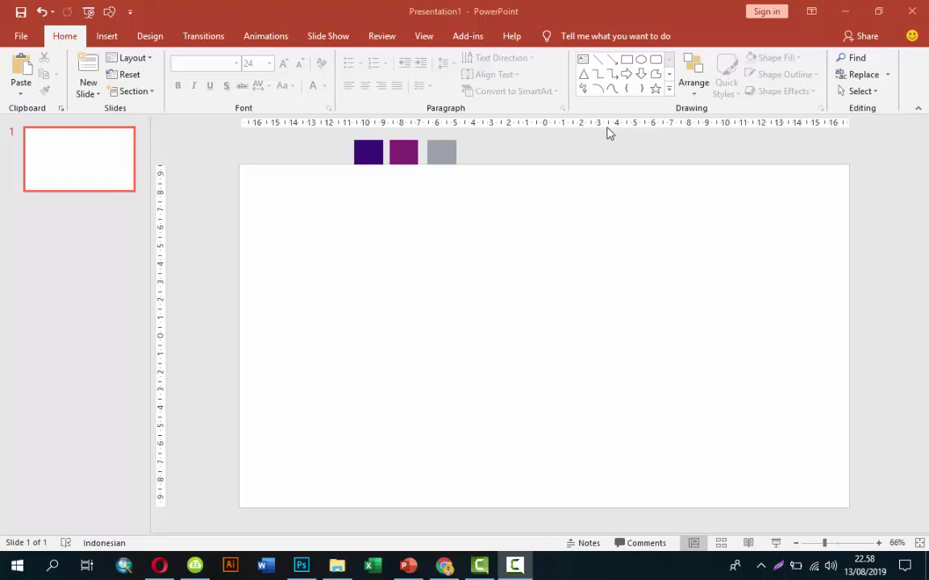
# Draw a tall rectangle starting from the slide's top-left corner
pyautogui.click(401, 155)
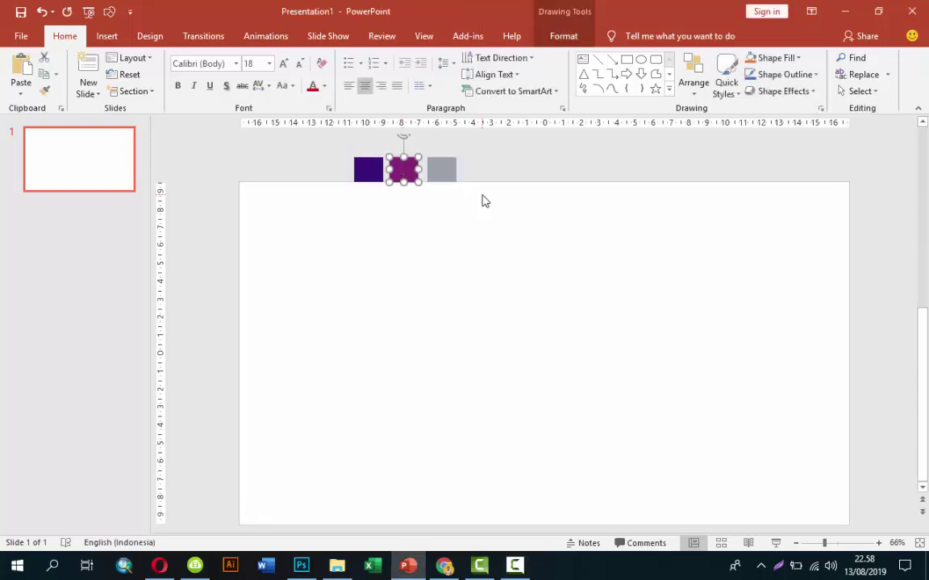
pyautogui.click(486, 255)
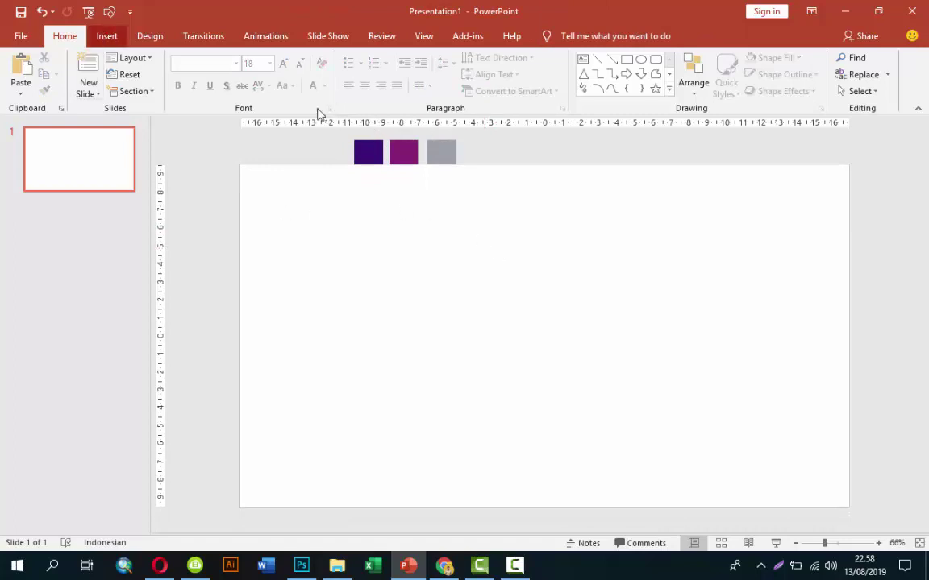
pyautogui.scroll(-1, 289, 103)
pyautogui.click(265, 76)
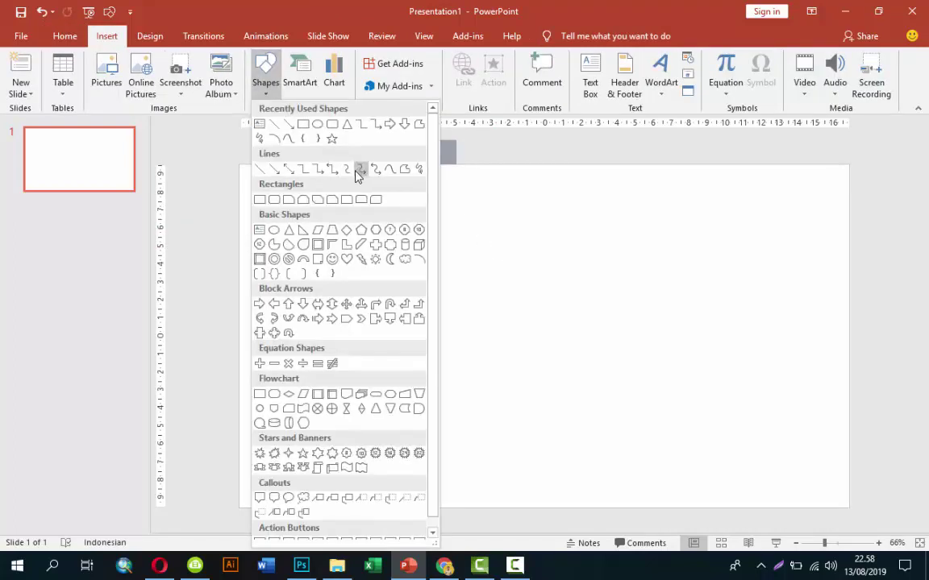
pyautogui.click(270, 125)
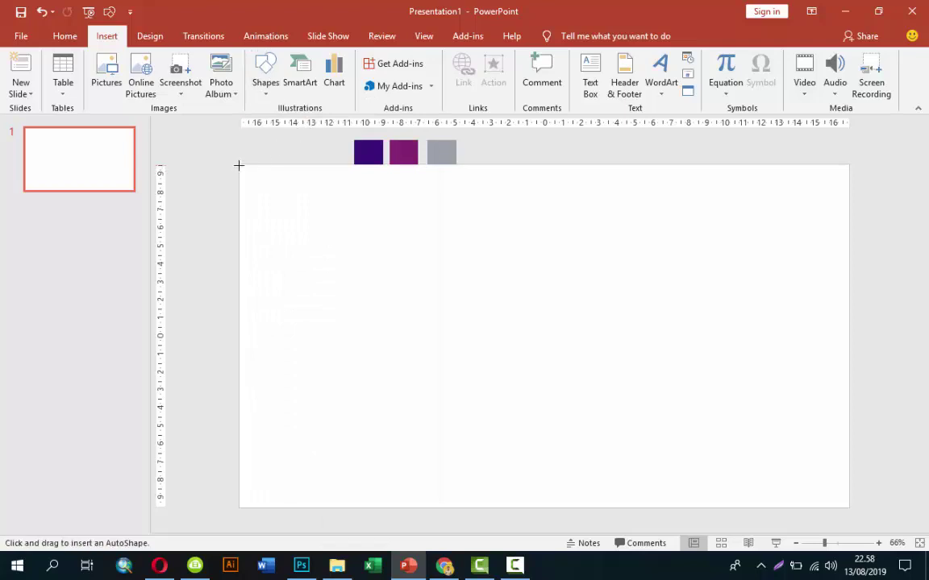
pyautogui.moveTo(238, 168)
pyautogui.mouseDown()
pyautogui.moveTo(497, 352)
pyautogui.moveTo(475, 476)
pyautogui.mouseUp()
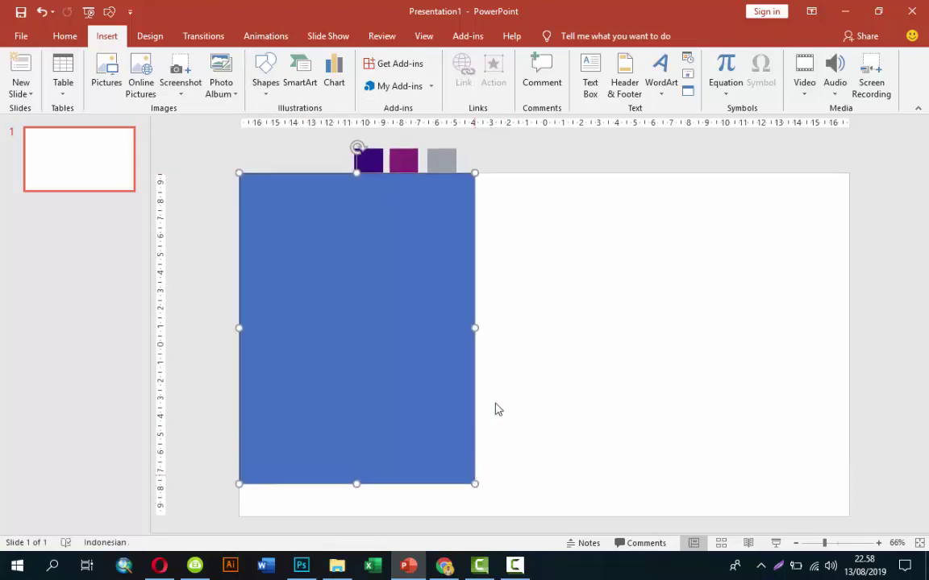
# Delete the rectangle's bottom-right point to turn it into a right triangle
pyautogui.rightClick(472, 468)
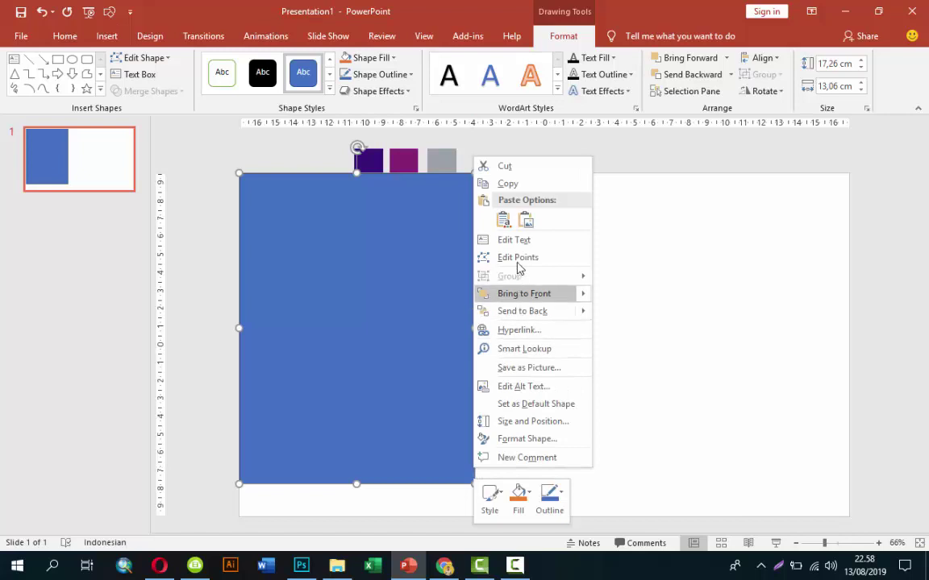
pyautogui.press('Escape')
pyautogui.scroll(-1, 517, 266)
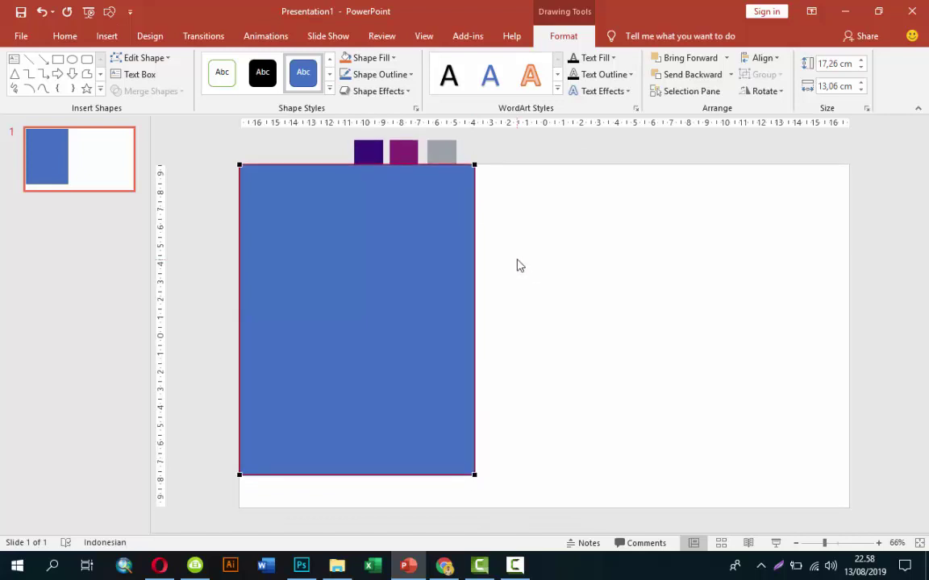
pyautogui.rightClick(474, 474)
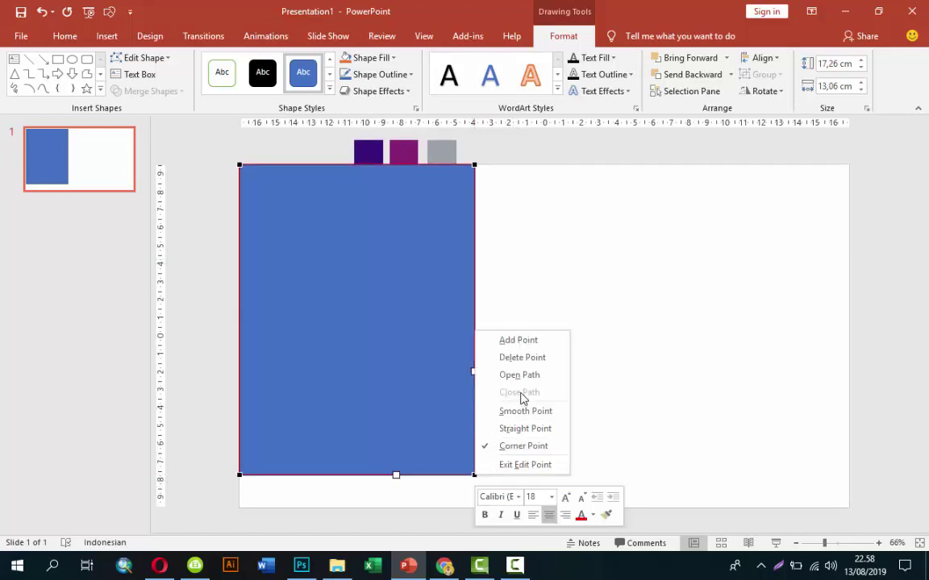
pyautogui.click(522, 357)
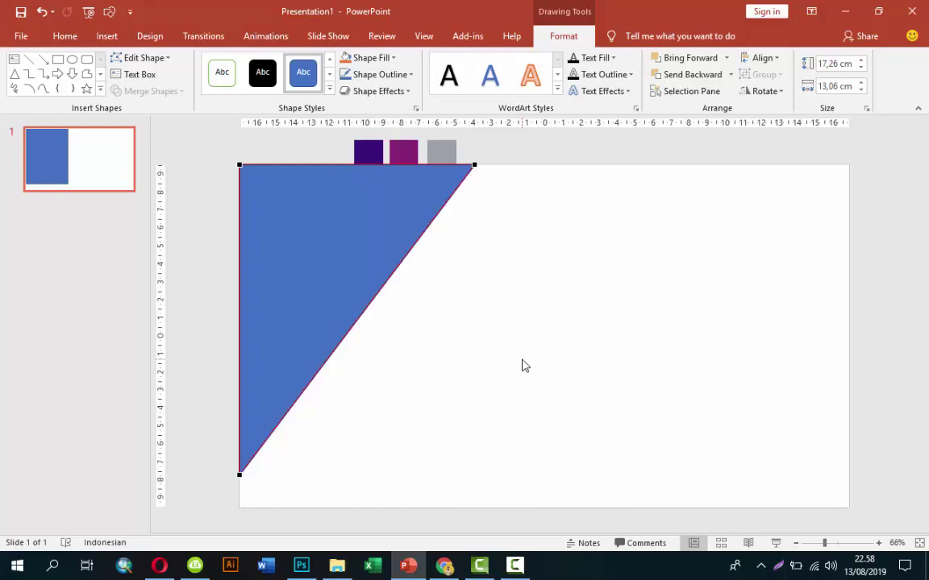
pyautogui.click(475, 307)
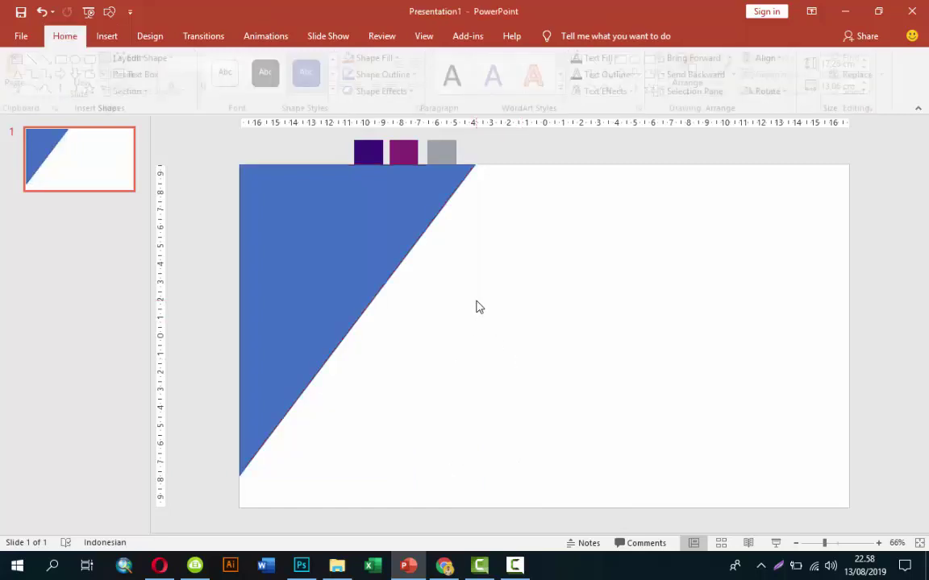
pyautogui.click(392, 235)
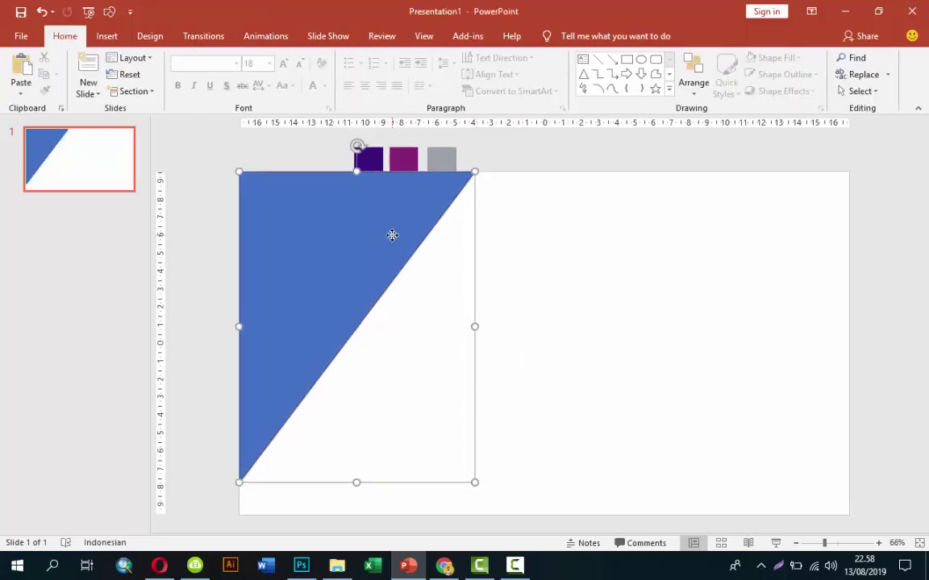
# Set the triangle's line to No line in Format Shape
pyautogui.rightClick(390, 228)
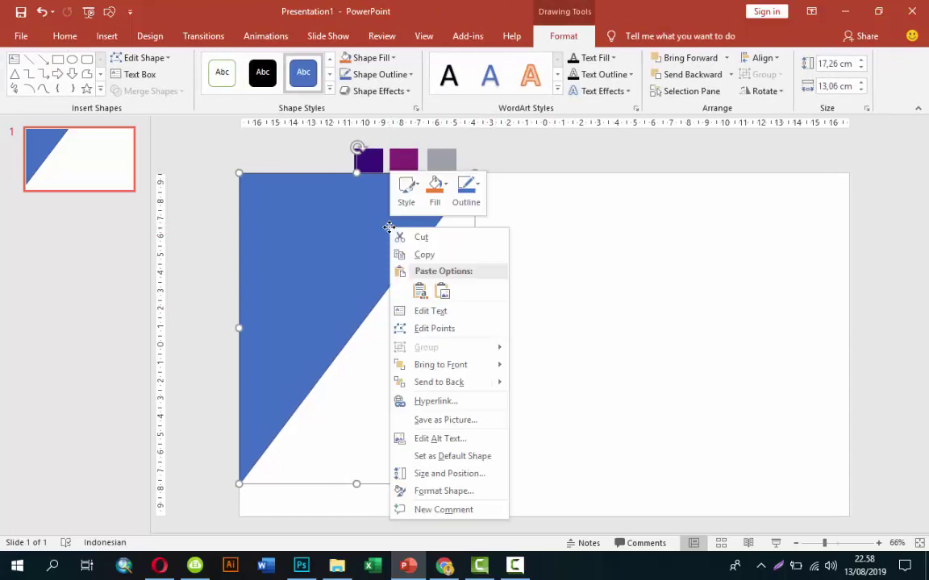
pyautogui.click(426, 493)
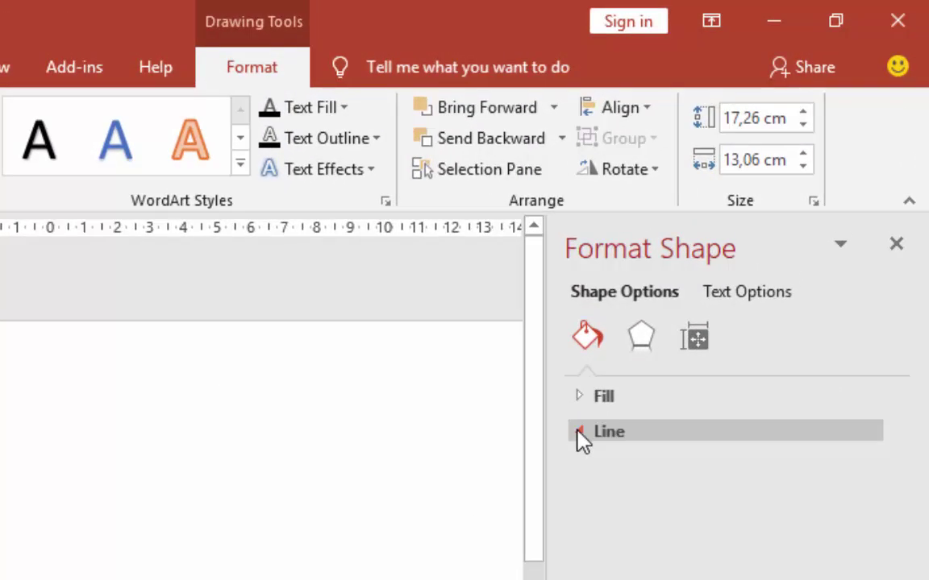
pyautogui.click(742, 232)
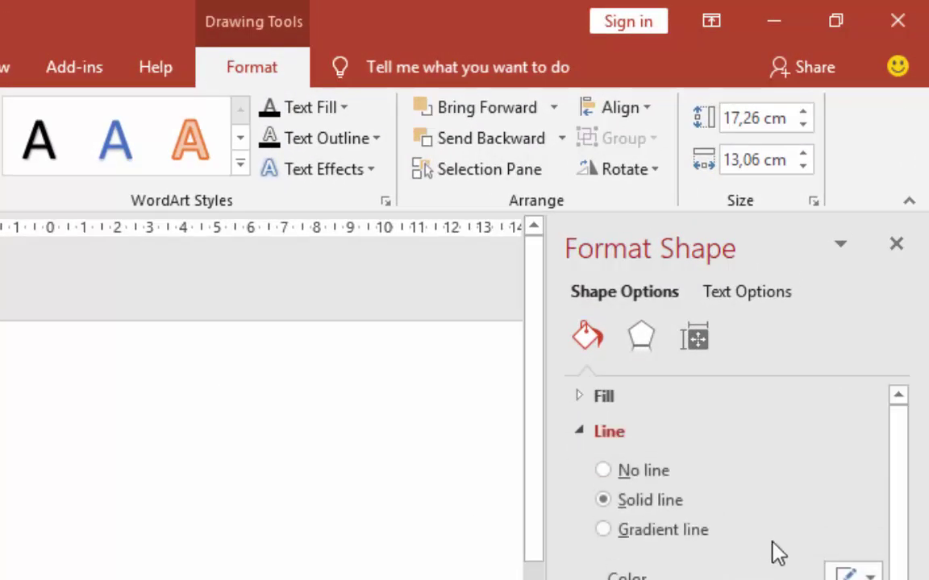
pyautogui.click(588, 468)
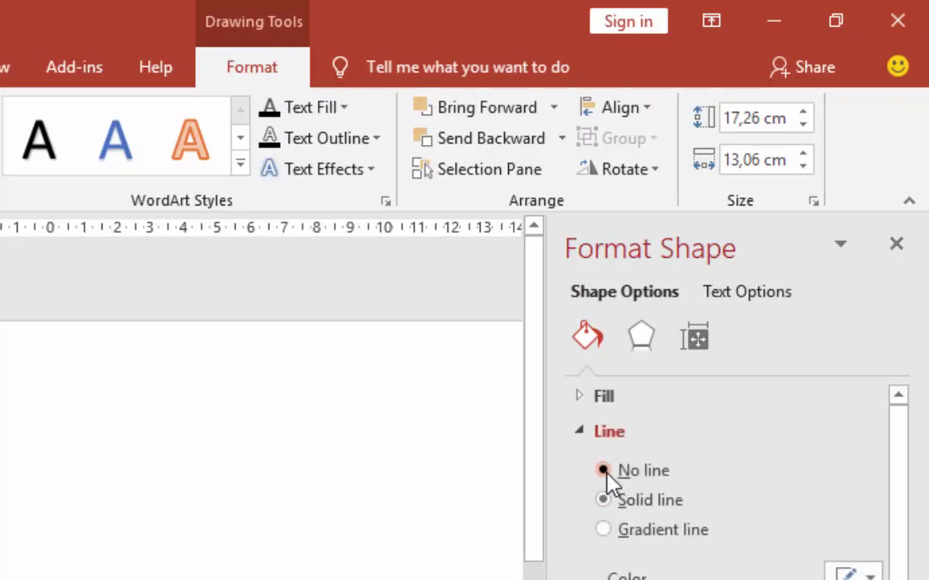
# Switch the triangle to a picture fill inserted from a file
pyautogui.click(580, 433)
pyautogui.click(585, 397)
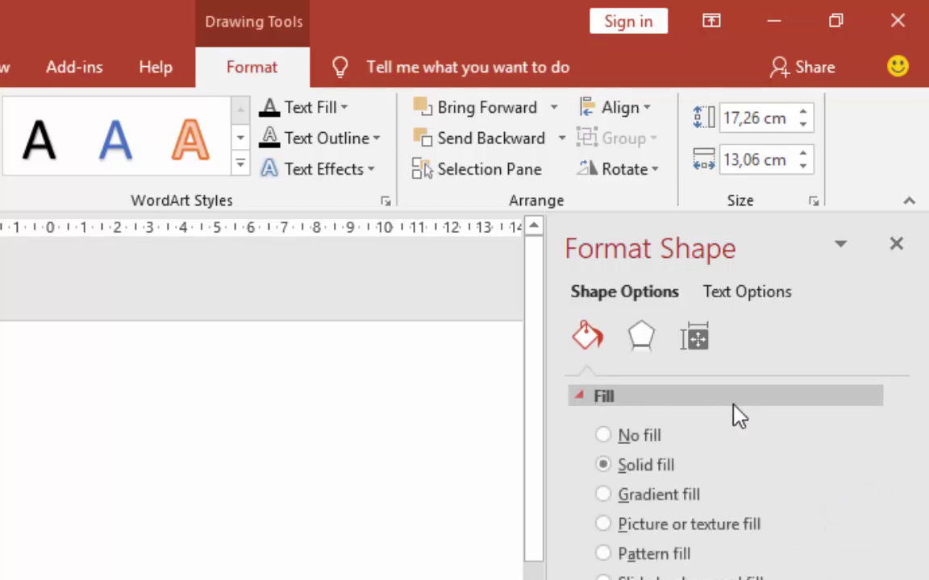
pyautogui.click(674, 524)
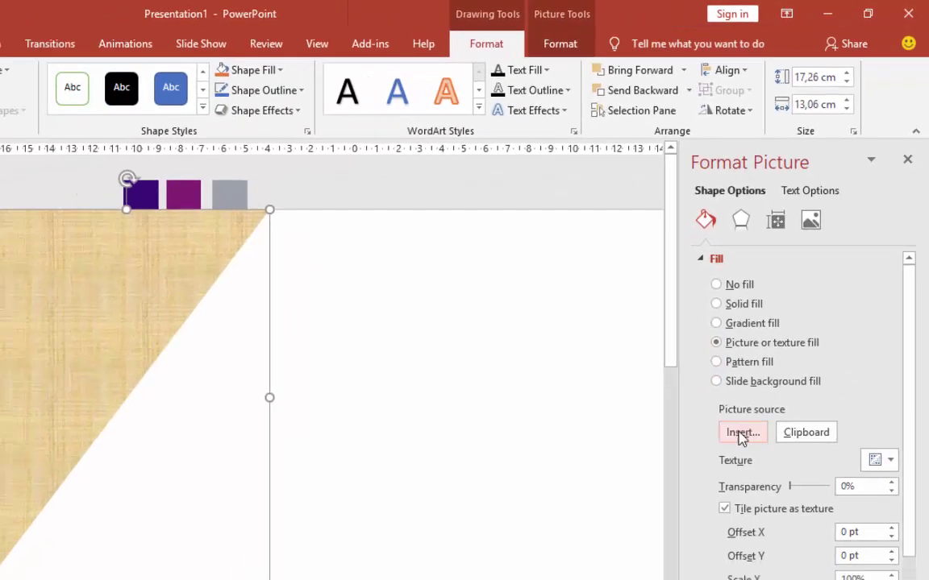
pyautogui.click(741, 433)
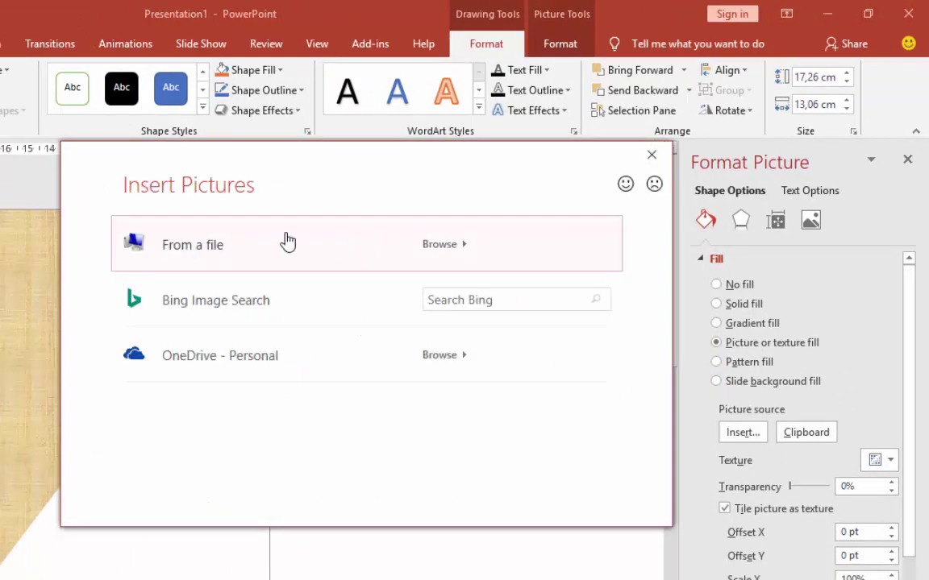
pyautogui.click(226, 251)
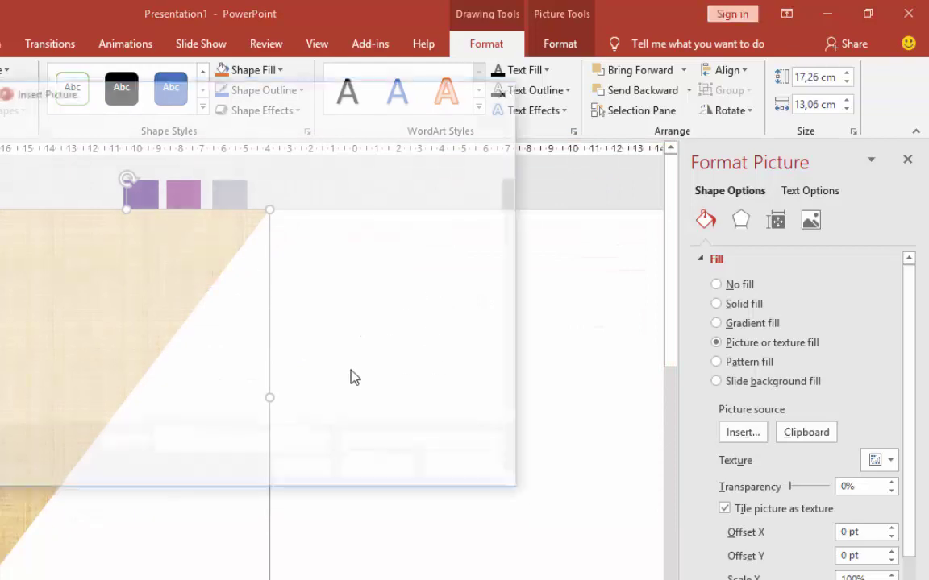
# Fill the triangle with apple-gear-looking-pretty from the IMAGE > PRODUCT folder
pyautogui.moveTo(218, 262); pyautogui.dragTo(224, 401)
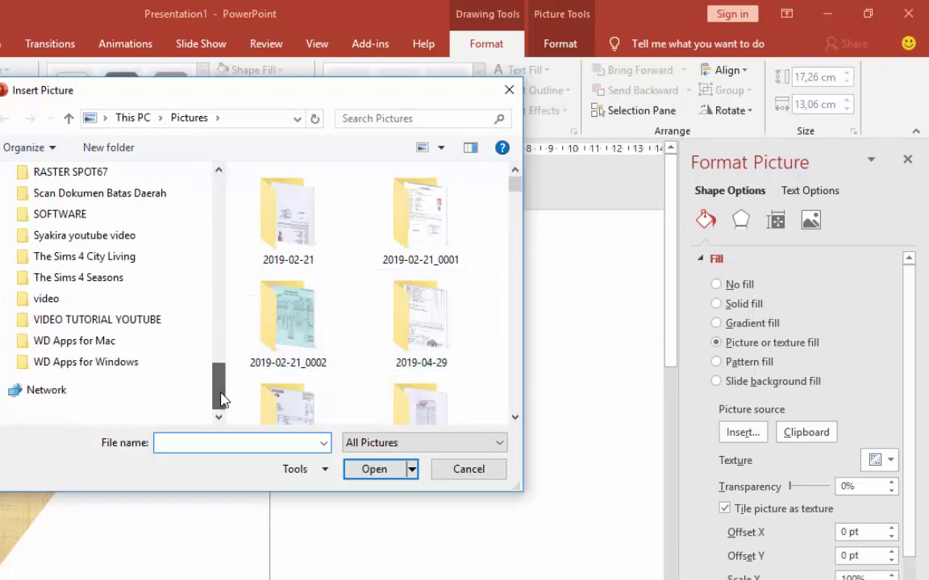
pyautogui.click(44, 321)
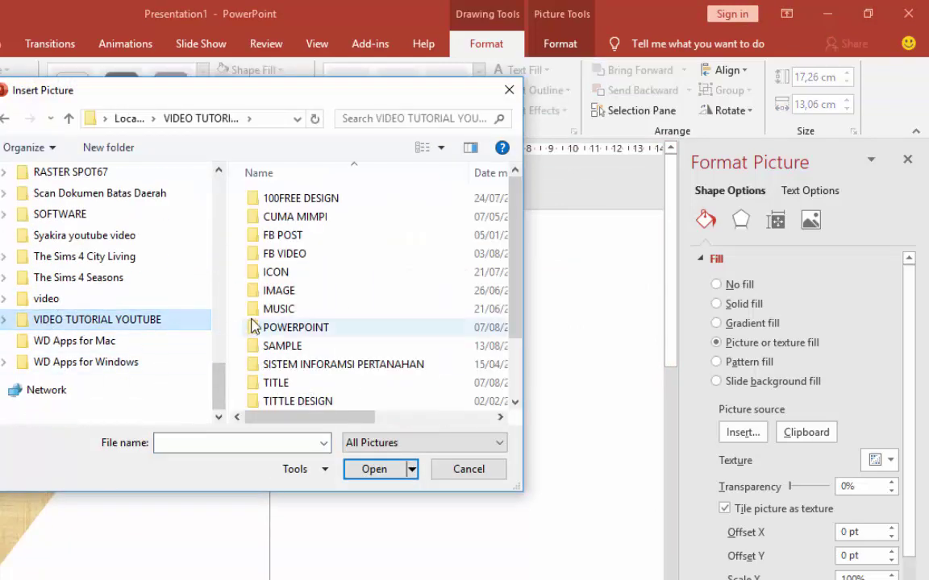
pyautogui.doubleClick(257, 290)
pyautogui.scroll(-1, 424, 353)
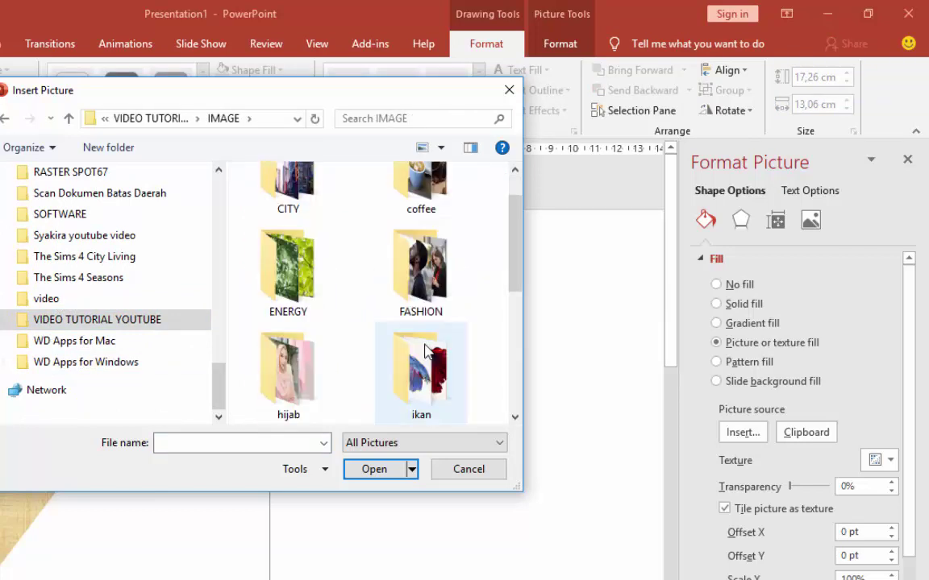
pyautogui.scroll(-2, 425, 352)
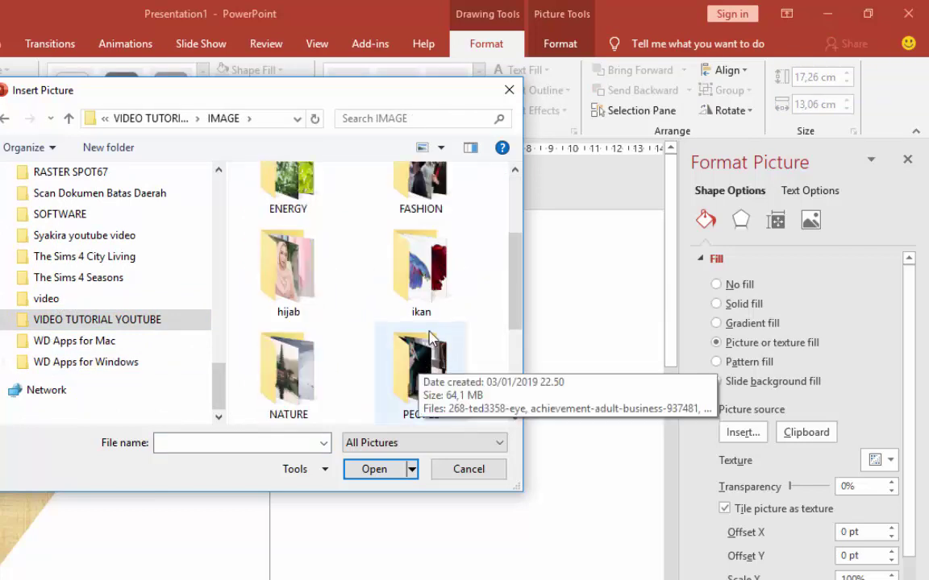
pyautogui.scroll(-5, 427, 340)
pyautogui.doubleClick(274, 298)
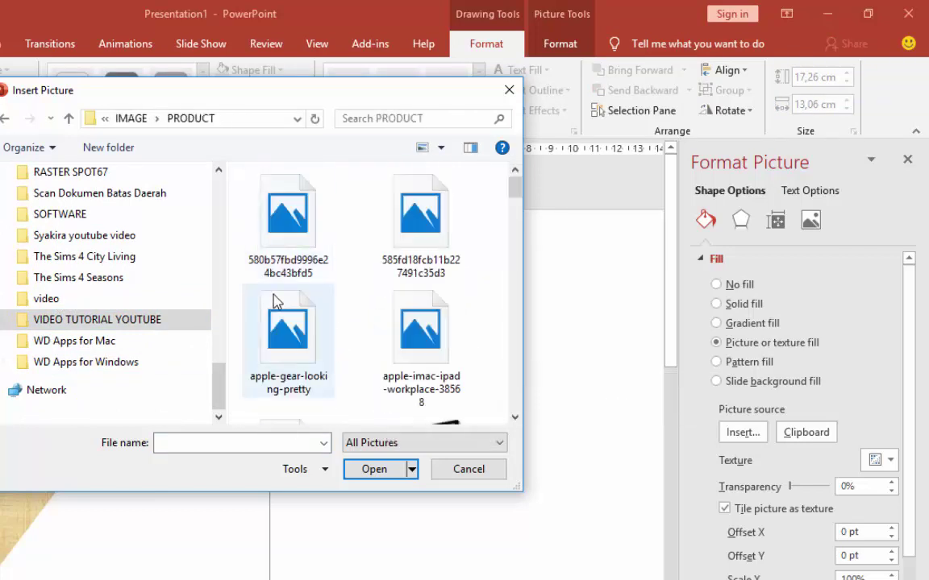
pyautogui.click(309, 352)
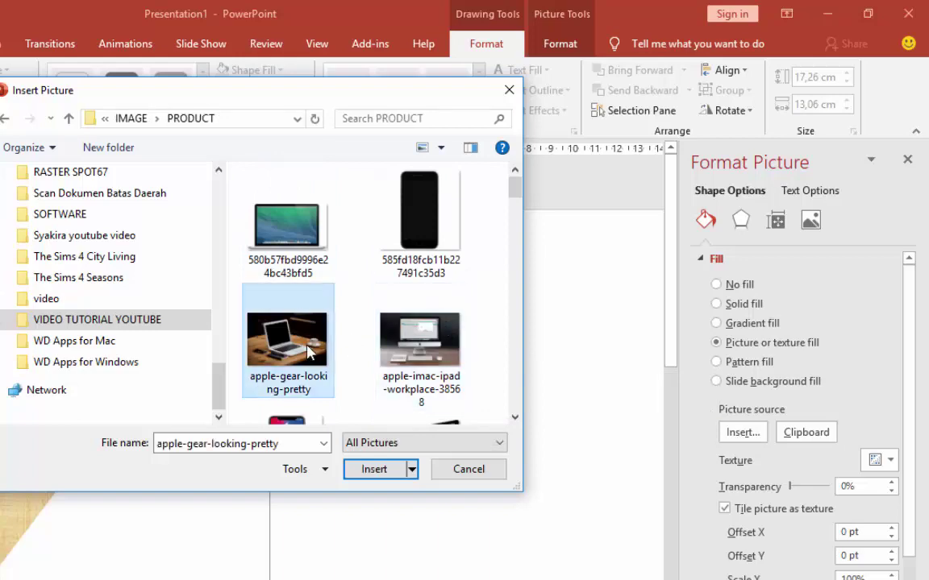
pyautogui.click(371, 473)
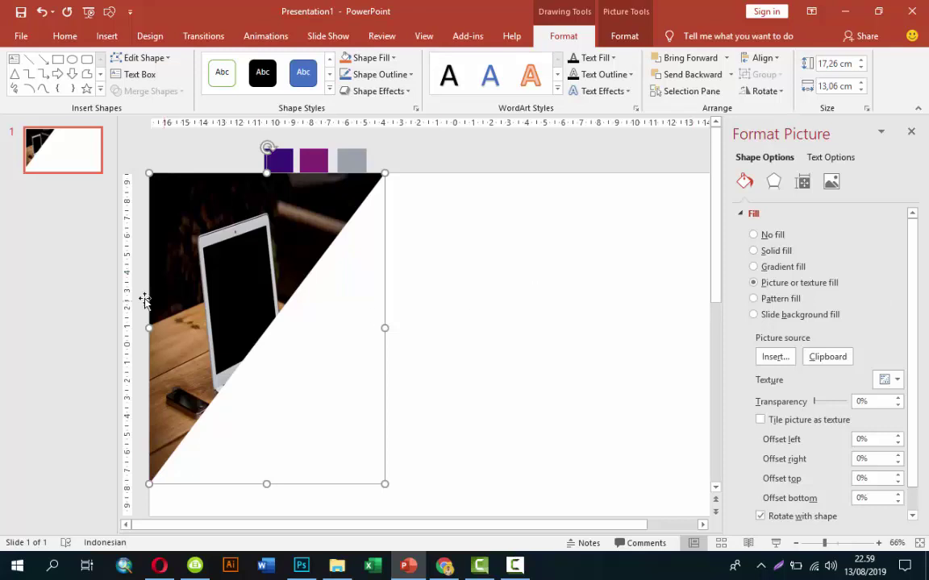
# Set the picture fill's right offset to -1% and bottom offset to 17%
pyautogui.click(897, 457)
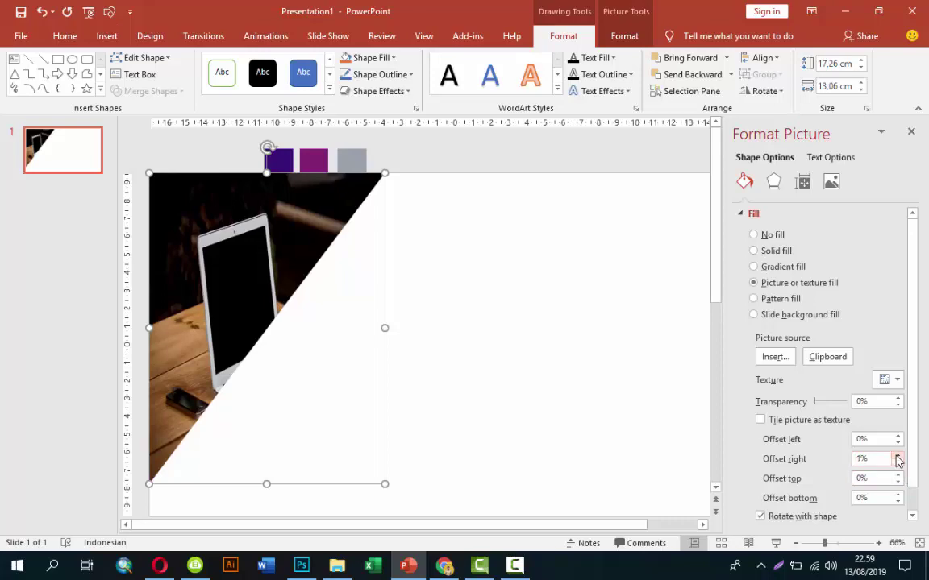
pyautogui.click(897, 456)
pyautogui.click(898, 456)
pyautogui.click(897, 456)
pyautogui.click(897, 456)
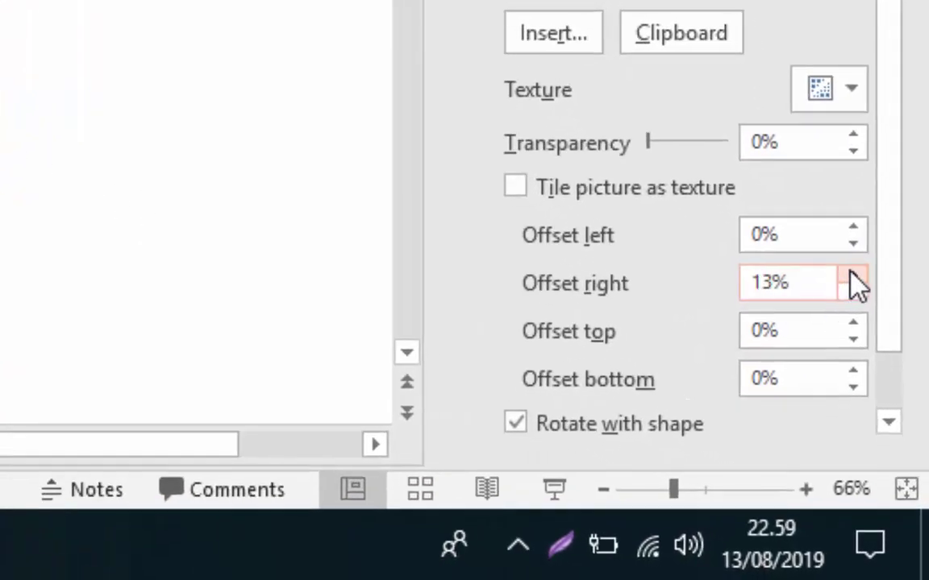
pyautogui.click(852, 292)
pyautogui.click(852, 293)
pyautogui.click(852, 293)
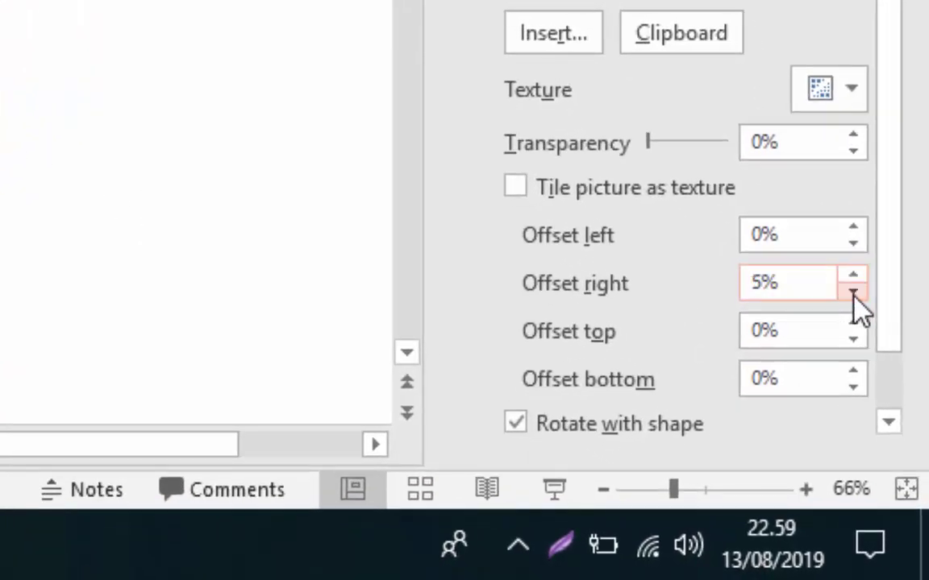
pyautogui.click(852, 293)
pyautogui.click(852, 292)
pyautogui.click(852, 291)
pyautogui.click(852, 292)
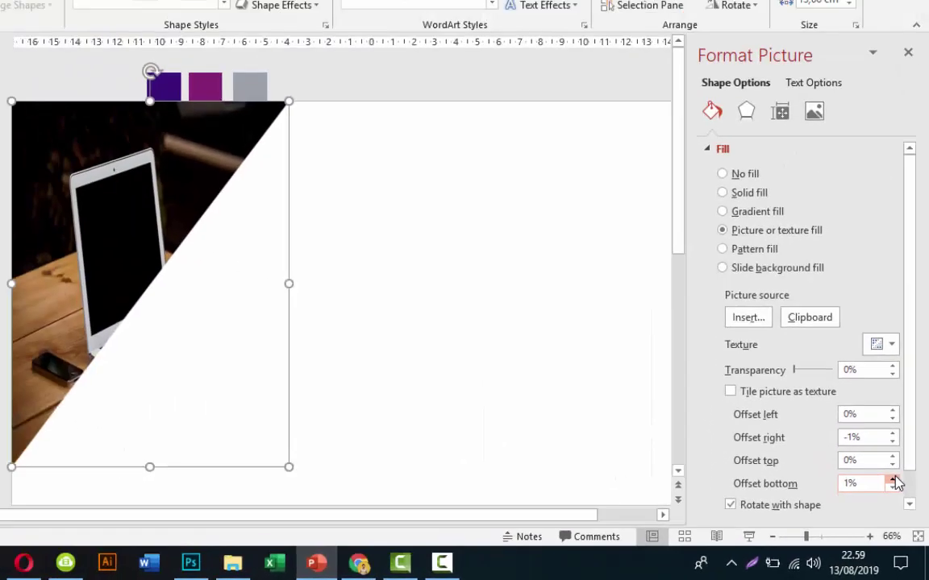
pyautogui.click(893, 480)
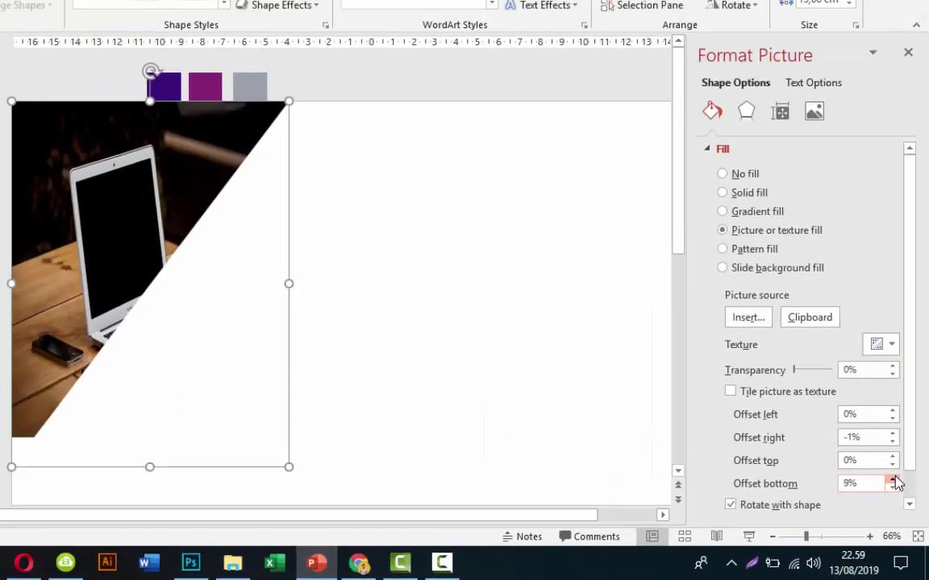
pyautogui.click(893, 480)
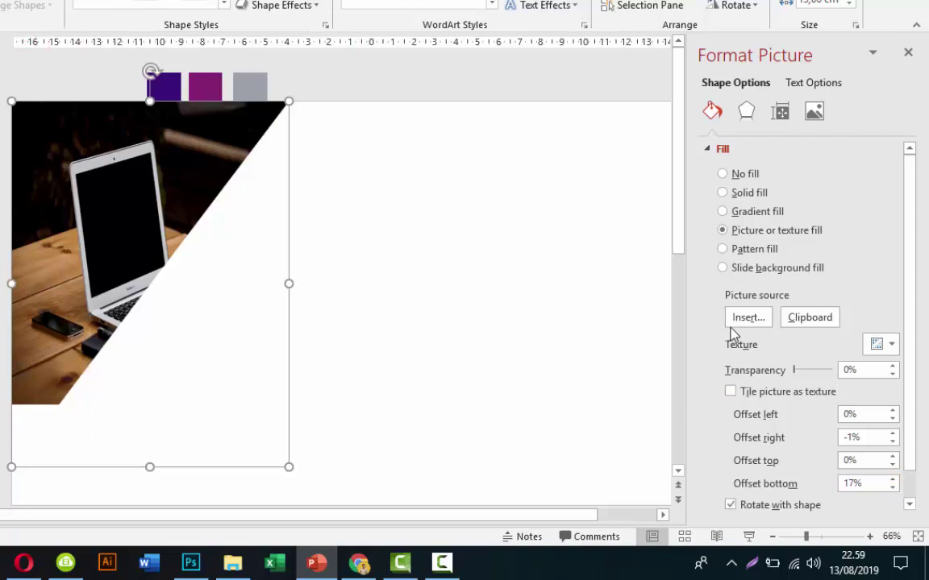
pyautogui.click(748, 320)
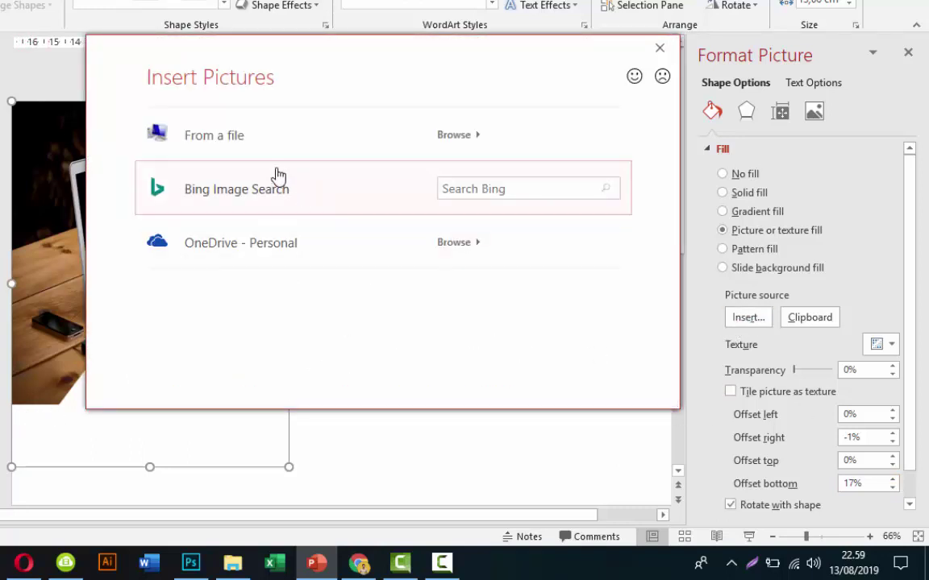
pyautogui.click(245, 148)
pyautogui.scroll(-3, 435, 242)
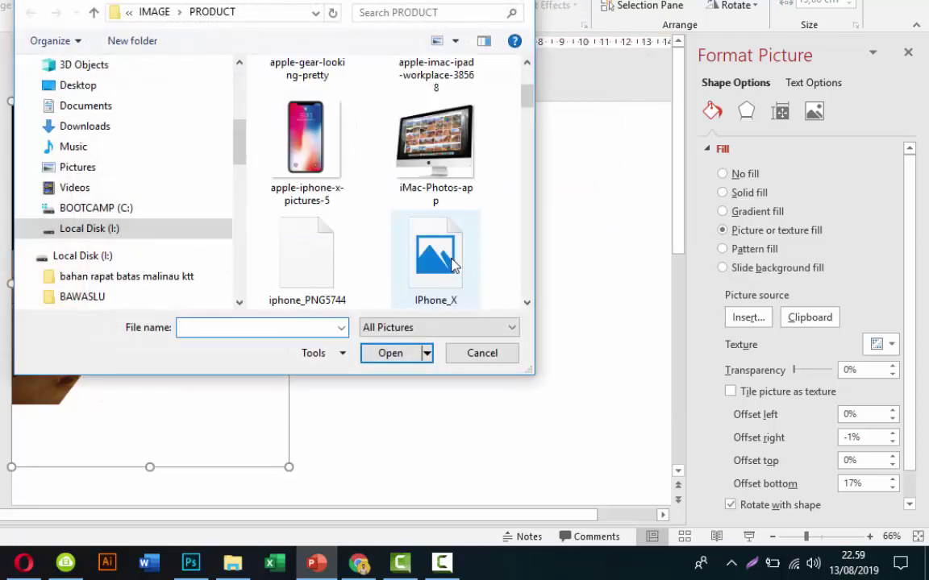
pyautogui.scroll(-3, 388, 234)
pyautogui.scroll(-3, 388, 234)
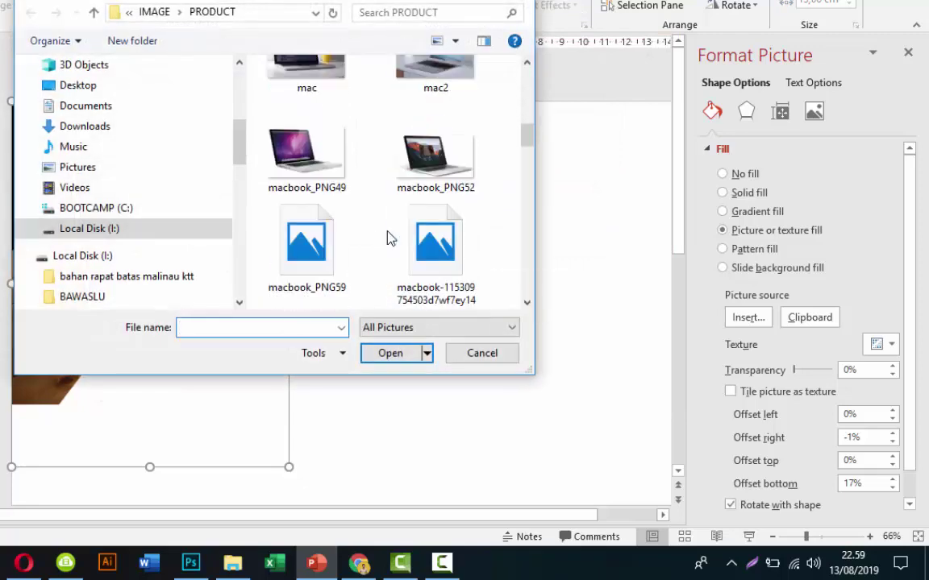
pyautogui.scroll(-3, 384, 243)
pyautogui.scroll(-2, 403, 242)
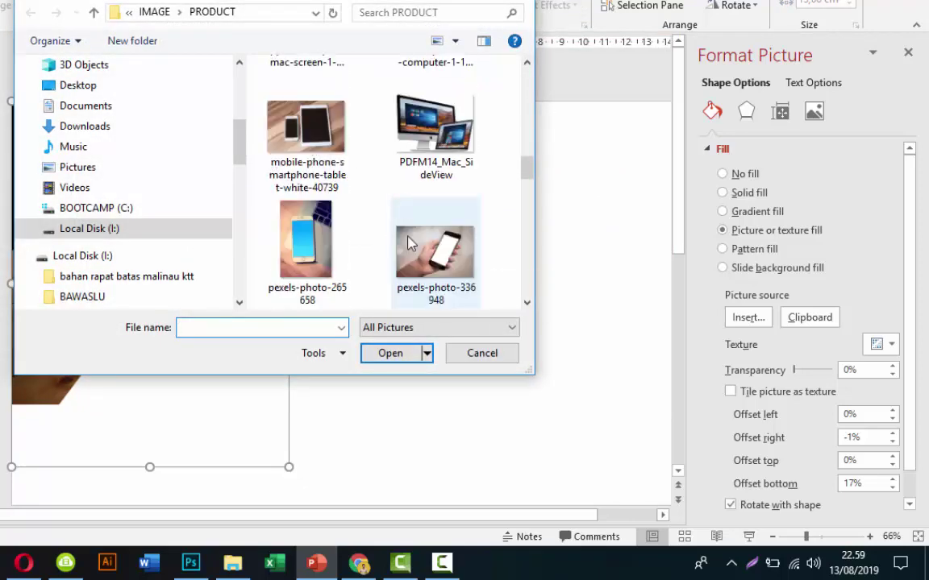
pyautogui.scroll(-2, 413, 240)
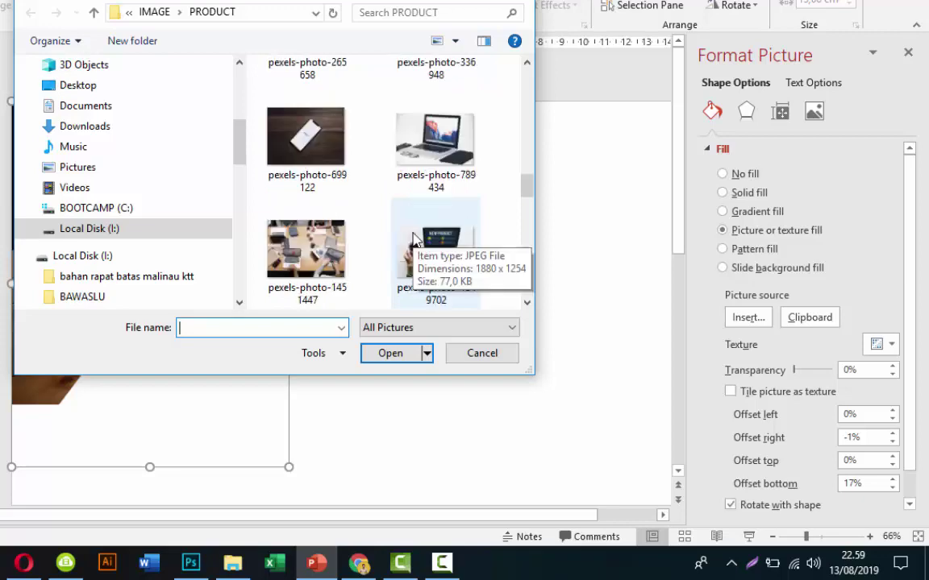
pyautogui.scroll(-3, 413, 239)
pyautogui.scroll(-3, 413, 239)
pyautogui.click(306, 197)
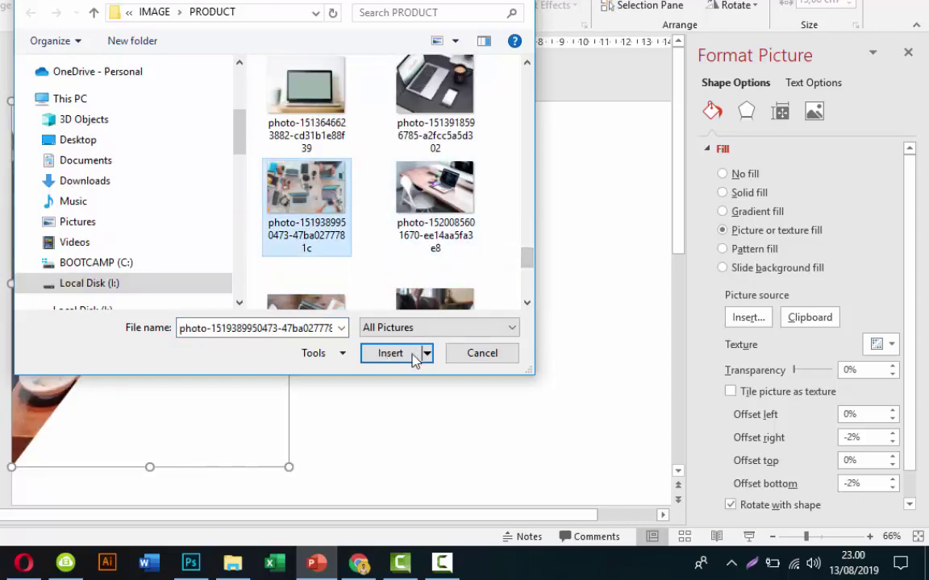
pyautogui.click(414, 358)
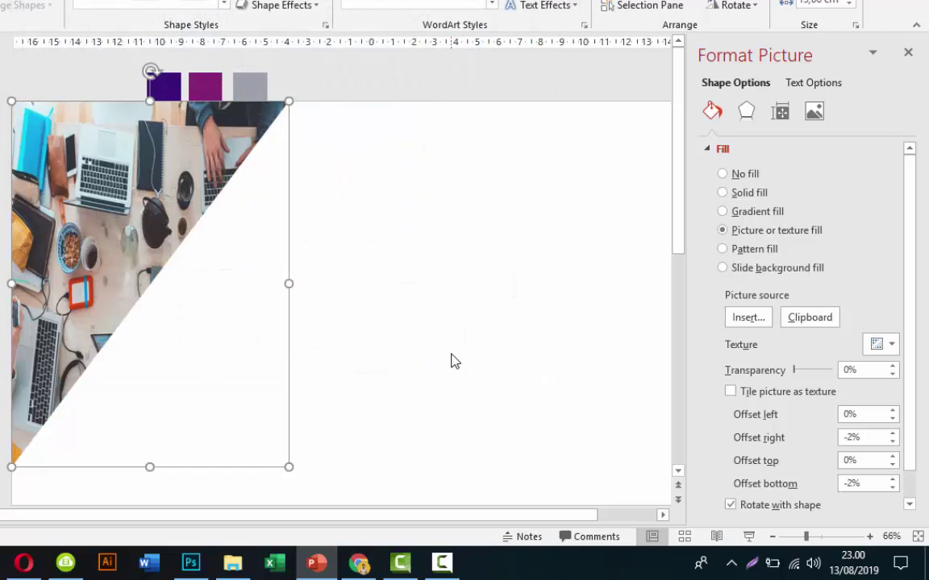
pyautogui.click(449, 358)
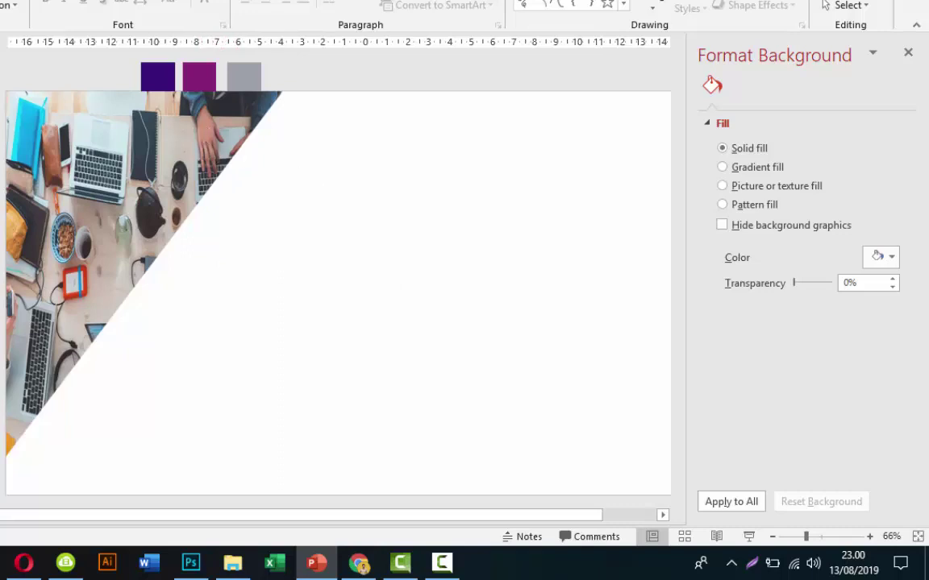
pyautogui.click(118, 0)
# Draw a small rectangle in the slide's bottom-right corner
pyautogui.click(146, 7)
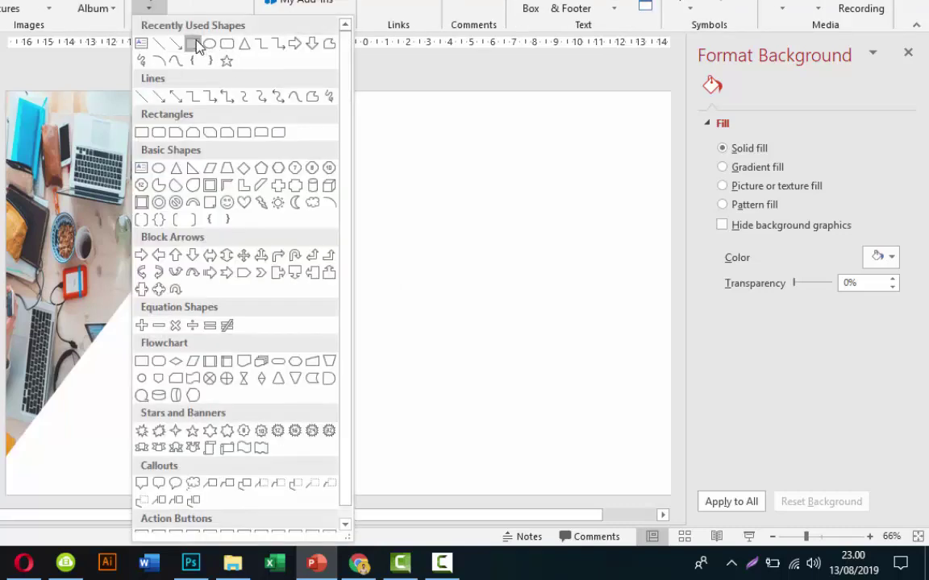
pyautogui.click(193, 44)
pyautogui.keyDown('ctrl'); pyautogui.scroll(-2, 550, 318); pyautogui.keyUp('ctrl')
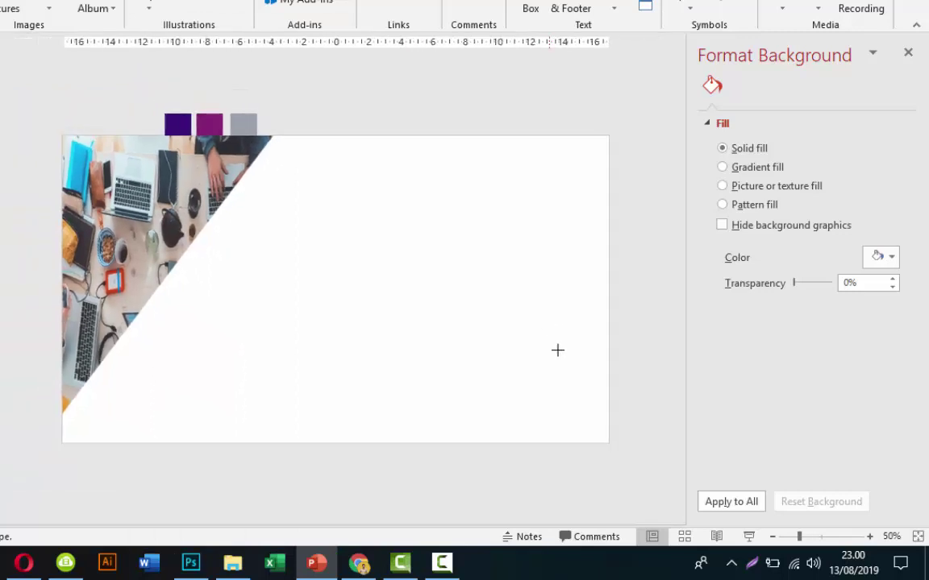
pyautogui.moveTo(527, 344); pyautogui.dragTo(609, 441)
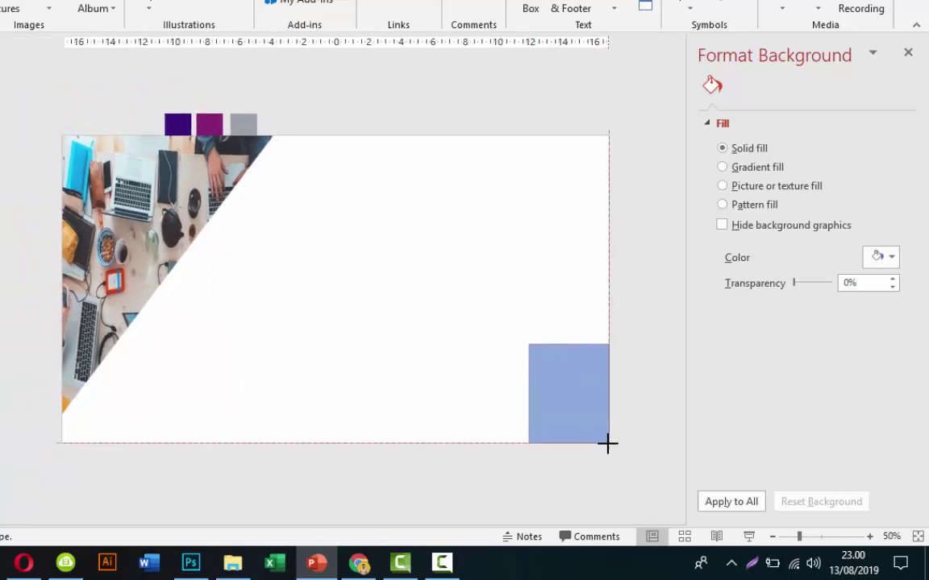
# Delete the rectangle's top-left point to make a right triangle
pyautogui.rightClick(560, 386)
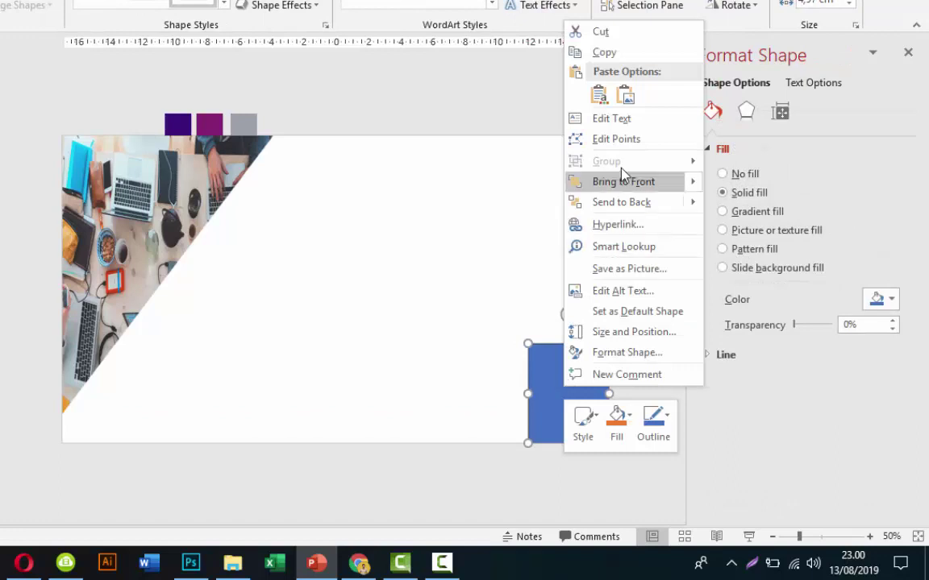
pyautogui.click(615, 140)
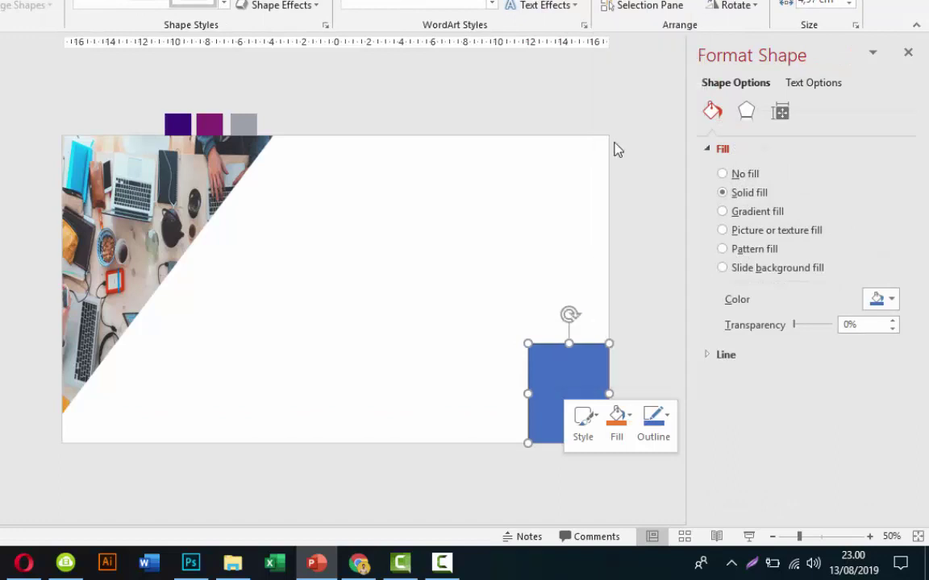
pyautogui.rightClick(528, 343)
pyautogui.click(564, 373)
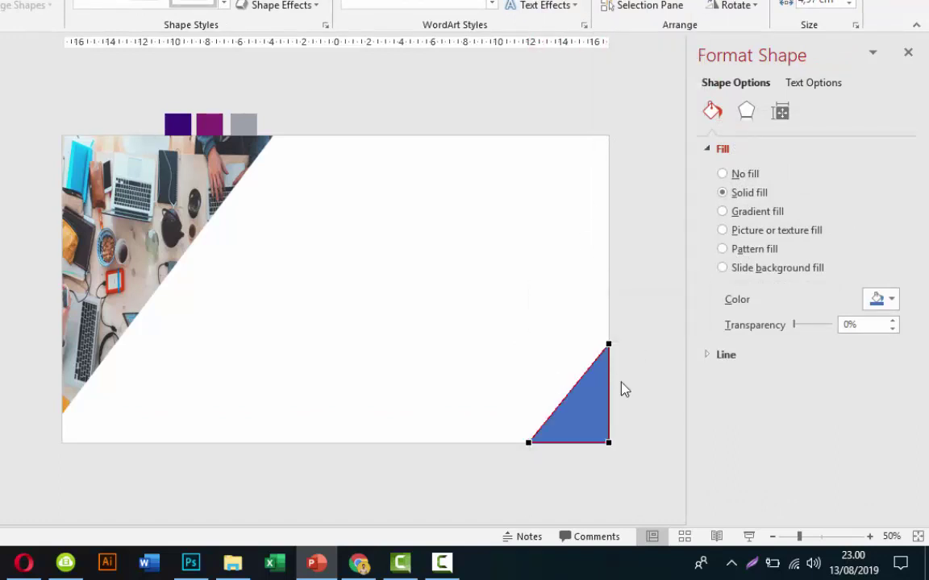
# Set the corner triangle's line to No line
pyautogui.click(706, 355)
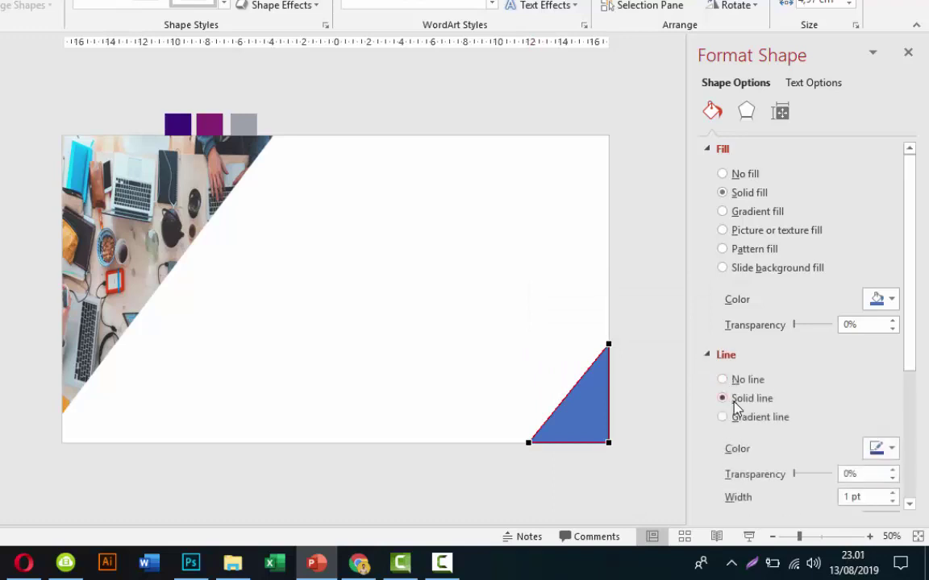
pyautogui.click(741, 380)
pyautogui.click(649, 403)
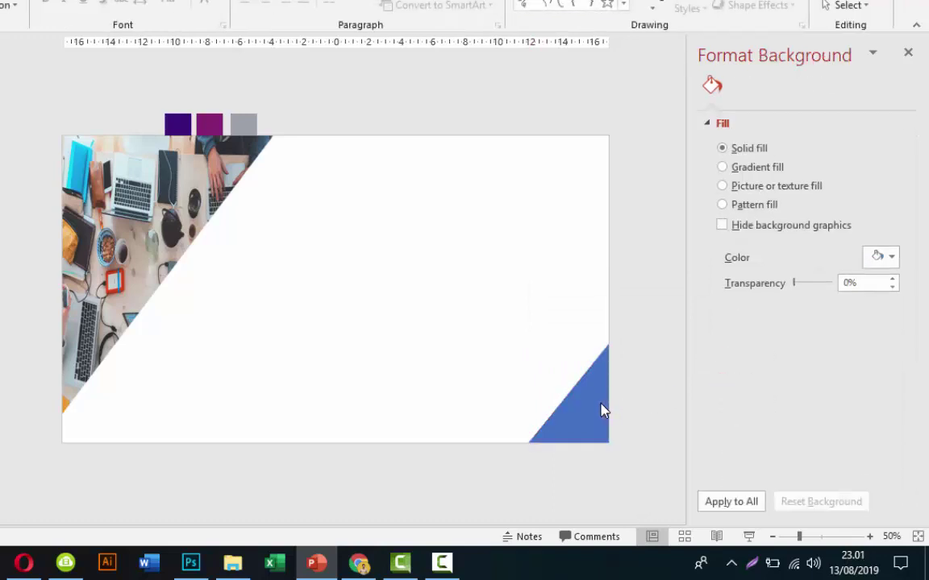
pyautogui.click(602, 408)
# Apply a gradient fill, remove the 74% stop, and eyedrop dark purple into the left stop
pyautogui.click(764, 212)
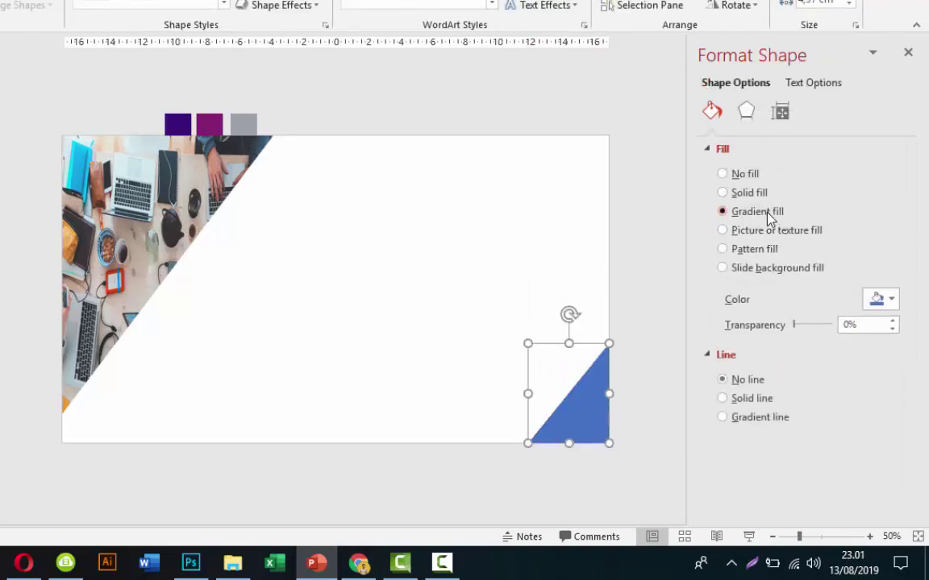
pyautogui.click(813, 420)
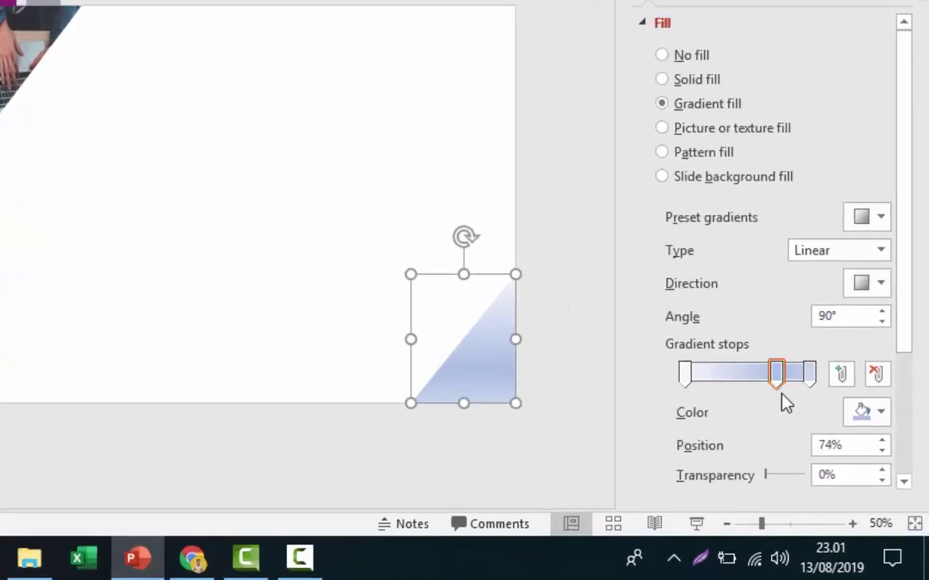
pyautogui.moveTo(730, 308); pyautogui.dragTo(675, 317)
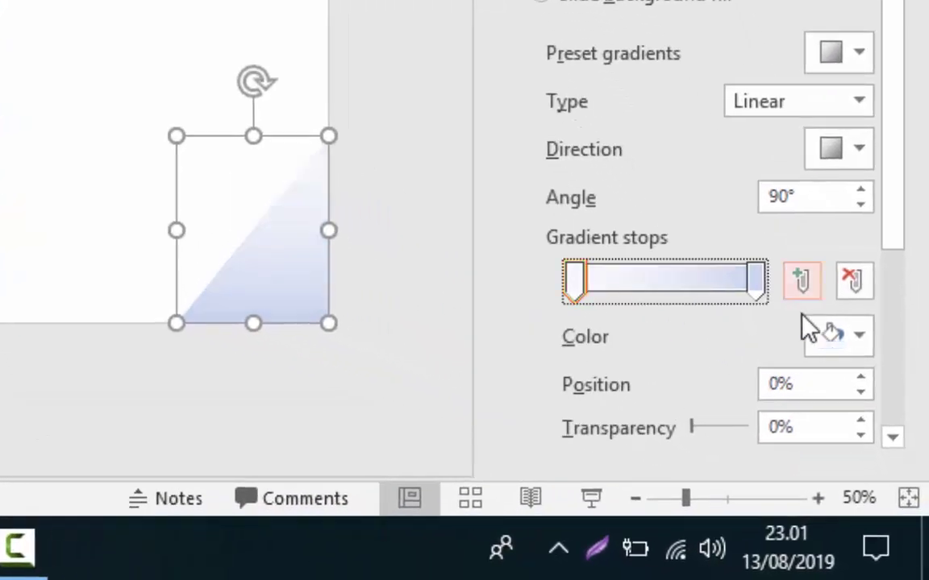
pyautogui.click(823, 342)
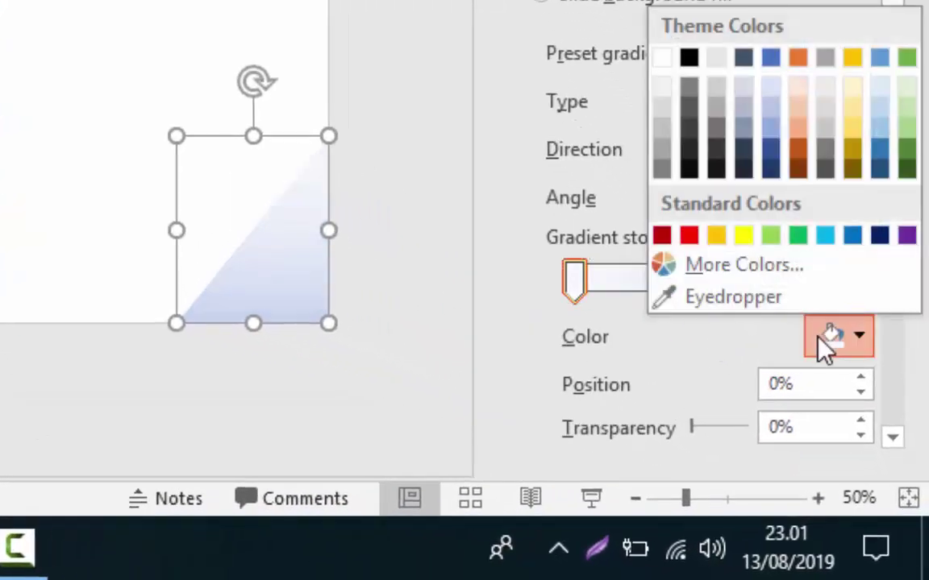
pyautogui.click(754, 305)
pyautogui.click(104, 104)
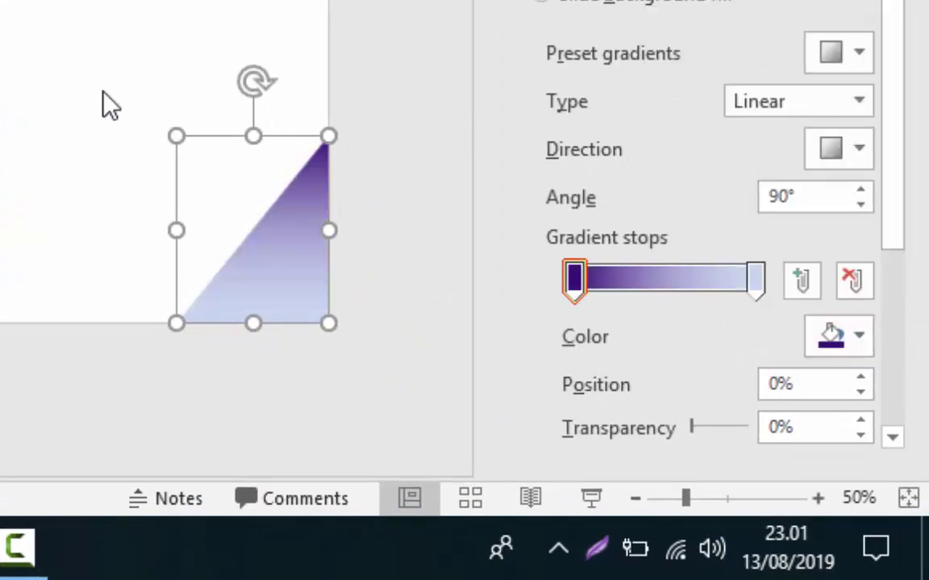
# Eyedrop magenta into the right stop and set the gradient direction to linear right (0°)
pyautogui.click(756, 283)
pyautogui.click(839, 359)
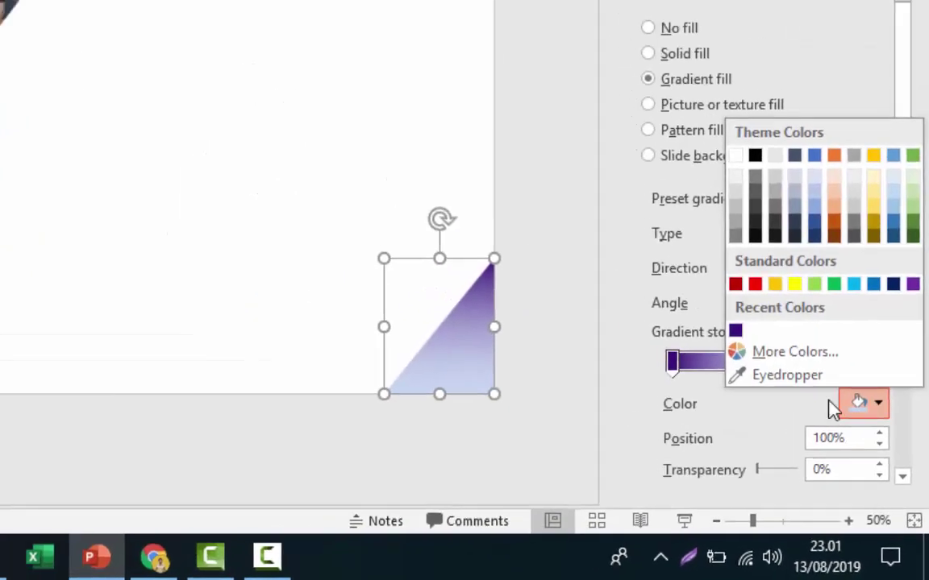
pyautogui.click(772, 327)
pyautogui.click(89, 43)
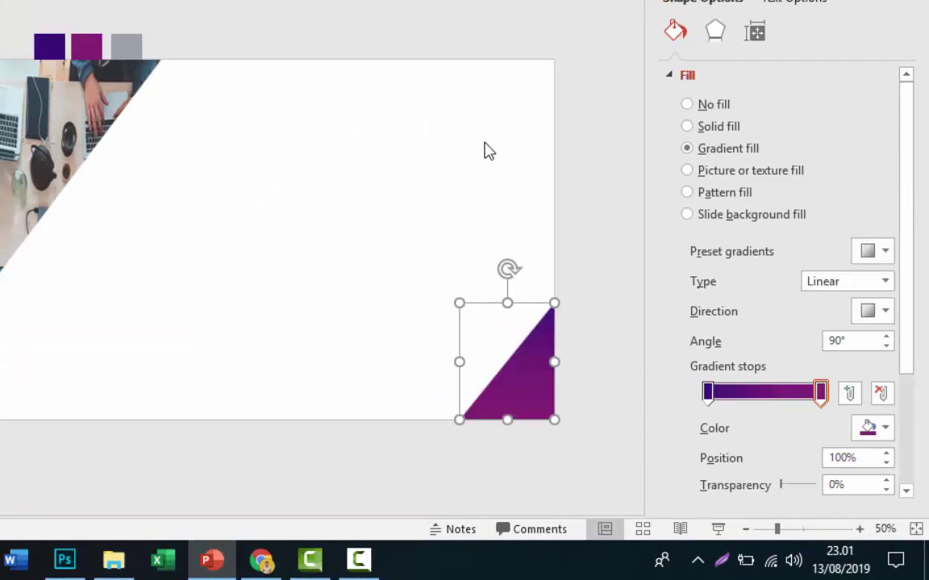
pyautogui.click(871, 312)
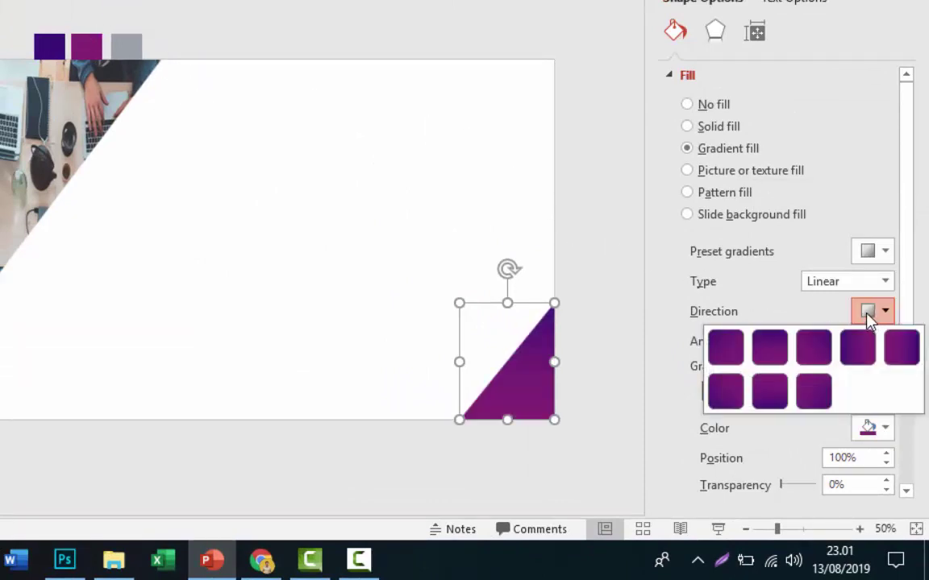
pyautogui.click(859, 354)
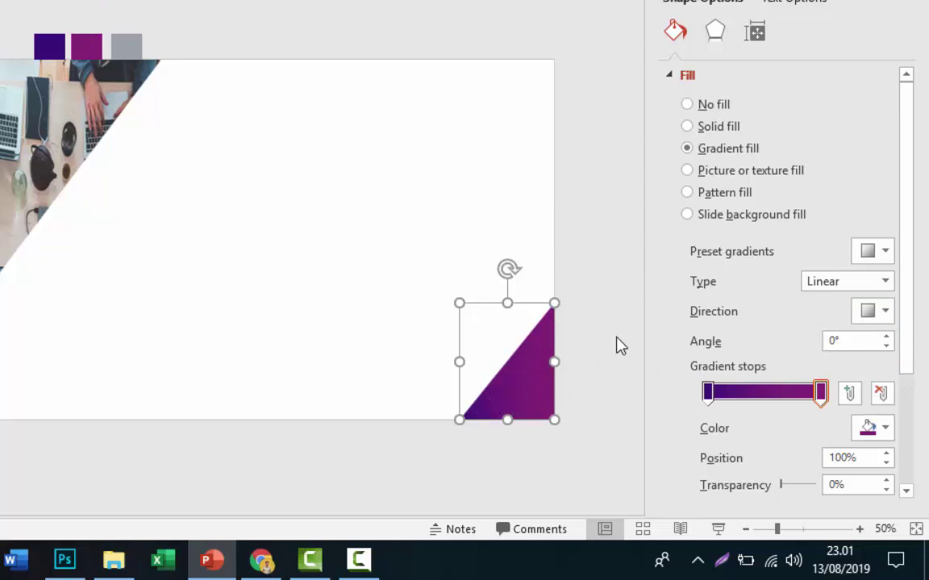
pyautogui.click(589, 321)
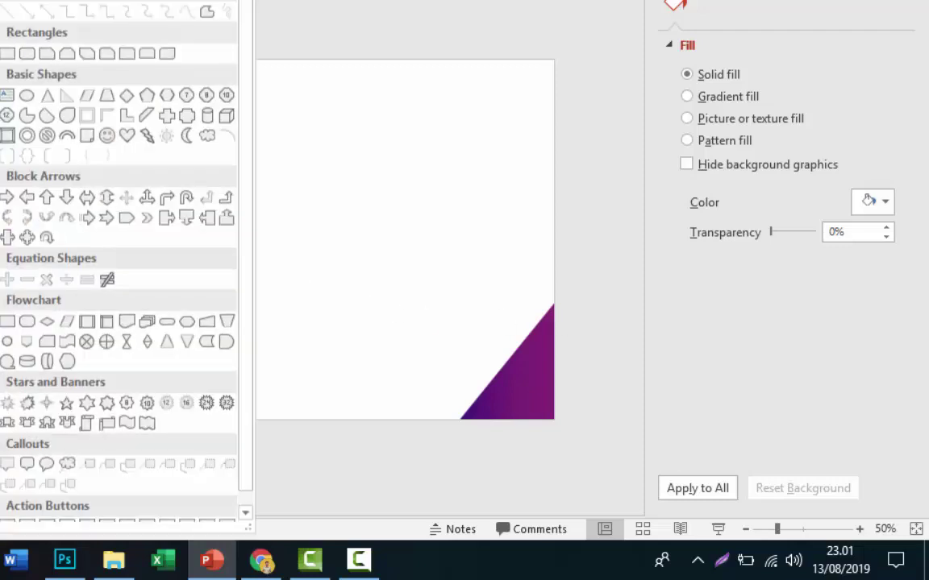
# Draw a thin outline-free bar at the slide's top with a Linear Up gradient
pyautogui.click(21, 46)
pyautogui.moveTo(273, 120); pyautogui.dragTo(243, 215)
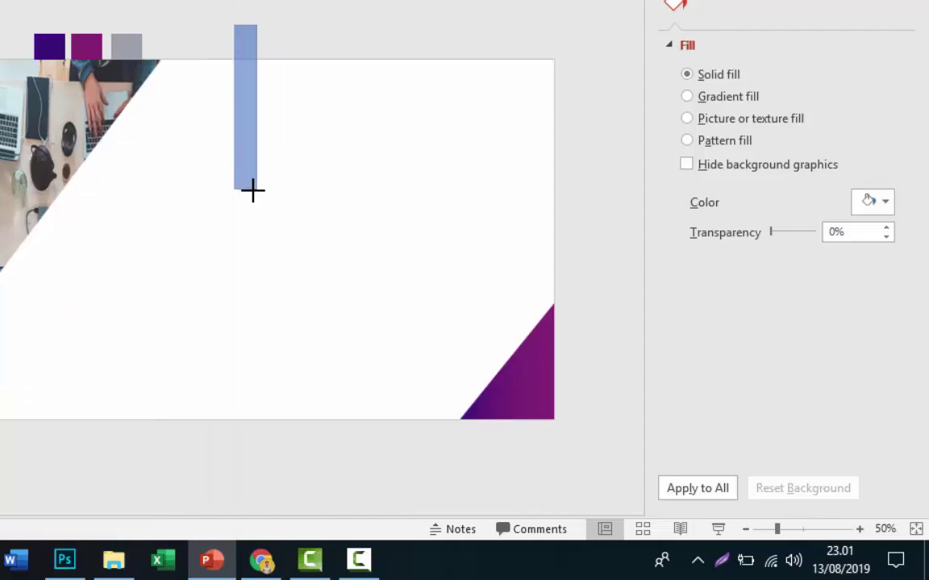
pyautogui.moveTo(291, 242); pyautogui.dragTo(291, 243)
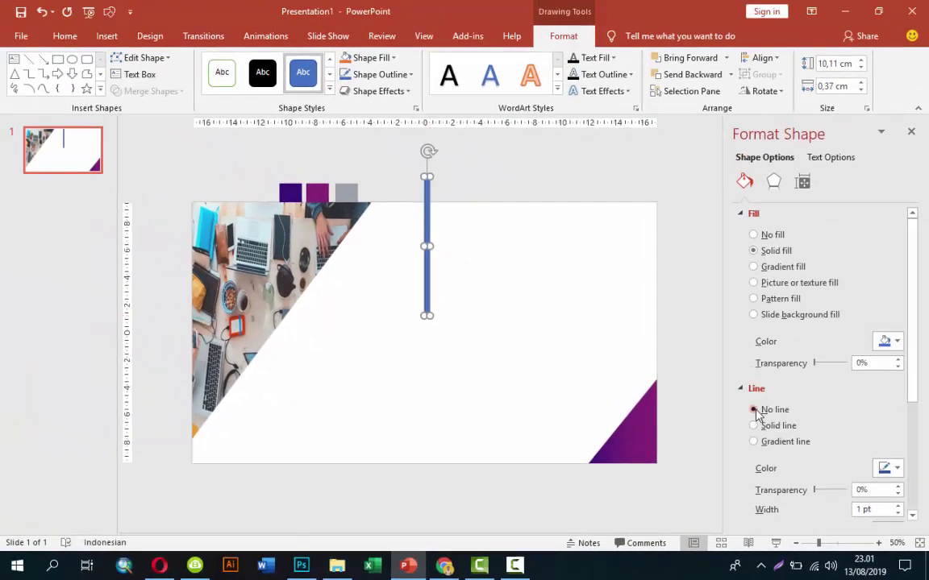
pyautogui.click(754, 410)
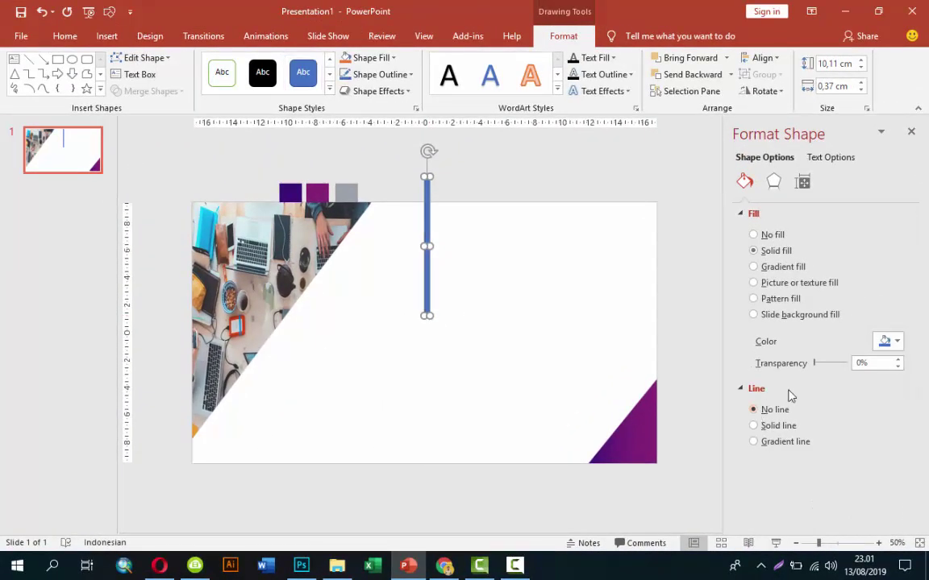
pyautogui.click(778, 268)
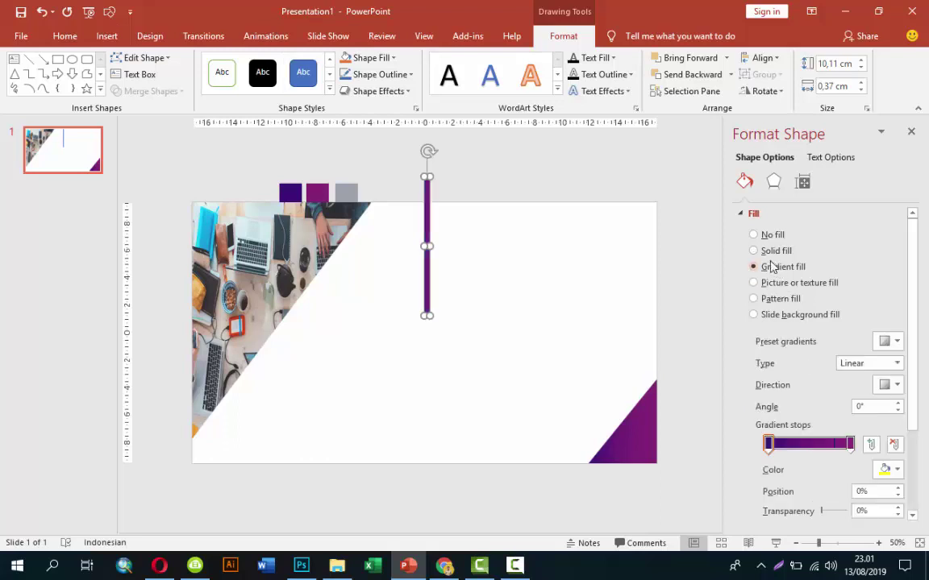
pyautogui.click(885, 386)
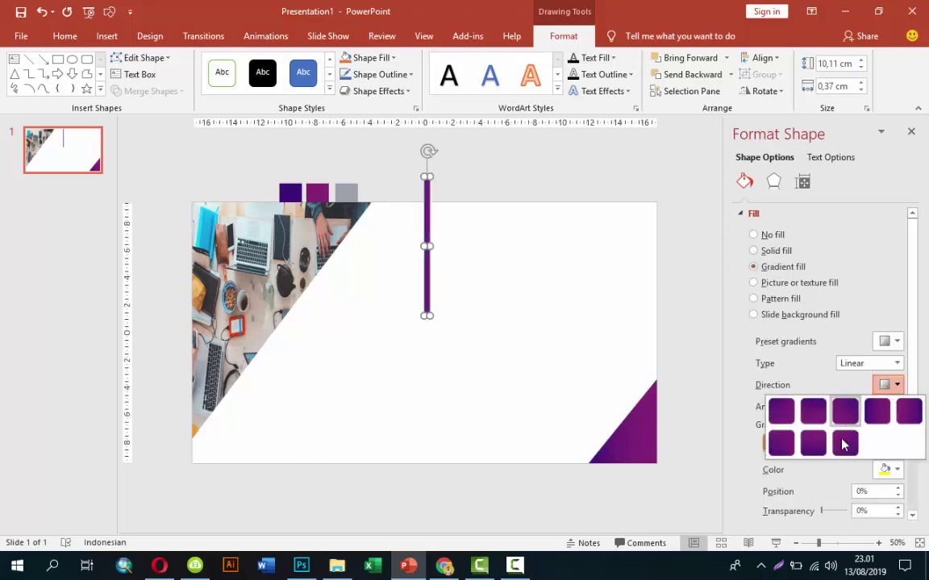
pyautogui.click(814, 445)
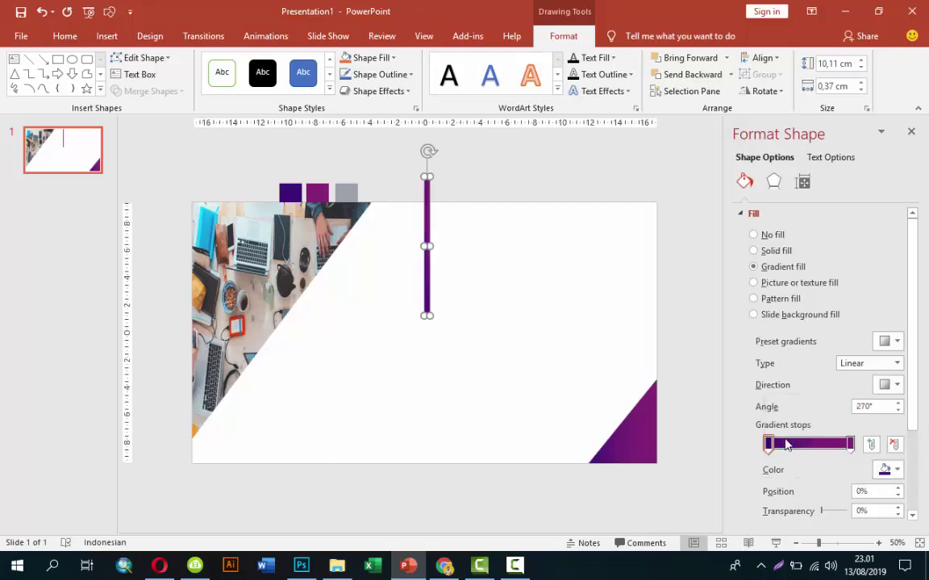
# Rotate the bar to lie diagonally along the photo triangle's slanted edge
pyautogui.click(446, 249)
pyautogui.click(425, 234)
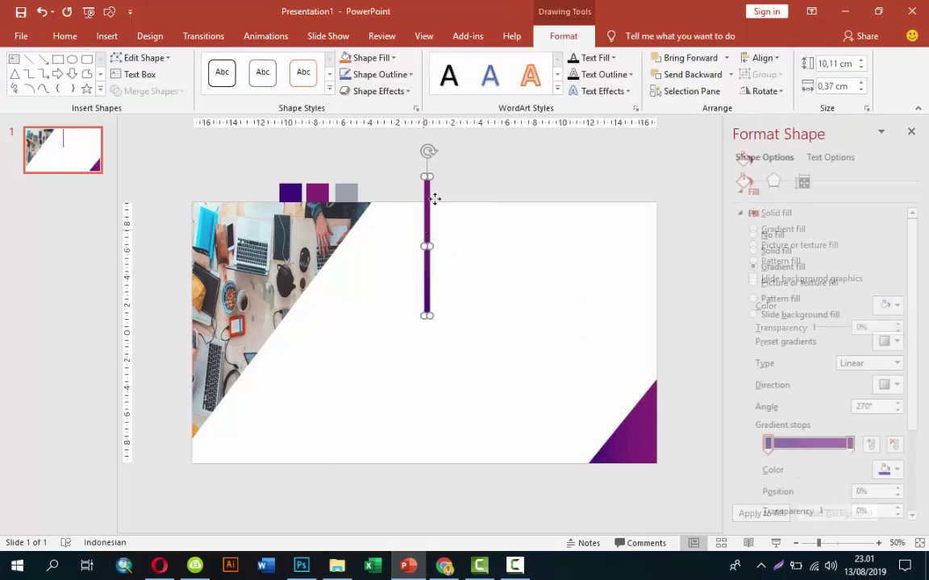
pyautogui.moveTo(428, 150)
pyautogui.mouseDown()
pyautogui.moveTo(478, 176)
pyautogui.moveTo(386, 201)
pyautogui.mouseUp()
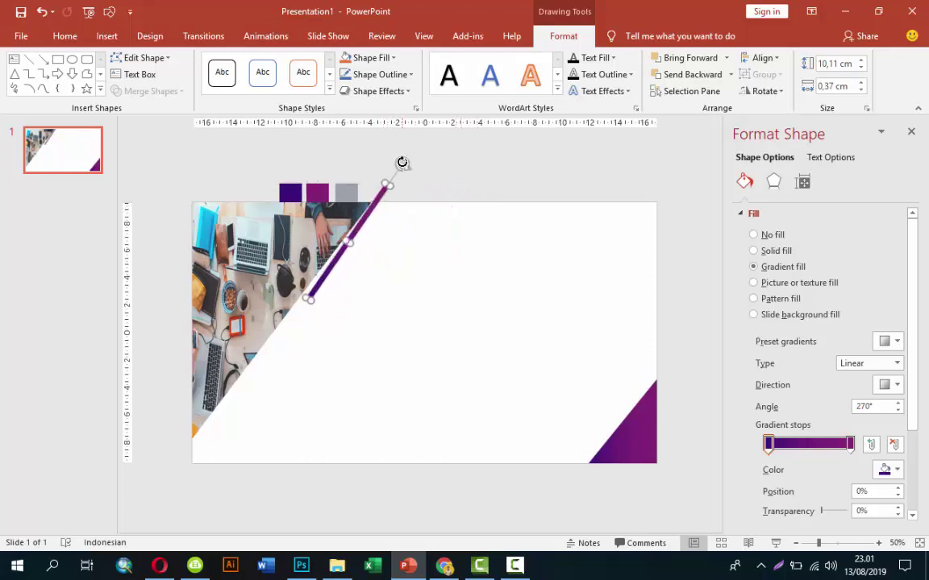
pyautogui.moveTo(403, 161); pyautogui.dragTo(403, 165)
# Shift the line up-right and Ctrl-drag a copy across the bottom-left edge
pyautogui.click(470, 197)
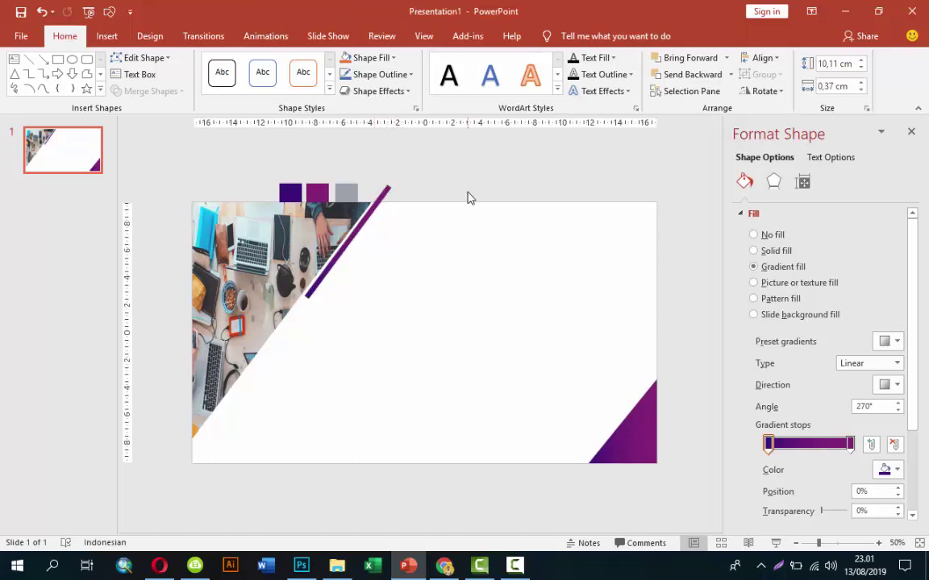
pyautogui.moveTo(379, 211); pyautogui.dragTo(431, 185)
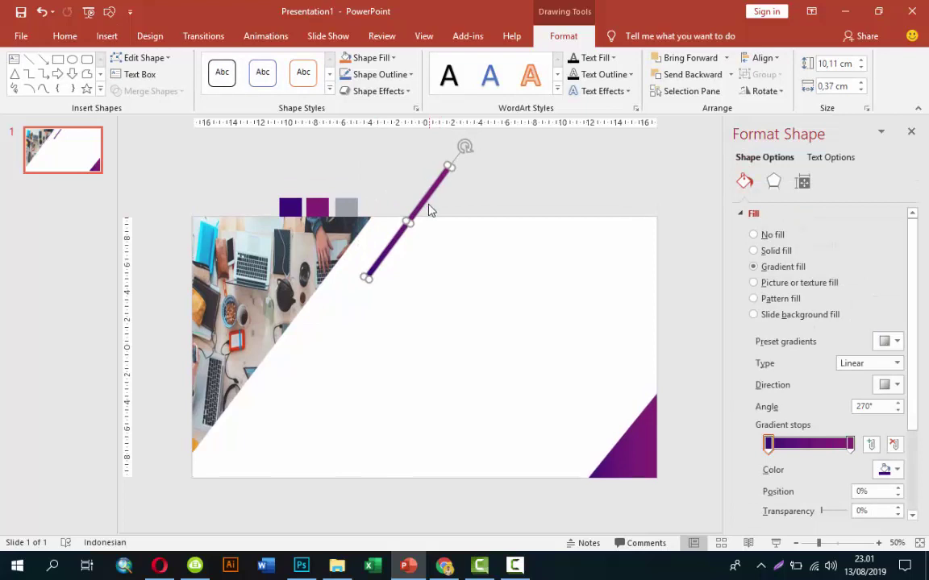
pyautogui.moveTo(421, 211); pyautogui.dragTo(299, 389)
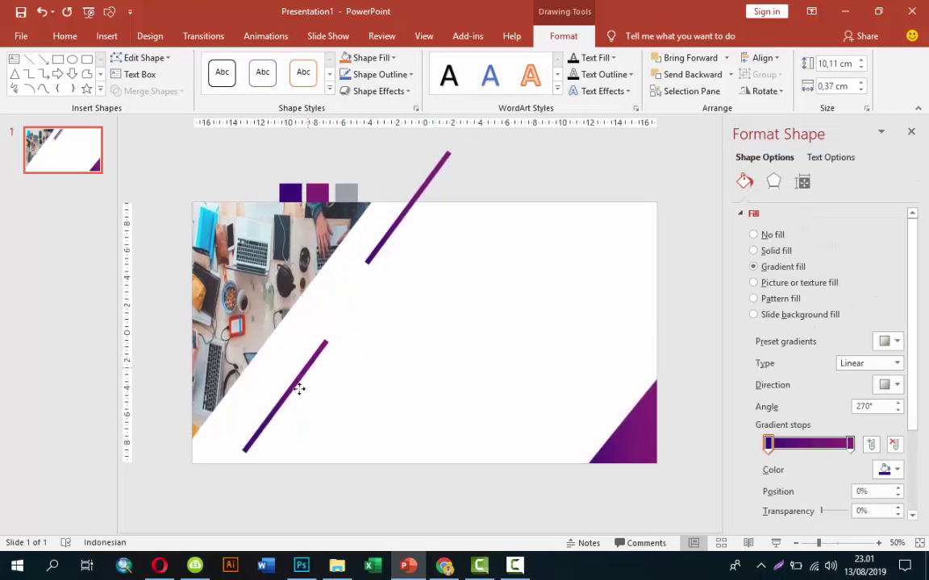
pyautogui.moveTo(299, 390); pyautogui.dragTo(266, 428)
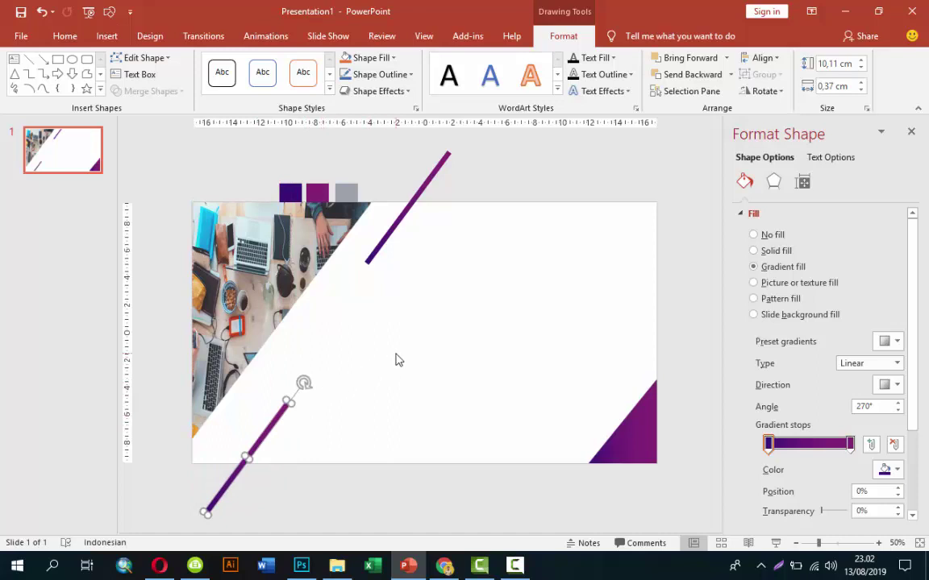
# Duplicate the line with Ctrl+D and place the copy across the top-right edge
pyautogui.hotkey('ctrl', 'd')
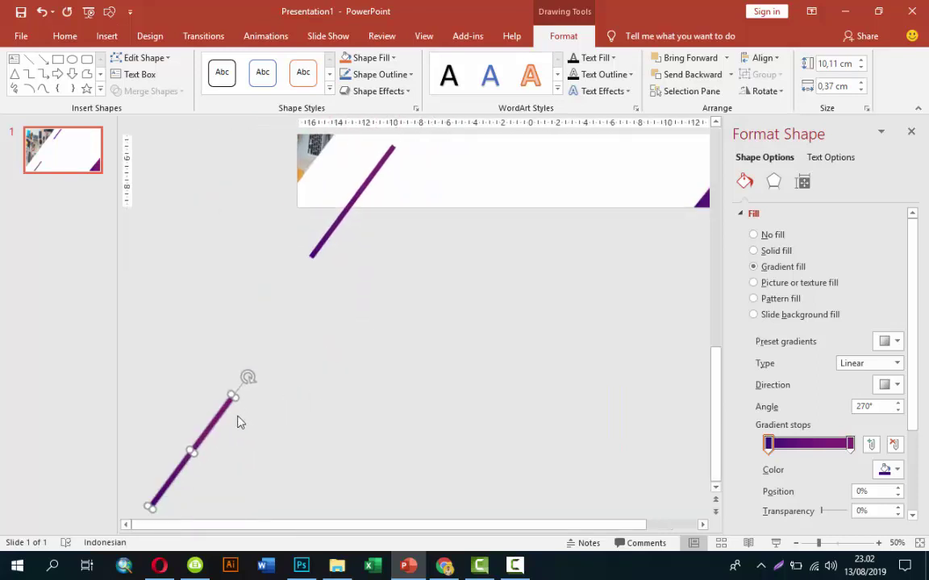
pyautogui.moveTo(240, 422); pyautogui.dragTo(594, 169)
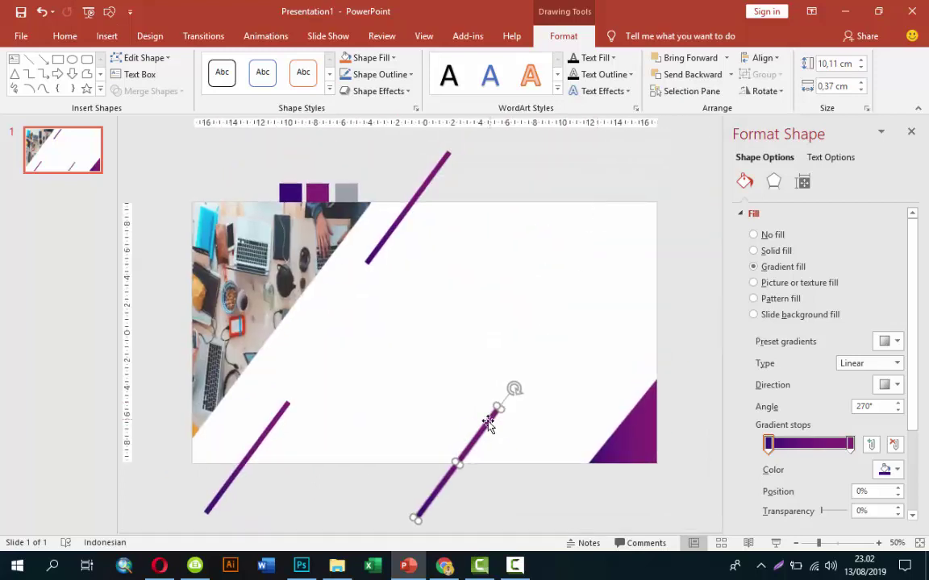
pyautogui.moveTo(487, 425)
pyautogui.mouseDown()
pyautogui.moveTo(709, 198)
pyautogui.moveTo(712, 232)
pyautogui.mouseUp()
pyautogui.click(560, 170)
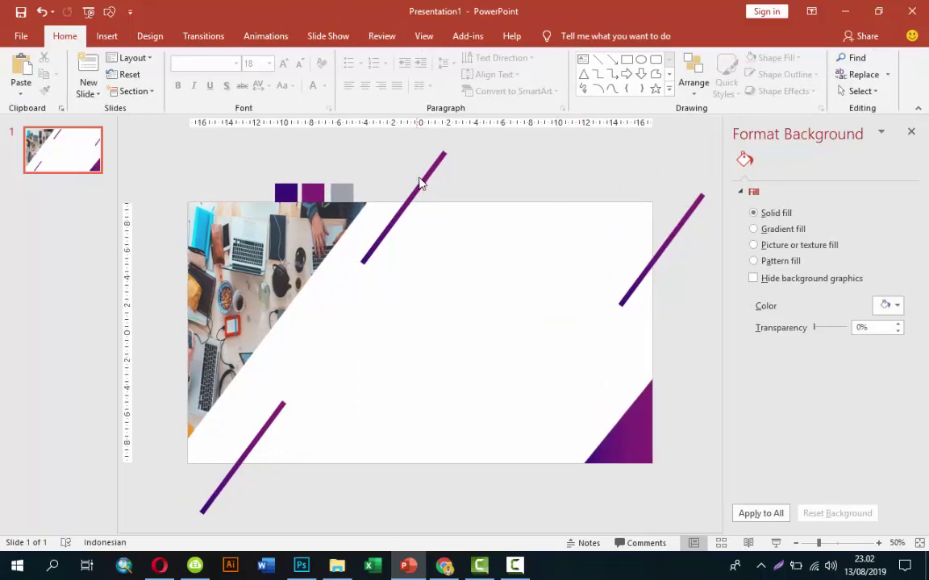
# Add a text box beside the photo and type the title 'Judul Presentasi'
pyautogui.click(107, 35)
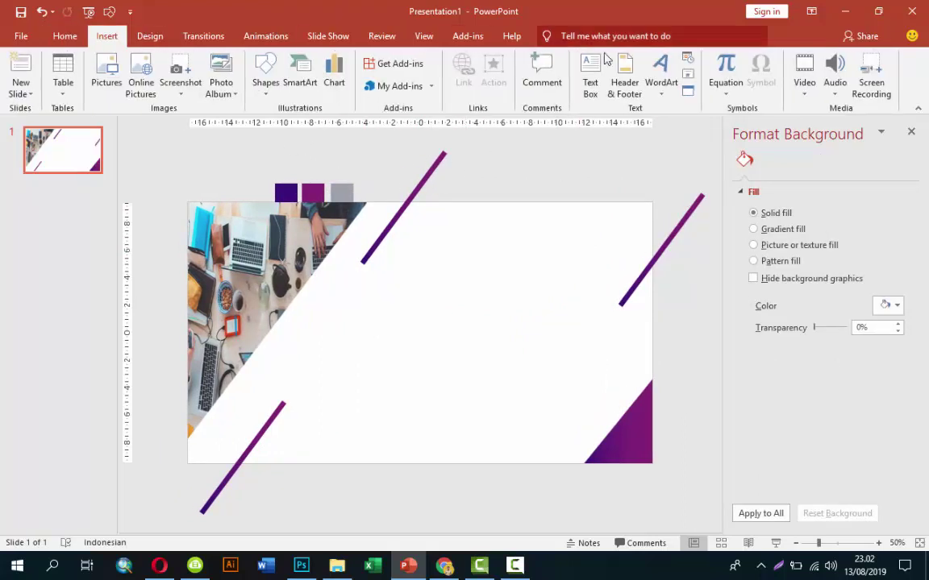
pyautogui.click(590, 76)
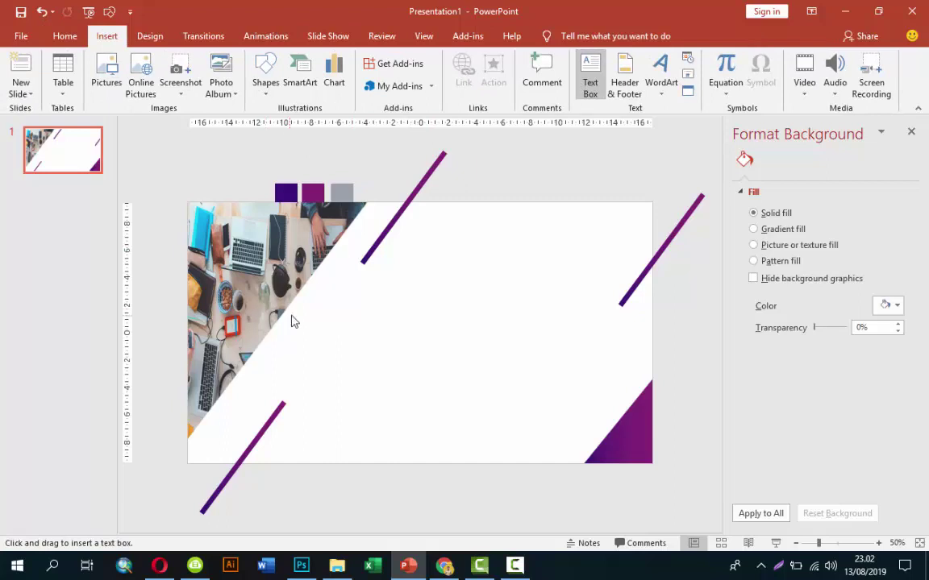
pyautogui.moveTo(286, 316); pyautogui.dragTo(396, 334)
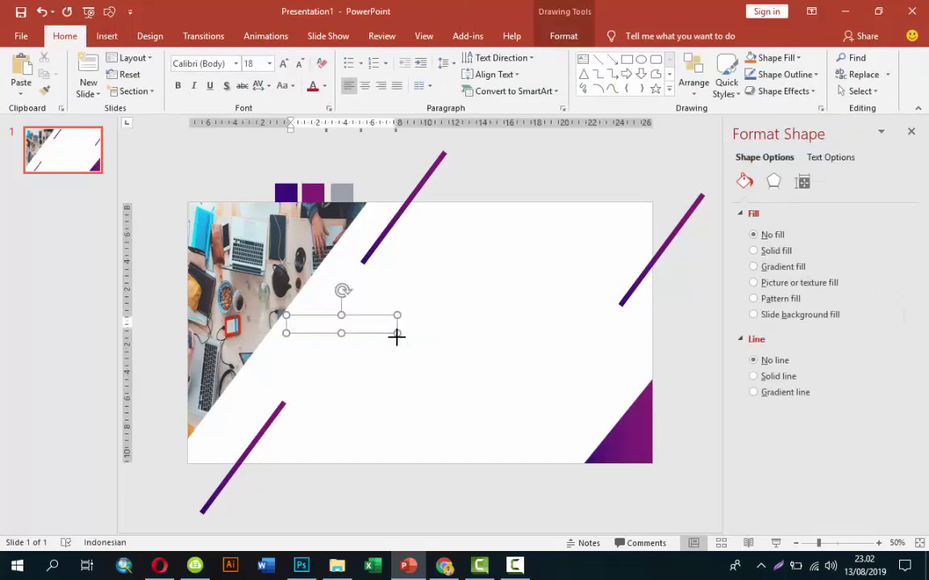
pyautogui.write('Judul Presentasi')
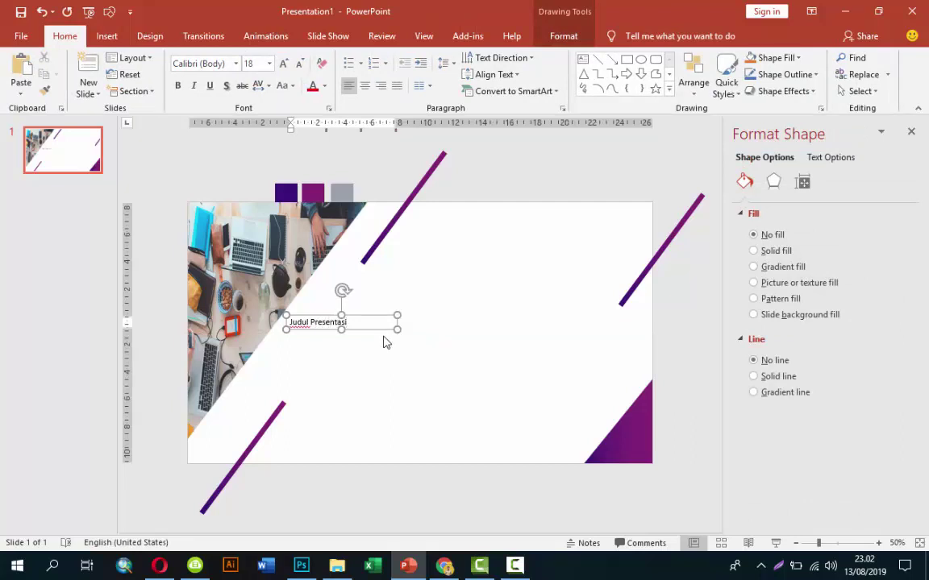
# Format the title as Open Sans, bold, 32 pt, widened to fit one line
pyautogui.press('Escape')
pyautogui.click(228, 63)
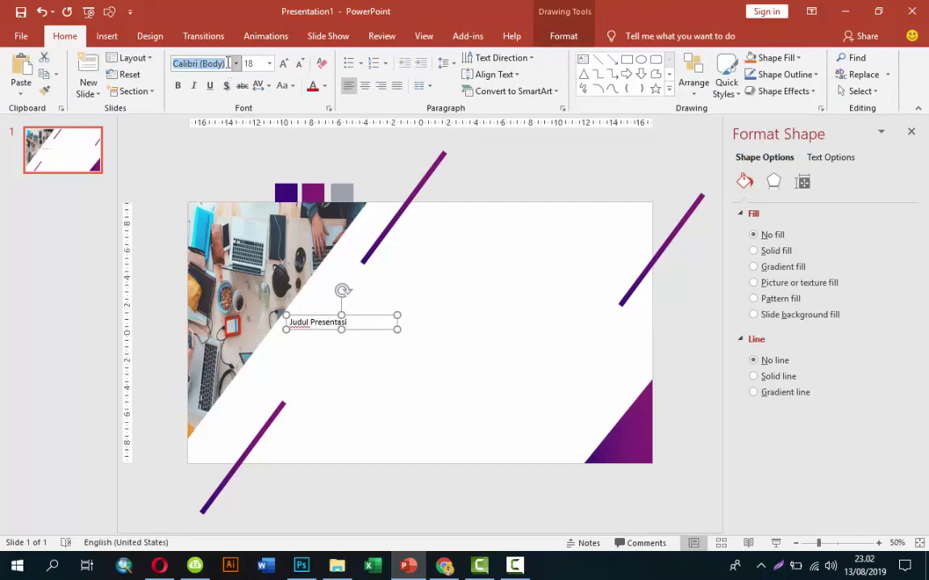
pyautogui.write('Open Sans')
pyautogui.press('Return')
pyautogui.click(178, 84)
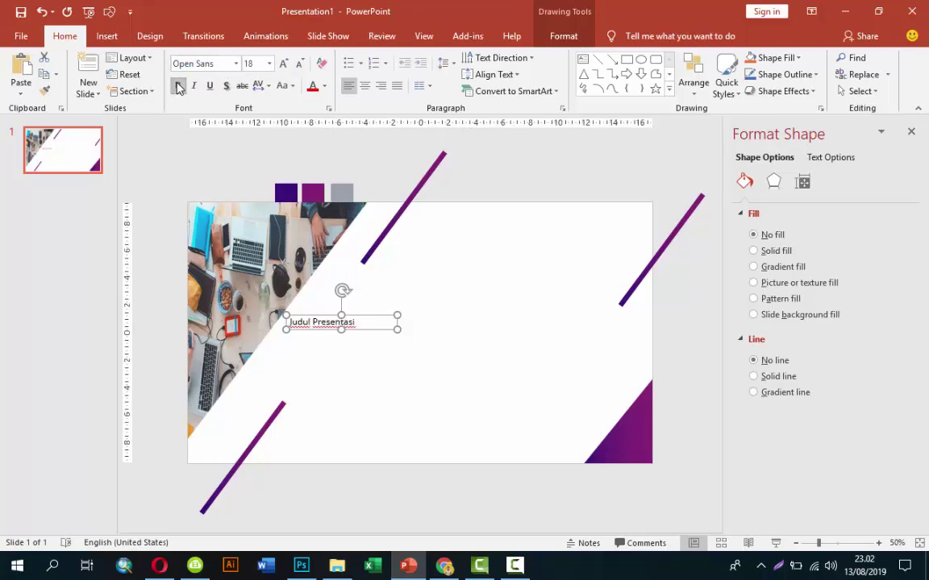
pyautogui.click(270, 64)
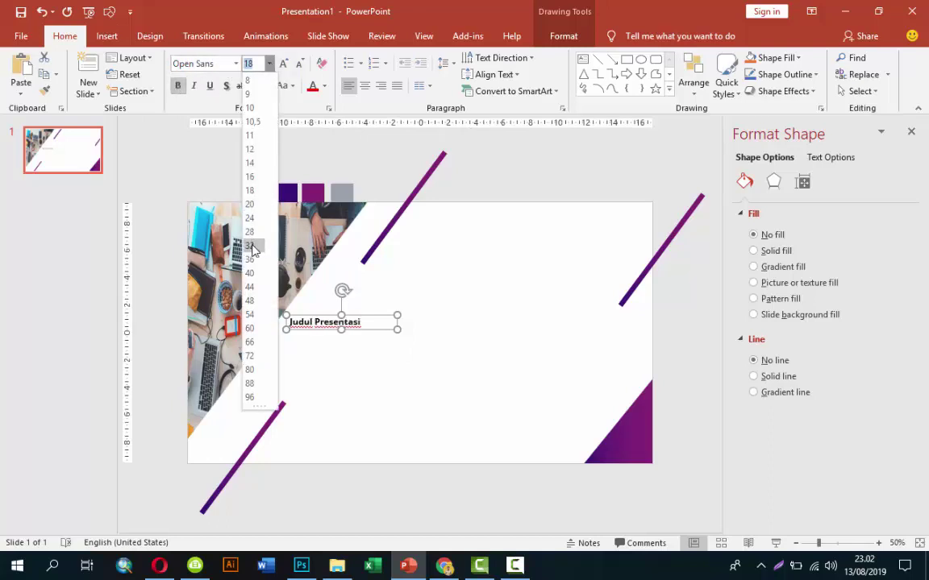
pyautogui.click(252, 245)
pyautogui.moveTo(284, 337); pyautogui.dragTo(242, 326)
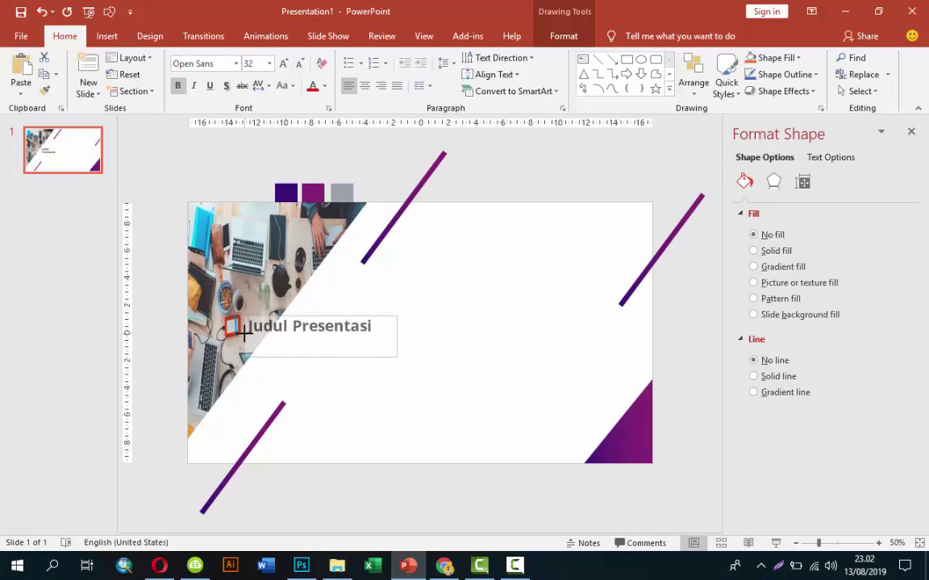
# Colour the word 'Presentasi' purple
pyautogui.click(364, 326)
pyautogui.moveTo(364, 326); pyautogui.dragTo(374, 325)
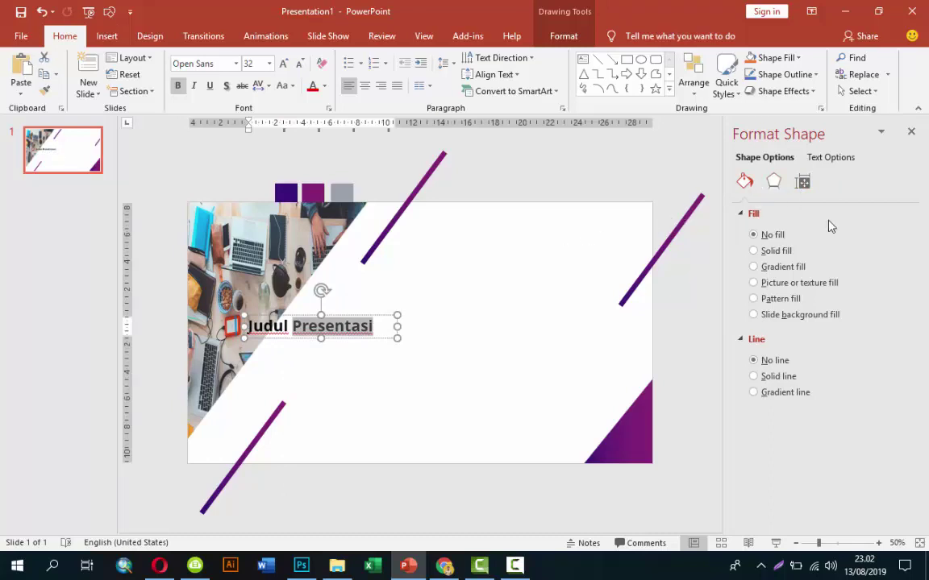
pyautogui.click(324, 85)
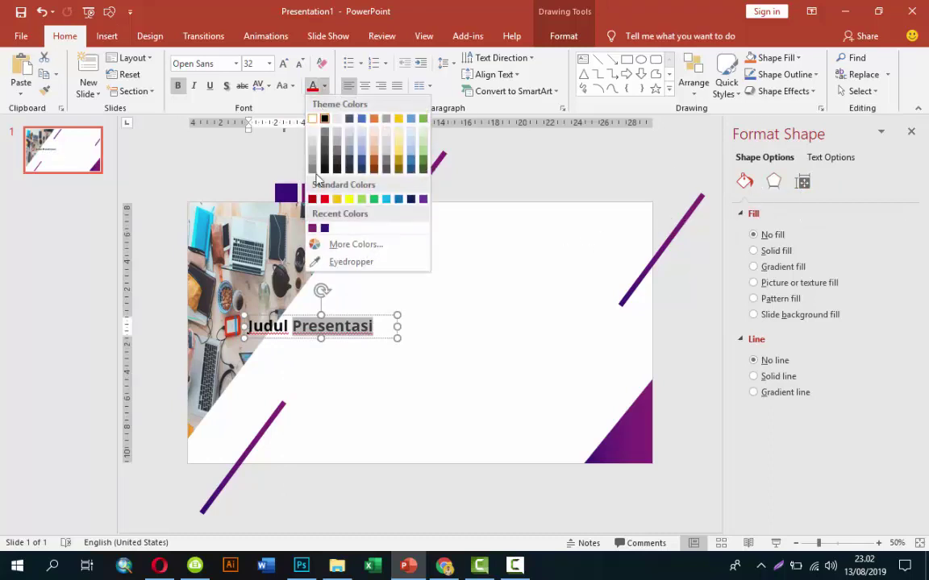
pyautogui.click(369, 249)
pyautogui.click(466, 288)
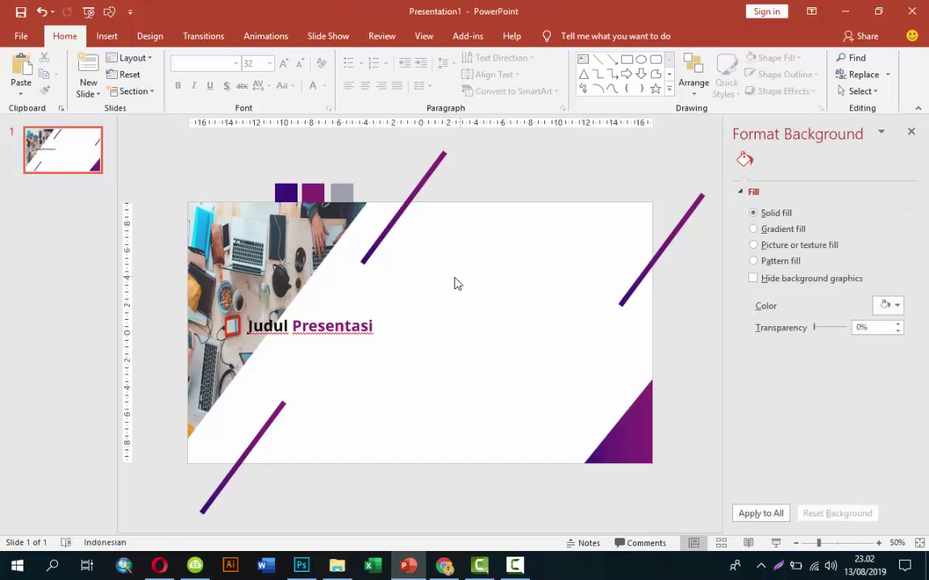
pyautogui.click(326, 315)
pyautogui.click(332, 314)
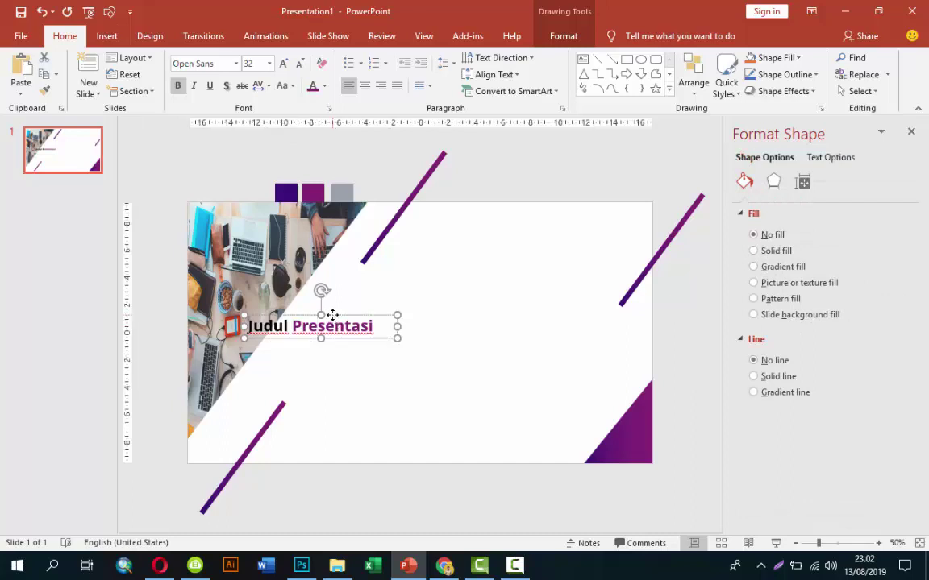
# Copy the title up-right and edit it to 'Sub Judul Presentasi'
pyautogui.moveTo(332, 314); pyautogui.dragTo(535, 238)
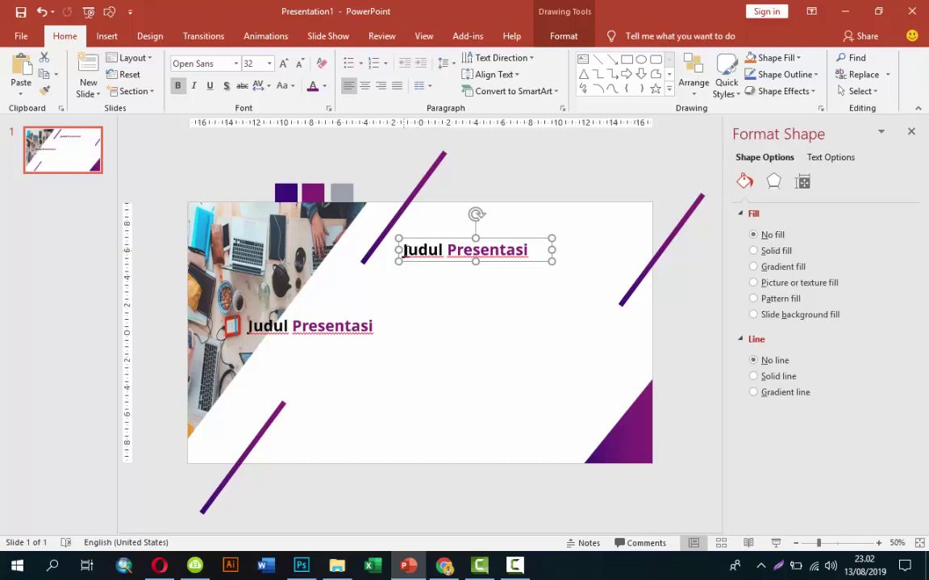
pyautogui.click(545, 251)
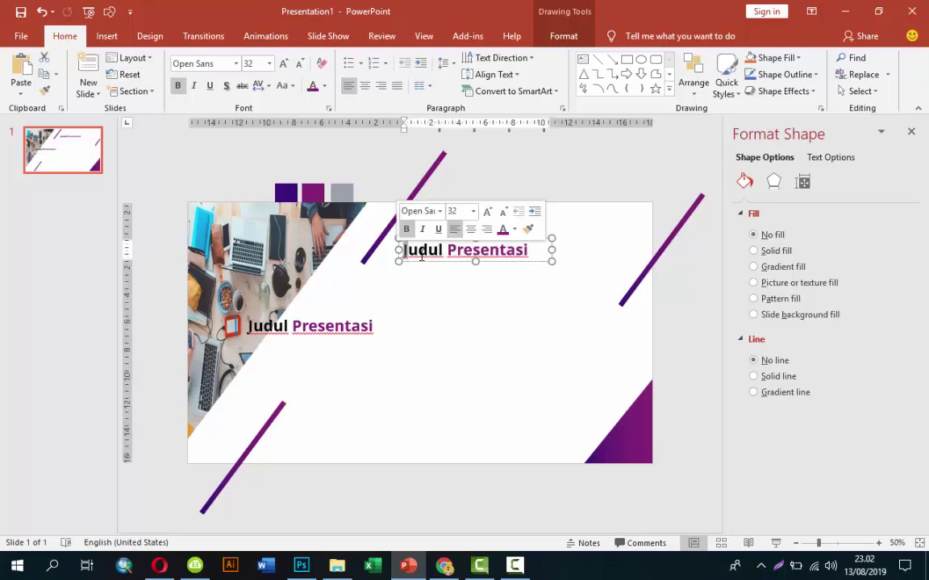
pyautogui.write('Sub')
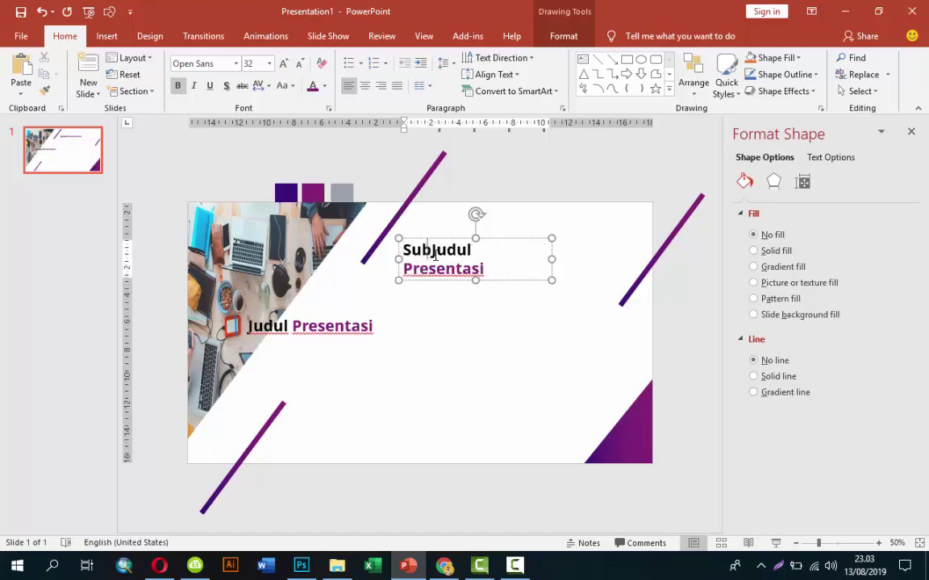
pyautogui.moveTo(552, 258); pyautogui.dragTo(578, 258)
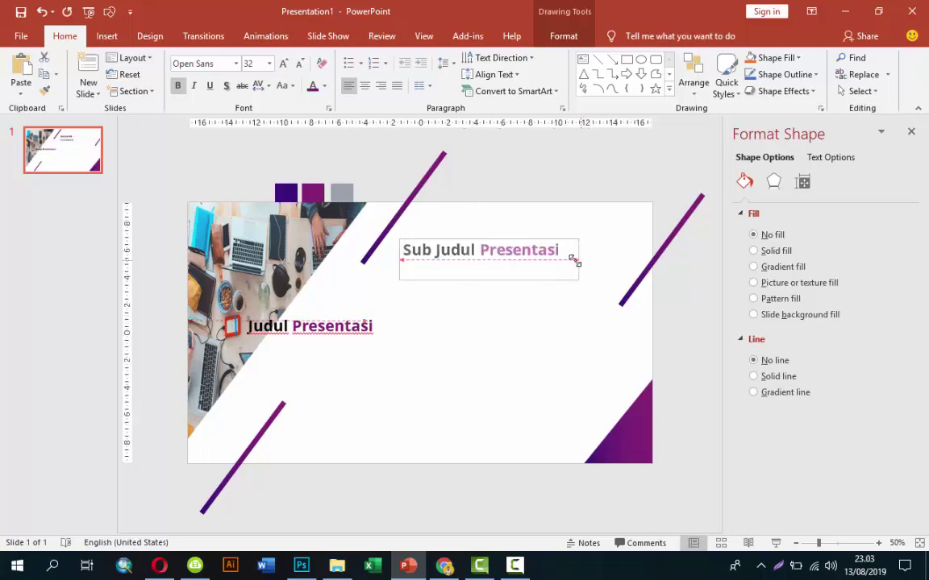
# Make the subtitle 24 pt and eyedrop the grey square's colour onto it
pyautogui.click(269, 64)
pyautogui.click(249, 224)
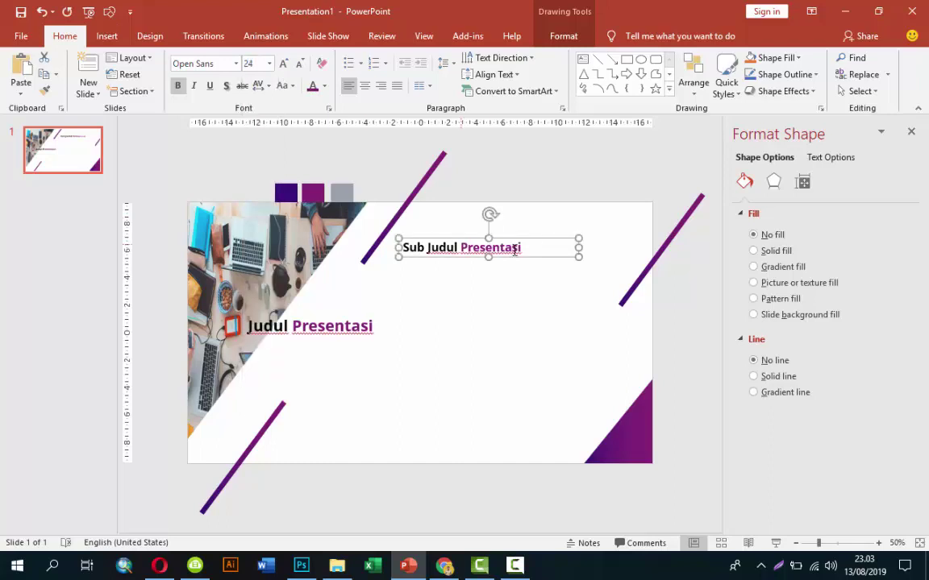
pyautogui.click(324, 86)
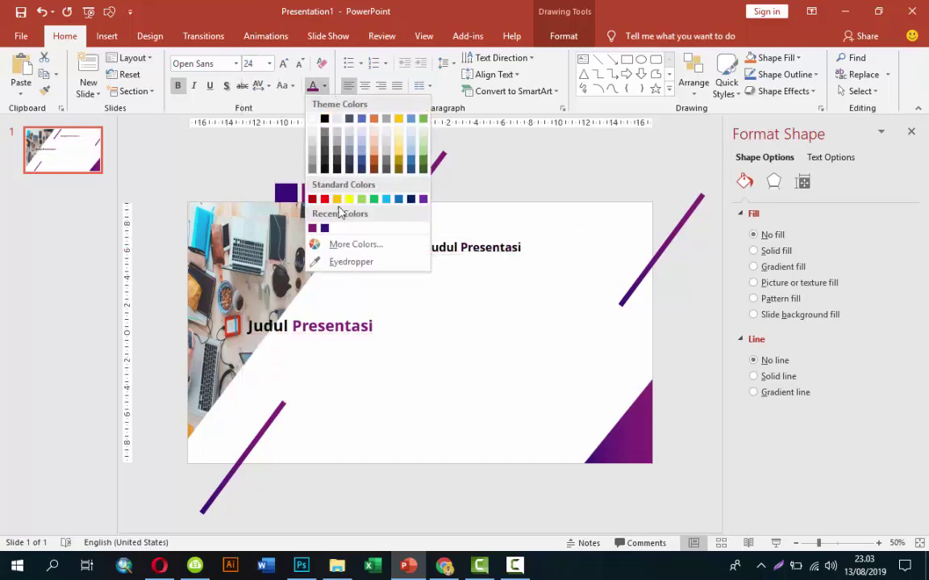
pyautogui.click(338, 262)
pyautogui.click(341, 192)
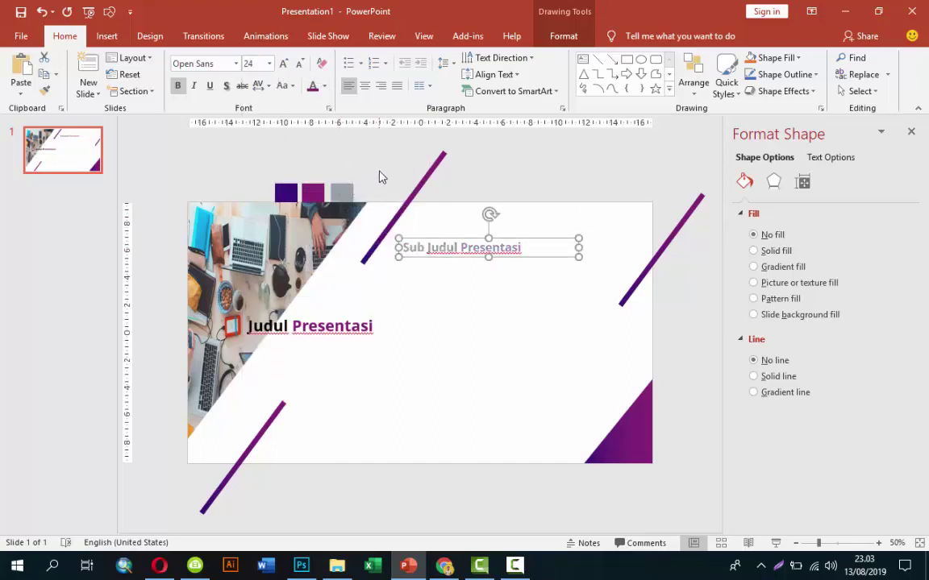
pyautogui.click(498, 224)
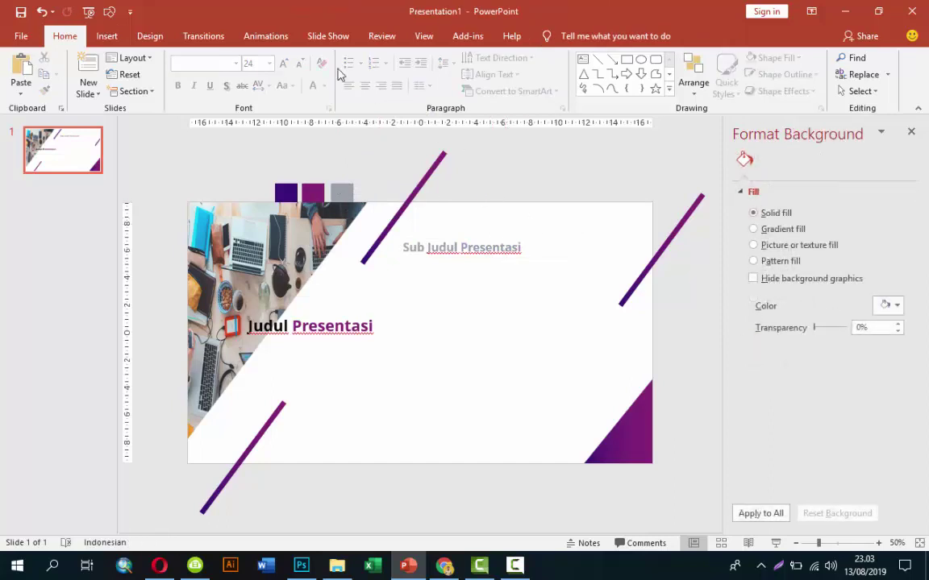
pyautogui.click(107, 35)
# Draw a text box below the subtitle and fill it with one paragraph of =rand() filler text
pyautogui.click(589, 81)
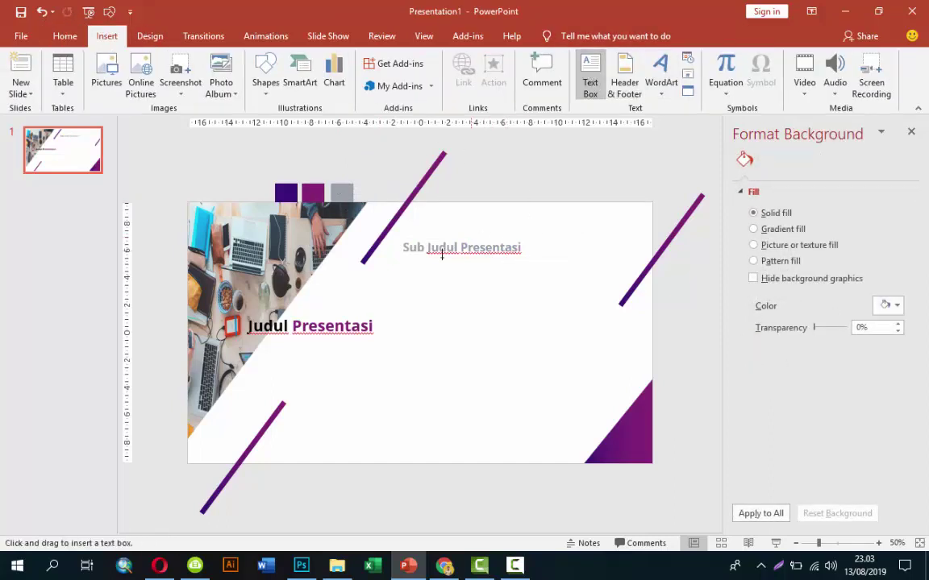
pyautogui.moveTo(397, 265); pyautogui.dragTo(606, 309)
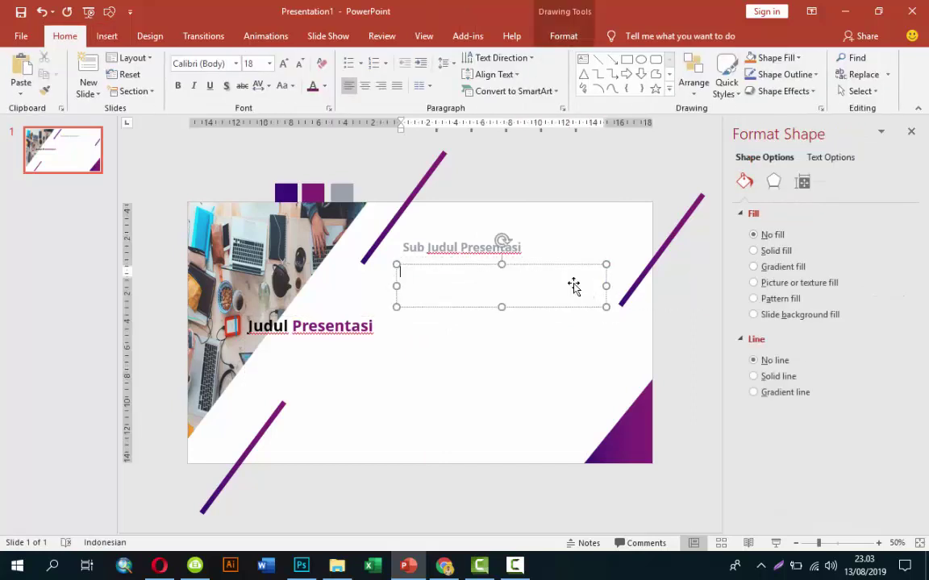
pyautogui.hotkey('ctrl', 'v')
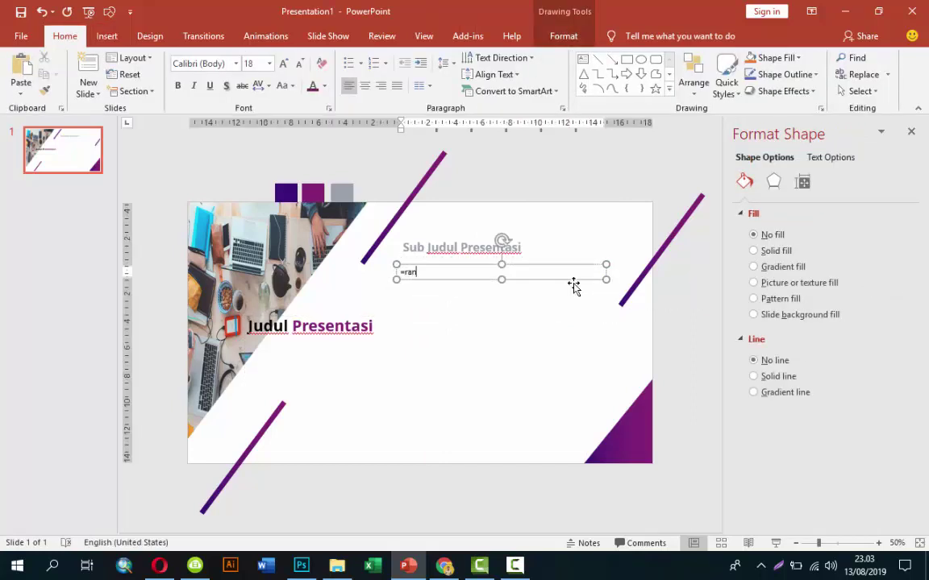
pyautogui.write('d()')
pyautogui.press('Return')
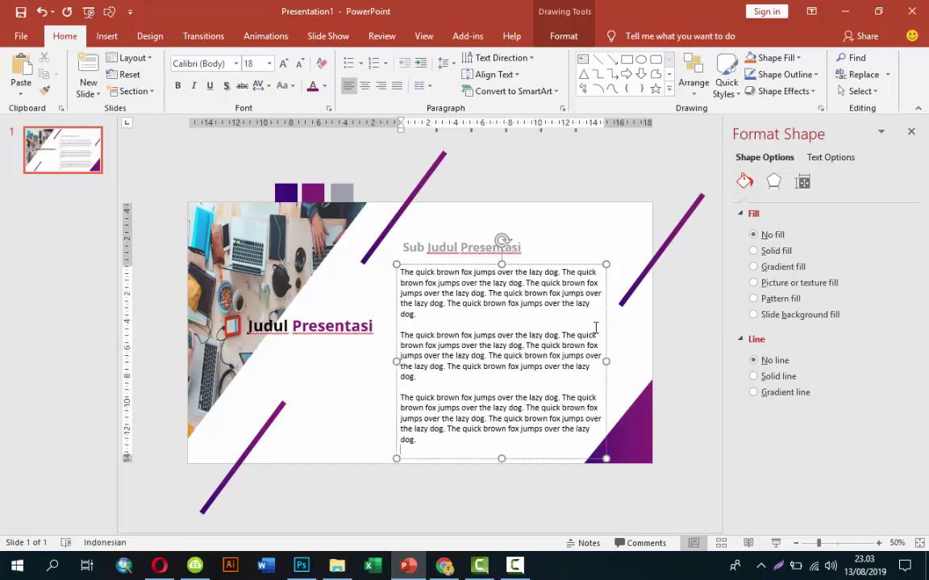
pyautogui.moveTo(594, 328); pyautogui.dragTo(587, 468)
pyautogui.press('BackSpace')
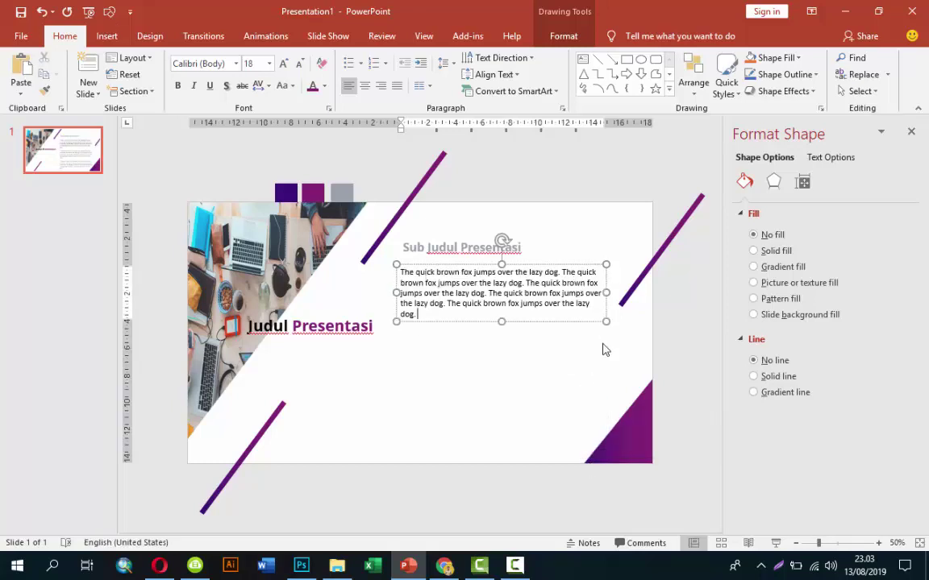
# Set the paragraph to Open Sans 14 and move it just under the subtitle
pyautogui.press('Escape')
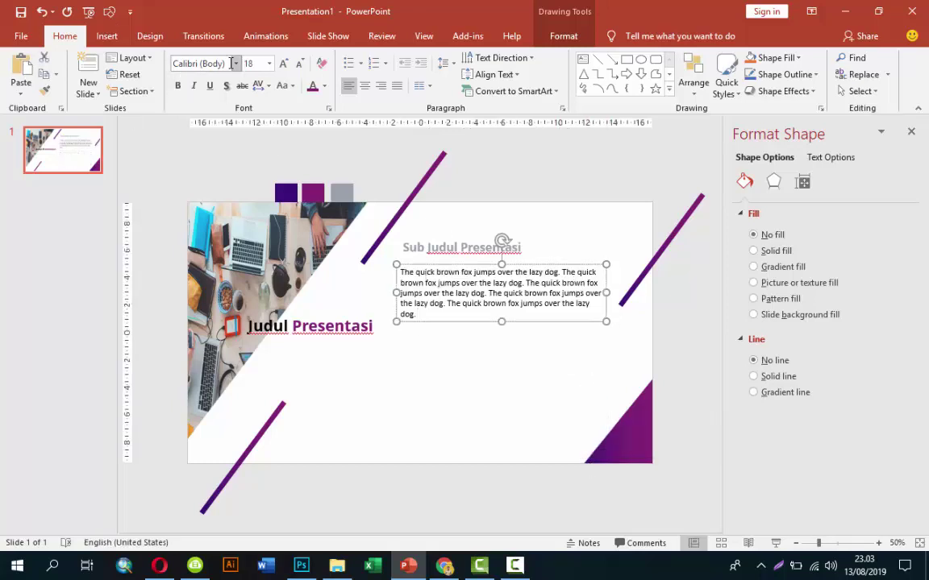
pyautogui.click(234, 63)
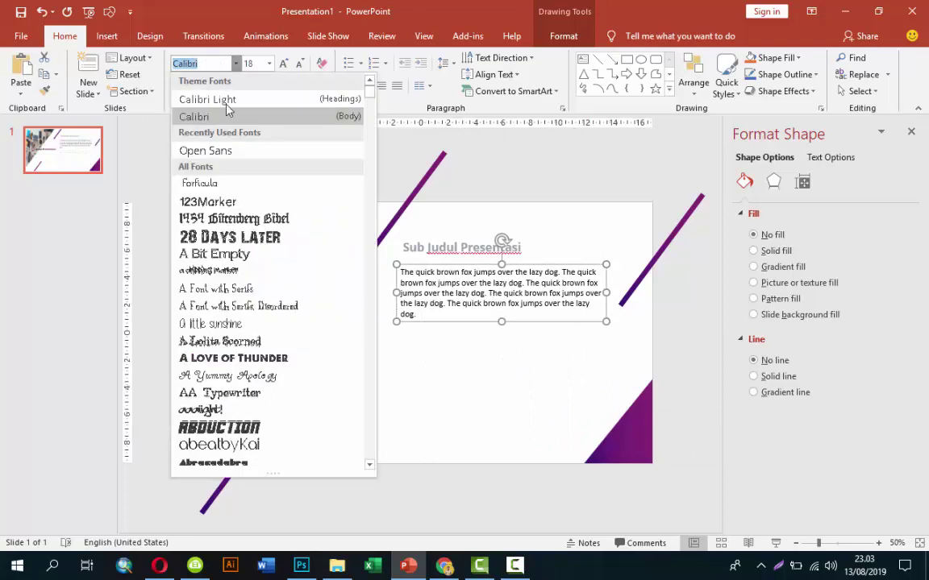
pyautogui.click(226, 151)
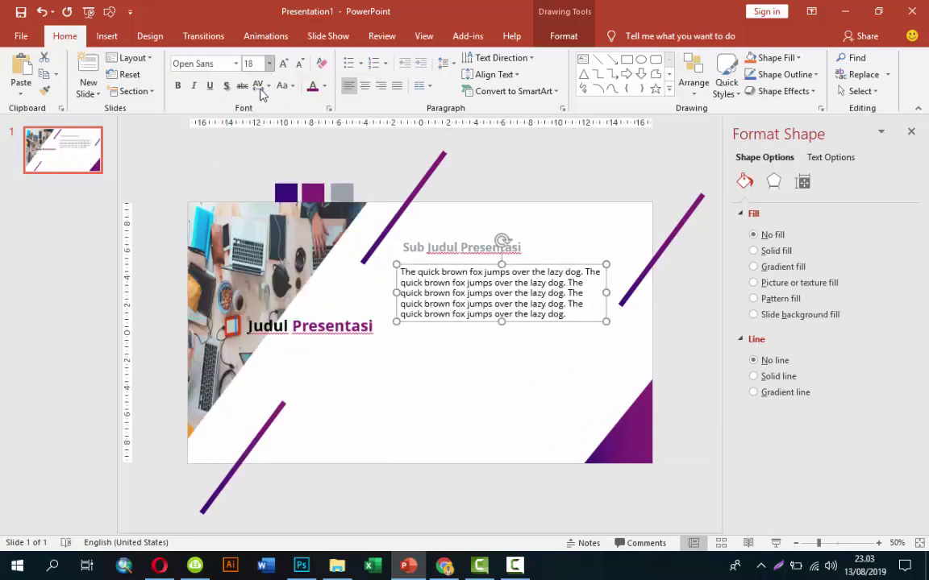
pyautogui.click(269, 63)
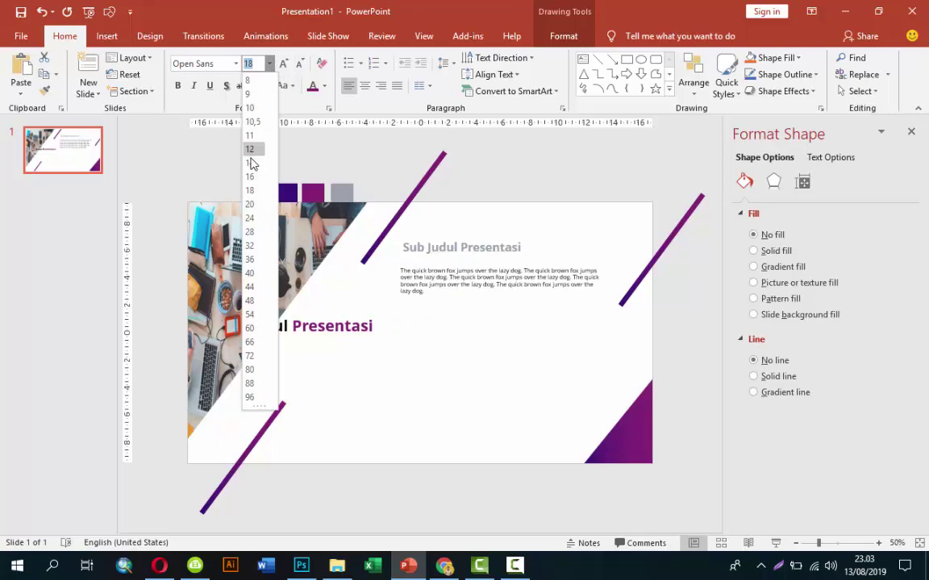
pyautogui.click(249, 162)
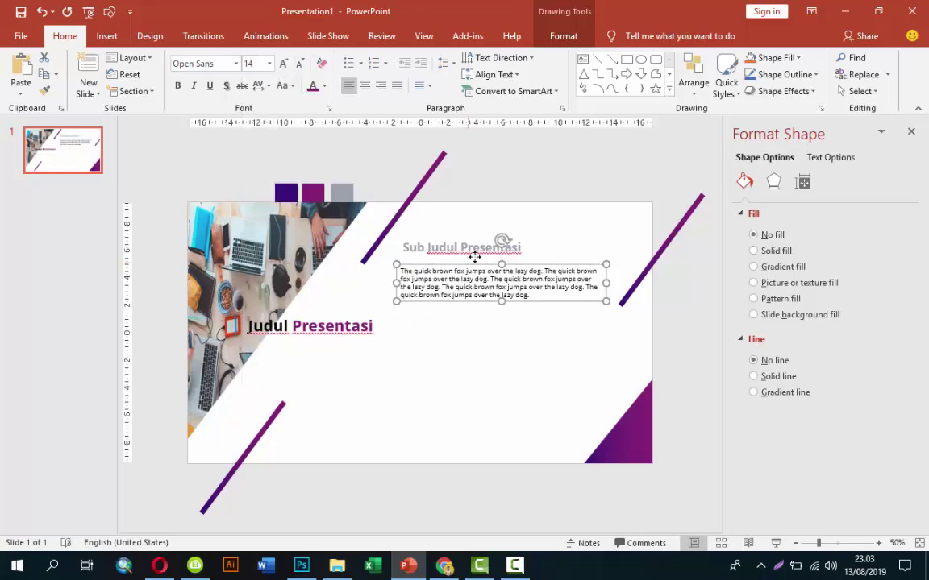
pyautogui.moveTo(475, 257); pyautogui.dragTo(471, 249)
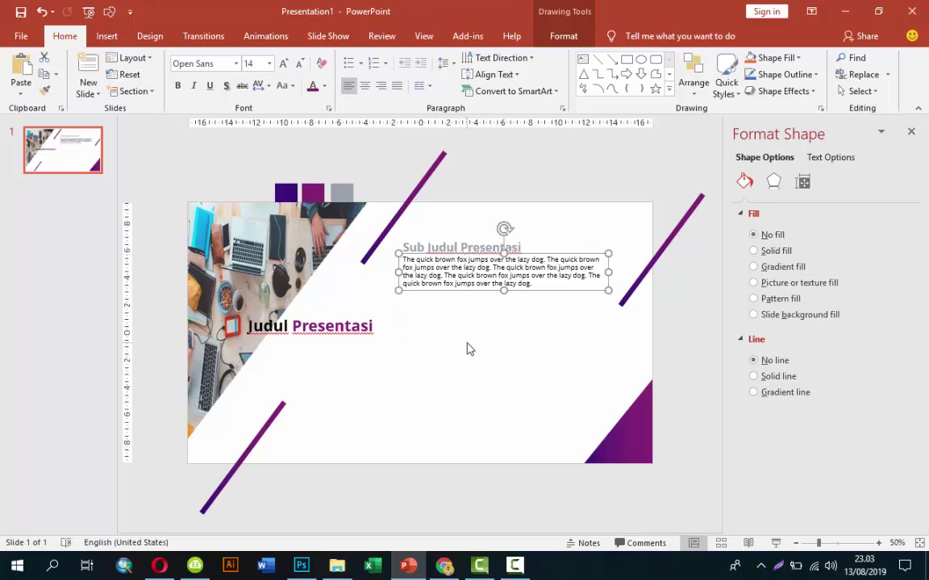
pyautogui.click(442, 372)
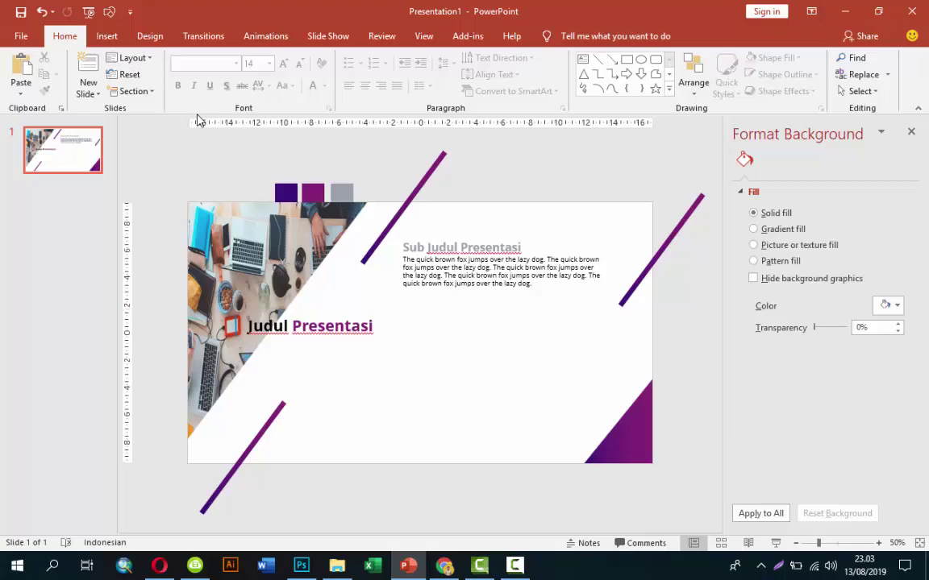
# Insert the call-answer icon from the ICON > CV RESUME ICON folder
pyautogui.click(107, 36)
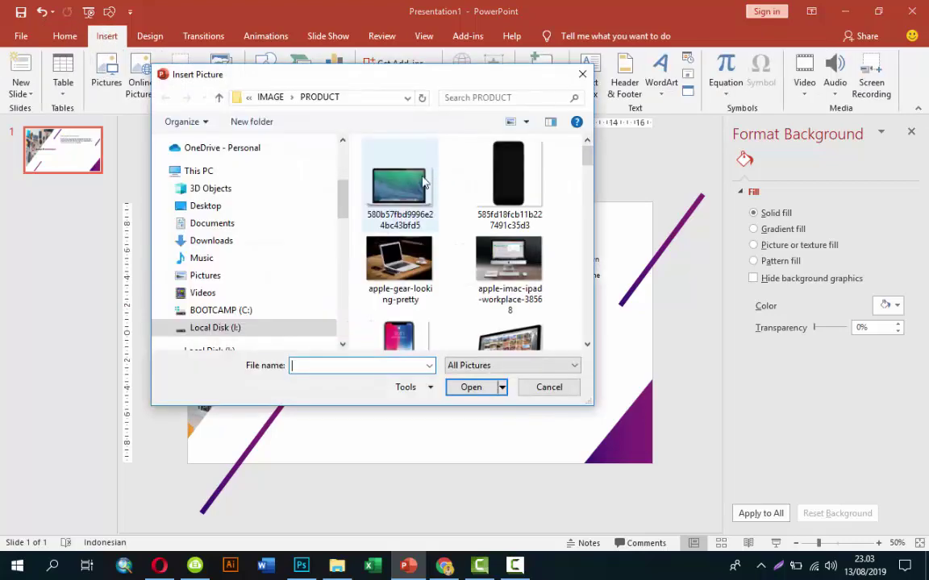
pyautogui.click(261, 100)
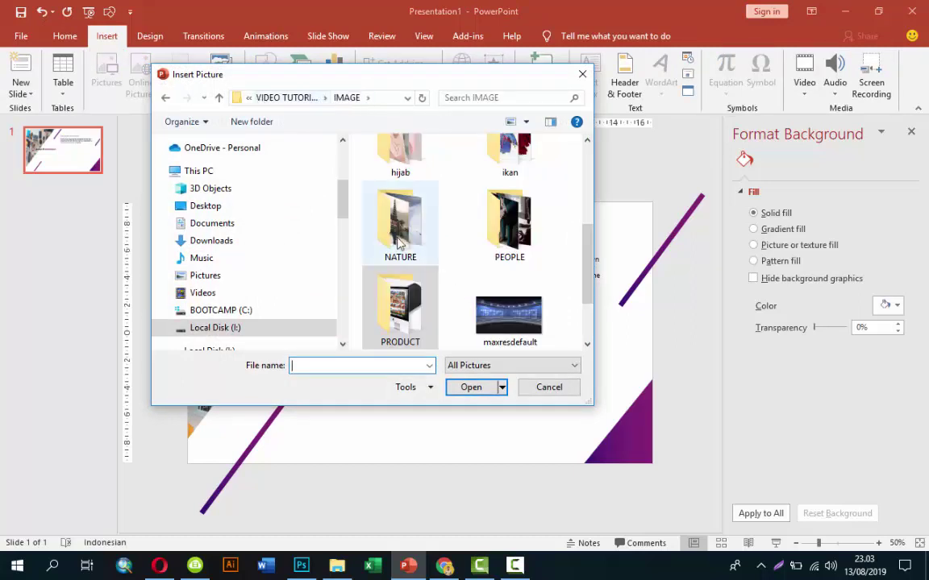
pyautogui.click(260, 97)
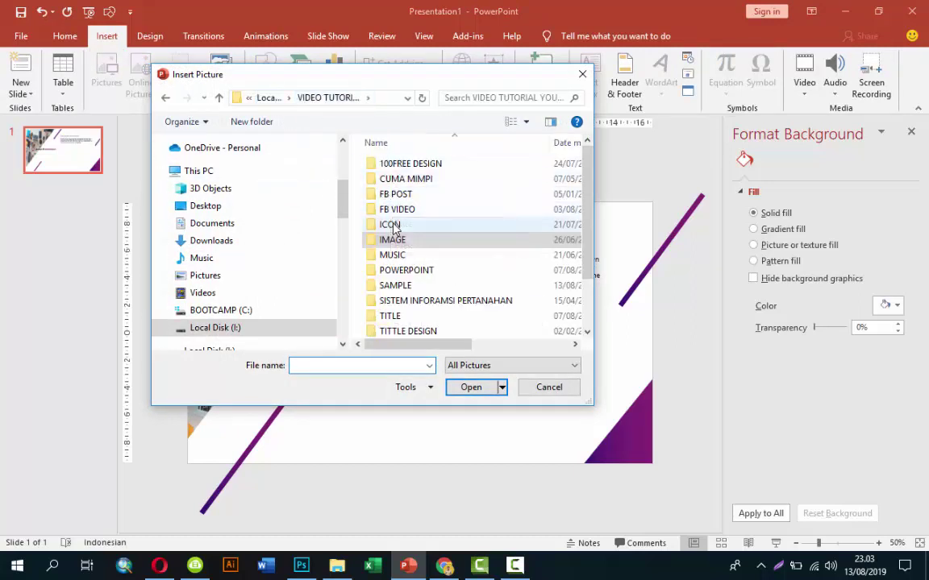
pyautogui.doubleClick(389, 226)
pyautogui.doubleClick(413, 194)
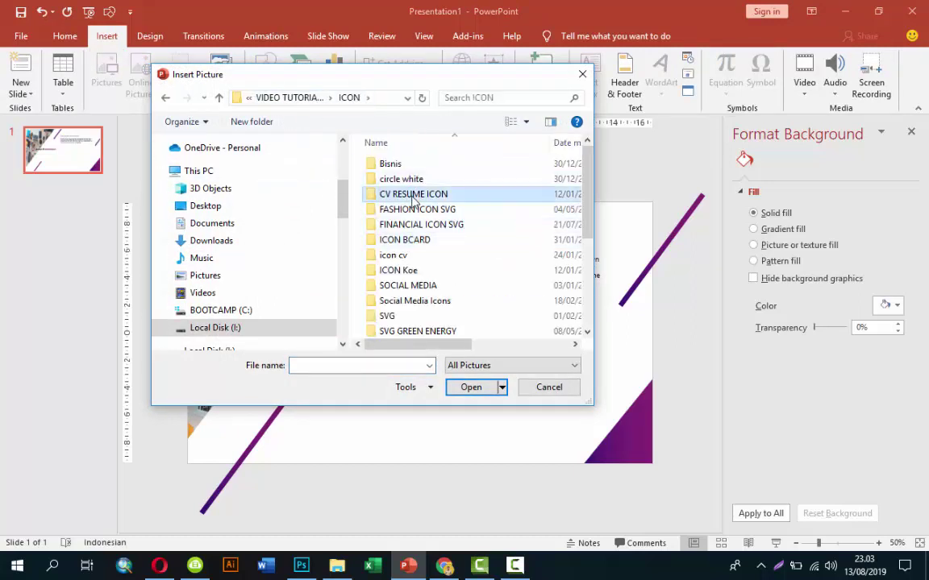
pyautogui.click(401, 164)
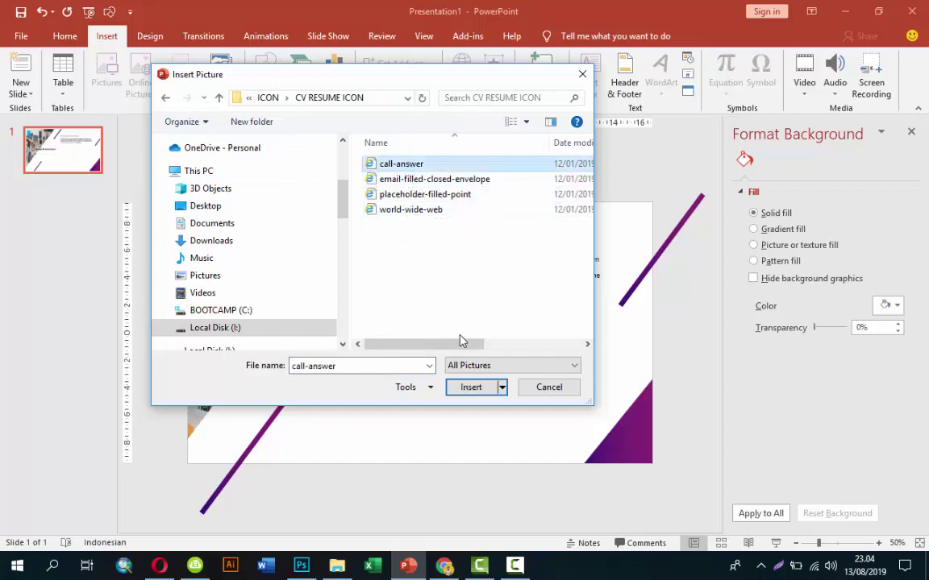
pyautogui.click(467, 389)
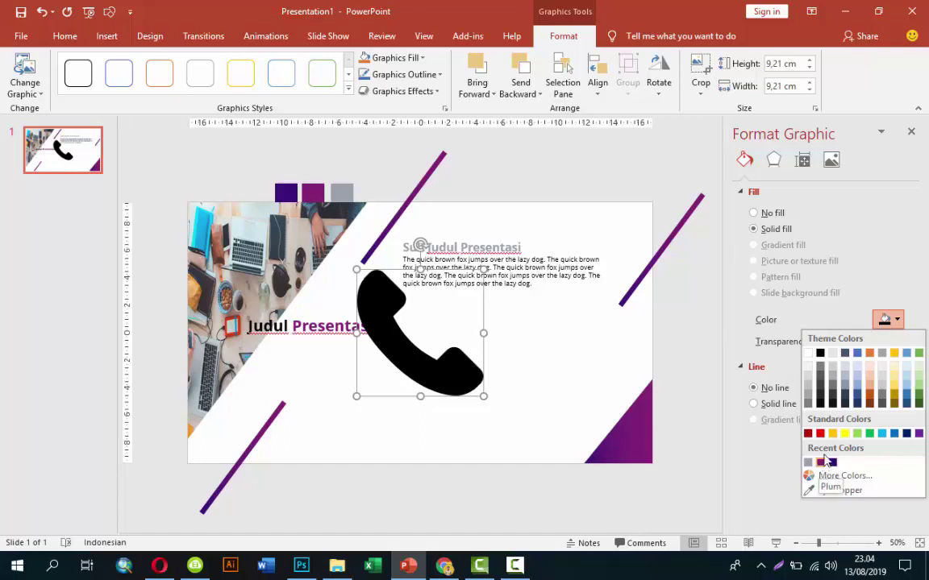
# Make the phone icon grey and shrink it to about 1.69 cm below the title
pyautogui.click(808, 462)
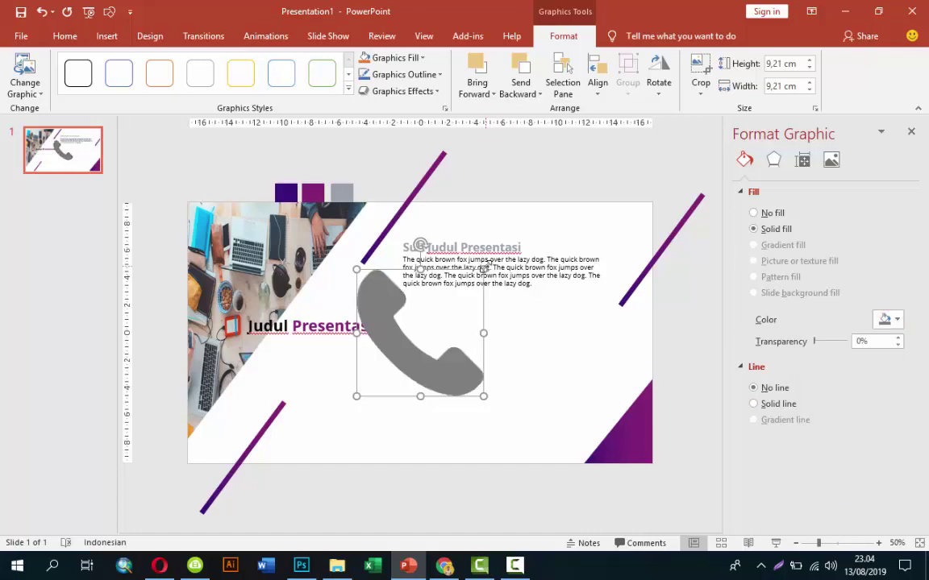
pyautogui.moveTo(483, 269)
pyautogui.mouseDown()
pyautogui.moveTo(376, 359)
pyautogui.moveTo(382, 371)
pyautogui.moveTo(352, 365)
pyautogui.mouseUp()
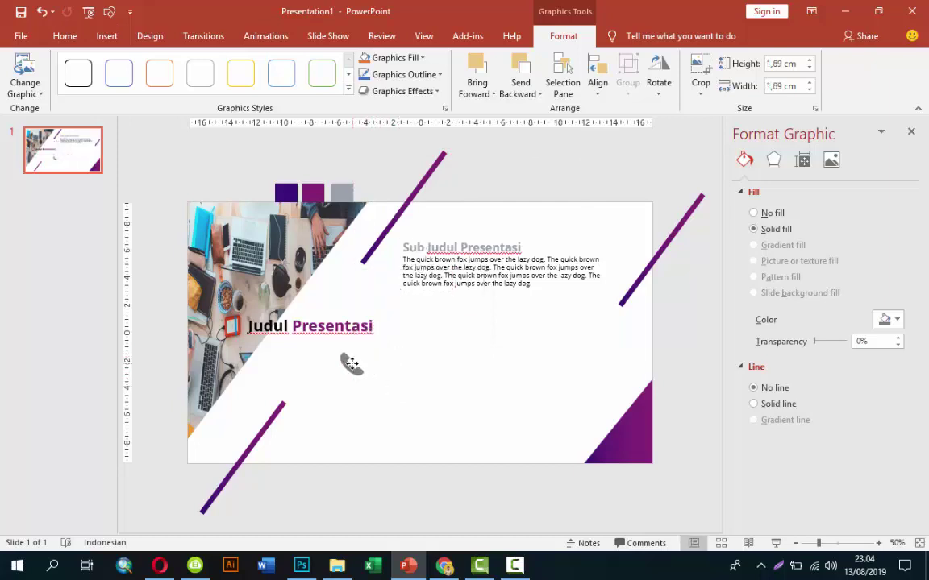
pyautogui.click(105, 36)
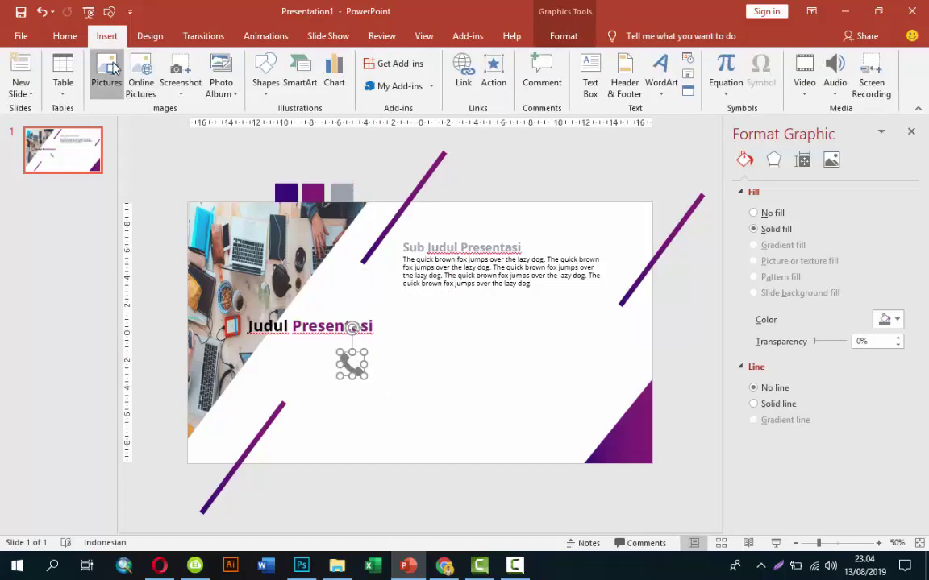
# Insert the email-filled-closed-envelope icon in grey, shrink it to 1.71 cm, and place it beside the phone
pyautogui.click(106, 77)
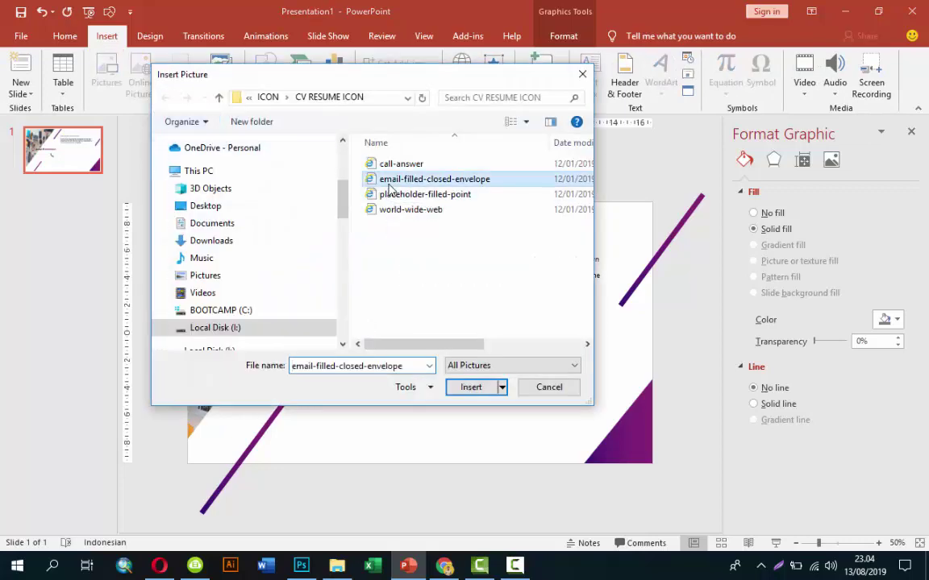
pyautogui.doubleClick(403, 179)
pyautogui.click(890, 319)
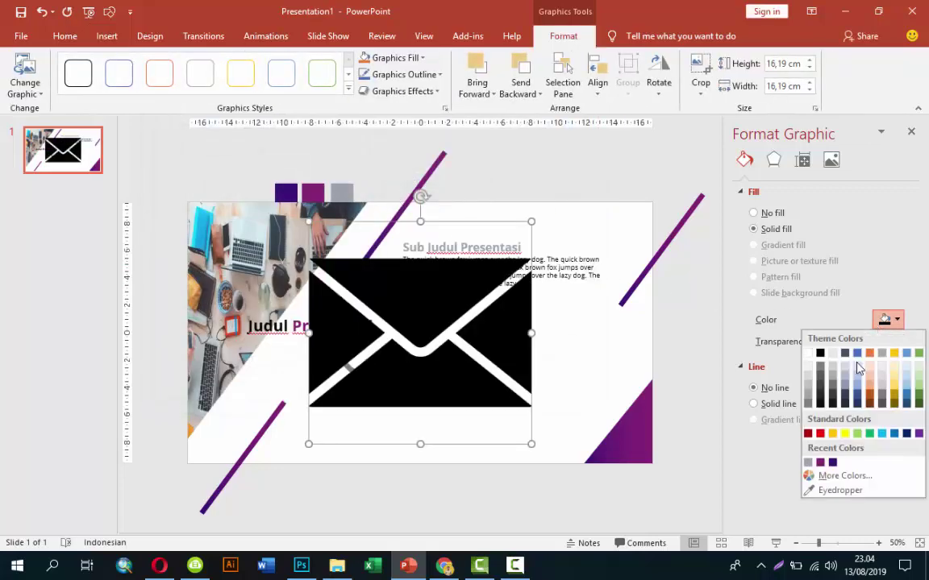
pyautogui.click(808, 462)
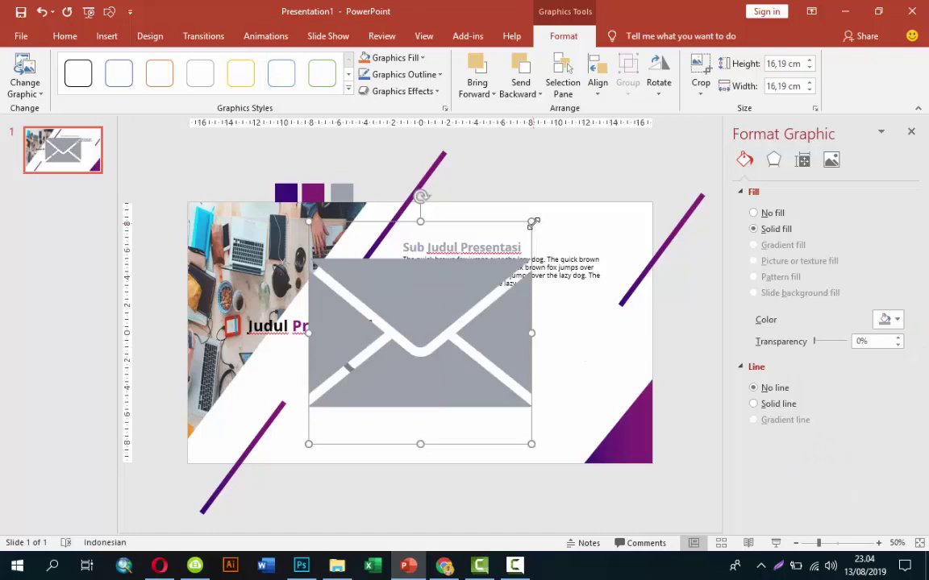
pyautogui.moveTo(531, 222)
pyautogui.mouseDown()
pyautogui.moveTo(365, 389)
pyautogui.moveTo(461, 341)
pyautogui.mouseUp()
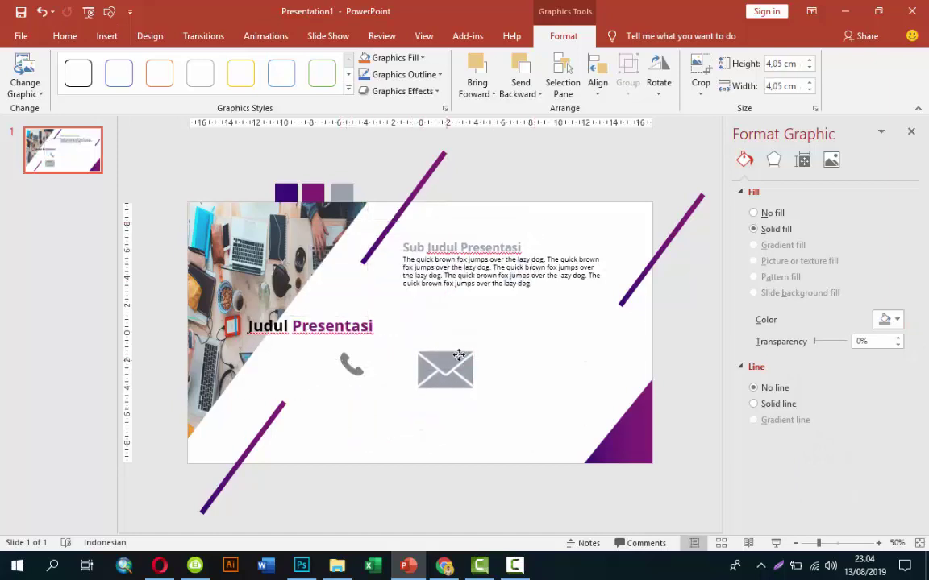
pyautogui.moveTo(480, 390); pyautogui.dragTo(462, 369)
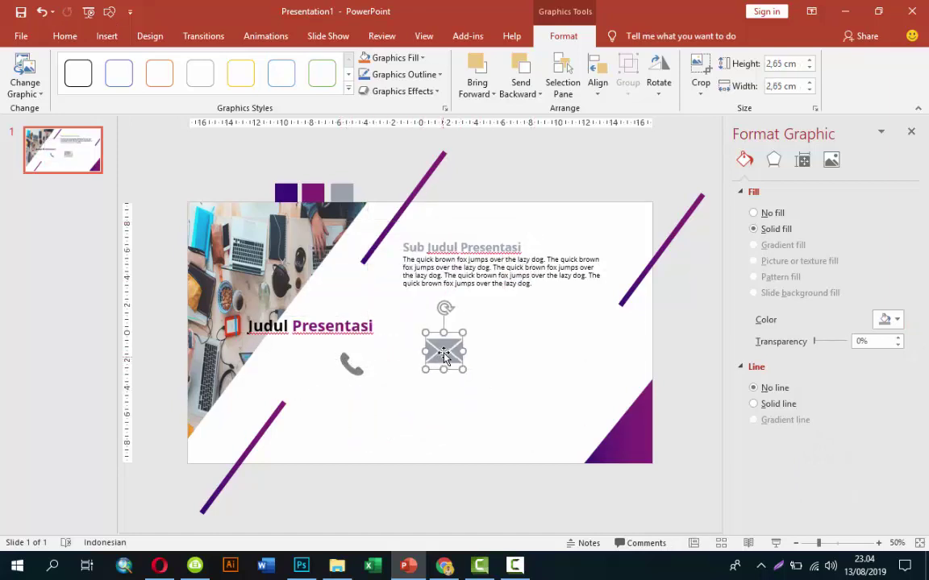
pyautogui.moveTo(464, 333)
pyautogui.mouseDown()
pyautogui.moveTo(439, 363)
pyautogui.moveTo(450, 363)
pyautogui.mouseUp()
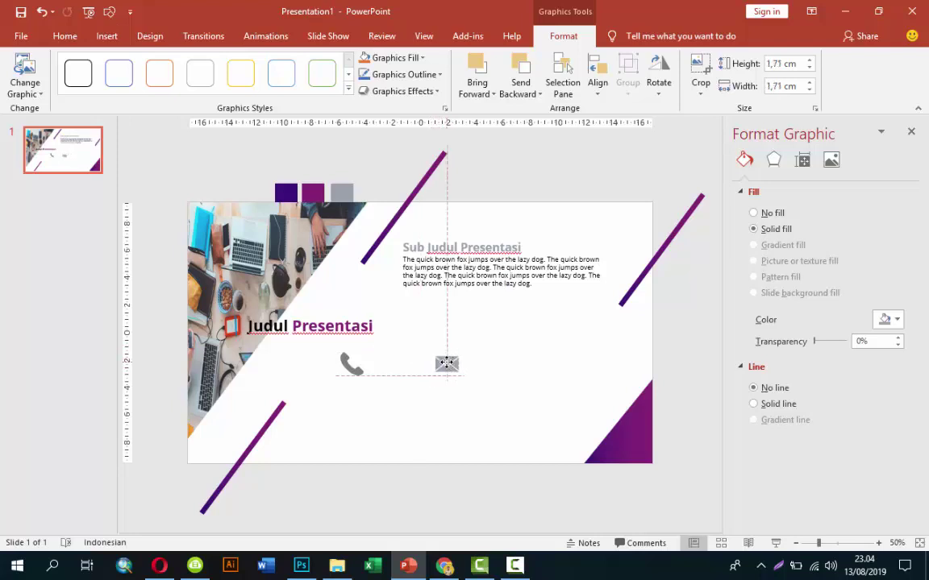
# Insert the world-wide-web globe icon and make it light grey
pyautogui.click(522, 356)
pyautogui.click(106, 38)
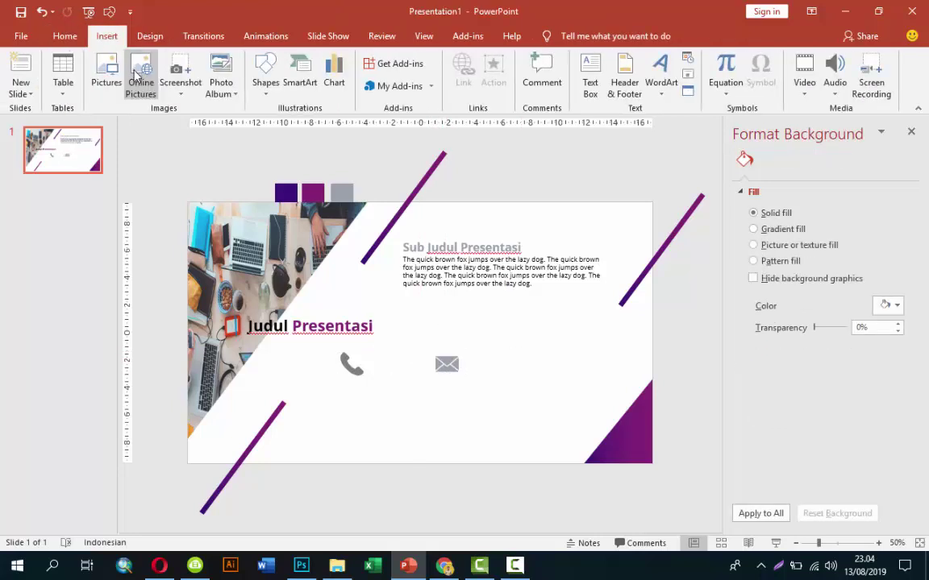
pyautogui.click(106, 72)
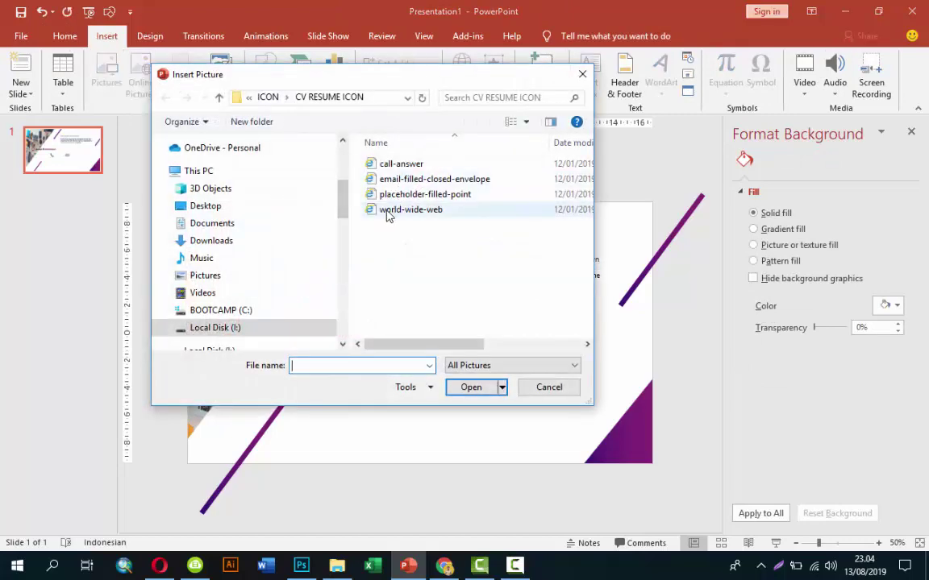
pyautogui.doubleClick(386, 211)
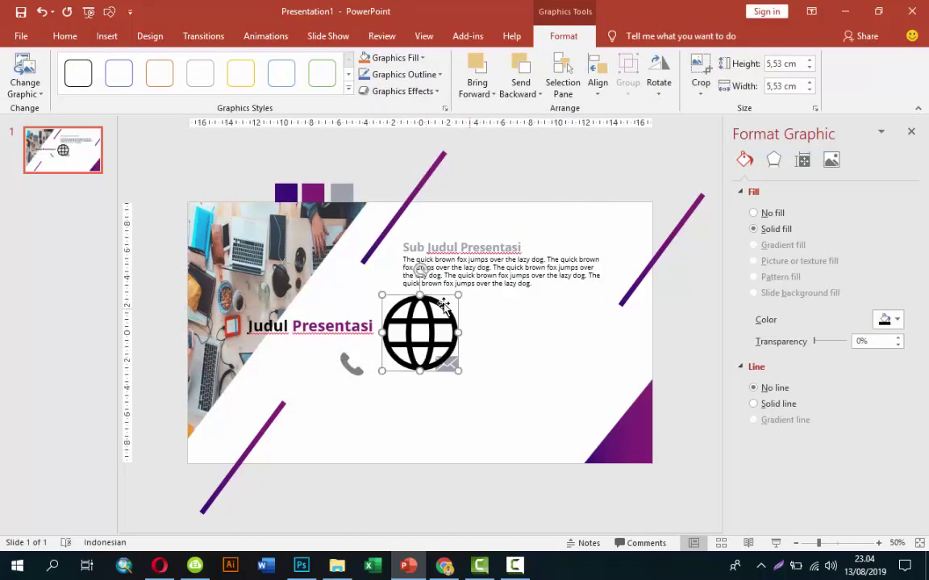
pyautogui.click(880, 321)
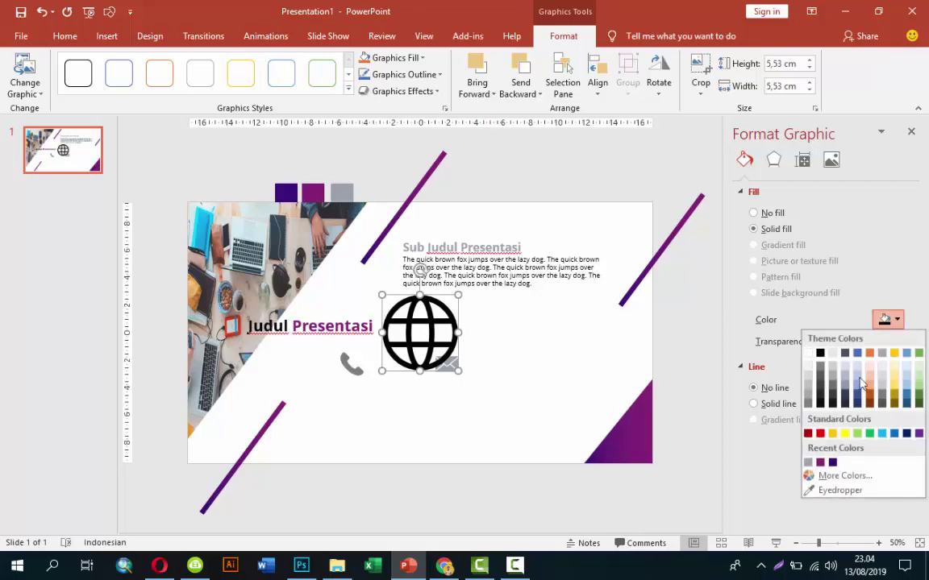
pyautogui.click(808, 463)
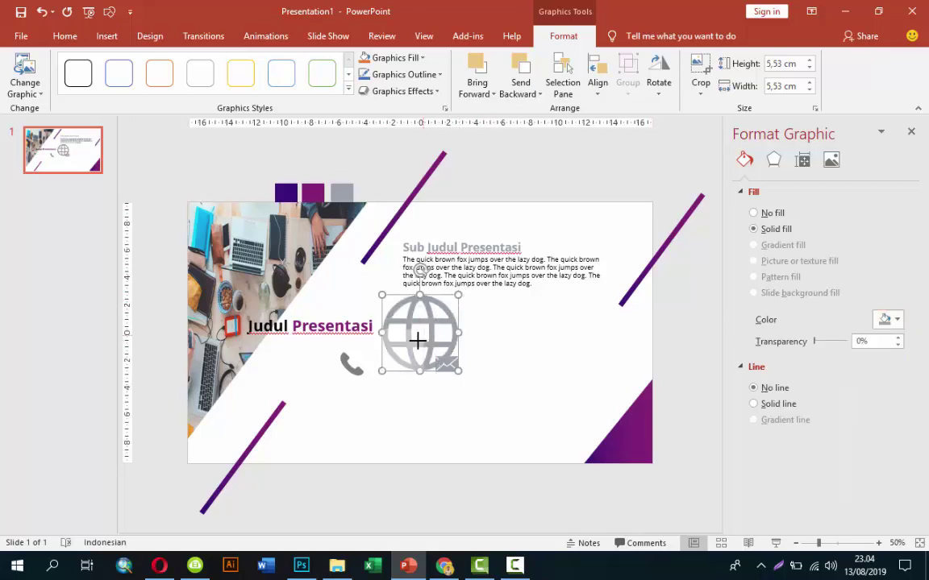
# Shrink the globe and line up phone, envelope and globe in an evenly spaced row
pyautogui.moveTo(405, 360)
pyautogui.mouseDown()
pyautogui.moveTo(405, 348)
pyautogui.moveTo(547, 364)
pyautogui.mouseUp()
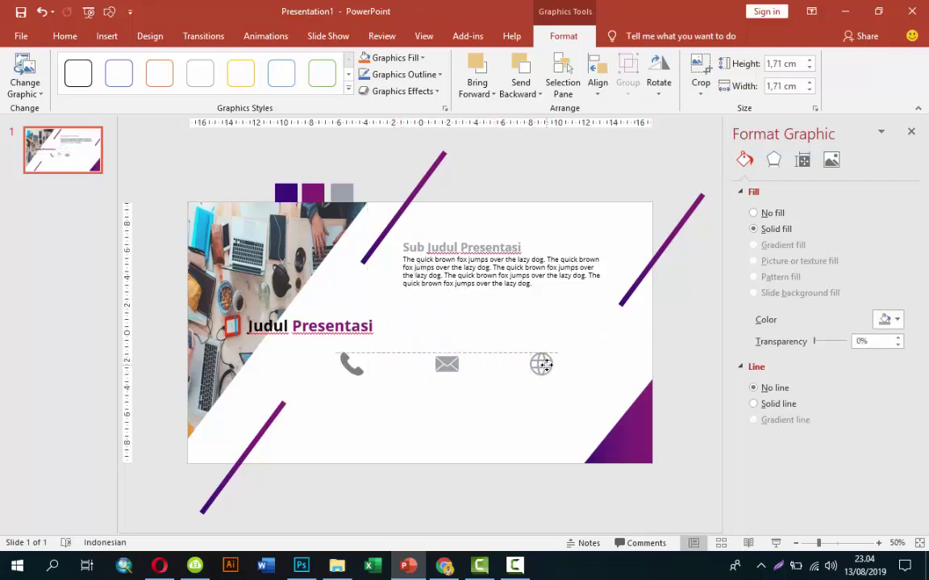
pyautogui.moveTo(444, 365); pyautogui.dragTo(452, 364)
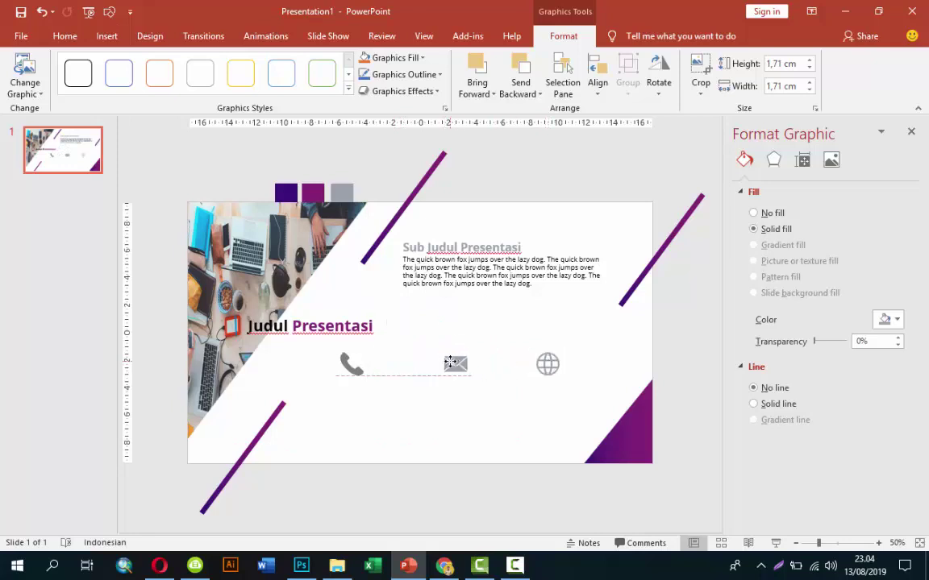
pyautogui.moveTo(547, 355); pyautogui.dragTo(557, 365)
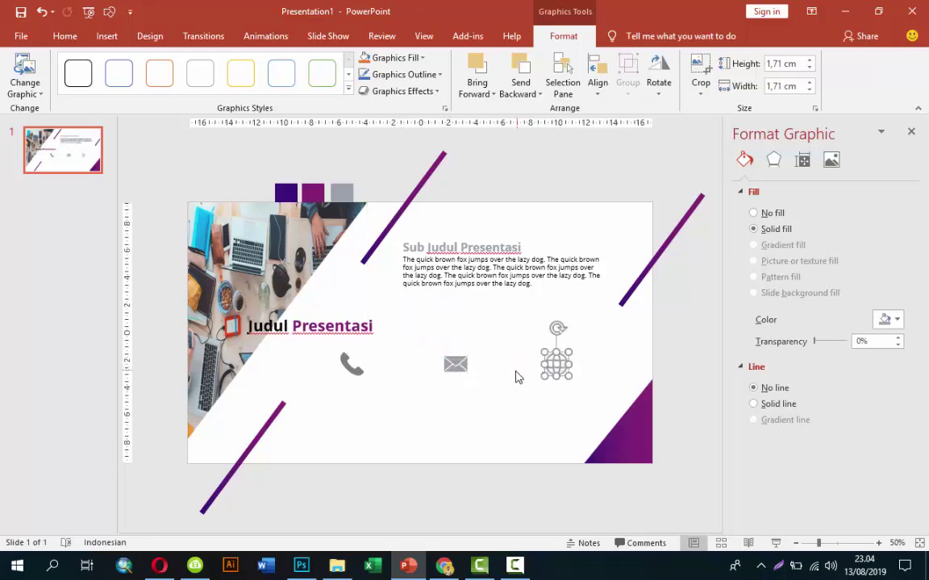
pyautogui.click(352, 367)
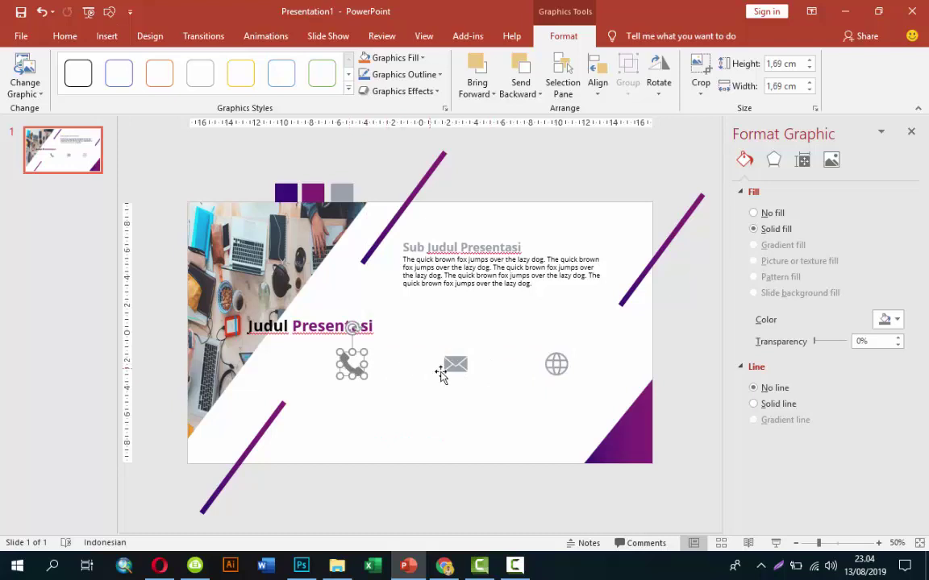
pyautogui.click(456, 371)
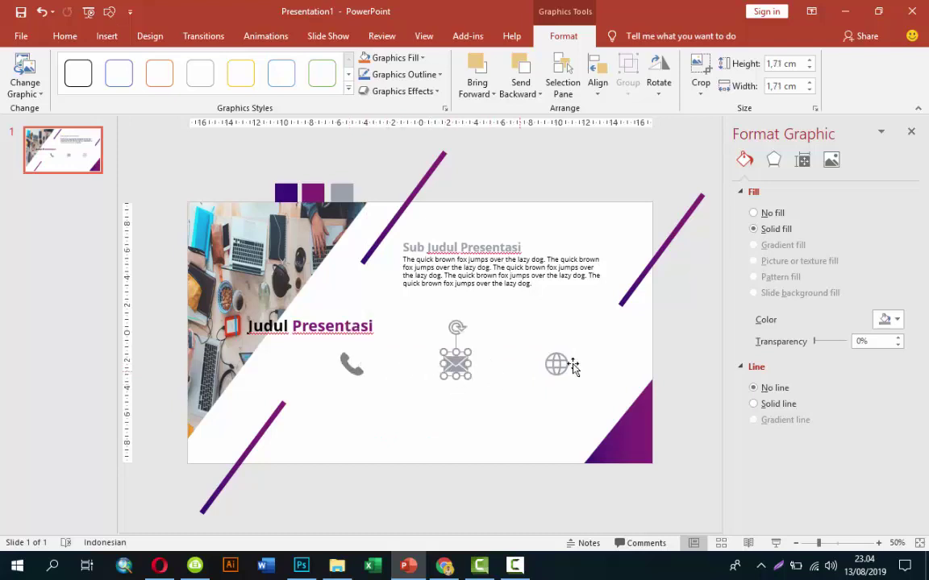
pyautogui.click(557, 365)
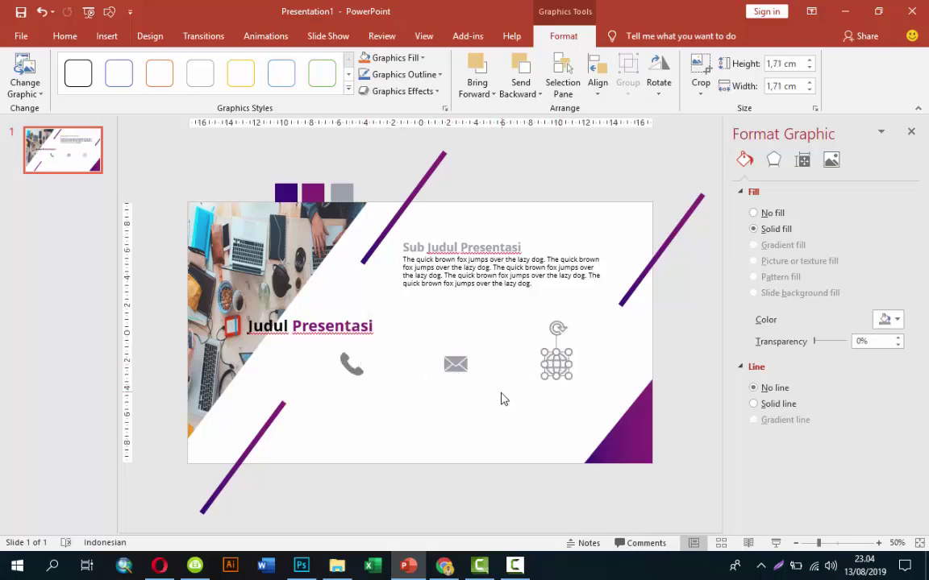
pyautogui.click(358, 375)
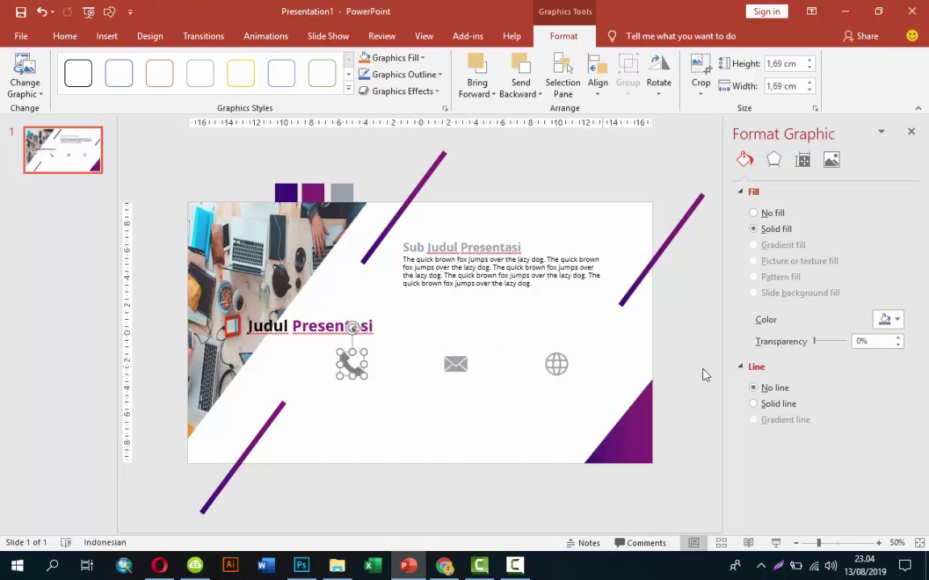
# Try dark purple on the phone icon, then undo it back to grey
pyautogui.click(886, 320)
pyautogui.click(749, 421)
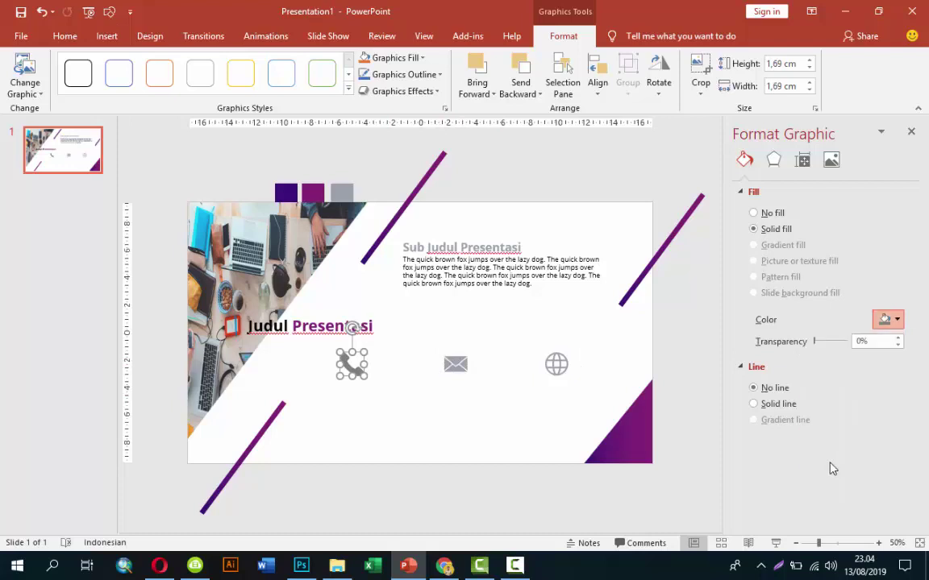
pyautogui.click(430, 418)
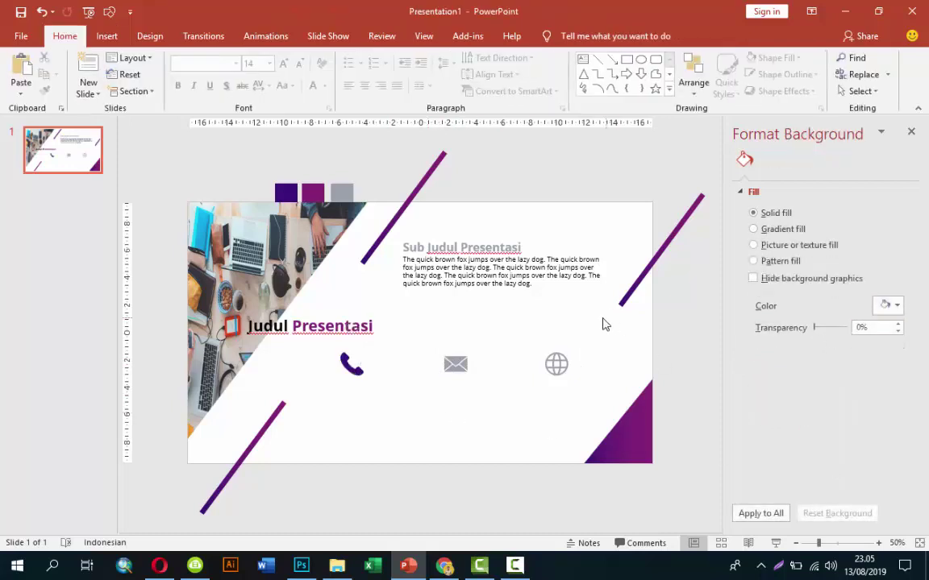
pyautogui.hotkey('ctrl', 'z')
pyautogui.click(452, 290)
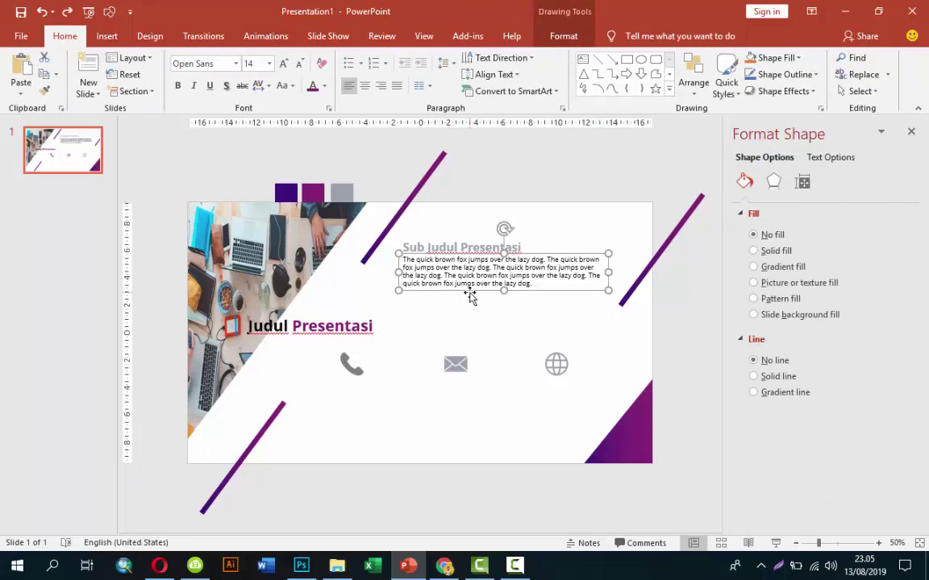
# Copy the body paragraph below the phone icon, narrowed to a column at 12 pt
pyautogui.moveTo(470, 296); pyautogui.dragTo(476, 302)
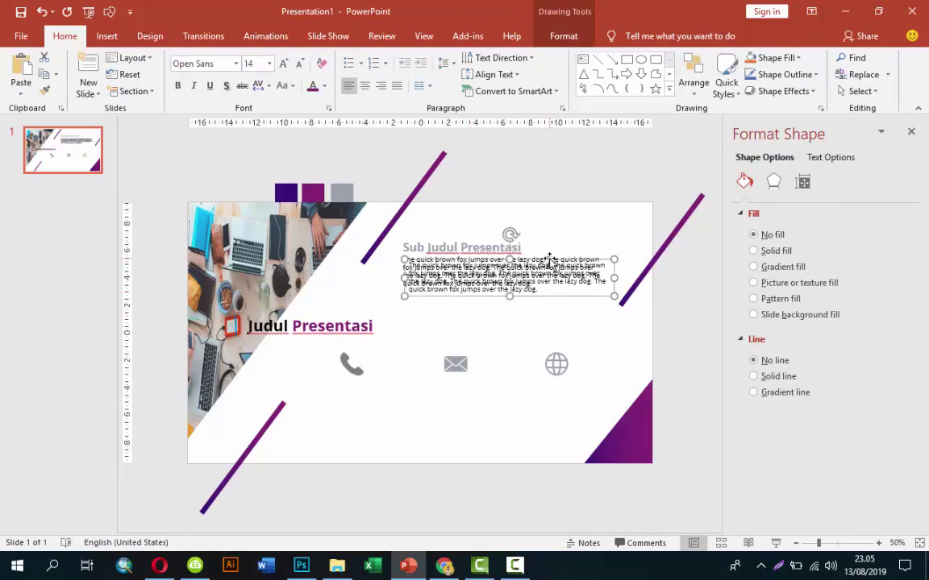
pyautogui.moveTo(550, 258); pyautogui.dragTo(464, 393)
pyautogui.moveTo(535, 406)
pyautogui.mouseDown()
pyautogui.moveTo(442, 425)
pyautogui.moveTo(409, 414)
pyautogui.mouseUp()
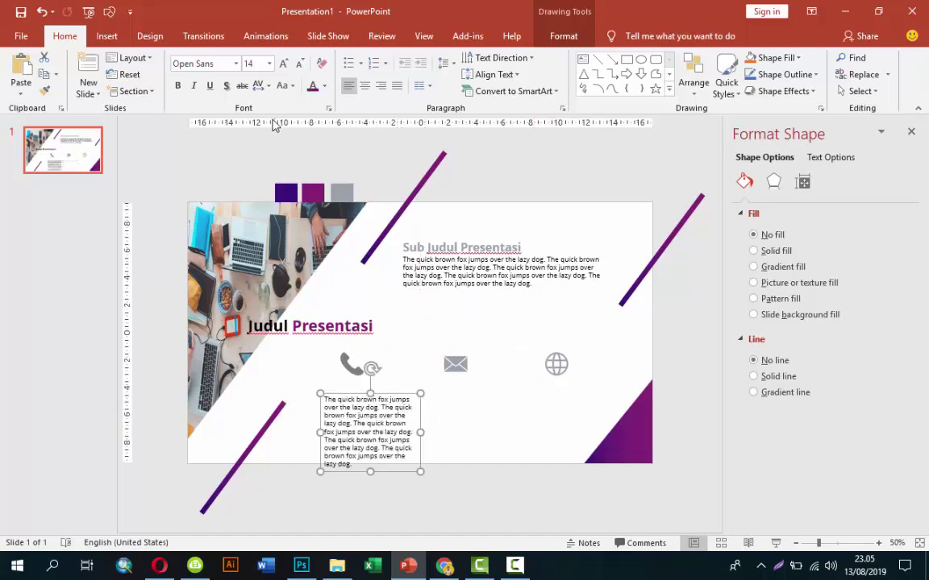
pyautogui.click(270, 63)
pyautogui.click(230, 134)
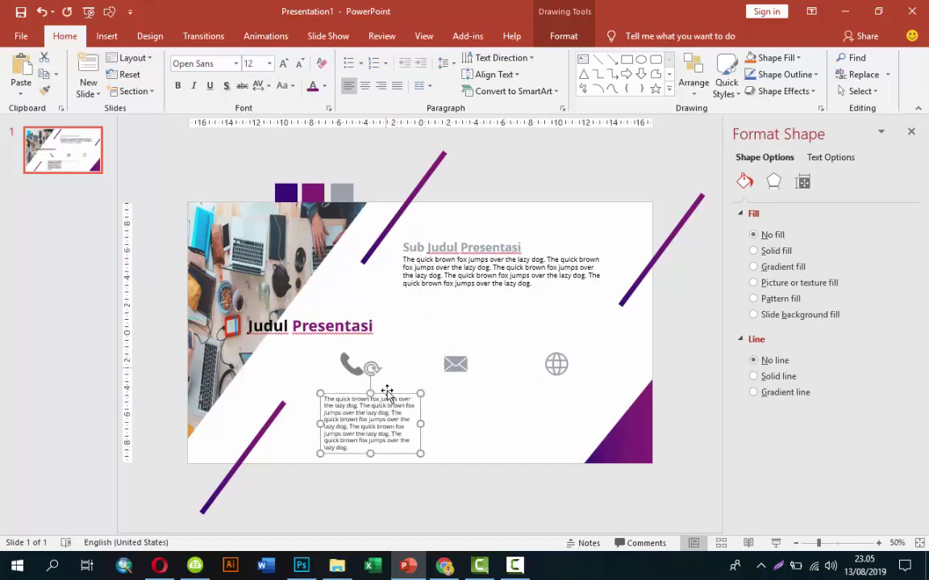
pyautogui.moveTo(380, 396); pyautogui.dragTo(370, 399)
# Copy the Sub Judul Presentasi heading above it in purple, 18 pt, at column width
pyautogui.click(436, 240)
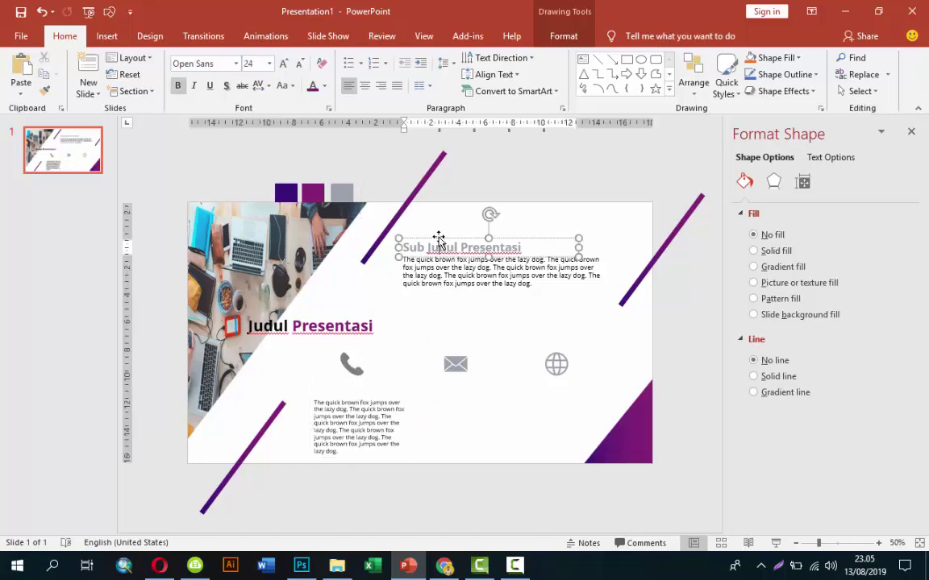
pyautogui.moveTo(438, 237)
pyautogui.mouseDown()
pyautogui.moveTo(465, 253)
pyautogui.moveTo(424, 381)
pyautogui.mouseUp()
pyautogui.click(313, 87)
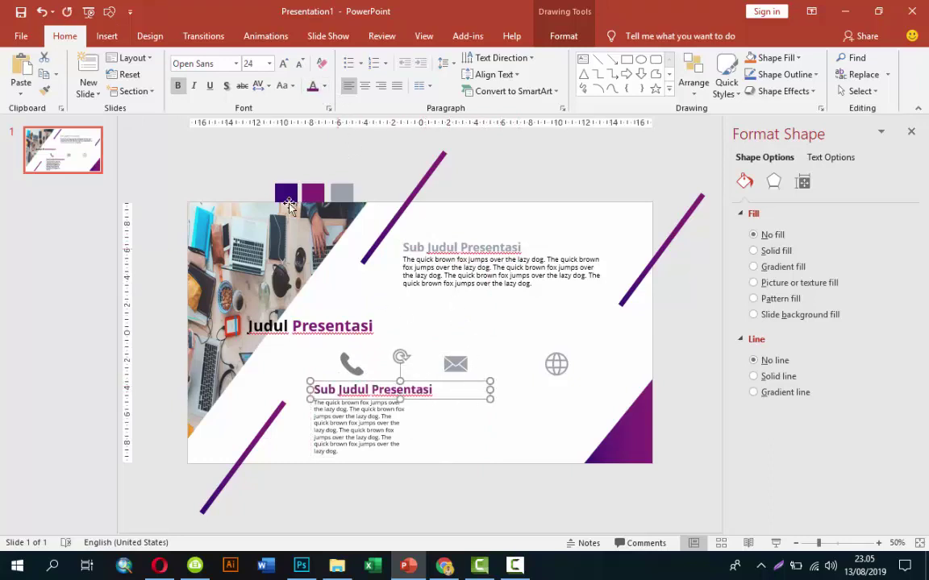
pyautogui.click(270, 63)
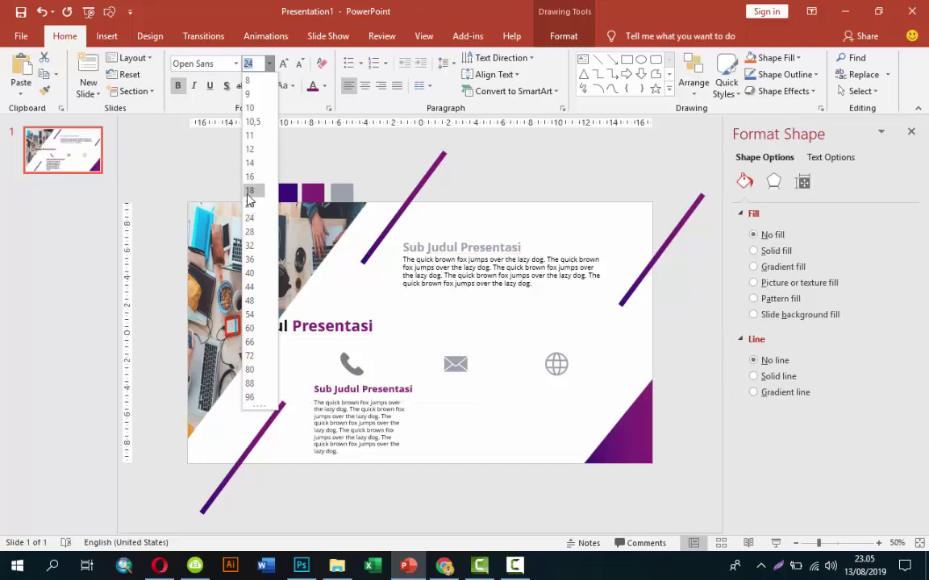
pyautogui.click(250, 191)
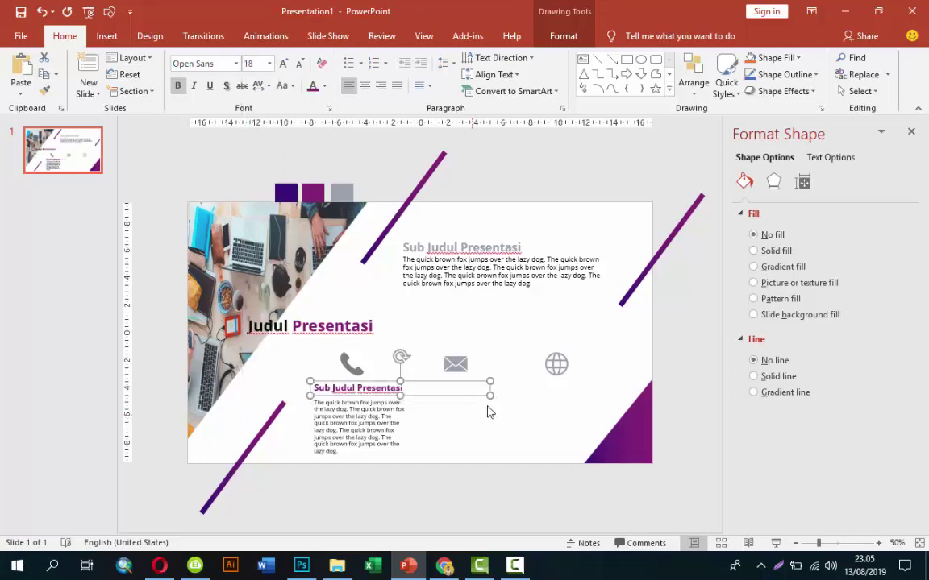
pyautogui.moveTo(482, 397); pyautogui.dragTo(409, 396)
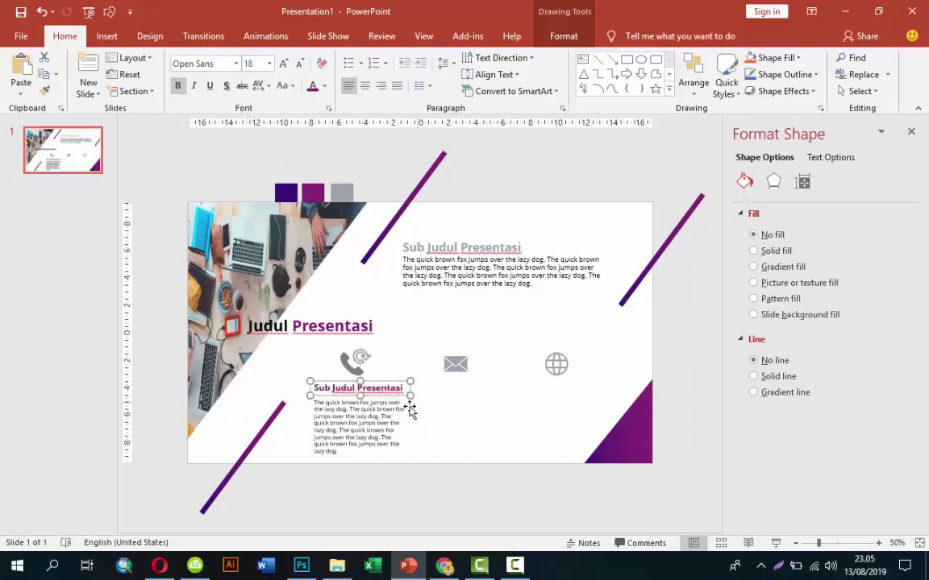
# Duplicate the heading-and-paragraph pair beneath the envelope and globe icons
pyautogui.click(376, 413)
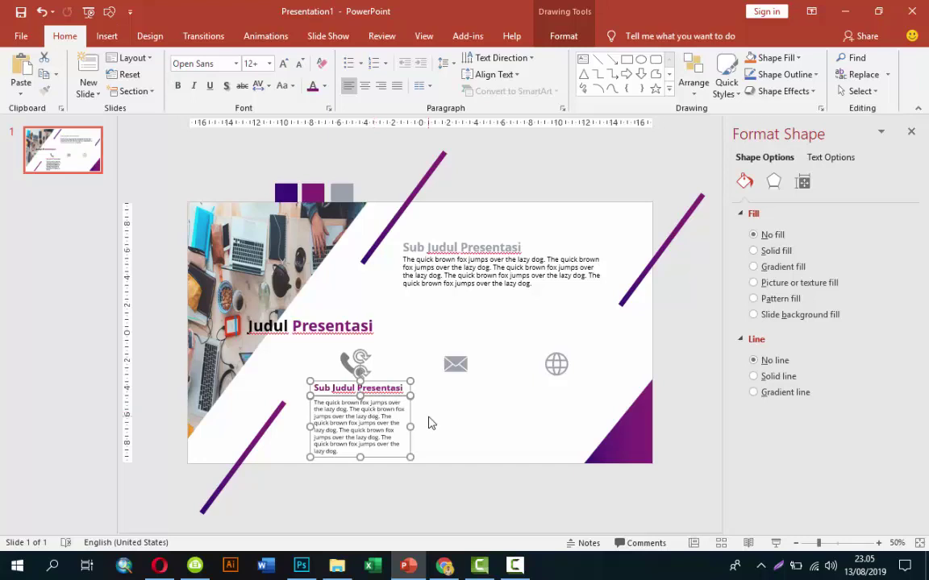
pyautogui.hotkey('ctrl', 'd')
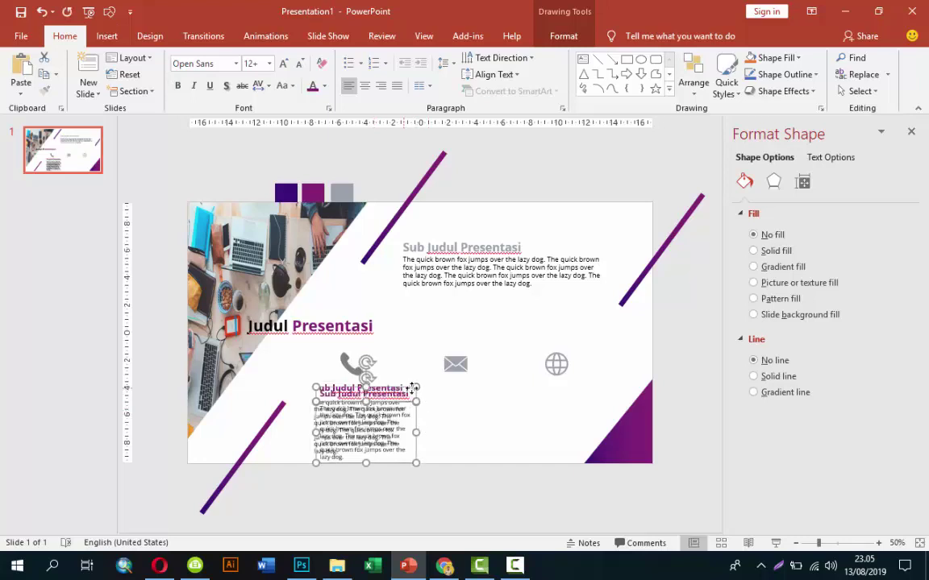
pyautogui.moveTo(412, 388); pyautogui.dragTo(499, 380)
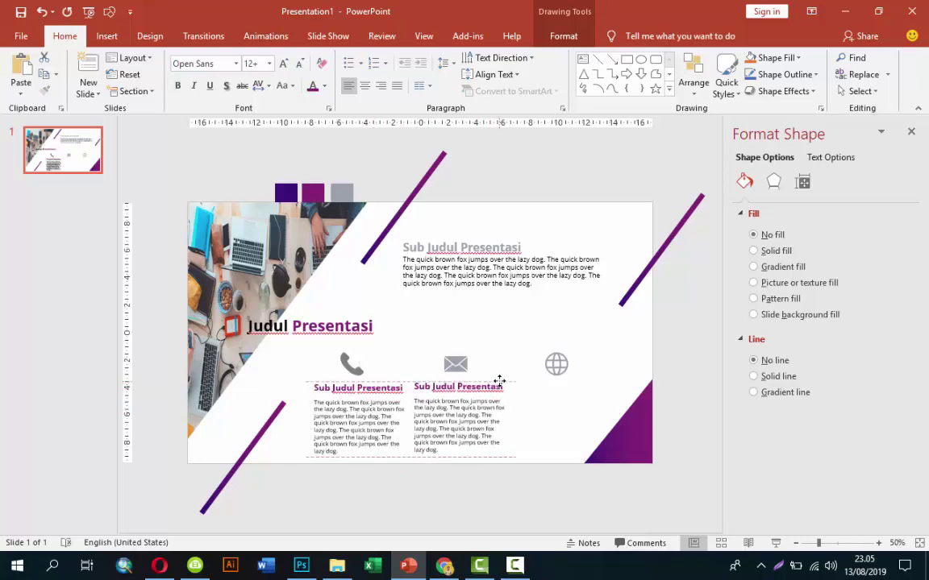
pyautogui.hotkey('ctrl', 'd')
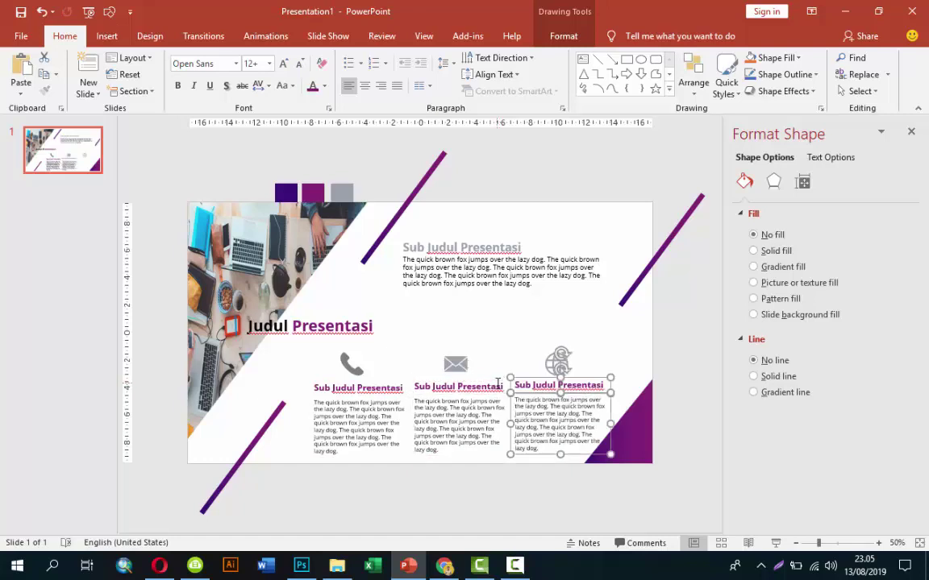
pyautogui.click(608, 353)
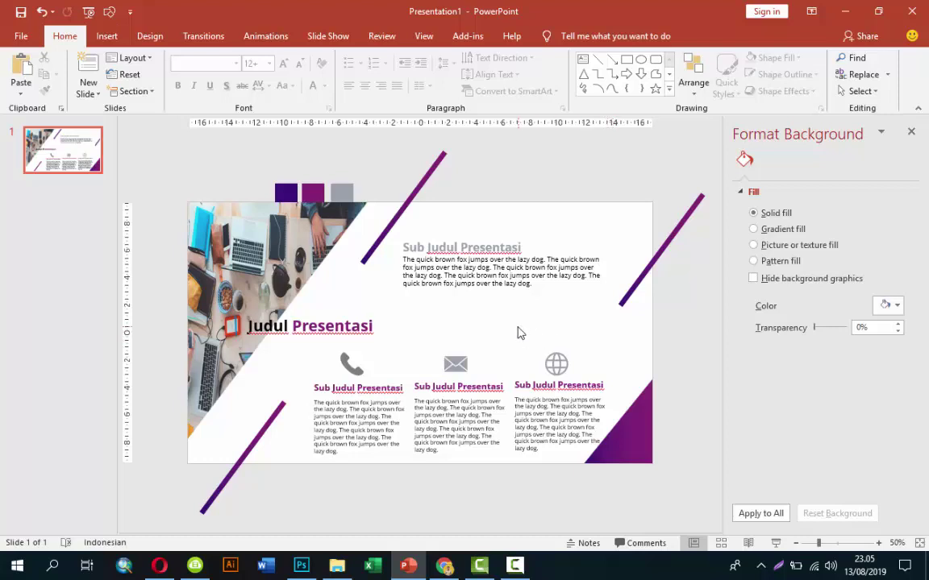
# Preview the slide full screen, exit the show, and bring up the thumbnail pane's slide menu
pyautogui.click(772, 539)
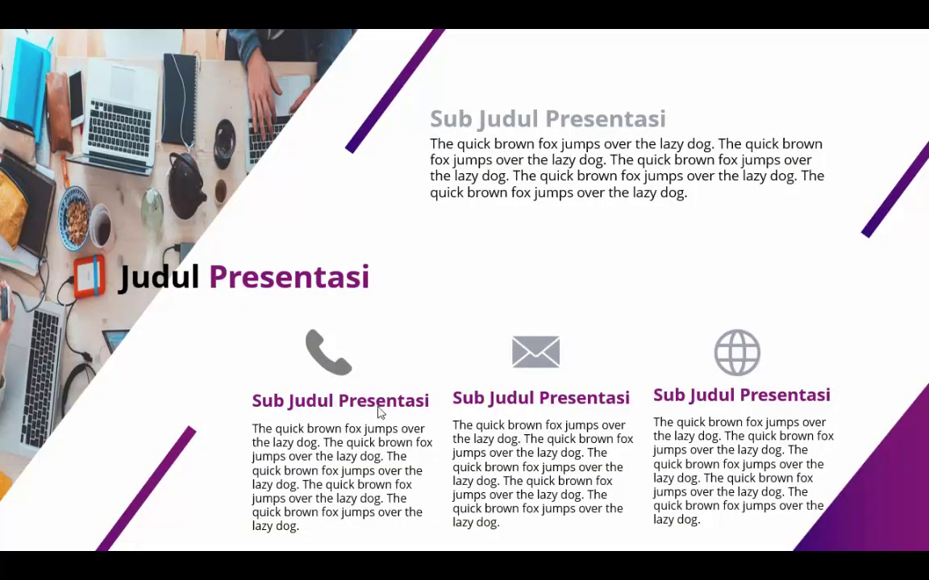
pyautogui.press('Escape')
pyautogui.rightClick(73, 207)
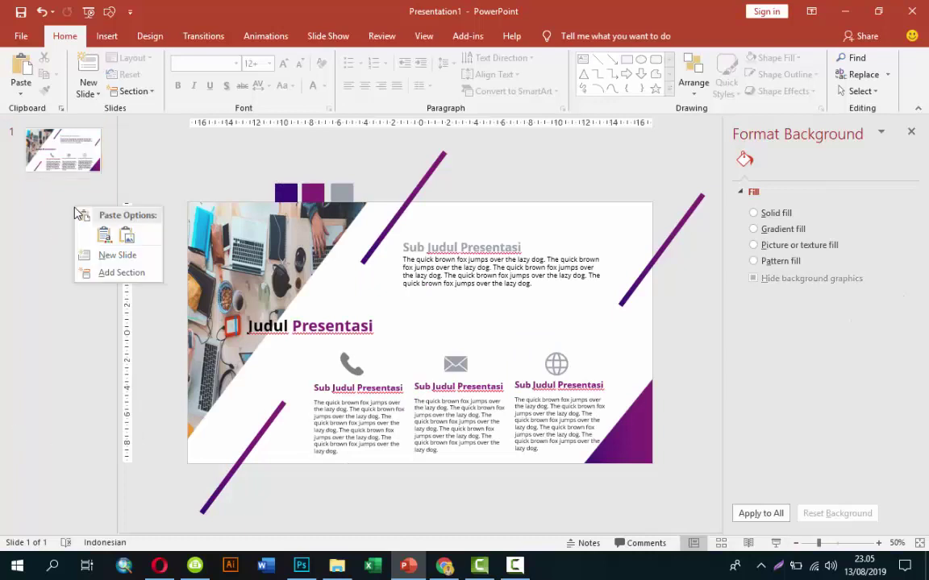
# Add a second slide, delete its title and content placeholders, and set a solid black background
pyautogui.click(116, 255)
pyautogui.click(489, 217)
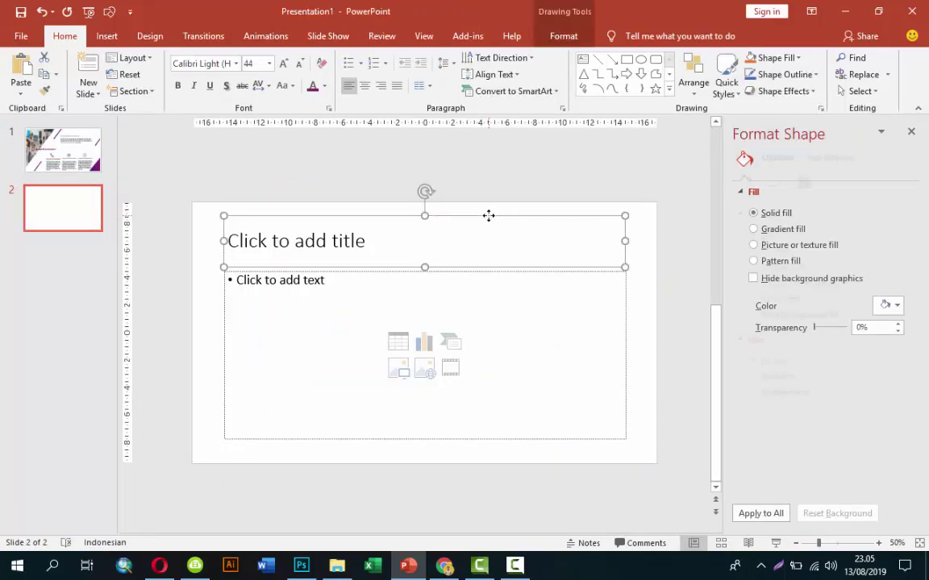
pyautogui.press('Delete')
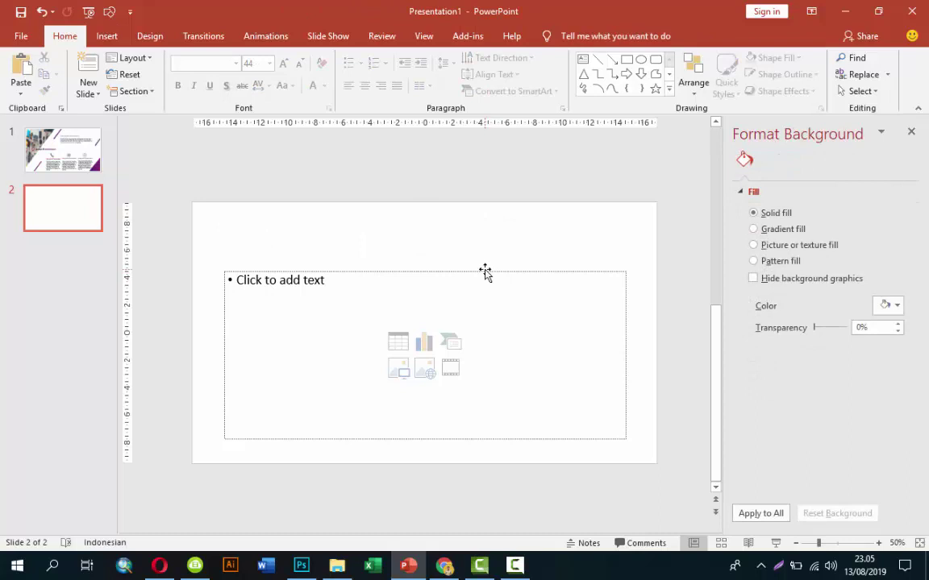
pyautogui.click(484, 271)
pyautogui.press('Delete')
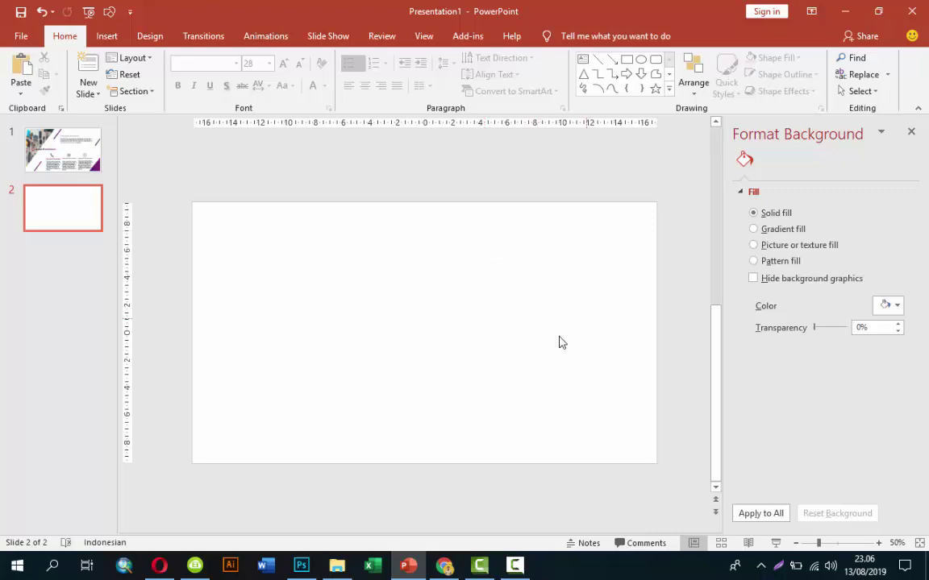
pyautogui.click(885, 306)
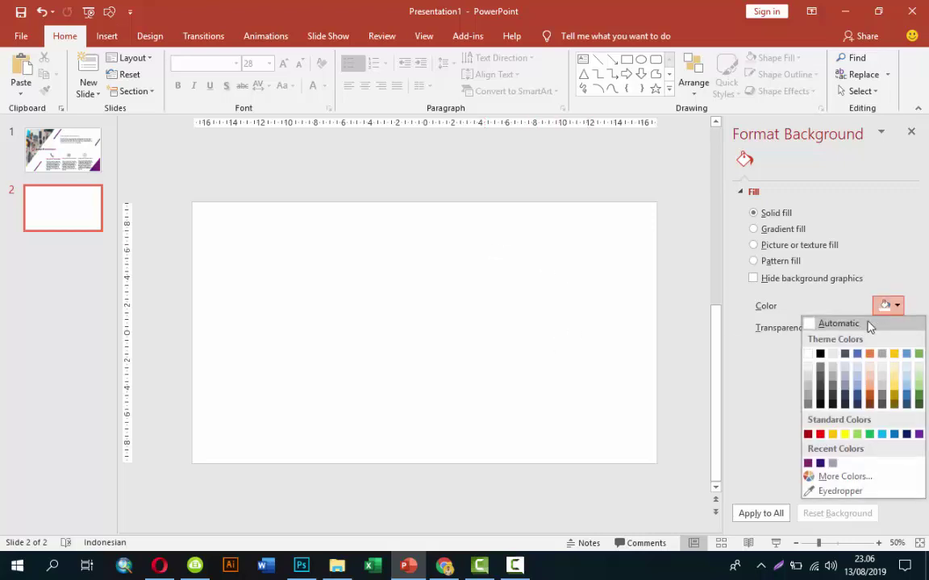
pyautogui.click(820, 353)
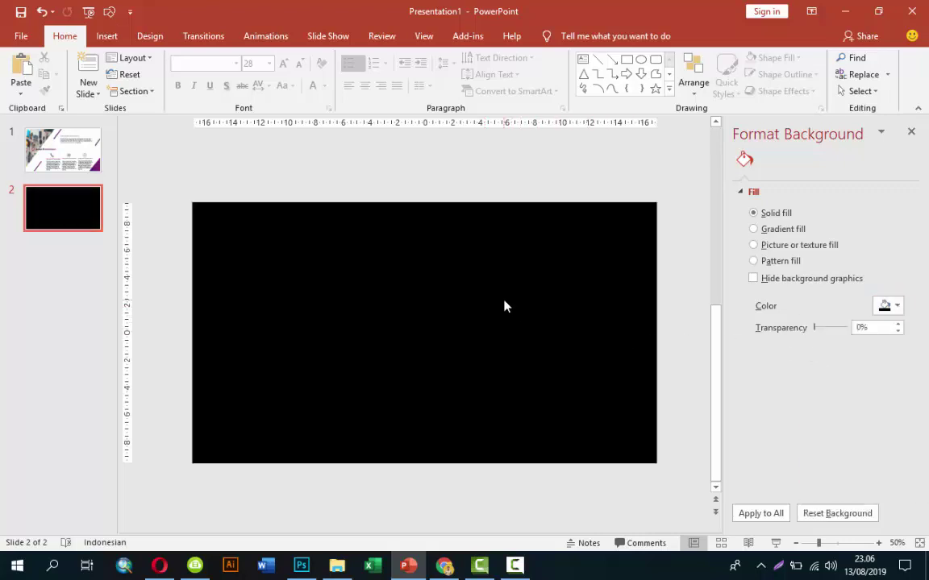
# Draw a rectangle with no outline covering the left half of slide 2
pyautogui.click(109, 40)
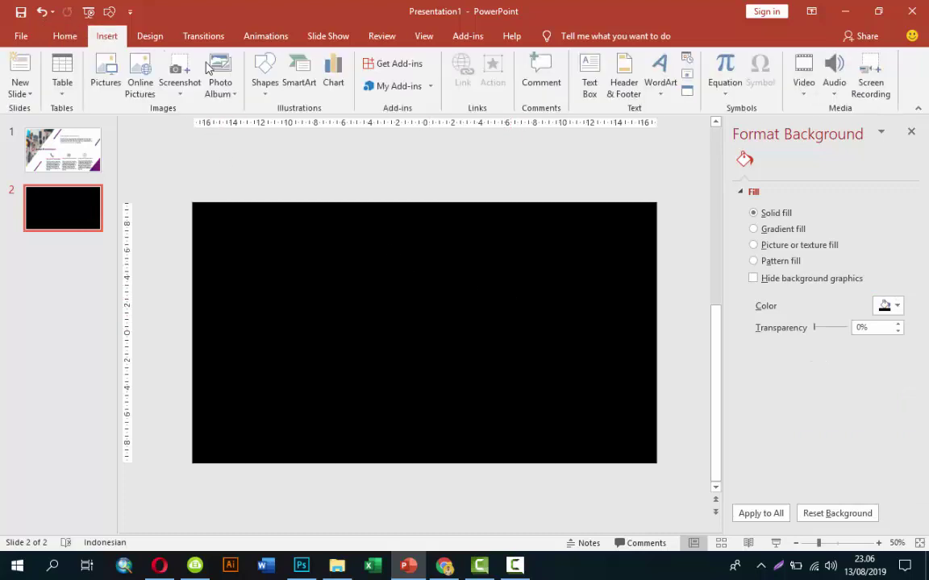
pyautogui.click(265, 84)
pyautogui.click(302, 125)
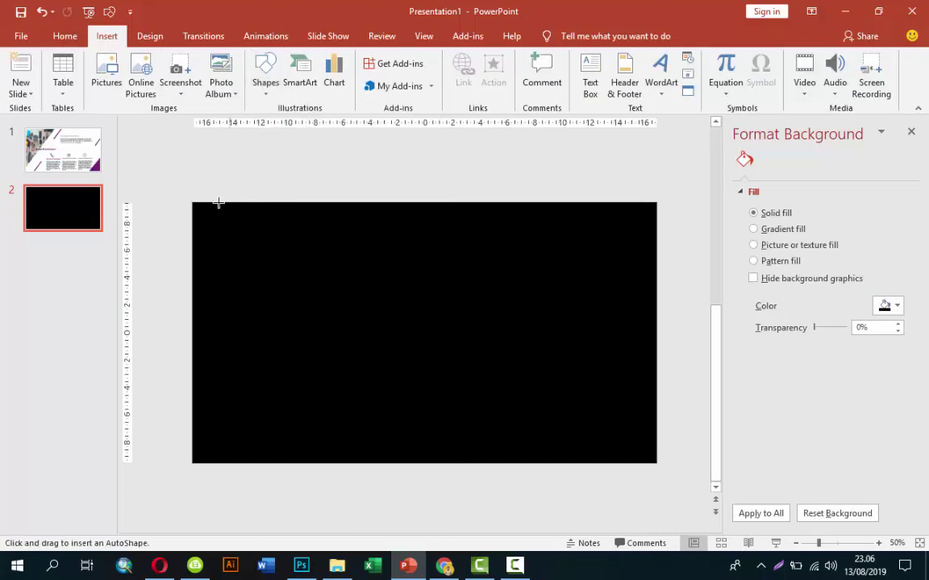
pyautogui.moveTo(191, 203)
pyautogui.mouseDown()
pyautogui.moveTo(340, 295)
pyautogui.moveTo(442, 463)
pyautogui.mouseUp()
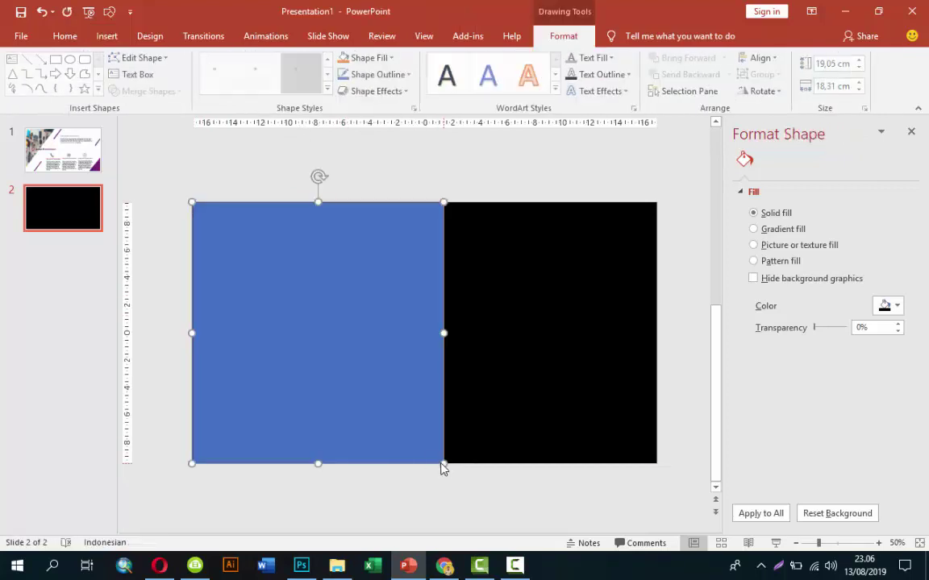
pyautogui.click(757, 388)
pyautogui.click(766, 409)
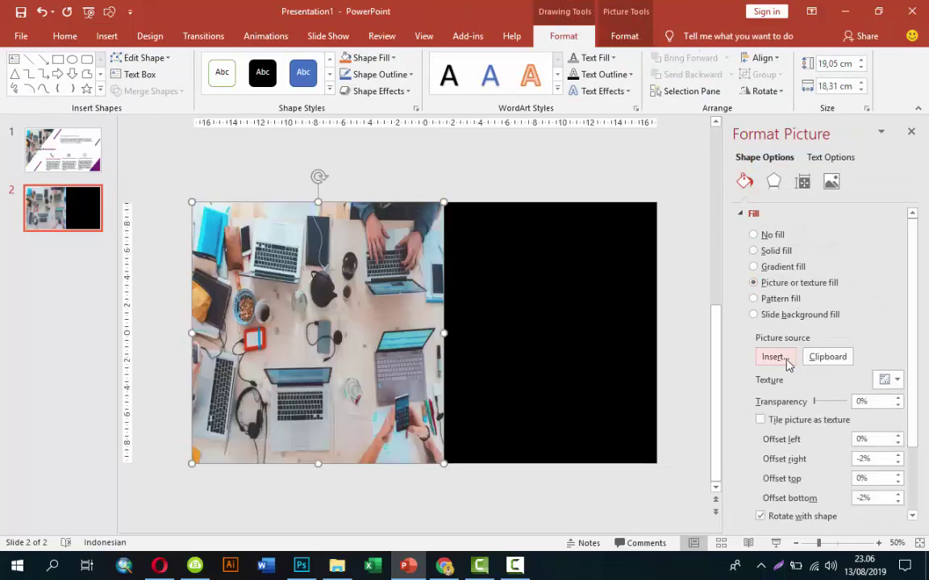
# Fill the rectangle with the beverage-brewed-coffee-caffeine photo from the IMAGE > PEOPLE folder
pyautogui.click(776, 356)
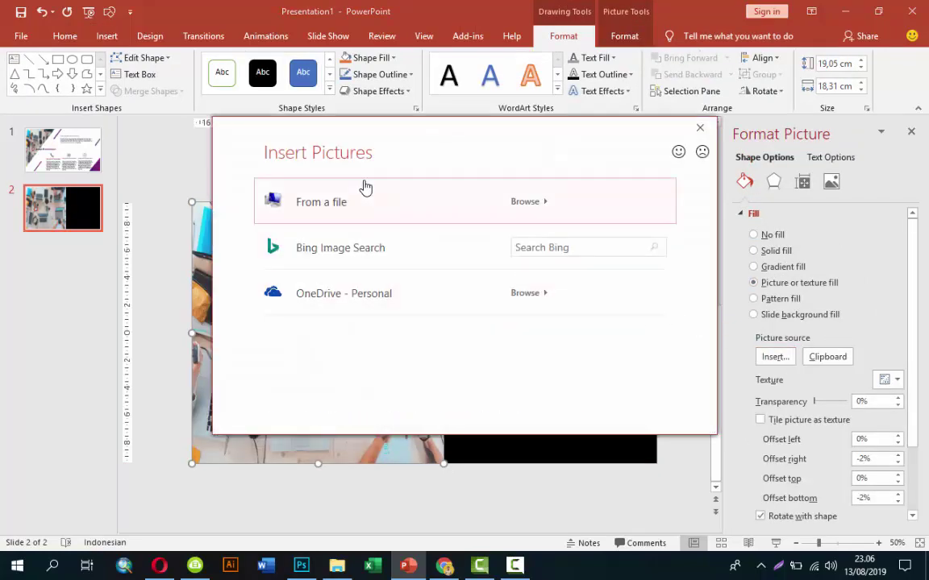
pyautogui.click(355, 198)
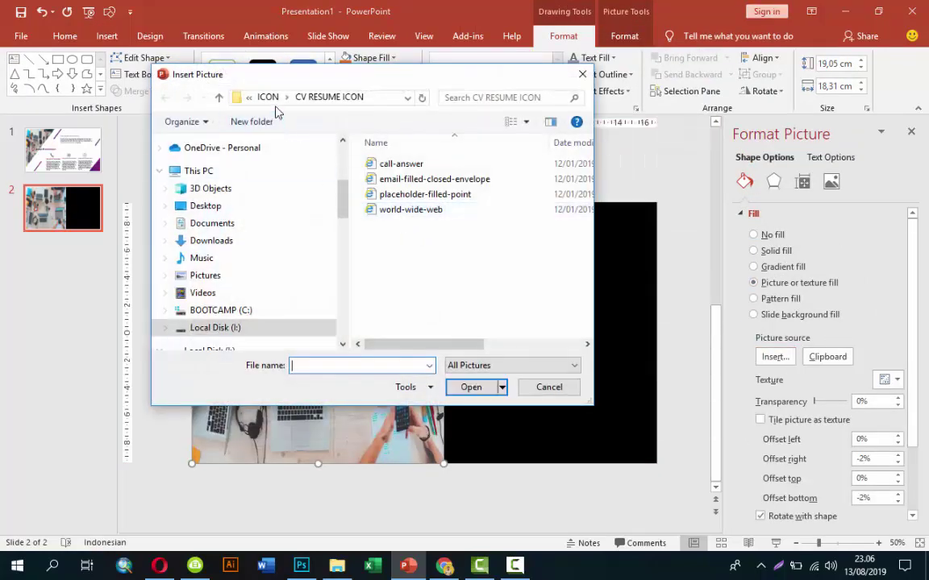
pyautogui.click(268, 97)
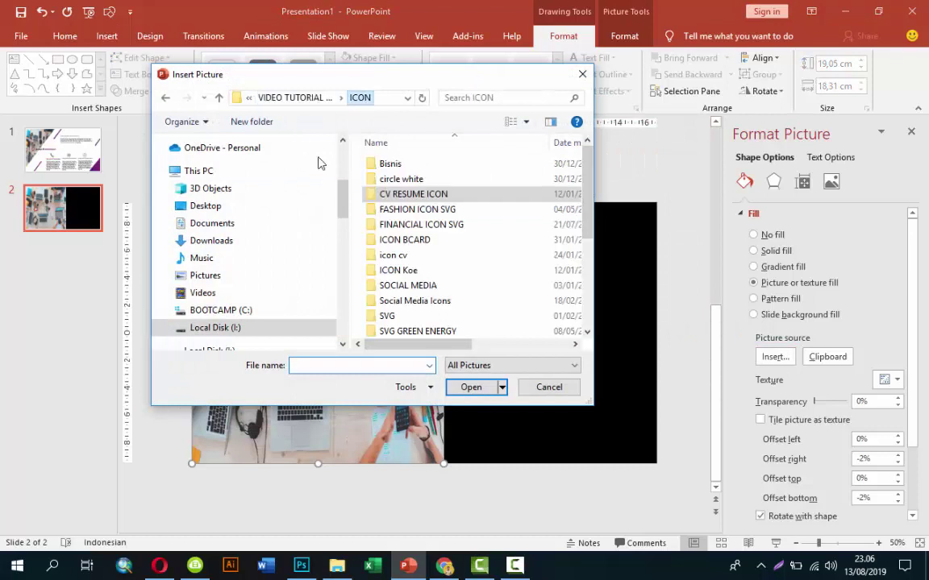
pyautogui.click(284, 98)
pyautogui.doubleClick(394, 241)
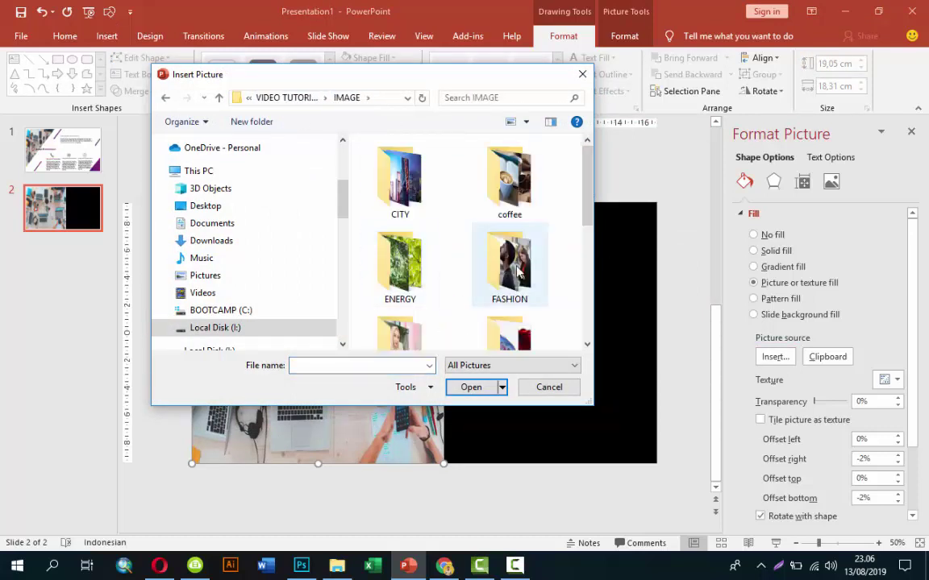
pyautogui.scroll(-1, 528, 274)
pyautogui.scroll(-2, 528, 274)
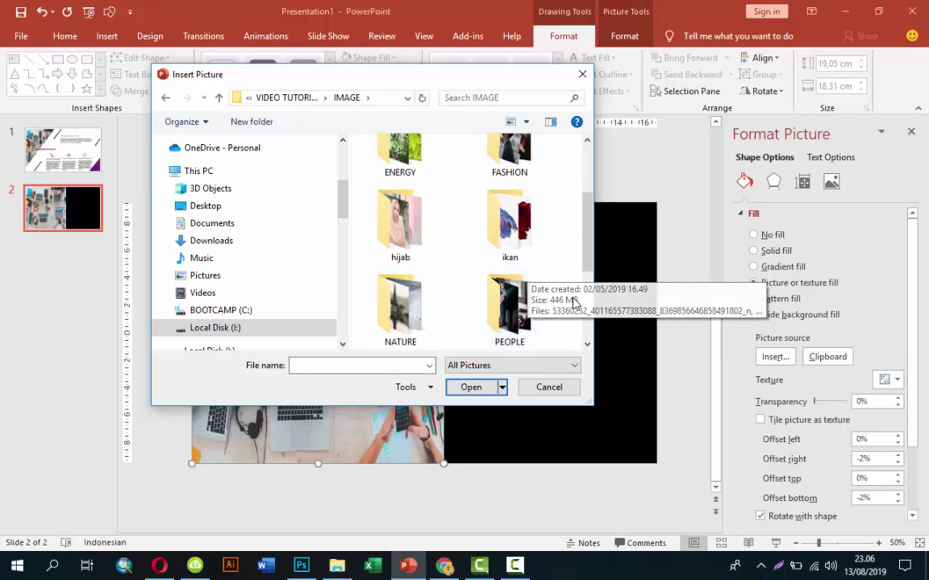
pyautogui.doubleClick(529, 315)
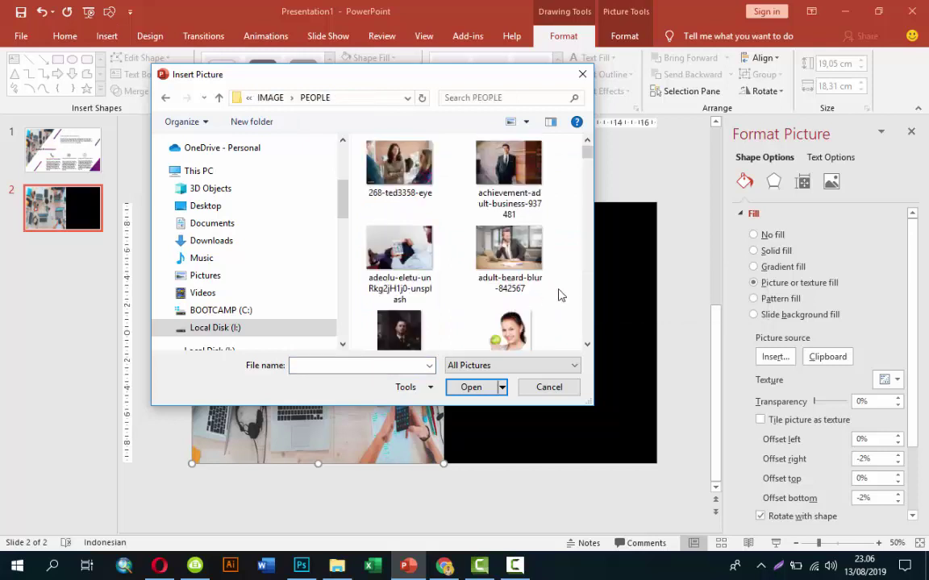
pyautogui.scroll(-2, 558, 294)
pyautogui.scroll(-2, 561, 296)
pyautogui.scroll(-2, 557, 294)
pyautogui.scroll(-1, 548, 290)
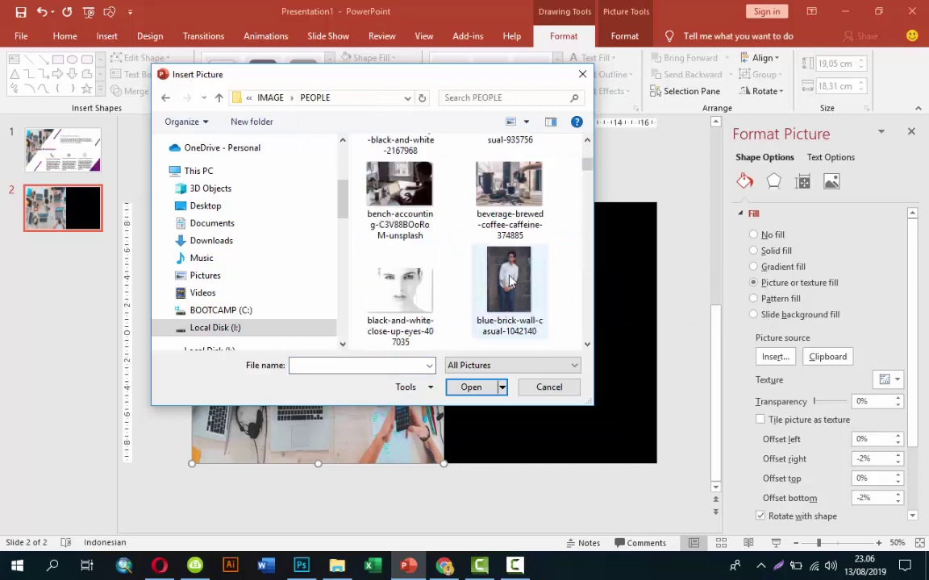
pyautogui.click(425, 229)
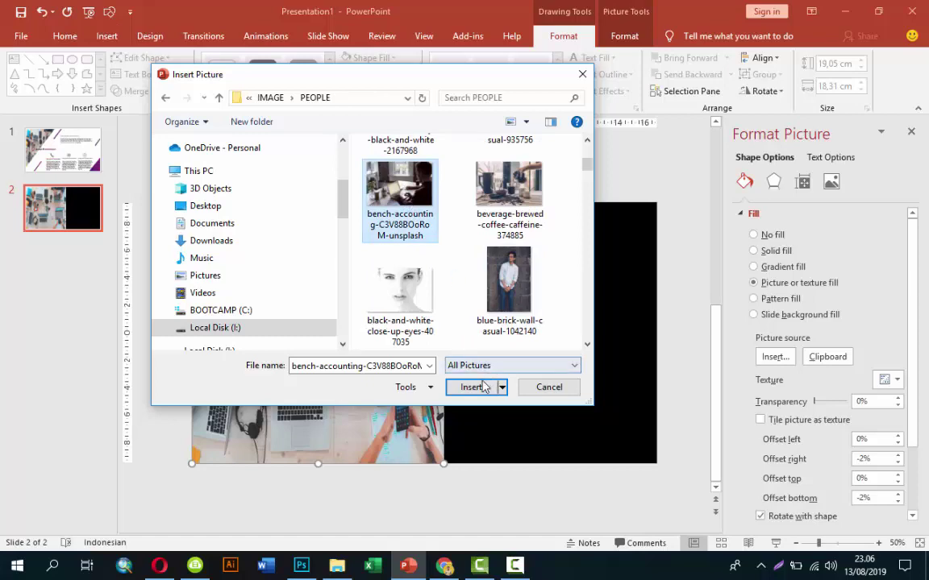
pyautogui.click(491, 167)
pyautogui.click(475, 389)
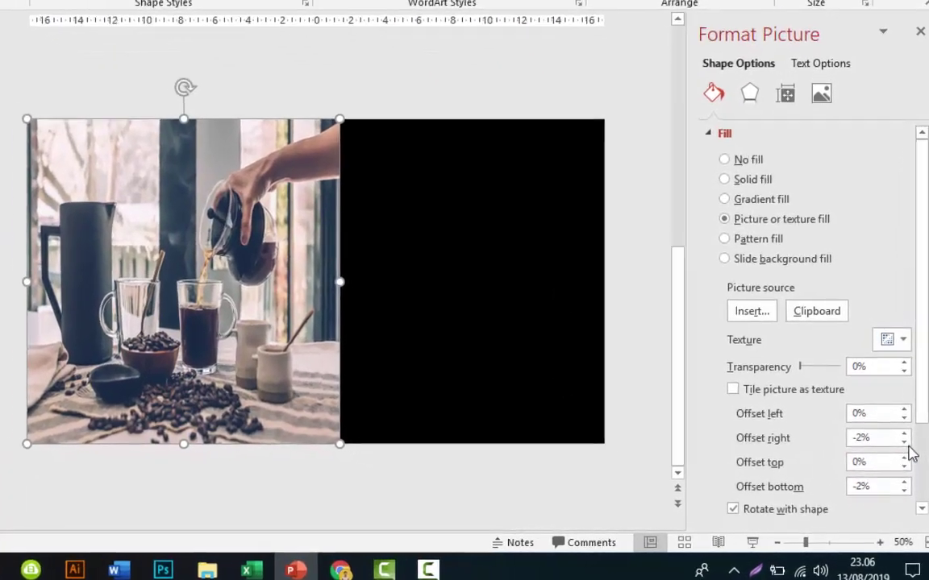
# Set the photo's fill offsets to right -20% and bottom -12%
pyautogui.click(897, 461)
pyautogui.click(897, 461)
pyautogui.click(897, 461)
pyautogui.click(904, 441)
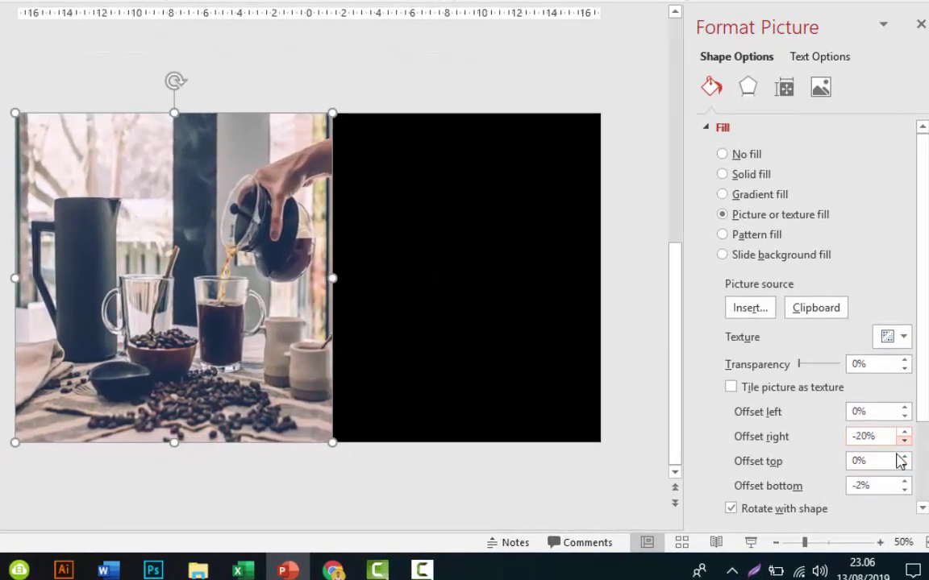
pyautogui.click(905, 489)
pyautogui.click(904, 489)
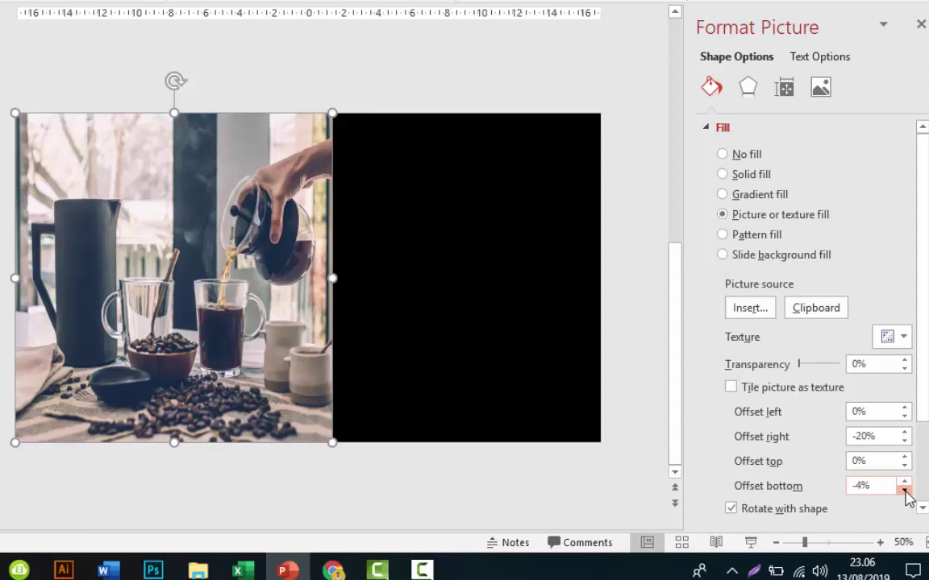
pyautogui.click(904, 490)
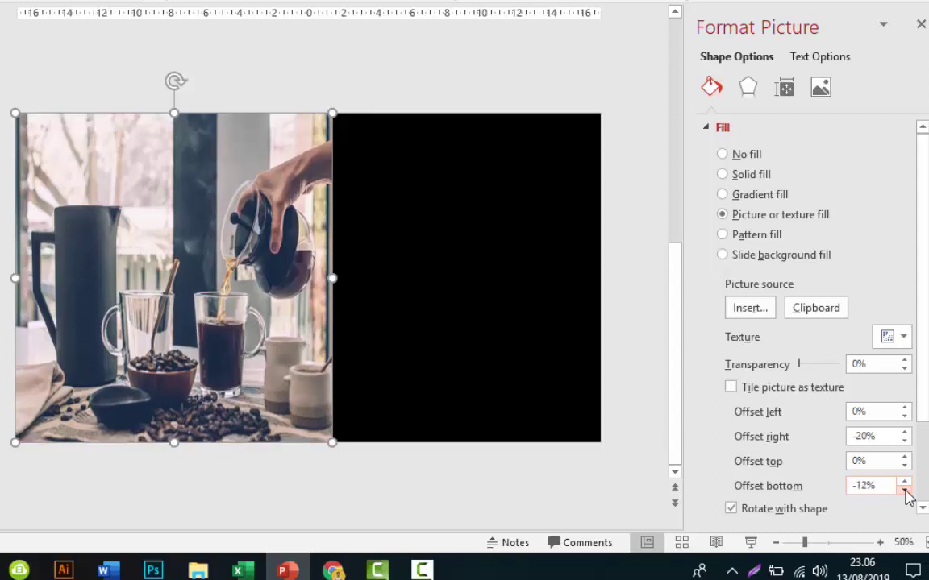
# Set the photo's fill offsets to left -36% and top -5%
pyautogui.click(905, 416)
pyautogui.click(905, 416)
pyautogui.click(904, 416)
pyautogui.click(904, 416)
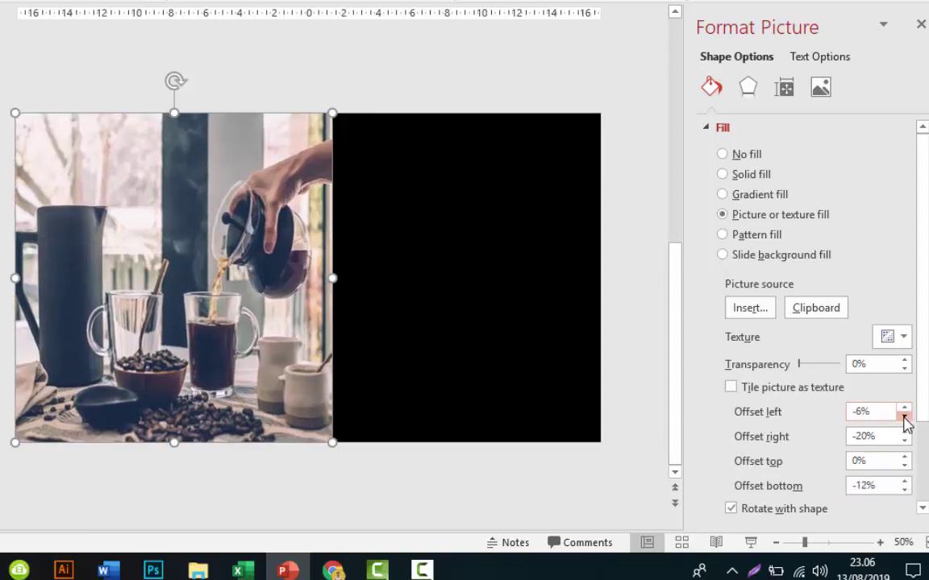
pyautogui.click(905, 416)
pyautogui.click(905, 416)
pyautogui.click(905, 415)
pyautogui.click(904, 416)
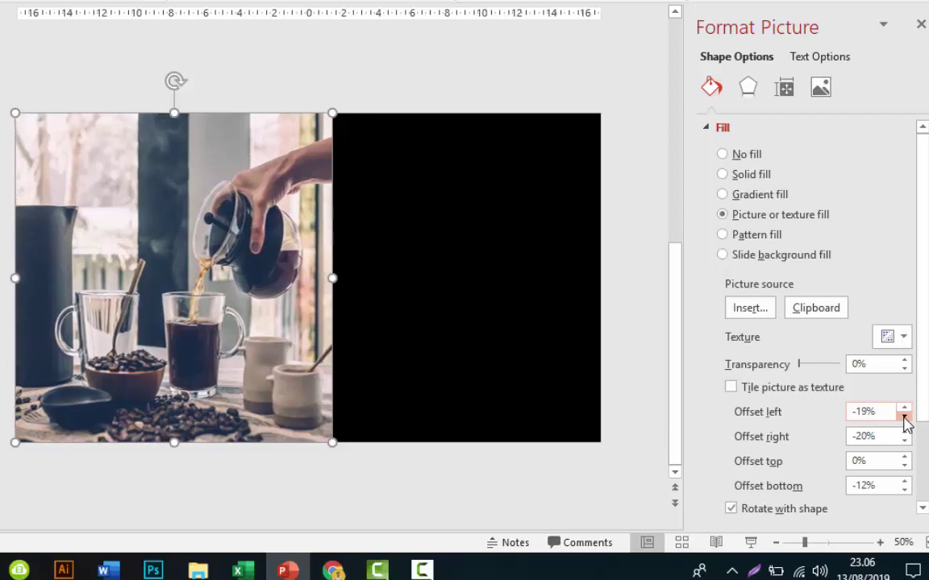
pyautogui.click(905, 416)
pyautogui.click(904, 416)
pyautogui.click(905, 416)
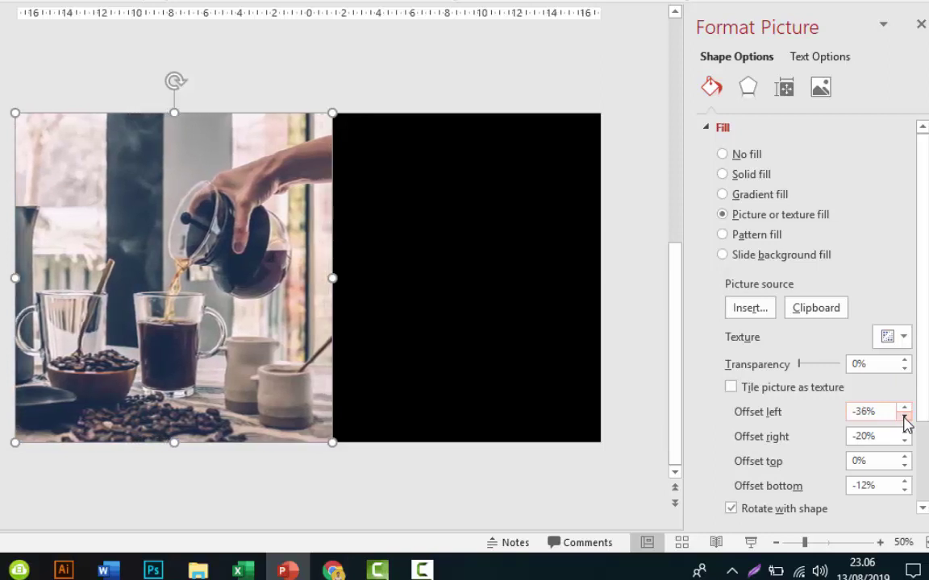
pyautogui.click(904, 465)
pyautogui.click(904, 465)
pyautogui.click(905, 465)
pyautogui.click(905, 465)
pyautogui.click(905, 465)
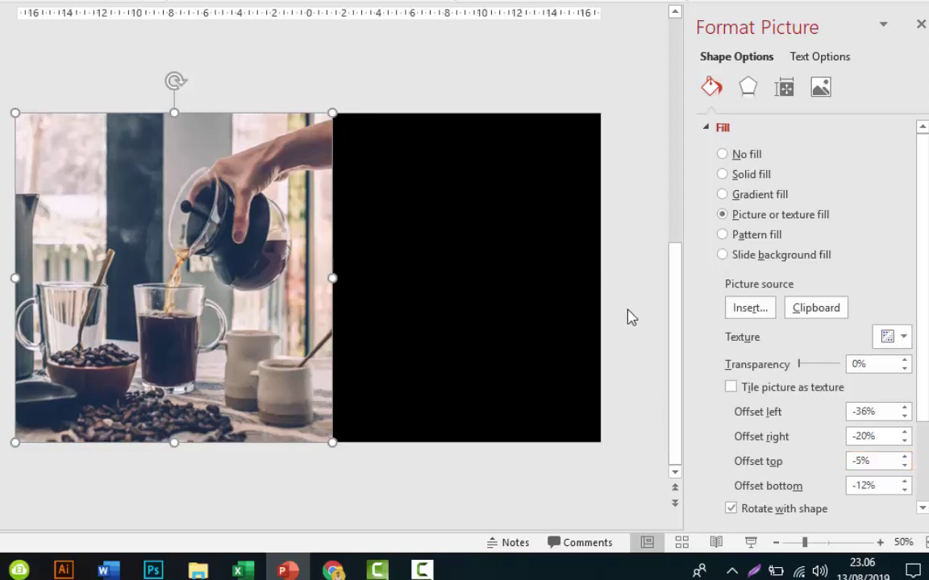
pyautogui.click(624, 240)
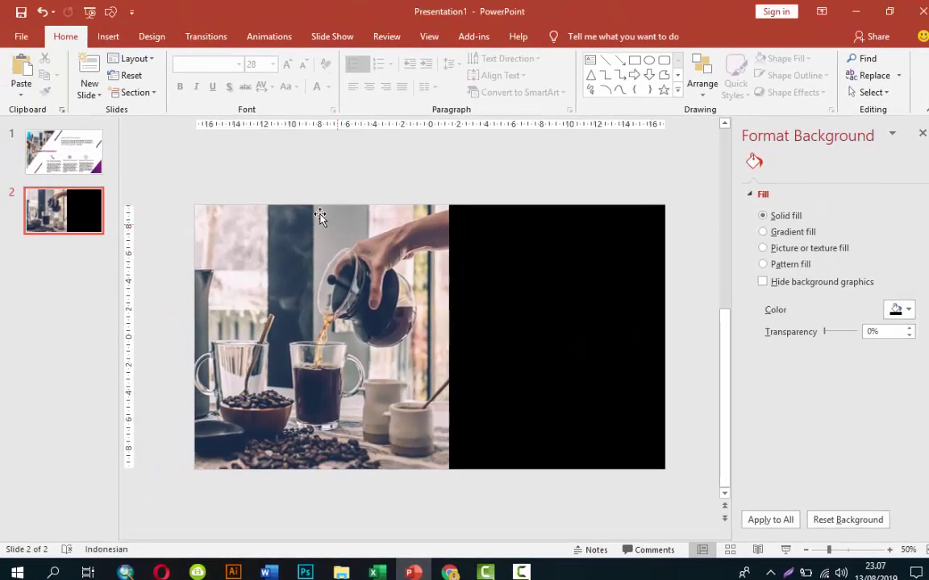
# Draw an 11.59 × 11.38 cm blue square at the photo's top-right and copy it to the bottom-left
pyautogui.click(108, 36)
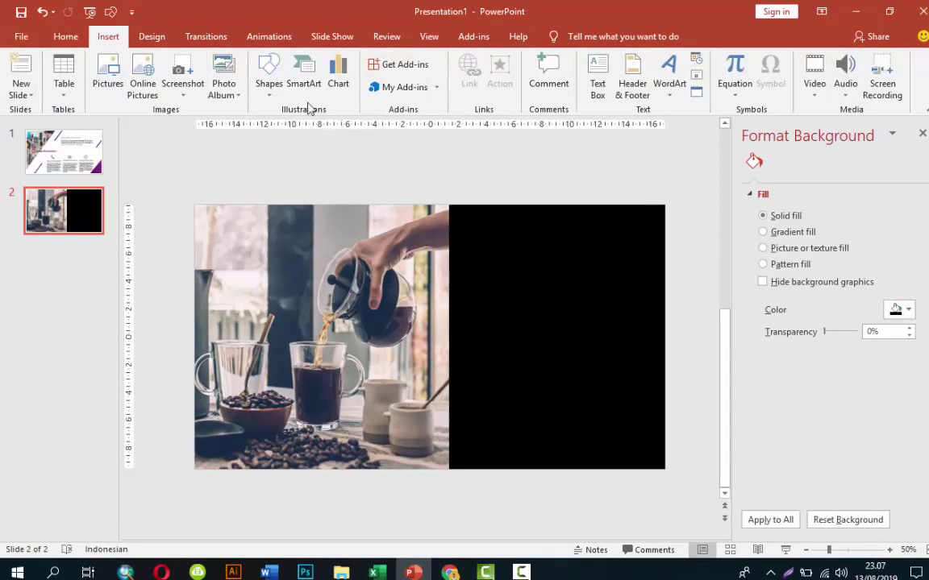
pyautogui.click(269, 76)
pyautogui.click(278, 127)
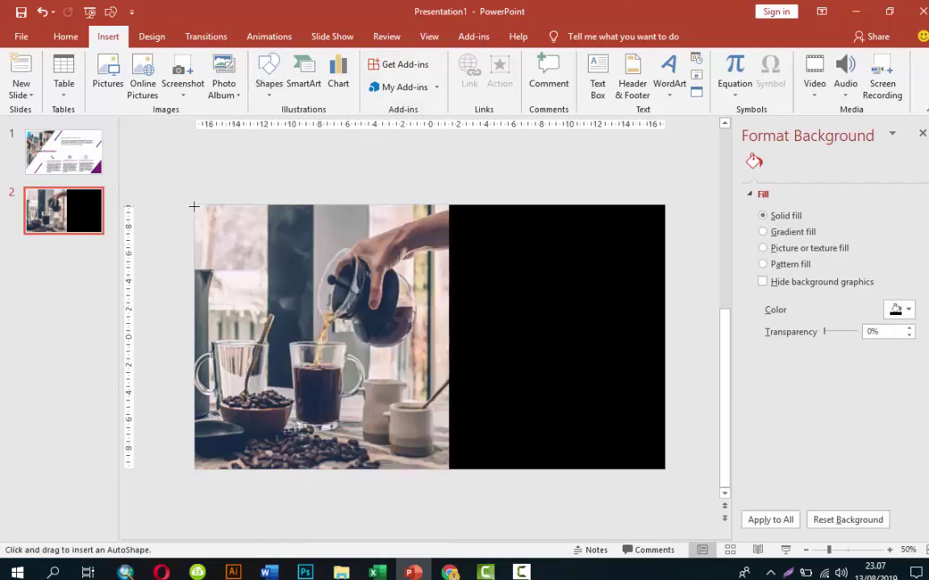
pyautogui.moveTo(194, 207); pyautogui.dragTo(446, 467)
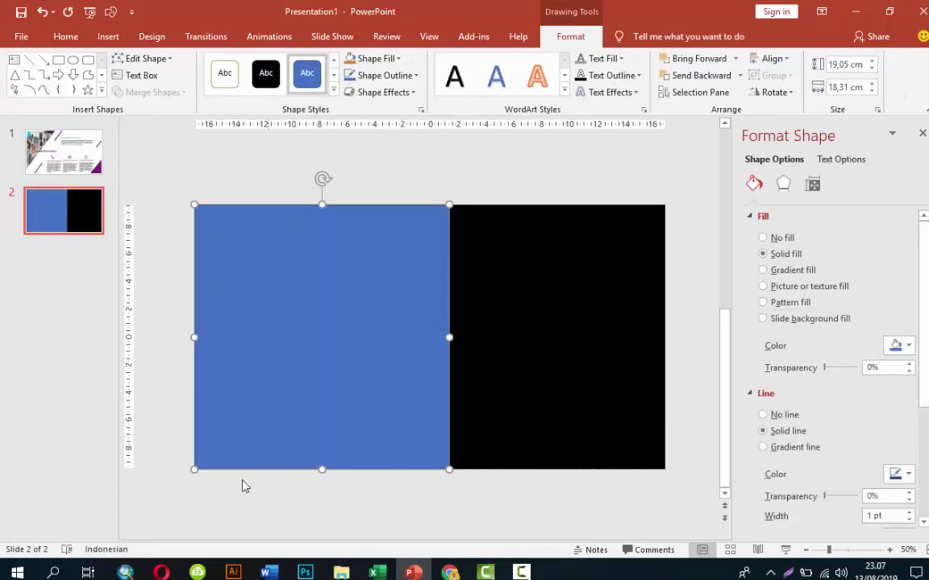
pyautogui.moveTo(198, 465); pyautogui.dragTo(290, 366)
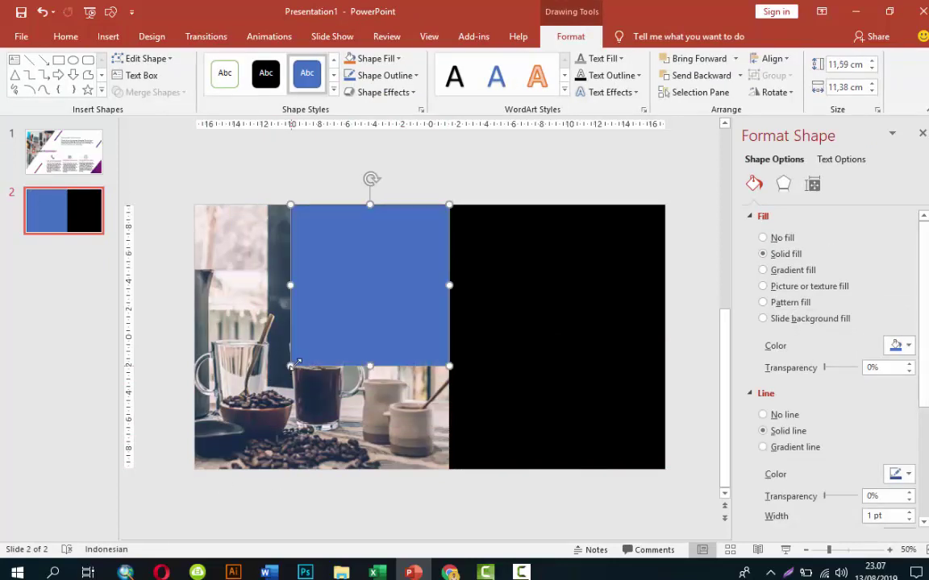
pyautogui.keyDown('ctrl'); pyautogui.moveTo(374, 283); pyautogui.dragTo(278, 387); pyautogui.keyUp('ctrl')
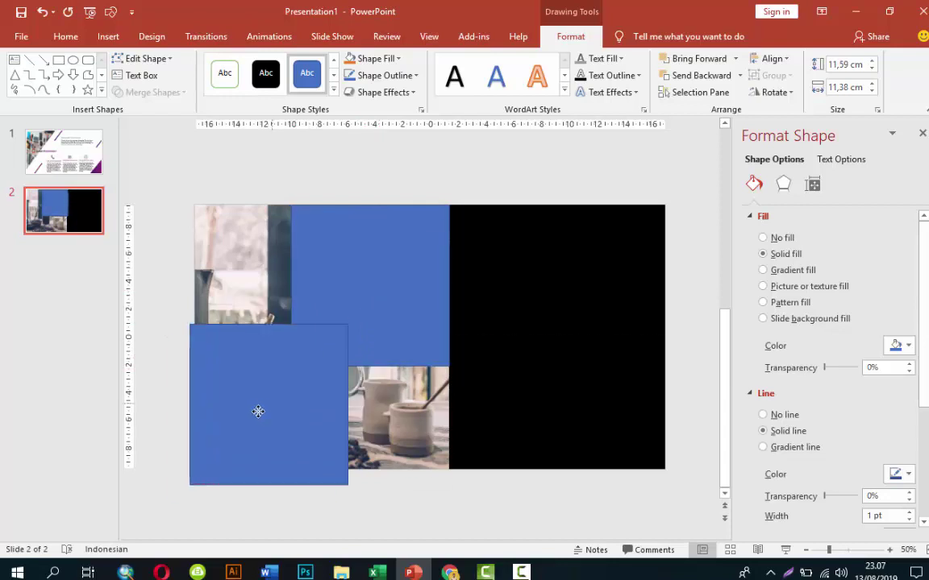
# Turn the upper blue square into a triangle by deleting its bottom-left corner point
pyautogui.click(387, 318)
pyautogui.rightClick(387, 319)
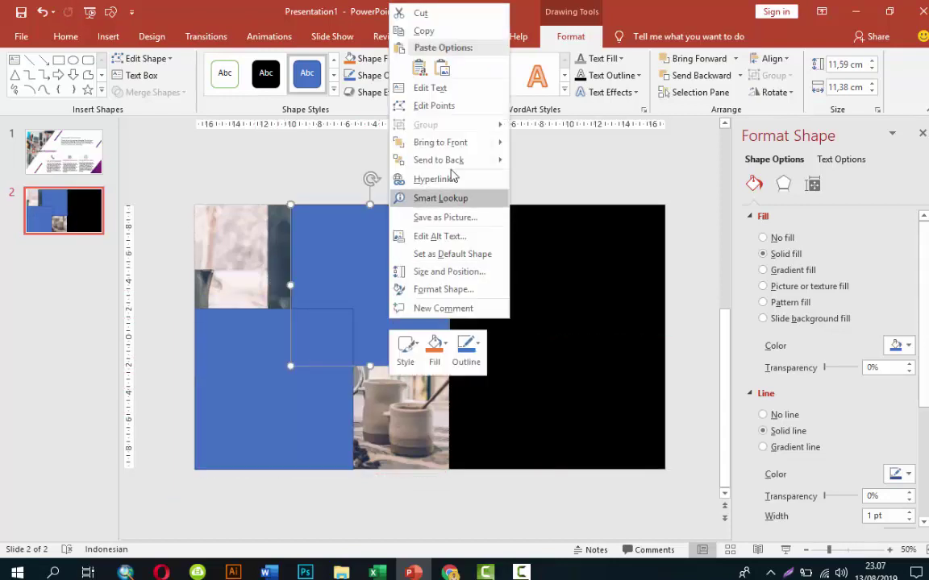
pyautogui.click(423, 101)
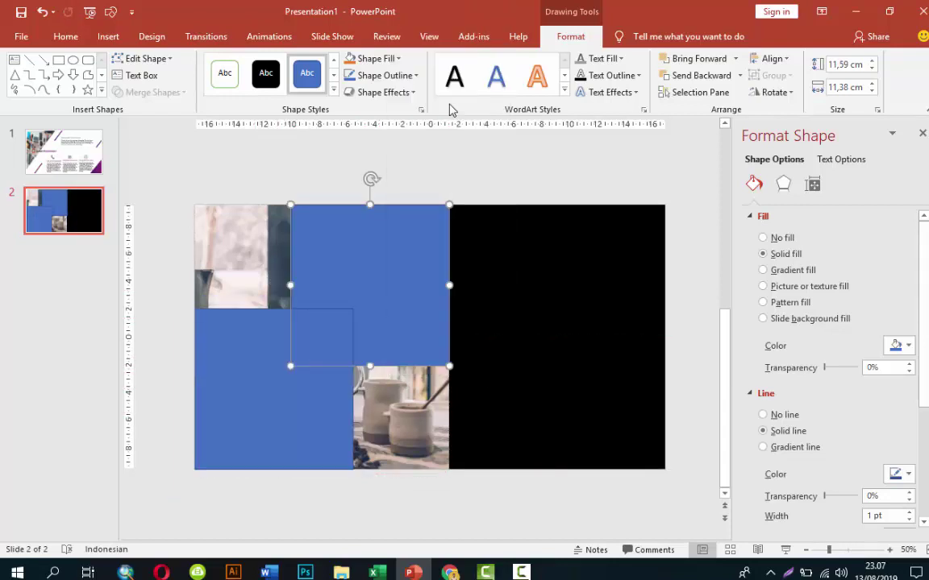
pyautogui.rightClick(290, 366)
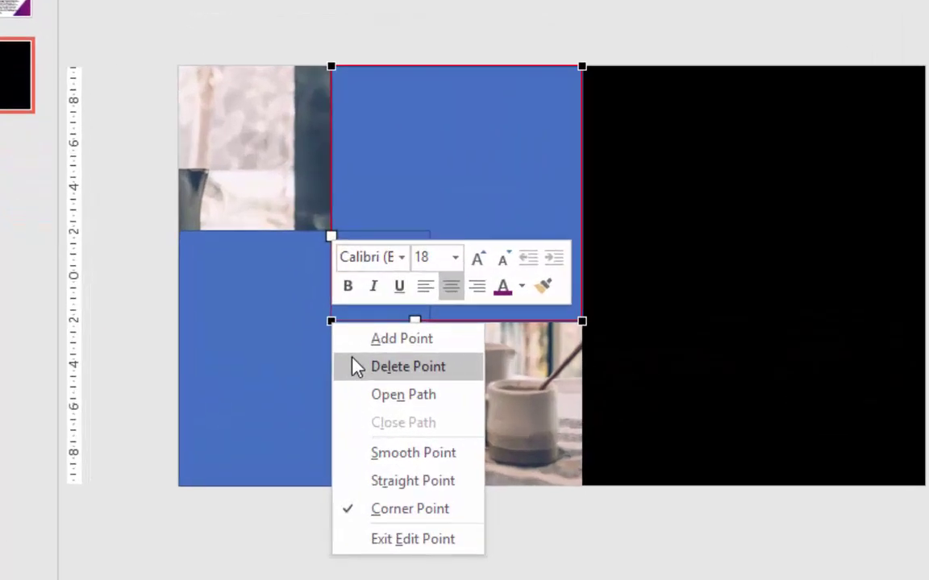
pyautogui.click(339, 394)
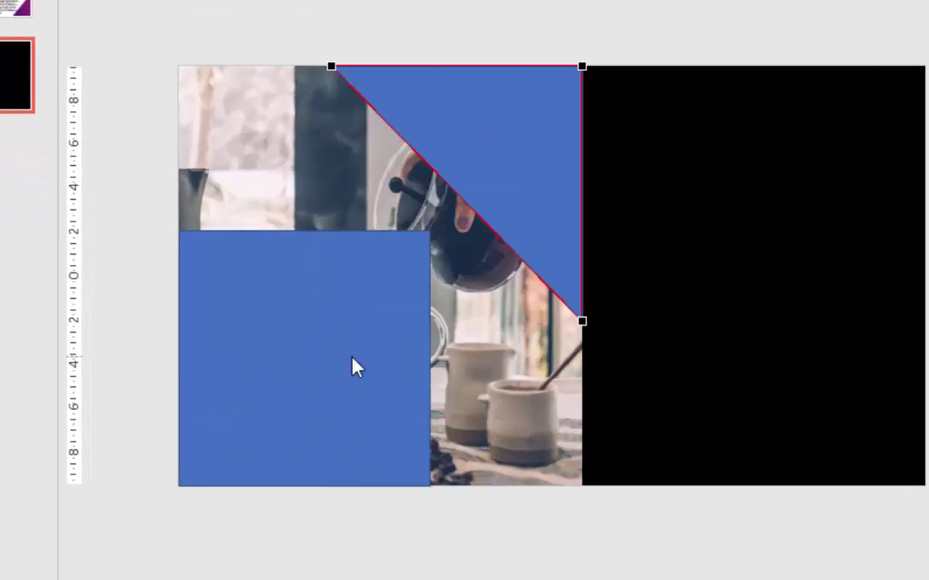
# Delete the lower-left square's top-right point to make a triangle, and remove the upper triangle's outline
pyautogui.click(351, 357)
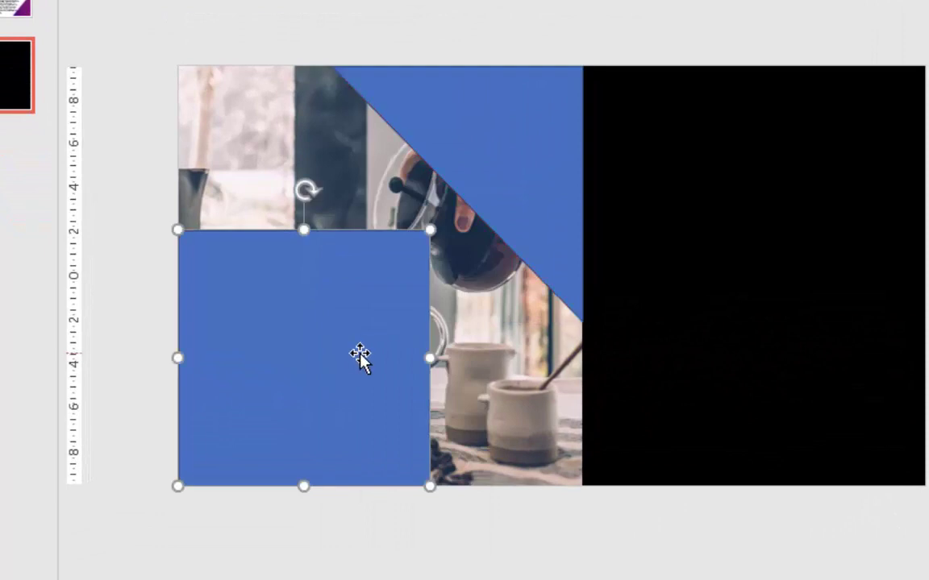
pyautogui.rightClick(363, 348)
pyautogui.click(439, 11)
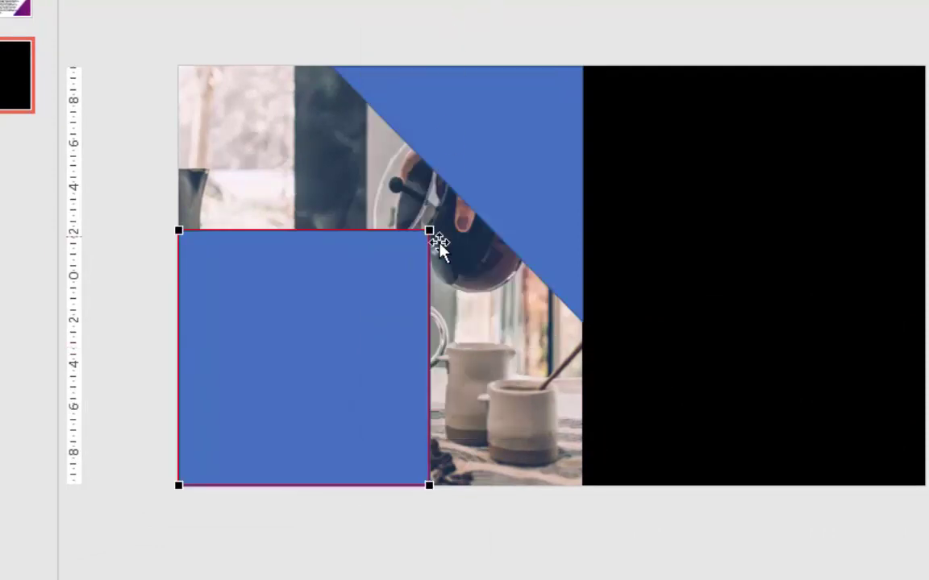
pyautogui.rightClick(432, 230)
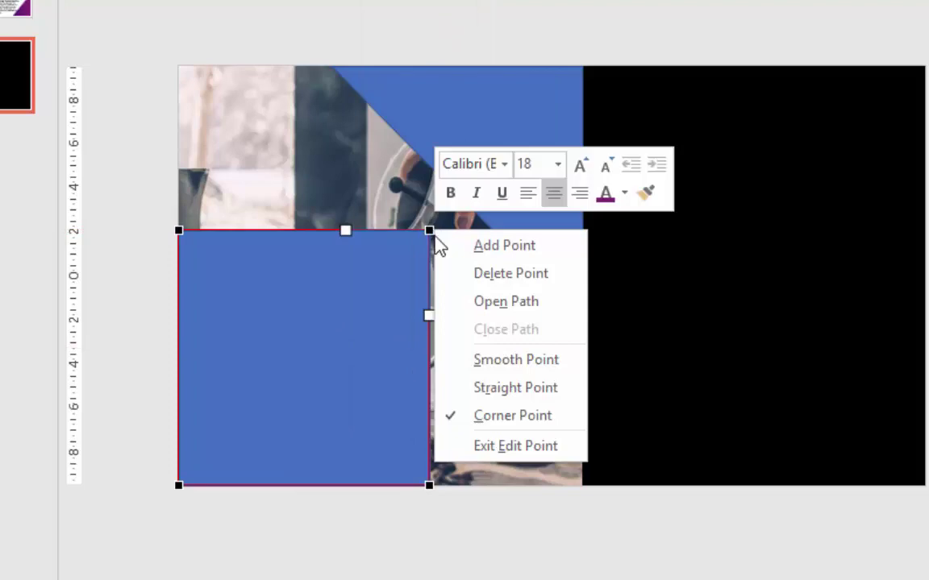
pyautogui.click(449, 274)
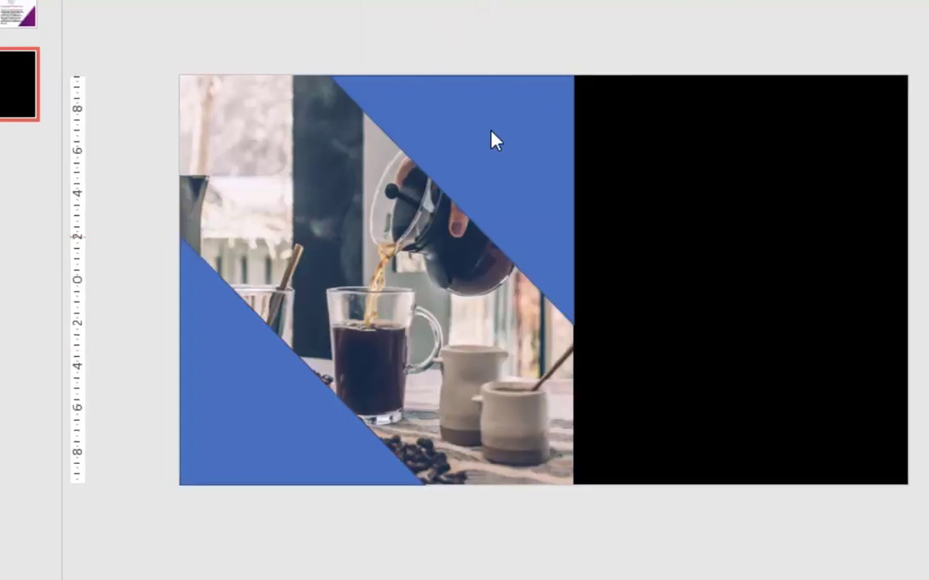
pyautogui.click(491, 139)
pyautogui.click(779, 414)
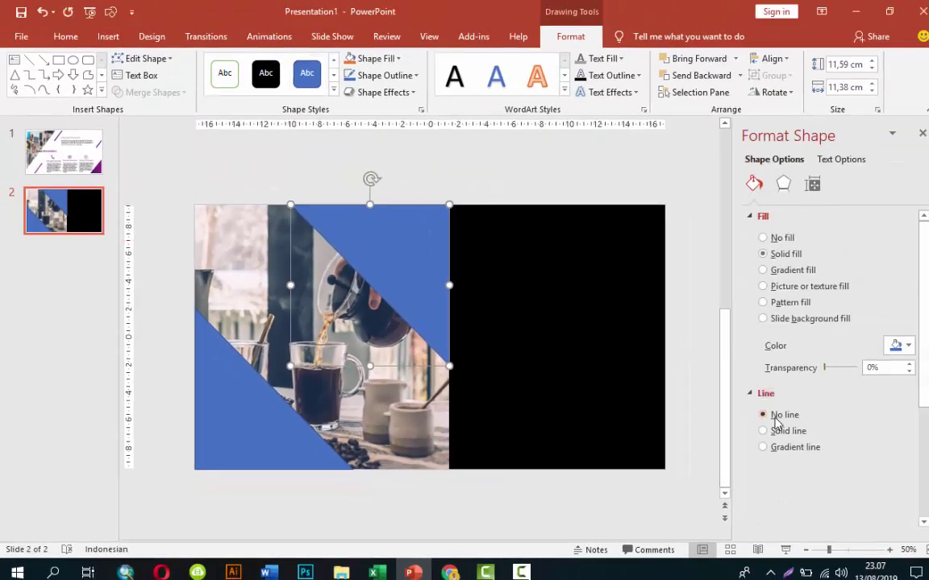
# Give the upper triangle a gradient fill with its left stop at 40% transparency
pyautogui.click(809, 270)
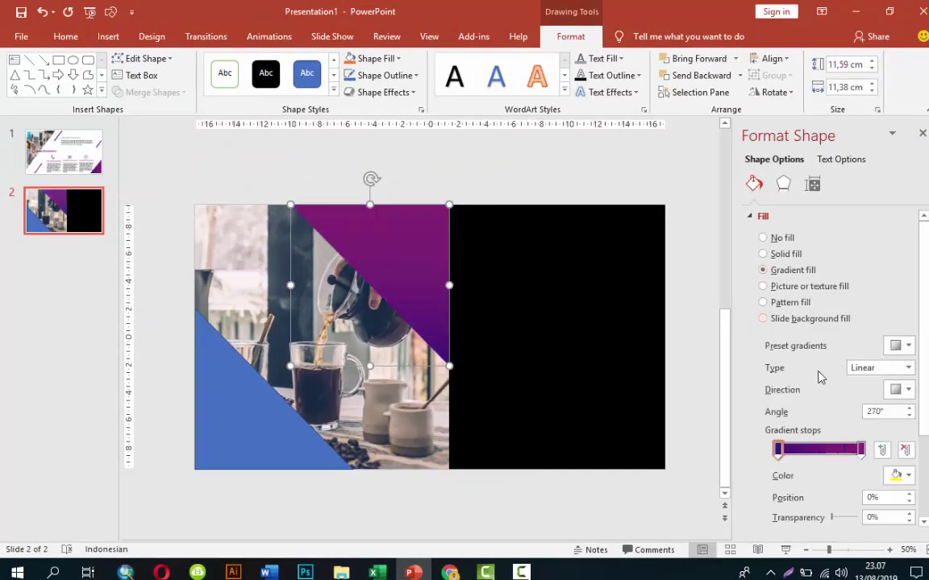
pyautogui.click(779, 452)
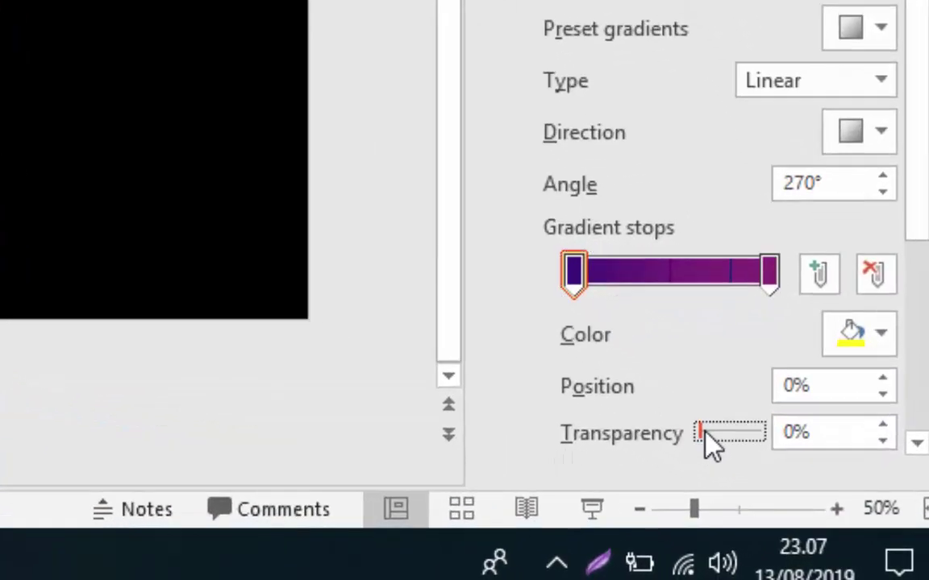
pyautogui.moveTo(831, 517); pyautogui.dragTo(836, 517)
pyautogui.moveTo(712, 427); pyautogui.dragTo(730, 427)
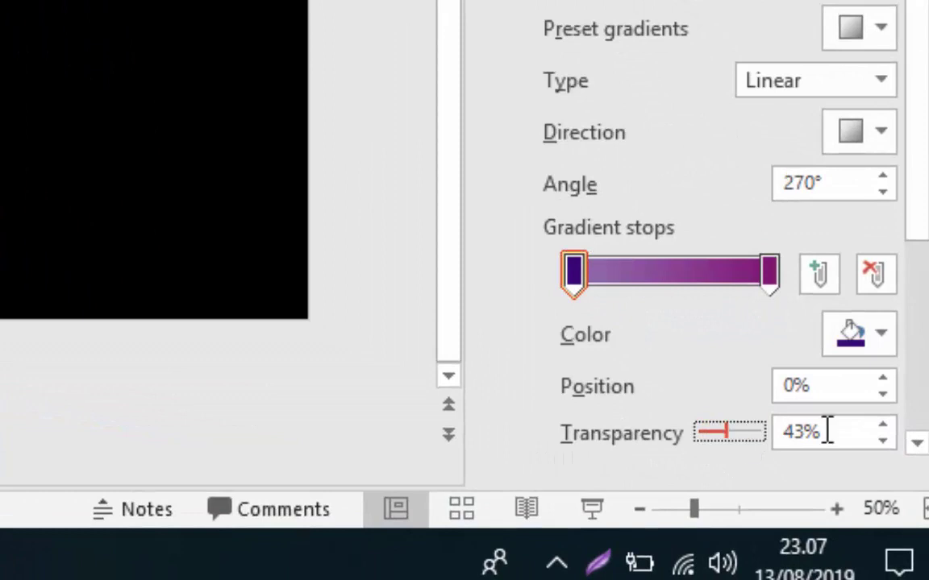
pyautogui.click(882, 442)
pyautogui.click(882, 442)
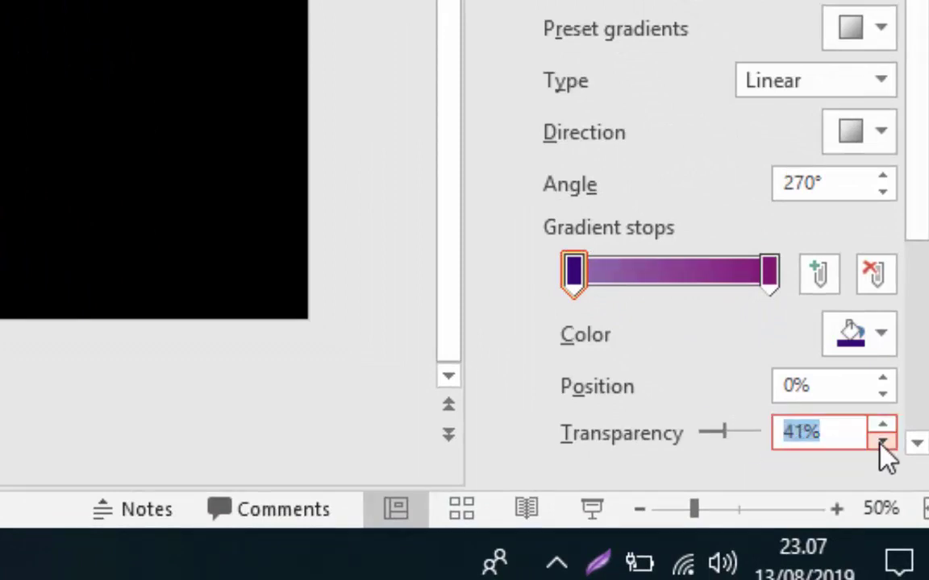
pyautogui.click(883, 442)
# Set the upper triangle's right gradient stop to 40% transparency
pyautogui.click(768, 282)
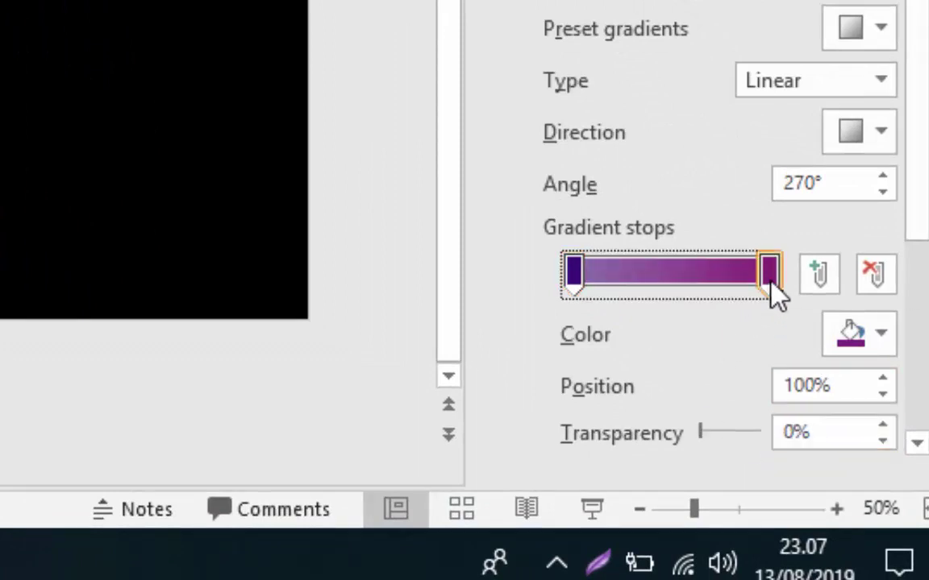
pyautogui.moveTo(701, 435); pyautogui.dragTo(730, 435)
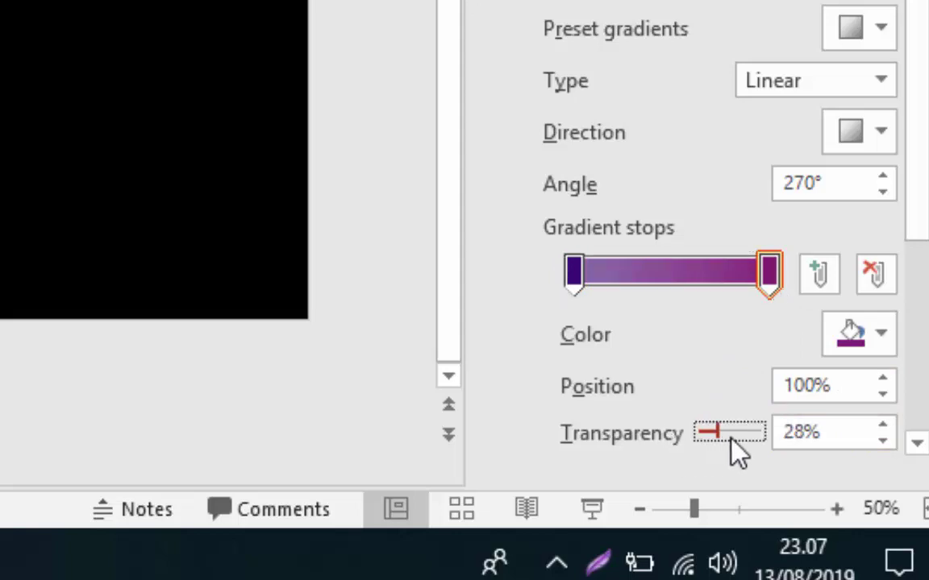
pyautogui.click(882, 442)
pyautogui.click(883, 444)
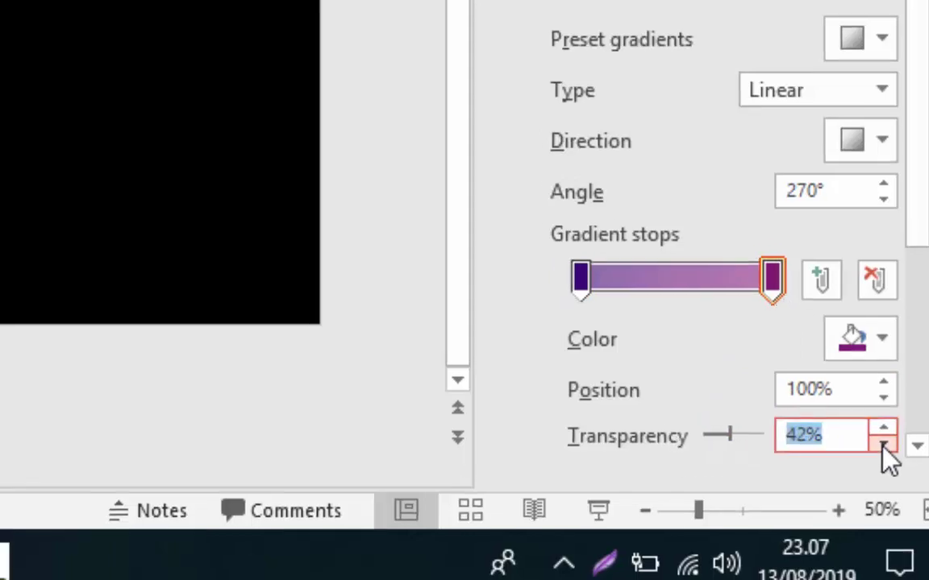
pyautogui.click(882, 443)
pyautogui.click(883, 443)
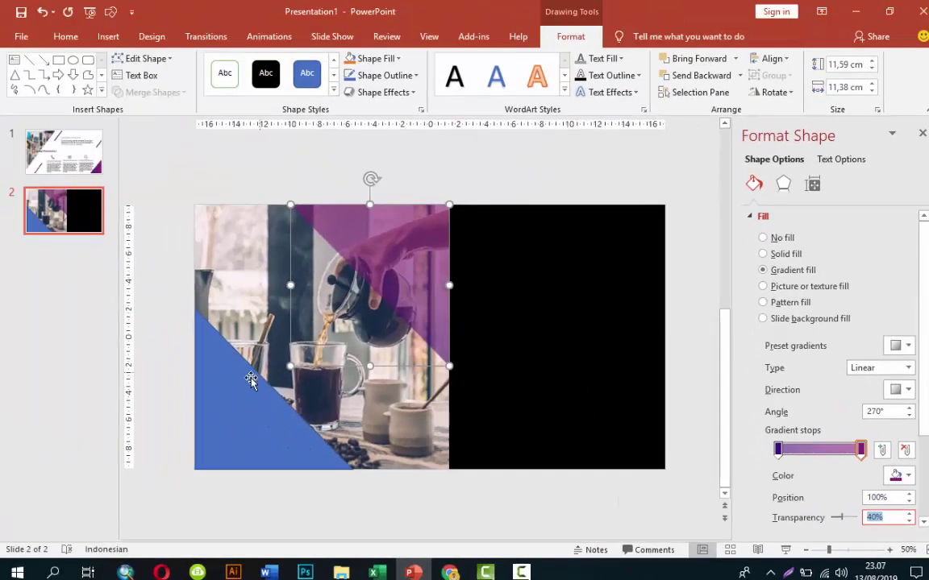
# Remove the lower triangle's outline and give it a purple gradient fill
pyautogui.click(222, 342)
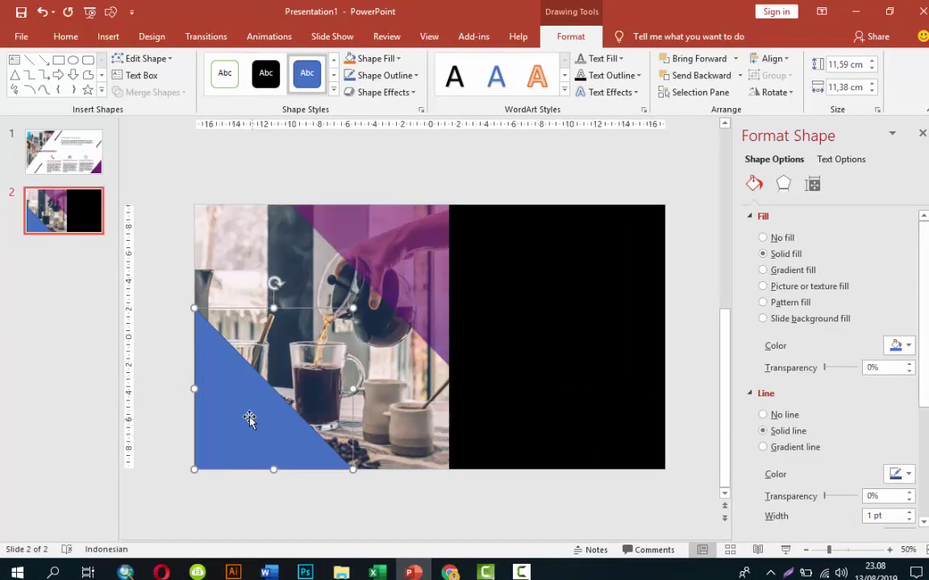
pyautogui.click(774, 416)
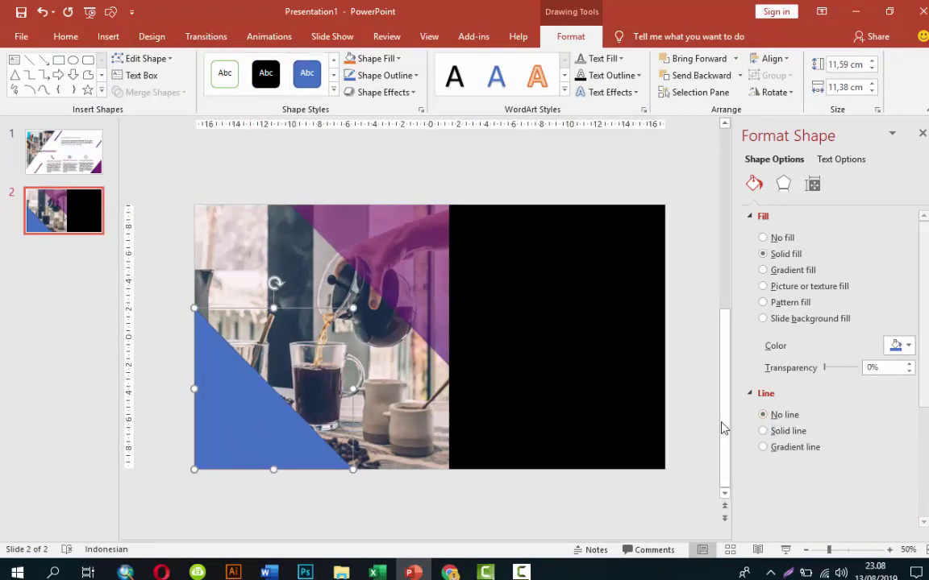
pyautogui.click(792, 273)
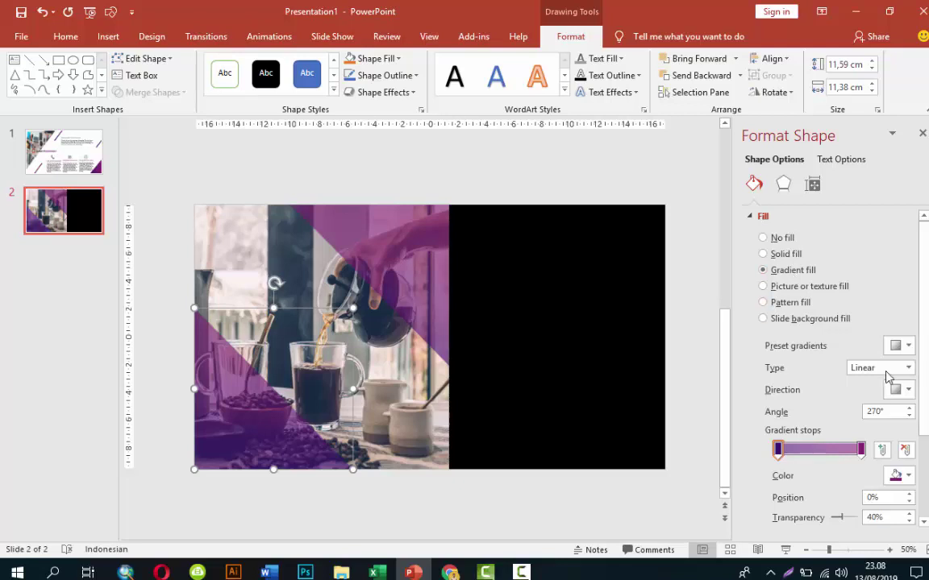
pyautogui.click(787, 450)
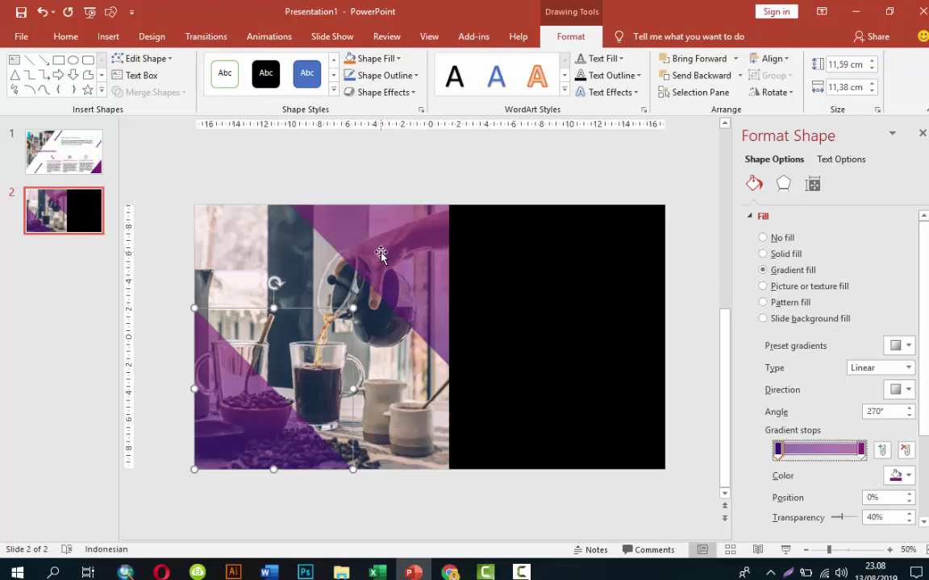
# Insert a text box on the black panel and type the title text
pyautogui.click(518, 173)
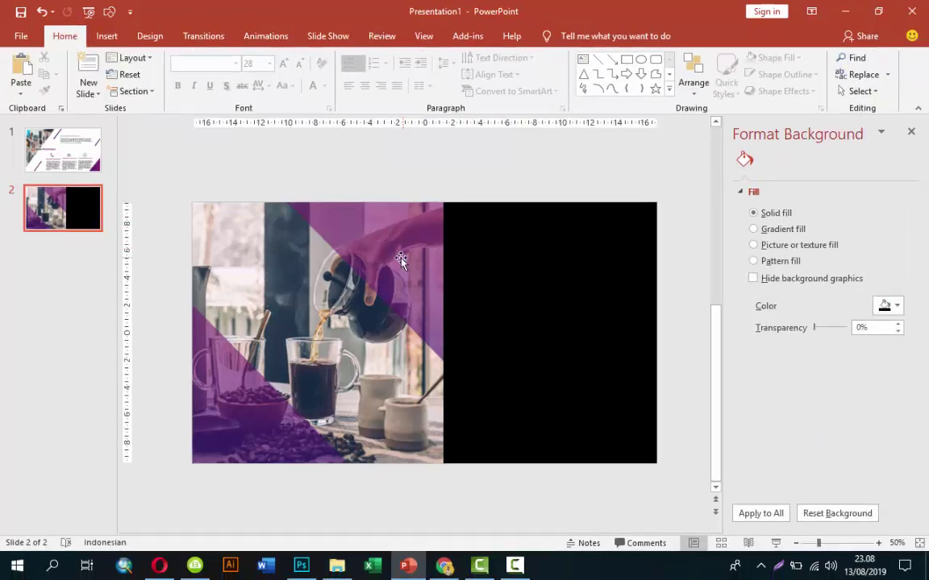
pyautogui.click(106, 35)
pyautogui.click(590, 76)
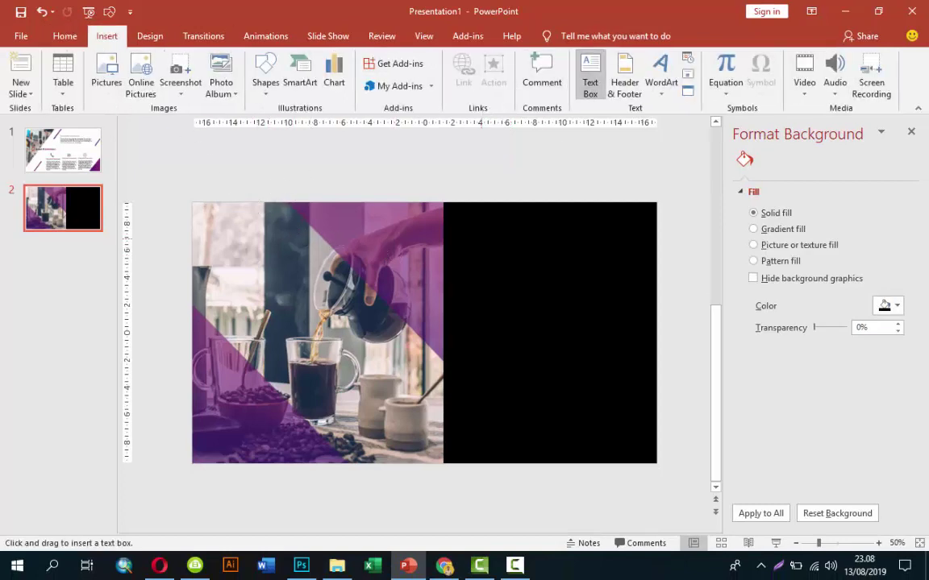
pyautogui.click(480, 231)
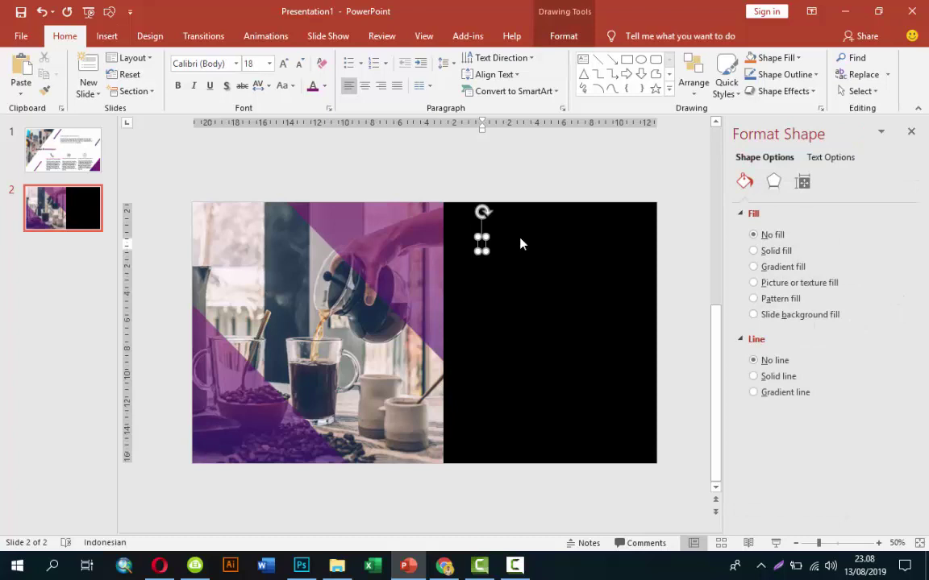
pyautogui.write('Coffee Time')
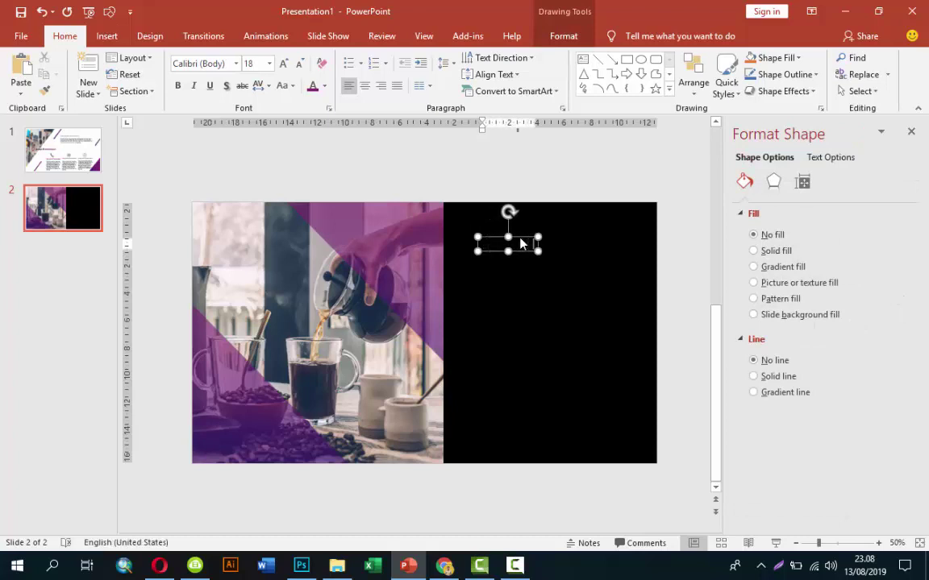
pyautogui.write(' Time')
# Format the title as white, bold, 32 pt Open Sans
pyautogui.click(548, 235)
pyautogui.click(324, 85)
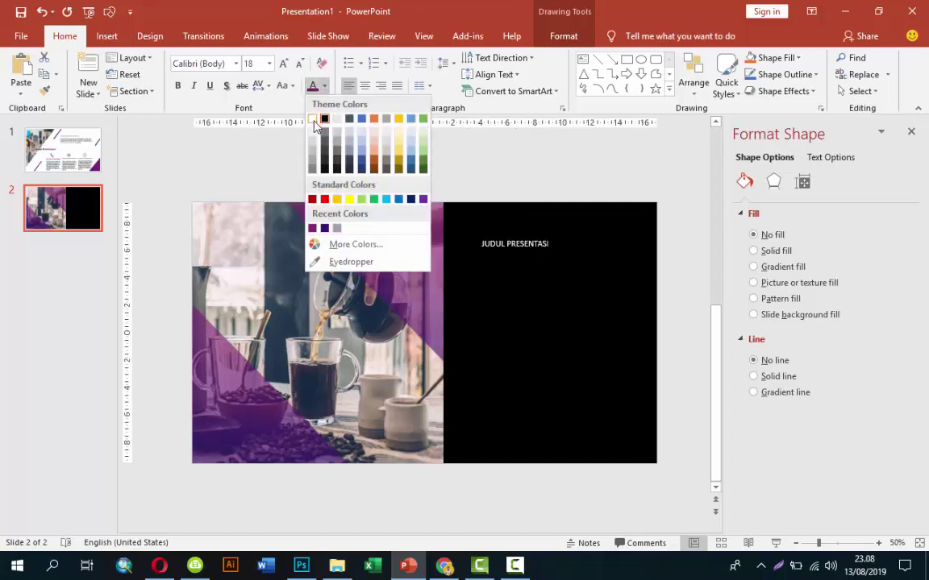
pyautogui.click(314, 121)
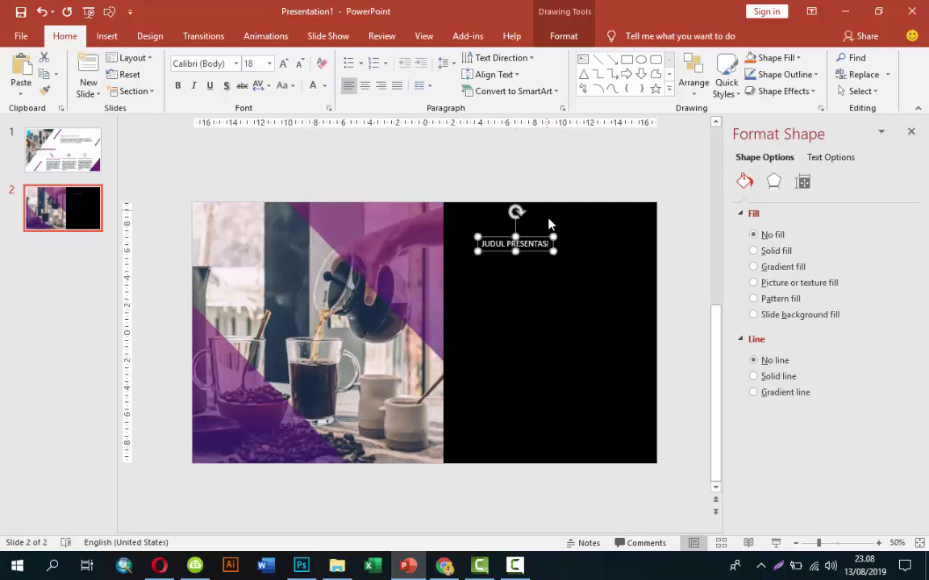
pyautogui.click(235, 63)
pyautogui.click(228, 149)
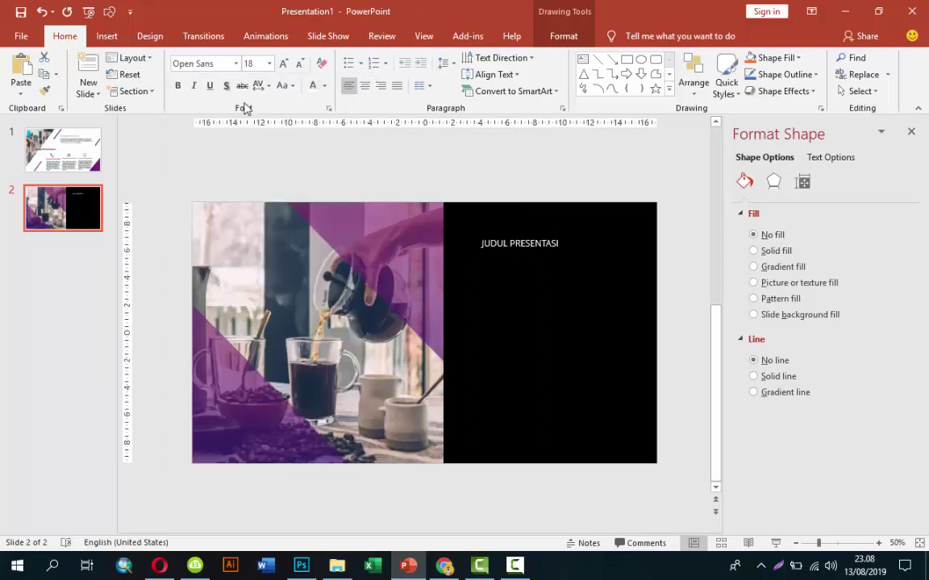
pyautogui.click(272, 65)
pyautogui.click(232, 227)
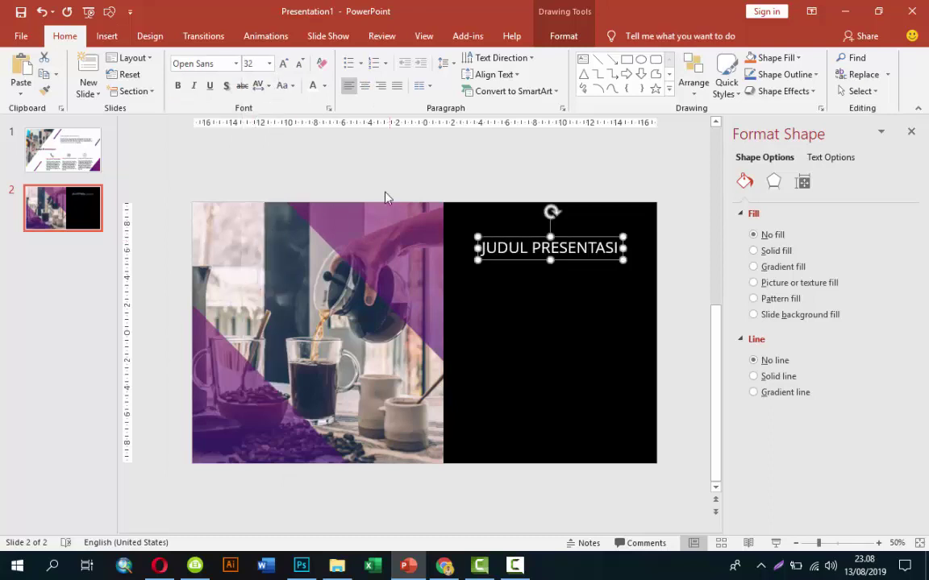
pyautogui.click(178, 86)
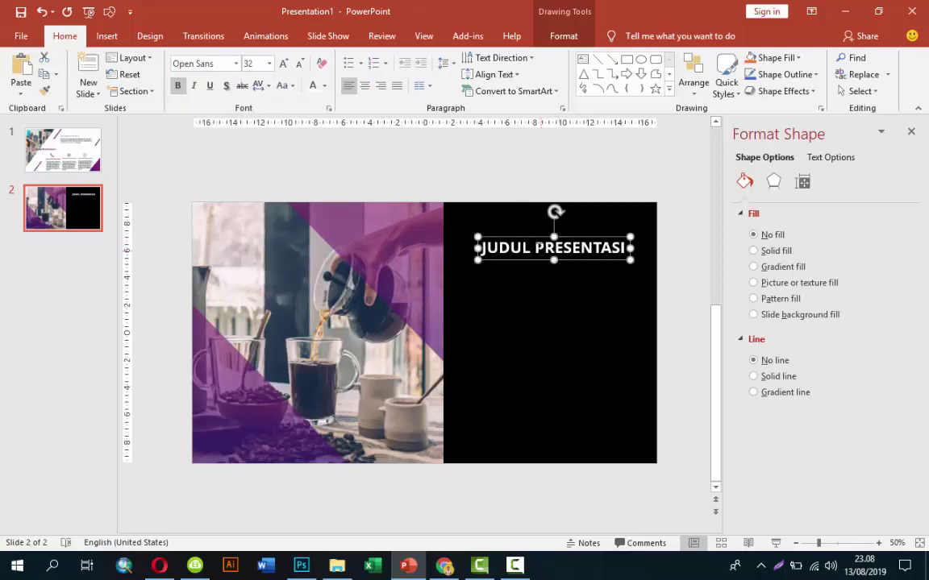
# Color the word PRESENTASI purple
pyautogui.doubleClick(579, 248)
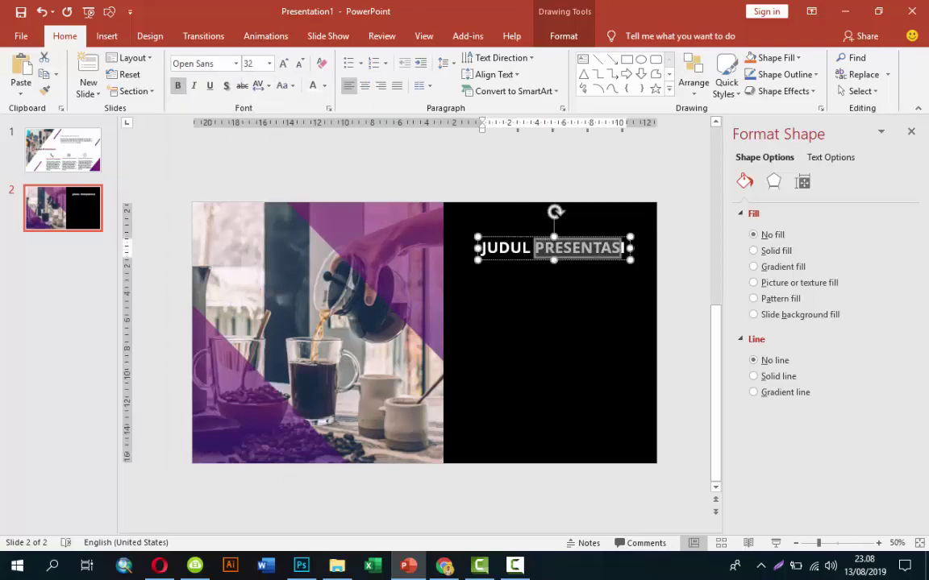
pyautogui.click(325, 87)
pyautogui.click(290, 225)
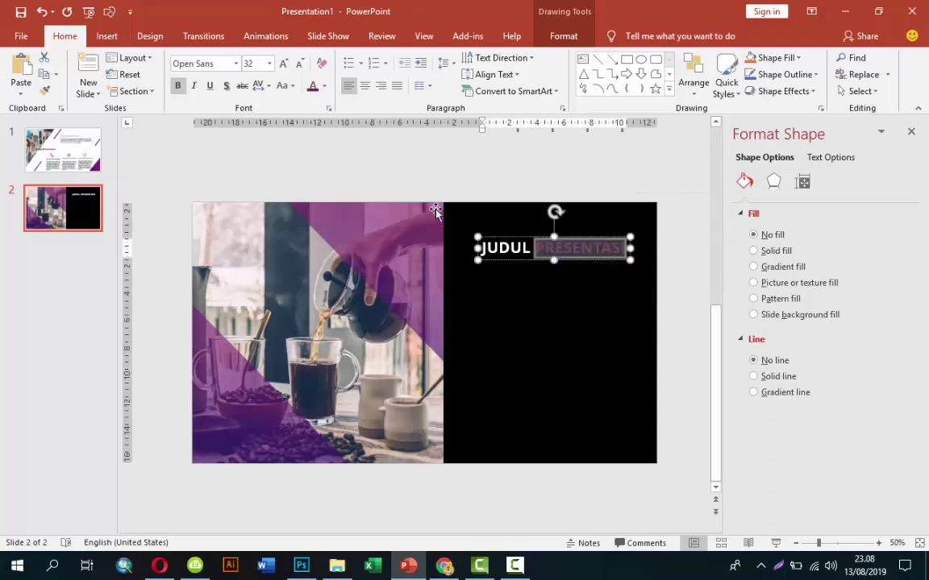
pyautogui.click(477, 168)
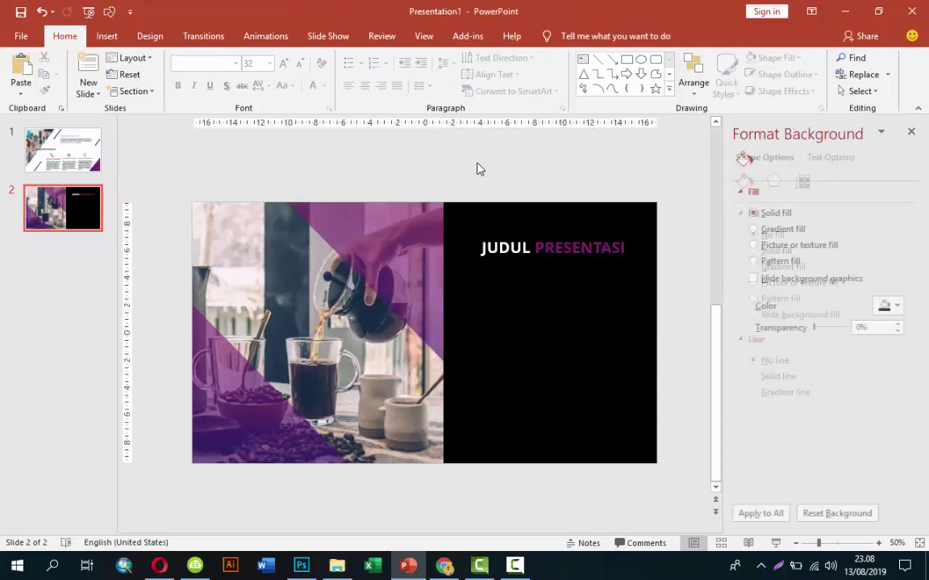
pyautogui.click(542, 249)
pyautogui.doubleClick(544, 248)
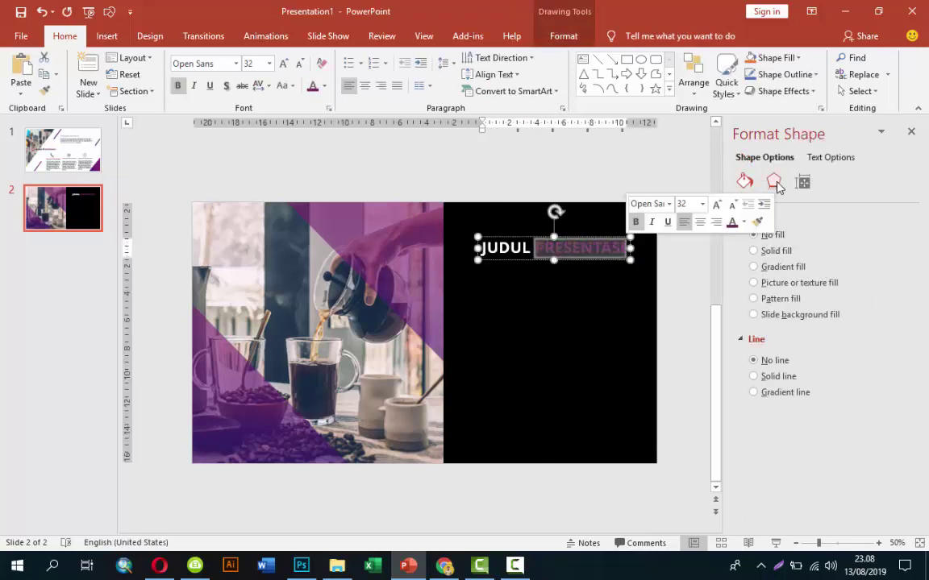
# Give PRESENTASI a gradient text fill with the right stop at 0% transparency
pyautogui.click(831, 158)
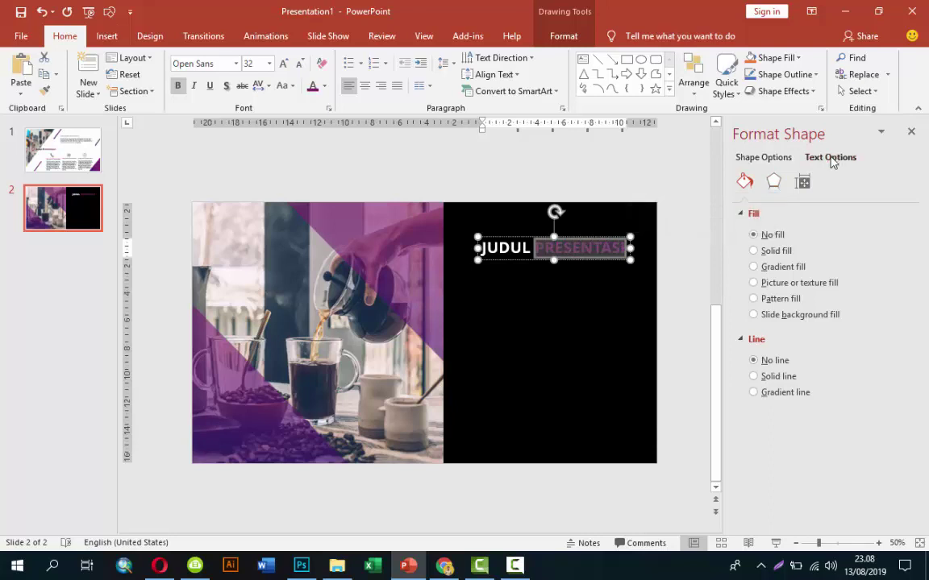
pyautogui.click(791, 268)
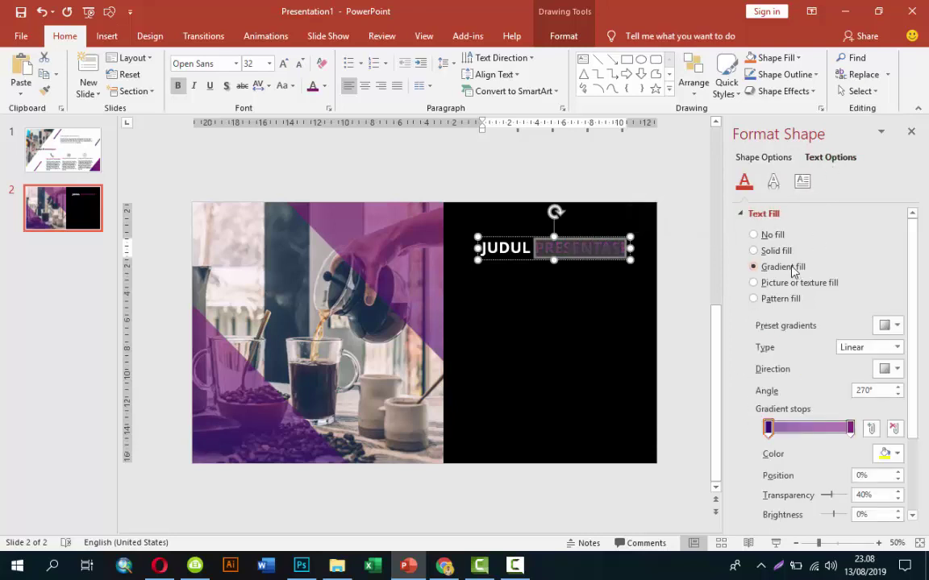
pyautogui.click(770, 430)
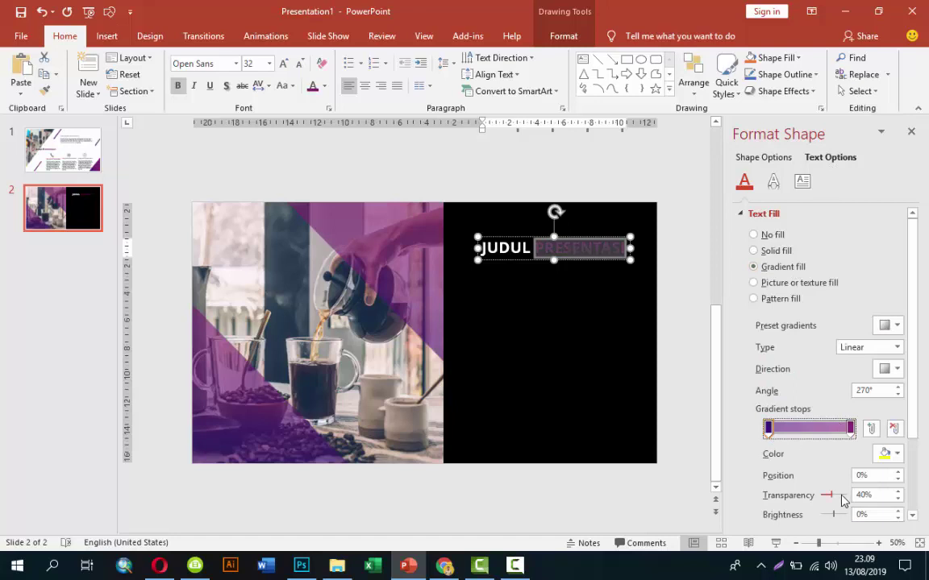
pyautogui.click(850, 428)
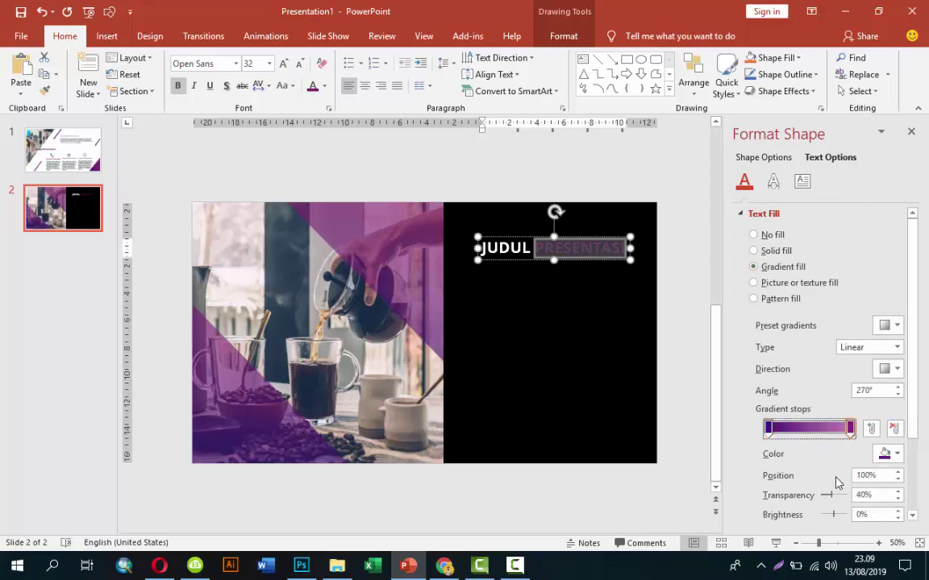
pyautogui.moveTo(832, 499); pyautogui.dragTo(803, 500)
pyautogui.click(632, 183)
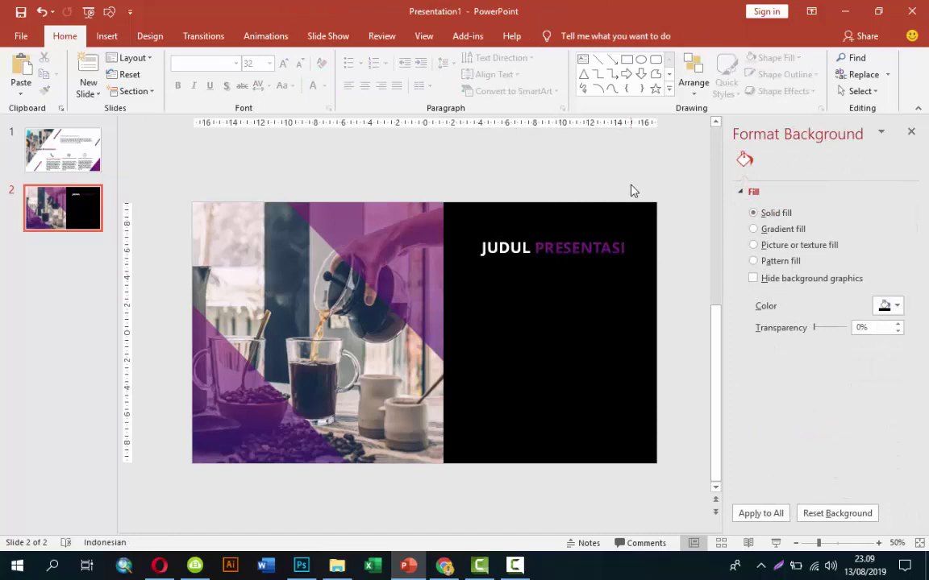
pyautogui.click(106, 36)
# Draw a text box below the title and fill it with =rand() sample paragraphs
pyautogui.click(590, 76)
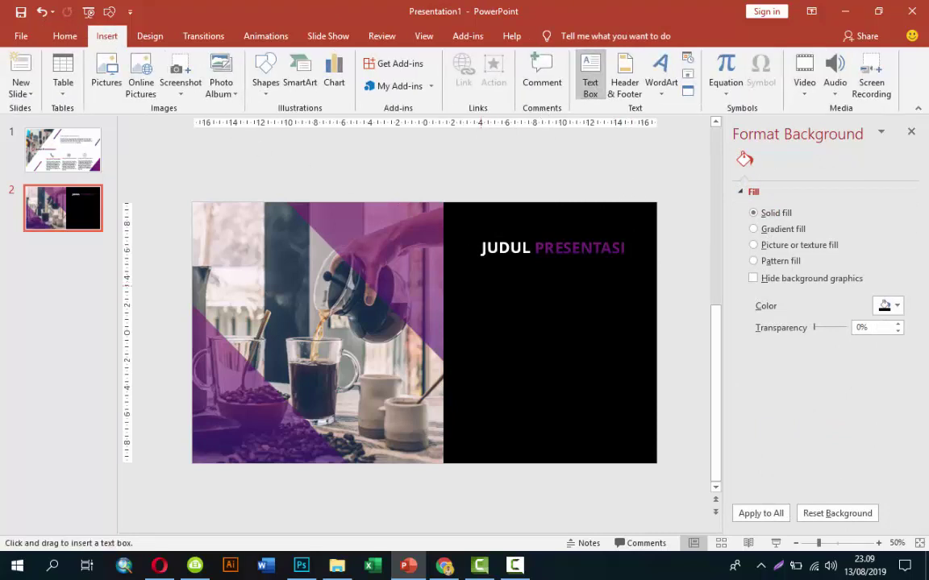
pyautogui.moveTo(472, 331); pyautogui.dragTo(618, 334)
pyautogui.moveTo(624, 421); pyautogui.dragTo(625, 422)
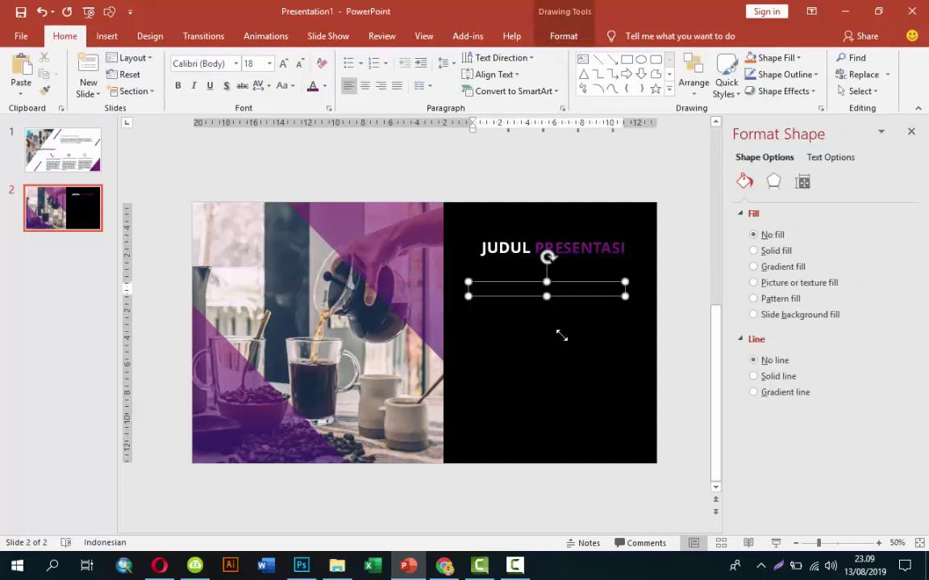
pyautogui.write('=rand()')
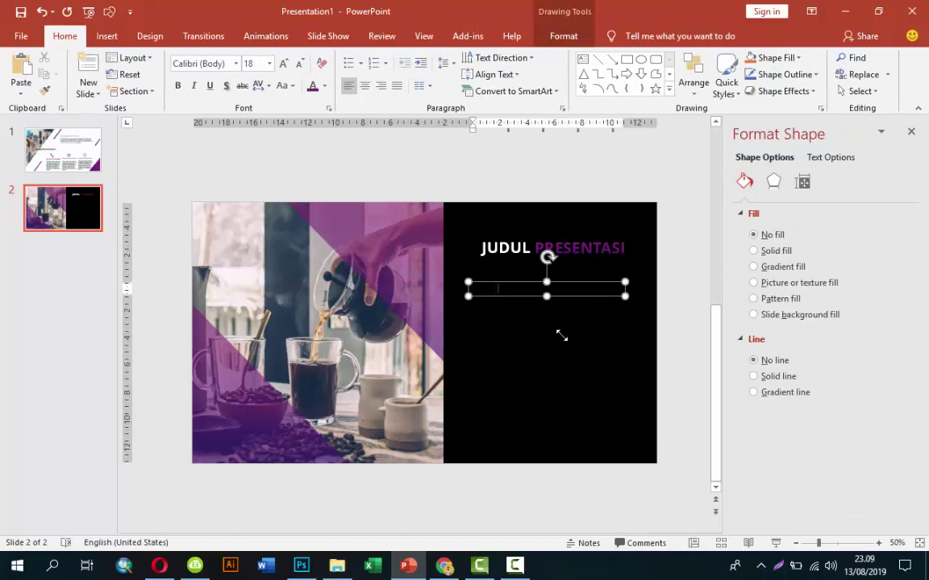
pyautogui.press('Return')
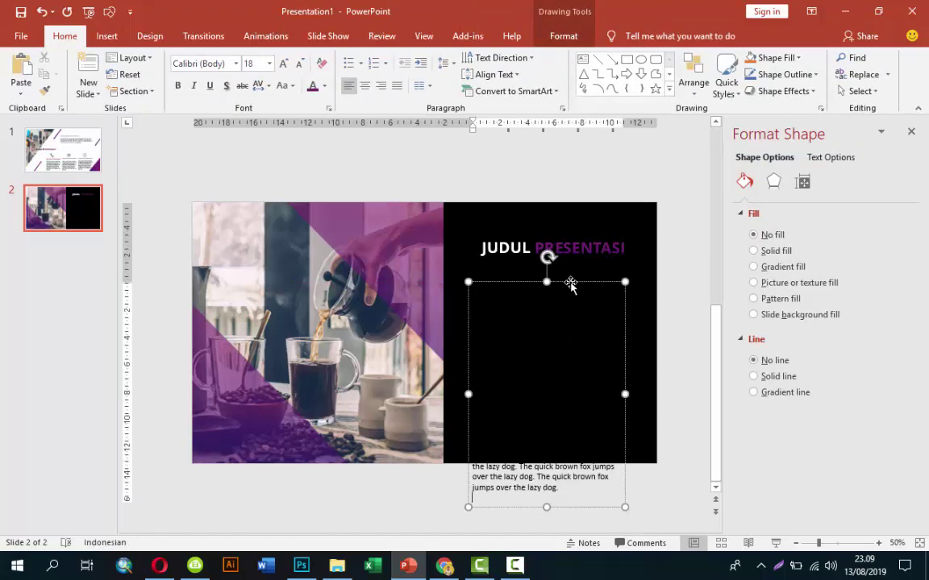
# Make the body text white and widen its text box
pyautogui.click(569, 284)
pyautogui.click(324, 85)
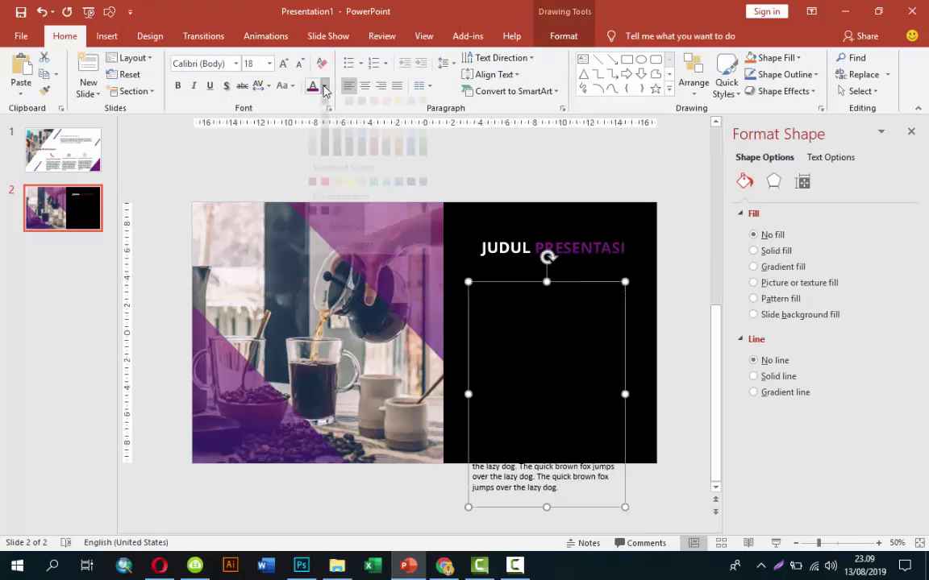
pyautogui.click(286, 114)
pyautogui.moveTo(625, 394); pyautogui.dragTo(639, 394)
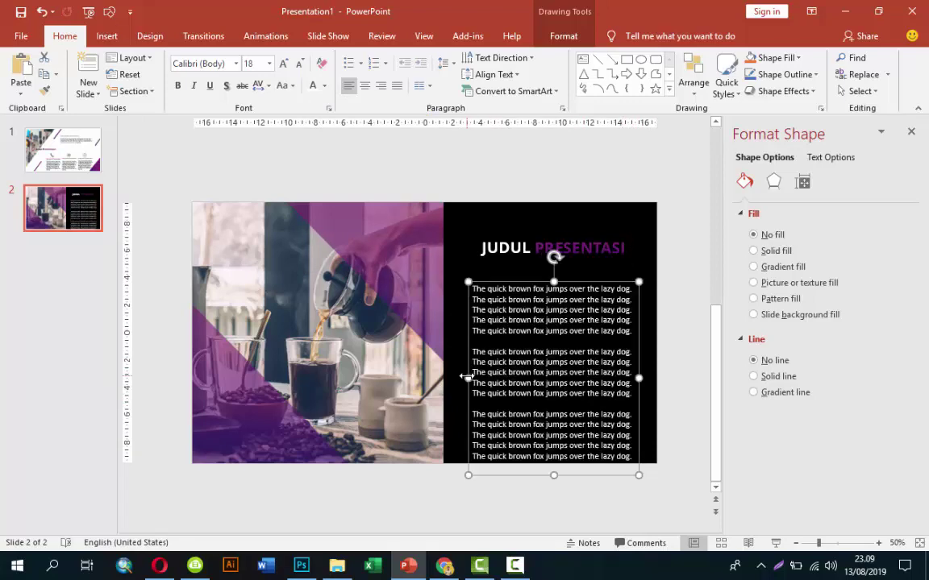
pyautogui.moveTo(467, 377); pyautogui.dragTo(453, 377)
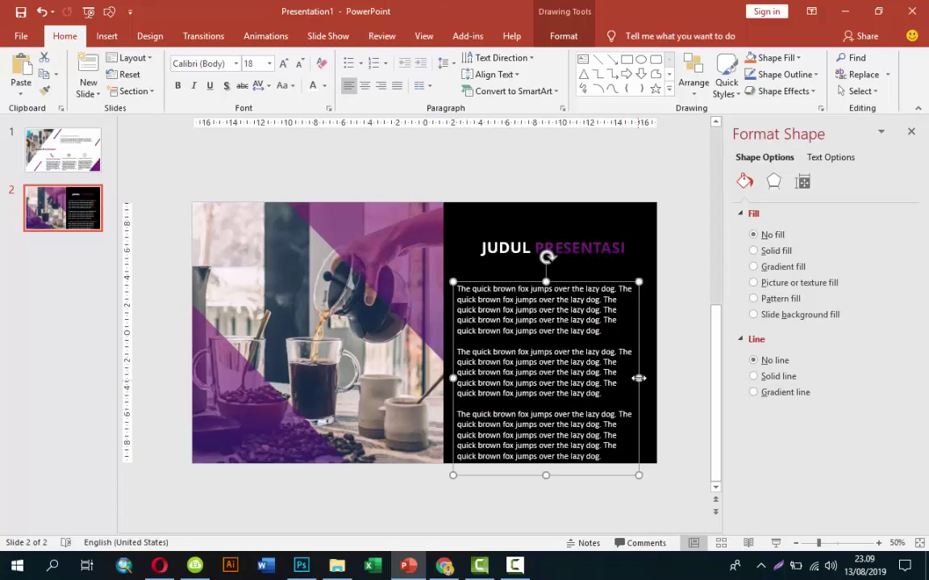
pyautogui.moveTo(638, 377); pyautogui.dragTo(648, 378)
# Set the body text to 14 pt, justify it, and move it under the title
pyautogui.click(270, 64)
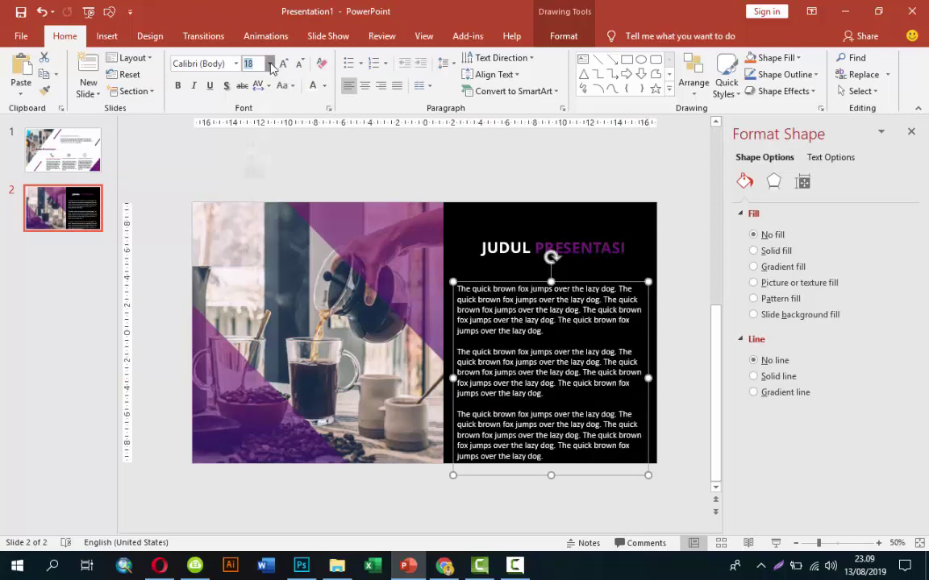
pyautogui.click(250, 164)
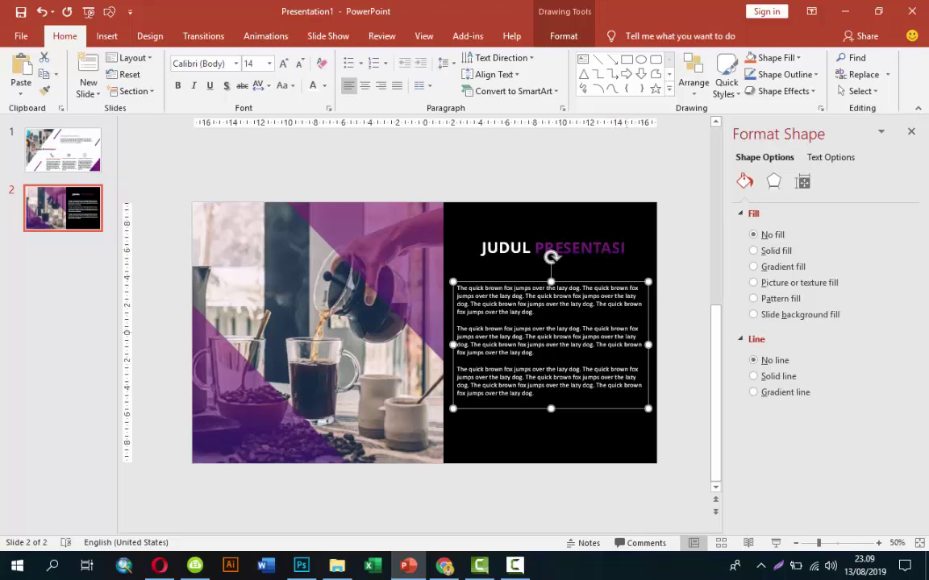
pyautogui.moveTo(629, 284)
pyautogui.mouseDown()
pyautogui.moveTo(623, 272)
pyautogui.moveTo(637, 274)
pyautogui.mouseUp()
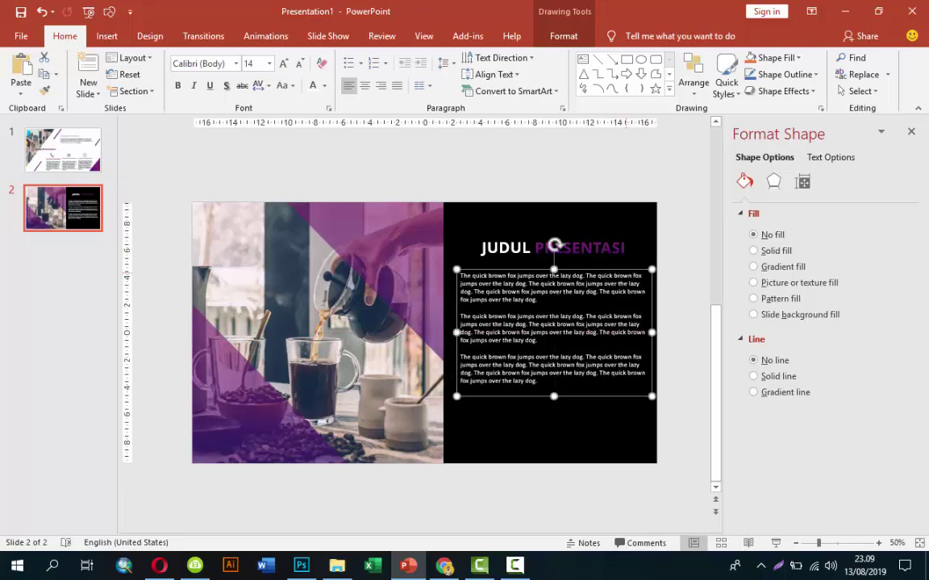
pyautogui.hotkey('ctrl', 'j')
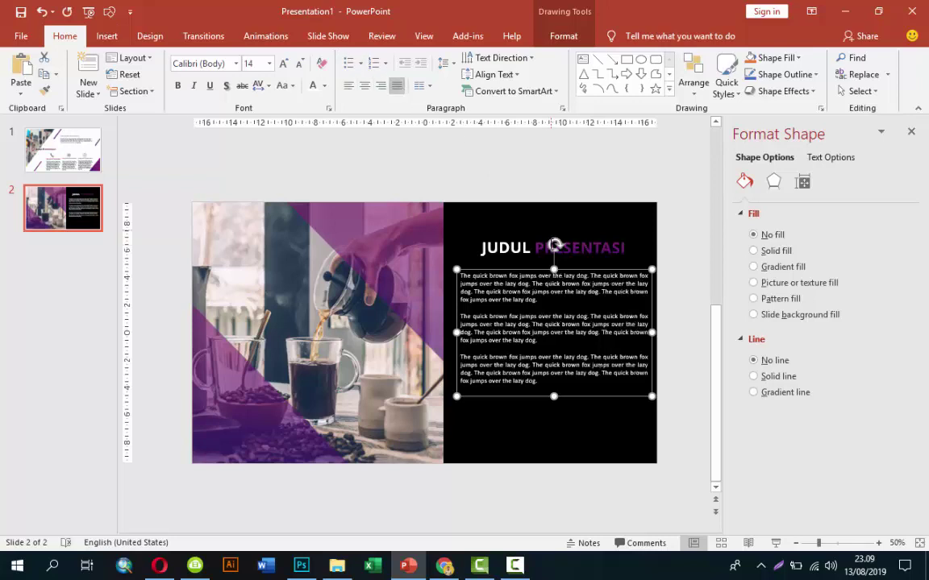
# Reposition the title and body text boxes so they line up on the panel
pyautogui.click(554, 246)
pyautogui.moveTo(555, 246); pyautogui.dragTo(527, 230)
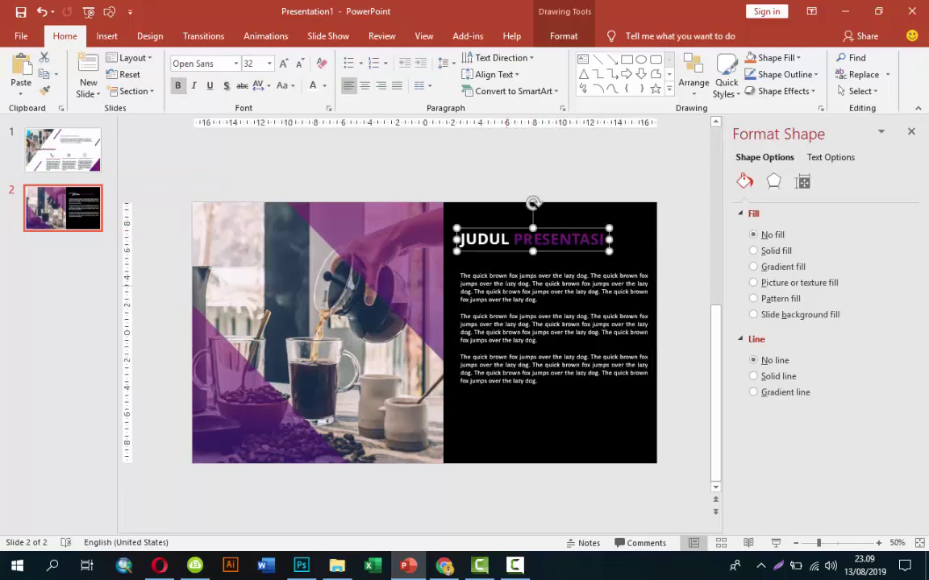
pyautogui.click(505, 283)
pyautogui.moveTo(499, 273); pyautogui.dragTo(493, 264)
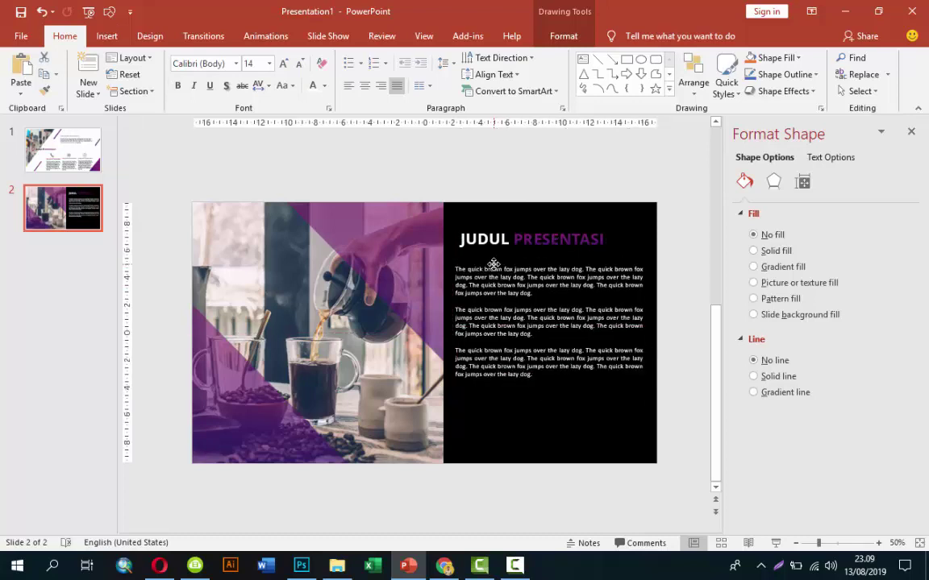
pyautogui.click(690, 244)
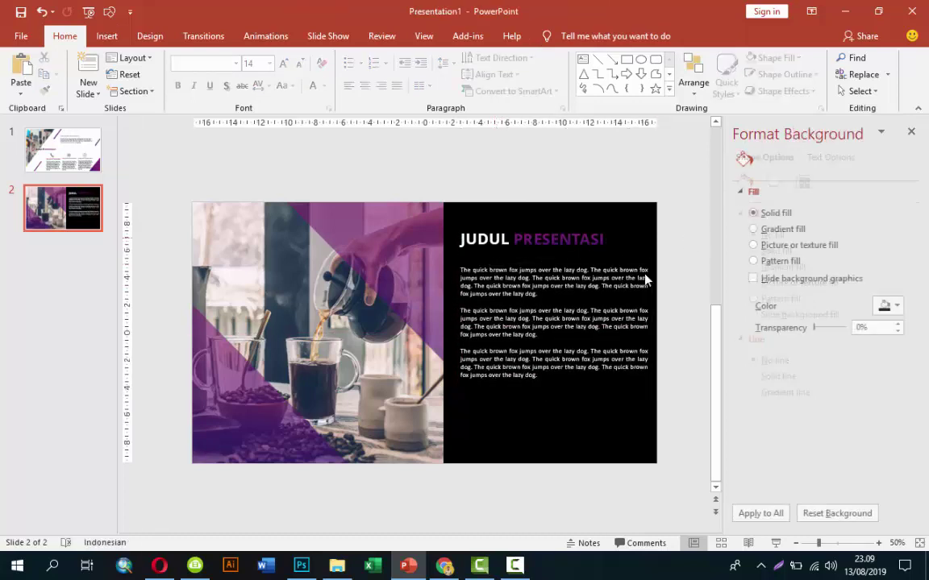
pyautogui.click(605, 310)
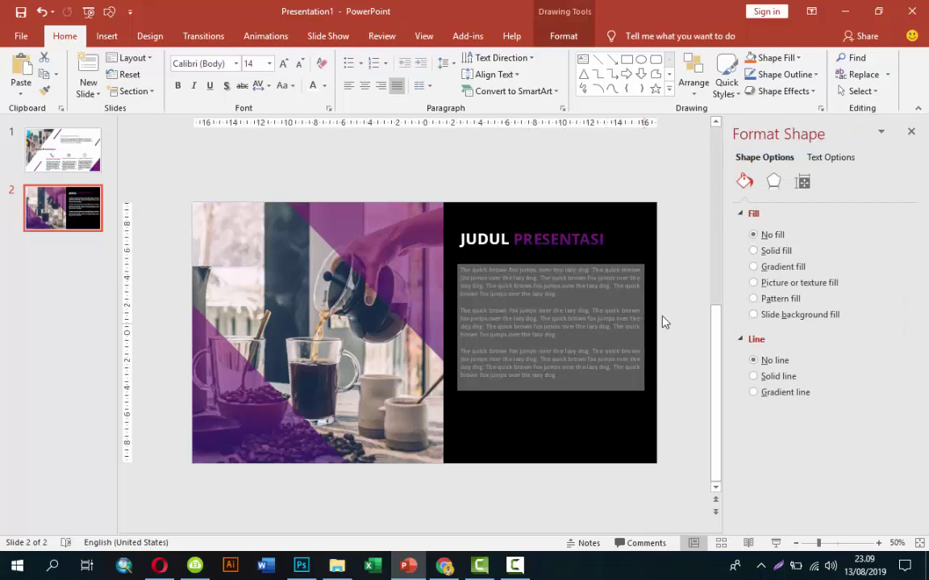
pyautogui.click(438, 201)
pyautogui.click(106, 36)
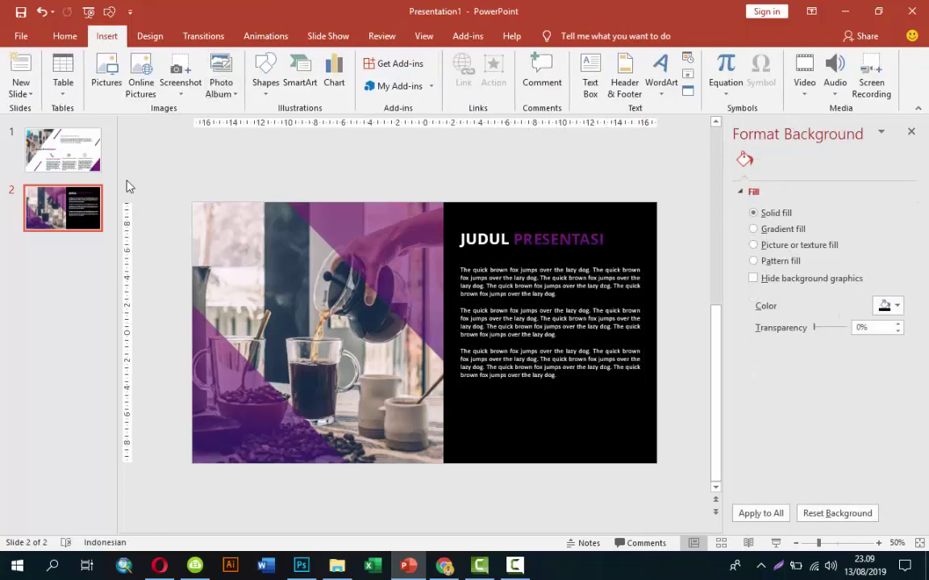
# Copy slide 1's purple corner triangle onto slide 2, fitted into the bottom-right corner
pyautogui.click(91, 166)
pyautogui.click(622, 451)
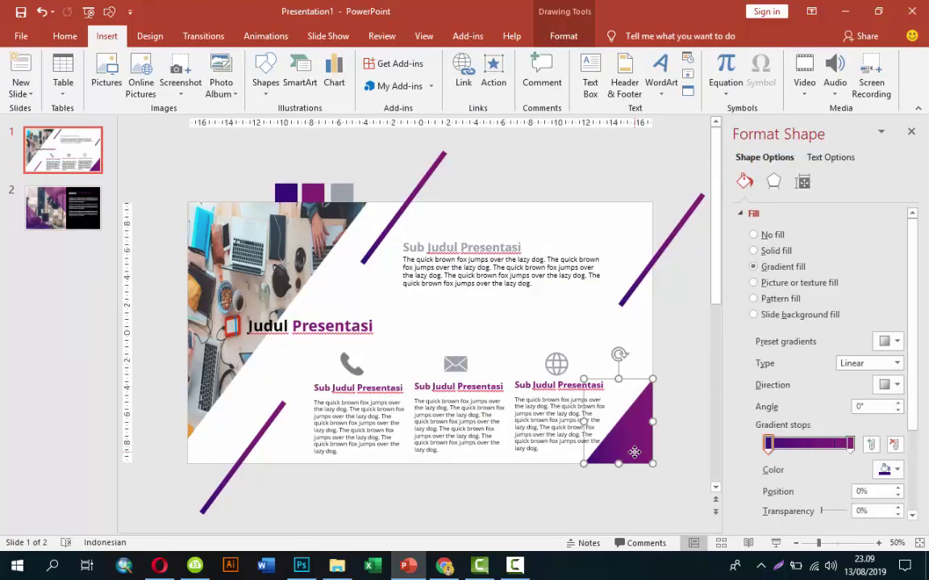
pyautogui.click(79, 211)
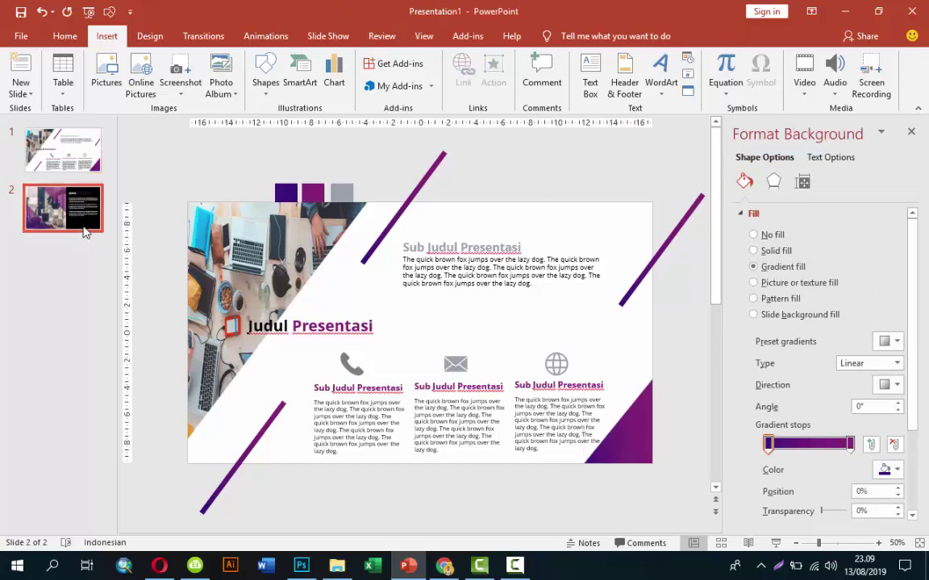
pyautogui.hotkey('ctrl', 'v')
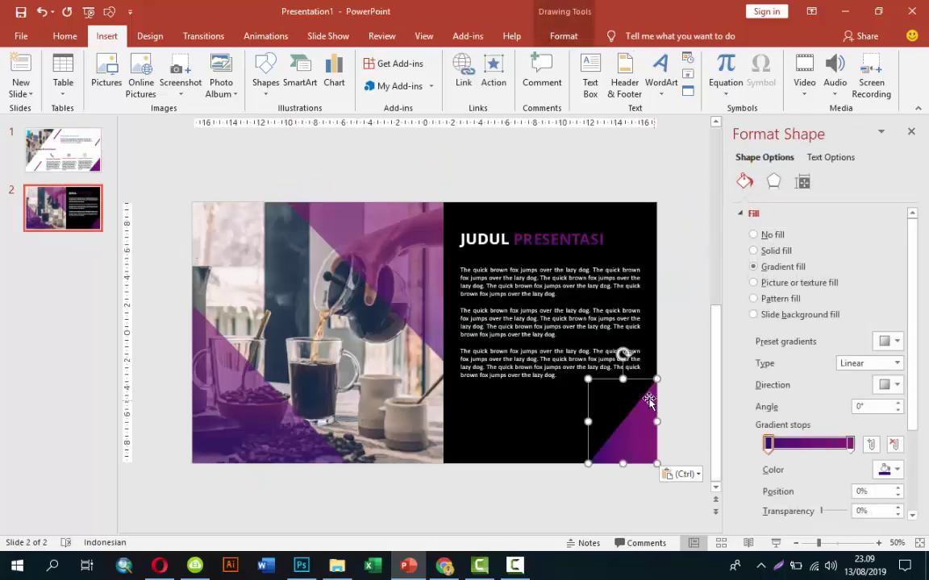
pyautogui.moveTo(588, 378); pyautogui.dragTo(589, 390)
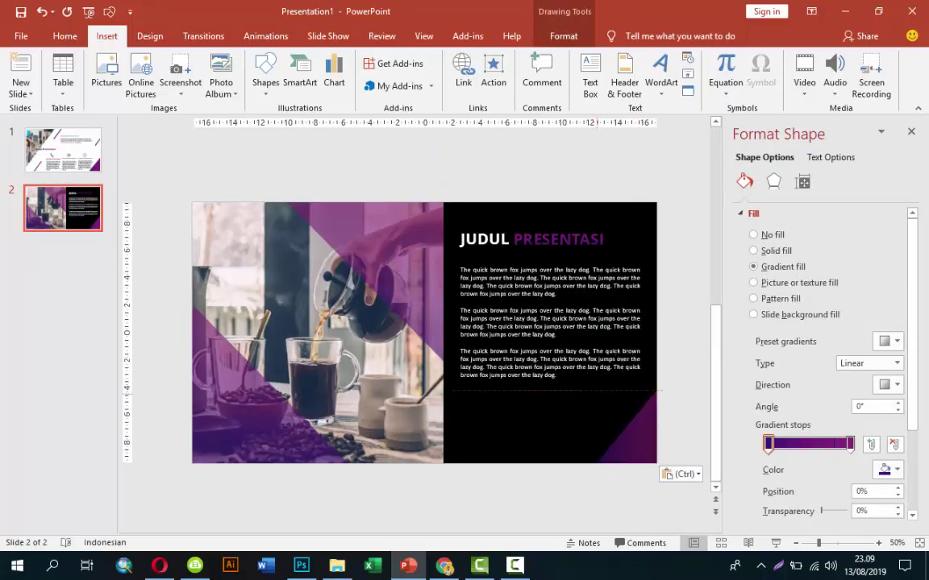
pyautogui.click(666, 348)
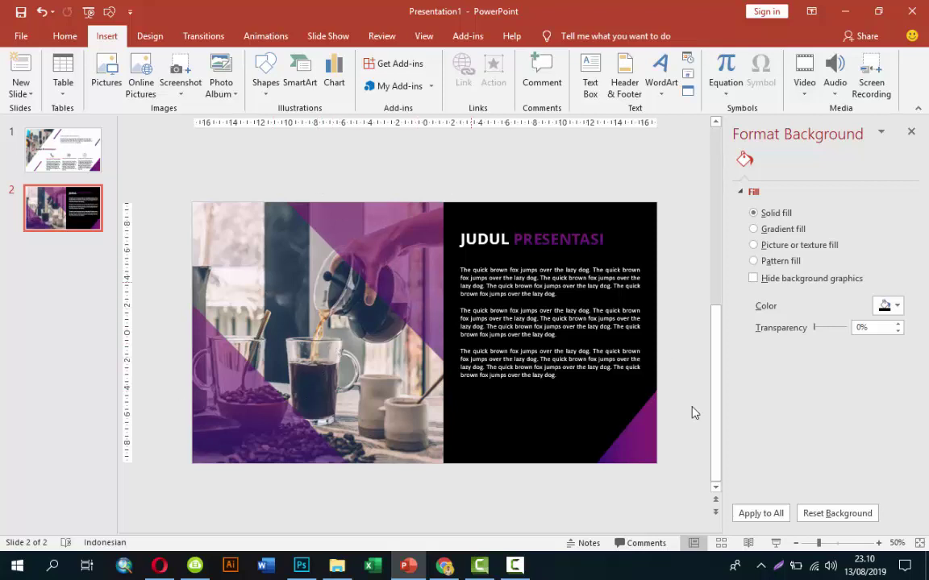
# Preview slide 2, then add a new slide 3 with its placeholders deleted
pyautogui.click(777, 546)
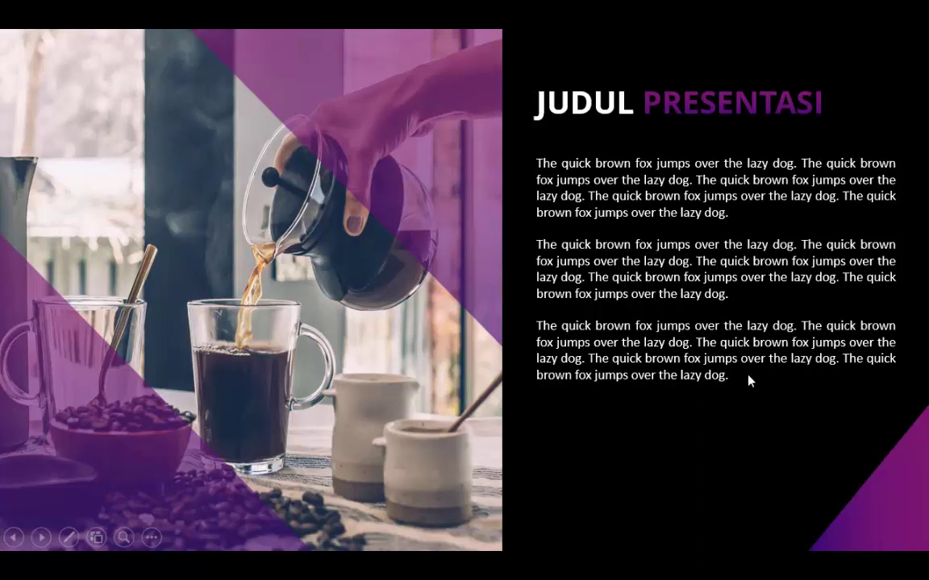
pyautogui.press('Escape')
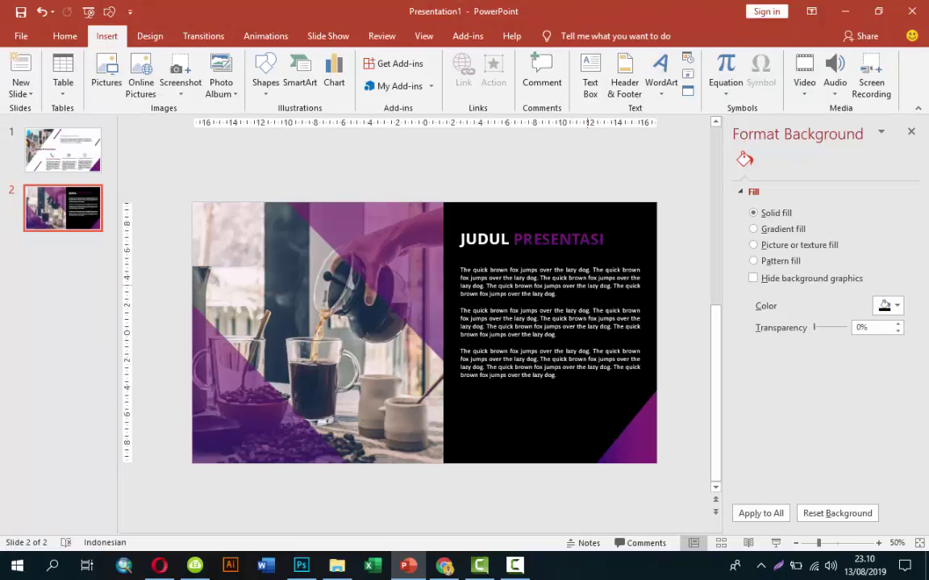
pyautogui.rightClick(58, 256)
pyautogui.click(70, 298)
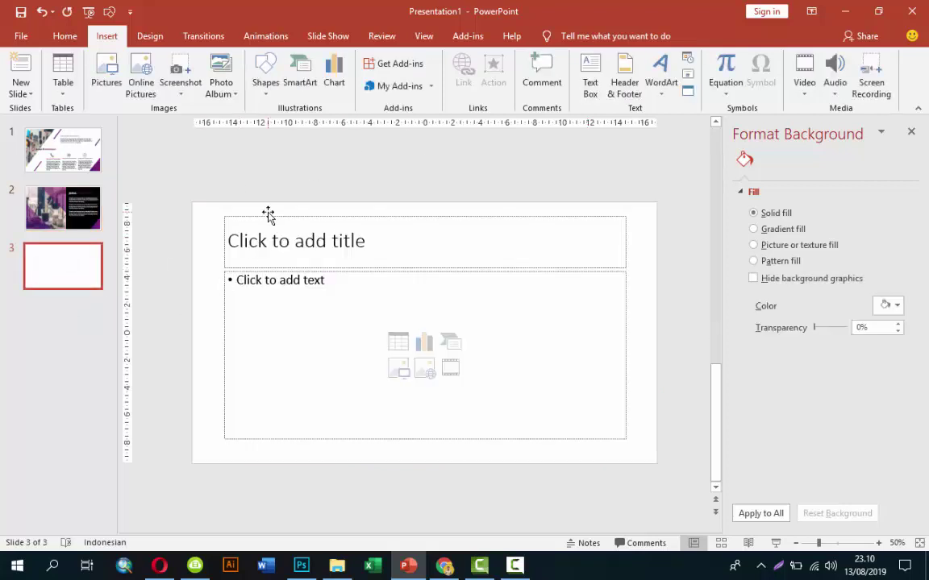
pyautogui.click(268, 214)
pyautogui.press('Delete')
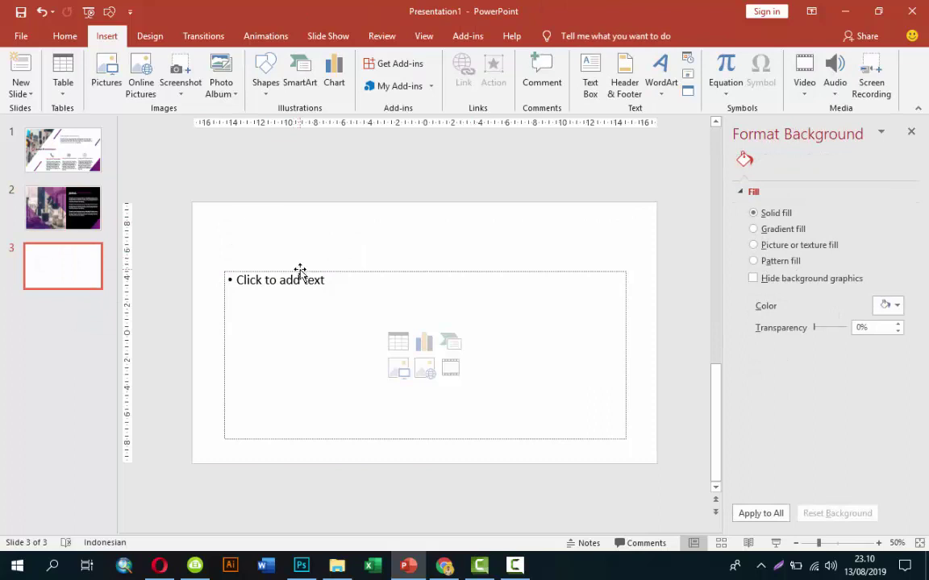
pyautogui.click(300, 269)
pyautogui.press('Delete')
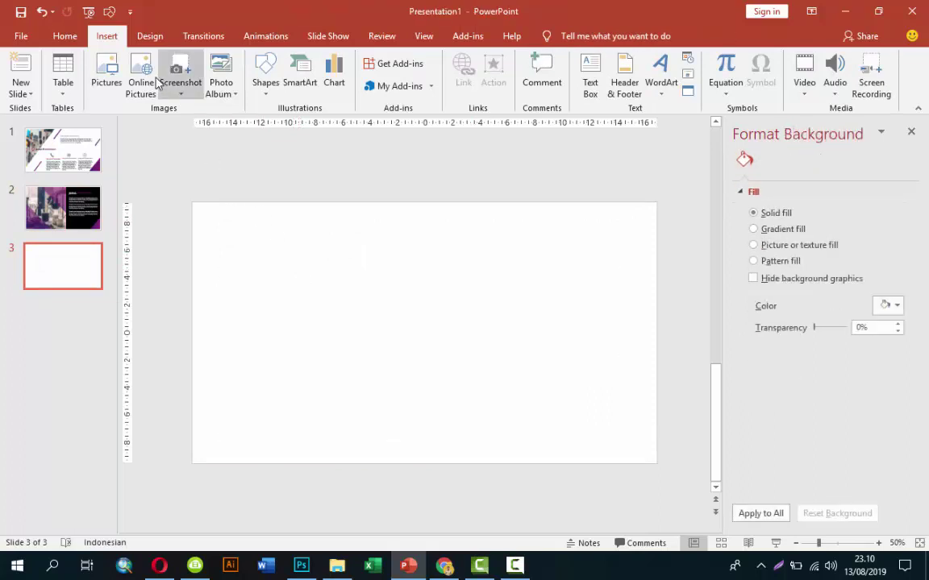
# Draw a wide rectangle and delete its top-left point to form a right triangle
pyautogui.click(266, 81)
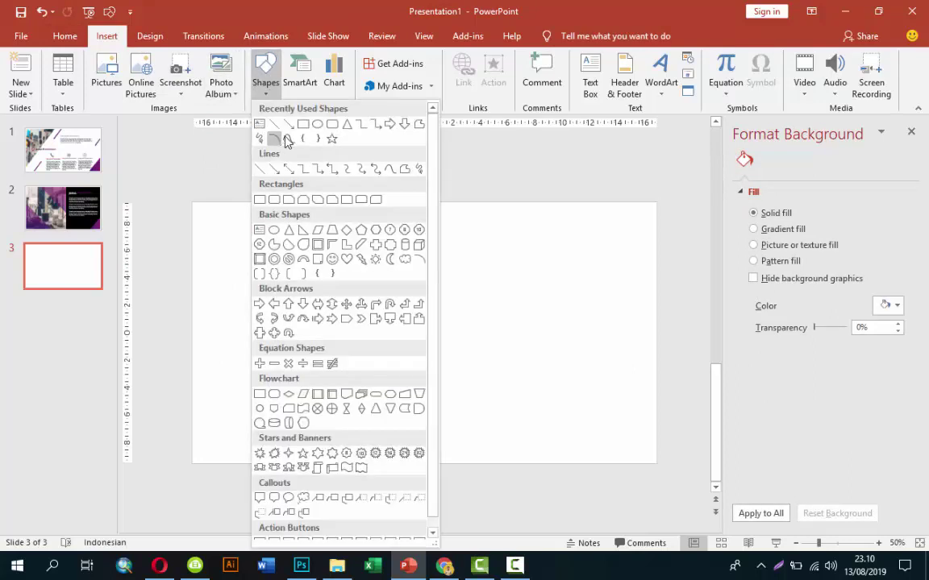
pyautogui.click(274, 123)
pyautogui.moveTo(267, 282); pyautogui.dragTo(611, 352)
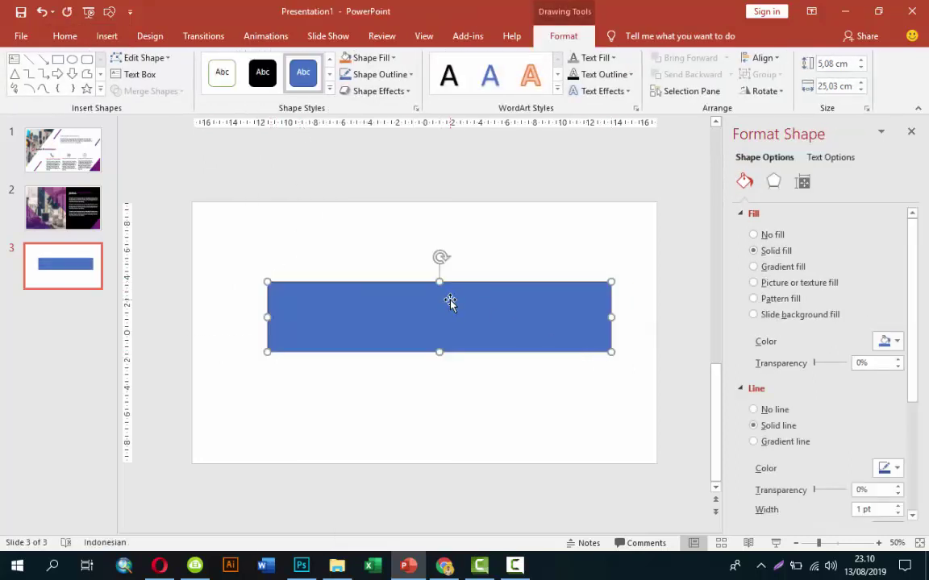
pyautogui.moveTo(615, 315); pyautogui.dragTo(574, 314)
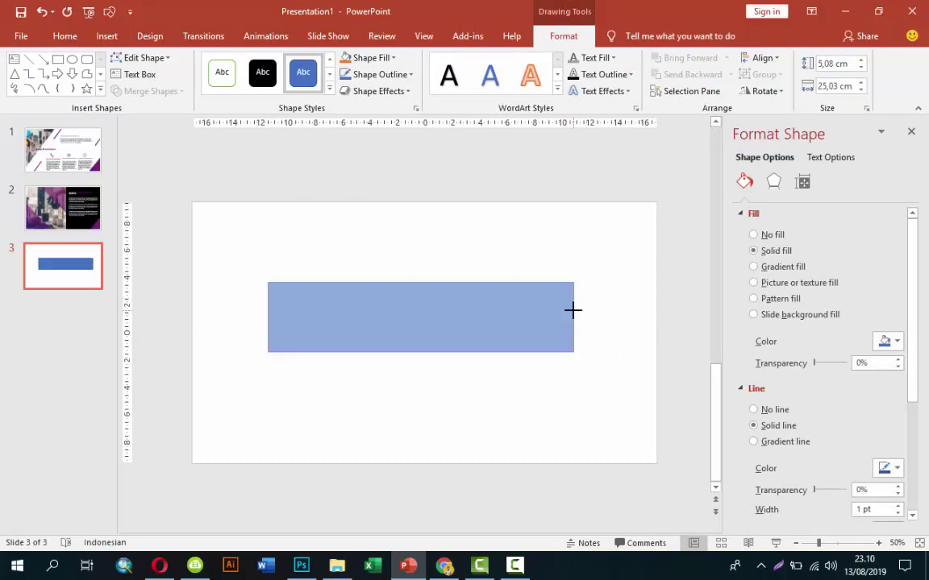
pyautogui.moveTo(267, 317); pyautogui.dragTo(274, 319)
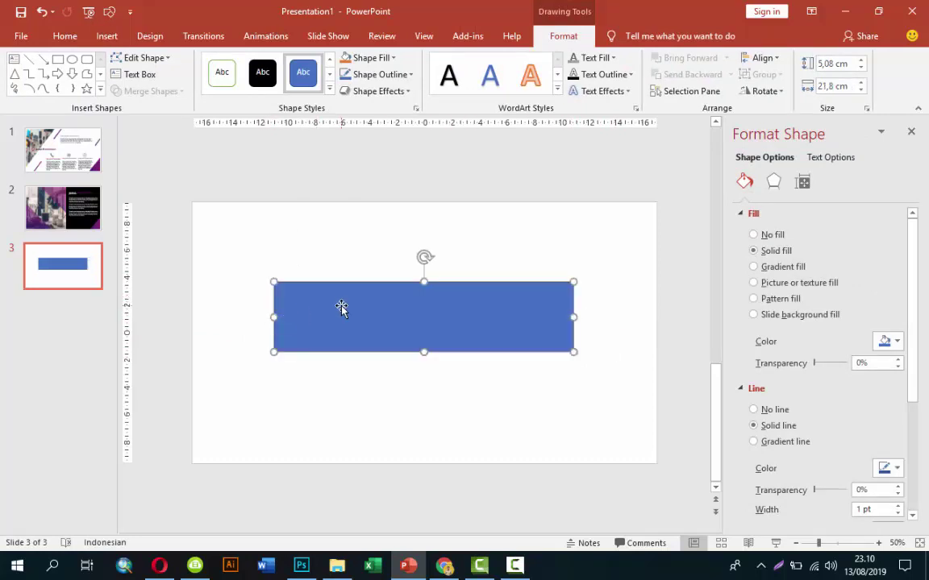
pyautogui.rightClick(342, 308)
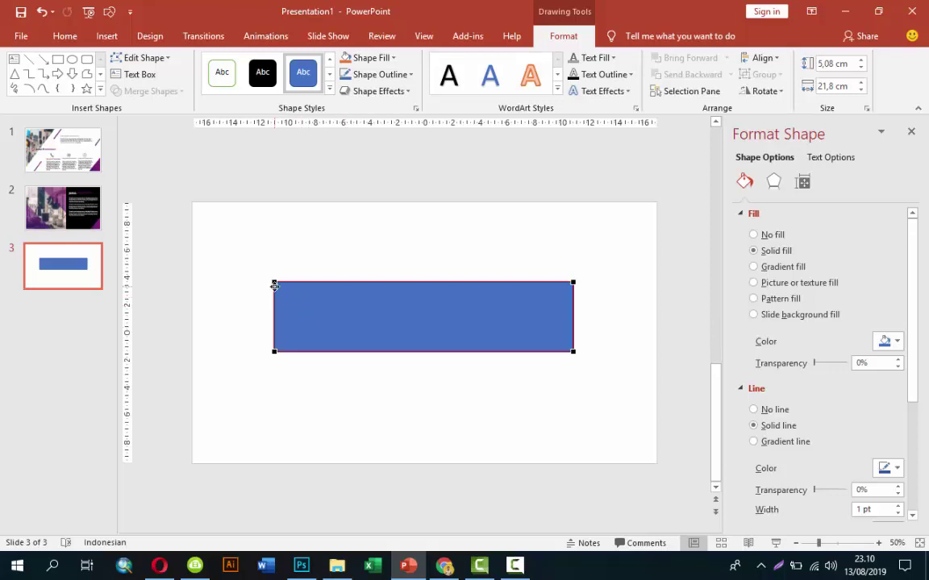
pyautogui.rightClick(275, 284)
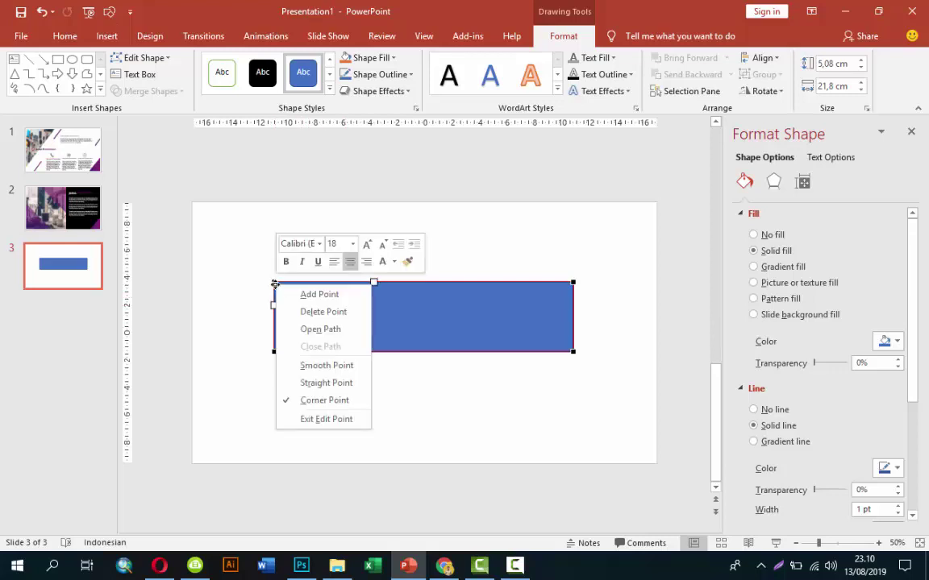
pyautogui.click(314, 311)
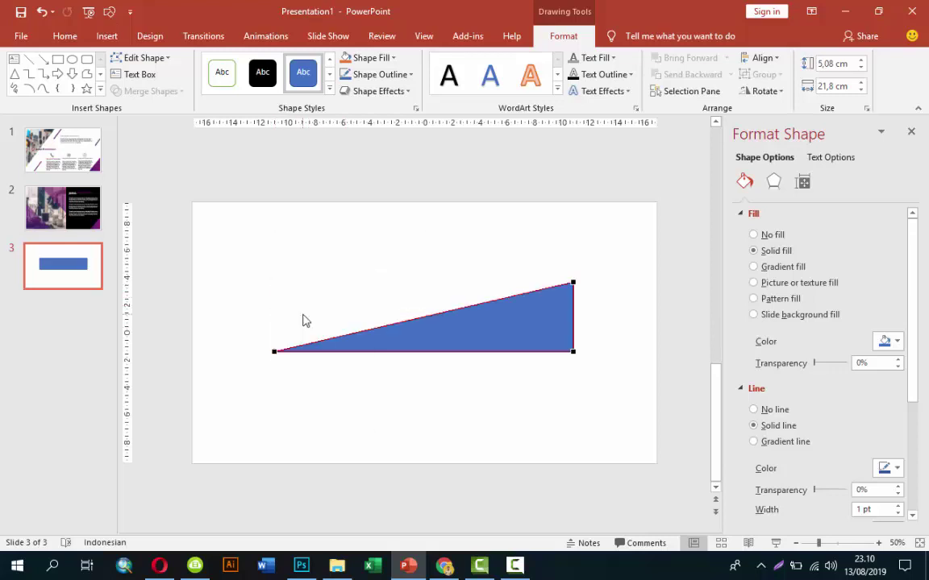
# Remove the triangle's outline and give it a diagonal purple linear gradient
pyautogui.click(769, 411)
pyautogui.click(558, 418)
pyautogui.click(524, 345)
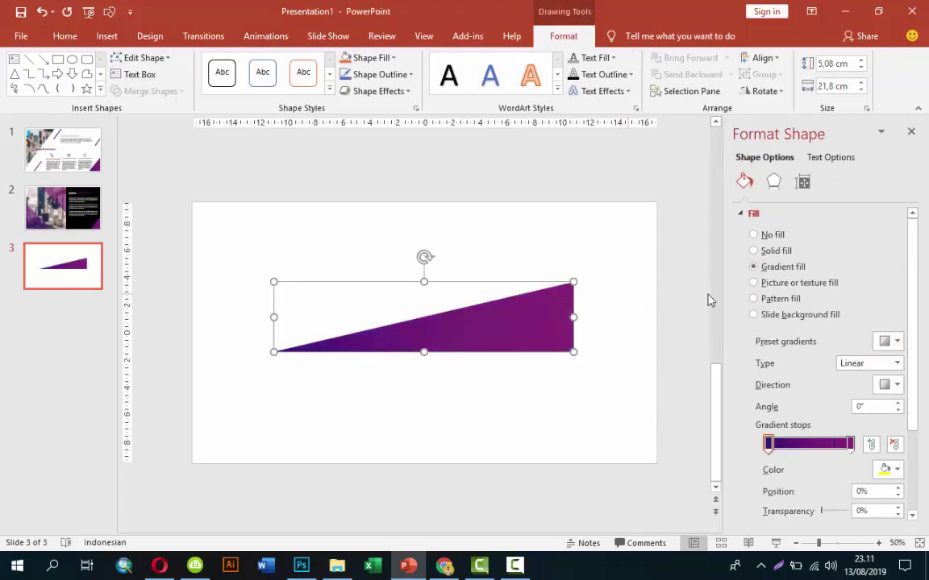
pyautogui.click(890, 384)
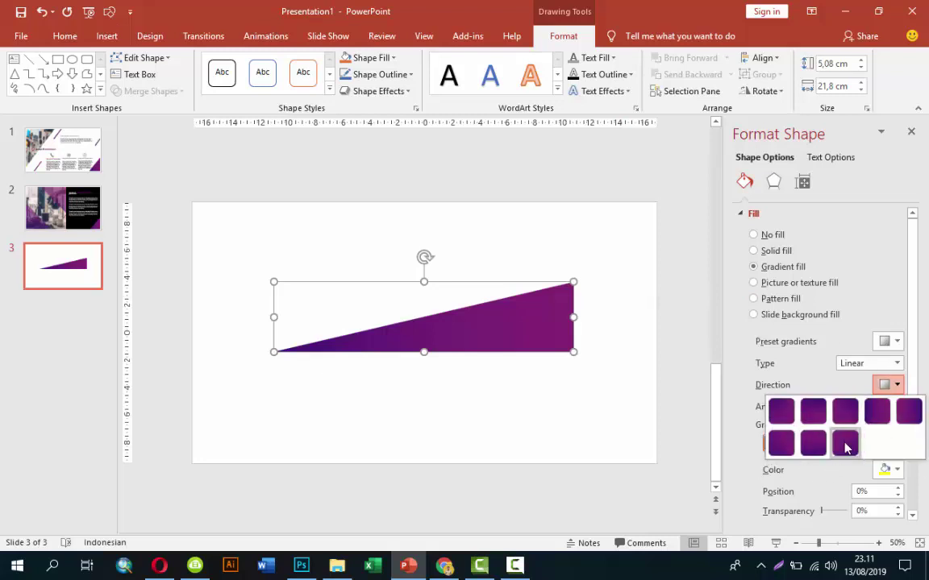
pyautogui.click(845, 443)
pyautogui.click(650, 291)
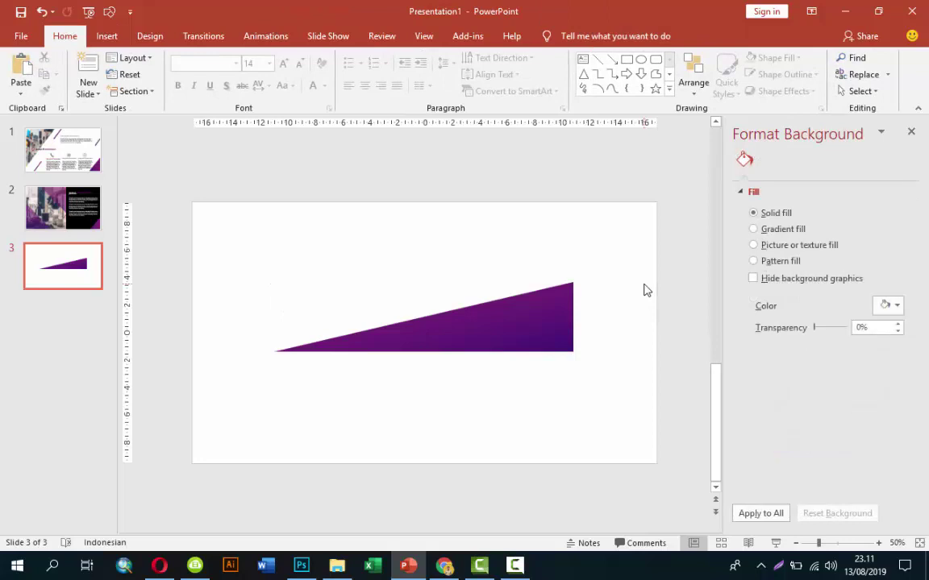
# Draw a tall rectangle, tilt it into a bar, and stretch it across the purple wedge
pyautogui.click(106, 35)
pyautogui.click(268, 93)
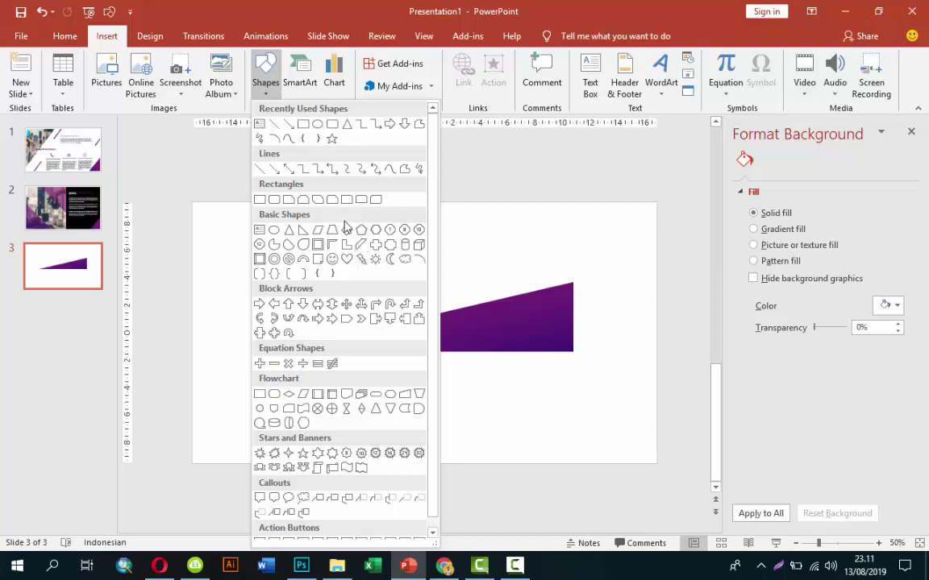
pyautogui.click(259, 199)
pyautogui.moveTo(274, 212); pyautogui.dragTo(339, 412)
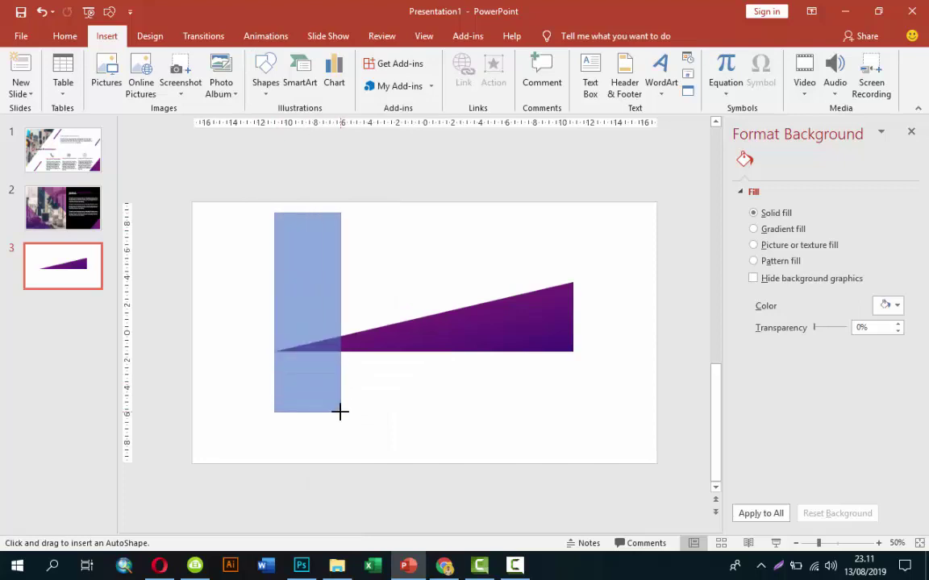
pyautogui.moveTo(307, 186); pyautogui.dragTo(413, 219)
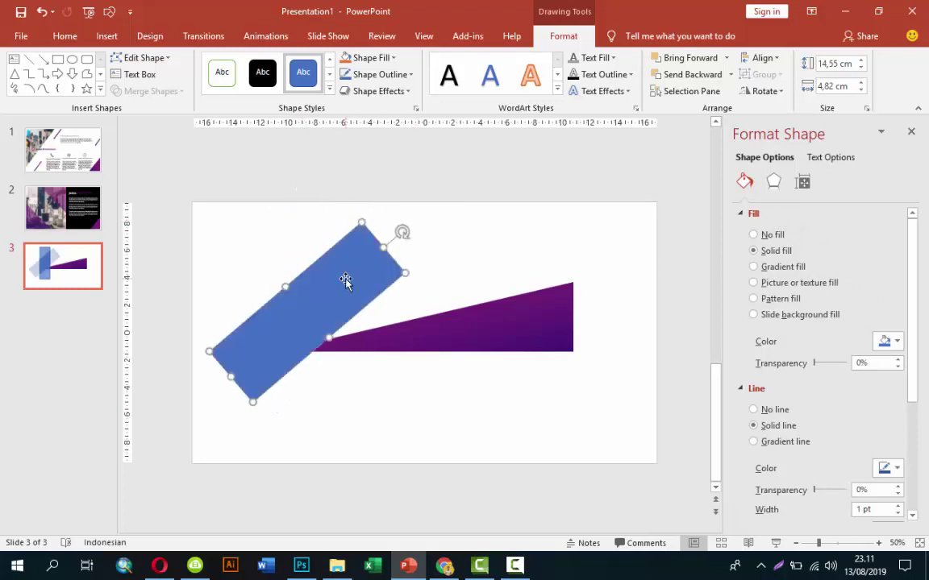
pyautogui.moveTo(345, 279); pyautogui.dragTo(393, 290)
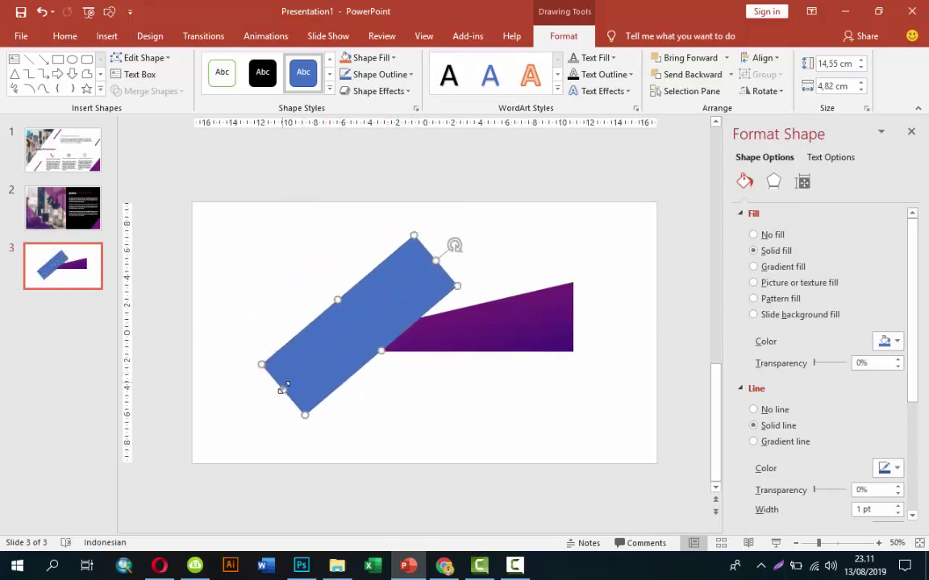
pyautogui.moveTo(282, 390); pyautogui.dragTo(254, 400)
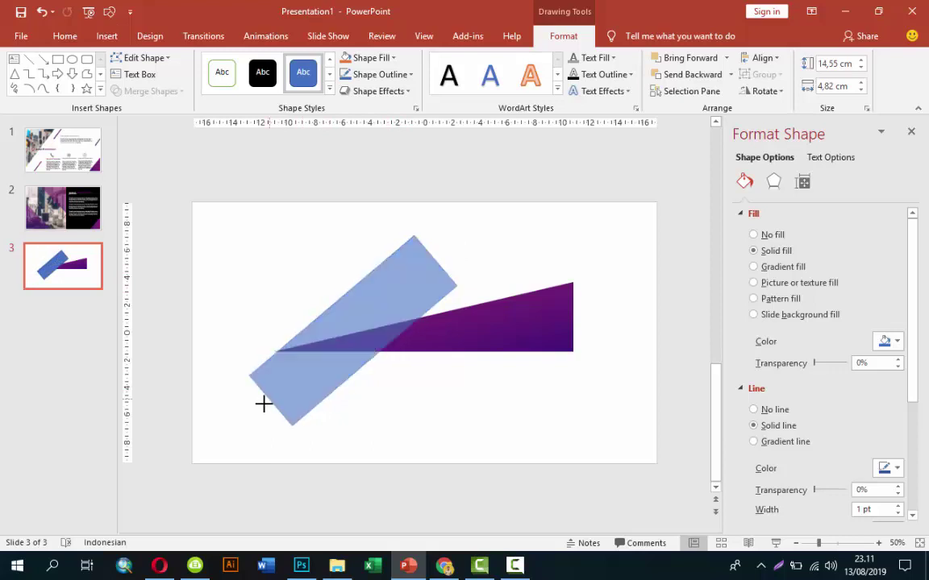
pyautogui.click(335, 341)
pyautogui.moveTo(438, 244); pyautogui.dragTo(443, 235)
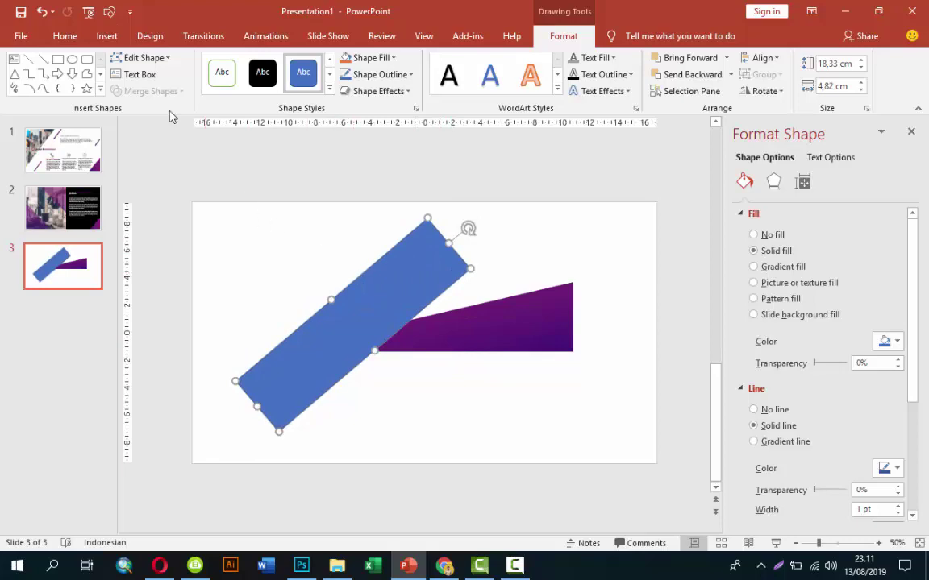
# Draw two rectangles covering the bar's upper-right and lower-left ends
pyautogui.click(106, 36)
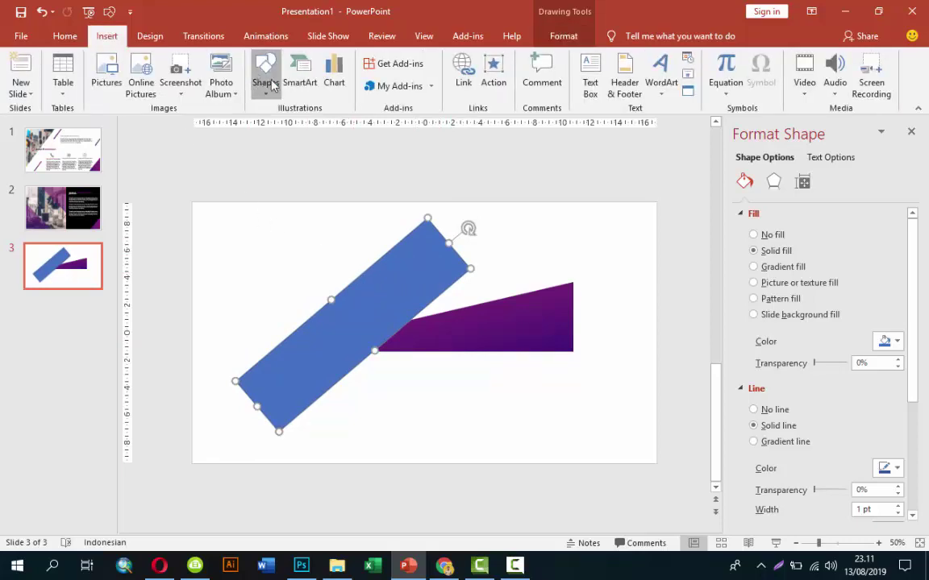
pyautogui.click(266, 77)
pyautogui.click(274, 119)
pyautogui.moveTo(413, 177); pyautogui.dragTo(516, 358)
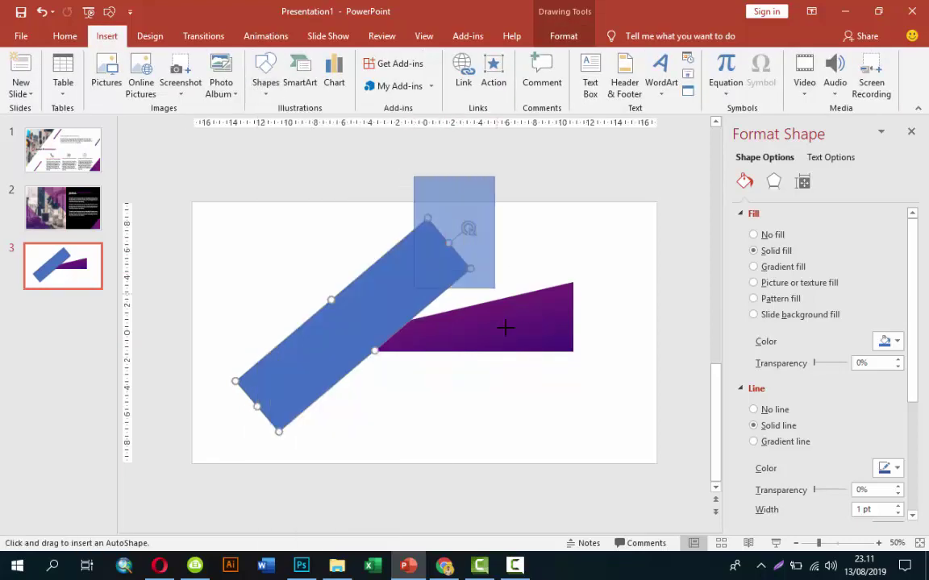
pyautogui.moveTo(475, 305)
pyautogui.mouseDown()
pyautogui.moveTo(482, 307)
pyautogui.moveTo(253, 392)
pyautogui.mouseUp()
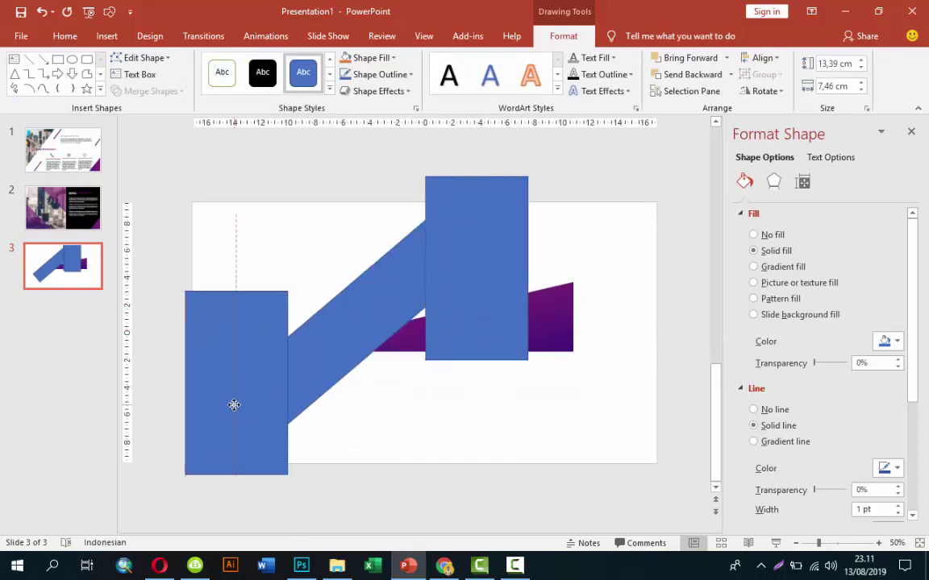
# Subtract the right rectangle to cut the bar's upper end square, then select bar and left rectangle
pyautogui.click(346, 291)
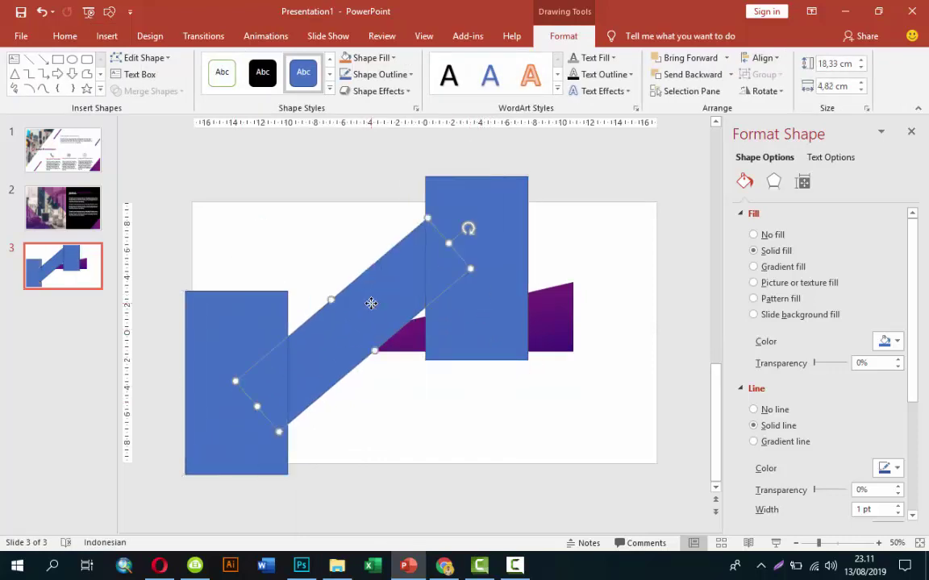
pyautogui.keyDown('shift'); pyautogui.click(491, 199); pyautogui.keyUp('shift')
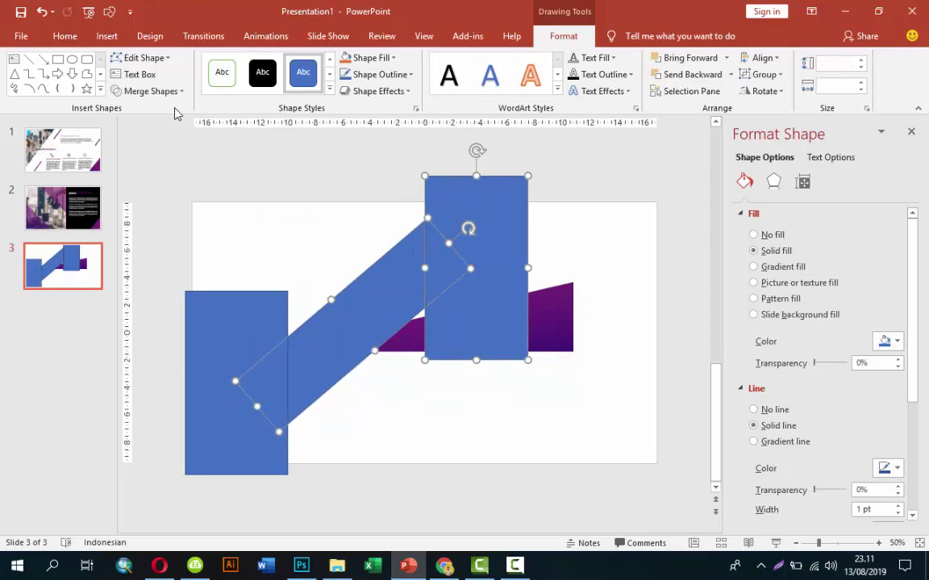
pyautogui.click(148, 91)
pyautogui.click(143, 165)
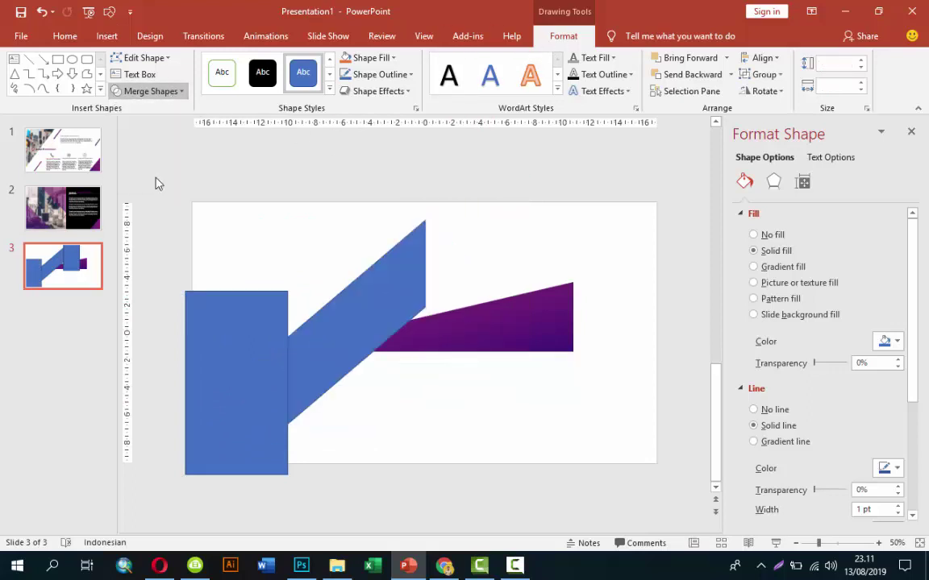
pyautogui.click(313, 242)
pyautogui.click(329, 308)
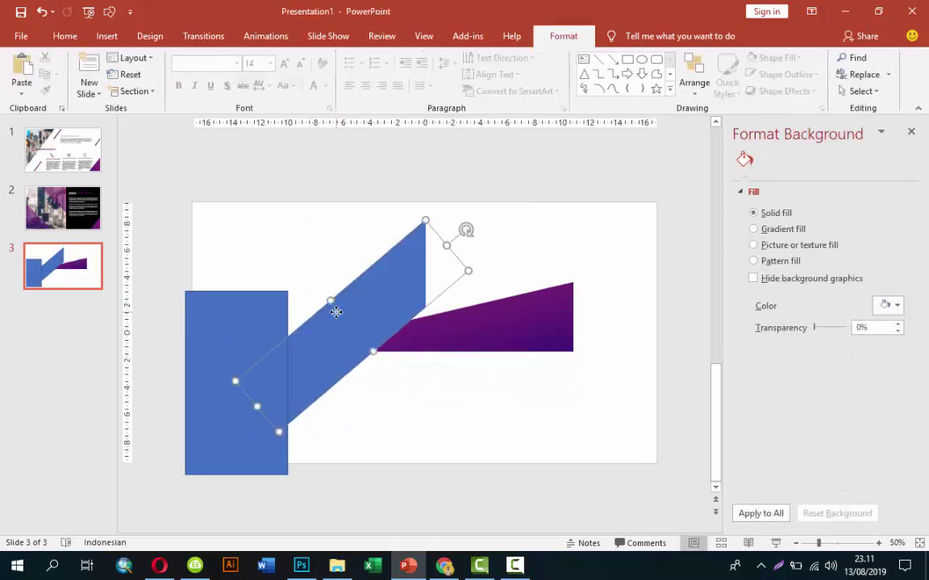
pyautogui.keyDown('shift'); pyautogui.click(270, 314); pyautogui.keyUp('shift')
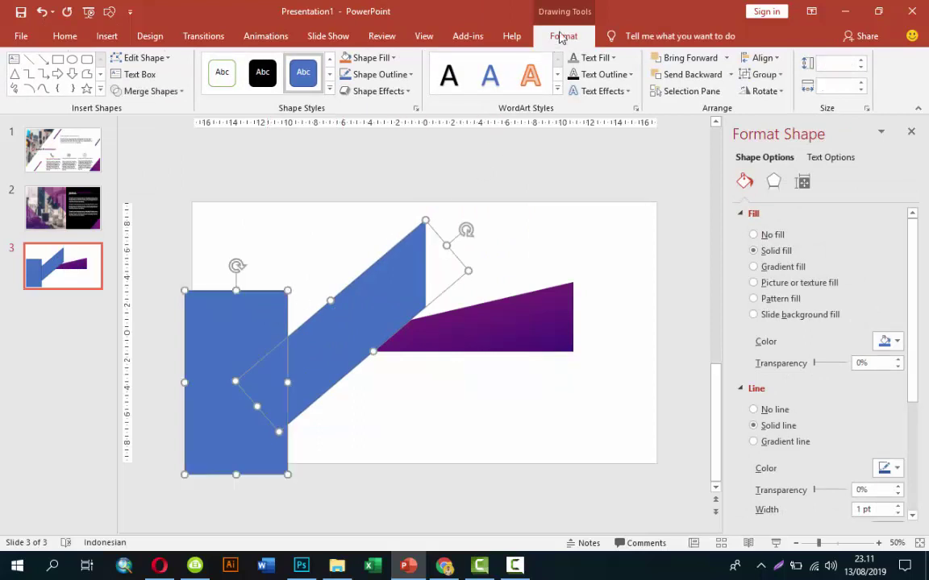
# Subtract the left rectangle from the bar, leaving a slanted blue parallelogram
pyautogui.click(145, 91)
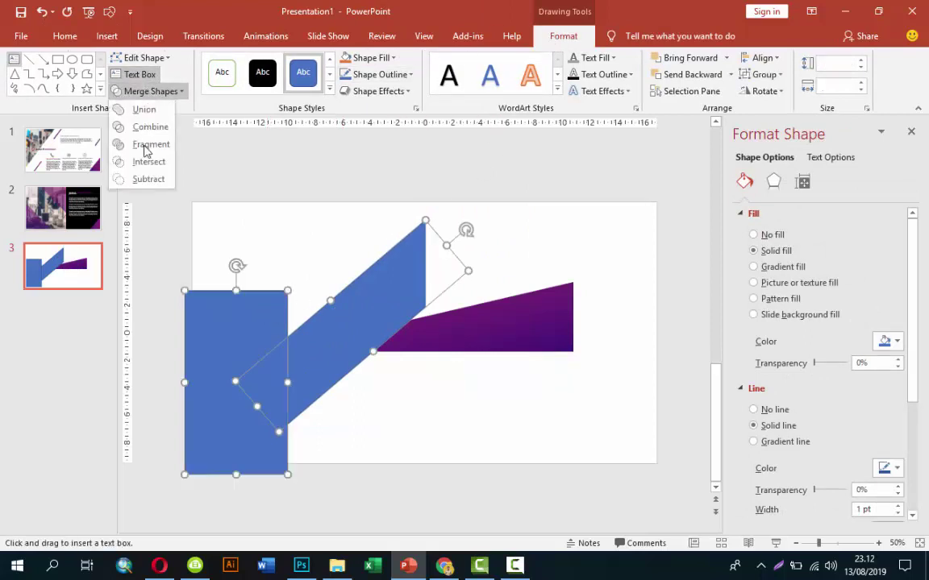
pyautogui.click(145, 179)
pyautogui.click(270, 259)
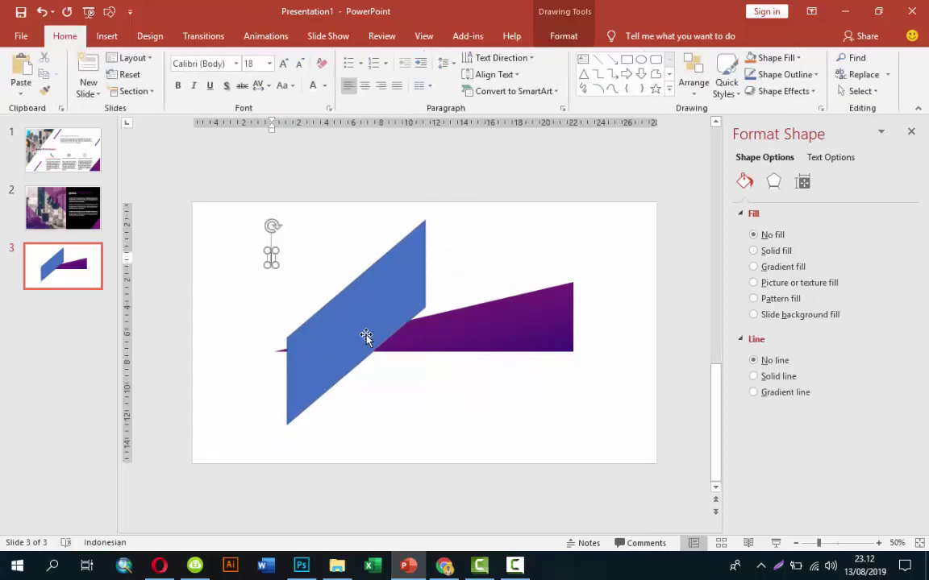
pyautogui.click(355, 335)
pyautogui.click(280, 251)
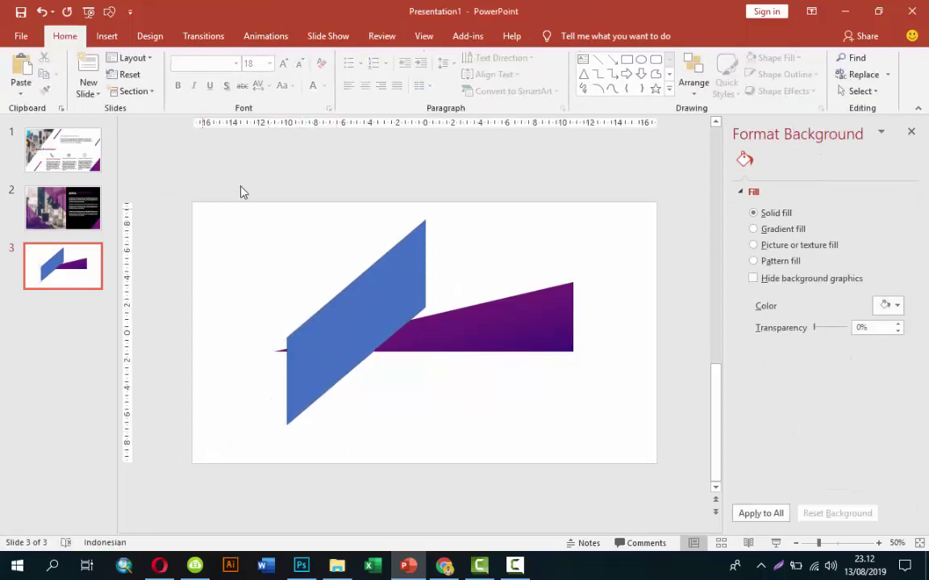
# Duplicate the parallelogram to its right and align both at the same height
pyautogui.moveTo(363, 311)
pyautogui.mouseDown()
pyautogui.moveTo(359, 303)
pyautogui.moveTo(508, 302)
pyautogui.mouseUp()
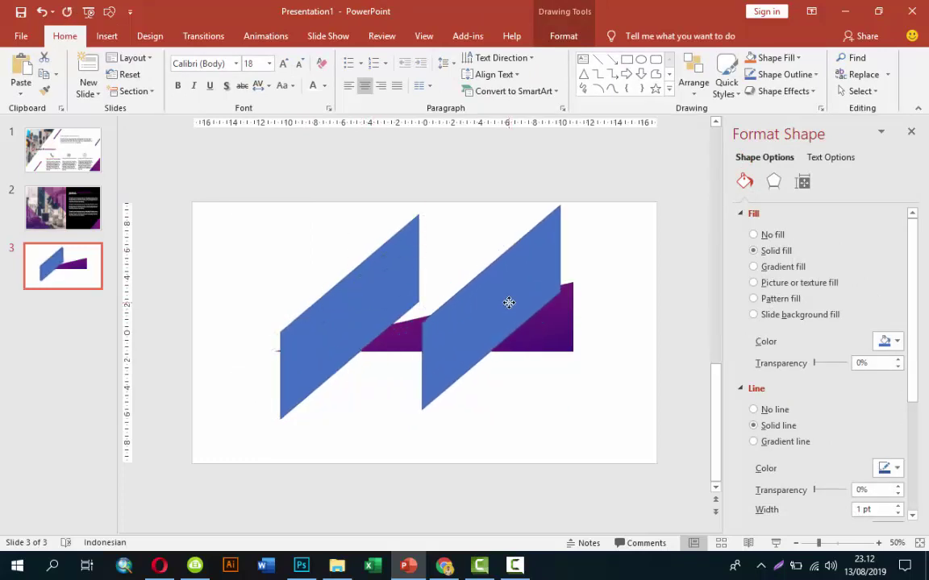
pyautogui.keyDown('ctrl'); pyautogui.moveTo(508, 302); pyautogui.dragTo(497, 315); pyautogui.keyUp('ctrl')
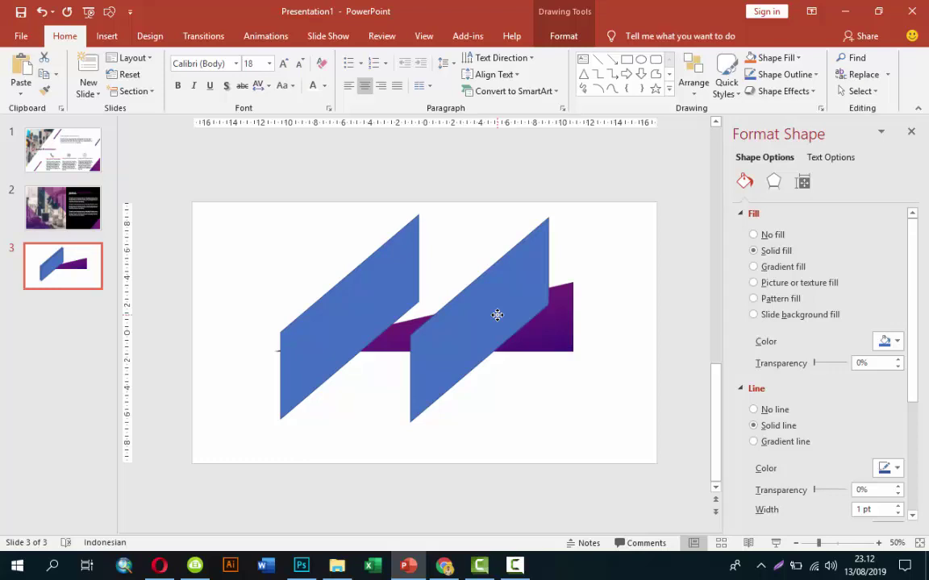
pyautogui.moveTo(387, 302); pyautogui.dragTo(383, 318)
pyautogui.moveTo(497, 319); pyautogui.dragTo(489, 329)
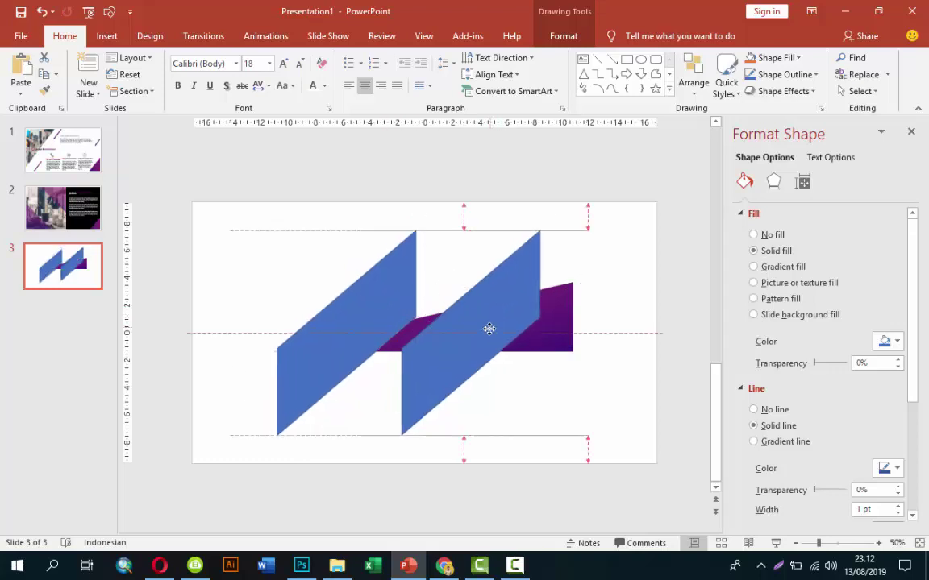
# Shift the purple wedge down-left and set the right parallelogram to No line
pyautogui.click(562, 331)
pyautogui.moveTo(555, 336); pyautogui.dragTo(536, 346)
pyautogui.click(508, 338)
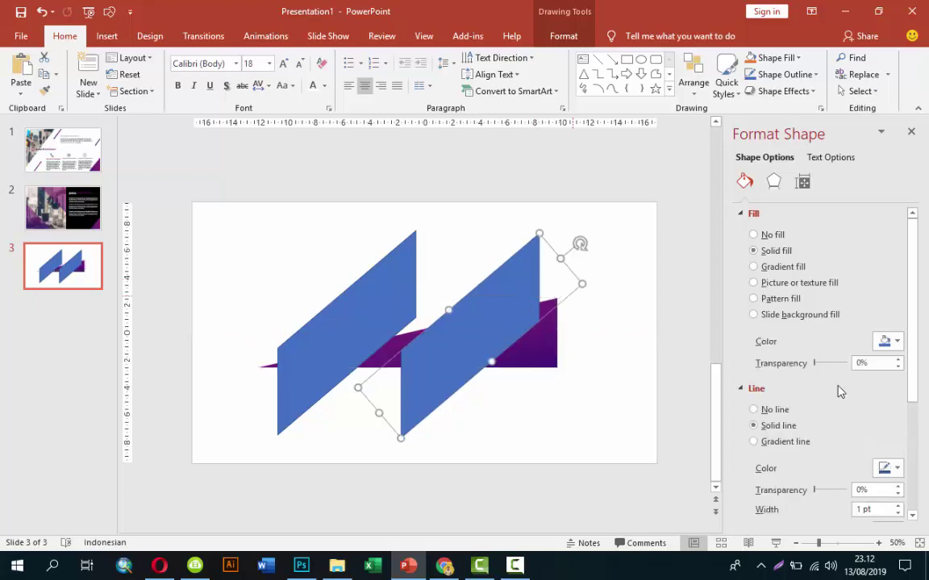
pyautogui.click(786, 412)
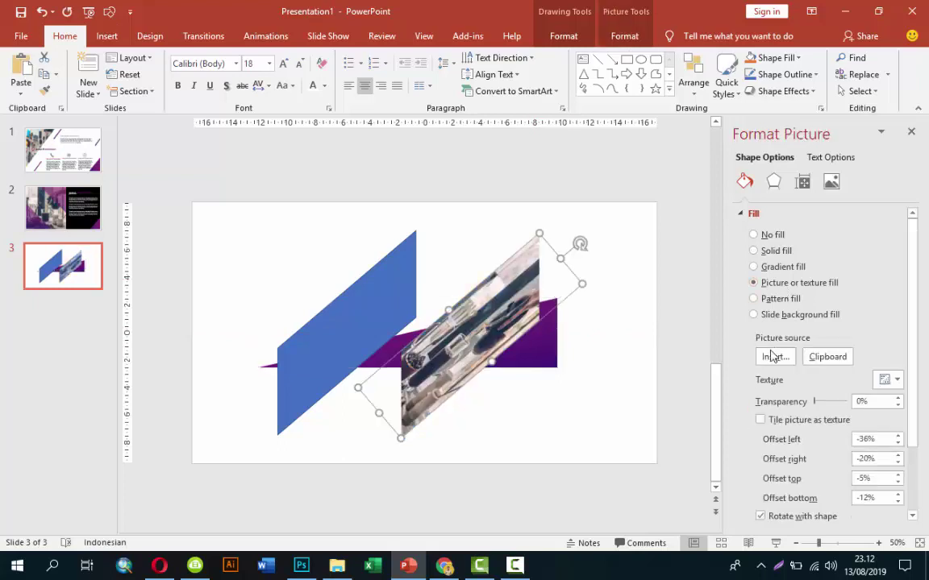
# Fill the right parallelogram with the aerial photo from the CITY folder, unchecking Rotate with shape
pyautogui.click(774, 356)
pyautogui.click(357, 205)
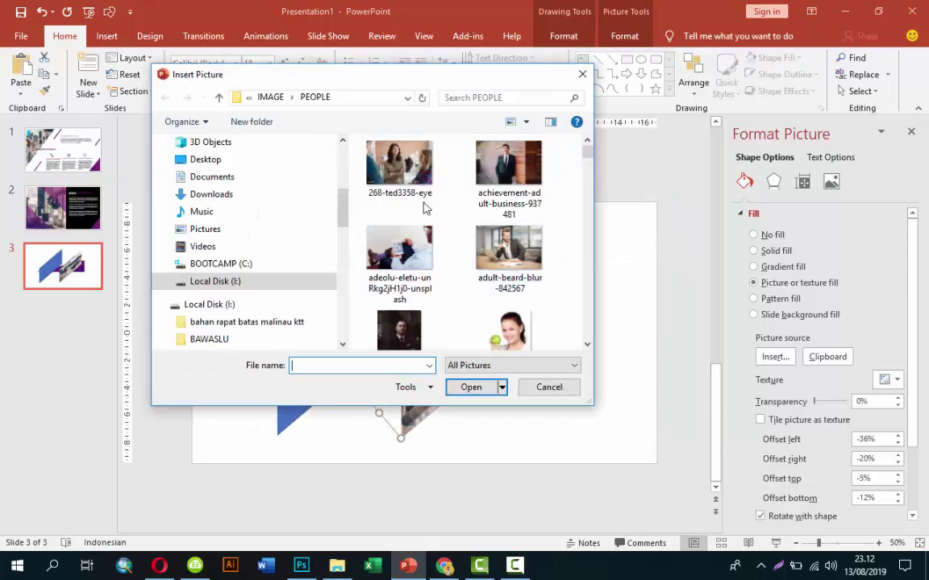
pyautogui.click(270, 96)
pyautogui.scroll(1, 516, 234)
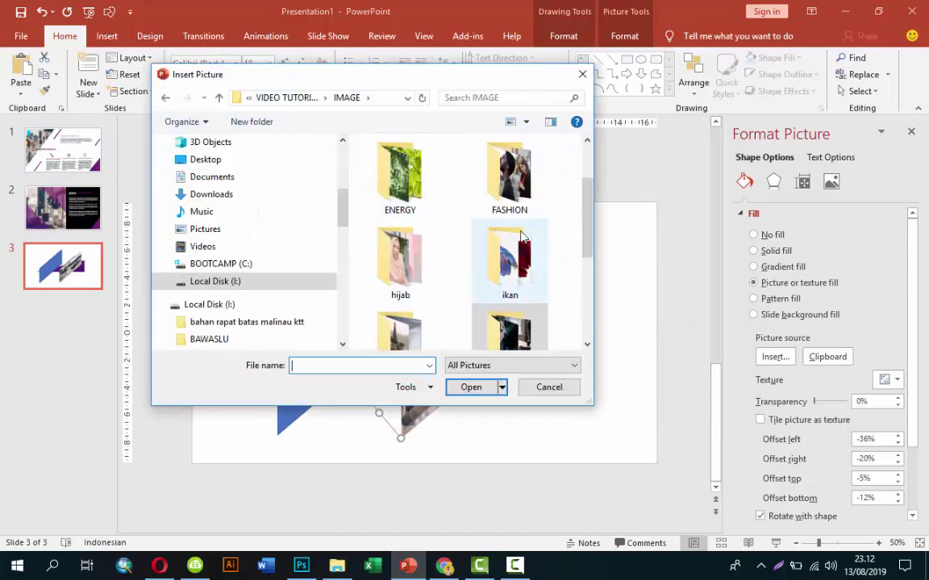
pyautogui.scroll(1, 521, 236)
pyautogui.doubleClick(399, 173)
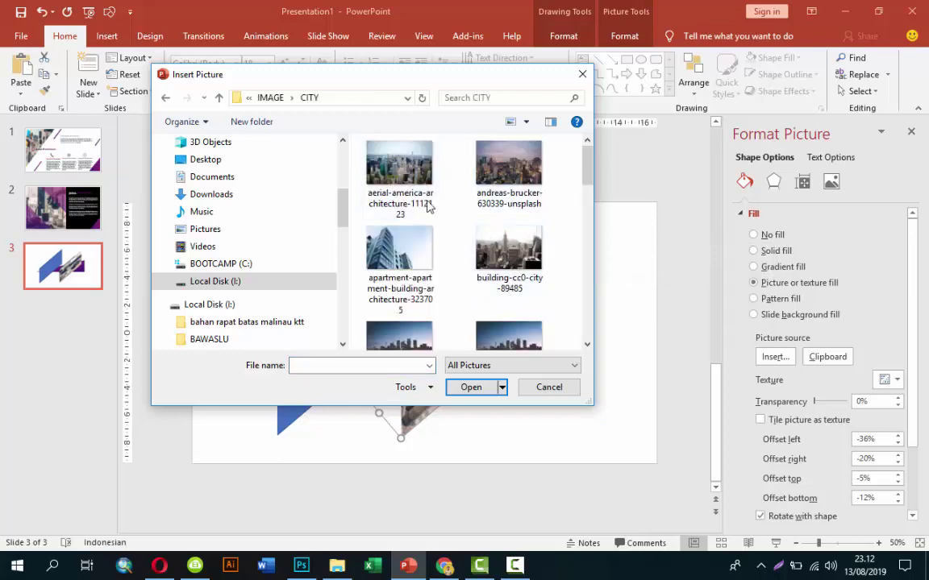
pyautogui.click(429, 208)
pyautogui.click(471, 388)
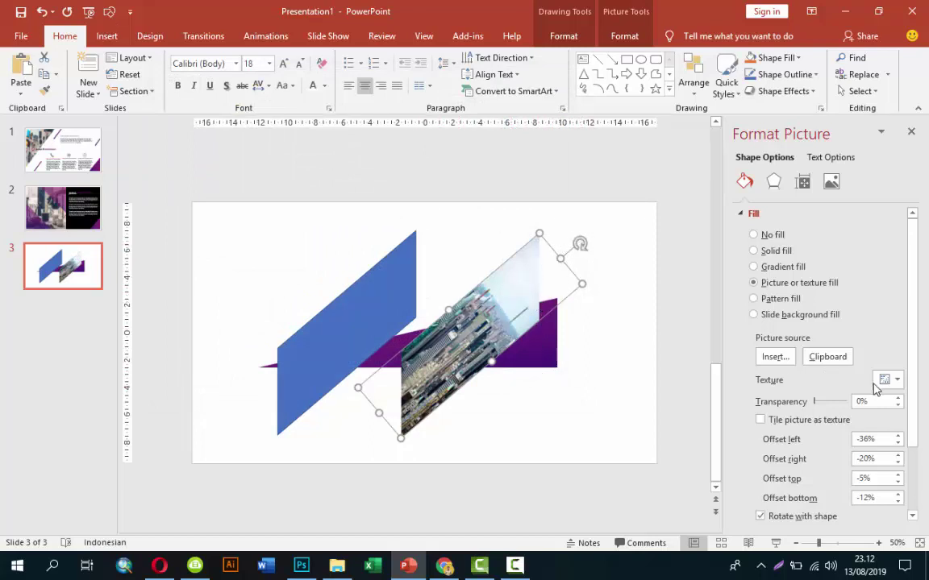
pyautogui.scroll(-3, 912, 290)
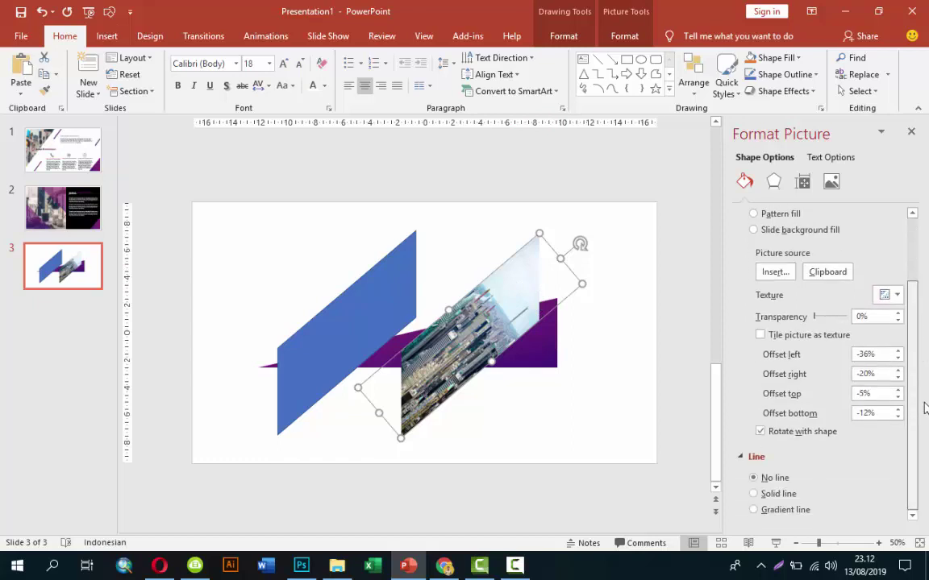
pyautogui.click(760, 433)
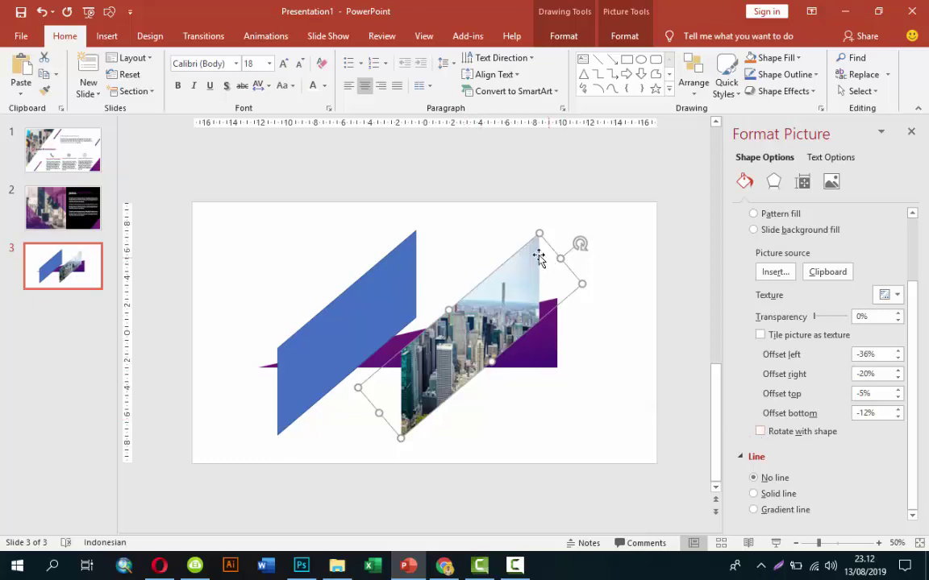
pyautogui.click(615, 251)
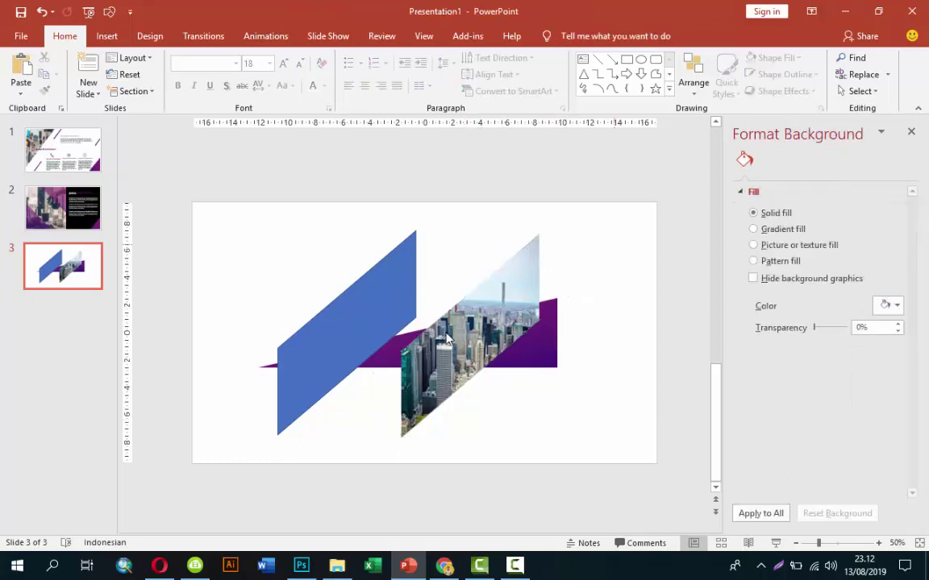
# Keep the left parallelogram's city photo upright by unchecking Rotate with shape
pyautogui.click(382, 305)
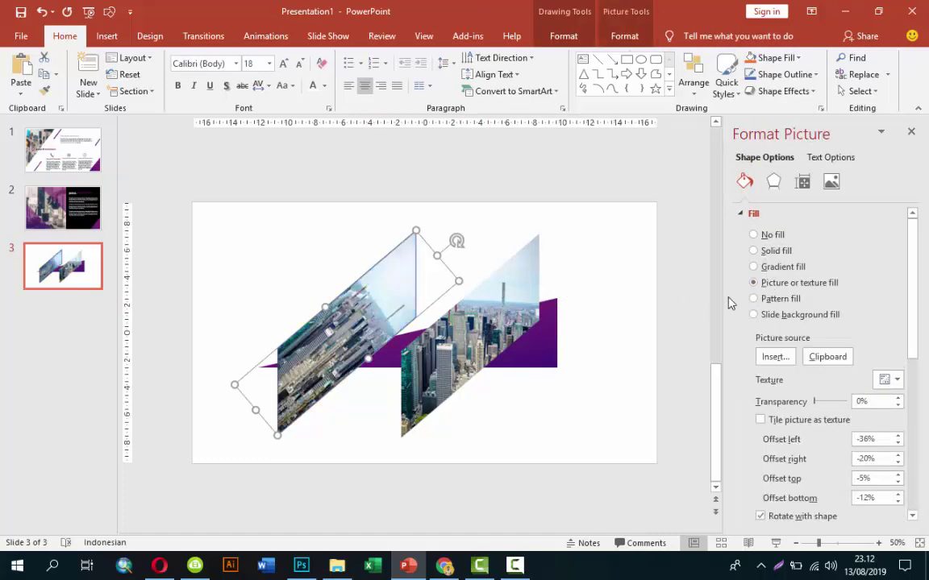
pyautogui.scroll(-5, 912, 363)
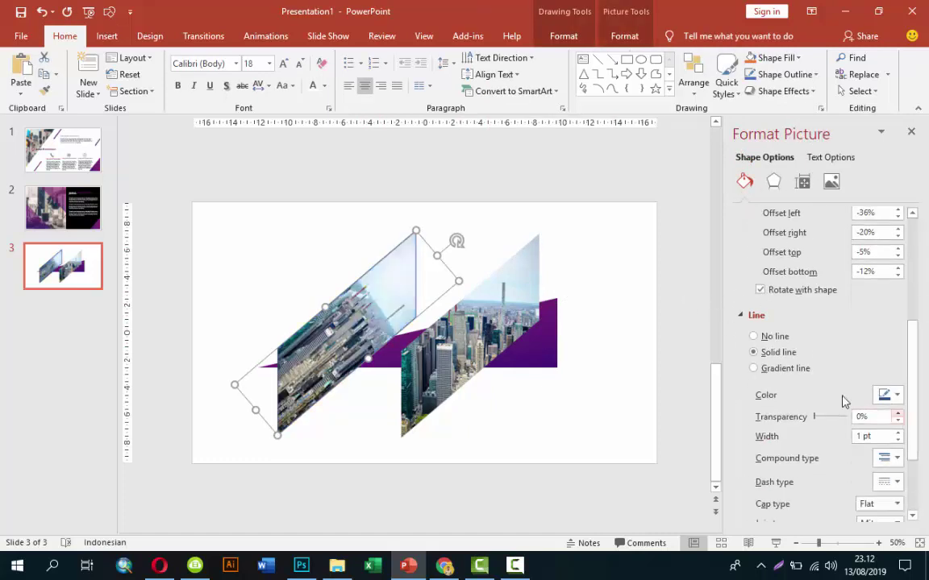
pyautogui.click(760, 291)
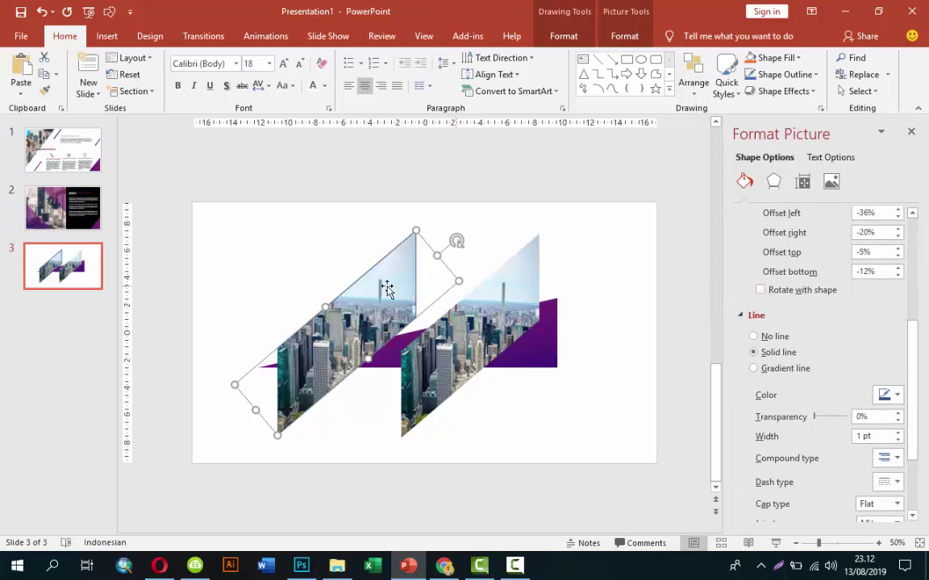
pyautogui.click(394, 215)
pyautogui.click(414, 273)
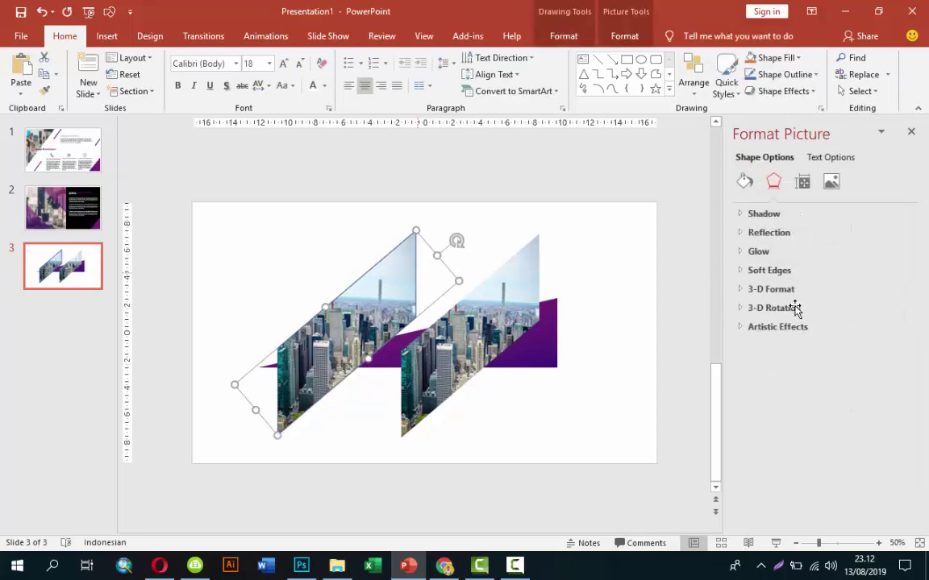
# Set the left photo parallelogram's line to No line, then switch to slide 2
pyautogui.click(744, 181)
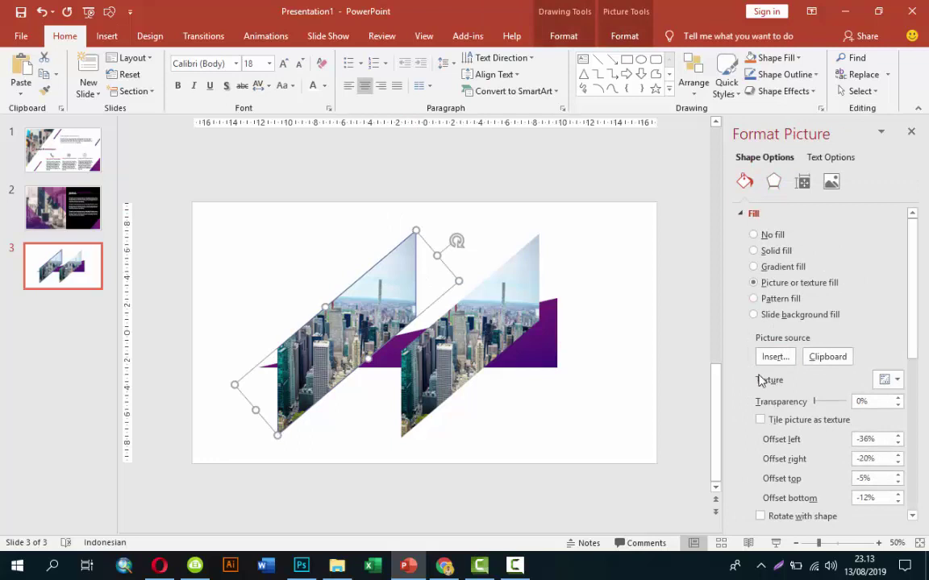
pyautogui.click(747, 214)
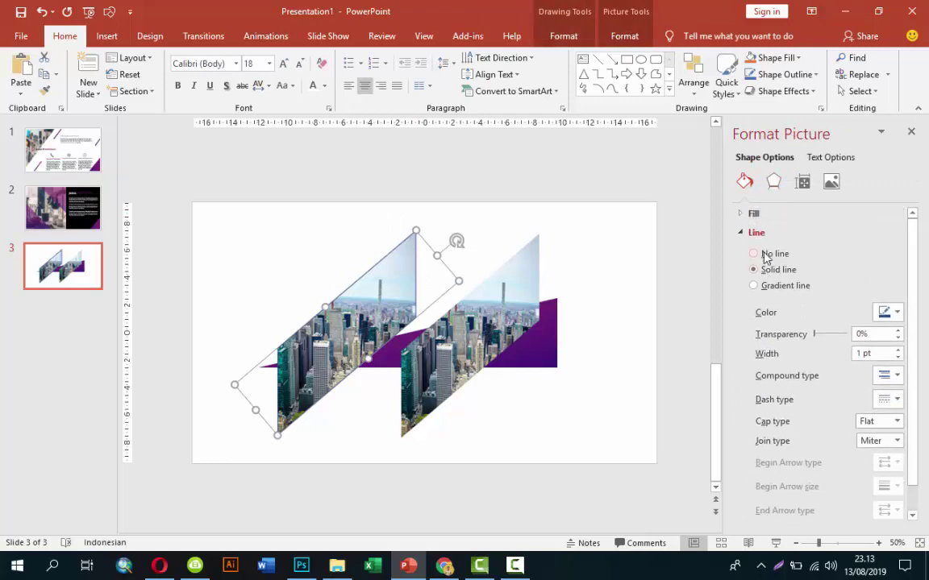
pyautogui.click(764, 254)
pyautogui.click(627, 268)
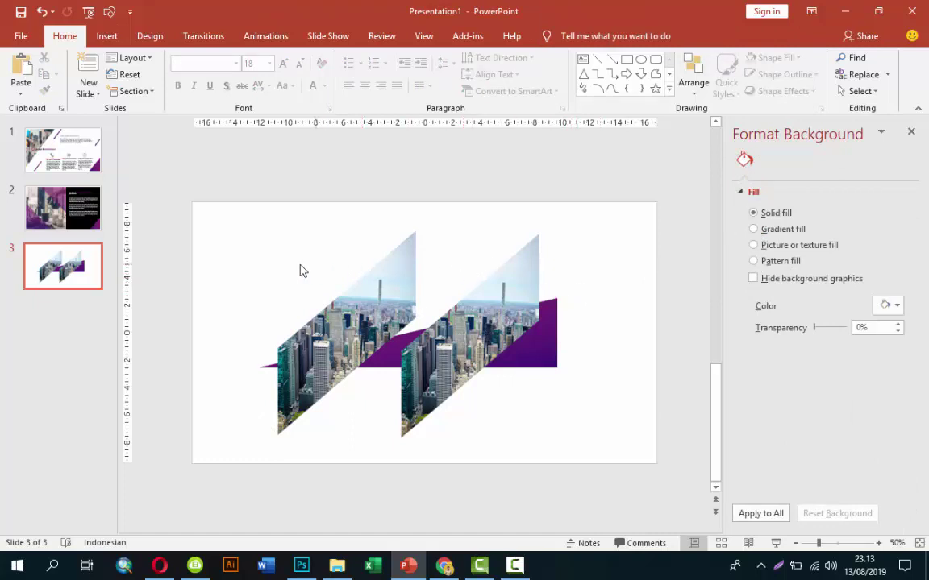
pyautogui.click(66, 192)
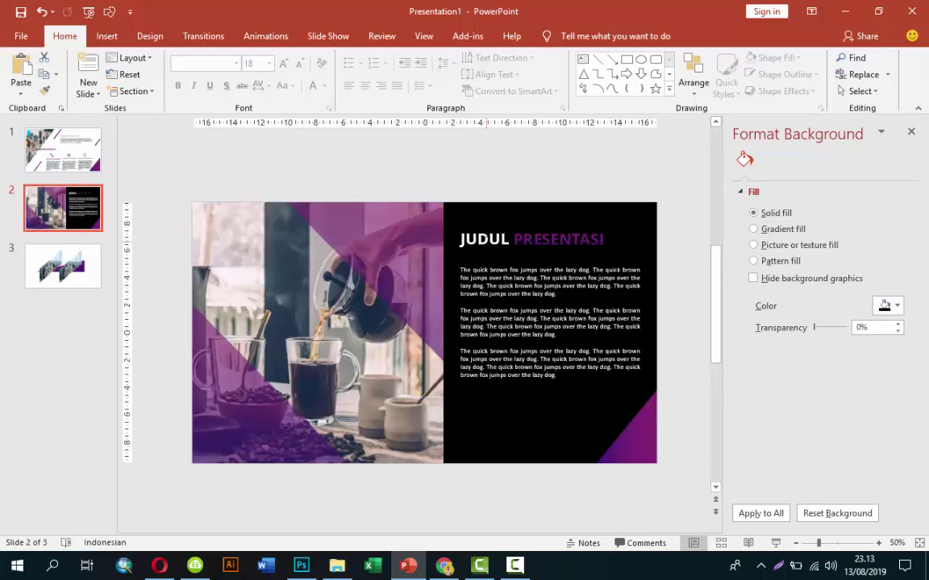
# Copy slide 2's title and body text boxes and paste them onto slide 3
pyautogui.keyDown('shift'); pyautogui.click(549, 238); pyautogui.keyUp('shift')
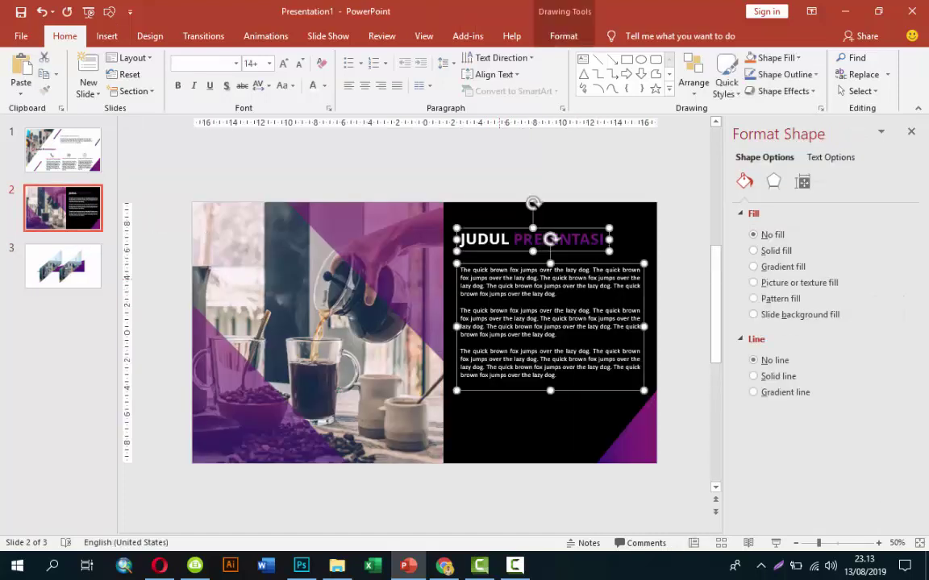
pyautogui.click(90, 275)
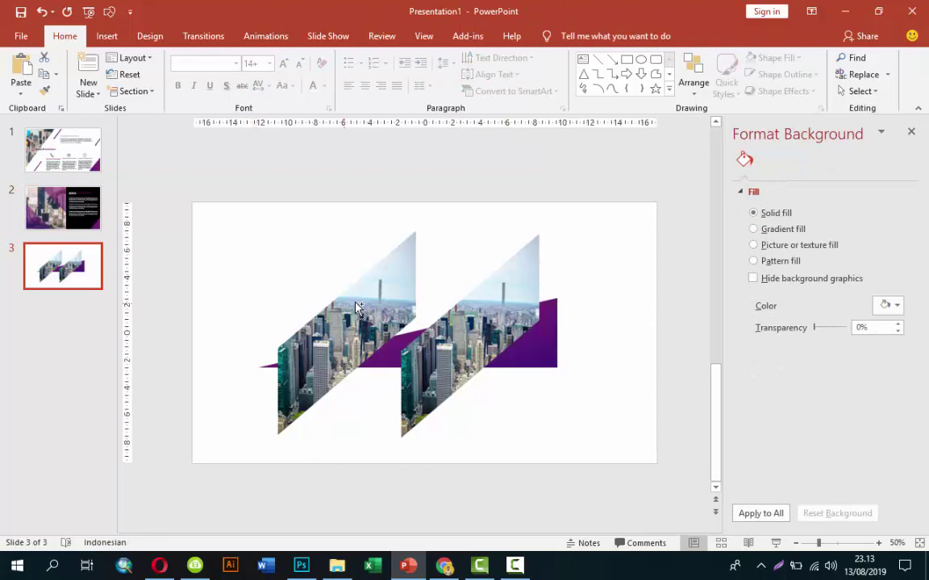
pyautogui.hotkey('ctrl', 'v')
pyautogui.click(566, 399)
# Move the JUDUL PRESENTASI title to the top-left and make the word JUDUL black
pyautogui.click(578, 309)
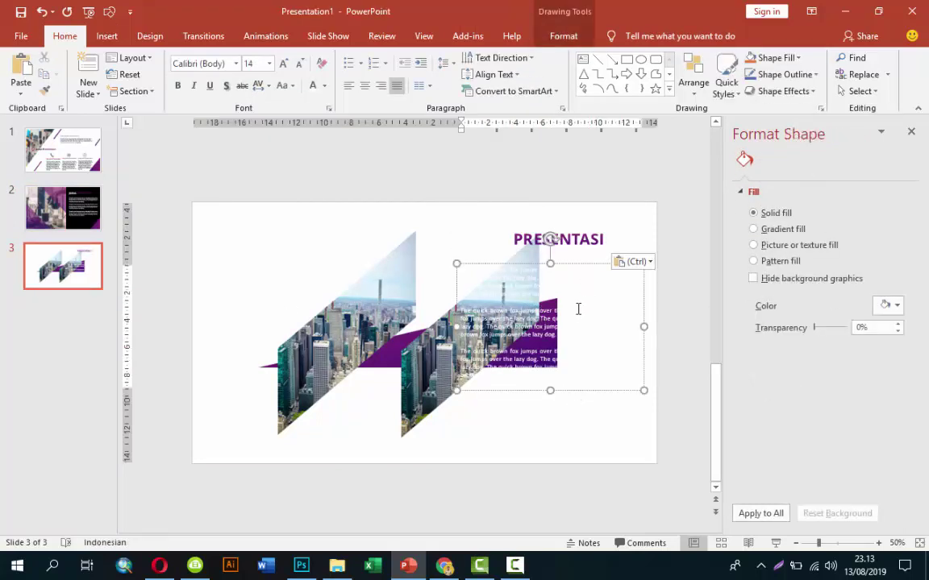
pyautogui.moveTo(574, 232); pyautogui.dragTo(374, 227)
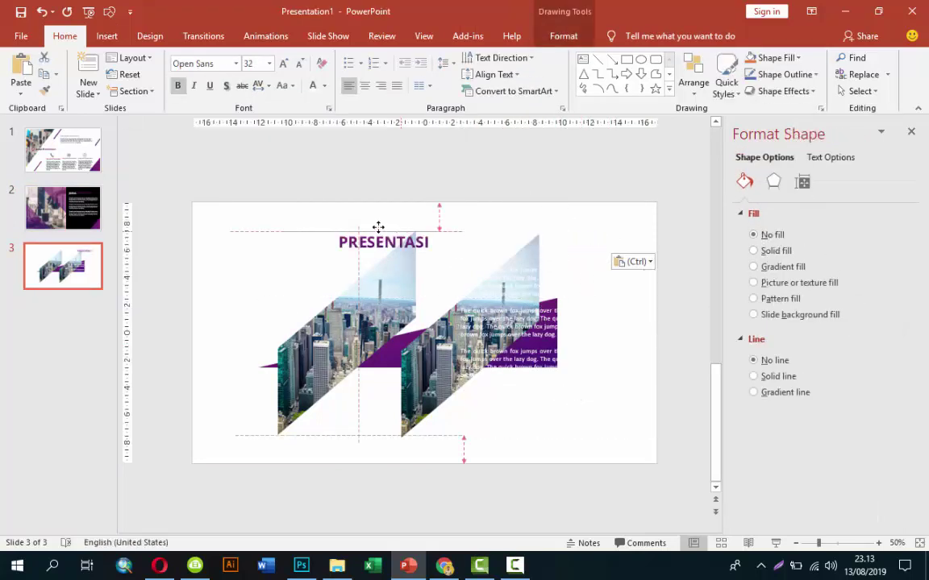
pyautogui.moveTo(314, 231); pyautogui.dragTo(238, 229)
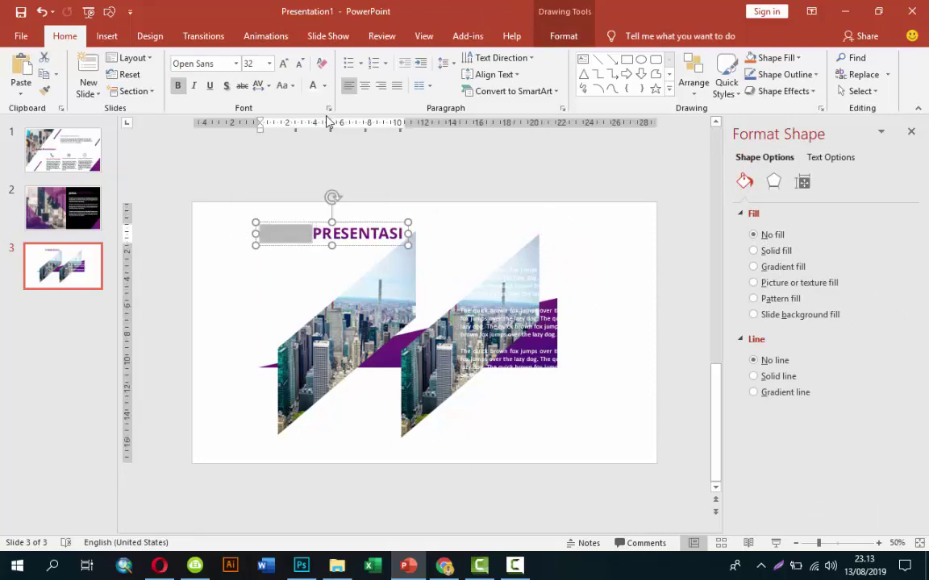
pyautogui.click(324, 85)
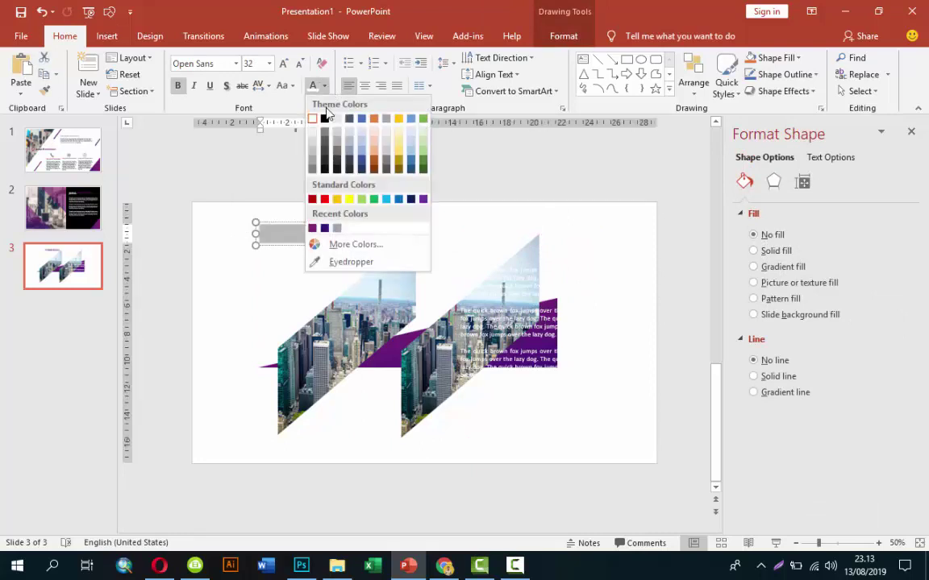
pyautogui.click(324, 159)
pyautogui.moveTo(344, 224); pyautogui.dragTo(302, 222)
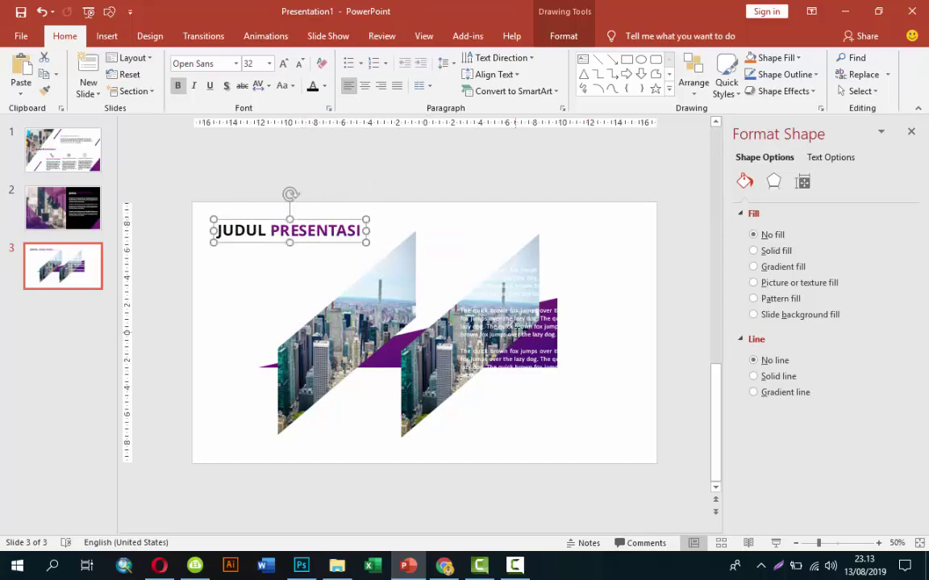
pyautogui.click(465, 298)
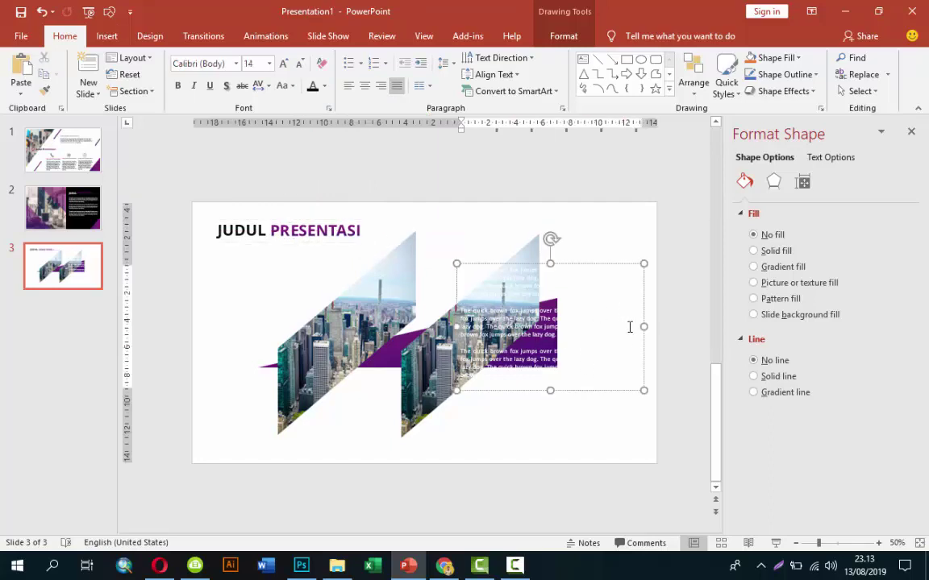
# Make the body text dark, delete its second and third paragraphs, and narrow the box
pyautogui.moveTo(640, 327); pyautogui.dragTo(637, 326)
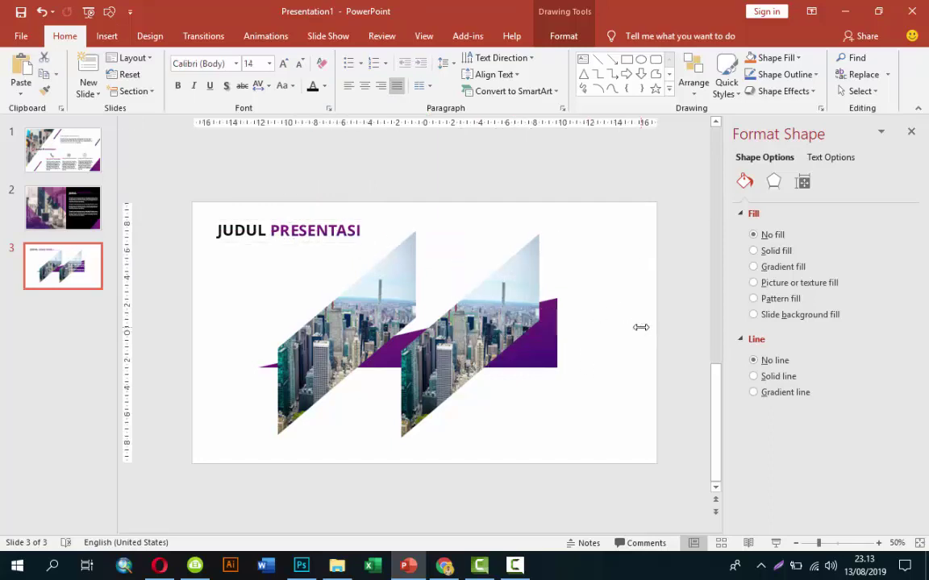
pyautogui.click(313, 87)
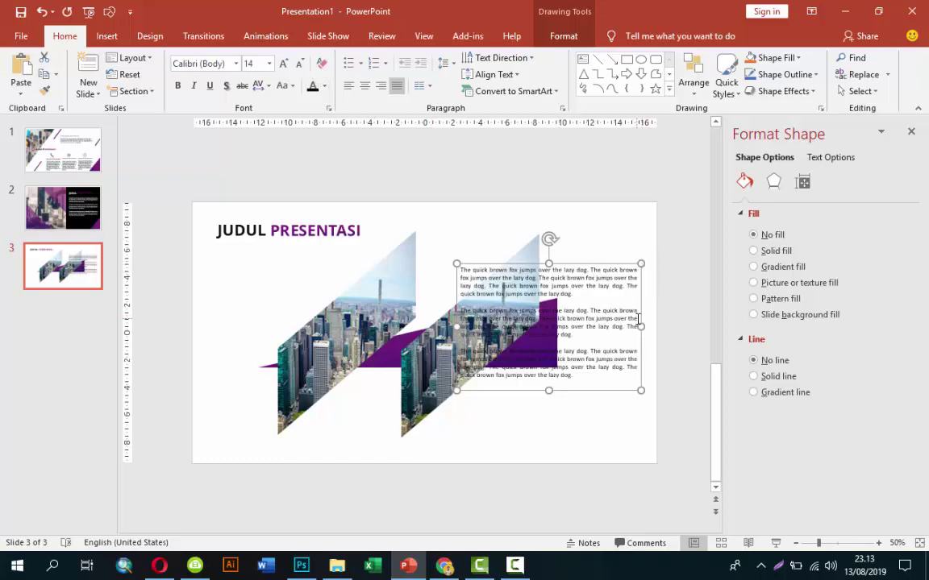
pyautogui.moveTo(645, 348); pyautogui.dragTo(651, 394)
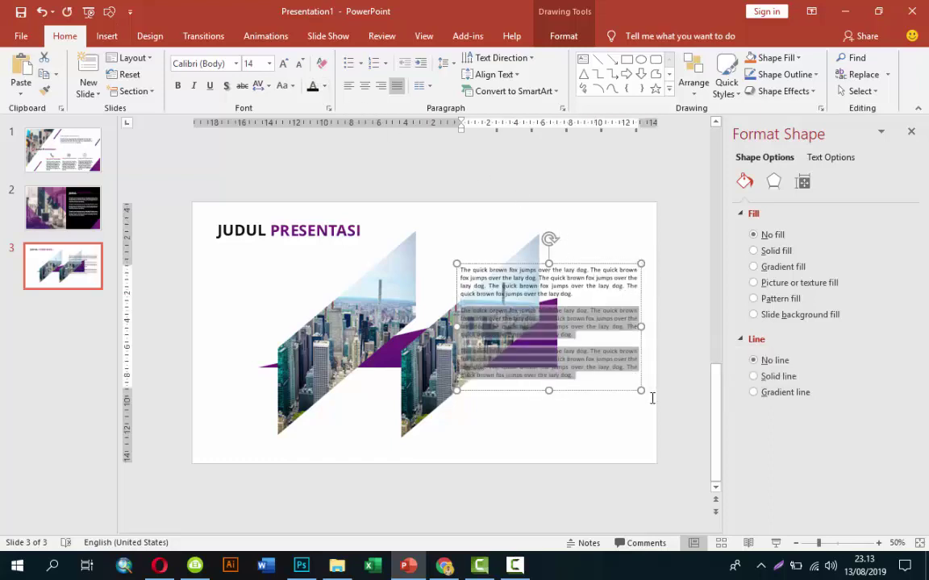
pyautogui.press('Delete')
pyautogui.moveTo(644, 288)
pyautogui.mouseDown()
pyautogui.moveTo(598, 289)
pyautogui.moveTo(334, 402)
pyautogui.moveTo(337, 425)
pyautogui.moveTo(307, 252)
pyautogui.moveTo(582, 405)
pyautogui.moveTo(582, 397)
pyautogui.mouseUp()
# Copy the title to the lower right, set it to 18 pt all black, above the paragraph
pyautogui.click(431, 307)
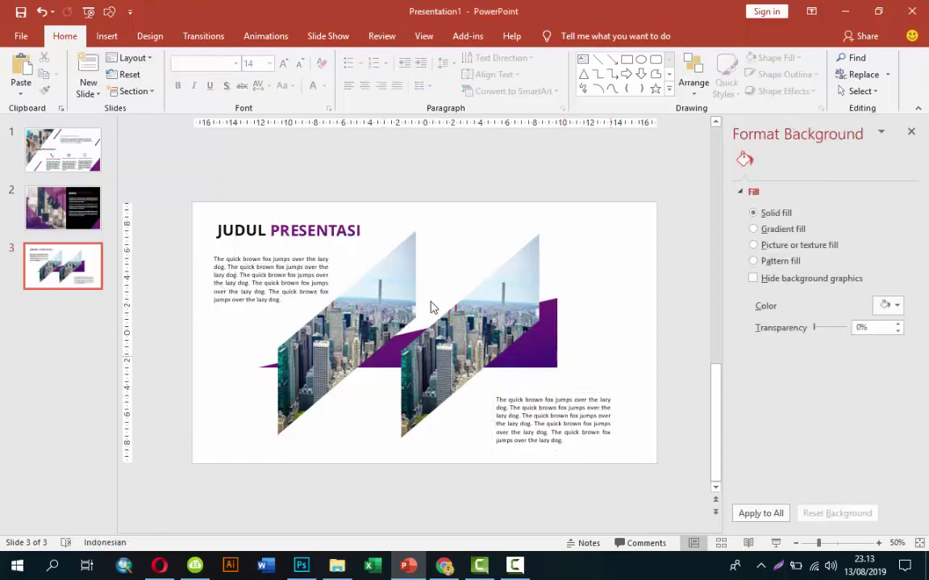
pyautogui.click(332, 221)
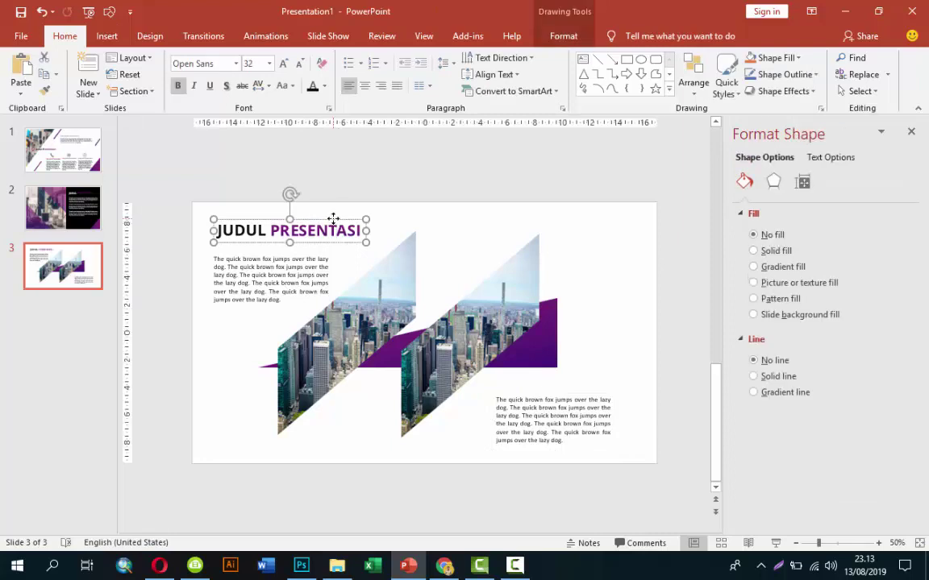
pyautogui.moveTo(333, 219); pyautogui.dragTo(603, 370)
pyautogui.click(269, 63)
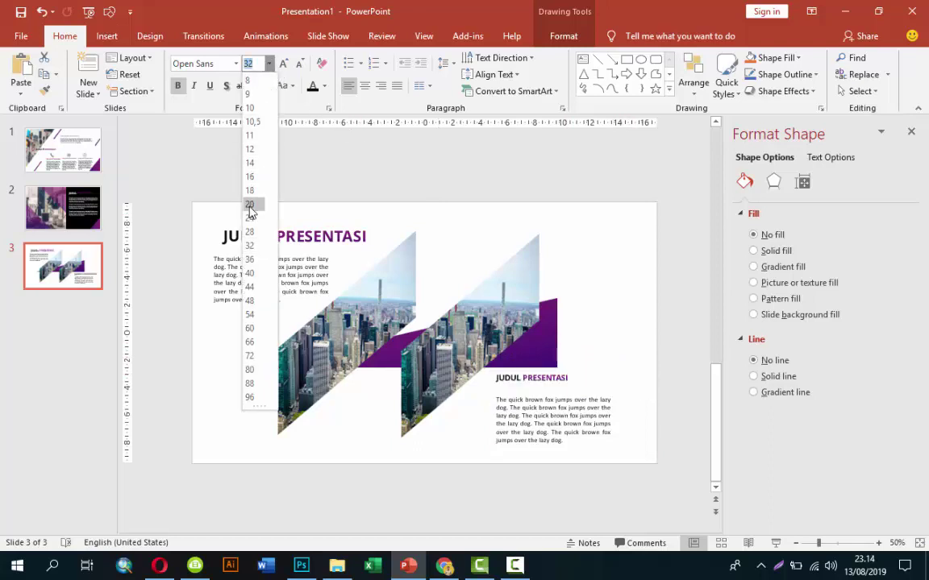
pyautogui.click(250, 190)
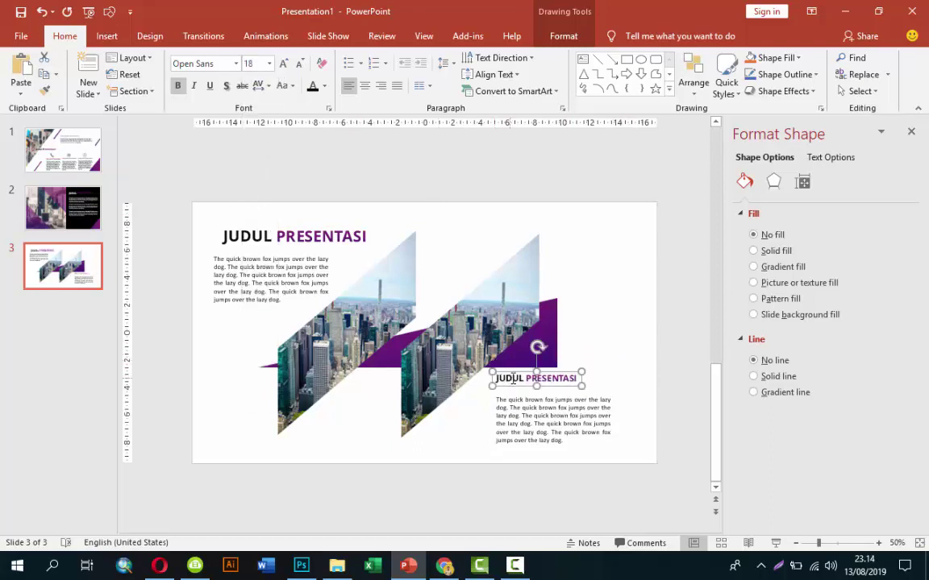
pyautogui.click(313, 86)
pyautogui.moveTo(563, 376); pyautogui.dragTo(562, 383)
pyautogui.click(608, 421)
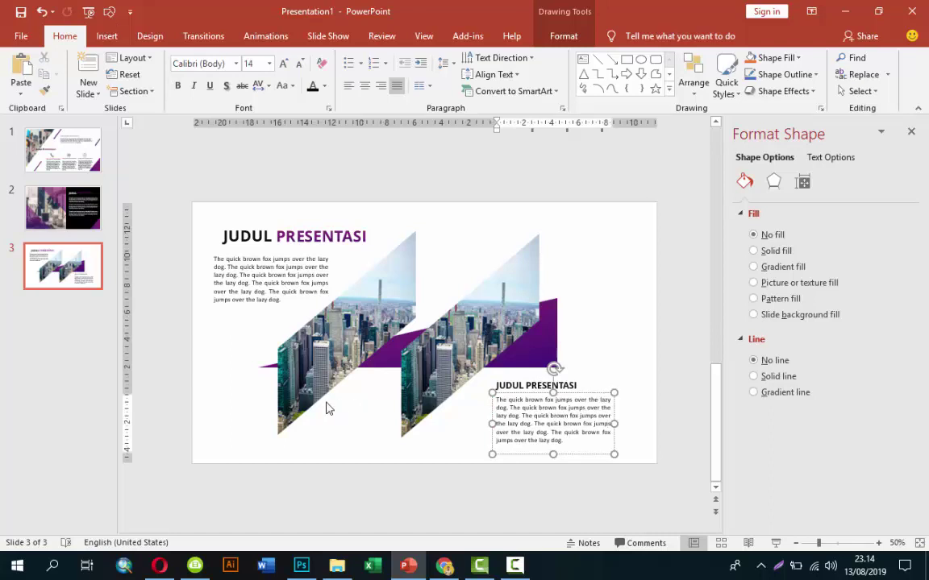
pyautogui.click(636, 446)
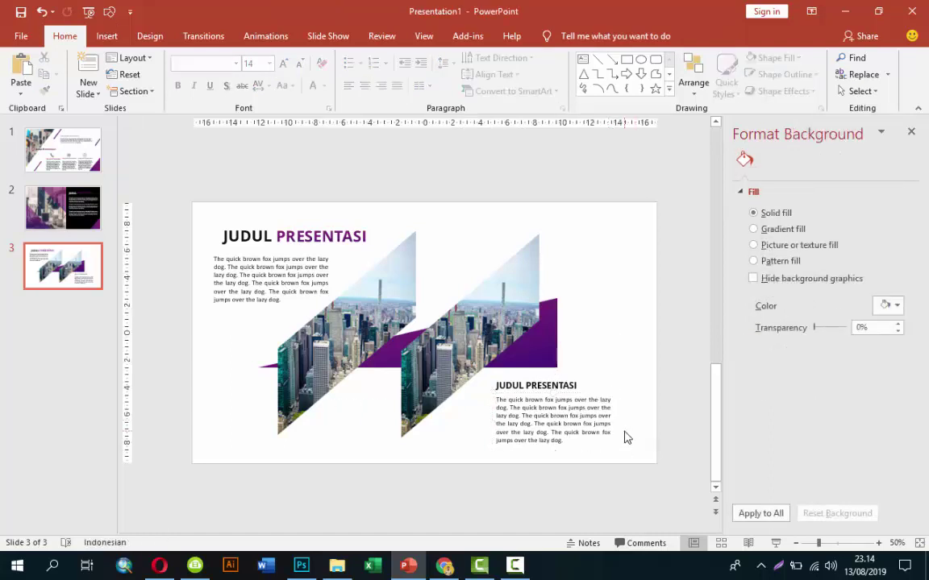
# Copy slide 2's purple corner triangle to slide 3 and shrink it into the bottom-right corner
pyautogui.click(63, 208)
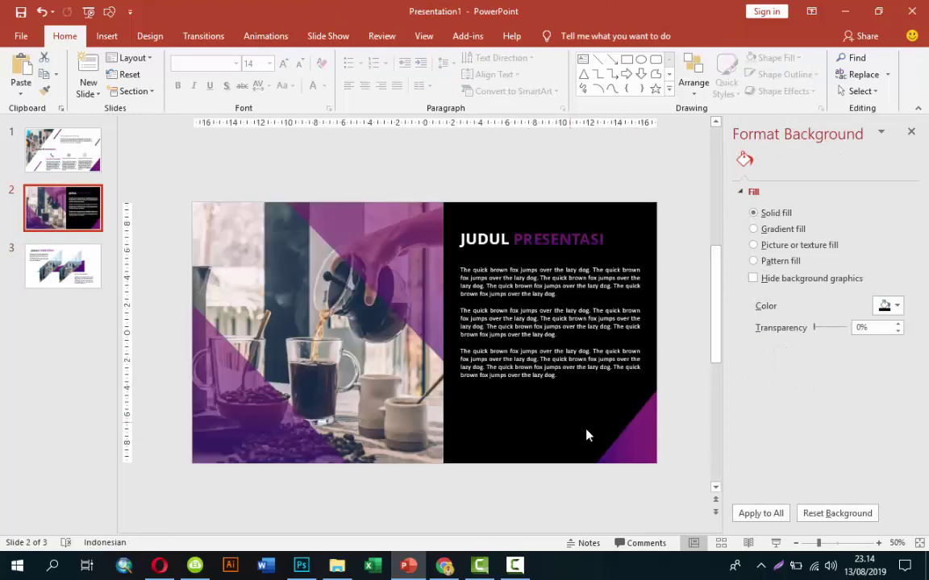
pyautogui.click(625, 427)
pyautogui.click(65, 268)
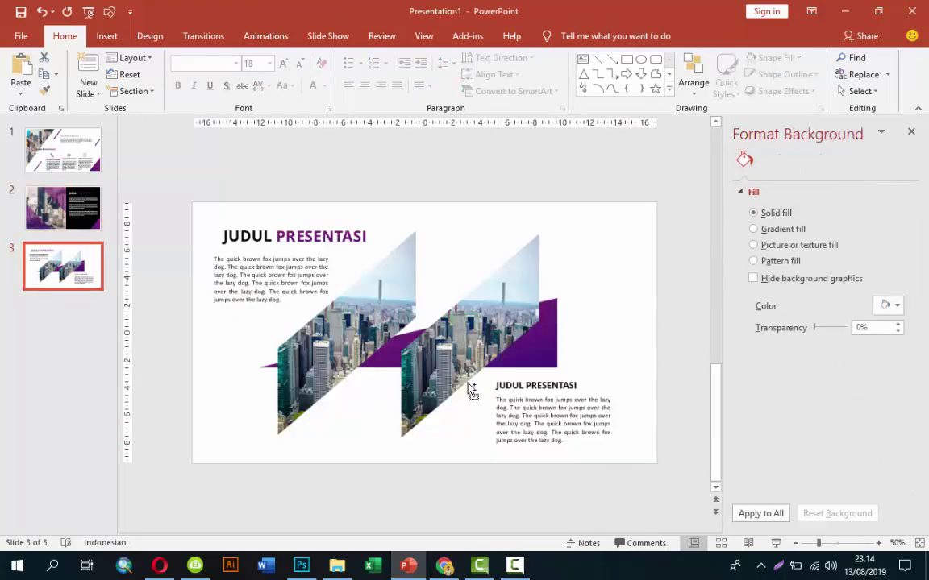
pyautogui.hotkey('ctrl', 'v')
pyautogui.click(622, 332)
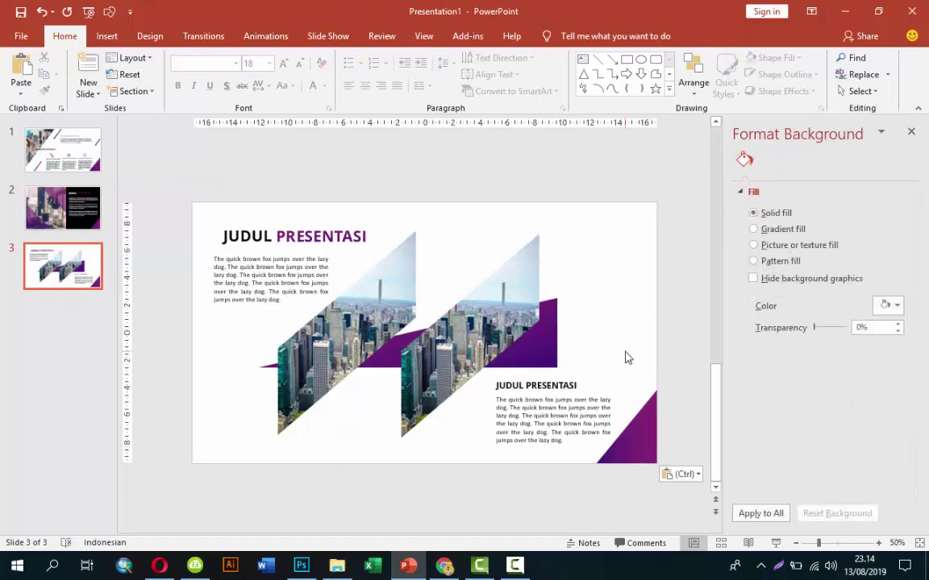
pyautogui.click(649, 424)
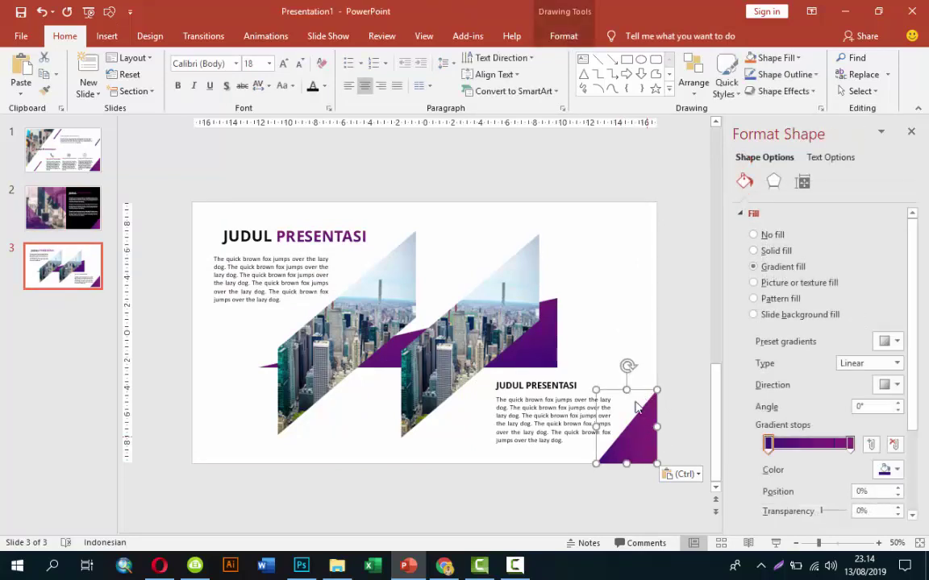
pyautogui.moveTo(594, 390); pyautogui.dragTo(616, 423)
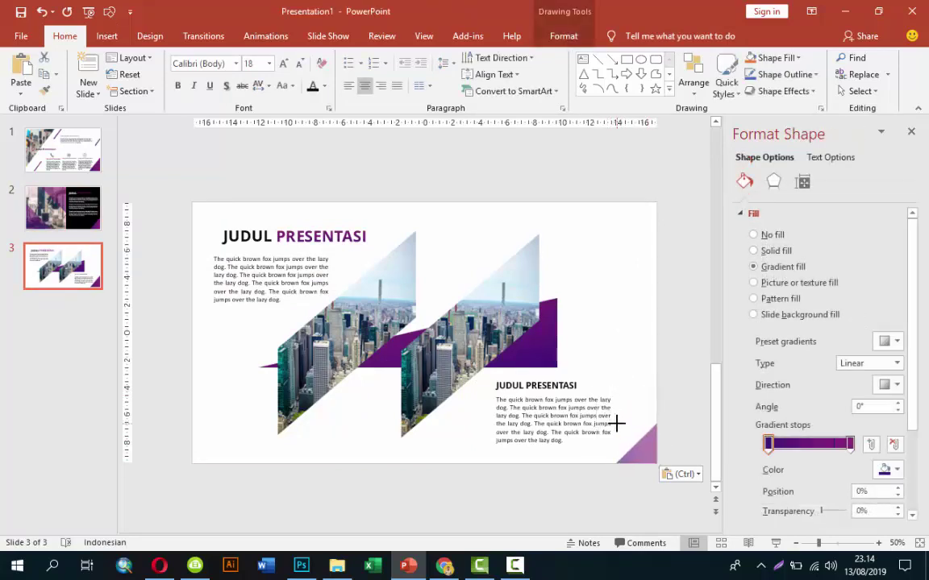
pyautogui.click(677, 396)
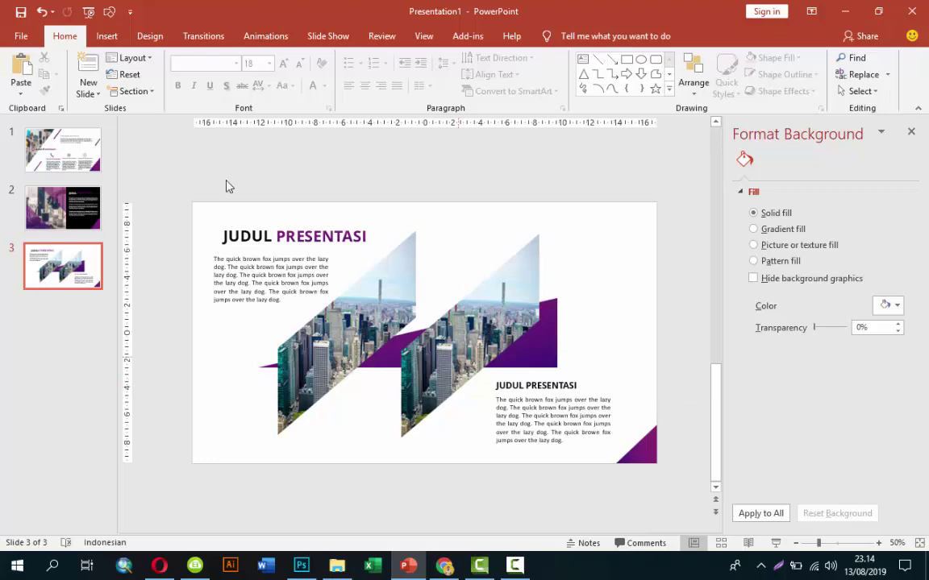
pyautogui.click(62, 121)
# Paste slide 1's diagonal purple line onto slide 3 across its right edge
pyautogui.click(430, 178)
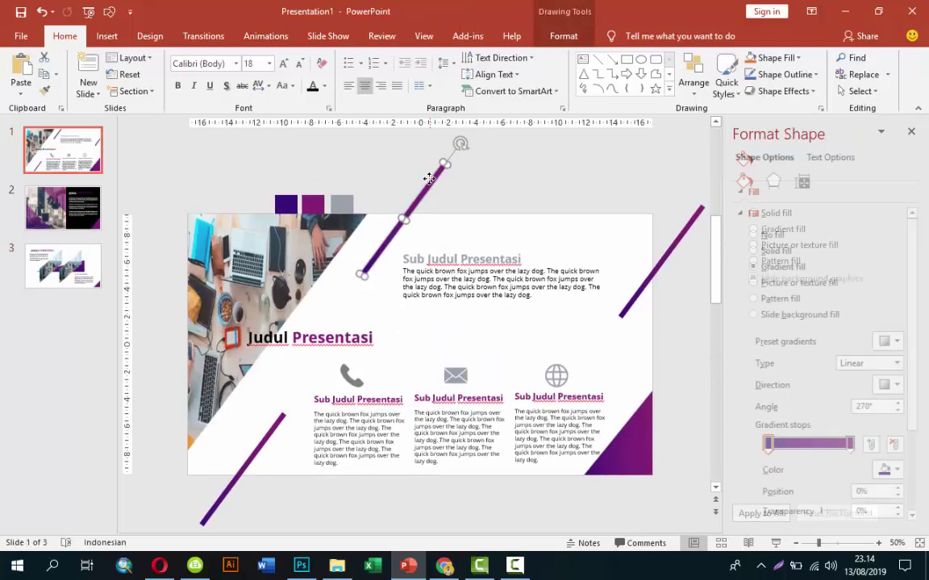
pyautogui.click(75, 276)
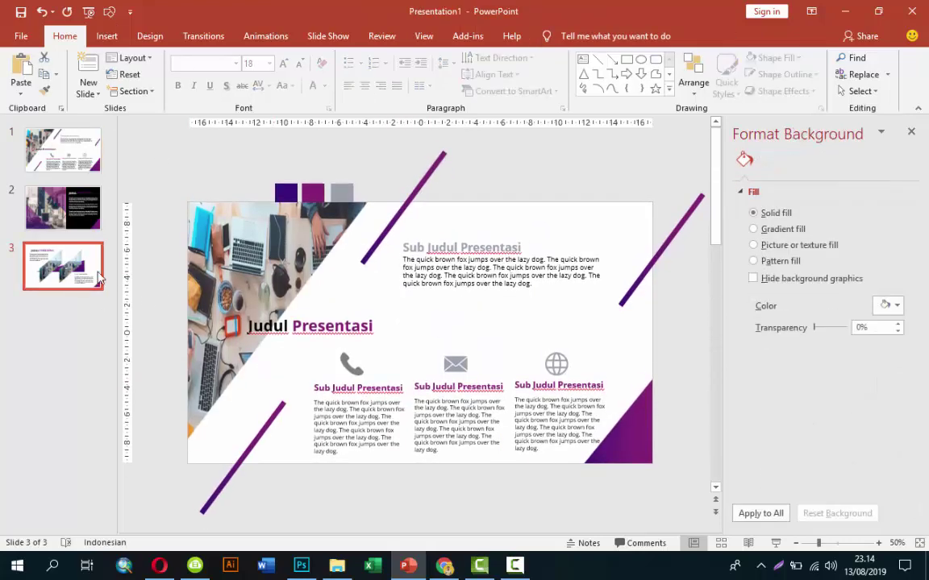
pyautogui.hotkey('ctrl', 'v')
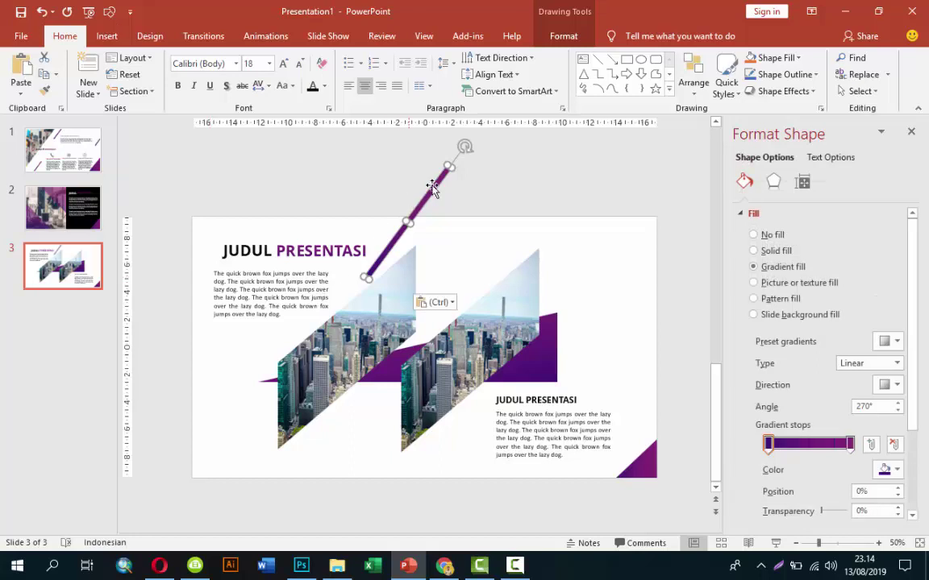
pyautogui.moveTo(449, 181)
pyautogui.mouseDown()
pyautogui.moveTo(686, 233)
pyautogui.moveTo(715, 218)
pyautogui.moveTo(689, 233)
pyautogui.mouseUp()
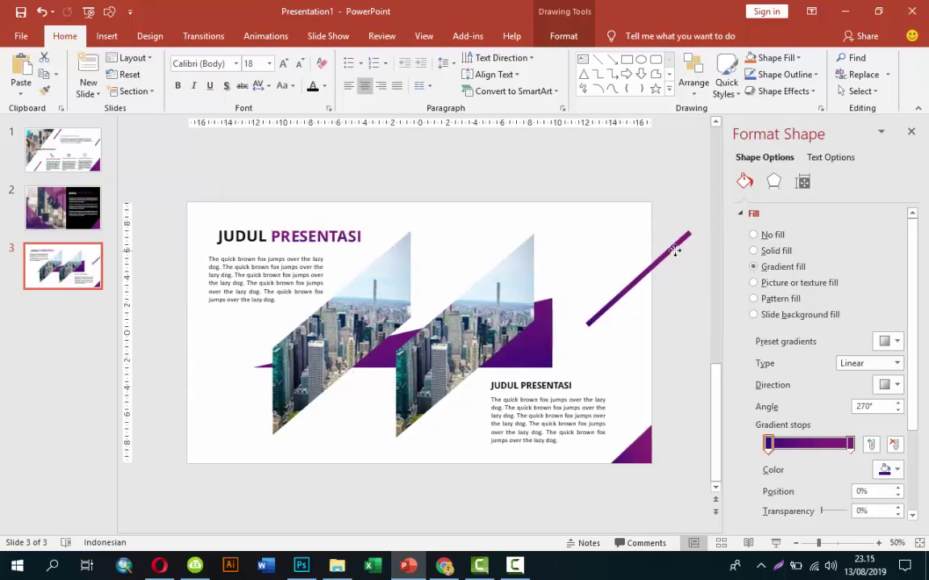
# Duplicate the purple line with Ctrl+D and place copies across the left and top edges
pyautogui.click(674, 252)
pyautogui.hotkey('ctrl', 'd')
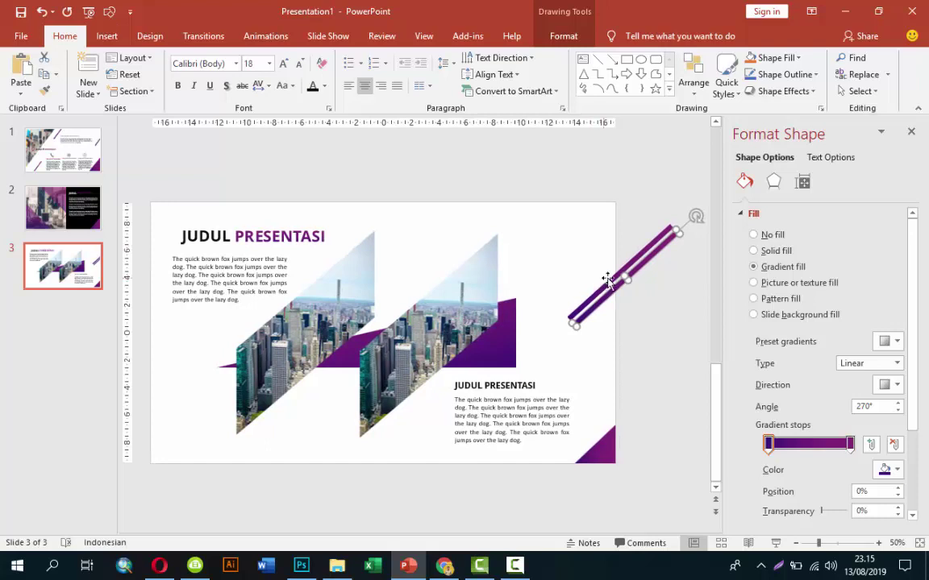
pyautogui.moveTo(663, 251)
pyautogui.mouseDown()
pyautogui.moveTo(175, 350)
pyautogui.moveTo(200, 353)
pyautogui.mouseUp()
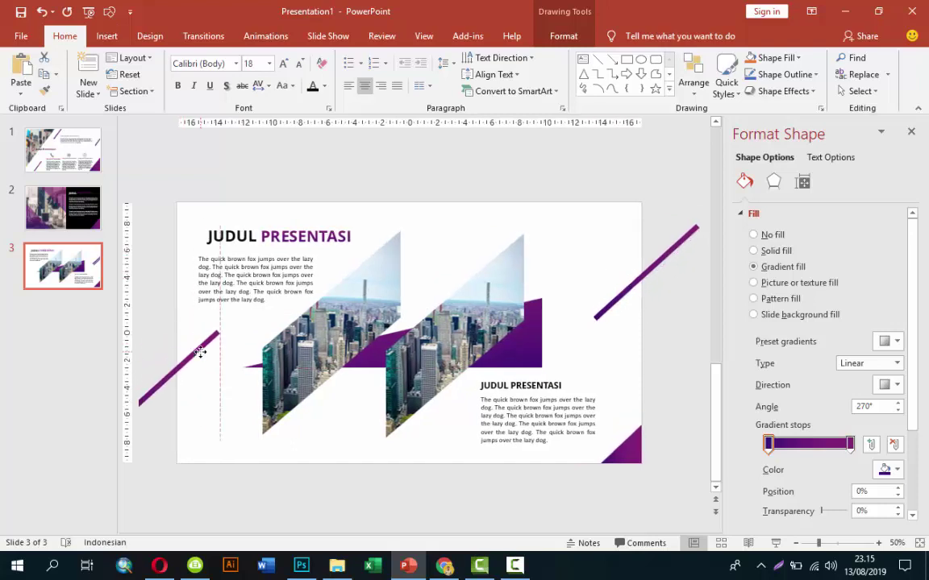
pyautogui.hscroll(-5, 432, 346)
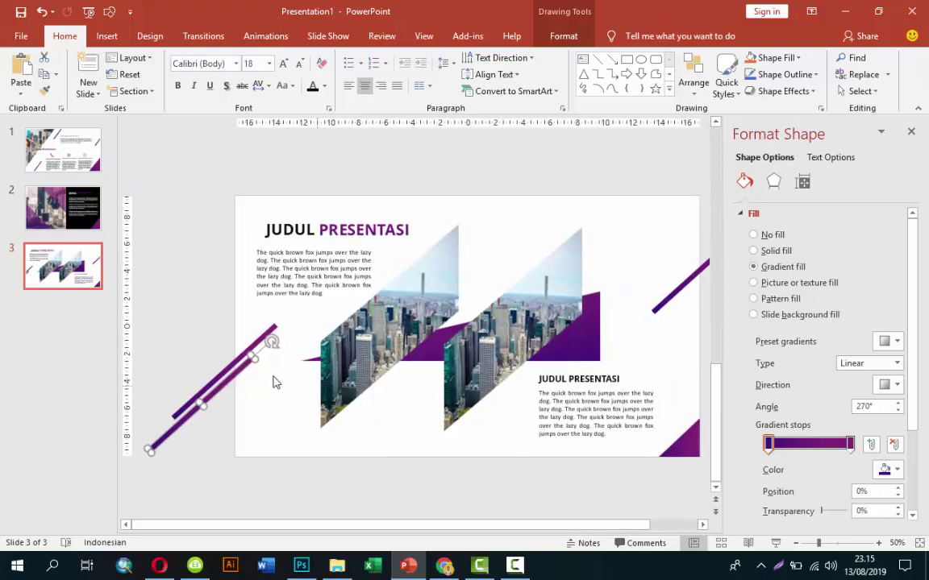
pyautogui.moveTo(228, 382); pyautogui.dragTo(567, 196)
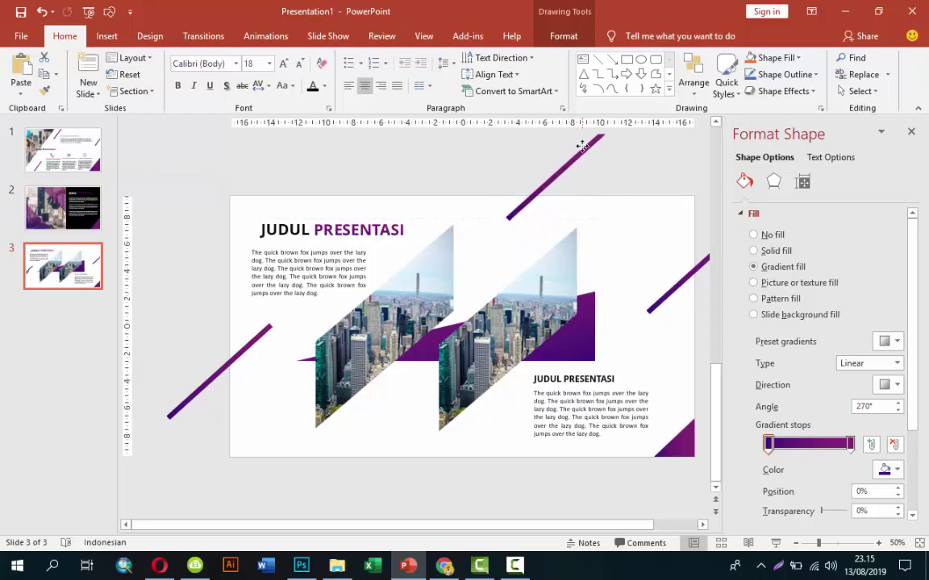
pyautogui.moveTo(567, 195); pyautogui.dragTo(582, 147)
pyautogui.click(577, 241)
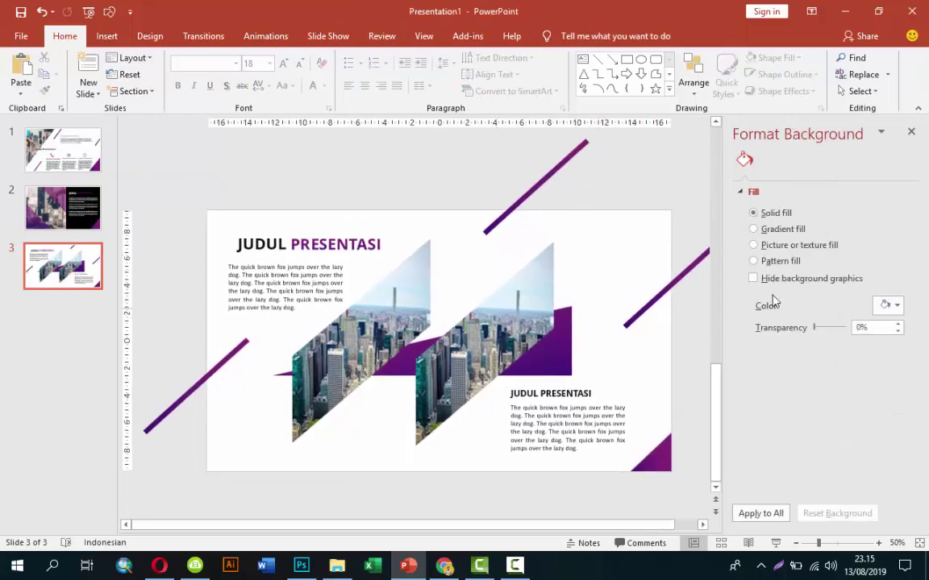
pyautogui.click(911, 130)
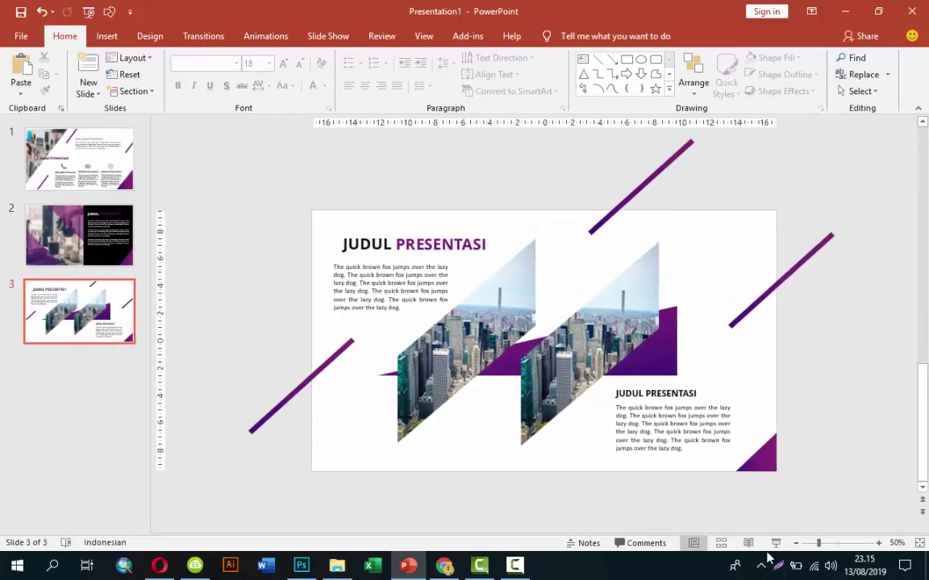
pyautogui.click(773, 542)
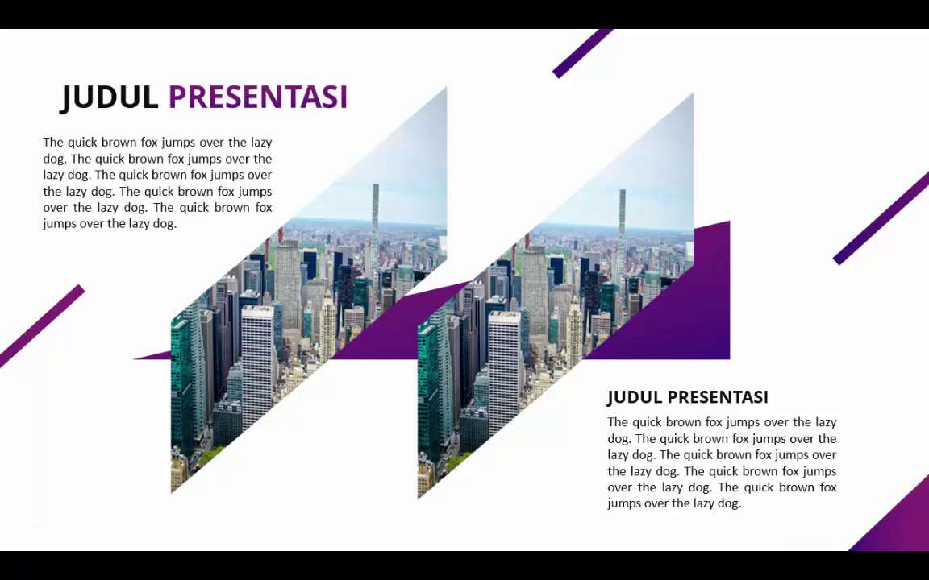
pyautogui.press('Escape')
pyautogui.click(84, 379)
pyautogui.rightClick(84, 379)
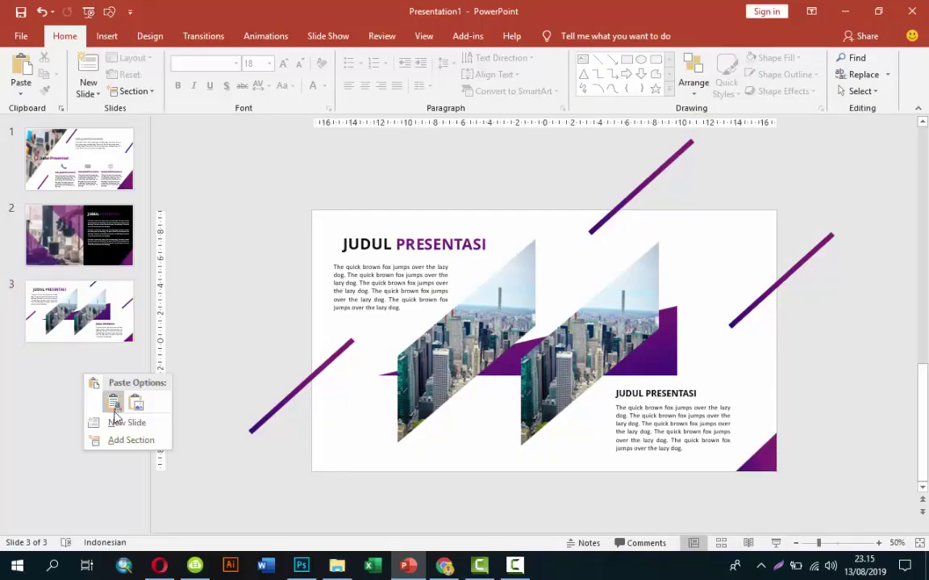
pyautogui.click(119, 425)
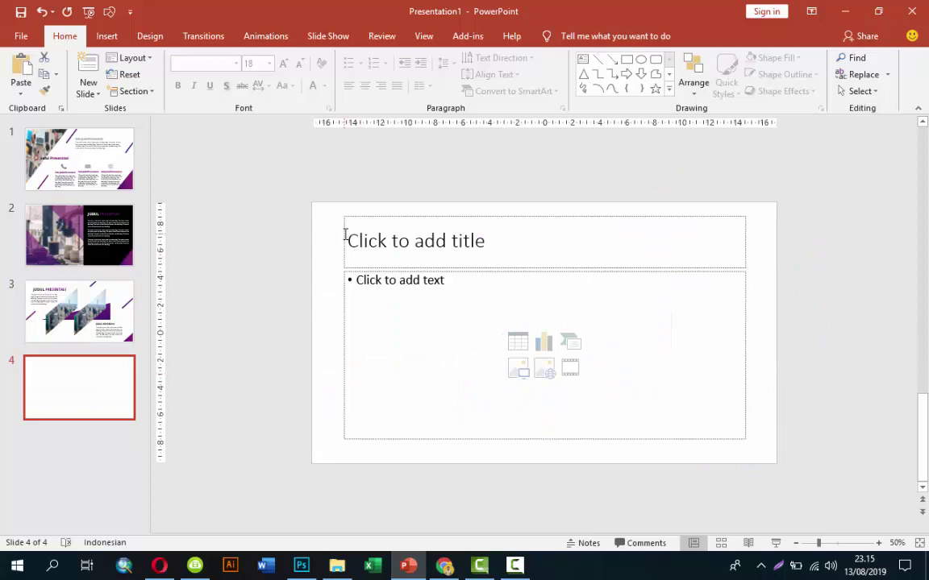
# Delete the title and content placeholders from the new slide 4
pyautogui.click(341, 234)
pyautogui.press('Delete')
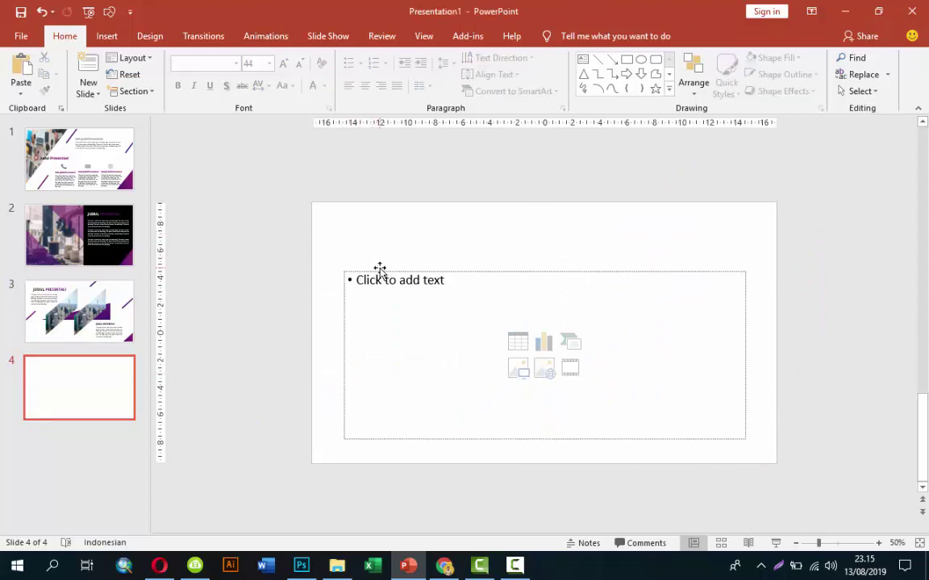
pyautogui.click(379, 268)
pyautogui.press('Delete')
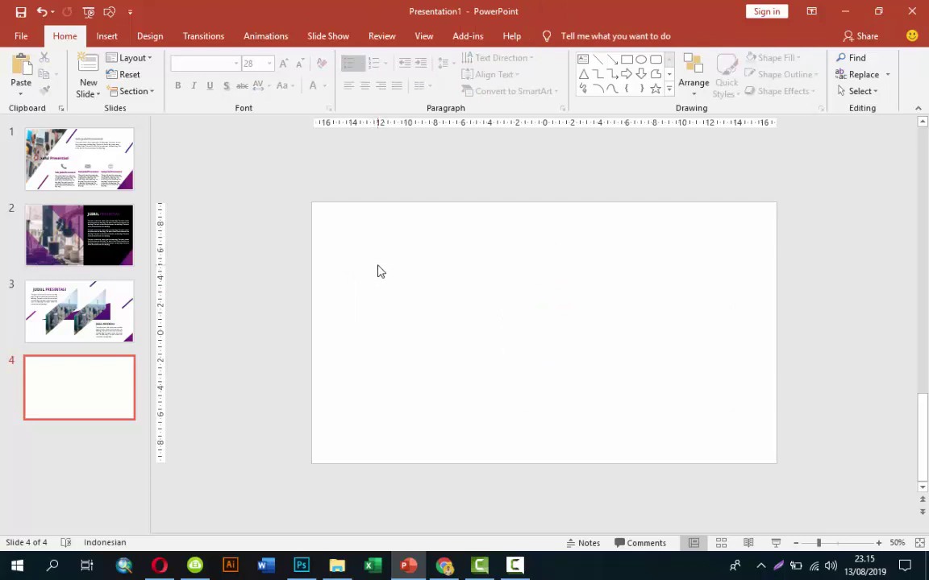
# Draw a hollow circle on slide 4 and drag its handle to make the ring thin
pyautogui.click(106, 35)
pyautogui.click(259, 87)
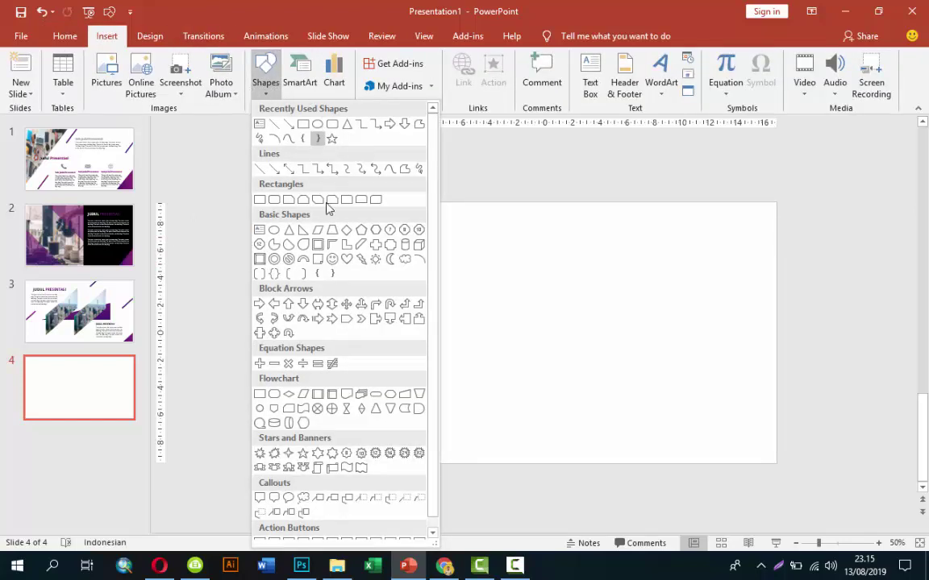
pyautogui.click(274, 260)
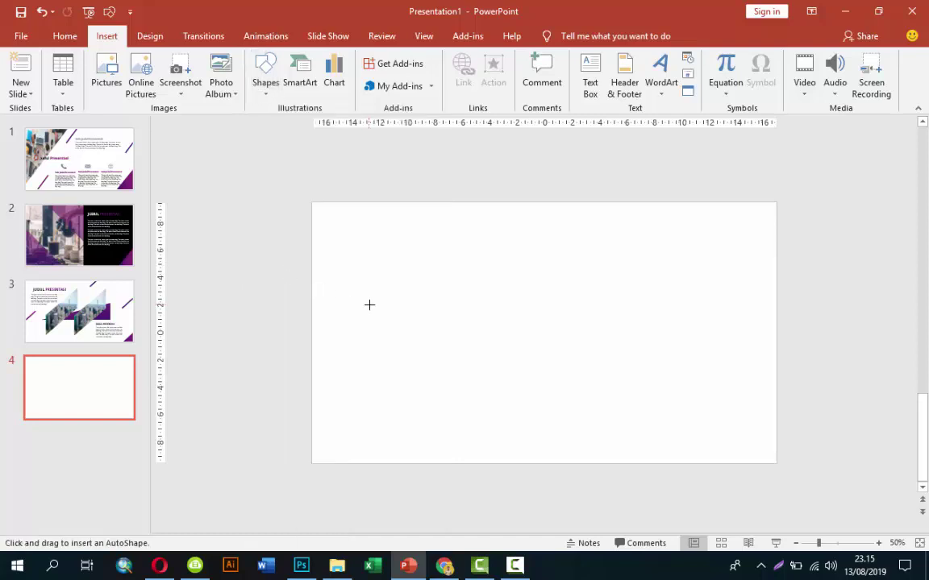
pyautogui.moveTo(369, 304); pyautogui.dragTo(454, 389)
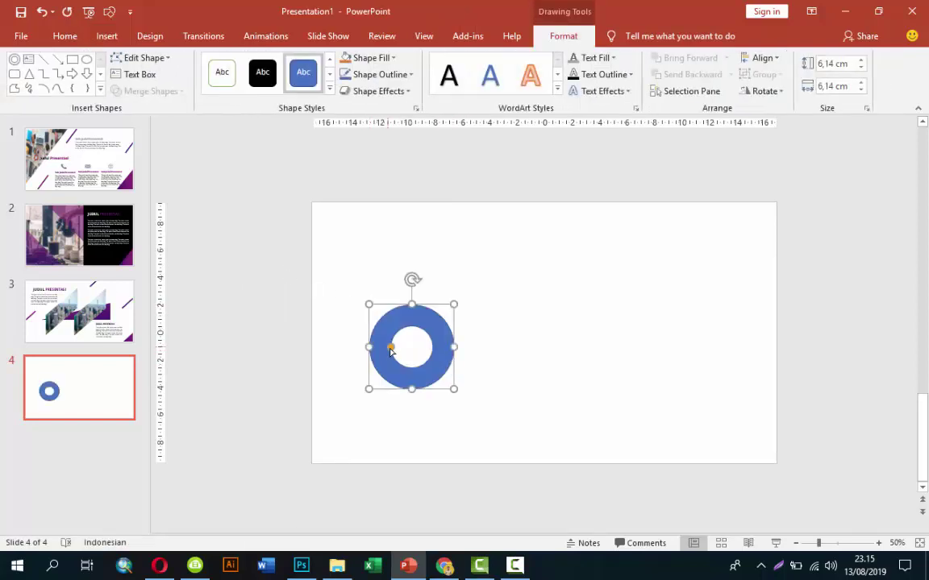
pyautogui.moveTo(390, 347)
pyautogui.mouseDown()
pyautogui.moveTo(382, 349)
pyautogui.moveTo(432, 331)
pyautogui.moveTo(454, 301)
pyautogui.mouseUp()
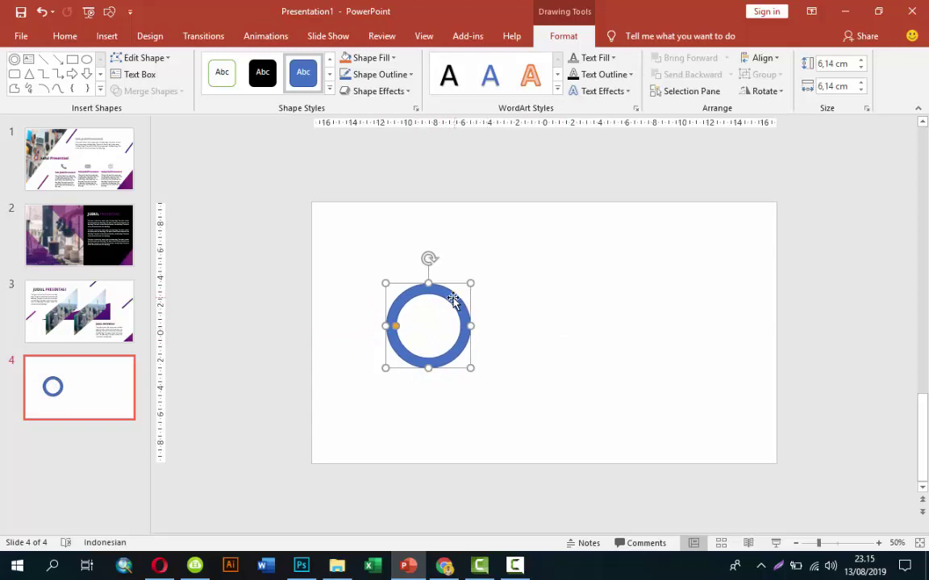
# Remove the ring's outline in Format Shape by setting Line to No line
pyautogui.rightClick(452, 298)
pyautogui.click(508, 520)
pyautogui.click(753, 409)
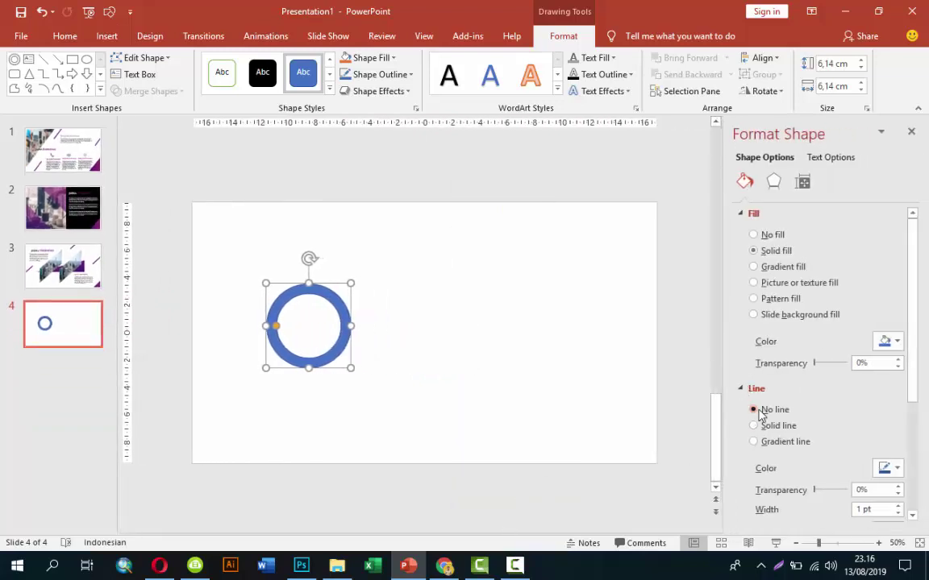
pyautogui.click(528, 371)
pyautogui.click(339, 312)
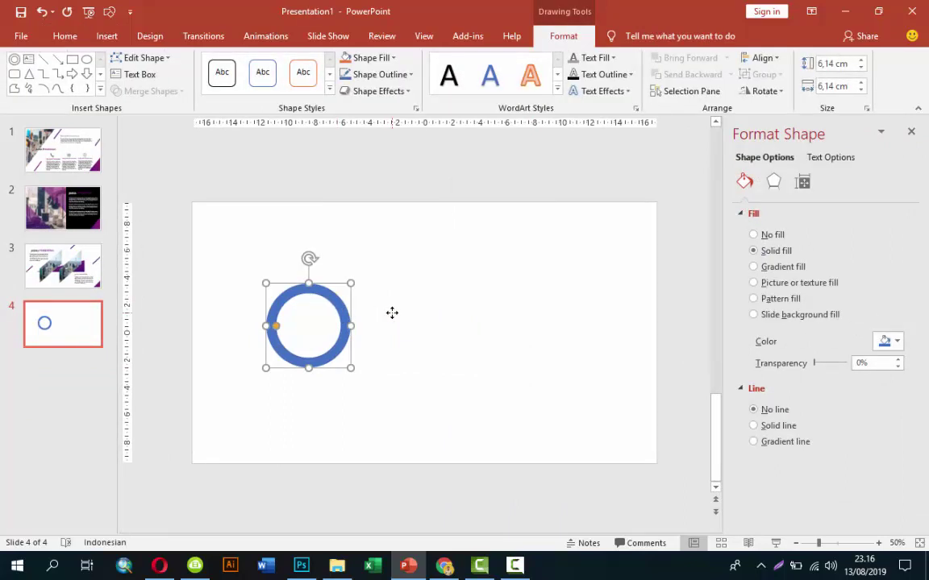
# Ctrl-drag two copies of the blue donut to the centre and right of the slide
pyautogui.keyDown('ctrl'); pyautogui.moveTo(355, 326); pyautogui.dragTo(592, 307); pyautogui.keyUp('ctrl')
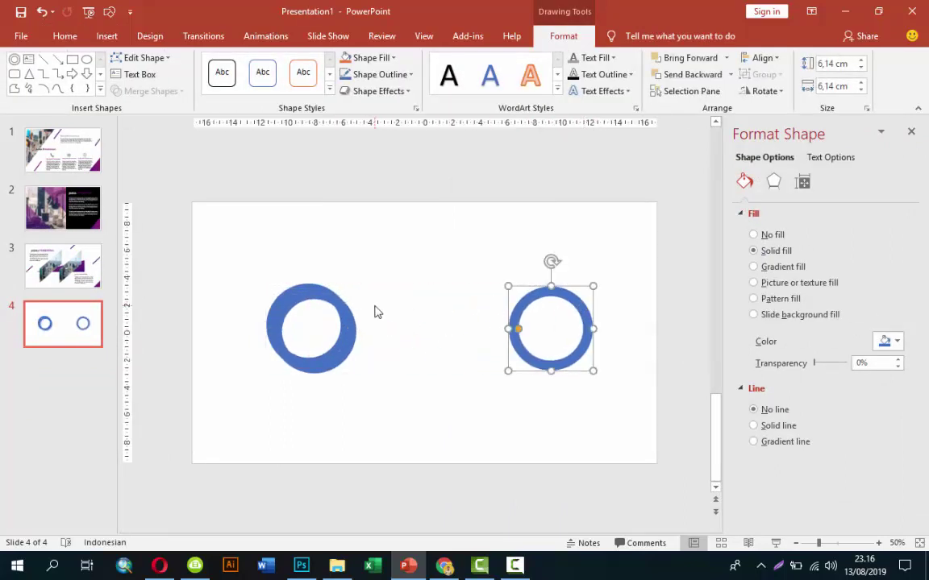
pyautogui.keyDown('ctrl'); pyautogui.moveTo(338, 311); pyautogui.dragTo(457, 308); pyautogui.keyUp('ctrl')
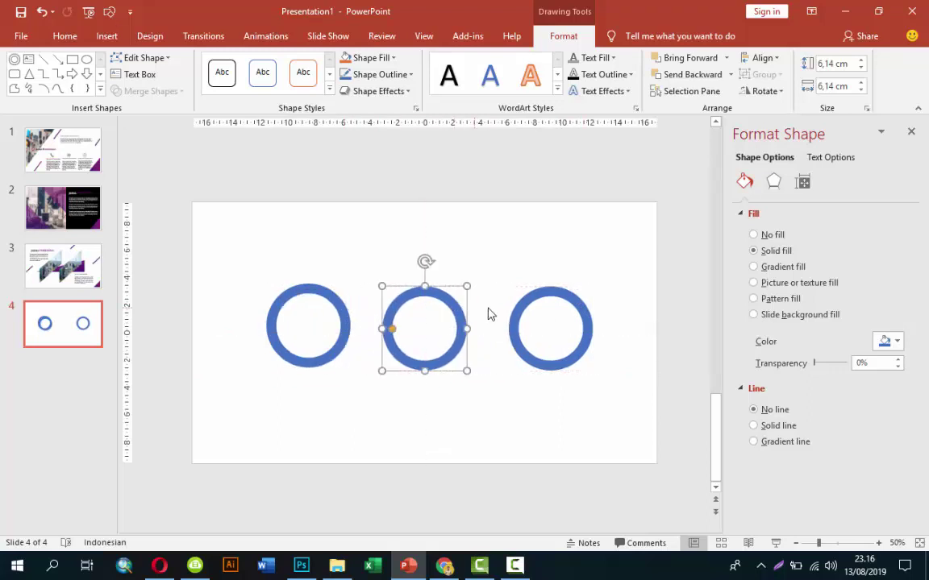
pyautogui.moveTo(533, 301); pyautogui.dragTo(525, 295)
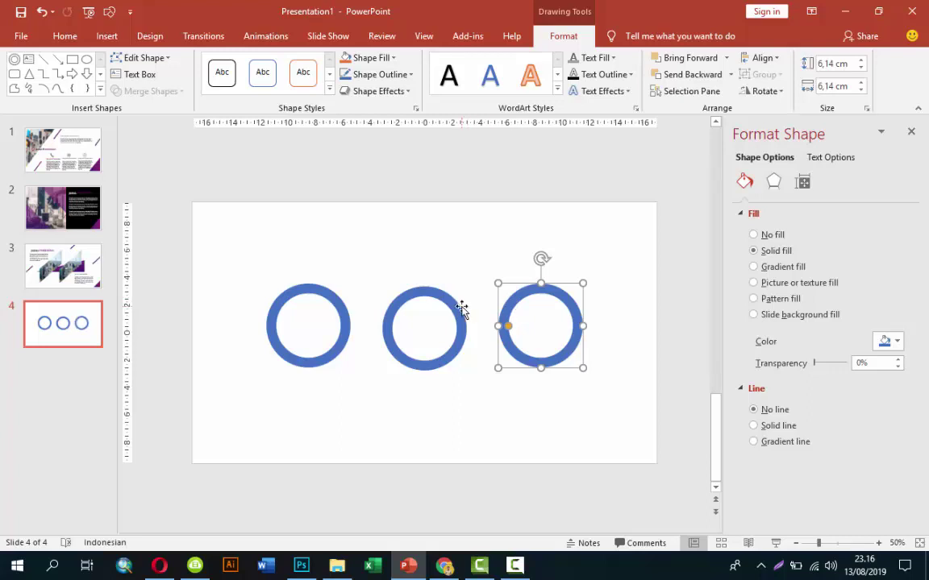
# Align the three donuts' tops, distribute them horizontally, and shift the row slightly
pyautogui.keyDown('shift'); pyautogui.click(461, 311); pyautogui.keyUp('shift')
pyautogui.keyDown('shift'); pyautogui.click(327, 302); pyautogui.keyUp('shift')
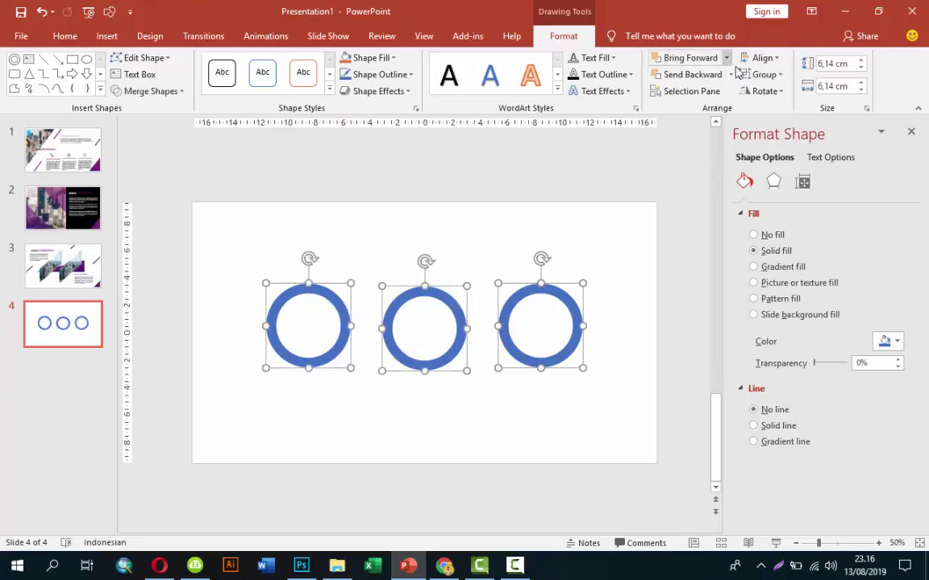
pyautogui.click(762, 59)
pyautogui.click(772, 130)
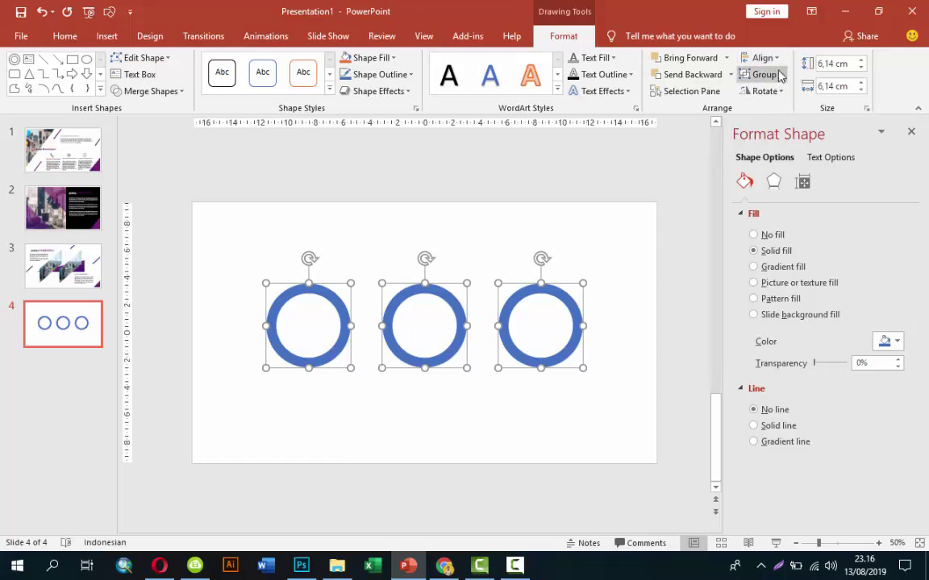
pyautogui.click(777, 59)
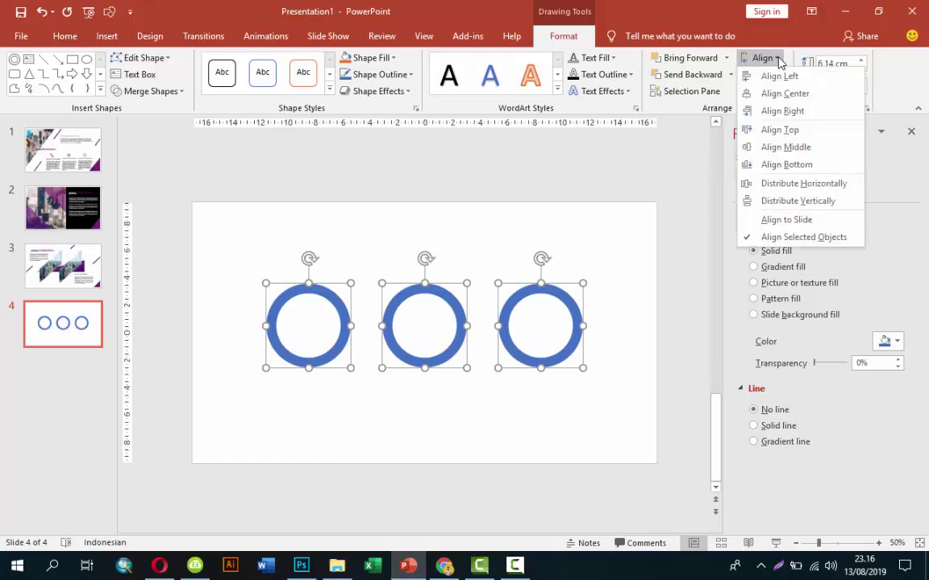
pyautogui.click(769, 185)
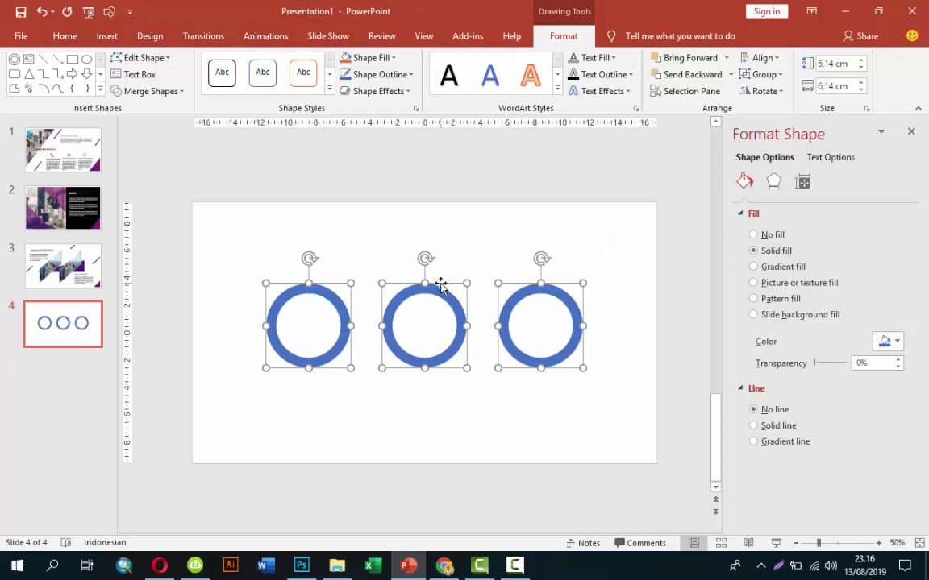
pyautogui.moveTo(440, 284); pyautogui.dragTo(446, 290)
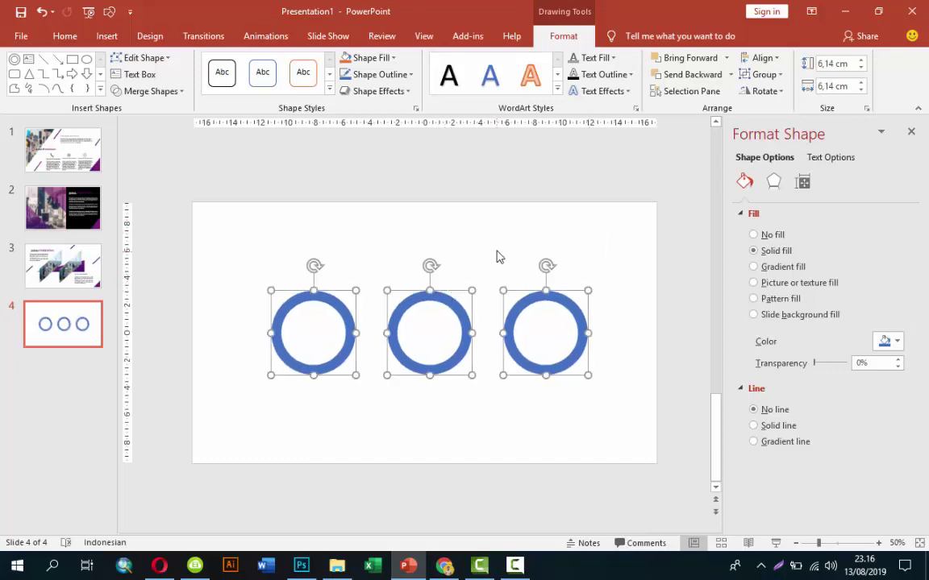
pyautogui.click(496, 254)
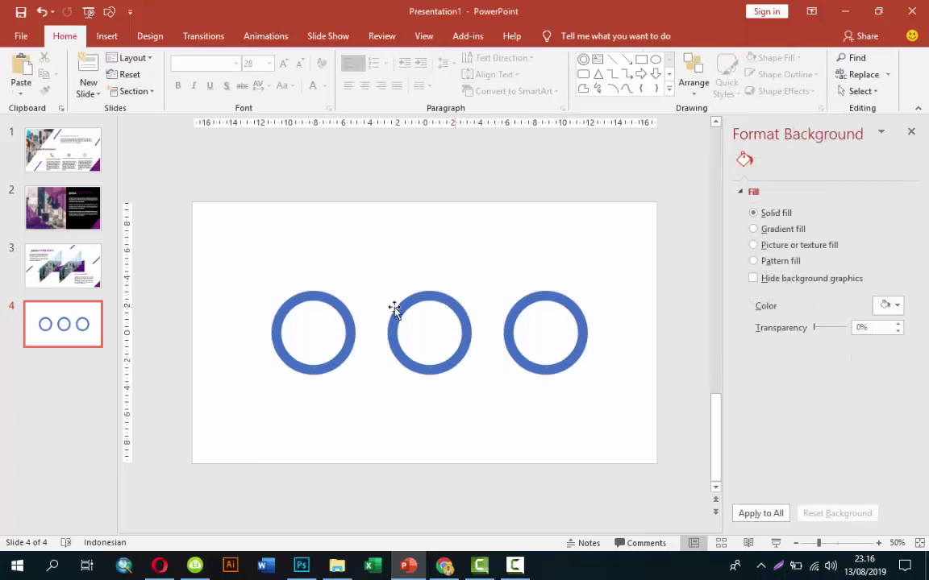
# Change the fill of the left, middle and right rings to gray
pyautogui.click(345, 310)
pyautogui.click(885, 341)
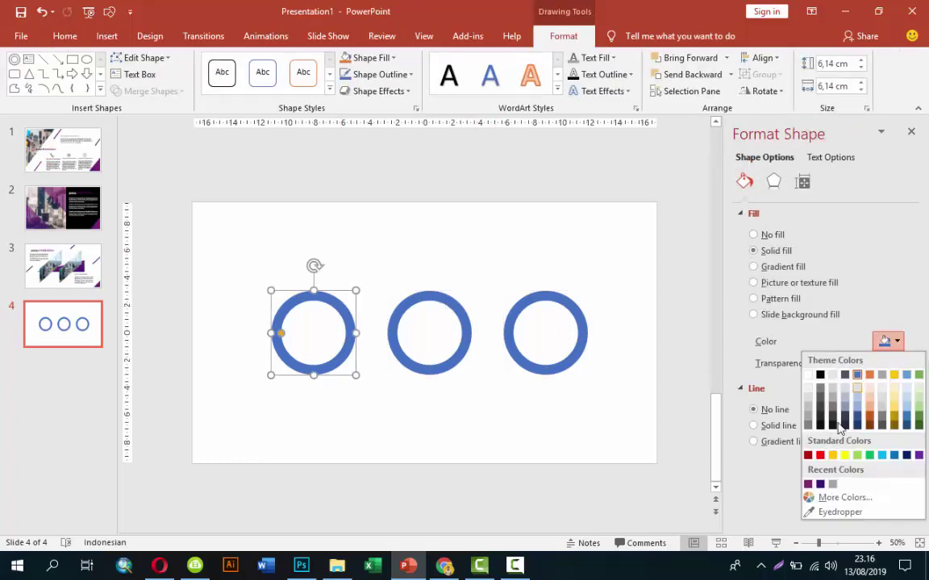
pyautogui.click(738, 436)
pyautogui.click(419, 300)
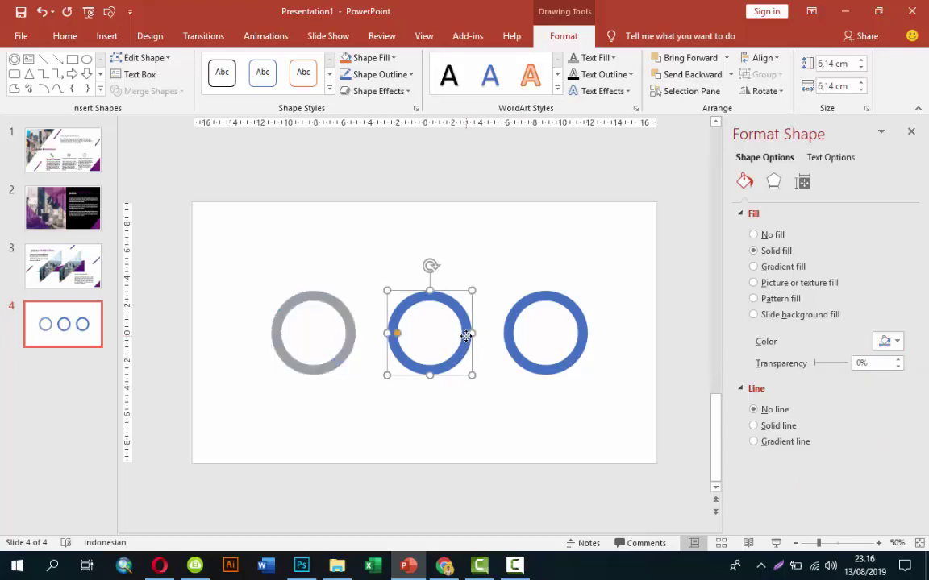
pyautogui.click(885, 342)
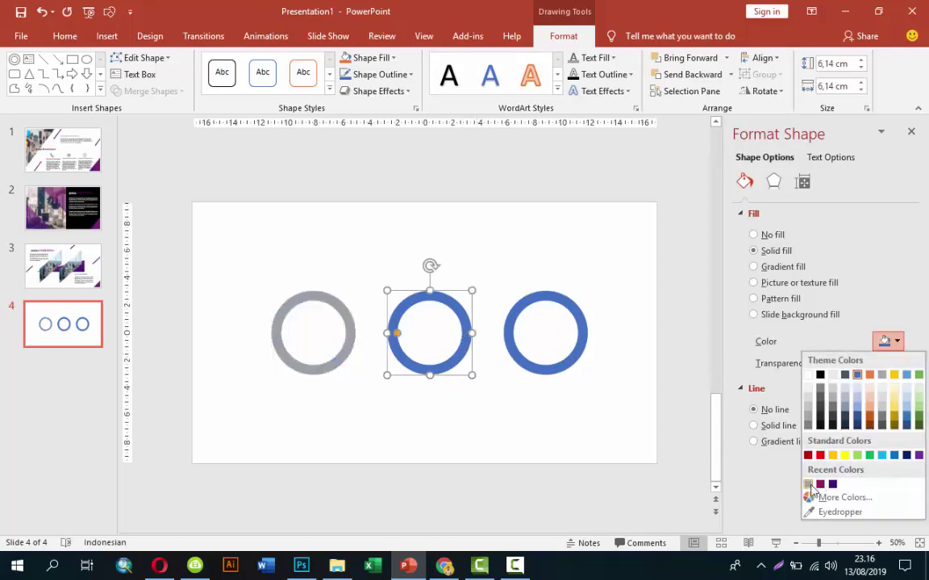
pyautogui.click(808, 484)
pyautogui.click(576, 327)
pyautogui.click(885, 342)
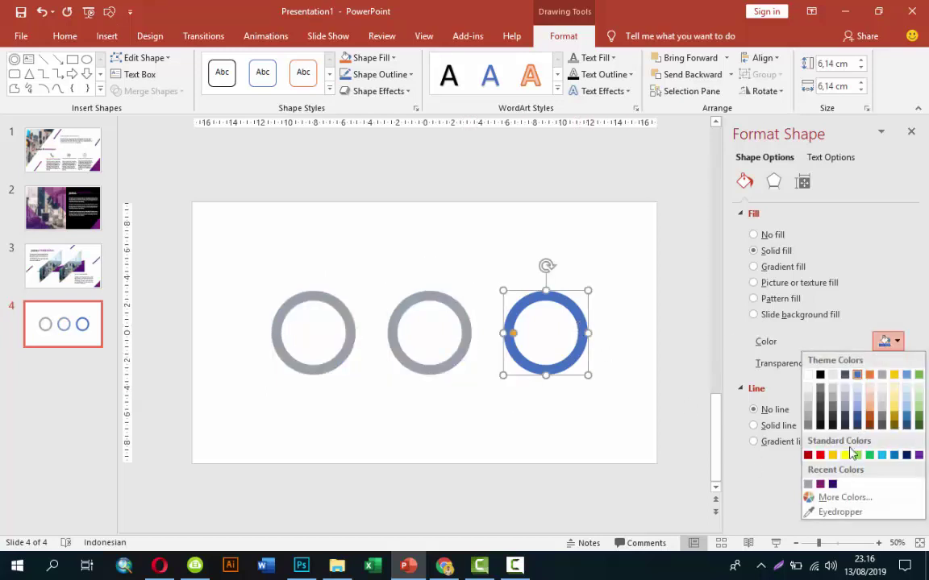
pyautogui.click(808, 483)
# Duplicate the left gray ring with Ctrl+D
pyautogui.click(517, 260)
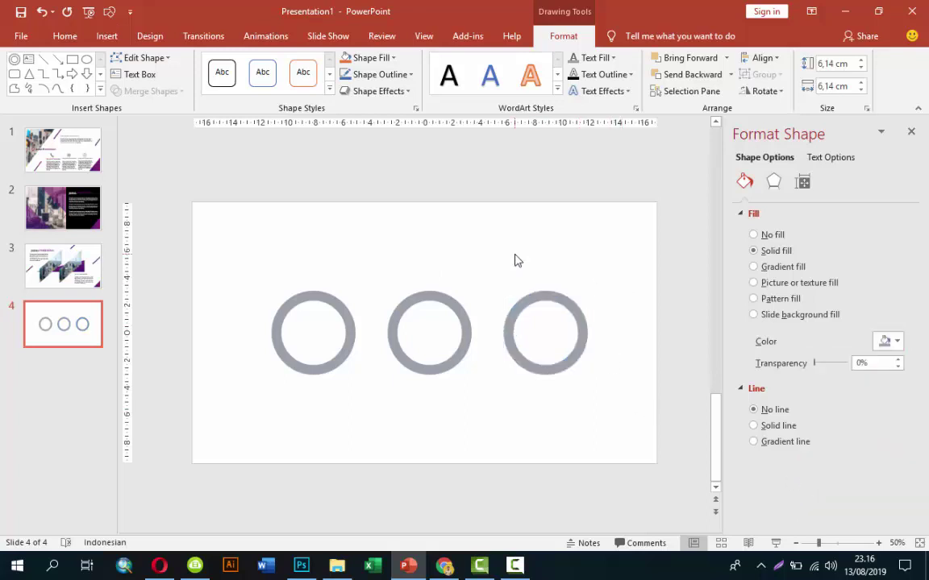
pyautogui.click(342, 309)
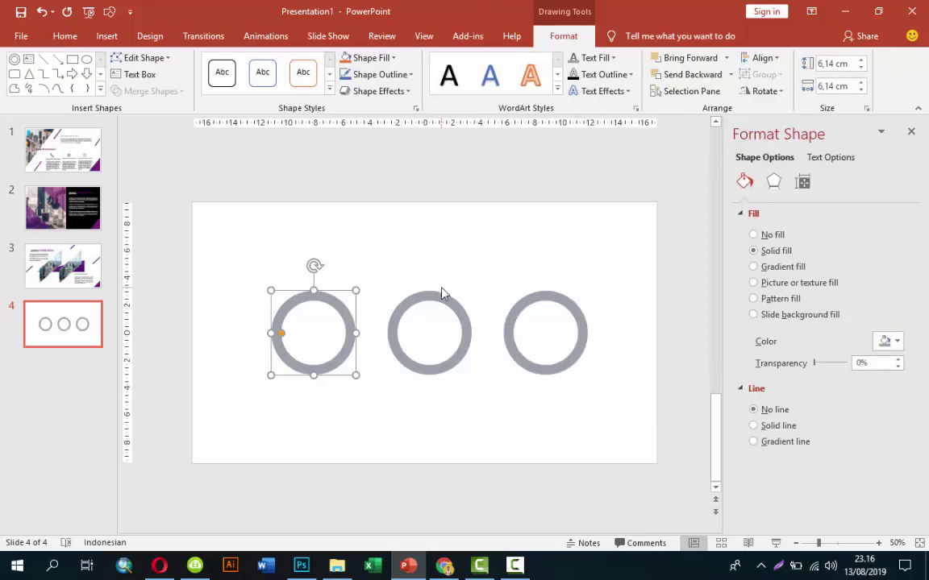
pyautogui.hotkey('ctrl', 'd')
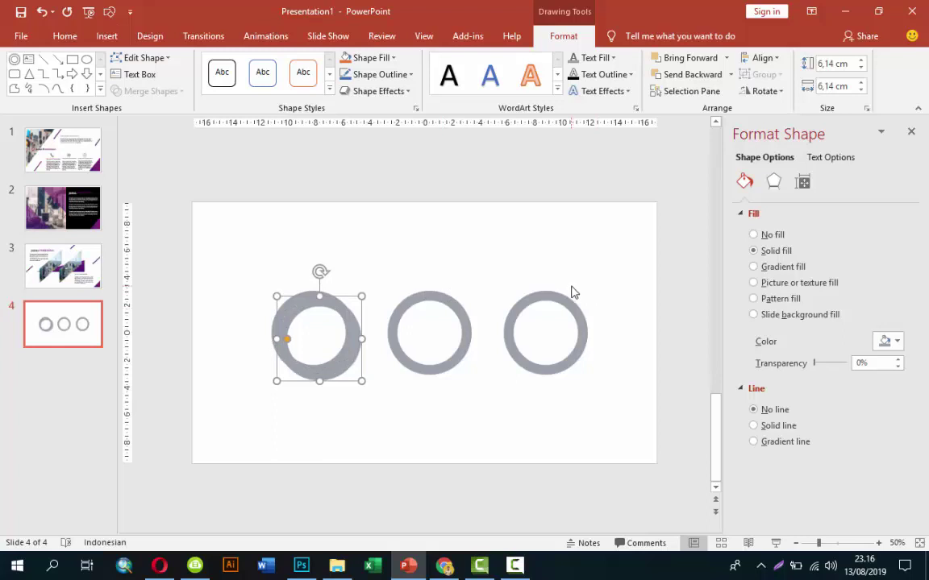
# Give the duplicate ring a purple gradient fill and draw a rectangle over its top-left quarter
pyautogui.click(760, 268)
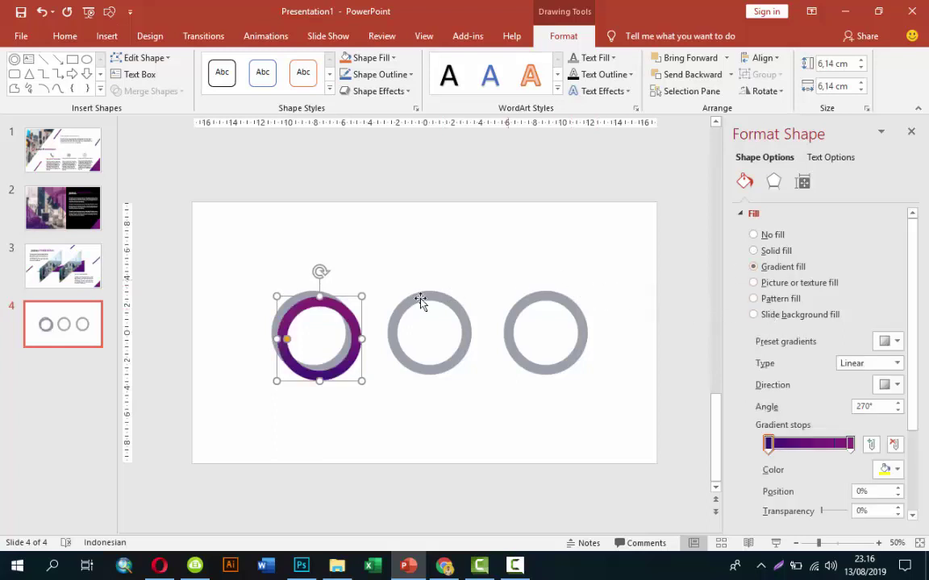
pyautogui.moveTo(347, 313); pyautogui.dragTo(395, 220)
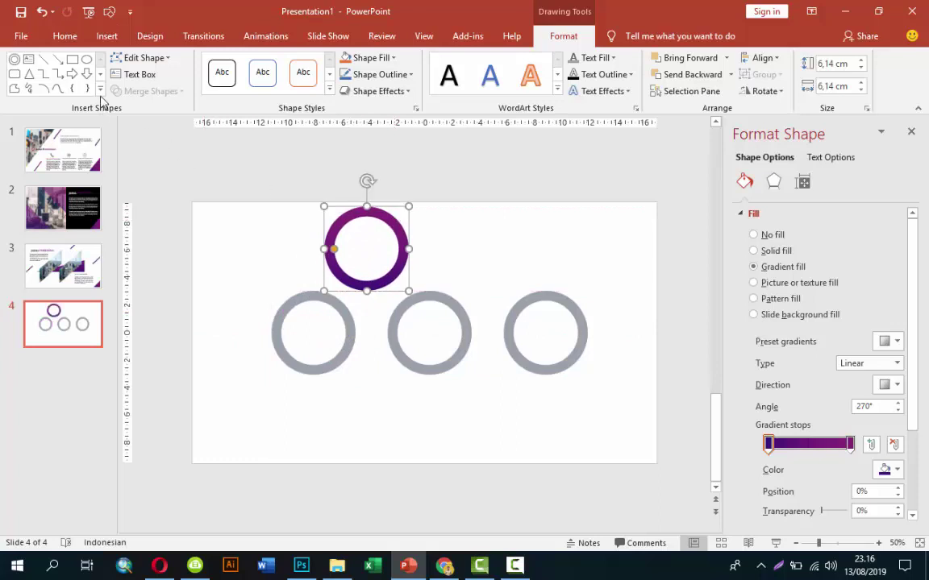
pyautogui.click(107, 37)
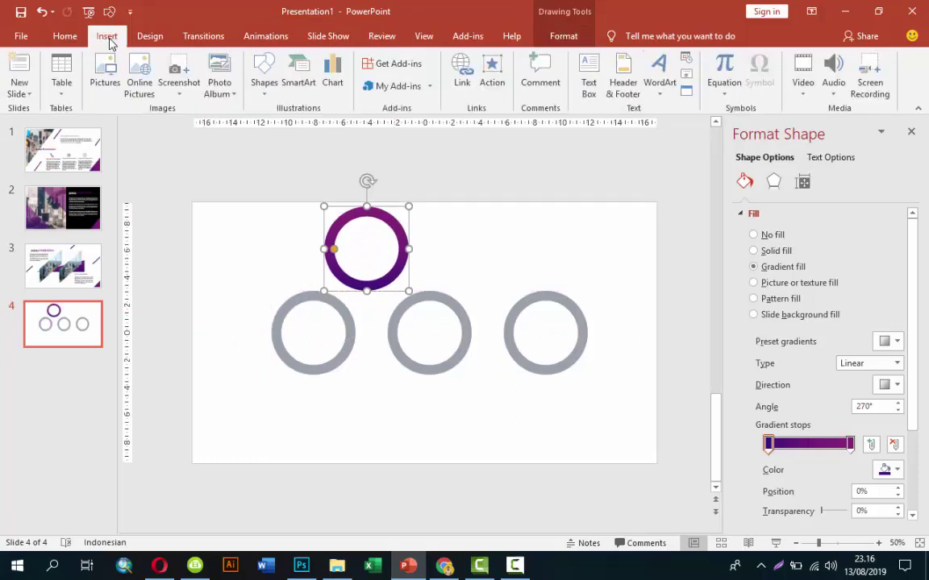
pyautogui.click(265, 76)
pyautogui.click(320, 129)
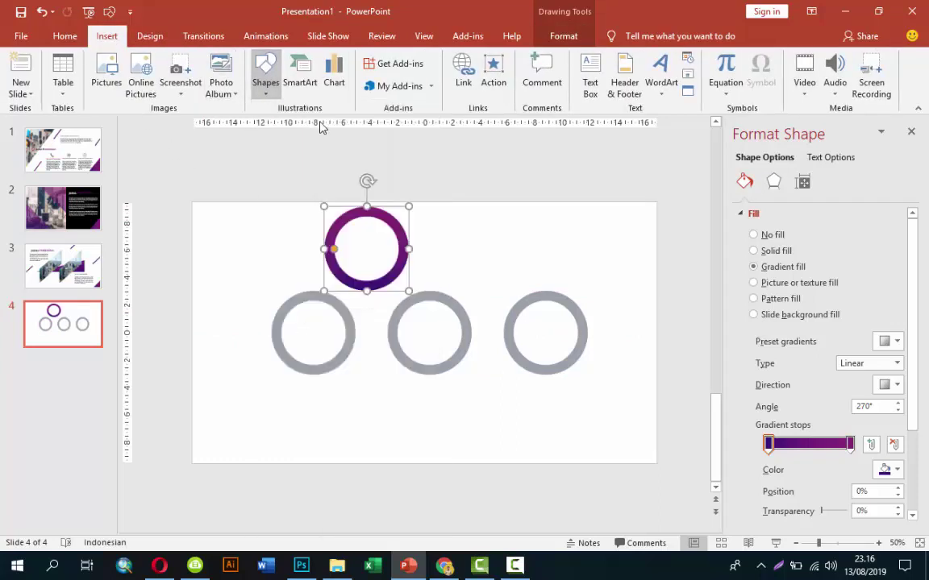
pyautogui.moveTo(278, 177); pyautogui.dragTo(369, 249)
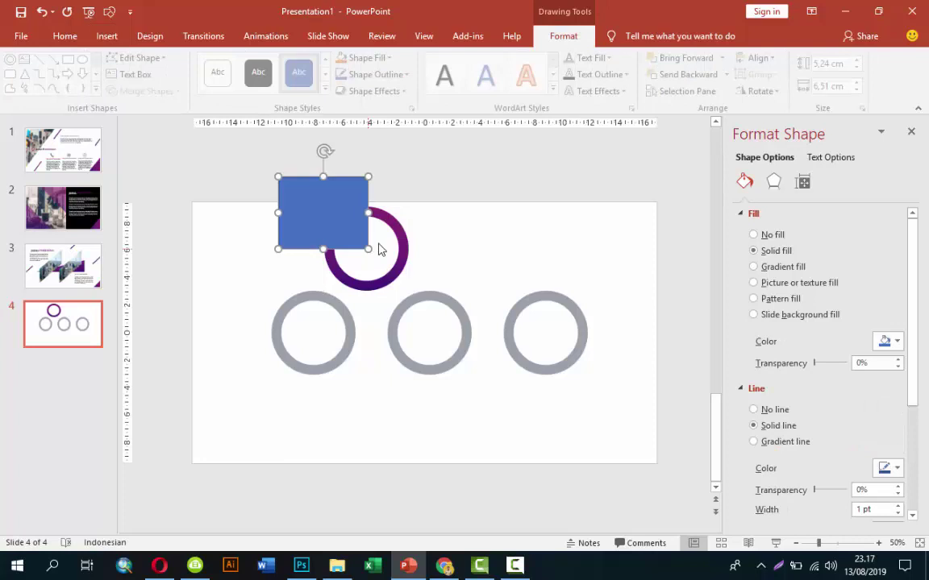
pyautogui.click(439, 189)
# Subtract the rectangle from the purple ring and place the arc over the left gray ring
pyautogui.click(403, 234)
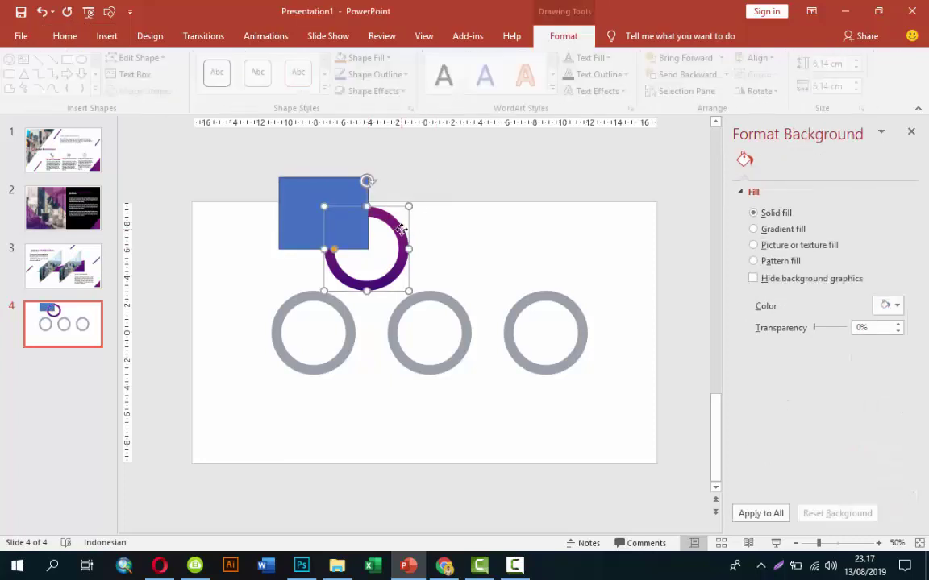
pyautogui.keyDown('shift'); pyautogui.click(314, 186); pyautogui.keyUp('shift')
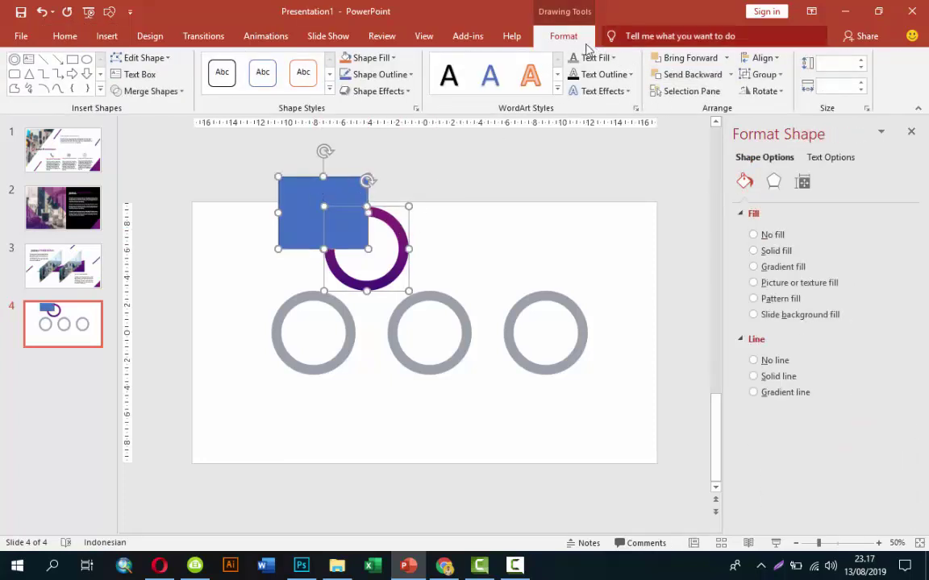
pyautogui.click(149, 91)
pyautogui.click(158, 178)
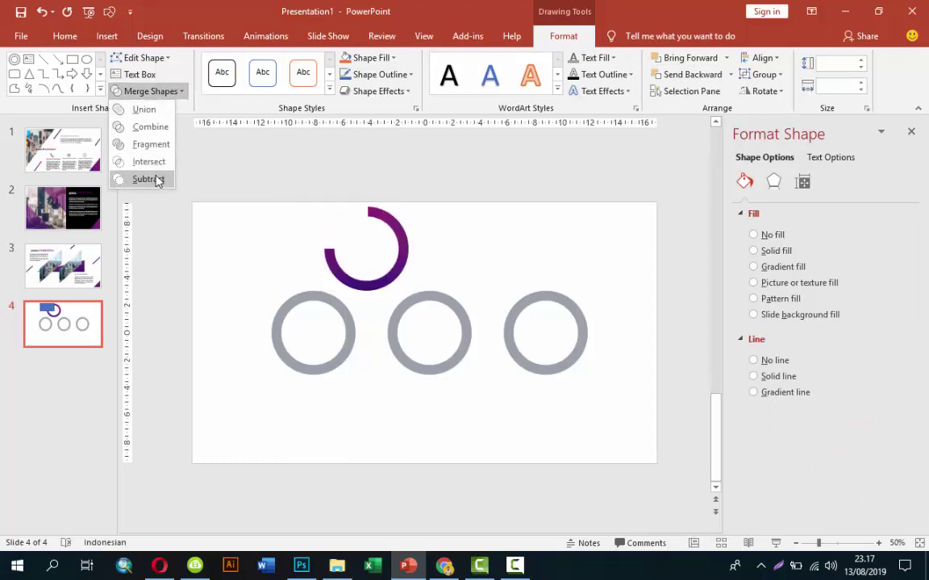
pyautogui.moveTo(376, 211)
pyautogui.mouseDown()
pyautogui.moveTo(389, 252)
pyautogui.moveTo(334, 305)
pyautogui.mouseUp()
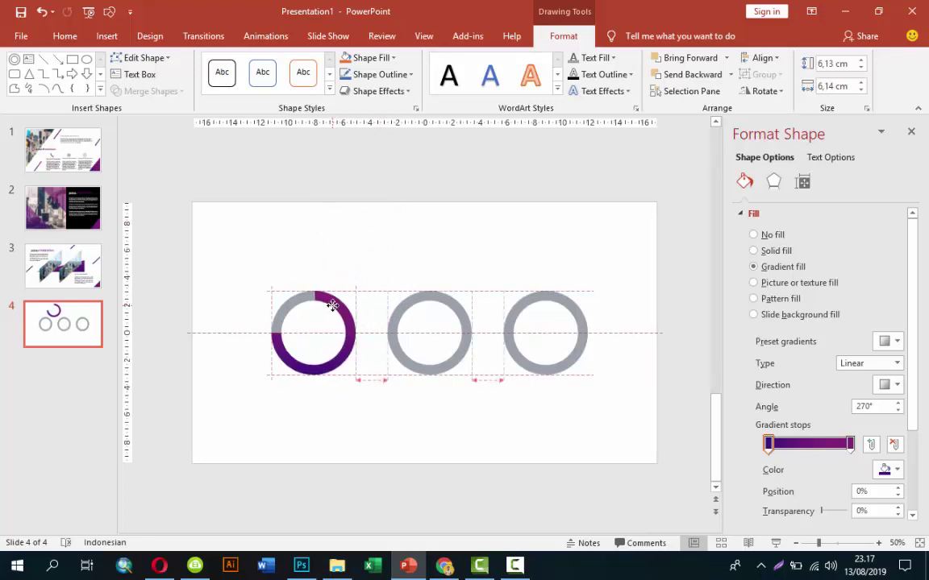
pyautogui.moveTo(334, 305); pyautogui.dragTo(332, 305)
pyautogui.click(382, 183)
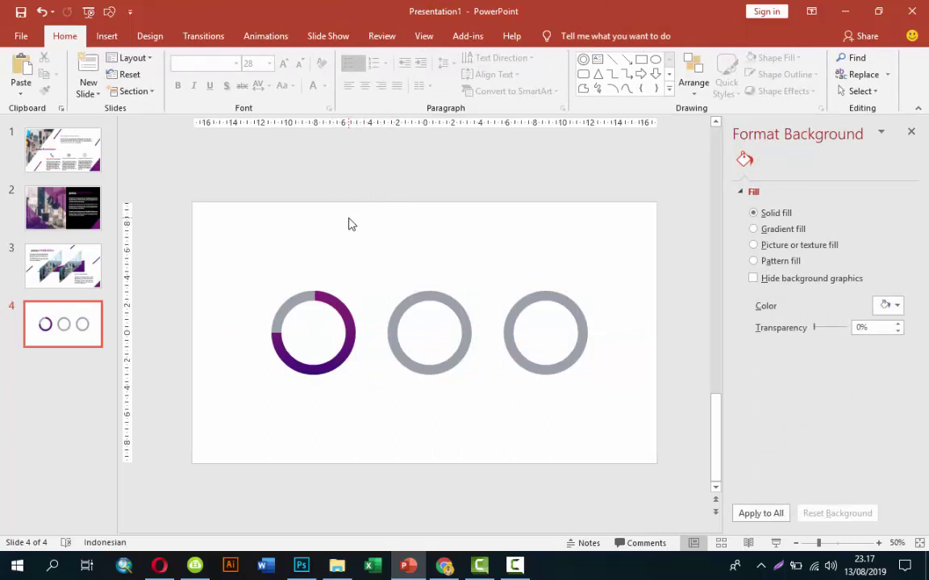
# Ctrl-drag a copy of the purple arc to top centre and draw a rectangle over its right half
pyautogui.click(352, 319)
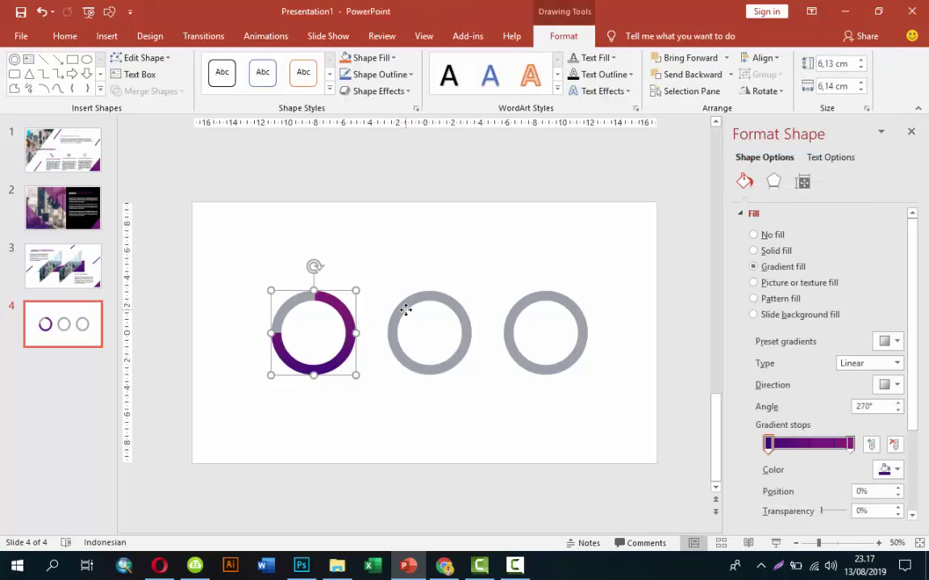
pyautogui.moveTo(359, 331)
pyautogui.mouseDown()
pyautogui.moveTo(497, 389)
pyautogui.moveTo(454, 226)
pyautogui.mouseUp()
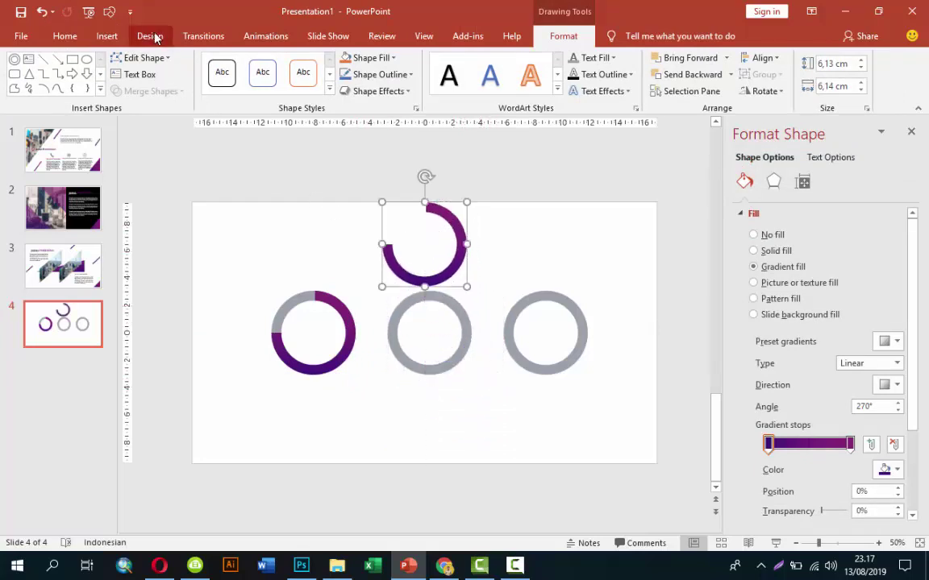
pyautogui.click(107, 35)
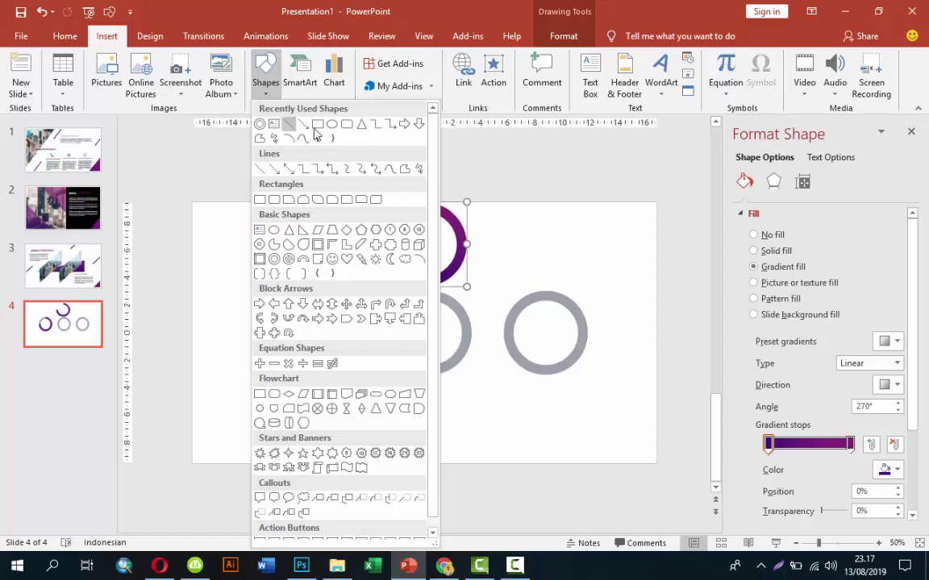
pyautogui.click(289, 124)
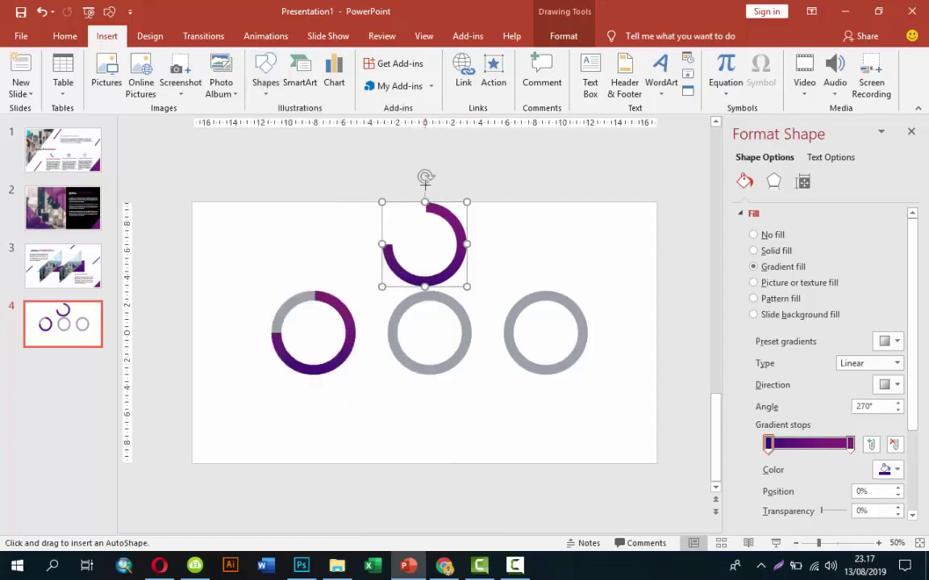
pyautogui.moveTo(425, 185); pyautogui.dragTo(499, 315)
pyautogui.moveTo(451, 255); pyautogui.dragTo(455, 254)
# Subtract the rectangle from the arc copy and move the quarter arc onto the middle ring
pyautogui.click(389, 263)
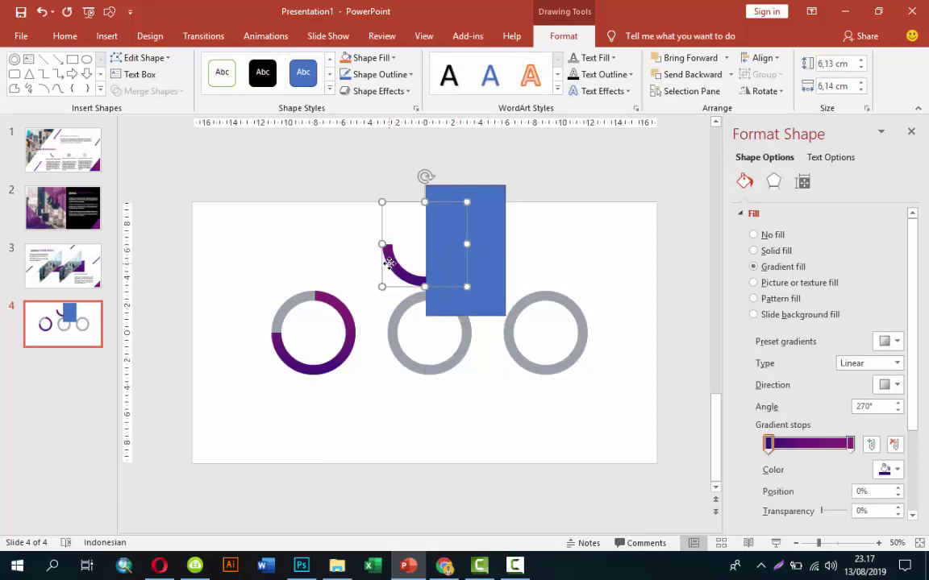
pyautogui.keyDown('shift'); pyautogui.click(484, 211); pyautogui.keyUp('shift')
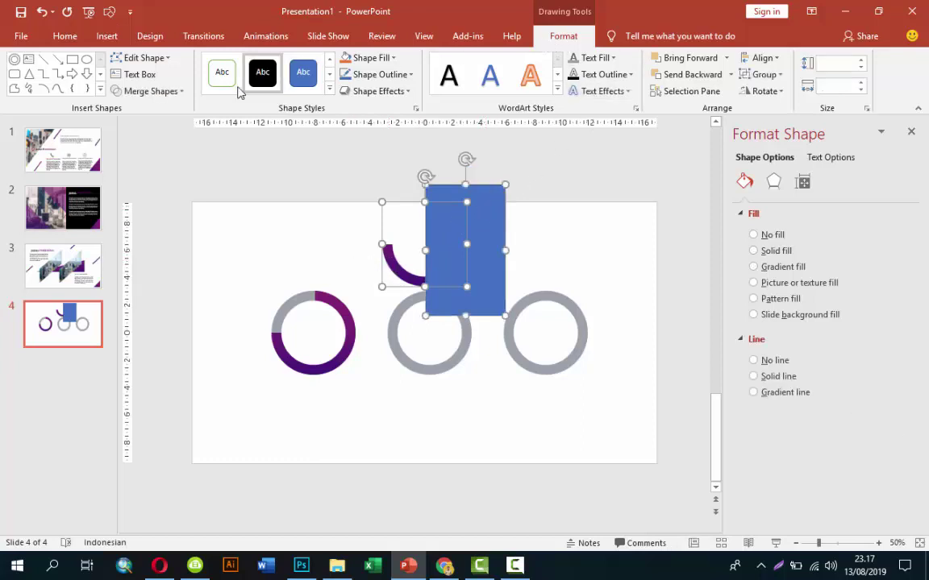
pyautogui.click(176, 93)
pyautogui.click(149, 179)
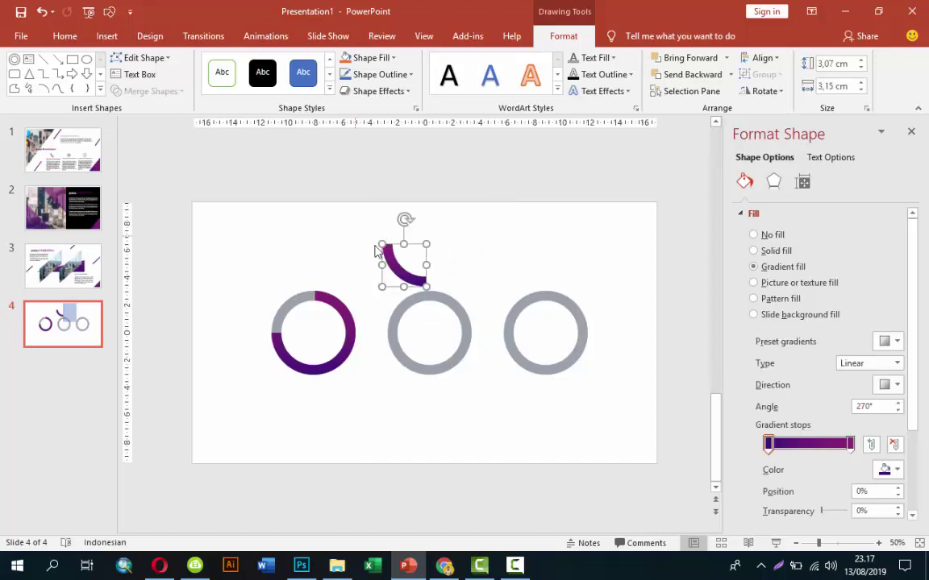
pyautogui.moveTo(390, 271); pyautogui.dragTo(399, 358)
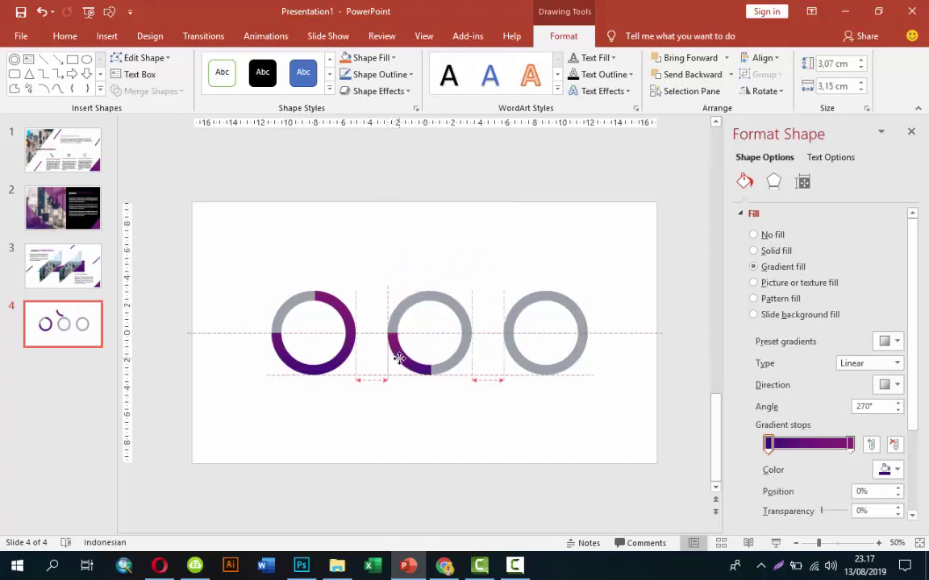
# Copy and paste the left ring's purple arc onto the right gray ring
pyautogui.click(345, 320)
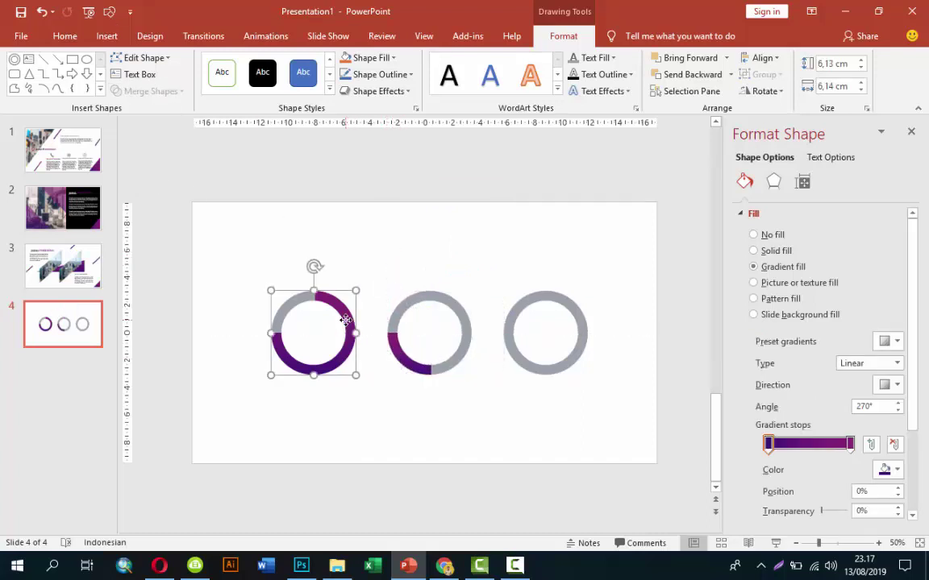
pyautogui.hotkey('ctrl', 'c')
pyautogui.hotkey('ctrl', 'v')
pyautogui.moveTo(347, 321)
pyautogui.mouseDown()
pyautogui.moveTo(567, 328)
pyautogui.moveTo(578, 316)
pyautogui.mouseUp()
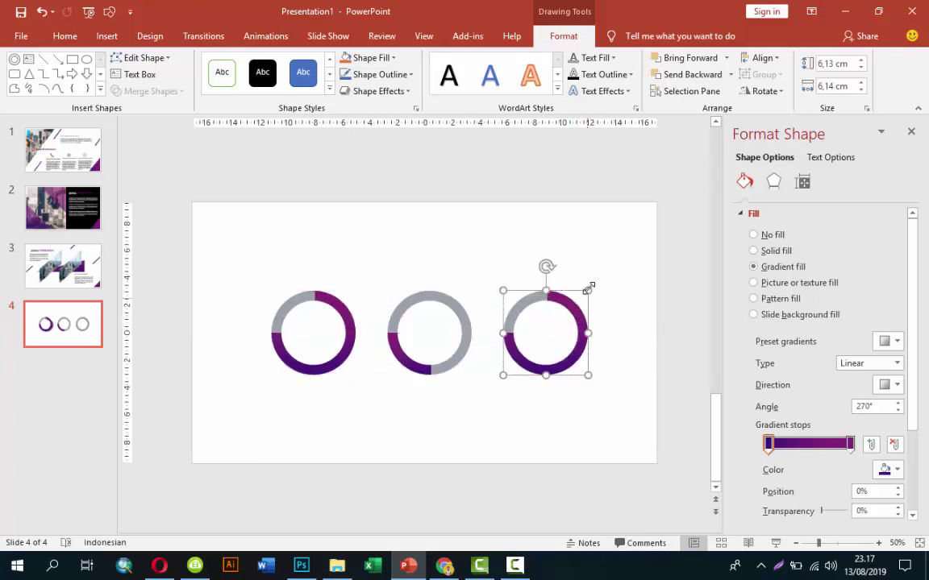
# Draw a rectangle covering the top of the right ring
pyautogui.click(448, 204)
pyautogui.click(107, 35)
pyautogui.click(266, 81)
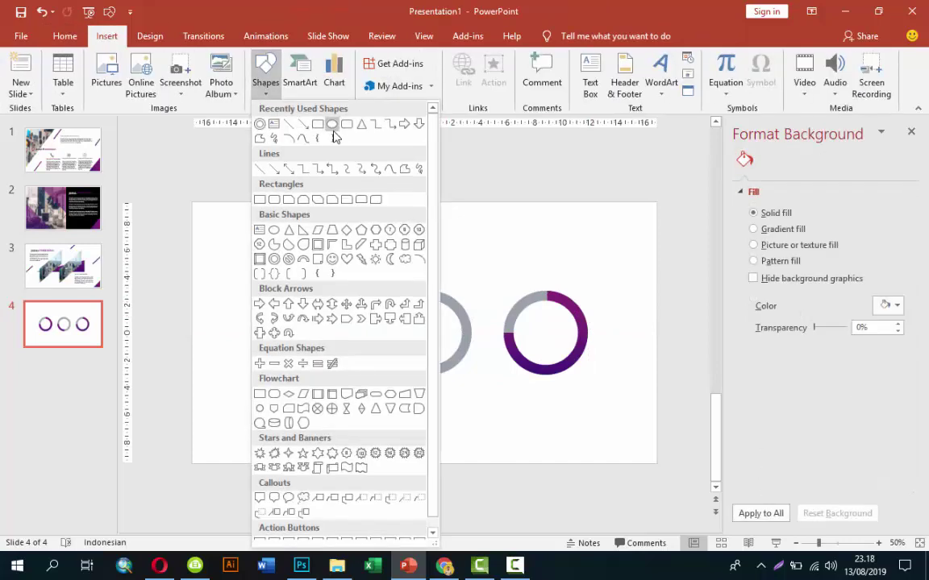
pyautogui.click(318, 123)
pyautogui.moveTo(494, 266); pyautogui.dragTo(629, 343)
# Subtract the rectangle from the right ring's purple arc with Merge Shapes
pyautogui.click(579, 357)
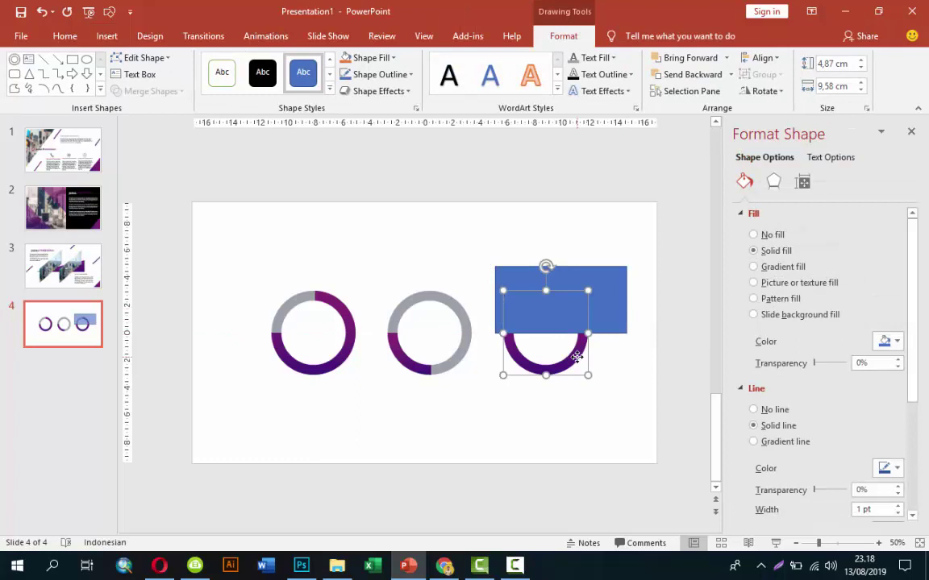
pyautogui.keyDown('shift'); pyautogui.click(605, 309); pyautogui.keyUp('shift')
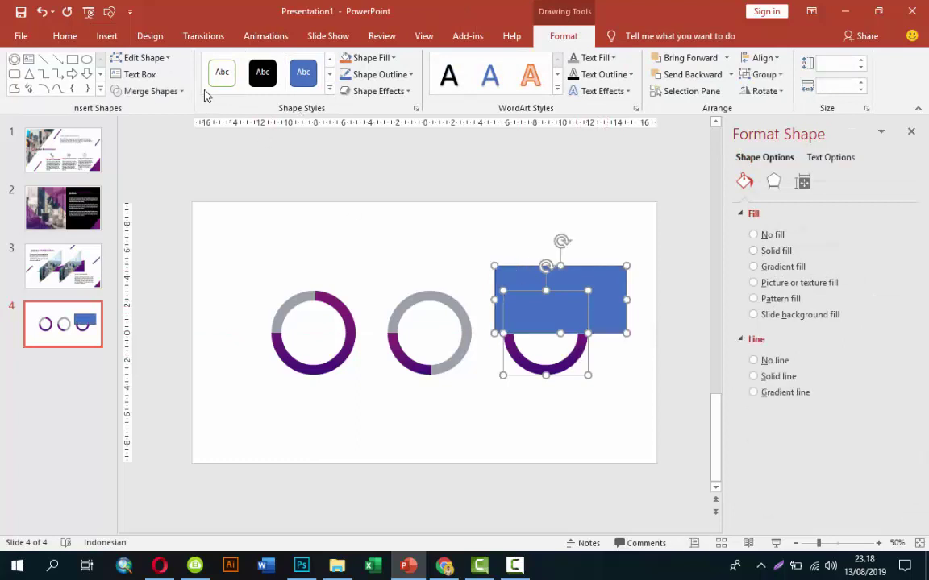
pyautogui.click(153, 92)
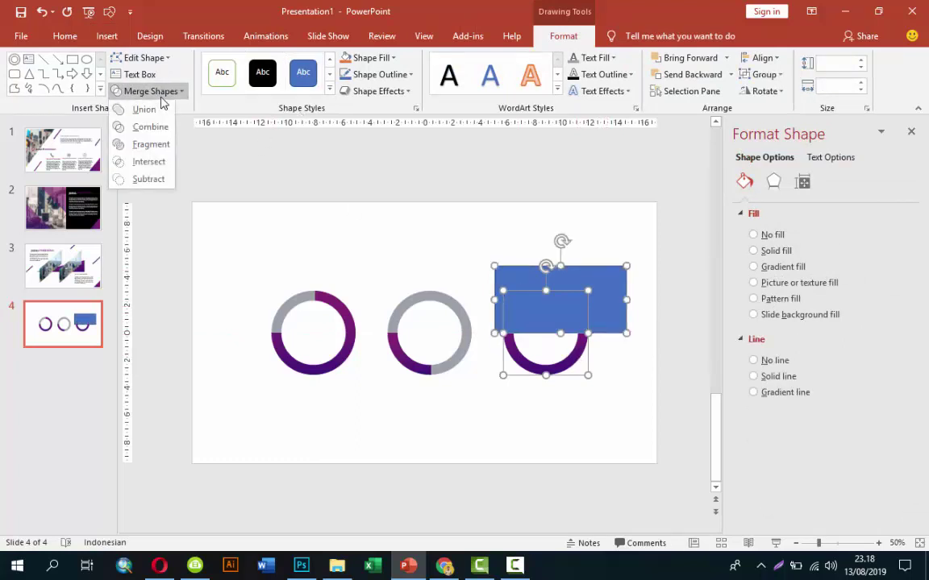
pyautogui.click(145, 180)
pyautogui.click(484, 211)
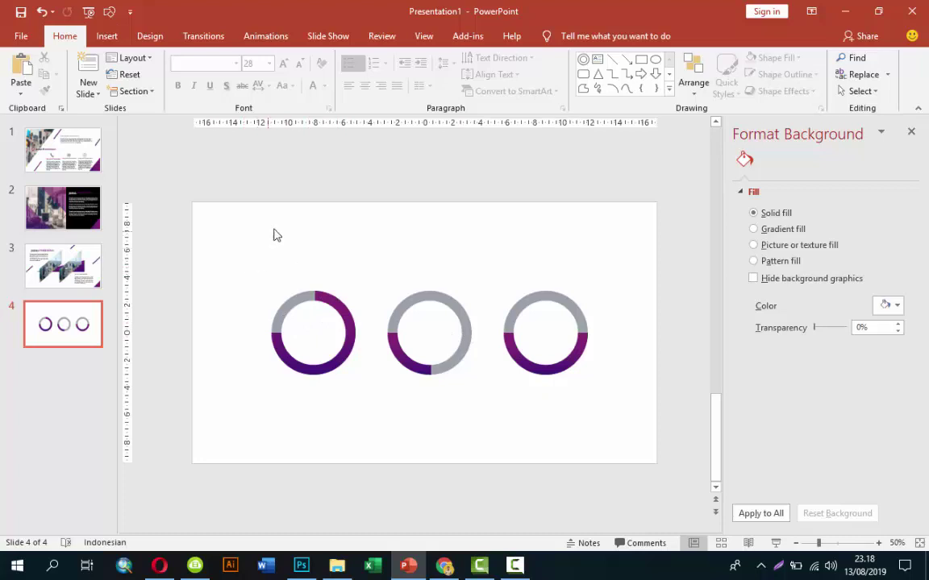
# Copy the JUDUL PRESENTASI title and body paragraph from slide 3 and paste them onto slide 4
pyautogui.click(94, 260)
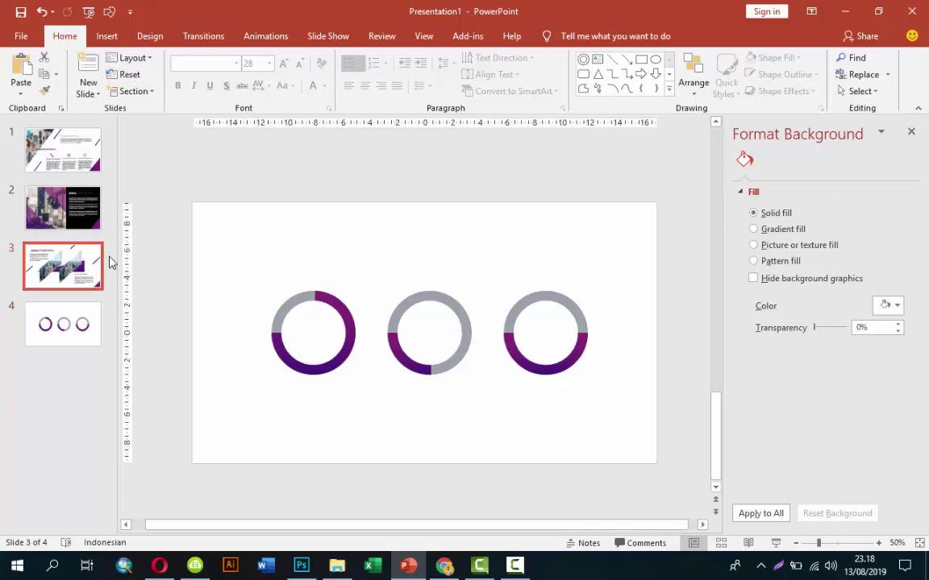
pyautogui.click(322, 246)
pyautogui.keyDown('shift'); pyautogui.click(290, 280); pyautogui.keyUp('shift')
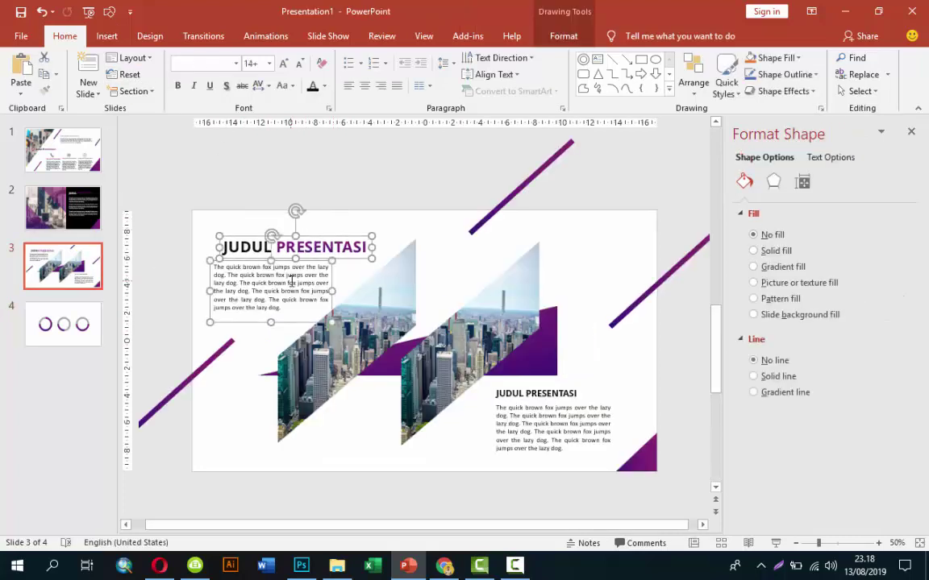
pyautogui.hotkey('ctrl', 'c')
pyautogui.click(81, 316)
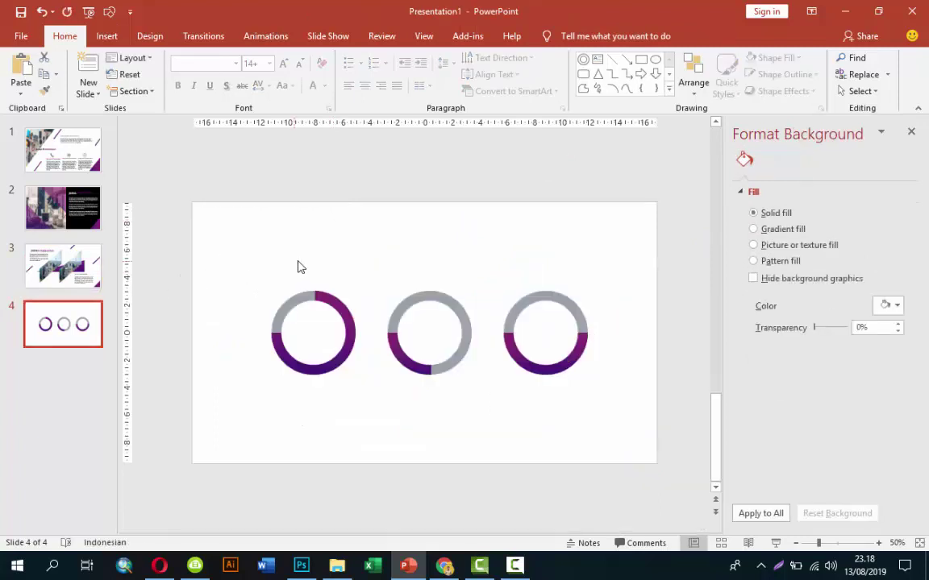
pyautogui.hotkey('ctrl', 'v')
# Move the paragraph below the left ring, centre its text, and nudge the title slightly up
pyautogui.click(396, 230)
pyautogui.click(302, 259)
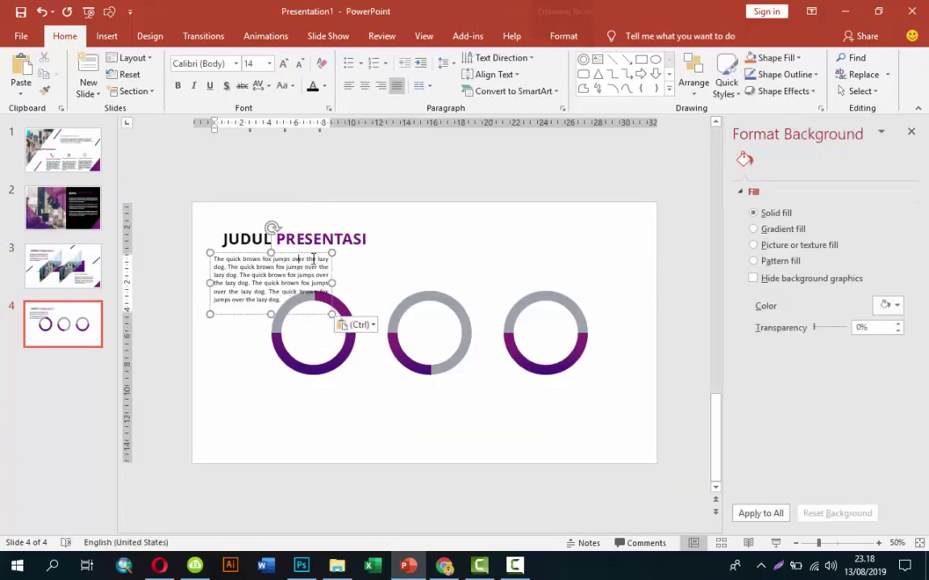
pyautogui.moveTo(309, 256); pyautogui.dragTo(350, 393)
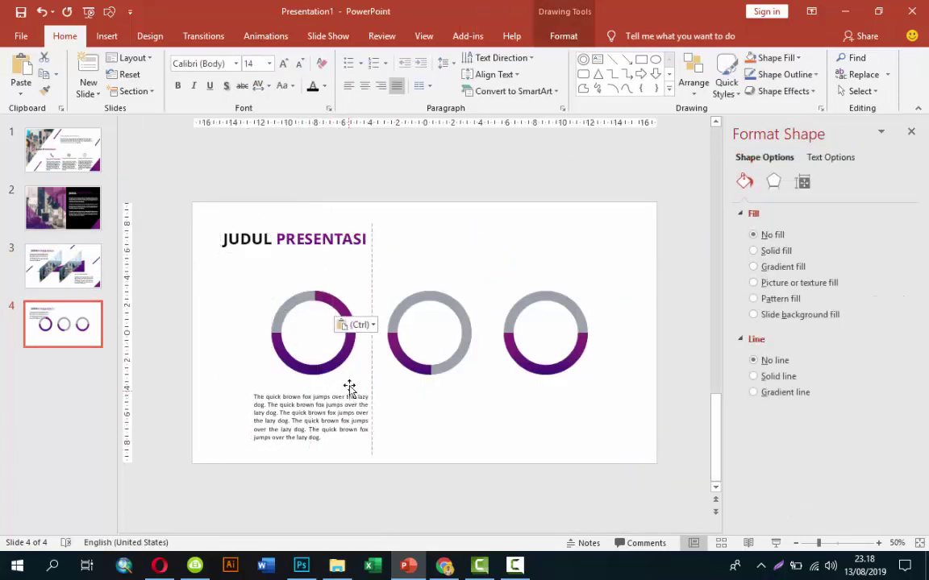
pyautogui.click(364, 87)
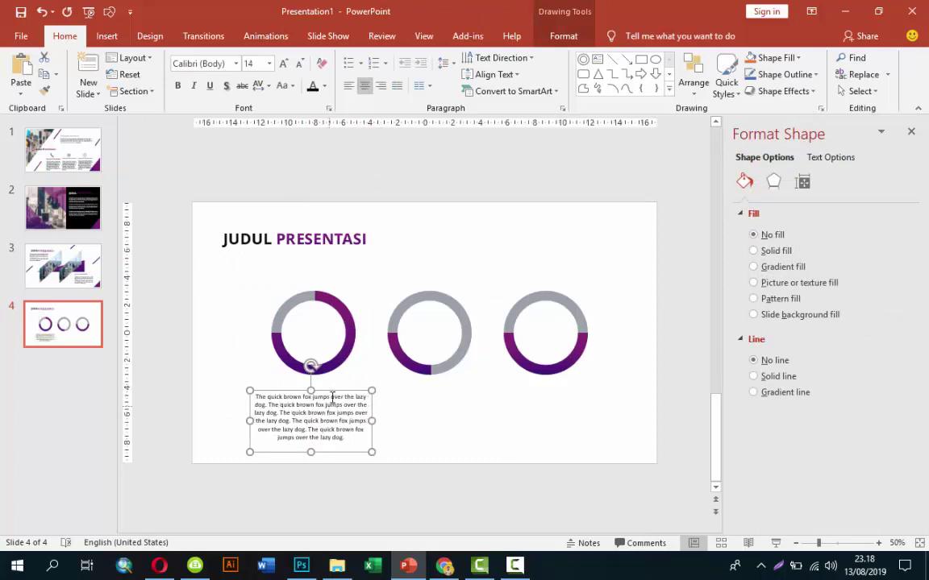
pyautogui.moveTo(331, 395); pyautogui.dragTo(330, 401)
pyautogui.click(321, 230)
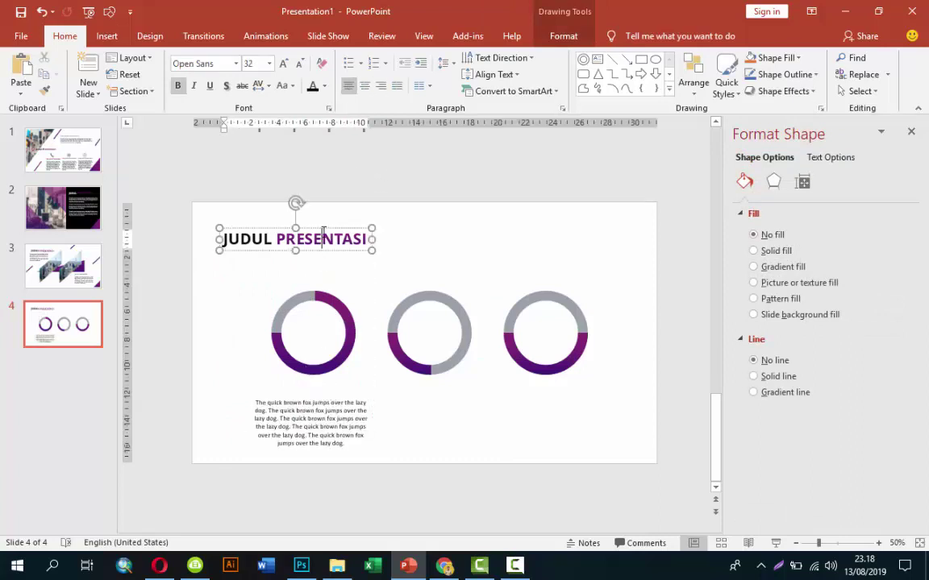
pyautogui.moveTo(322, 229); pyautogui.dragTo(322, 220)
pyautogui.click(423, 218)
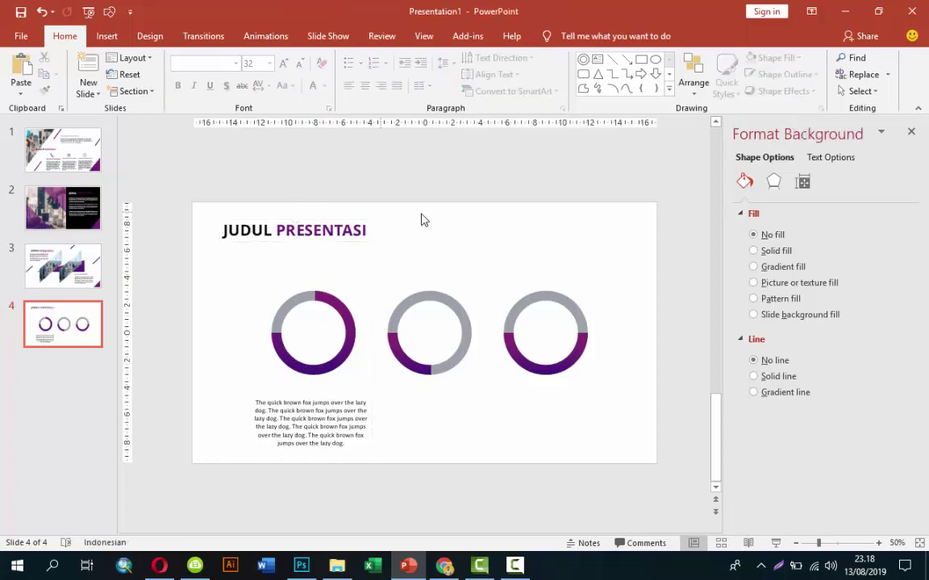
# Add a text box on slide 4 reading '75%'
pyautogui.click(107, 36)
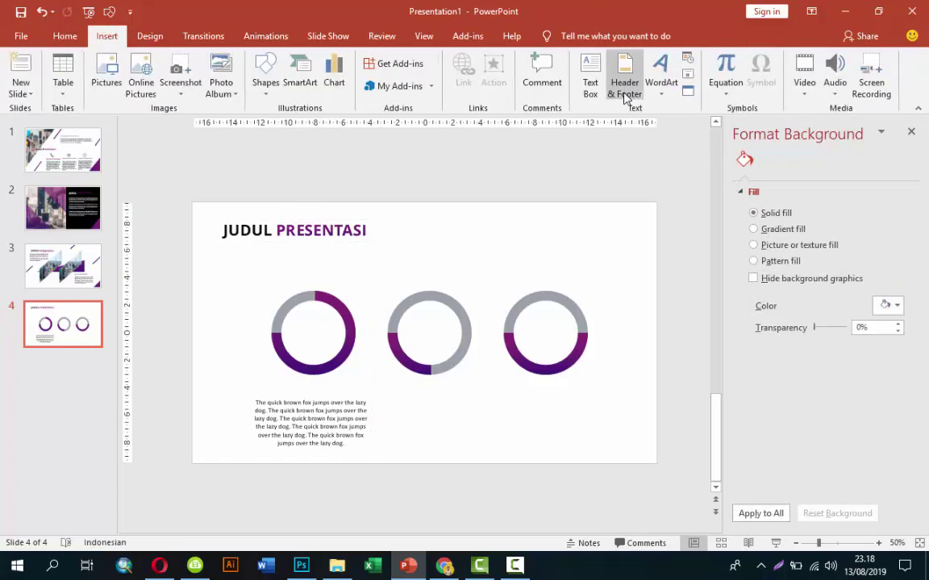
pyautogui.click(595, 72)
pyautogui.click(390, 244)
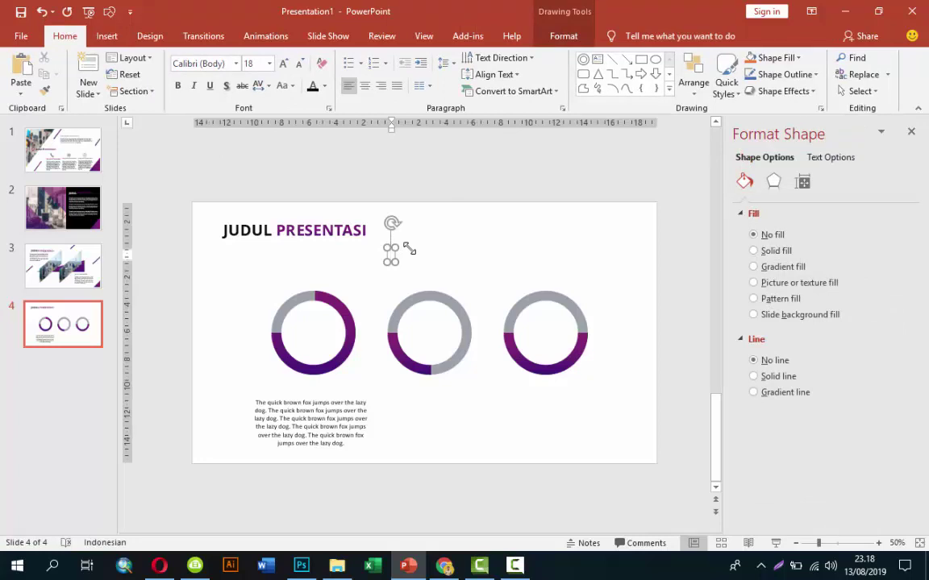
pyautogui.write('75%')
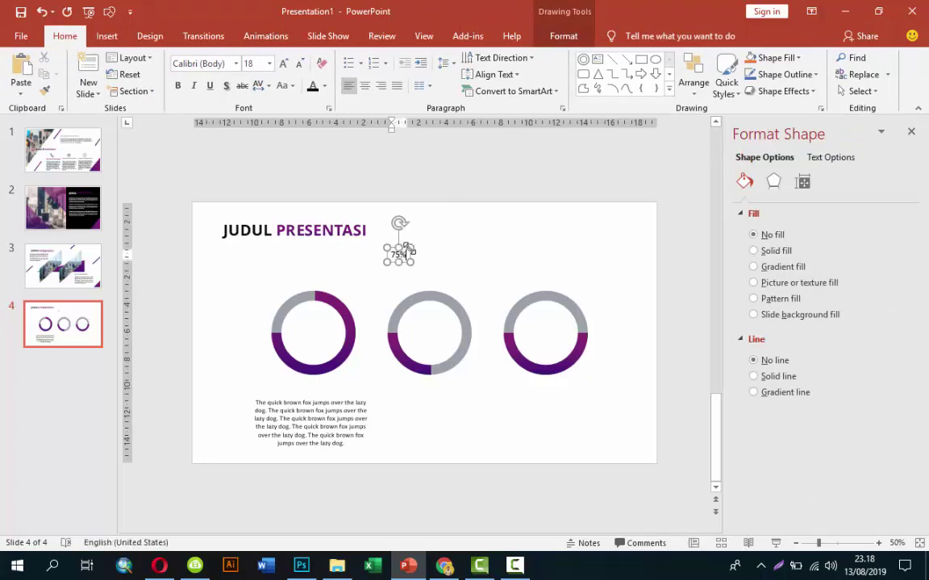
pyautogui.press('Escape')
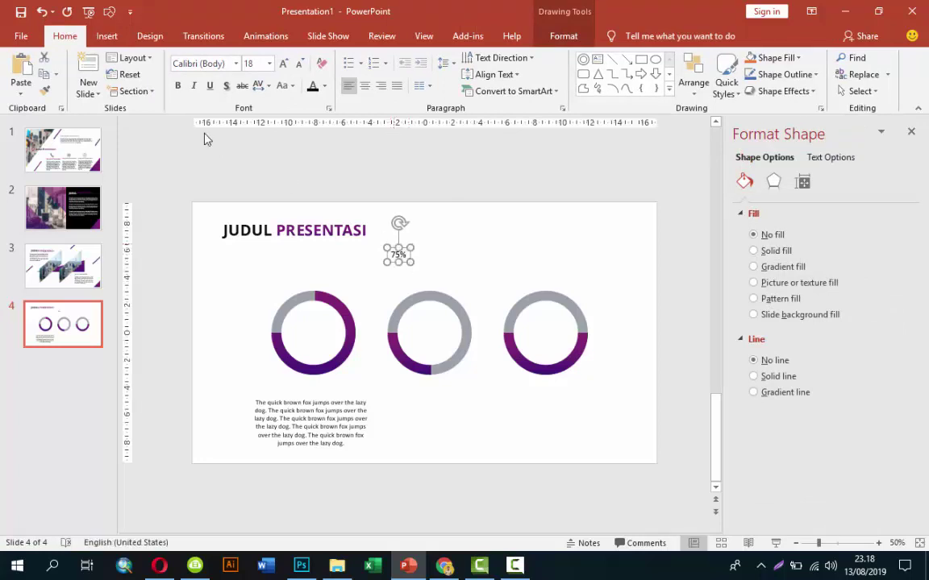
# Format the 75% label as Open Sans 44 in grey and move it into the left ring
pyautogui.click(236, 63)
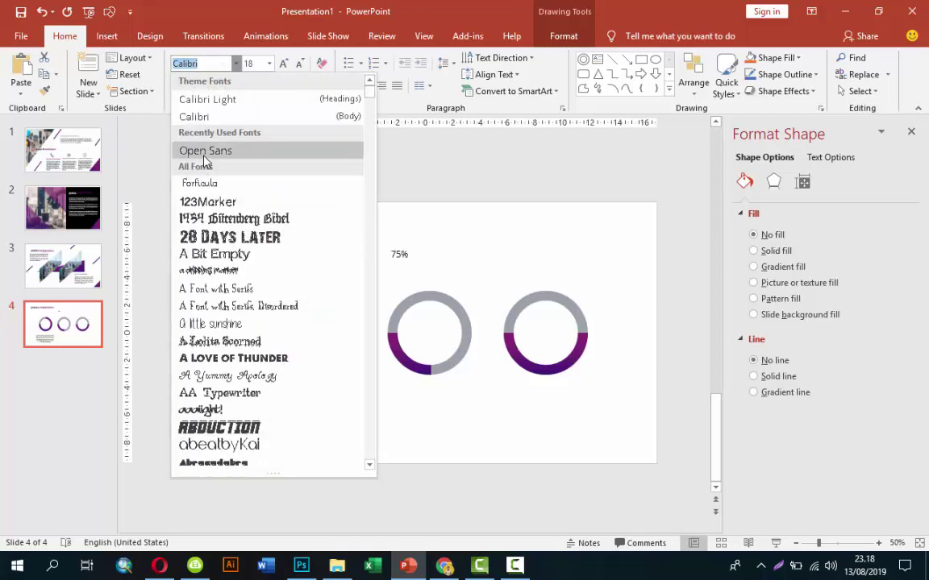
pyautogui.click(206, 149)
pyautogui.click(271, 66)
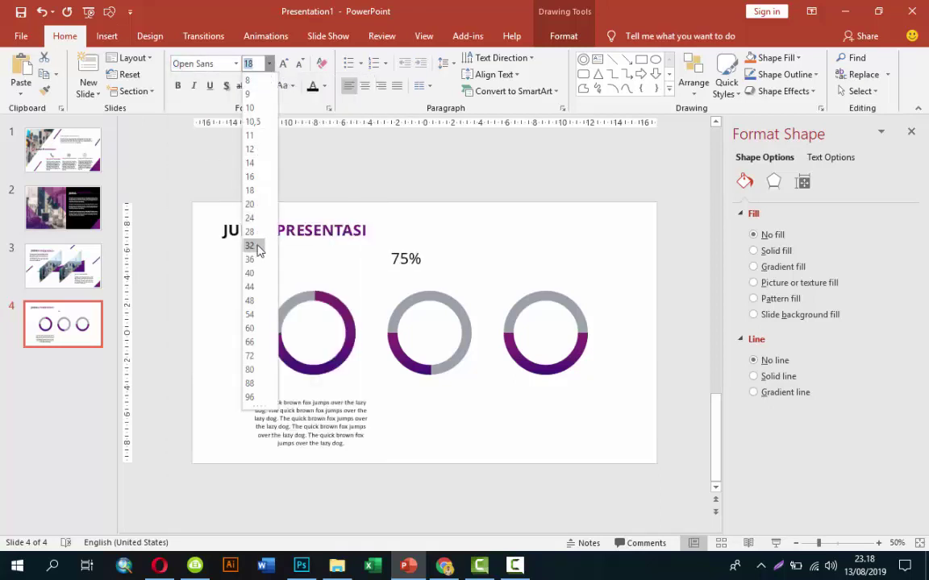
pyautogui.click(253, 286)
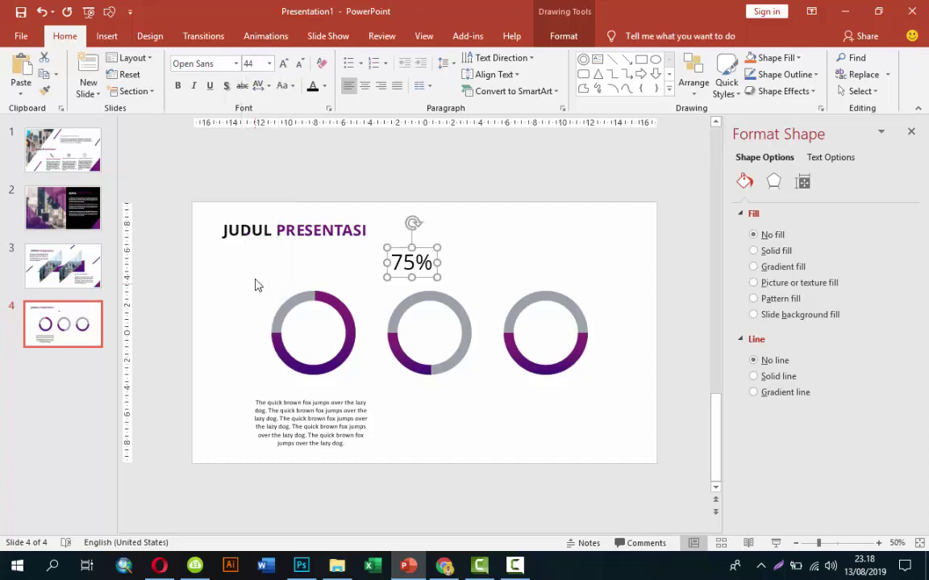
pyautogui.click(324, 87)
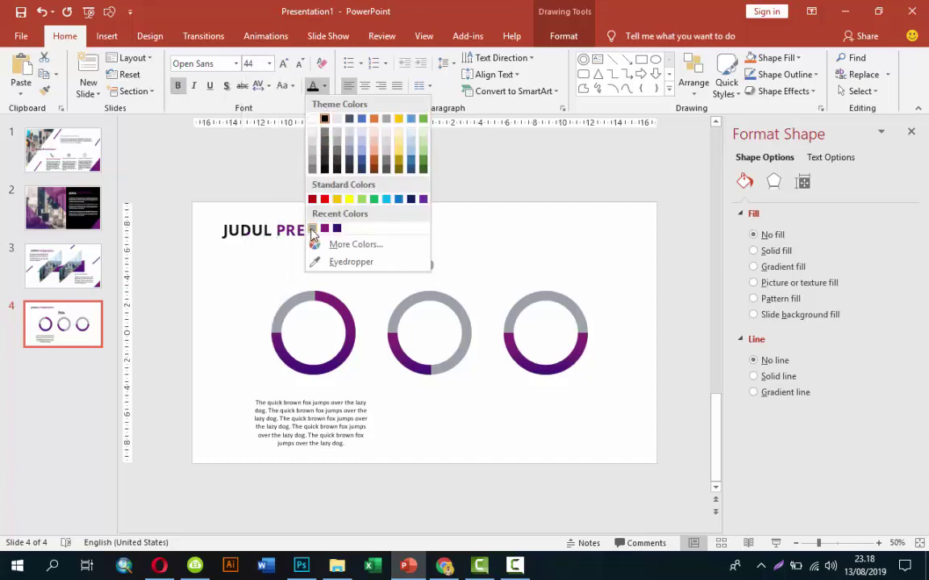
pyautogui.click(312, 230)
pyautogui.moveTo(419, 262)
pyautogui.mouseDown()
pyautogui.moveTo(325, 321)
pyautogui.moveTo(450, 318)
pyautogui.moveTo(425, 332)
pyautogui.mouseUp()
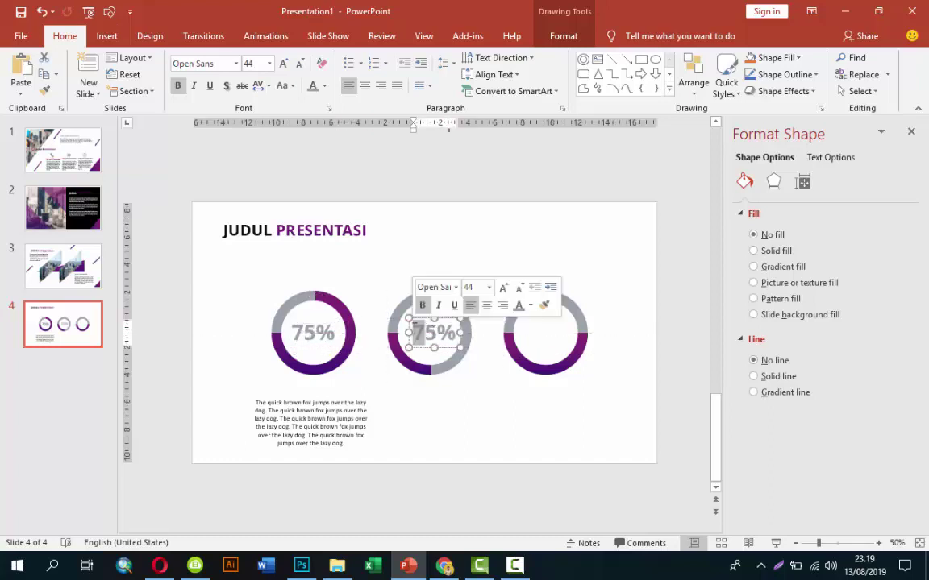
# Change the middle label to '25%' and Ctrl-drag a copy into the right ring
pyautogui.write('2')
pyautogui.press('Escape')
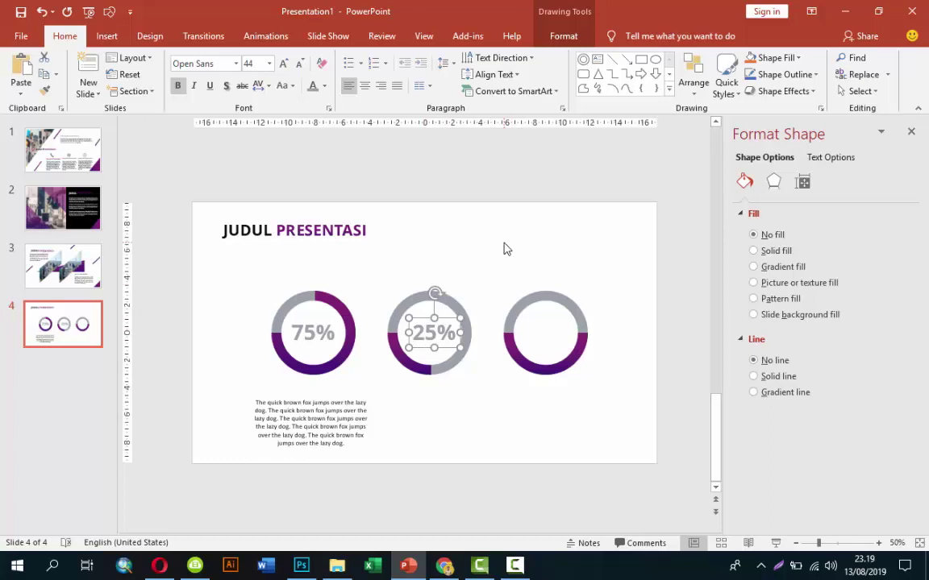
pyautogui.keyDown('ctrl'); pyautogui.moveTo(402, 339); pyautogui.dragTo(522, 339); pyautogui.keyUp('ctrl')
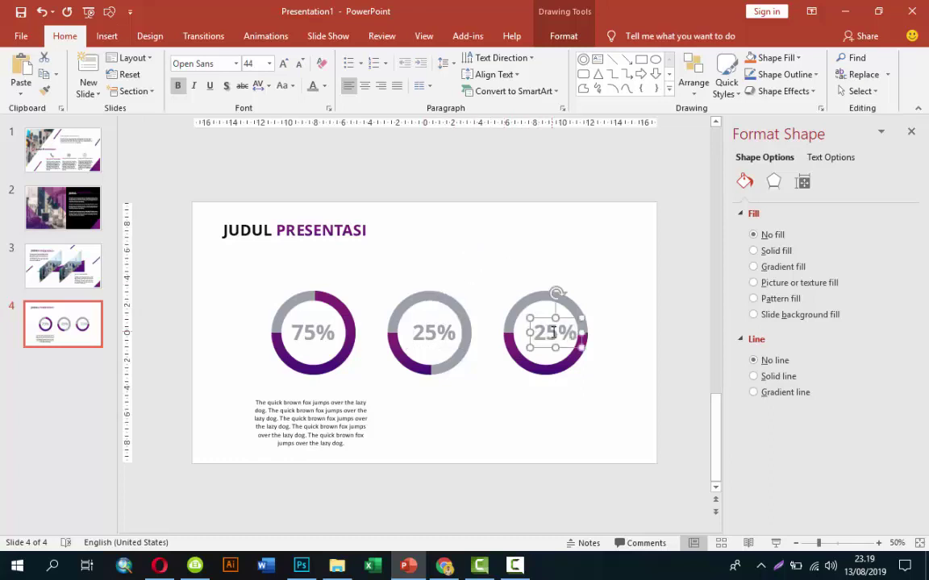
# Edit the right ring's label to '50%', centre it, then select all three rings
pyautogui.click(553, 333)
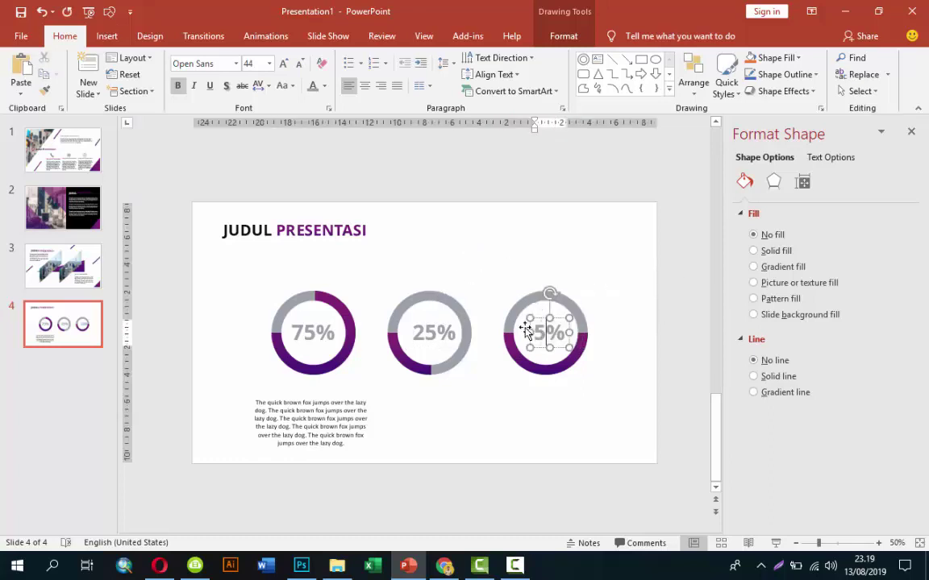
pyautogui.write('50')
pyautogui.moveTo(549, 316); pyautogui.dragTo(538, 317)
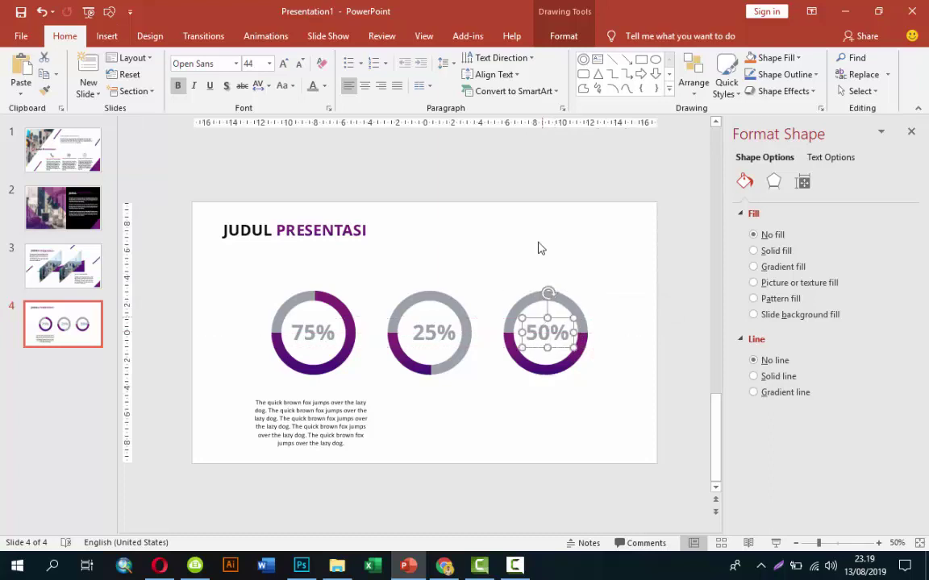
pyautogui.click(534, 283)
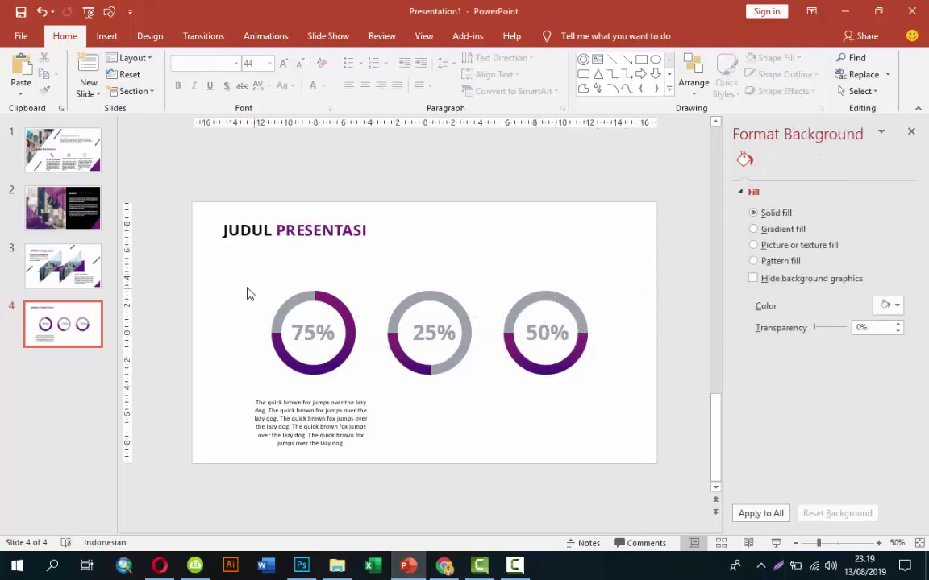
pyautogui.moveTo(249, 294); pyautogui.dragTo(613, 386)
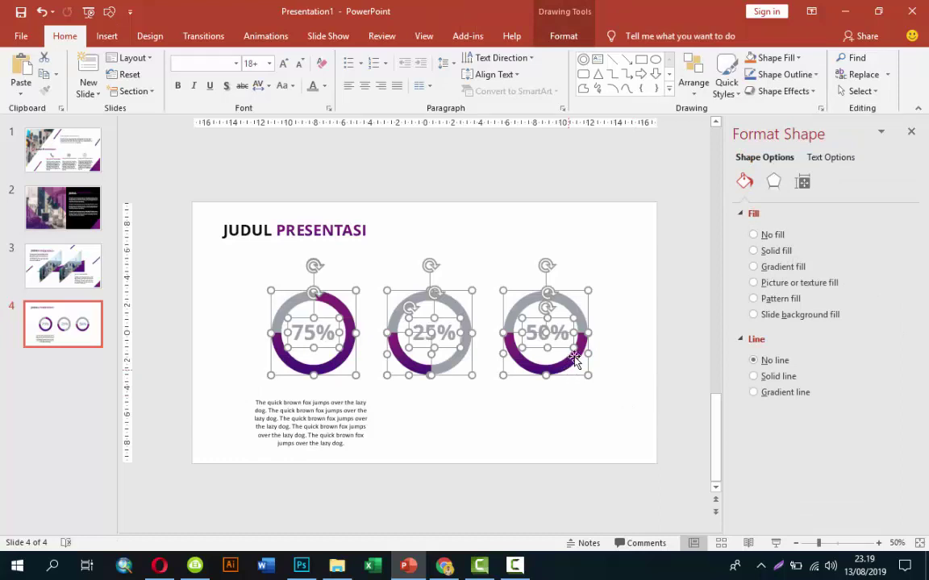
# Move the three rings higher and make the paragraph text box narrower
pyautogui.moveTo(561, 300); pyautogui.dragTo(559, 287)
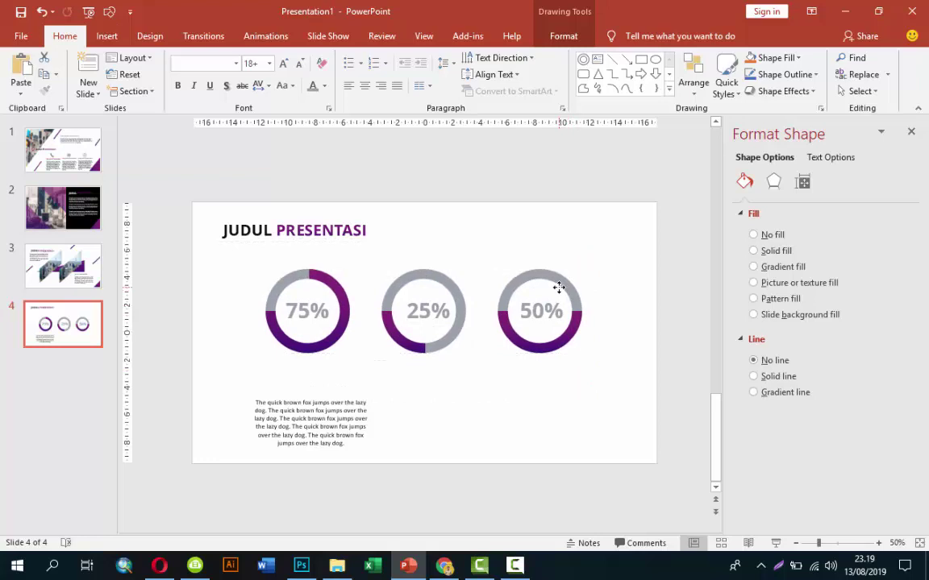
pyautogui.click(605, 286)
pyautogui.click(289, 435)
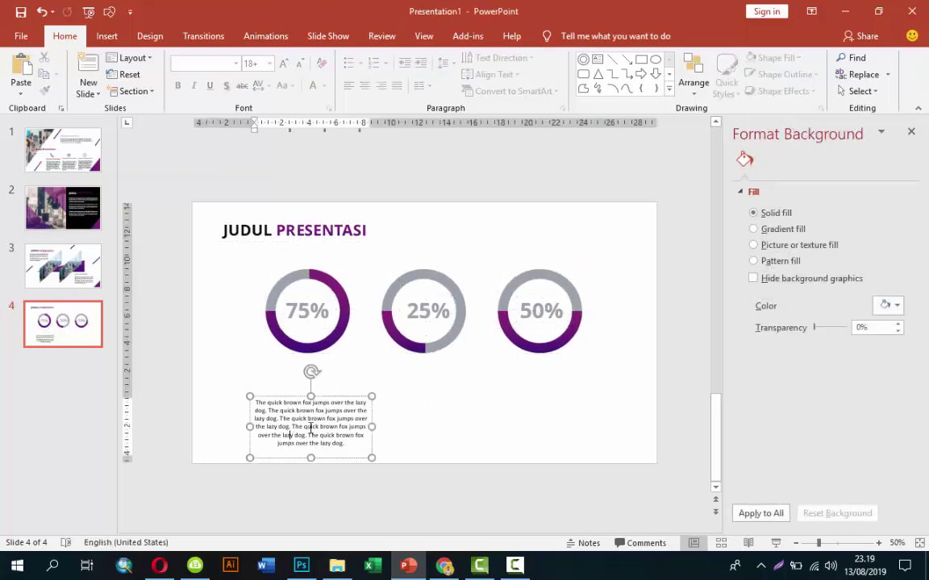
pyautogui.moveTo(372, 427)
pyautogui.mouseDown()
pyautogui.moveTo(360, 426)
pyautogui.moveTo(333, 378)
pyautogui.mouseUp()
pyautogui.click(421, 247)
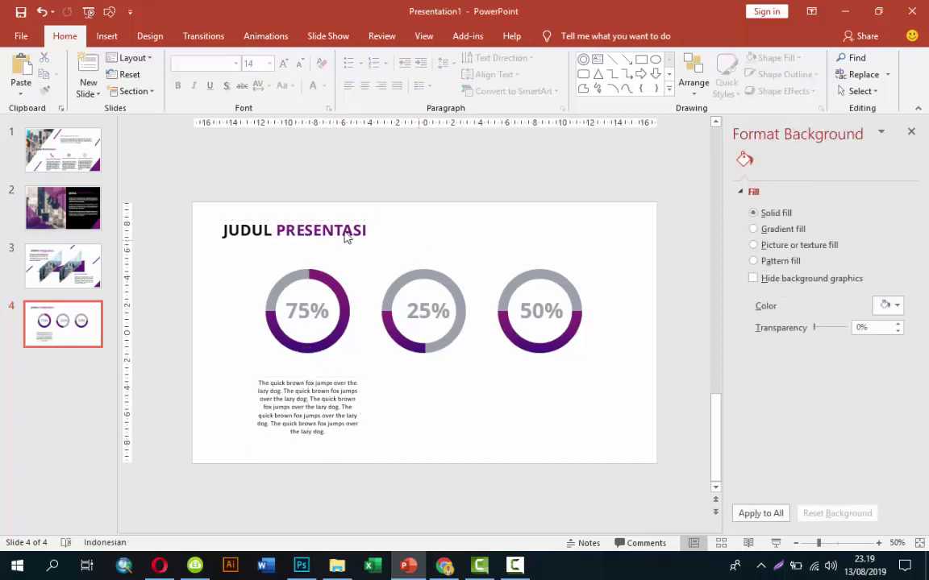
# Place a copy of the title above the paragraph, set to 20 pt, purple and centred
pyautogui.click(347, 229)
pyautogui.moveTo(349, 221); pyautogui.dragTo(357, 240)
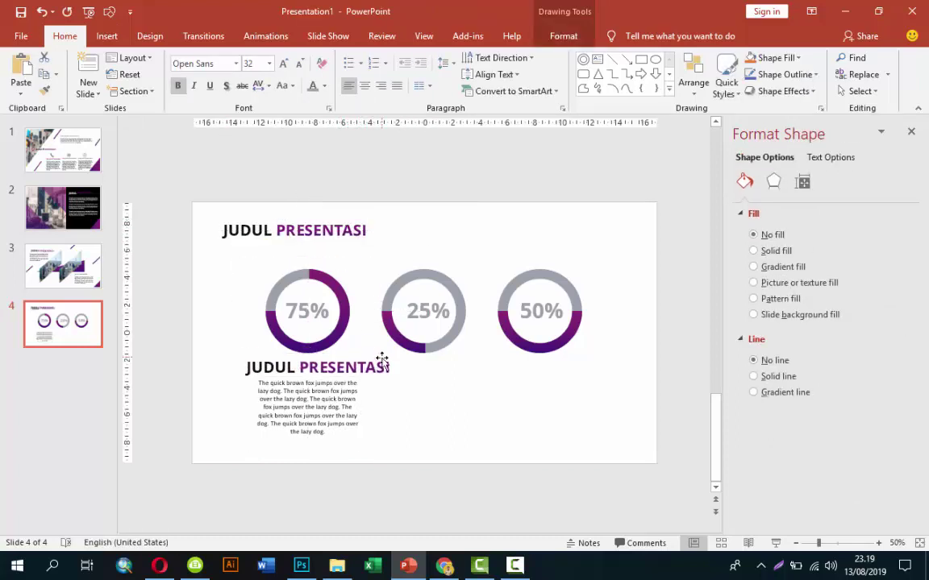
pyautogui.keyDown('ctrl'); pyautogui.moveTo(364, 225); pyautogui.dragTo(381, 360); pyautogui.keyUp('ctrl')
pyautogui.click(268, 64)
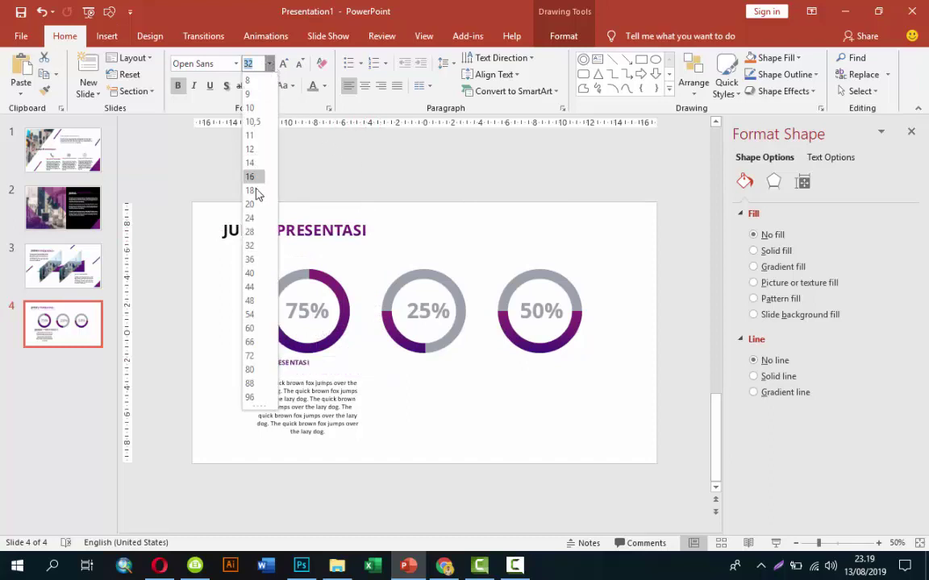
pyautogui.click(250, 204)
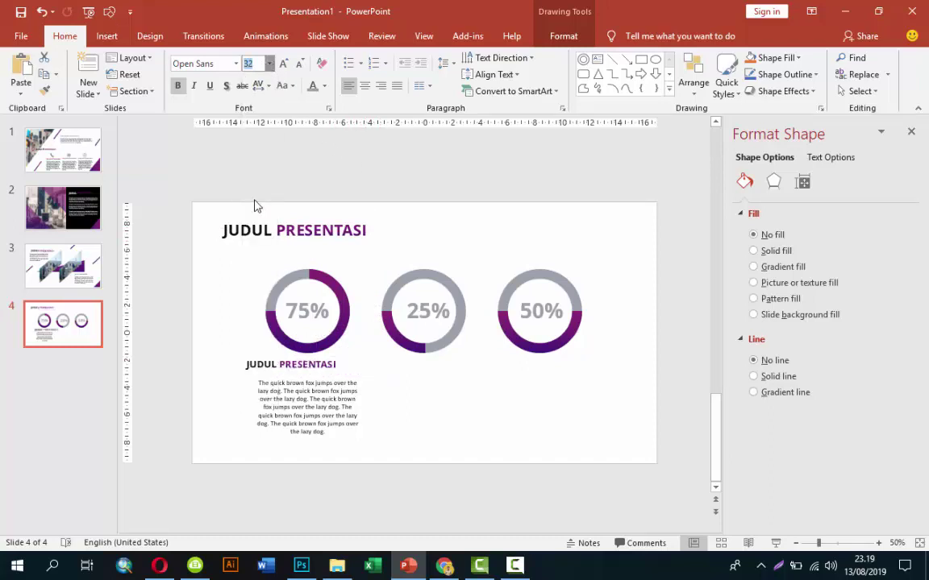
pyautogui.click(324, 85)
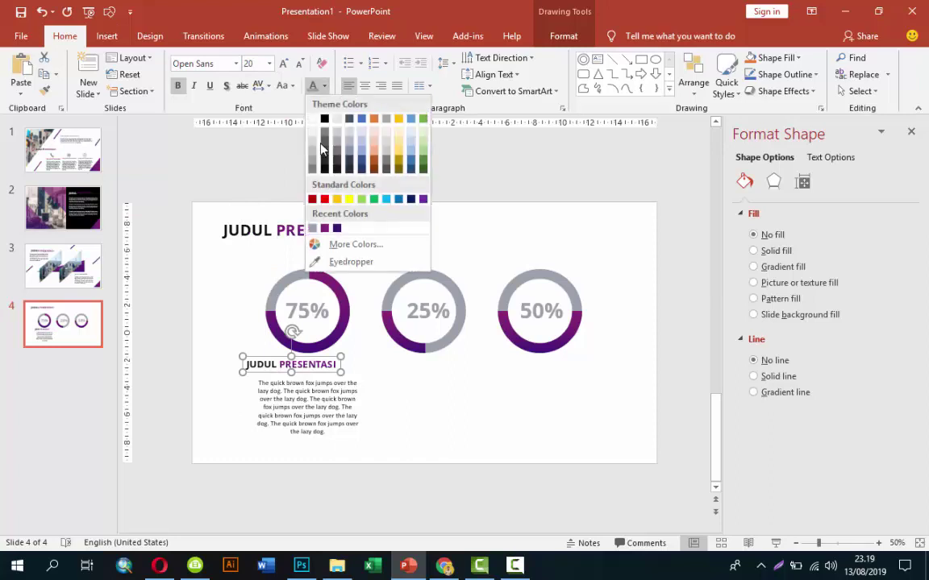
pyautogui.click(315, 229)
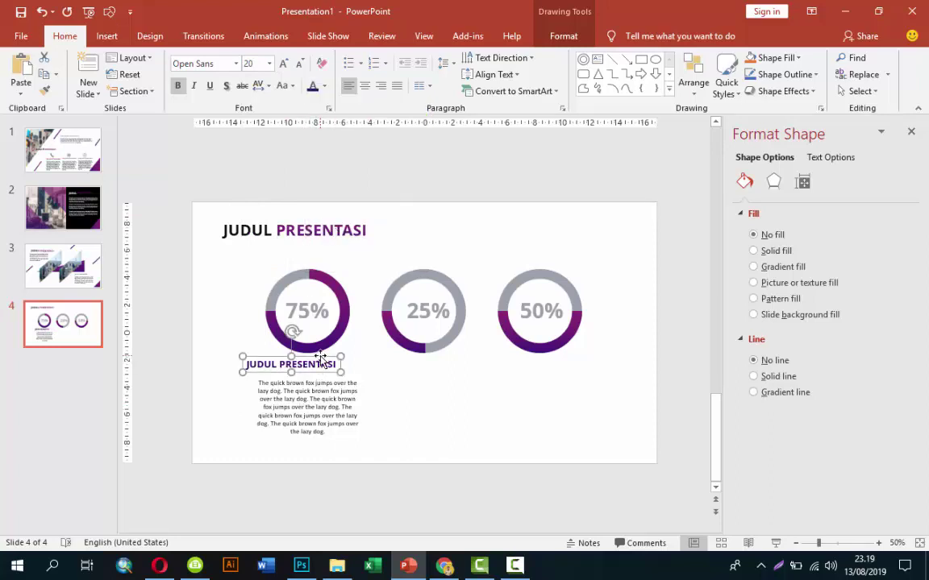
pyautogui.click(364, 85)
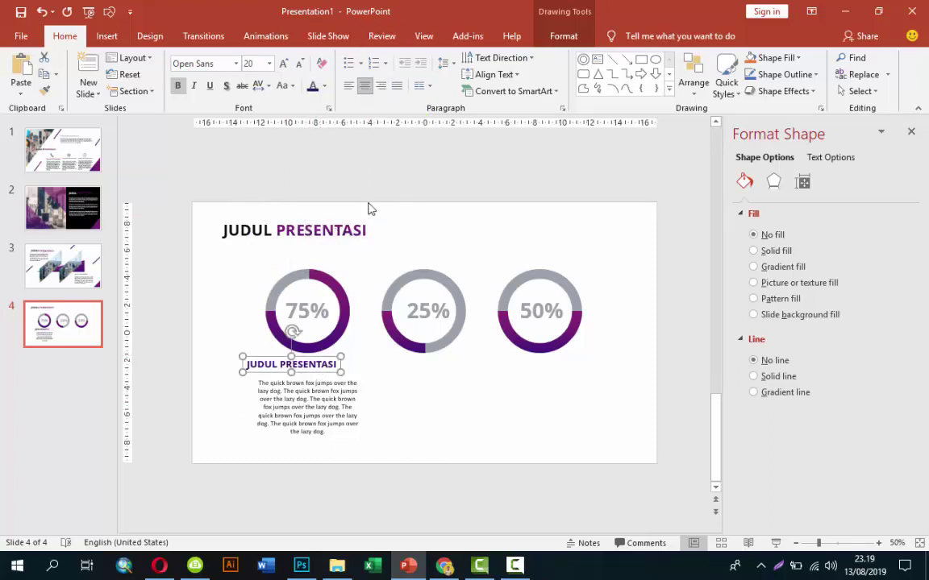
# Align the heading and paragraph centres with Align Center and nudge them down
pyautogui.keyDown('shift'); pyautogui.click(306, 403); pyautogui.keyUp('shift')
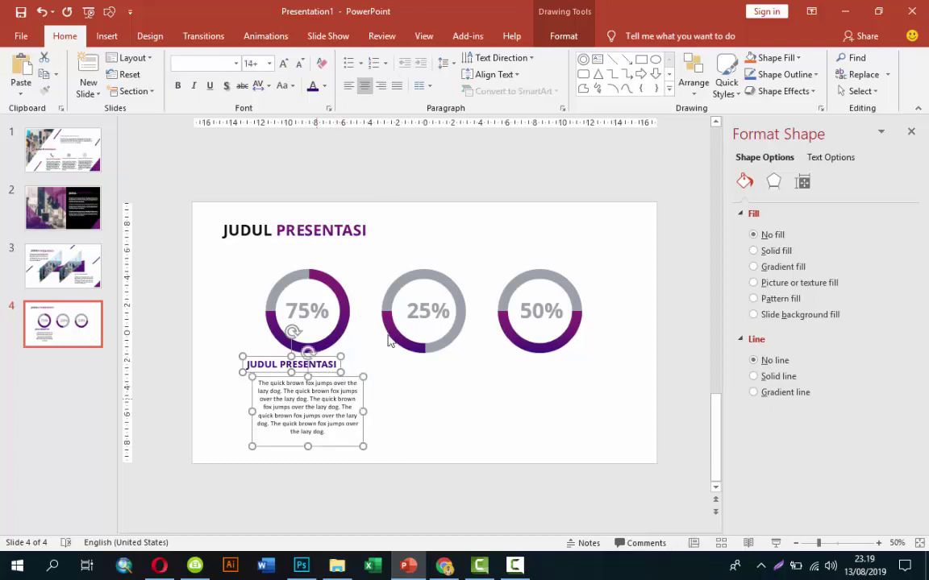
pyautogui.click(564, 36)
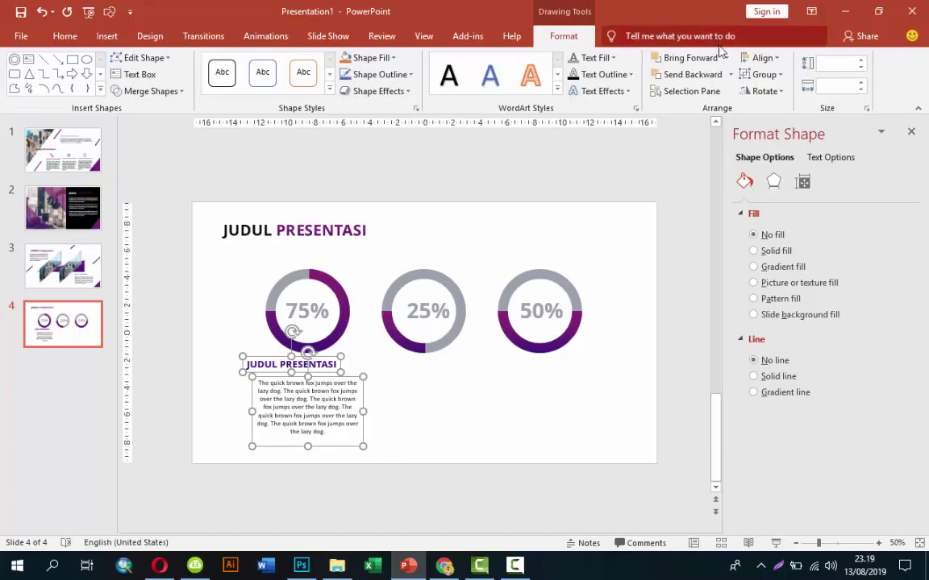
pyautogui.click(764, 58)
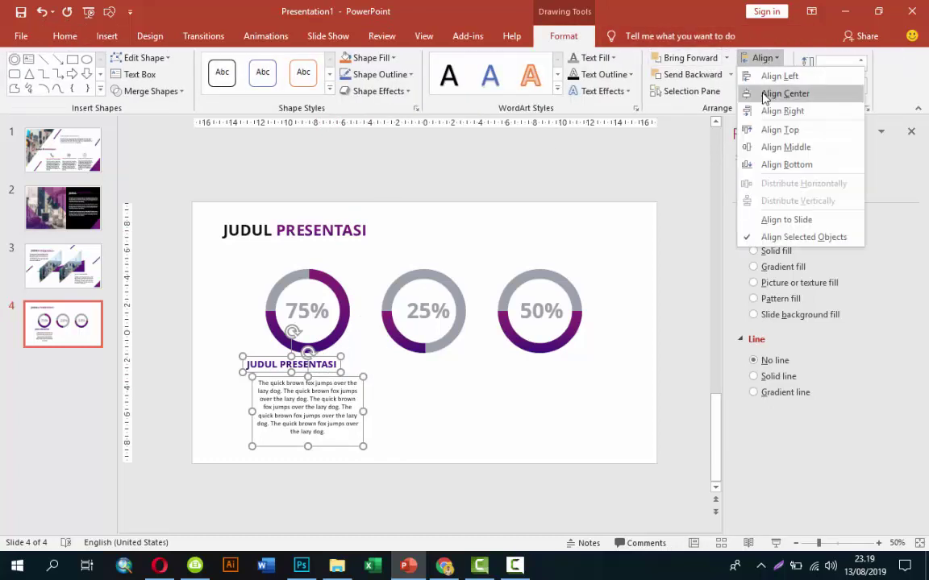
pyautogui.click(763, 93)
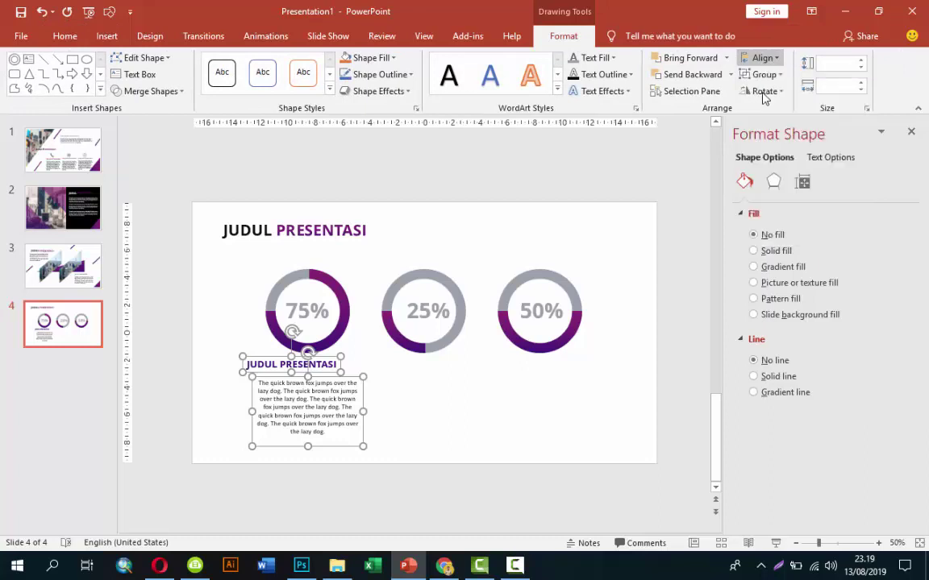
pyautogui.click(334, 359)
pyautogui.click(320, 394)
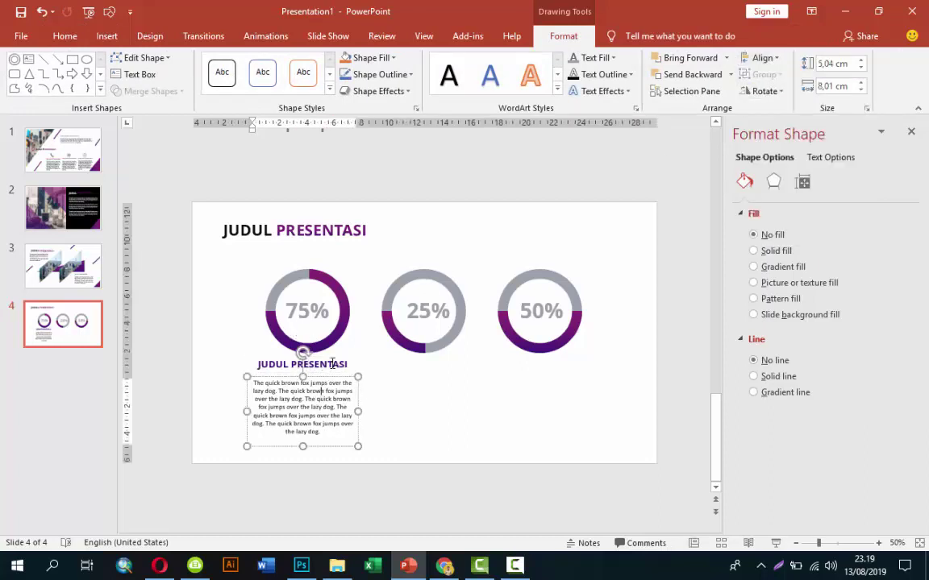
pyautogui.moveTo(331, 363); pyautogui.dragTo(333, 365)
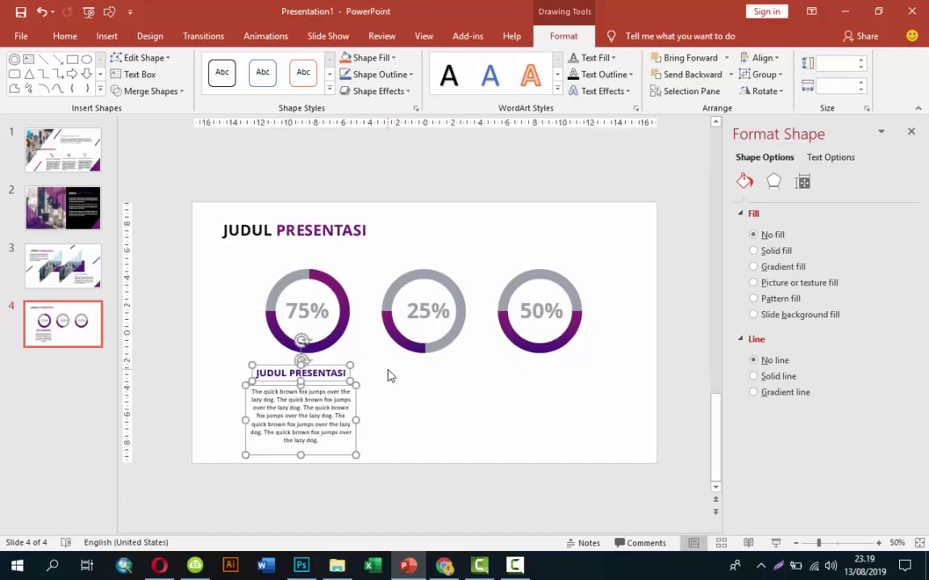
# Duplicate the heading and paragraph pair under the 25% and 50% rings
pyautogui.hotkey('ctrl', 'd')
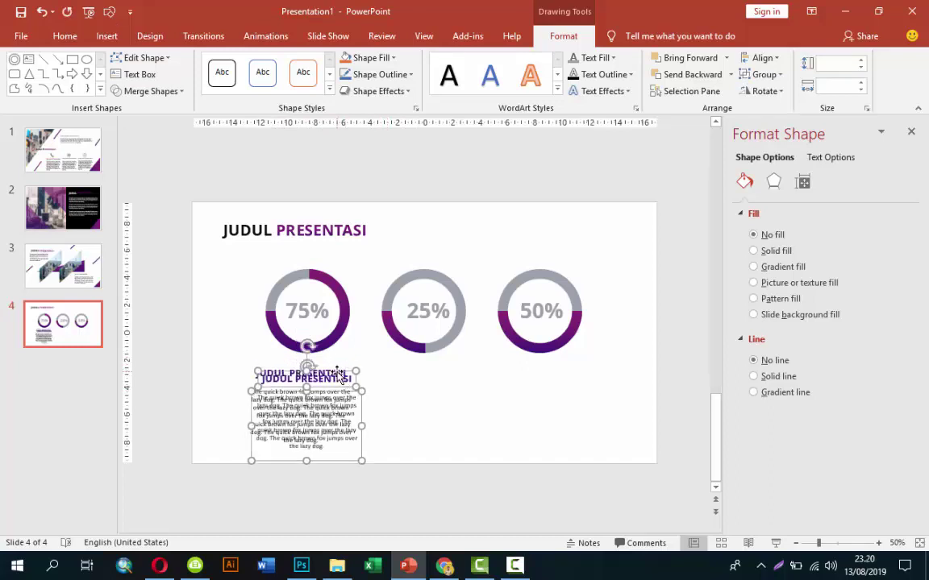
pyautogui.moveTo(340, 376); pyautogui.dragTo(459, 366)
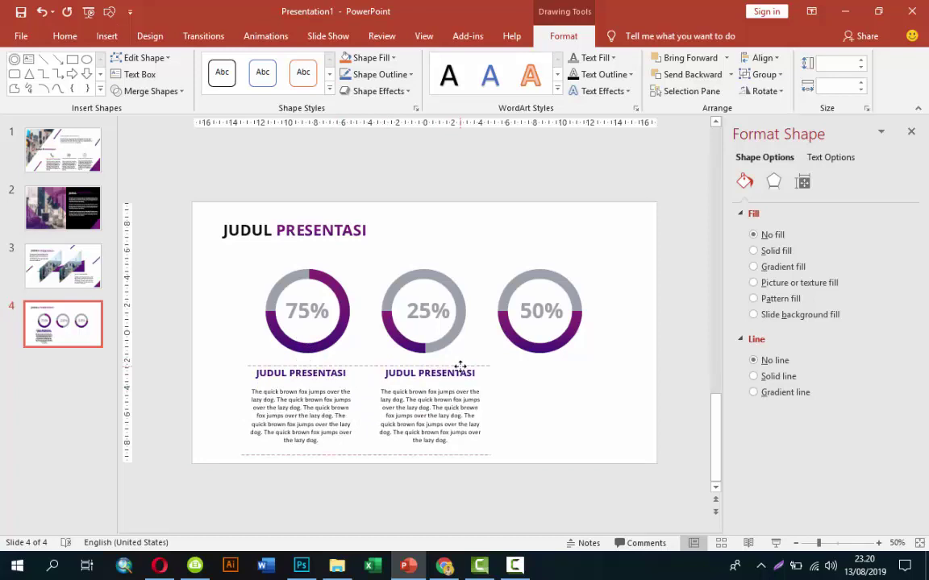
pyautogui.hotkey('ctrl', 'd')
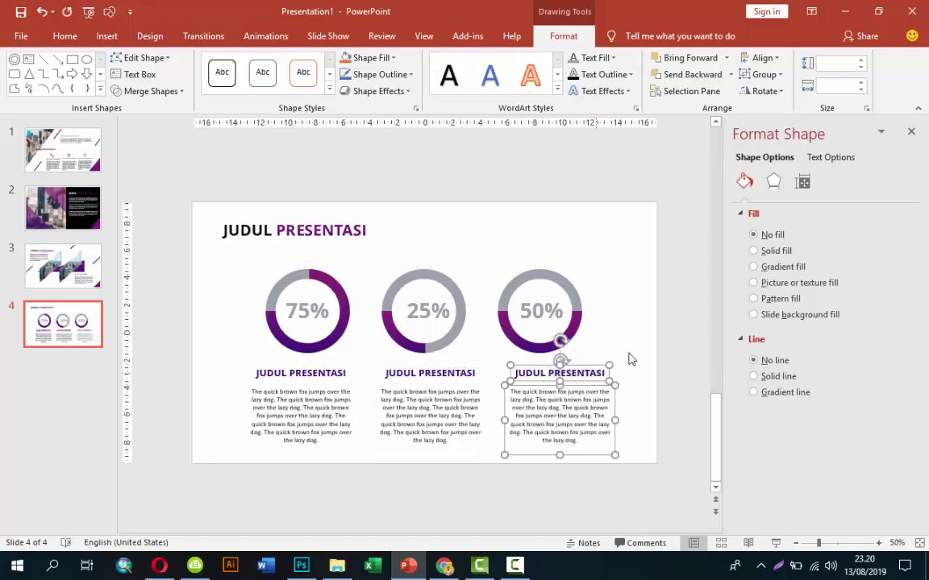
pyautogui.click(597, 332)
# Copy the purple corner triangle from slide 3 and paste it onto slide 4
pyautogui.click(84, 278)
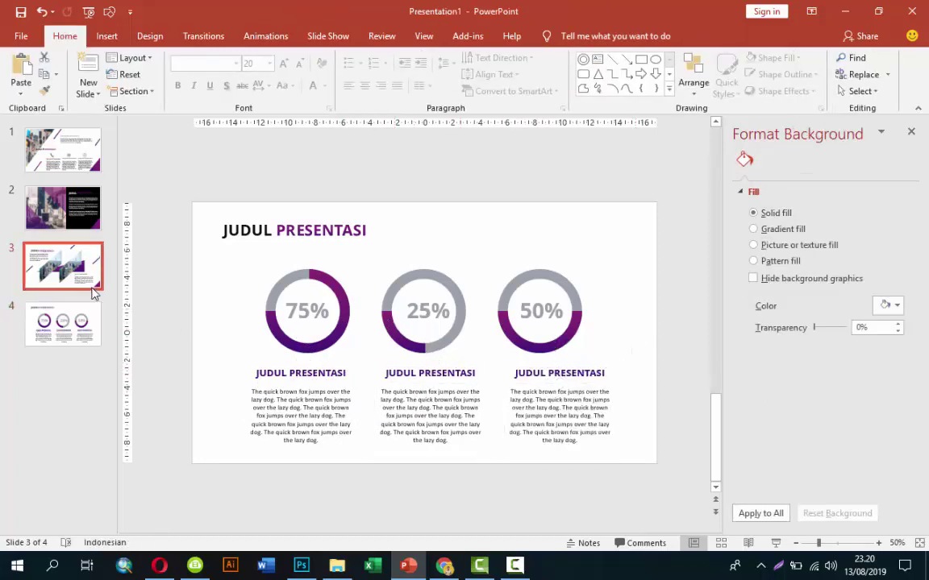
pyautogui.click(637, 459)
pyautogui.hotkey('ctrl', 'c')
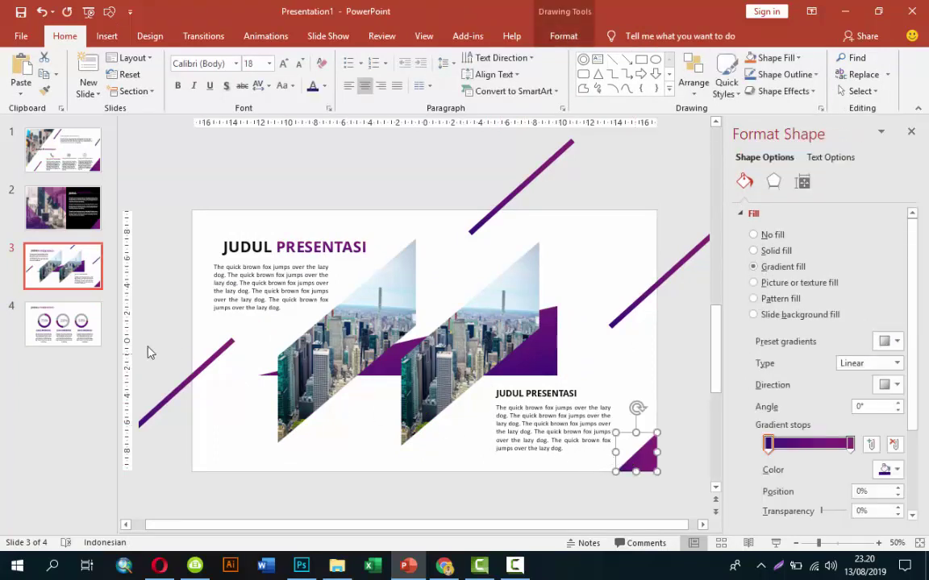
pyautogui.click(90, 329)
pyautogui.hotkey('ctrl', 'v')
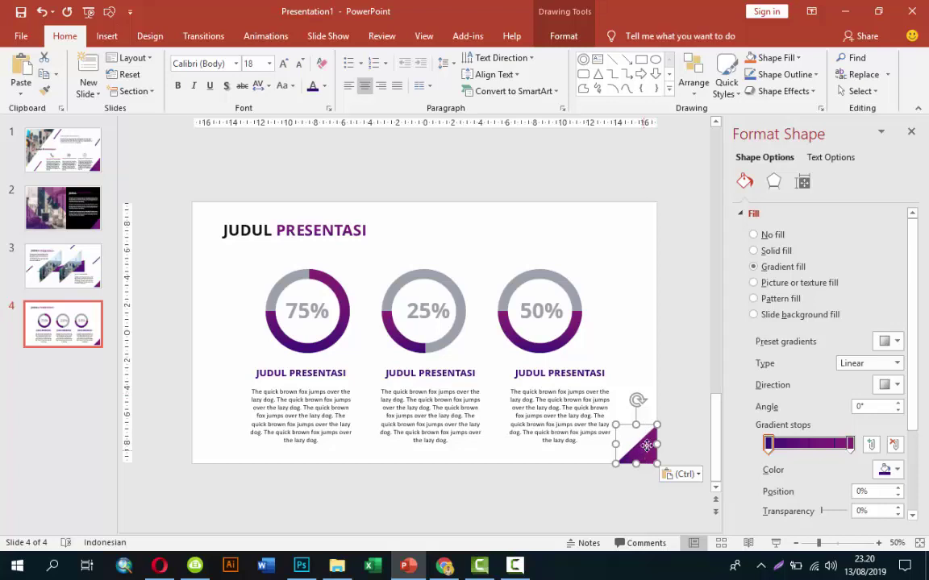
# Flip the triangle vertically and fit it into slide 4's top-right corner
pyautogui.moveTo(644, 432); pyautogui.dragTo(616, 227)
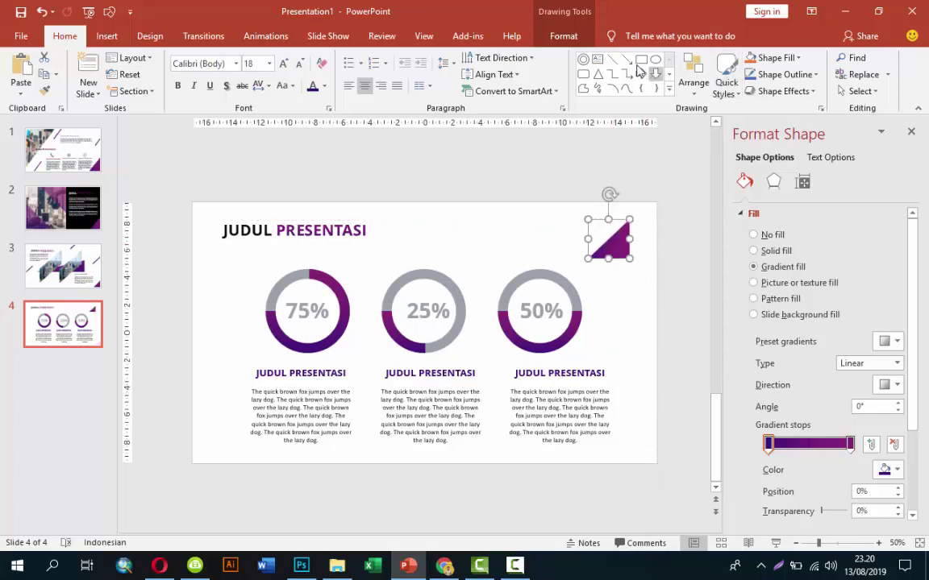
pyautogui.click(564, 35)
pyautogui.click(760, 92)
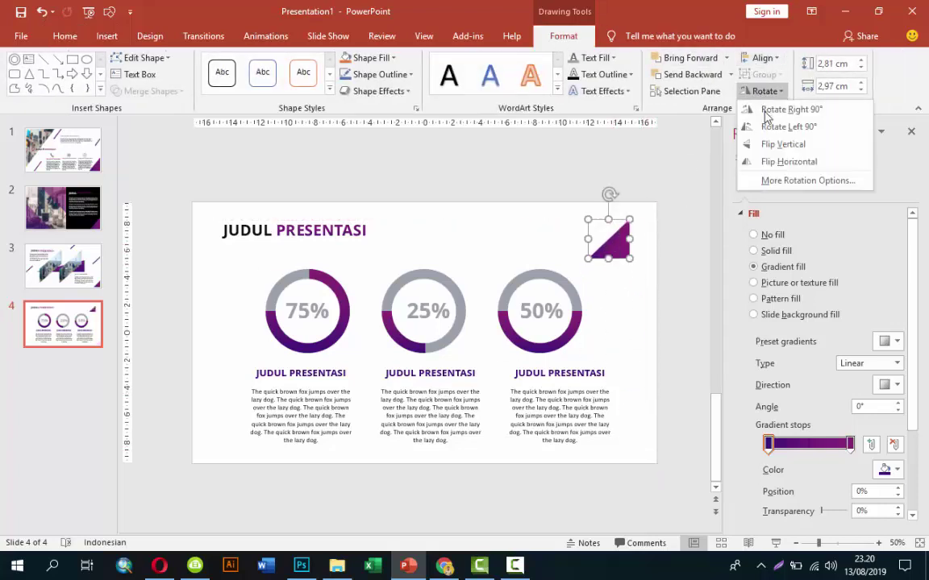
pyautogui.click(774, 144)
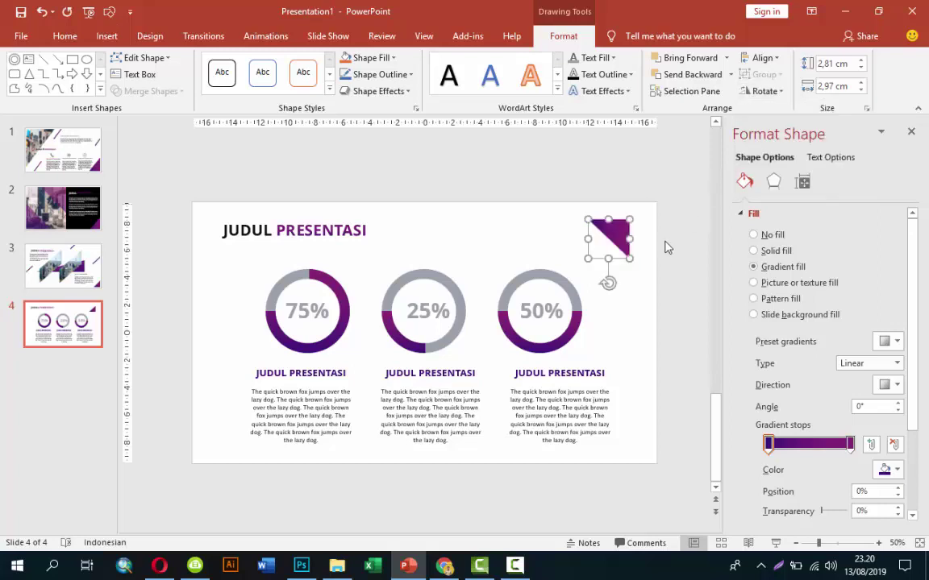
pyautogui.moveTo(620, 235); pyautogui.dragTo(649, 217)
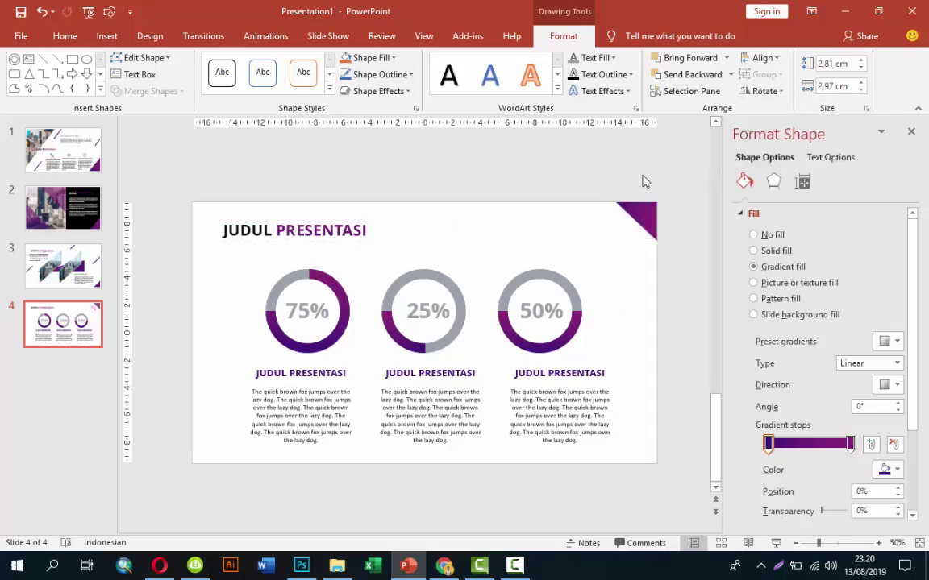
pyautogui.click(510, 229)
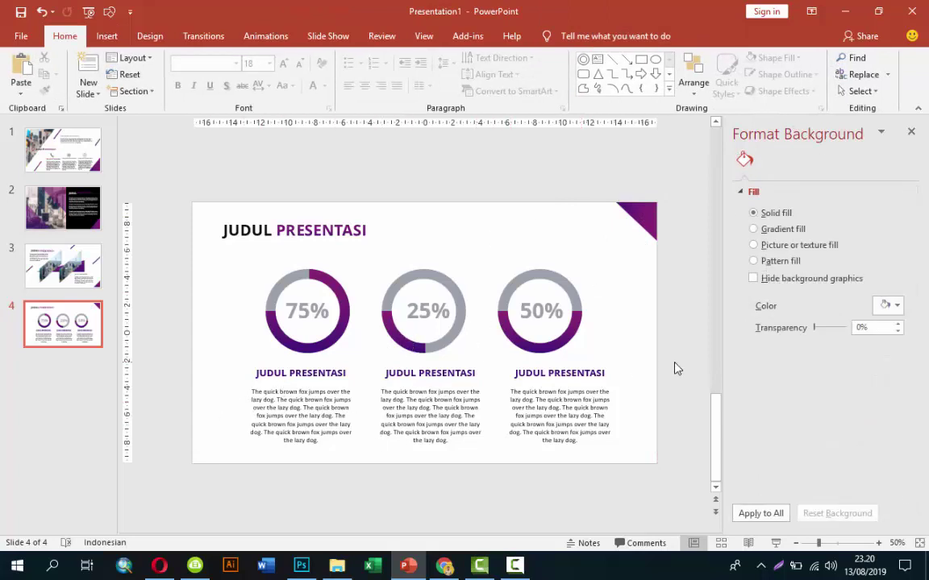
pyautogui.click(775, 544)
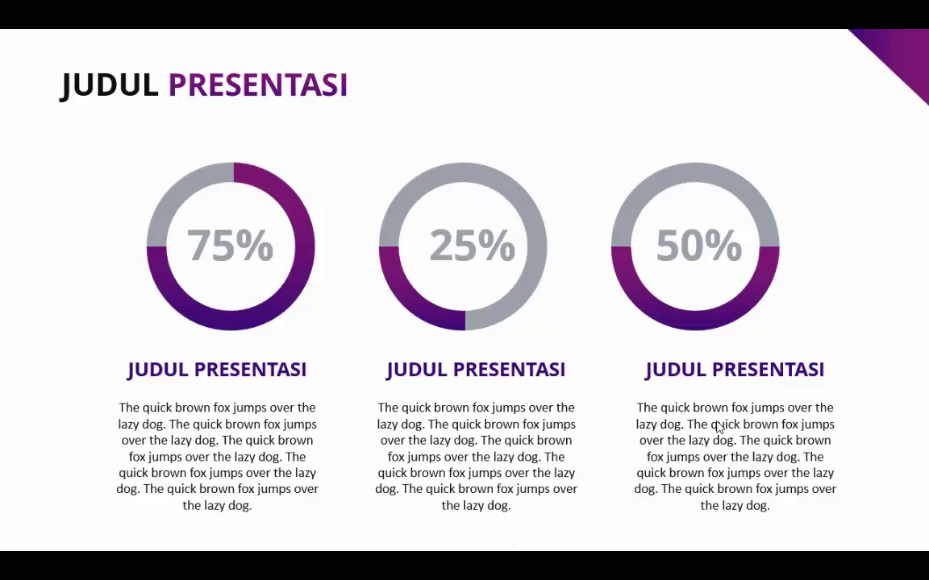
pyautogui.press('Escape')
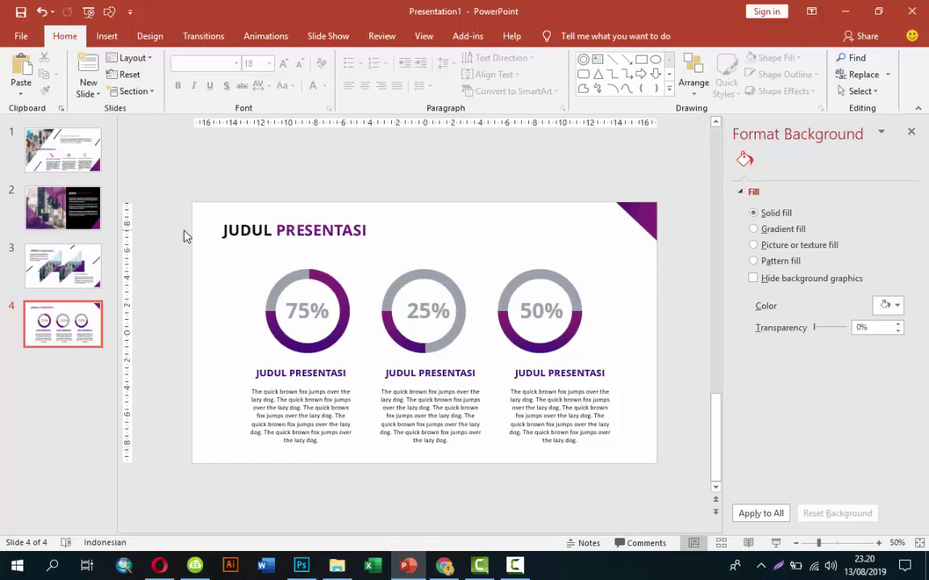
# On slide 1, open the Animation Pane and give the photo a Fade entrance
pyautogui.click(910, 133)
pyautogui.click(77, 172)
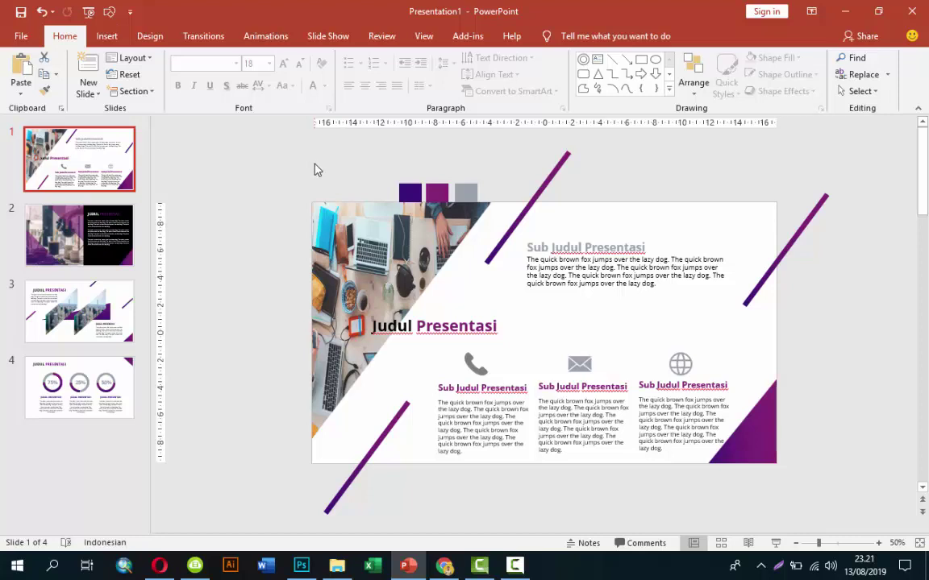
pyautogui.click(618, 182)
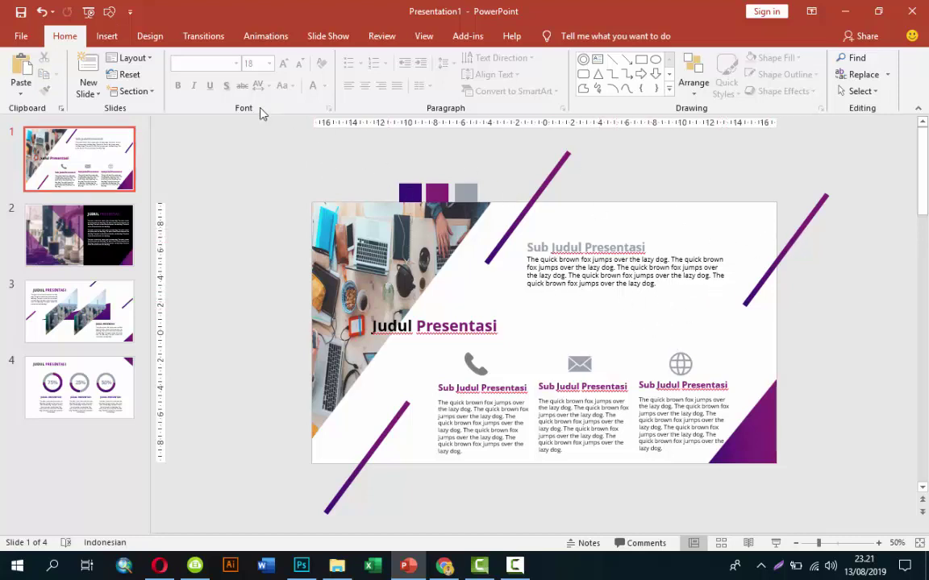
pyautogui.click(253, 37)
pyautogui.click(645, 61)
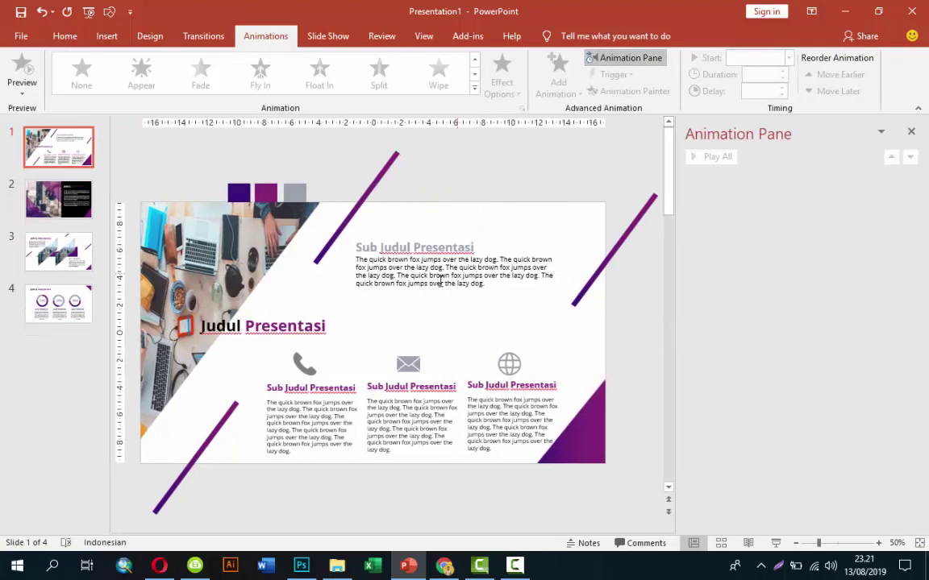
pyautogui.click(263, 245)
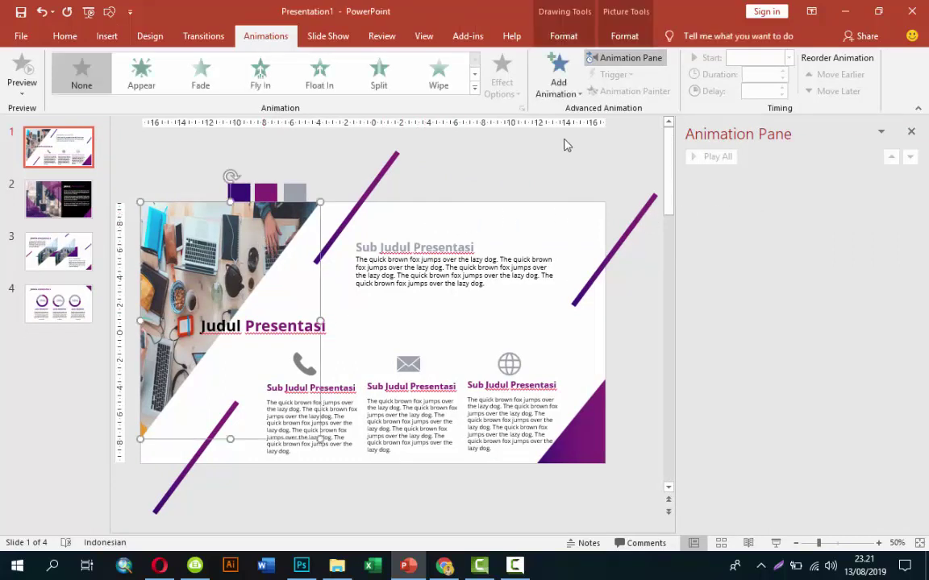
pyautogui.click(558, 74)
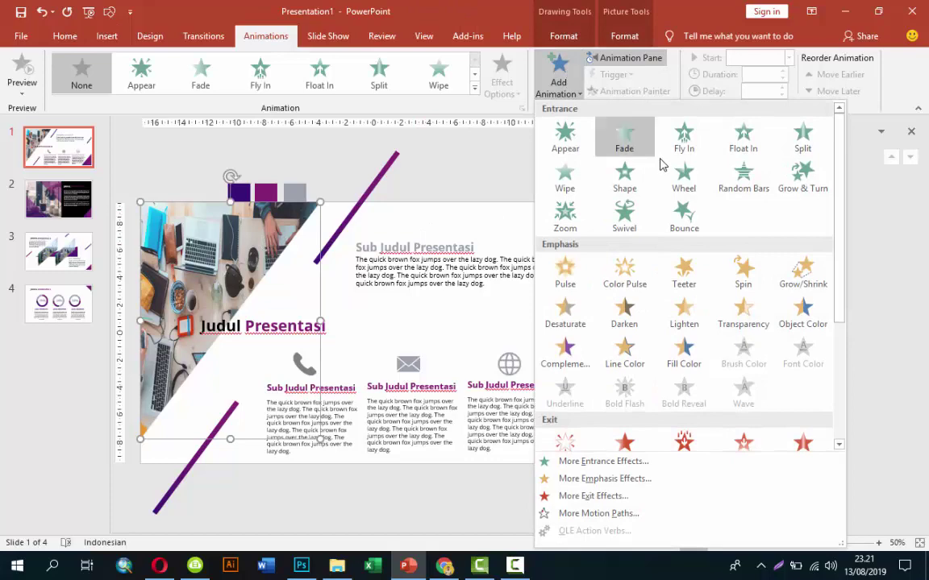
pyautogui.click(631, 133)
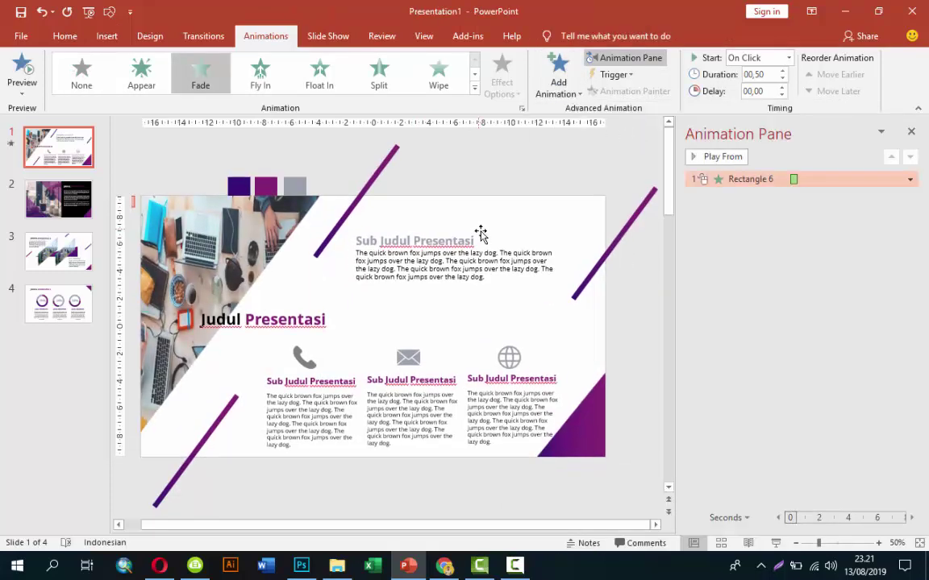
# Remove the photo's Fade and apply a Wipe entrance from the top
pyautogui.rightClick(752, 179)
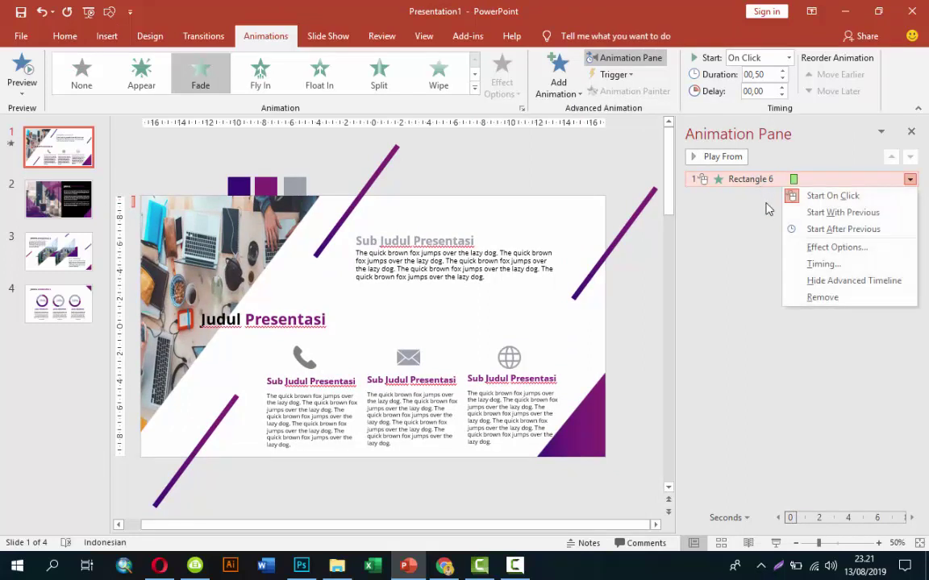
pyautogui.click(818, 296)
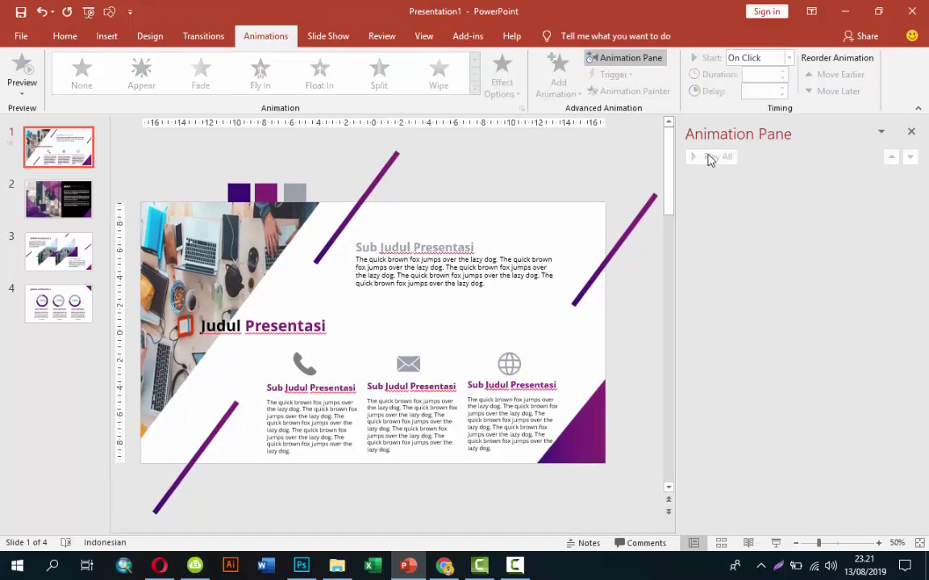
pyautogui.click(262, 233)
pyautogui.click(558, 77)
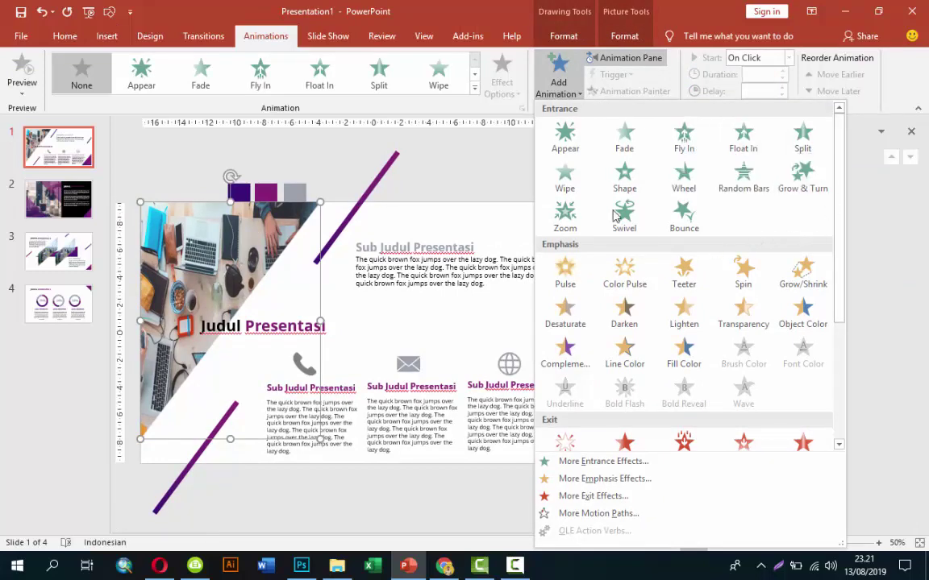
pyautogui.click(564, 175)
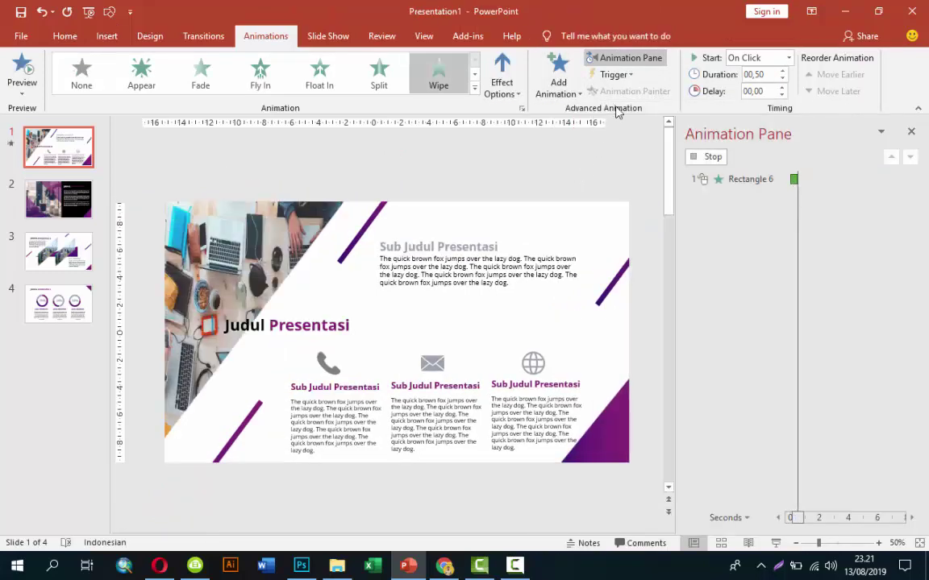
pyautogui.click(501, 76)
pyautogui.click(522, 230)
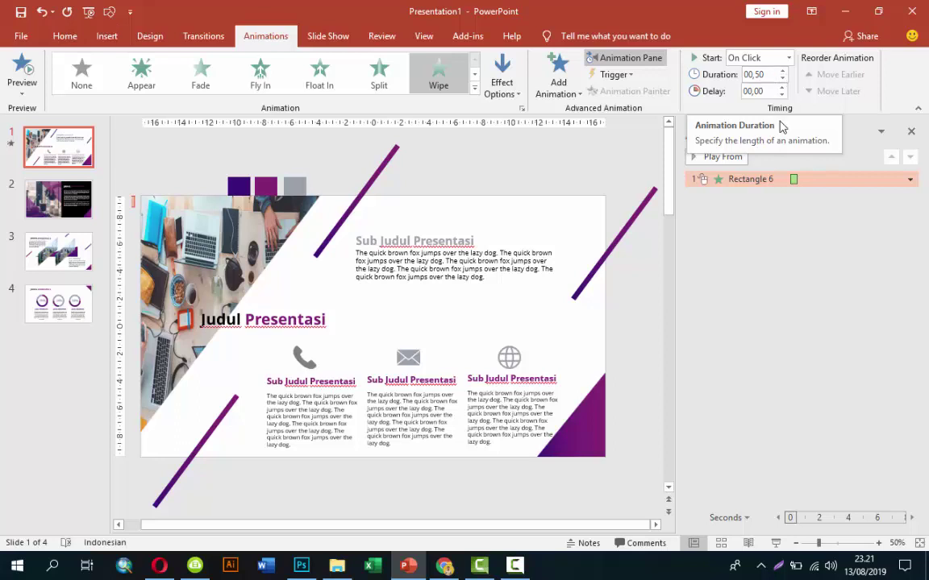
pyautogui.click(274, 226)
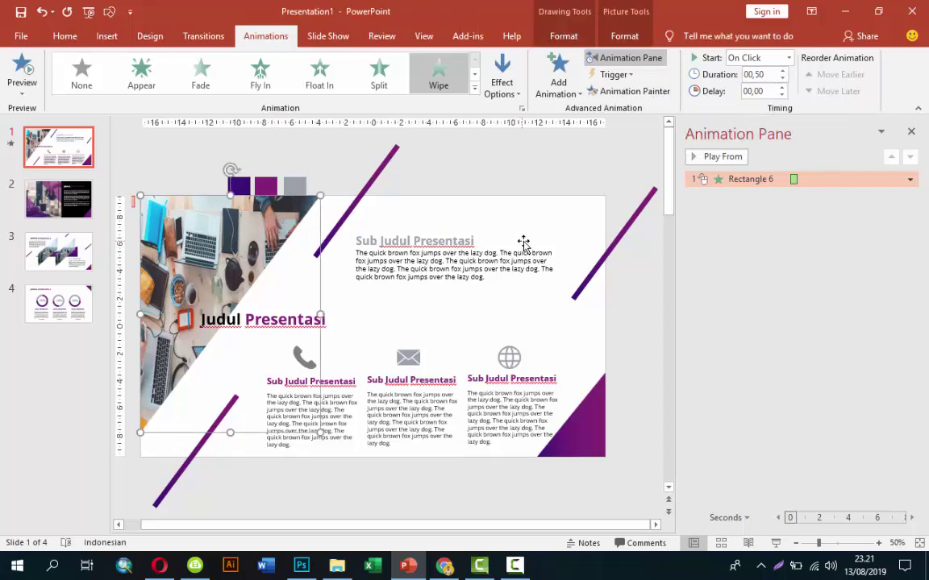
# Give the upper purple diagonal line a Lines motion path moving up
pyautogui.click(388, 164)
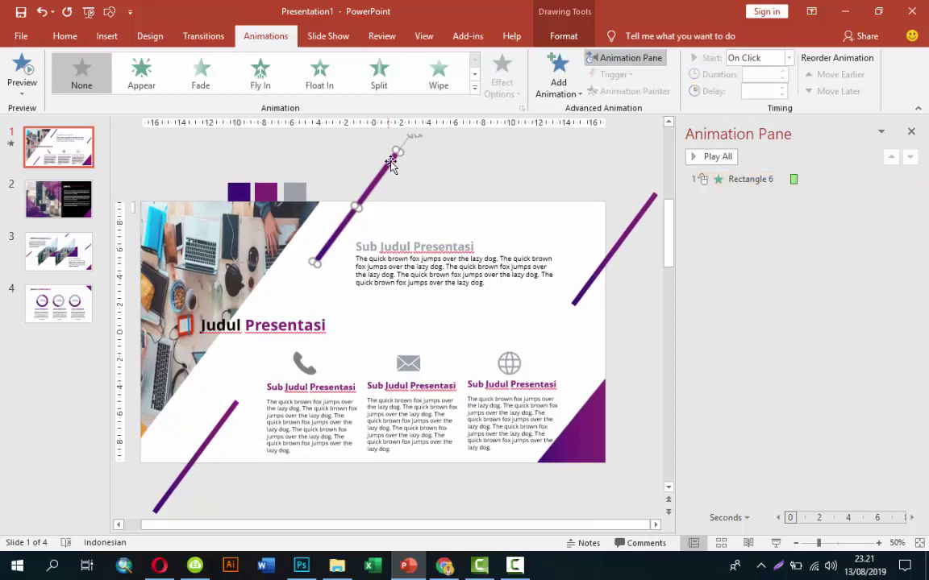
pyautogui.scroll(-2, 424, 172)
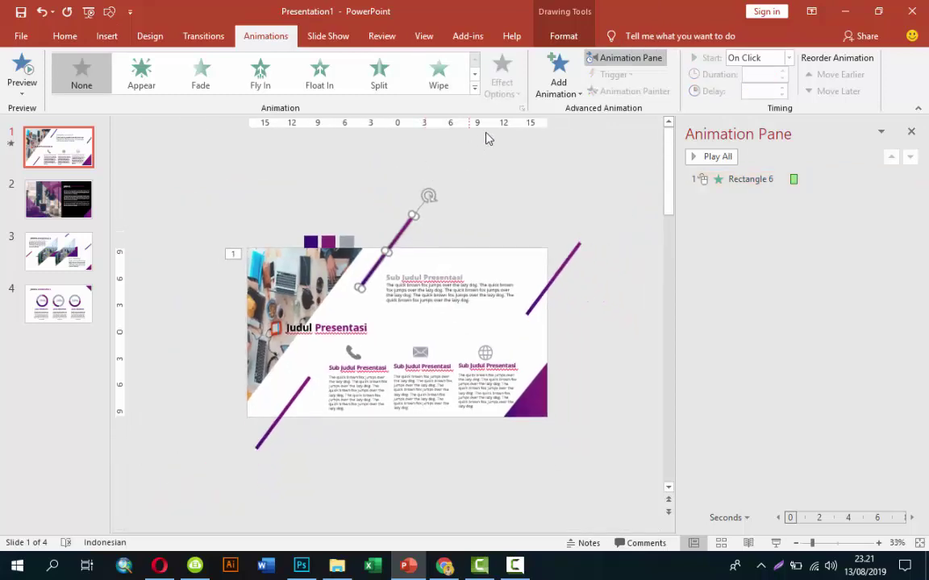
pyautogui.click(556, 74)
pyautogui.scroll(-3, 653, 221)
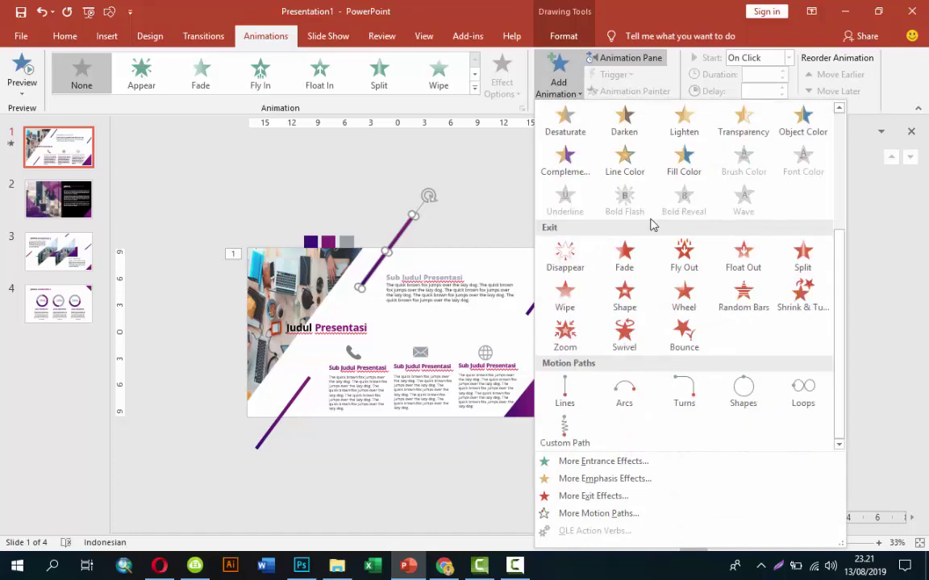
pyautogui.click(564, 391)
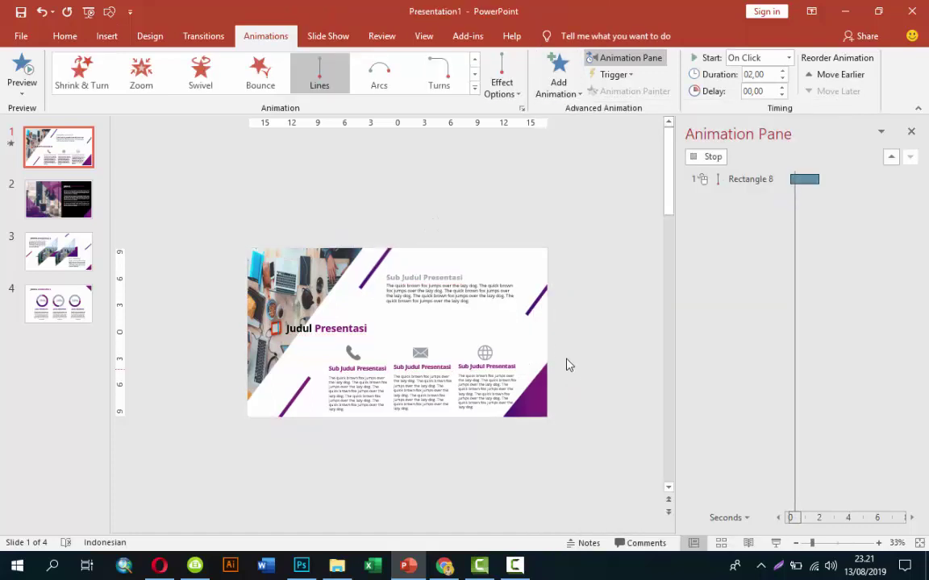
pyautogui.click(523, 98)
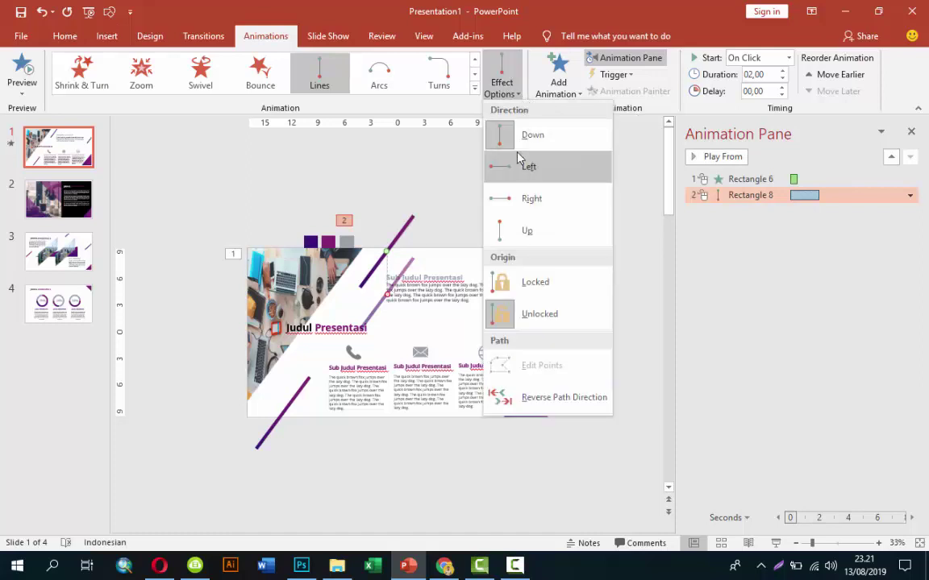
pyautogui.click(525, 231)
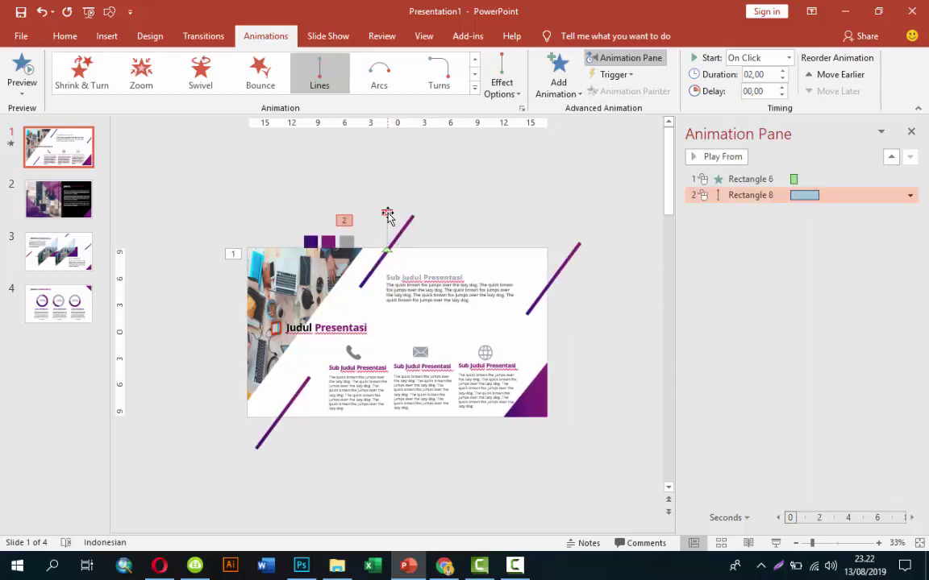
# Try dragging the path's end diagonally, undo the change, and preview the animations
pyautogui.click(387, 210)
pyautogui.moveTo(393, 209); pyautogui.dragTo(429, 208)
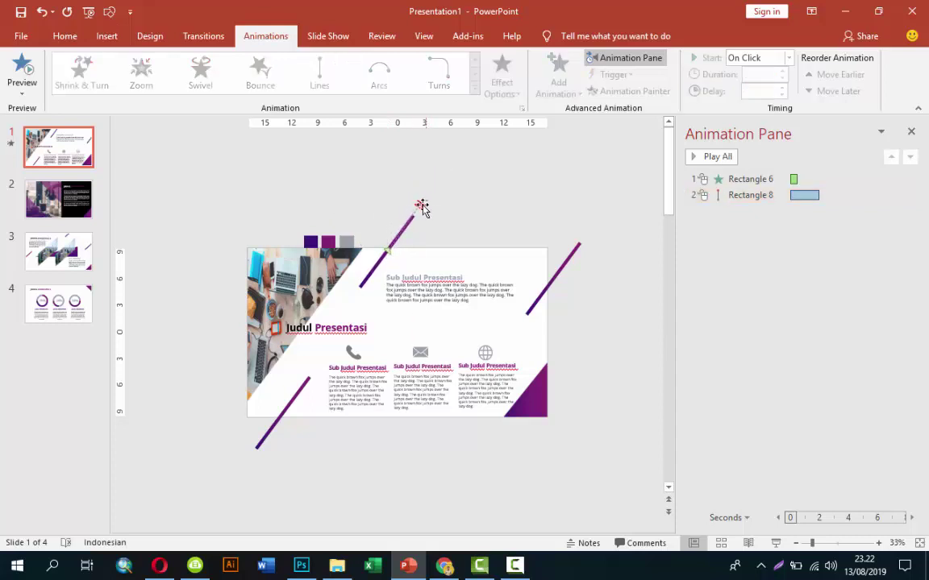
pyautogui.moveTo(422, 207); pyautogui.dragTo(365, 285)
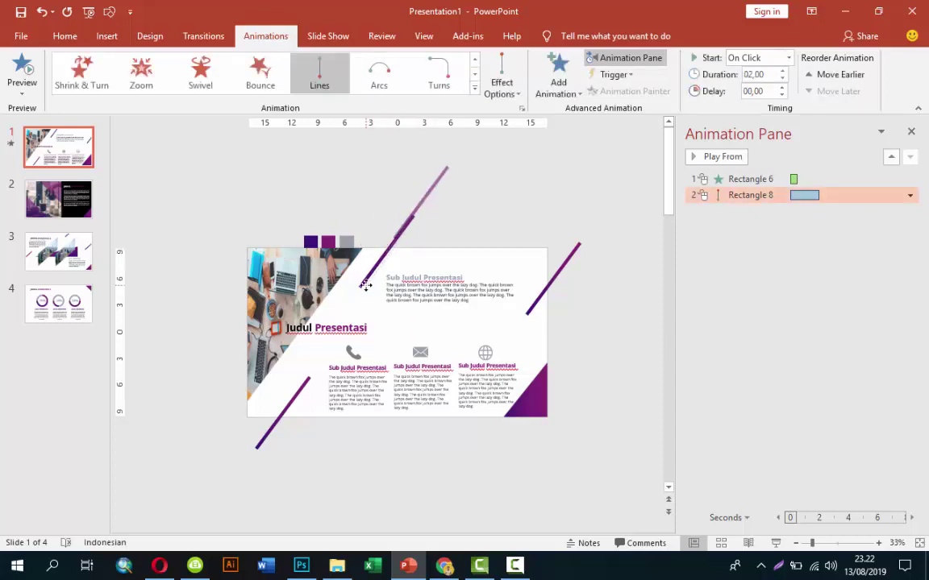
pyautogui.hotkey('ctrl', 'z')
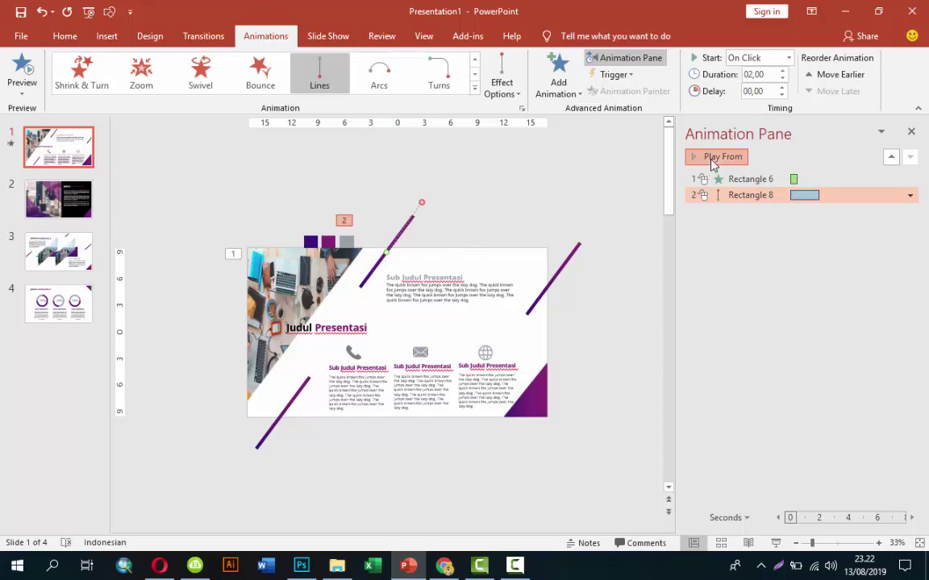
pyautogui.click(715, 157)
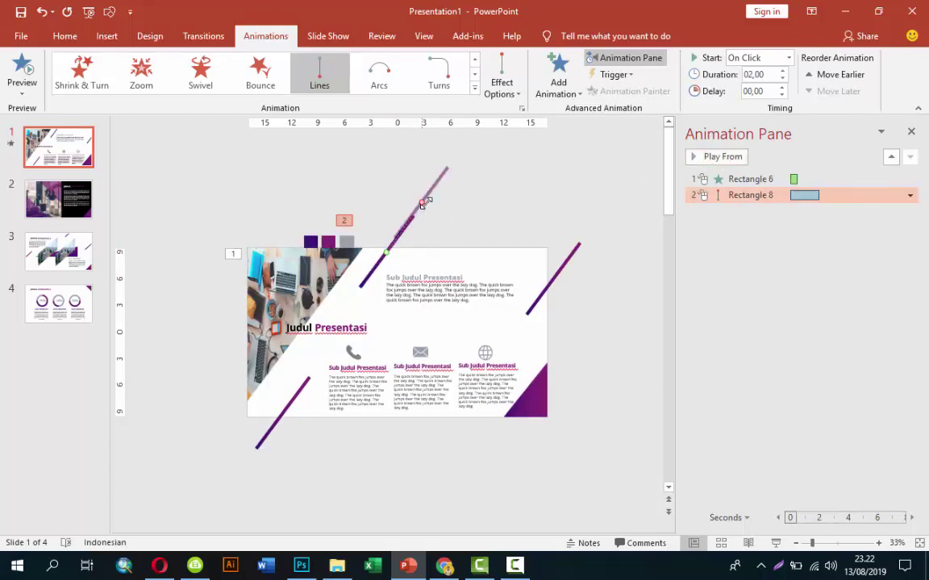
# Switch the path direction to Down and align it along the diagonal, extending above the slide
pyautogui.click(501, 87)
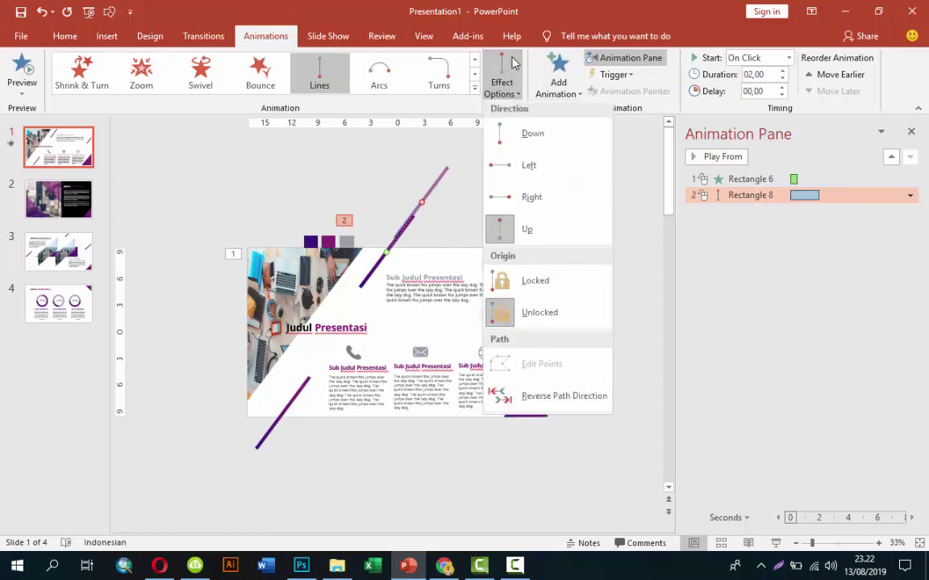
pyautogui.click(516, 138)
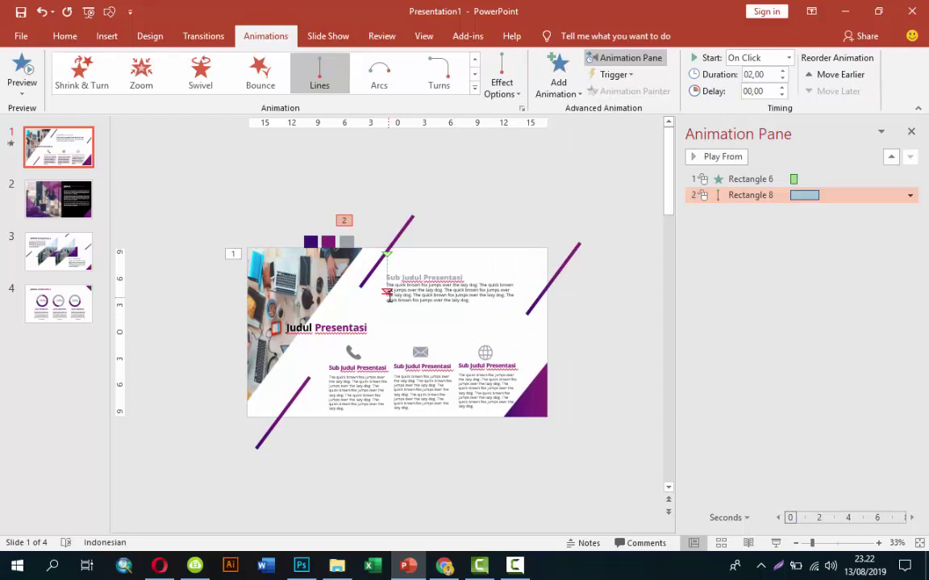
pyautogui.click(388, 294)
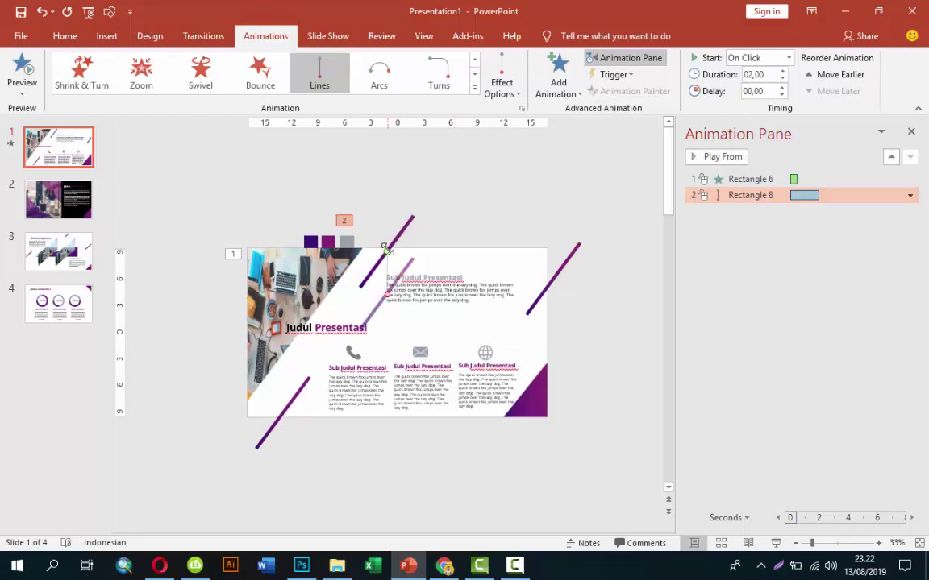
pyautogui.moveTo(388, 252); pyautogui.dragTo(411, 215)
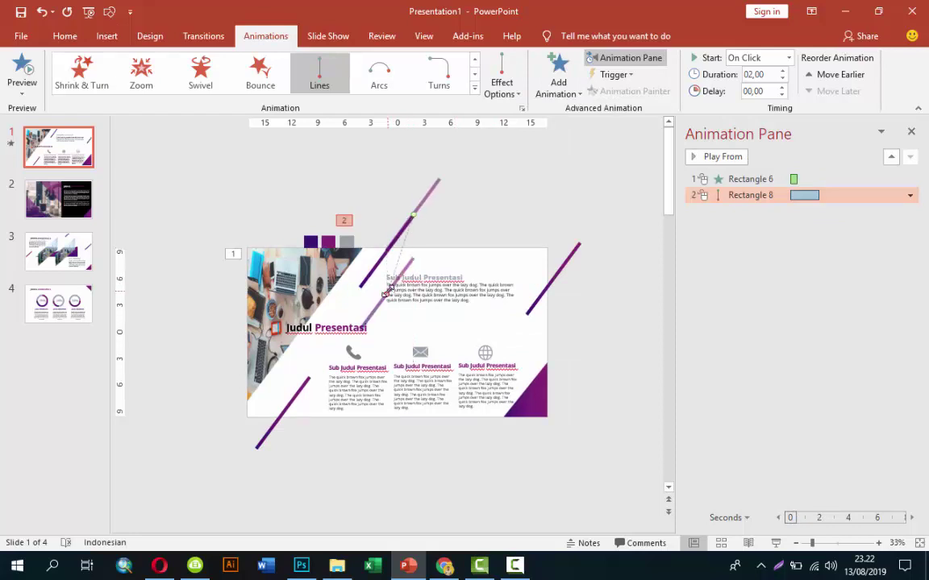
pyautogui.moveTo(388, 294); pyautogui.dragTo(373, 266)
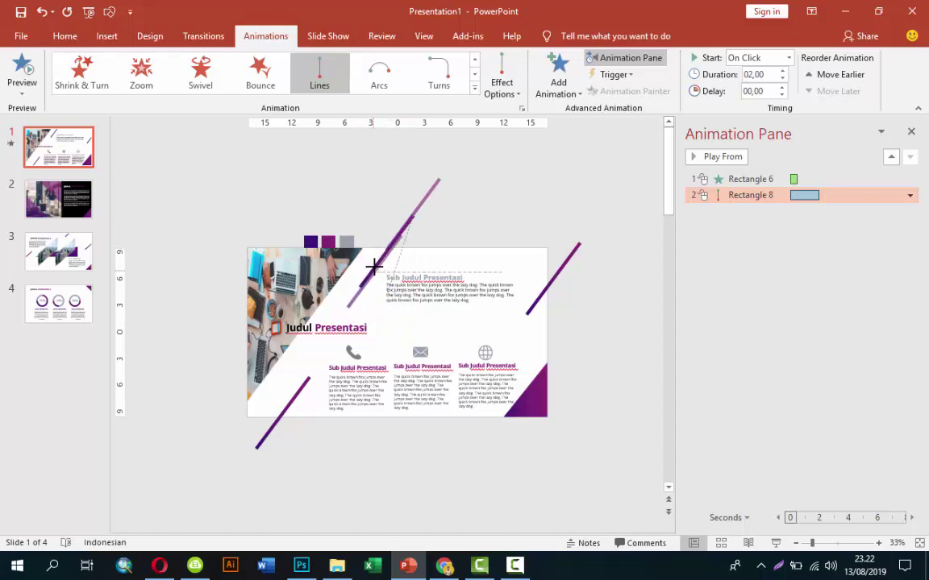
pyautogui.moveTo(373, 266); pyautogui.dragTo(385, 251)
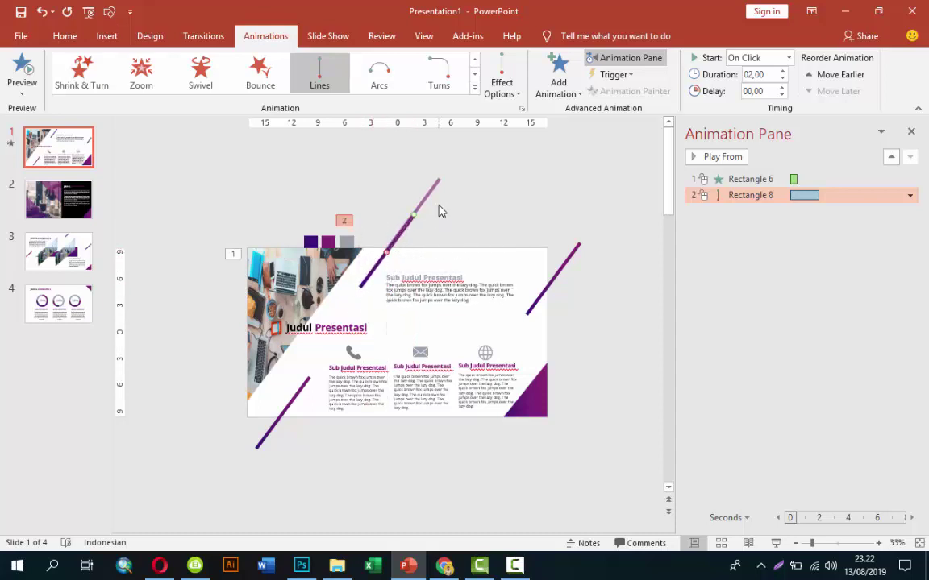
pyautogui.scroll(3, 429, 219)
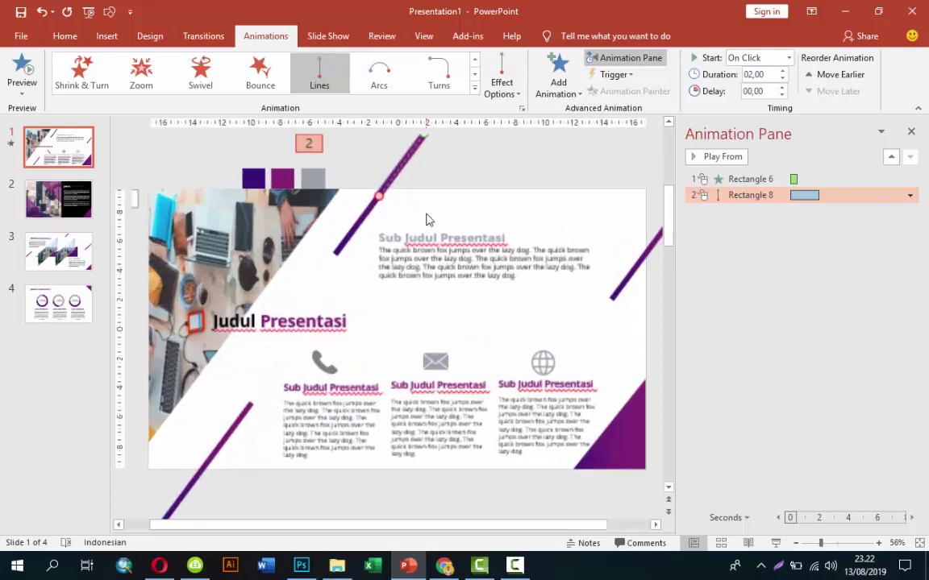
pyautogui.scroll(3, 669, 124)
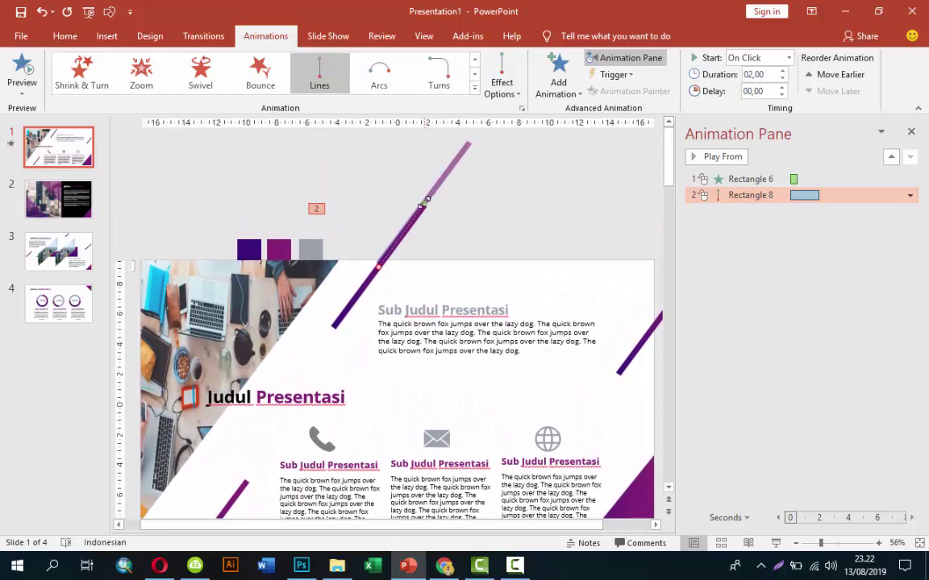
pyautogui.moveTo(423, 203)
pyautogui.mouseDown()
pyautogui.moveTo(453, 161)
pyautogui.moveTo(376, 264)
pyautogui.mouseUp()
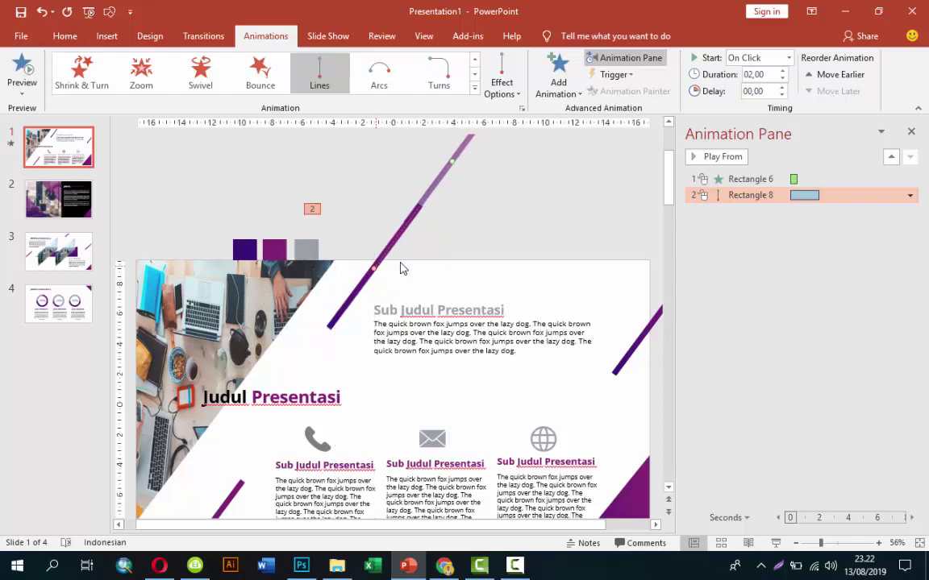
pyautogui.click(716, 156)
# Set the line's motion to start After Previous and preview it
pyautogui.click(789, 58)
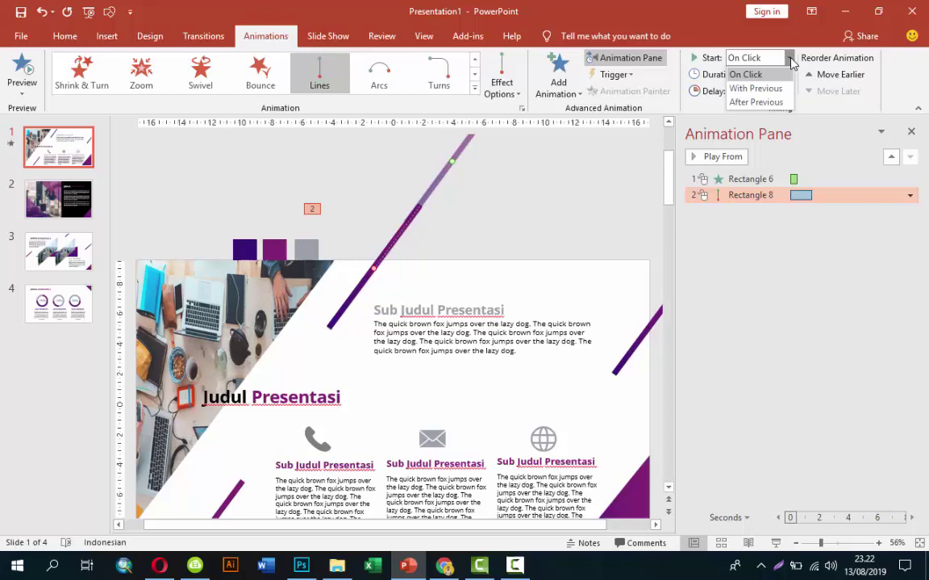
pyautogui.click(755, 102)
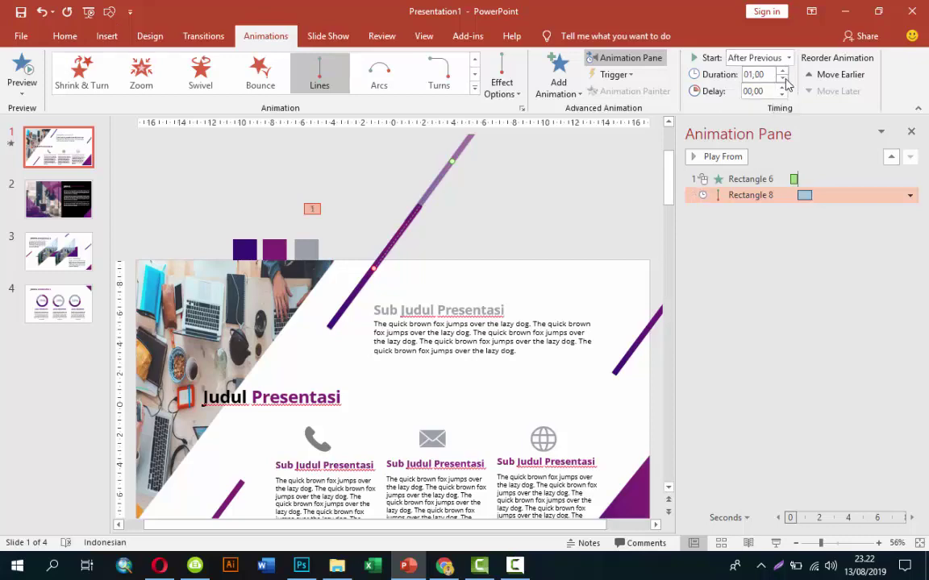
pyautogui.click(718, 156)
pyautogui.keyDown('ctrl'); pyautogui.scroll(-1, 527, 181); pyautogui.keyUp('ctrl')
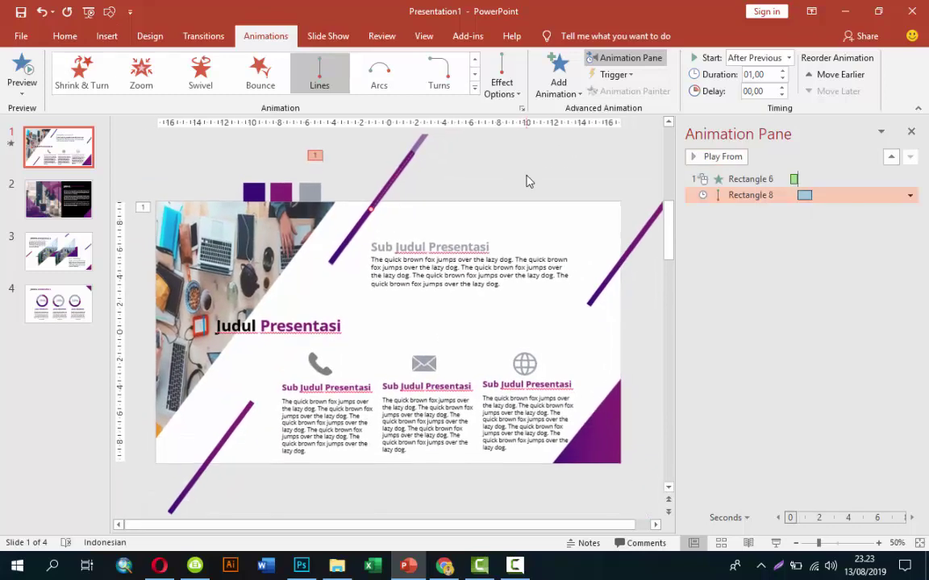
pyautogui.click(621, 258)
pyautogui.click(400, 167)
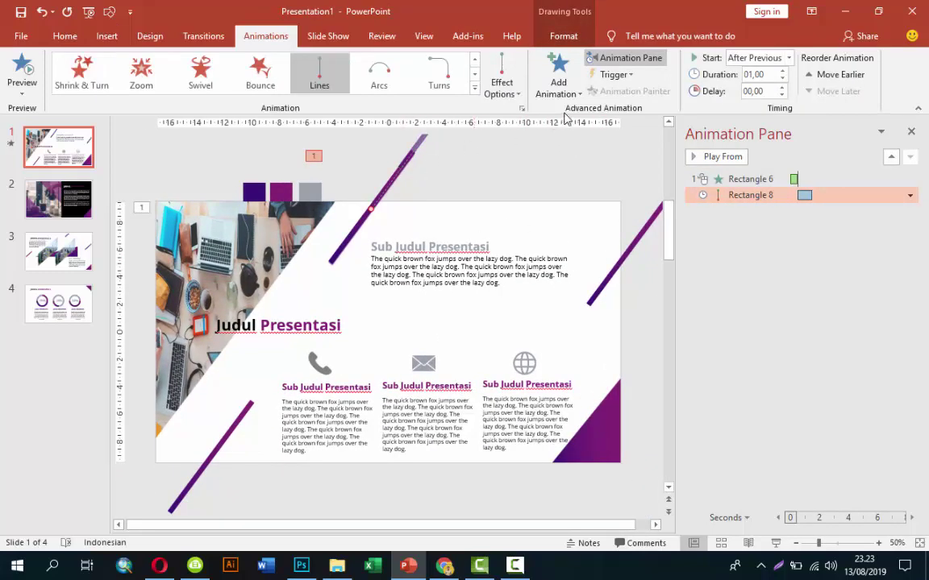
# Select the right diagonal line and set the motion path direction to Down
pyautogui.click(635, 234)
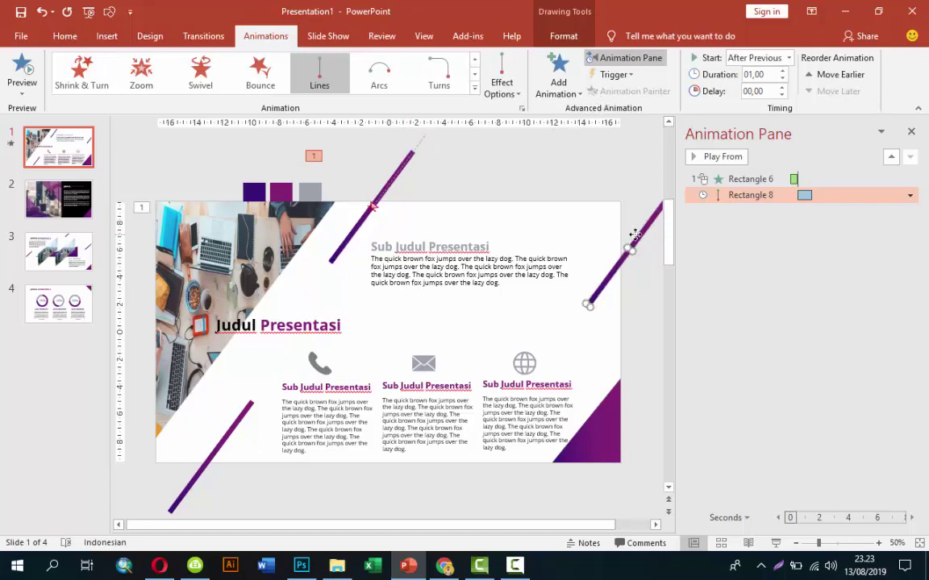
pyautogui.click(562, 74)
pyautogui.click(501, 85)
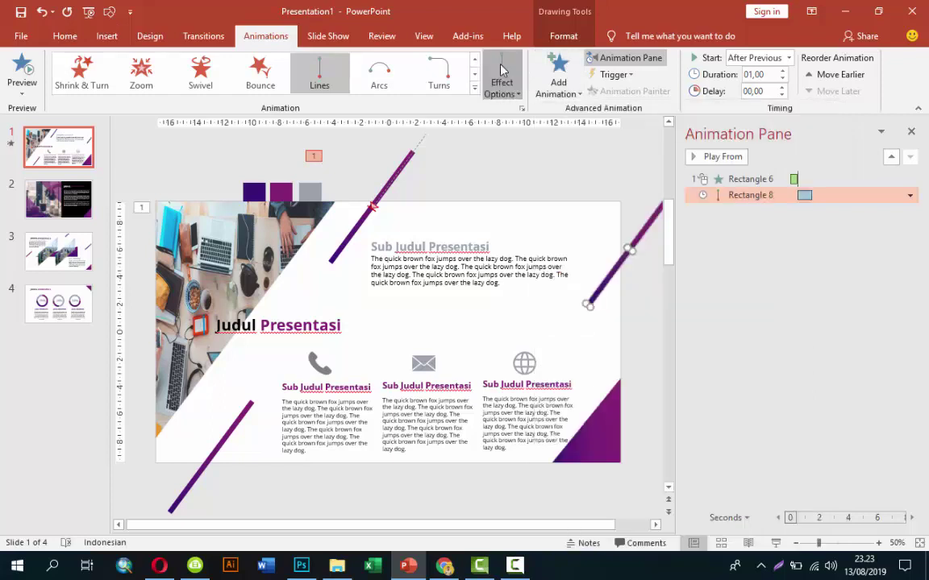
pyautogui.click(501, 85)
pyautogui.click(650, 232)
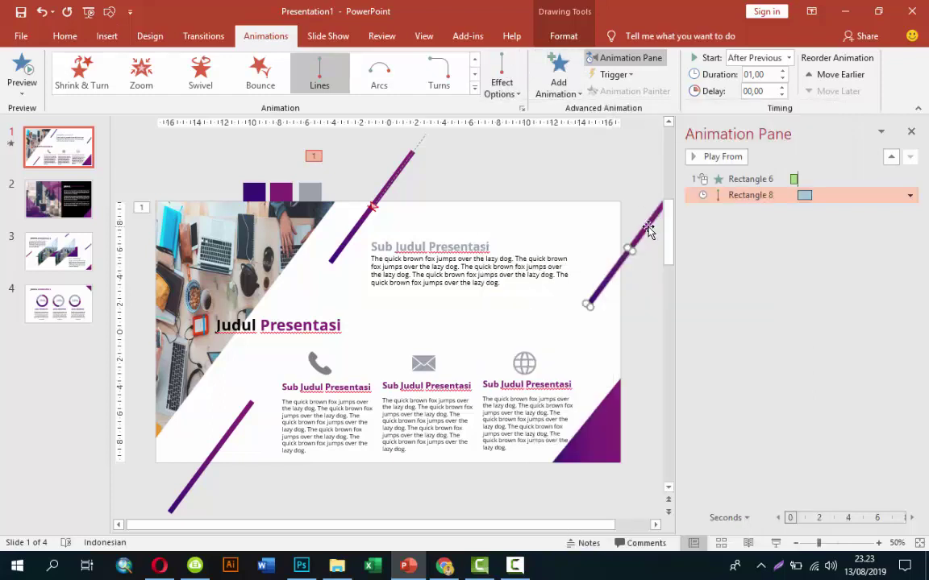
pyautogui.click(503, 85)
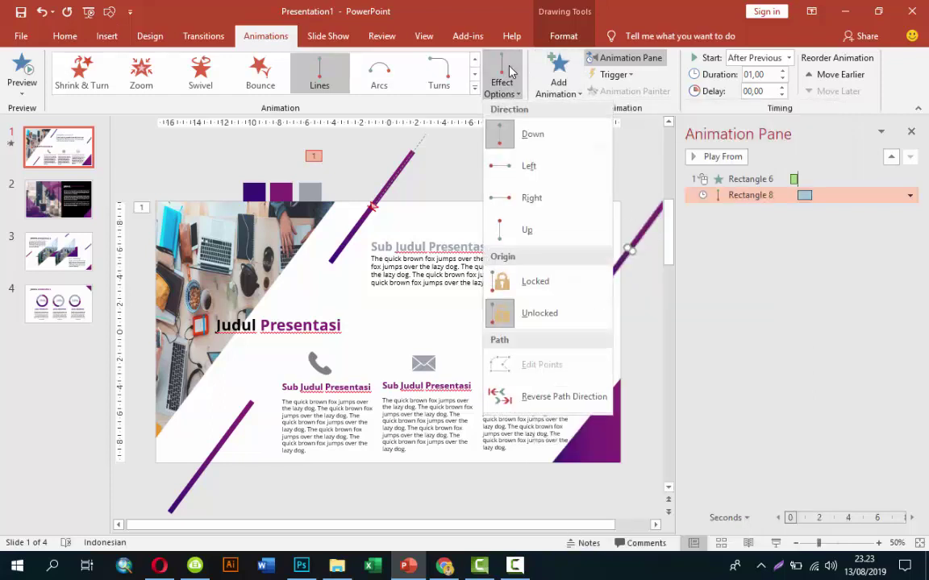
pyautogui.click(532, 136)
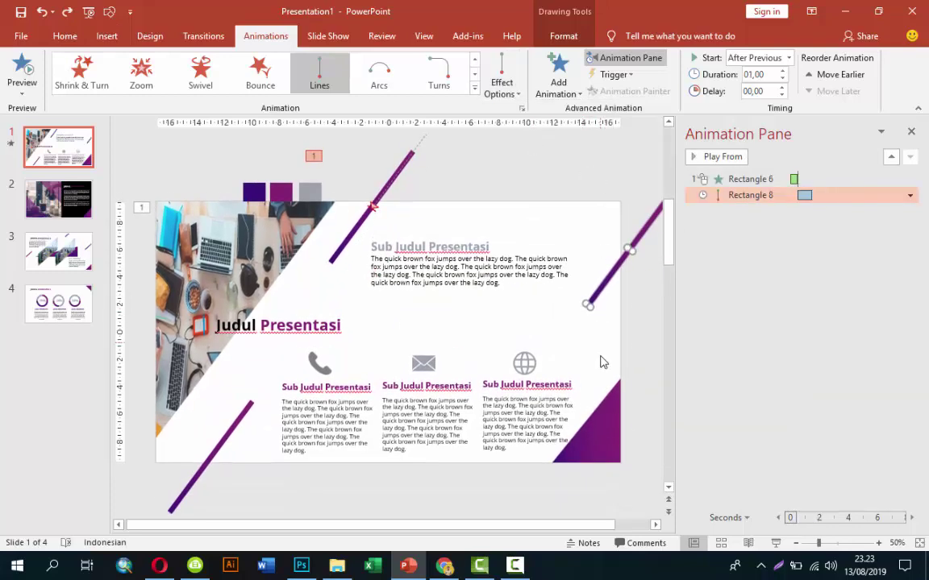
# Add a Lines motion path and delete the duplicate Rectangle 8 animation
pyautogui.click(557, 74)
pyautogui.scroll(-3, 730, 391)
pyautogui.click(564, 390)
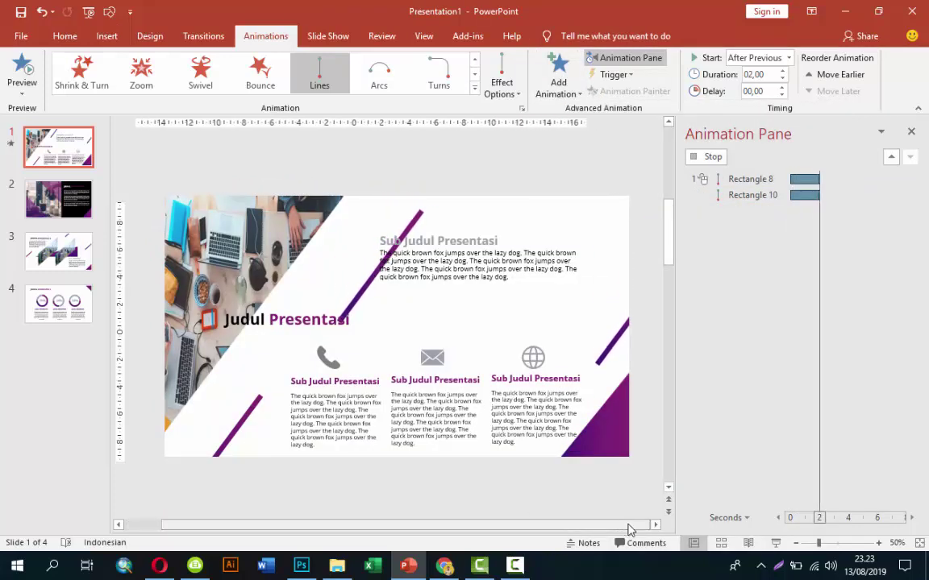
pyautogui.click(656, 525)
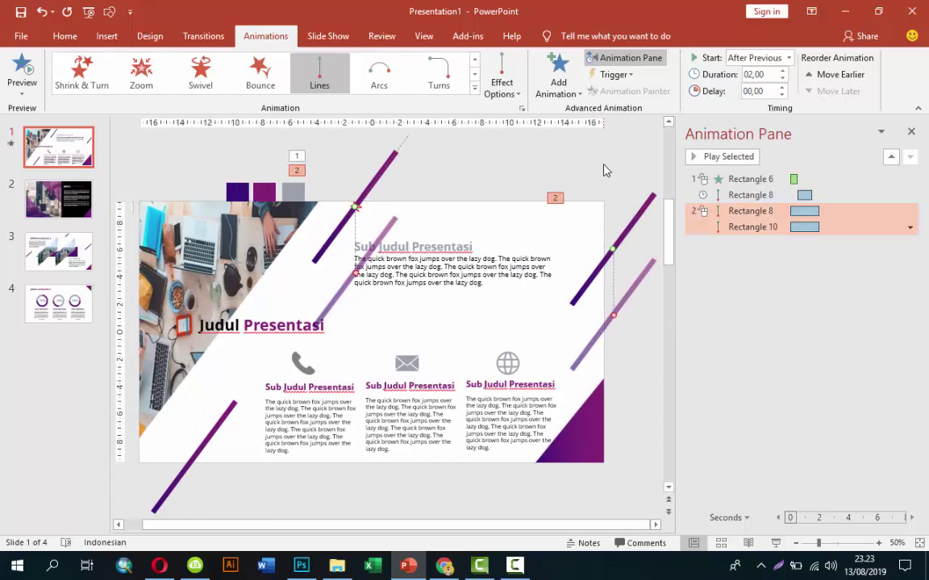
pyautogui.click(606, 170)
pyautogui.click(665, 123)
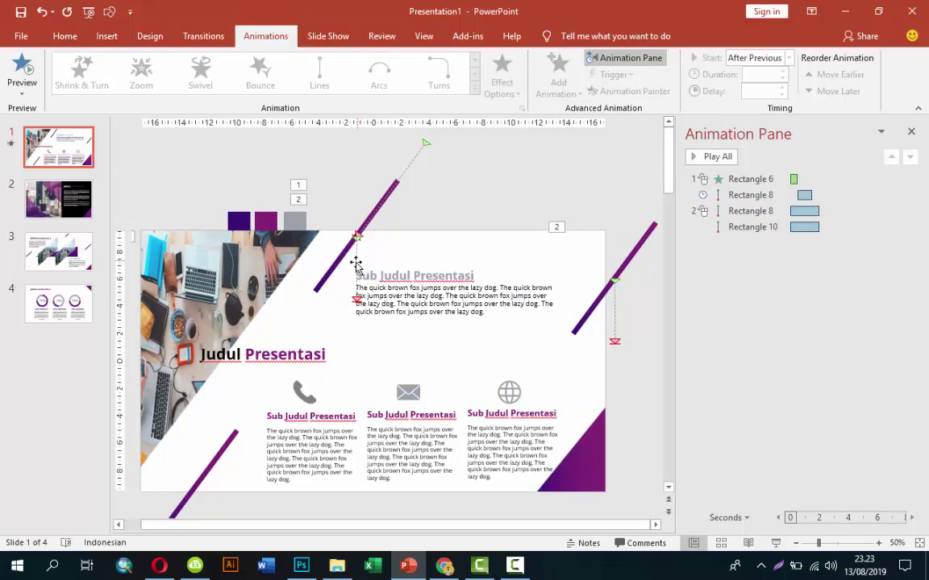
pyautogui.click(356, 263)
pyautogui.click(752, 211)
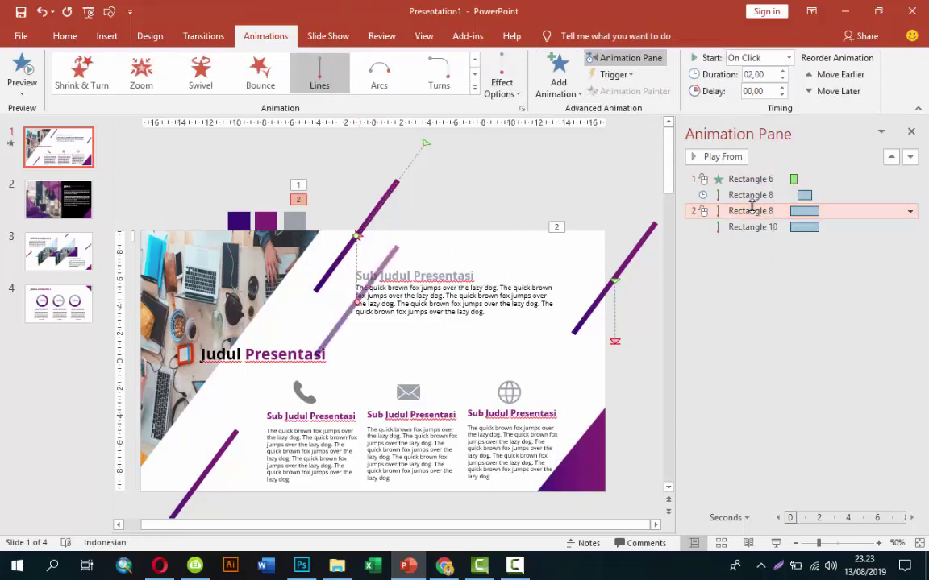
pyautogui.rightClick(780, 216)
pyautogui.click(822, 330)
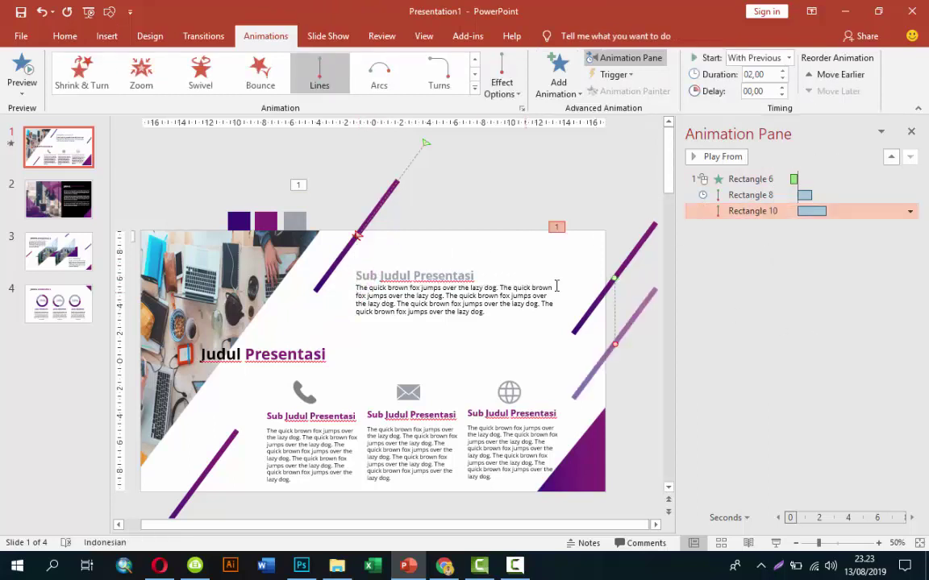
# Drag the right line's path end onto the line and reposition the line along its diagonal
pyautogui.click(634, 261)
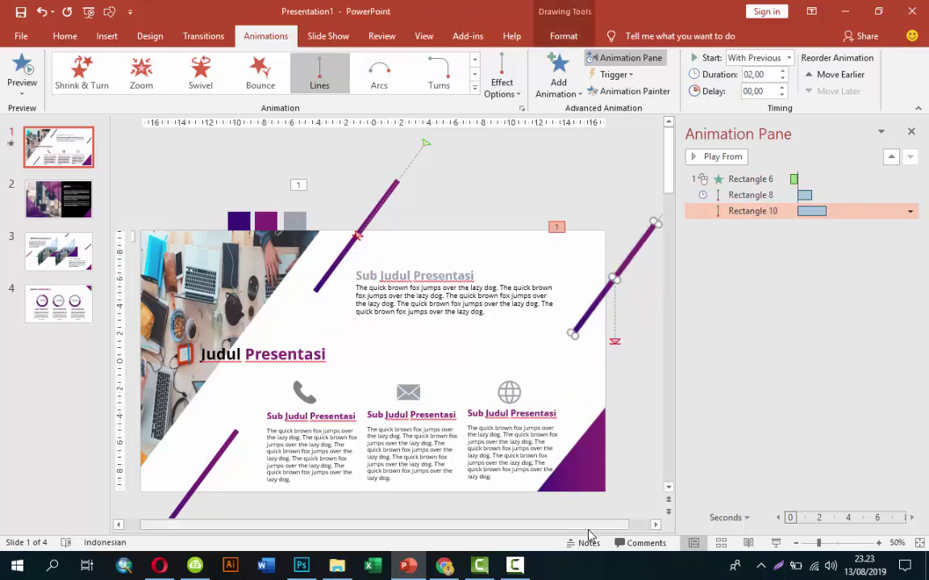
pyautogui.click(655, 525)
pyautogui.click(655, 526)
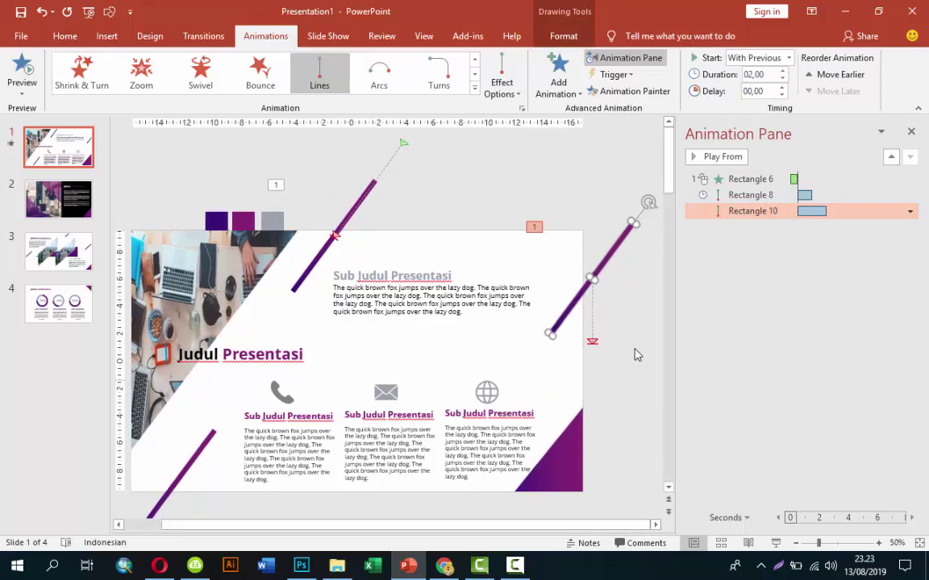
pyautogui.click(594, 344)
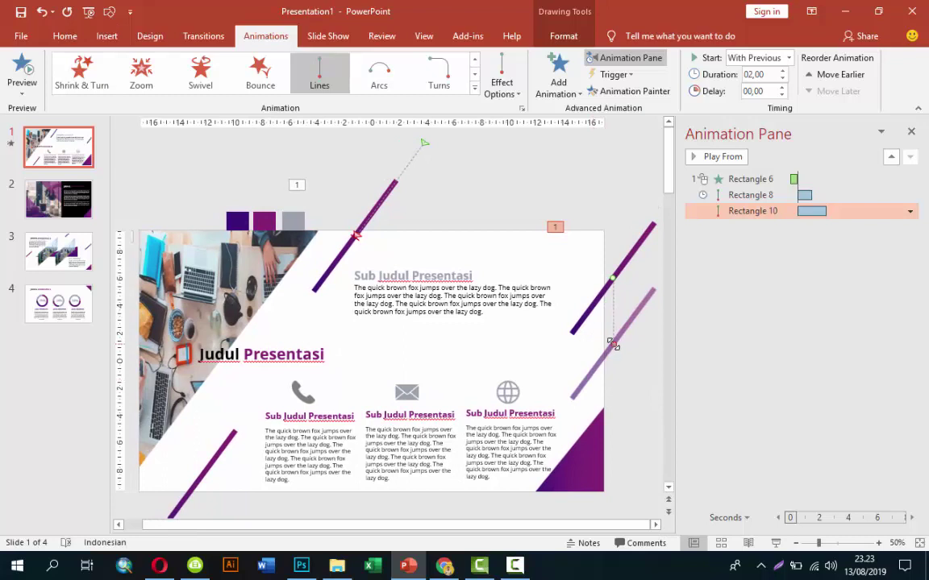
pyautogui.moveTo(612, 344); pyautogui.dragTo(601, 285)
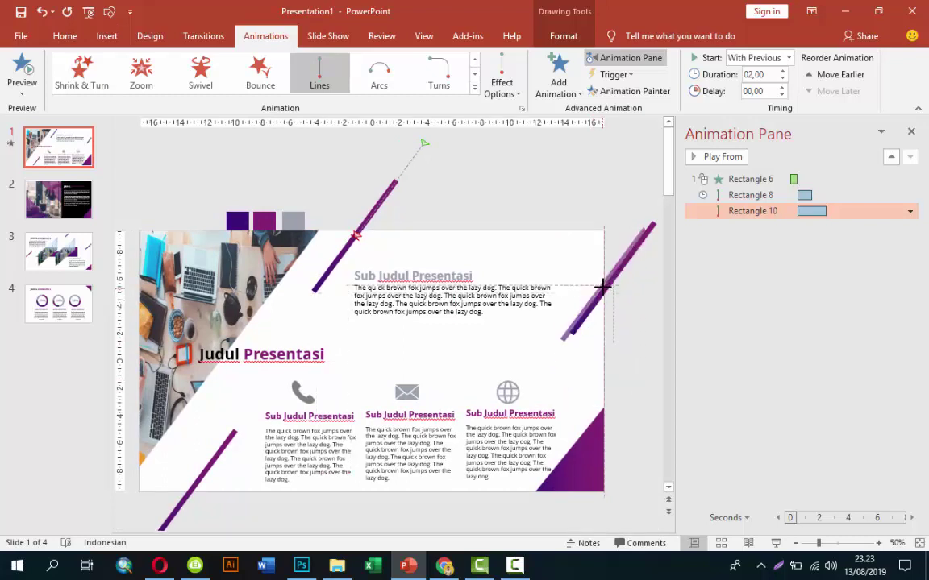
pyautogui.moveTo(602, 285); pyautogui.dragTo(601, 286)
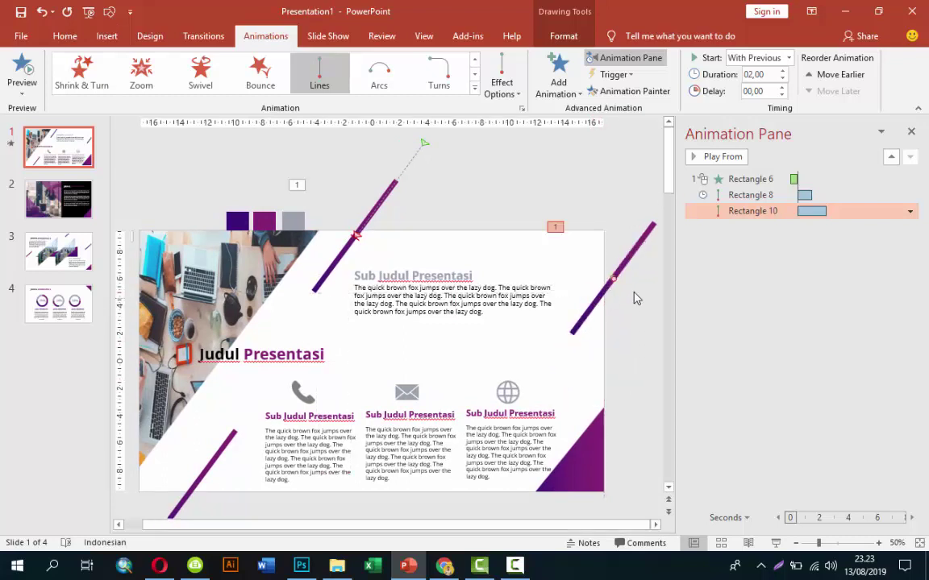
pyautogui.click(612, 282)
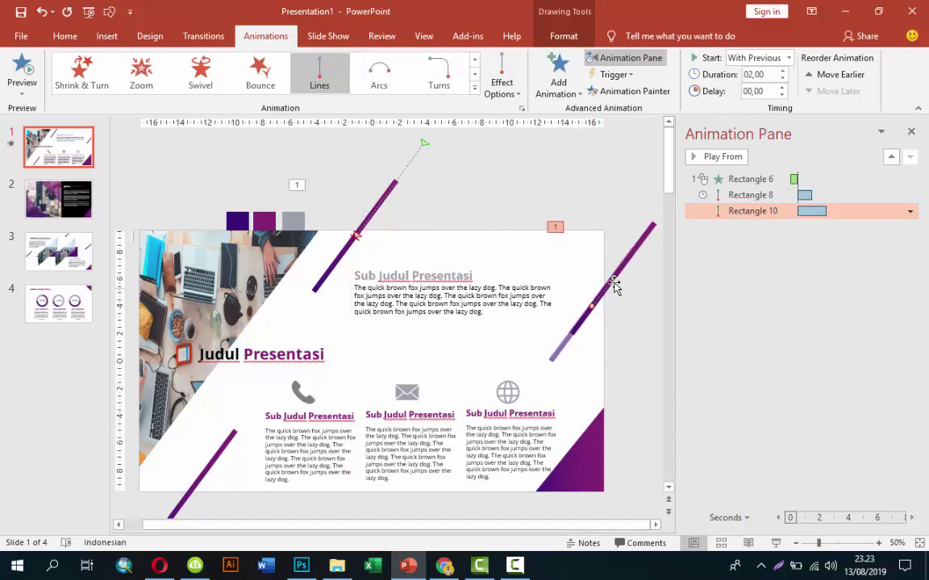
pyautogui.moveTo(612, 280); pyautogui.dragTo(636, 241)
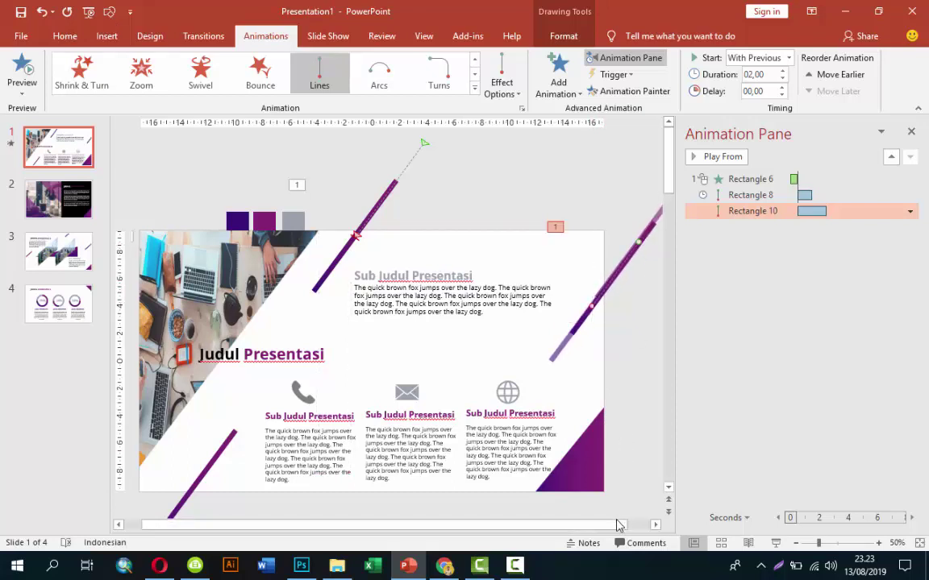
pyautogui.click(656, 525)
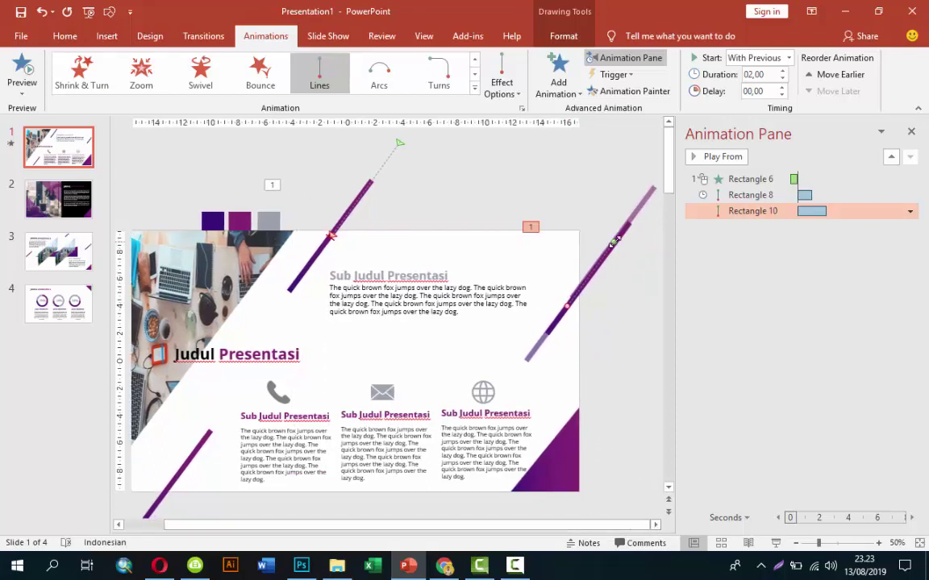
pyautogui.moveTo(615, 238); pyautogui.dragTo(633, 217)
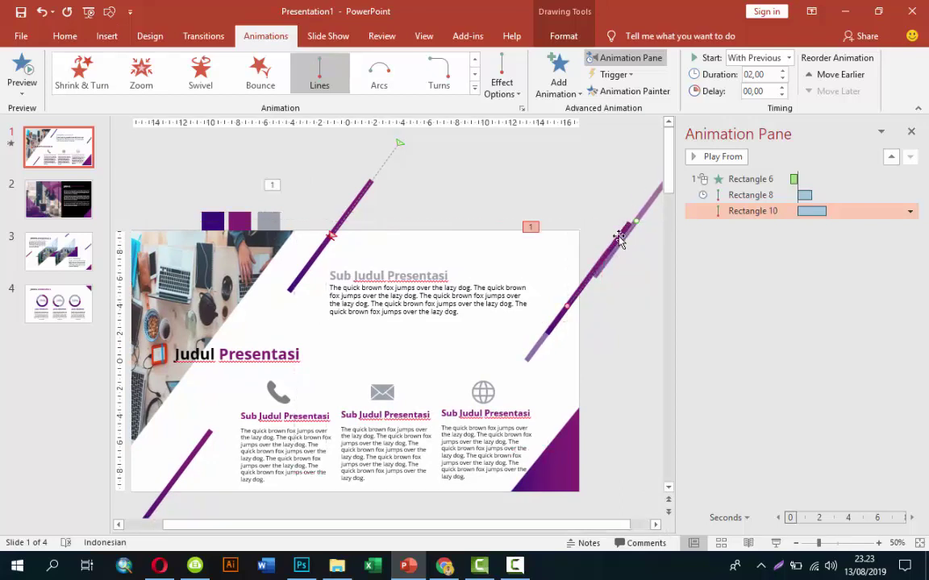
pyautogui.moveTo(566, 307); pyautogui.dragTo(560, 327)
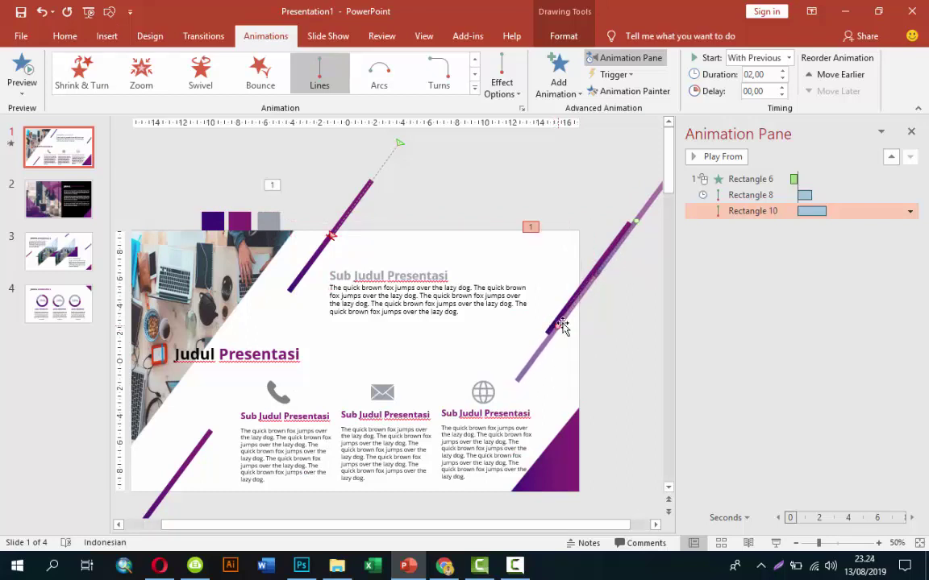
# Preview the slide and shorten the right line's animation duration to 01,00
pyautogui.click(727, 159)
pyautogui.click(782, 78)
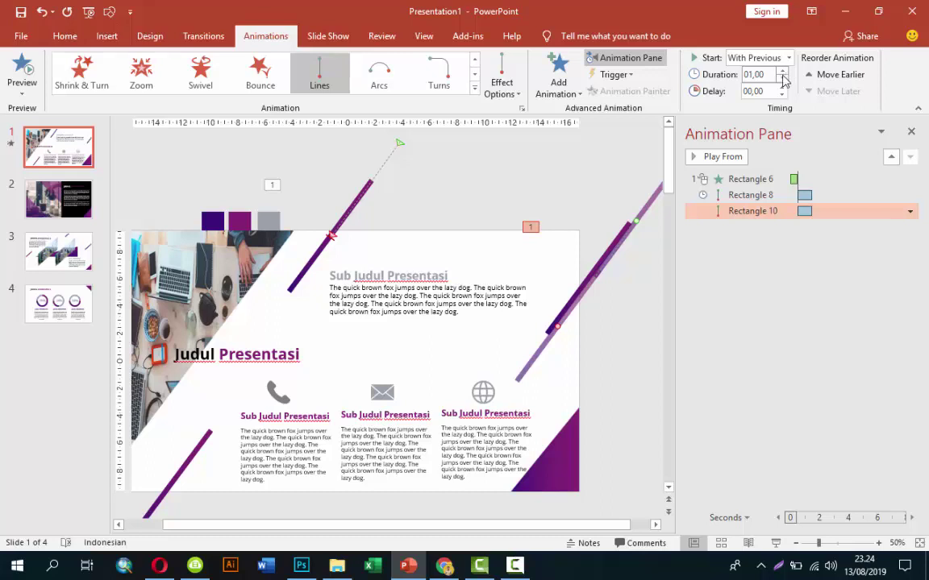
pyautogui.click(613, 195)
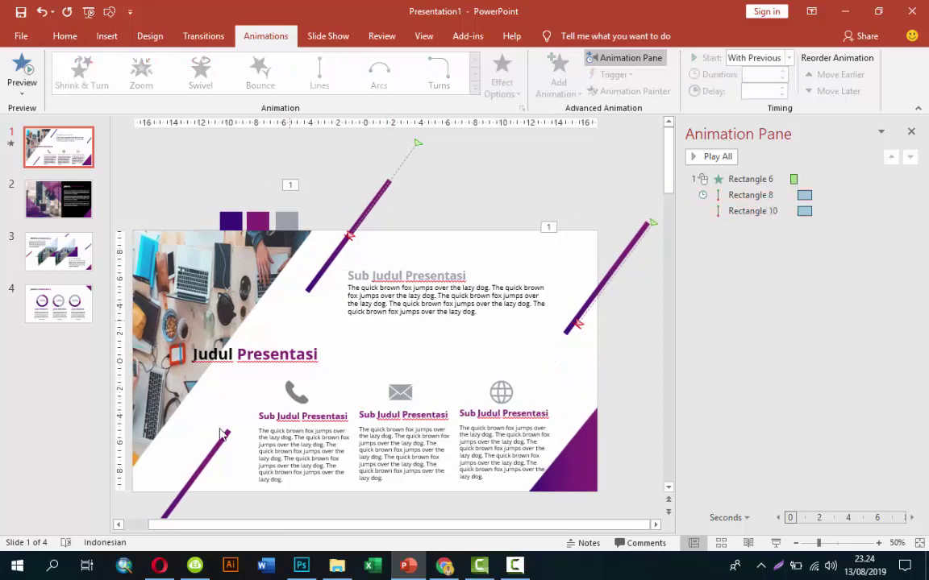
# Add a Lines motion path to the bottom-left purple line
pyautogui.click(209, 458)
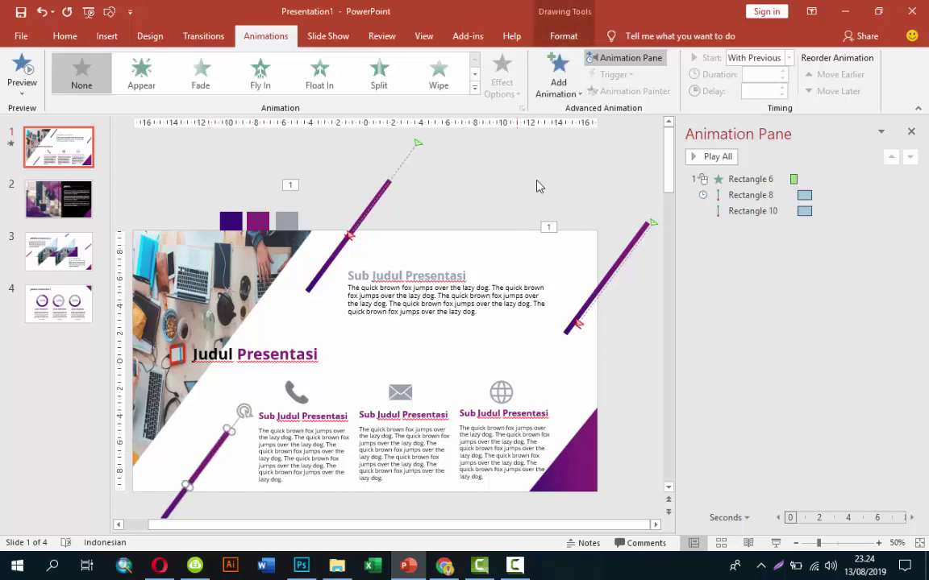
pyautogui.click(558, 77)
pyautogui.scroll(-3, 720, 355)
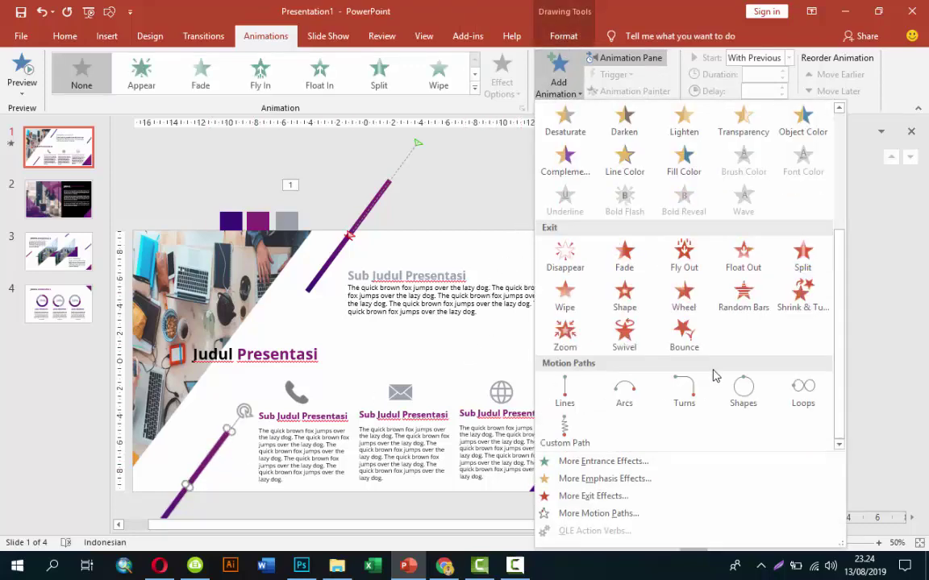
pyautogui.click(564, 397)
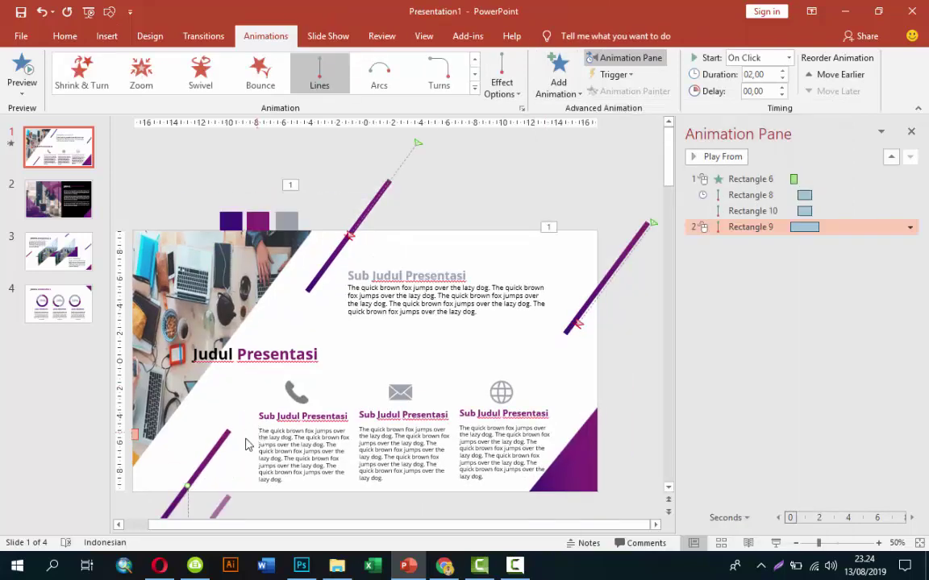
# Drag the path's end marker up-right along the line's diagonal and preview from Rectangle 9
pyautogui.moveTo(186, 491)
pyautogui.mouseDown()
pyautogui.moveTo(446, 208)
pyautogui.moveTo(468, 171)
pyautogui.moveTo(464, 189)
pyautogui.mouseUp()
pyautogui.click(668, 488)
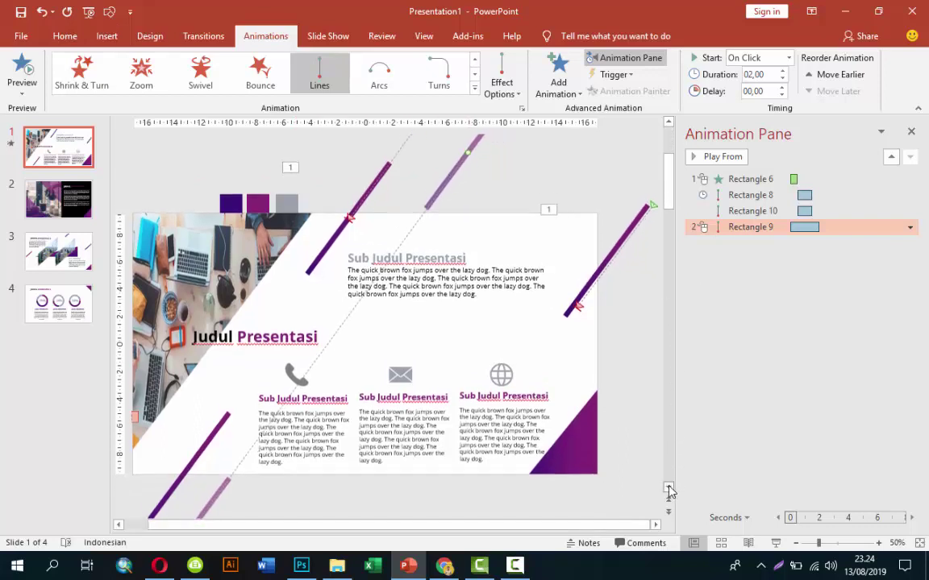
pyautogui.moveTo(187, 500); pyautogui.dragTo(190, 425)
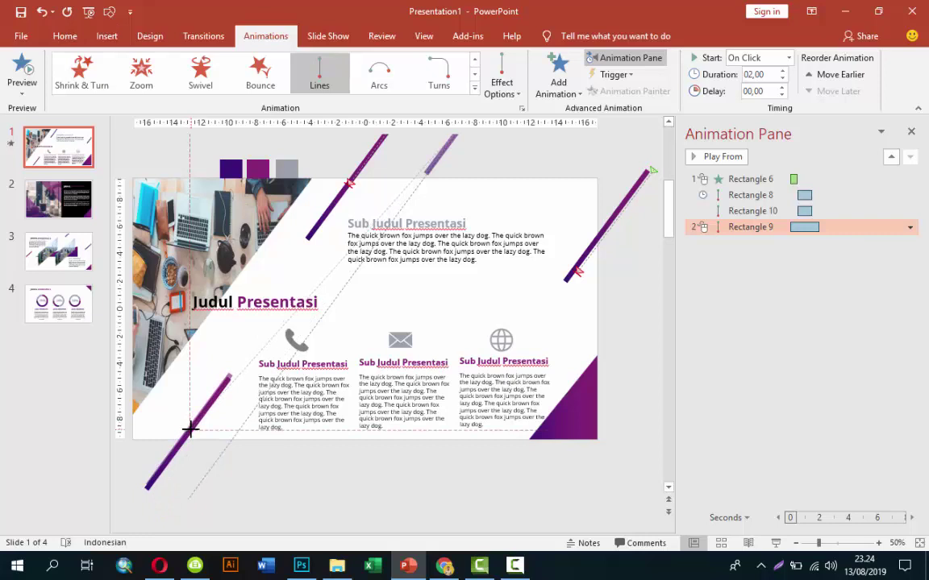
pyautogui.moveTo(190, 427); pyautogui.dragTo(186, 432)
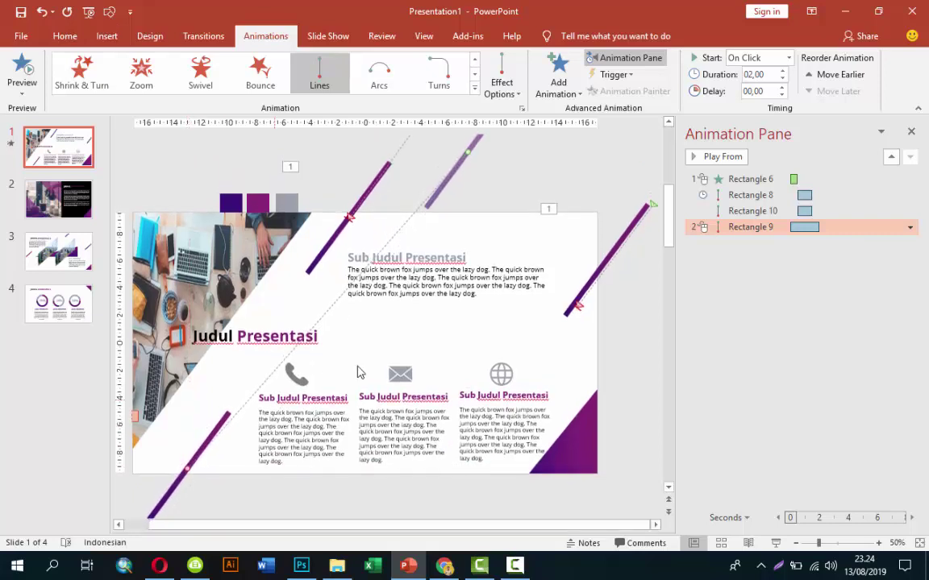
pyautogui.scroll(2, 671, 123)
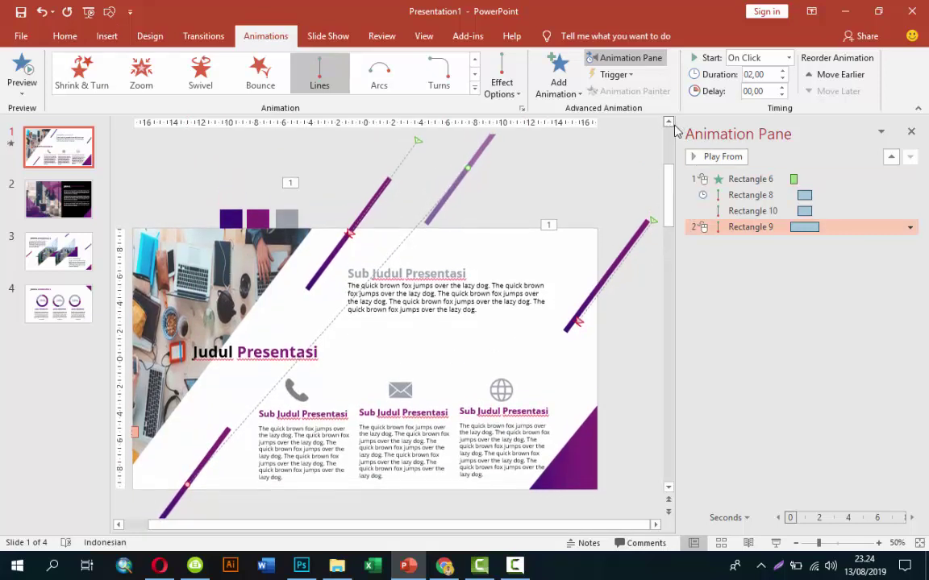
pyautogui.moveTo(466, 195)
pyautogui.mouseDown()
pyautogui.moveTo(436, 166)
pyautogui.moveTo(445, 170)
pyautogui.mouseUp()
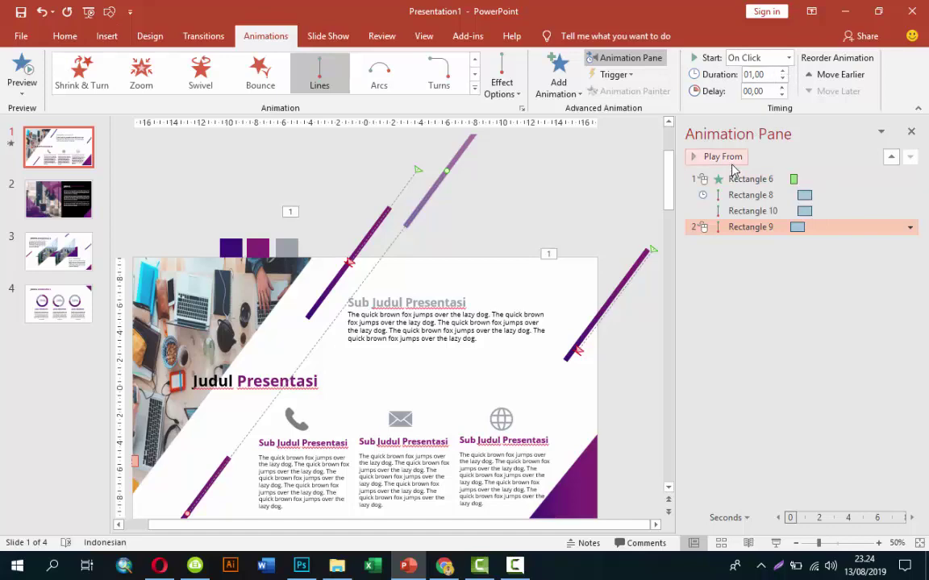
pyautogui.click(700, 158)
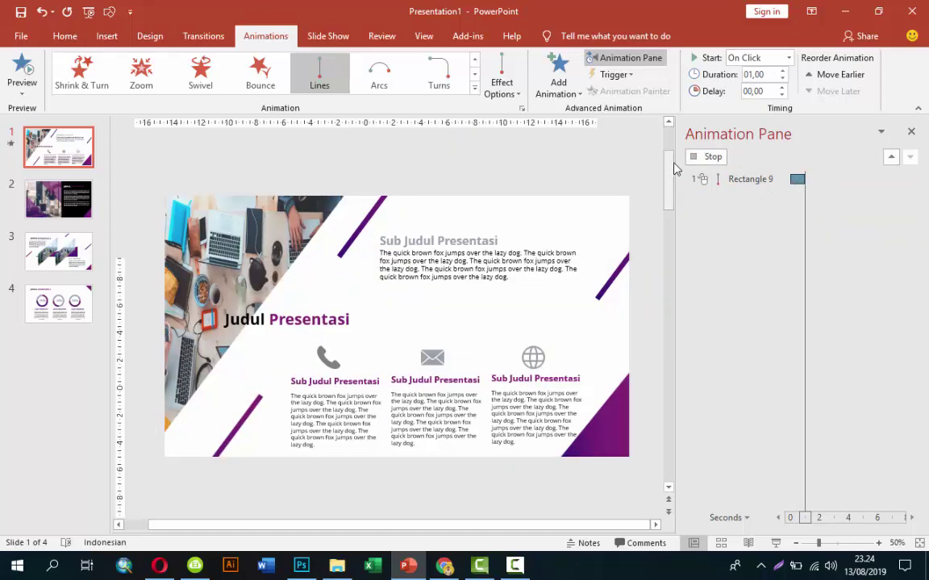
# Give the Judul Presentasi title a Fly In entrance from the left, starting On Click
pyautogui.scroll(-1, 464, 181)
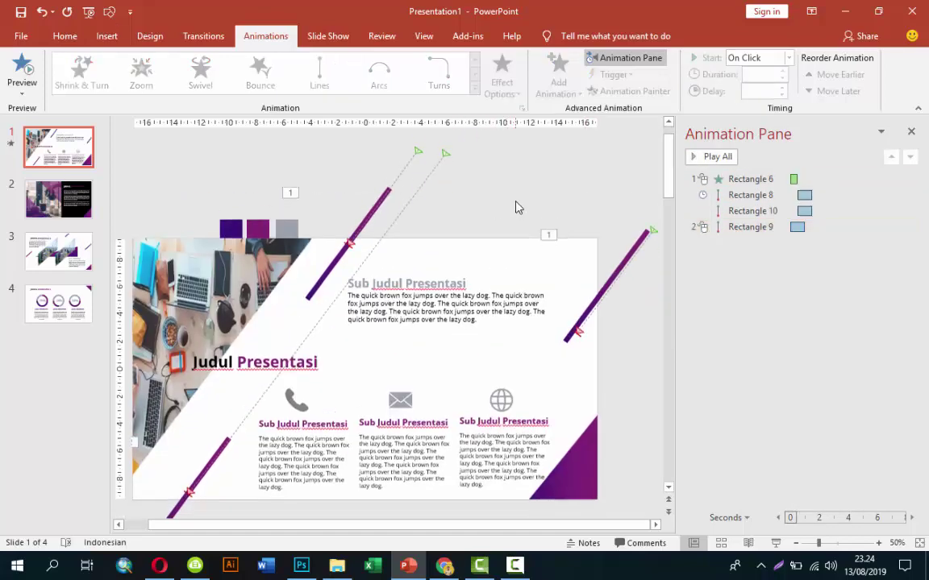
pyautogui.click(282, 345)
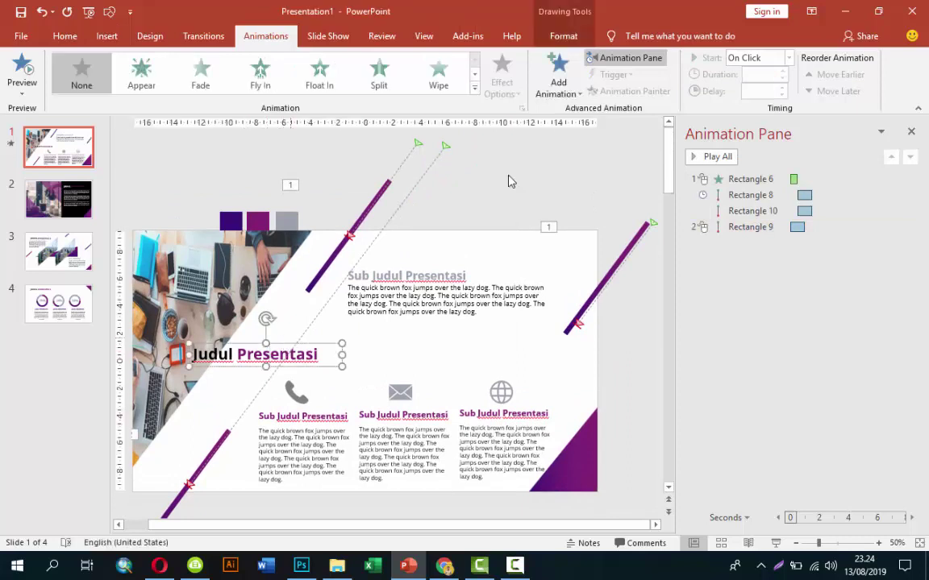
pyautogui.click(552, 87)
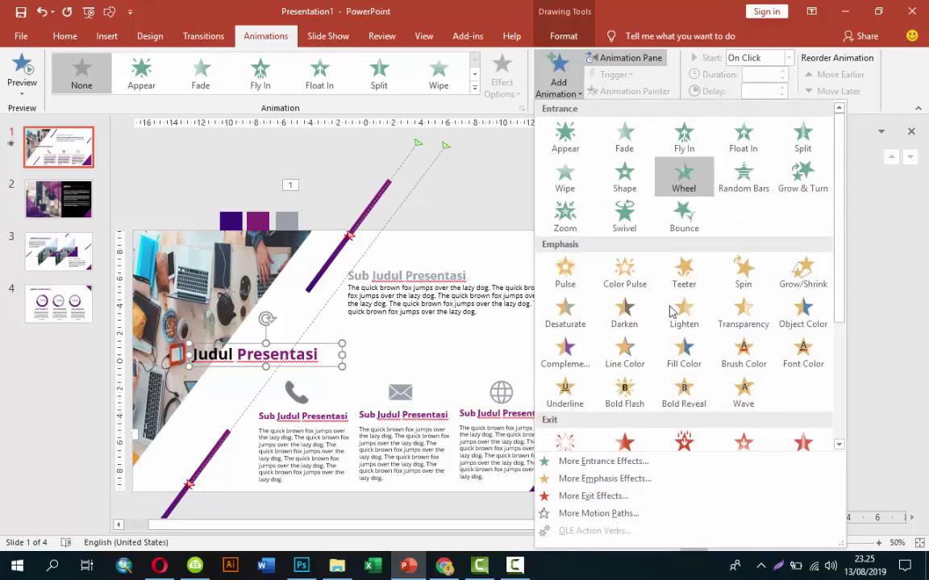
pyautogui.click(683, 139)
pyautogui.click(501, 77)
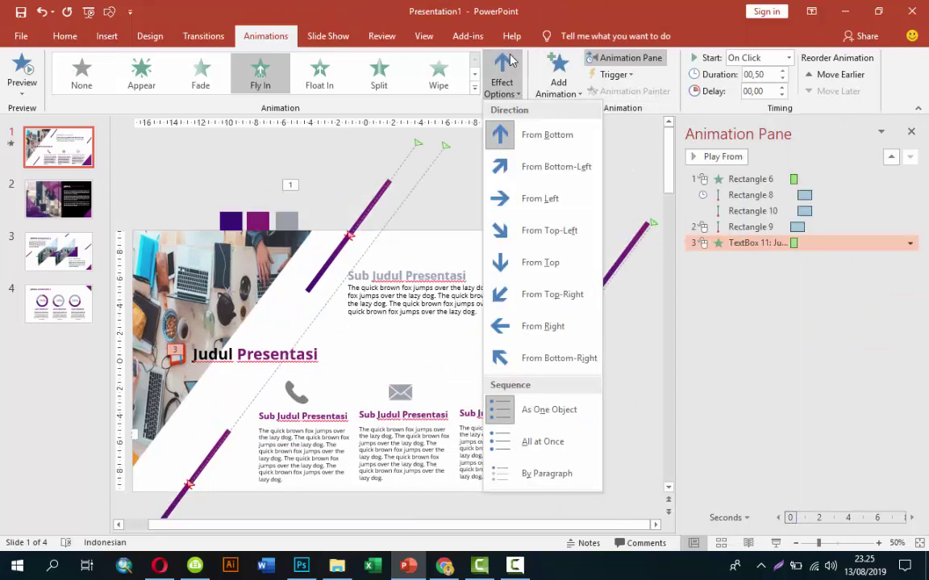
pyautogui.click(529, 201)
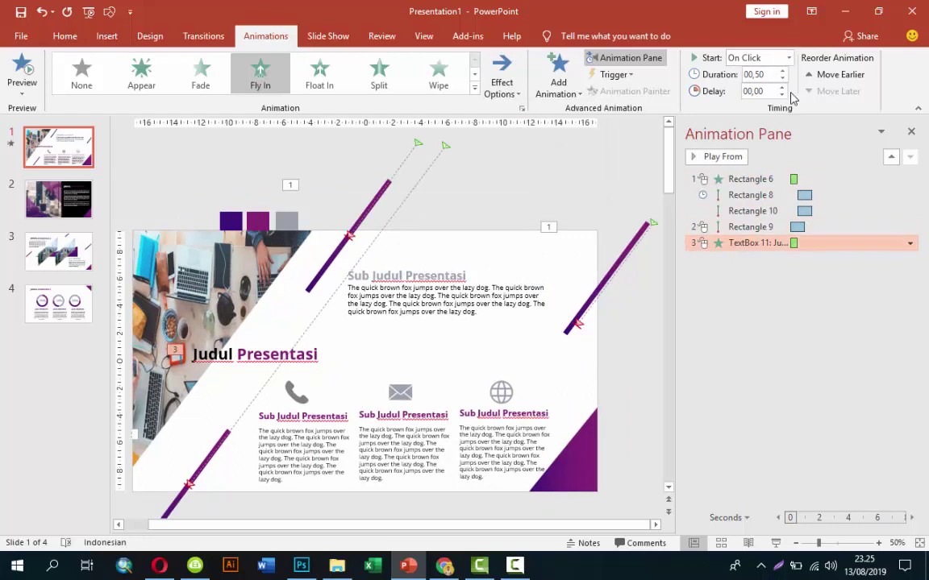
pyautogui.click(788, 58)
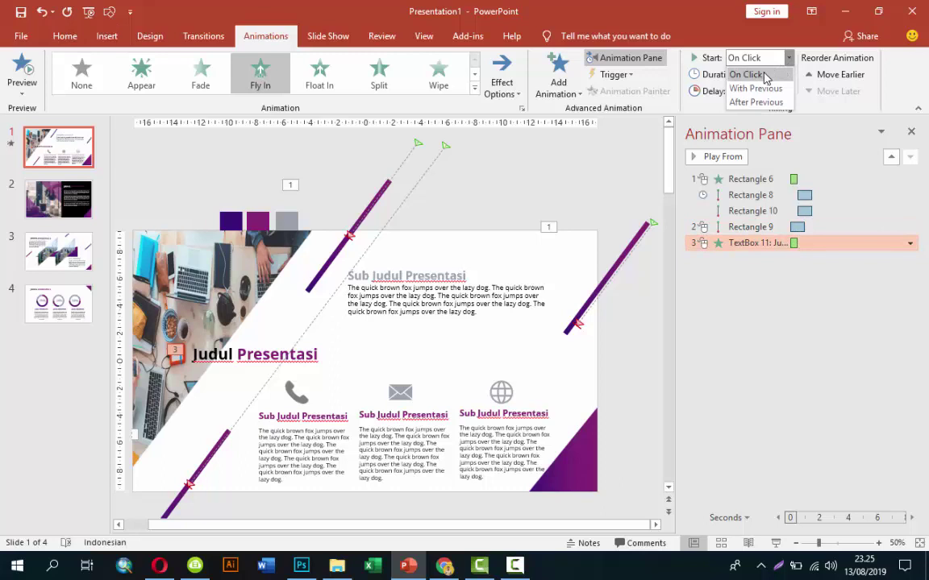
pyautogui.click(765, 75)
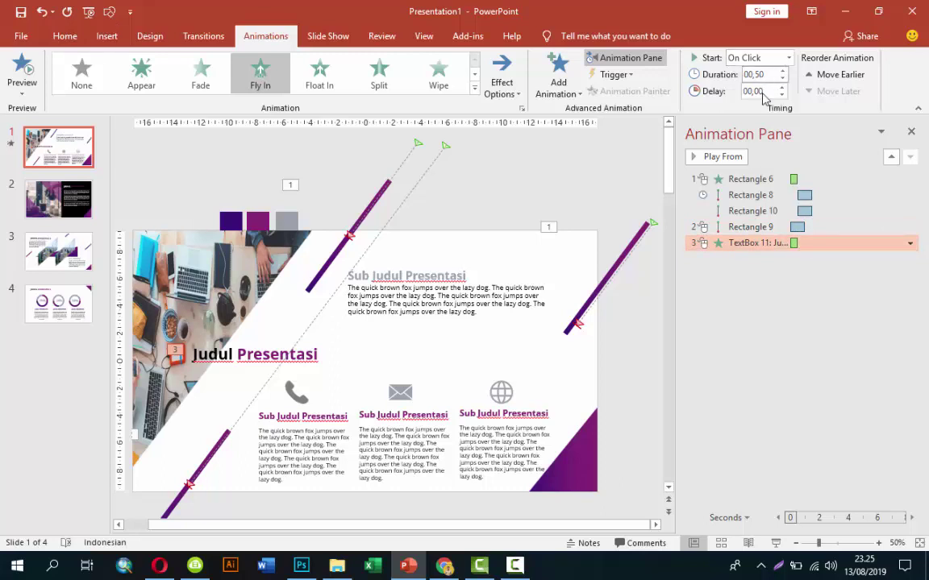
# Set Rectangle 9's motion path to start With Previous
pyautogui.click(785, 228)
pyautogui.click(789, 59)
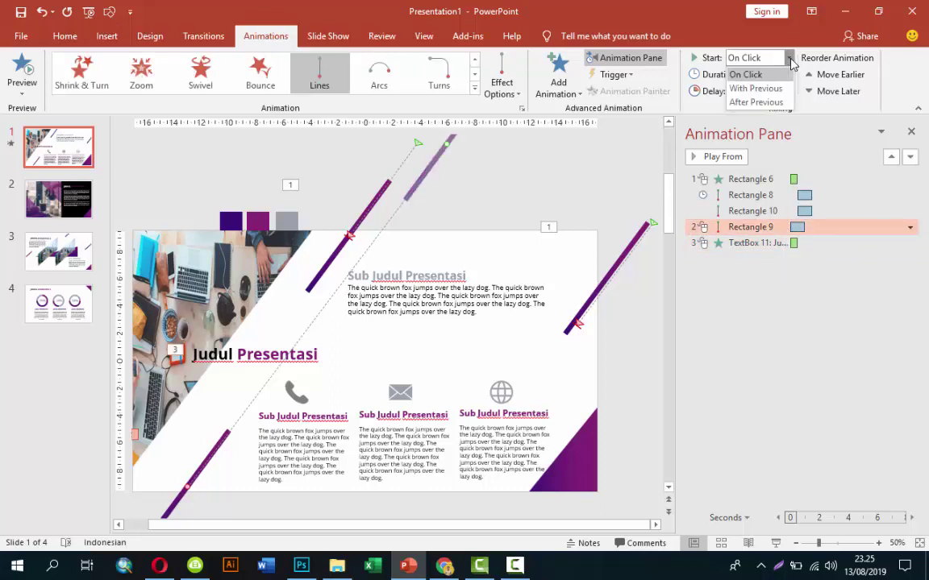
pyautogui.click(776, 88)
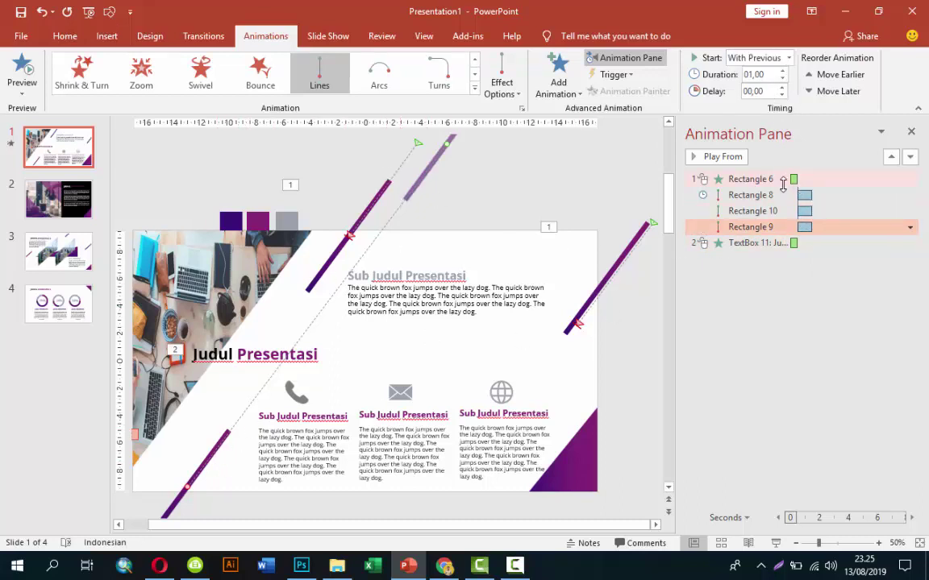
pyautogui.click(781, 246)
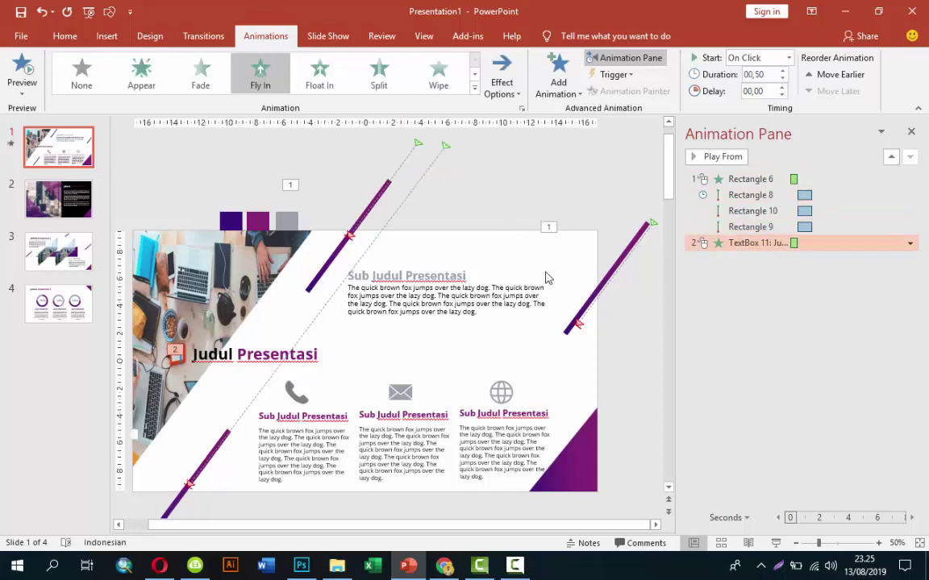
pyautogui.click(254, 348)
pyautogui.click(271, 345)
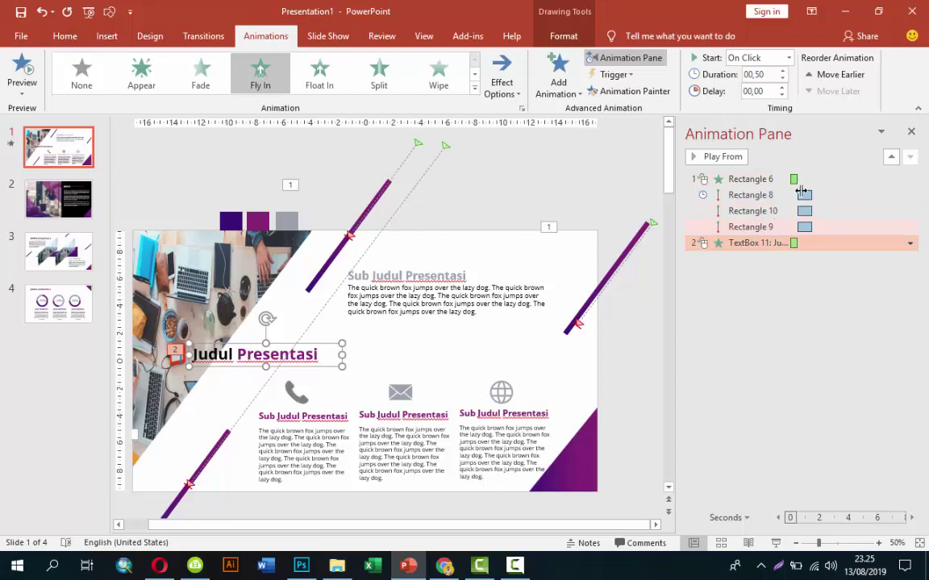
# Set the title's Fly In effect to animate text By word with 10% delay between words
pyautogui.rightClick(815, 243)
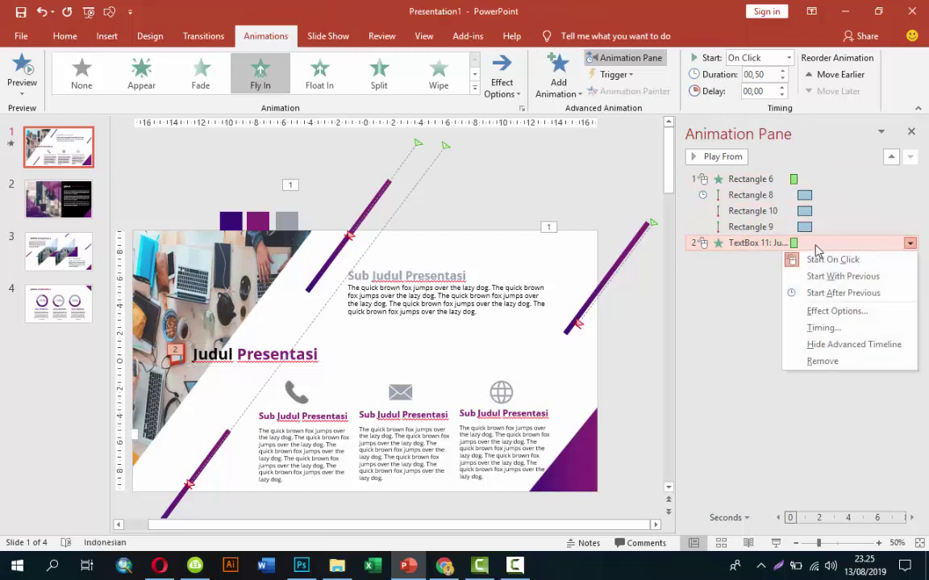
pyautogui.click(826, 311)
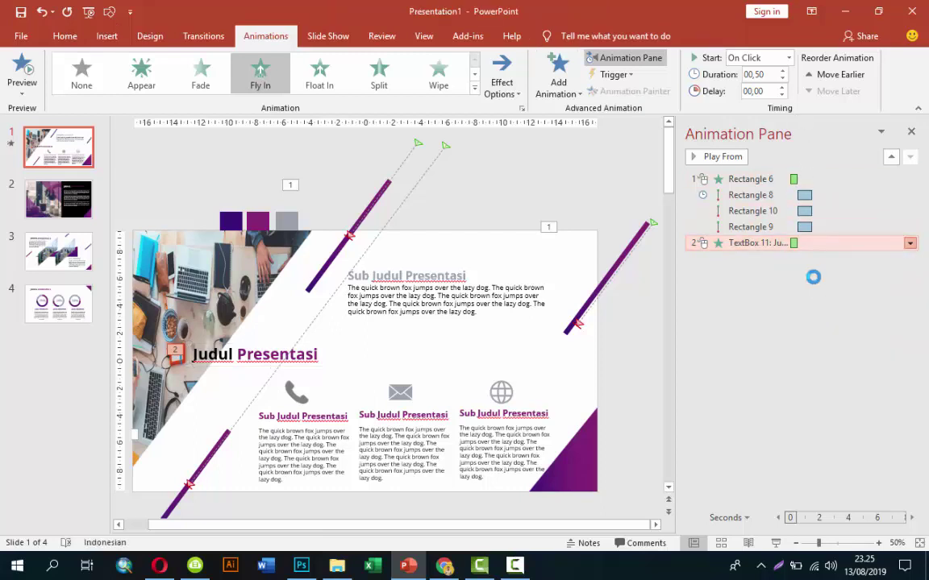
pyautogui.click(491, 345)
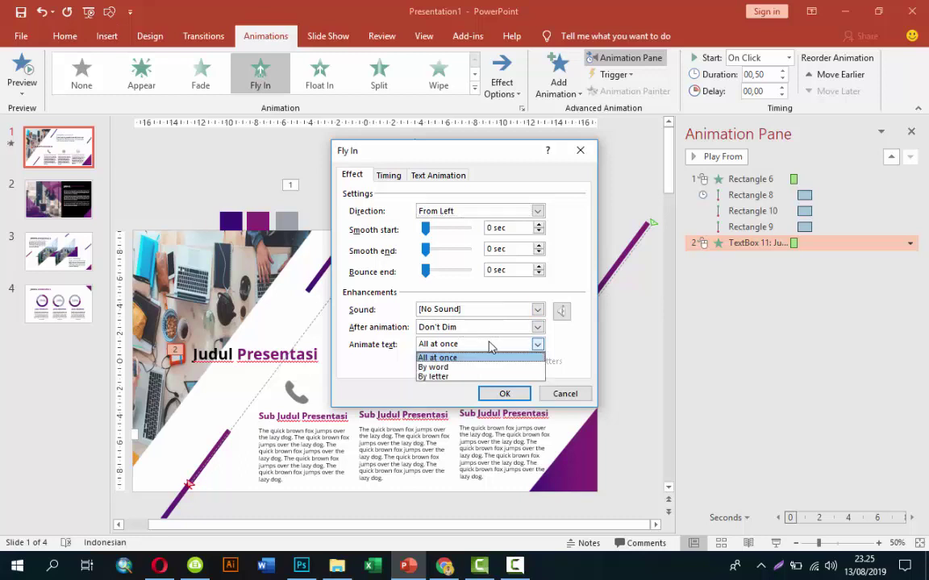
pyautogui.click(464, 366)
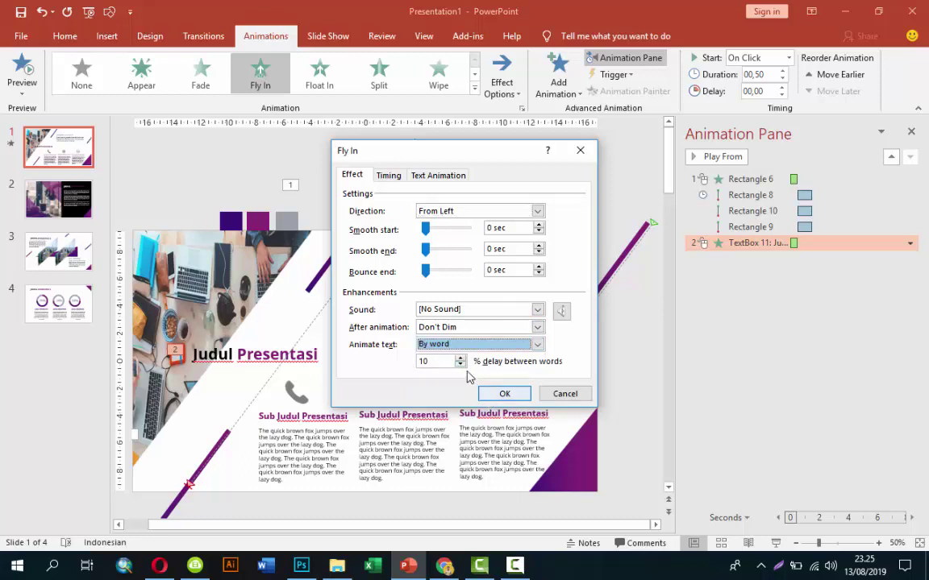
pyautogui.click(439, 362)
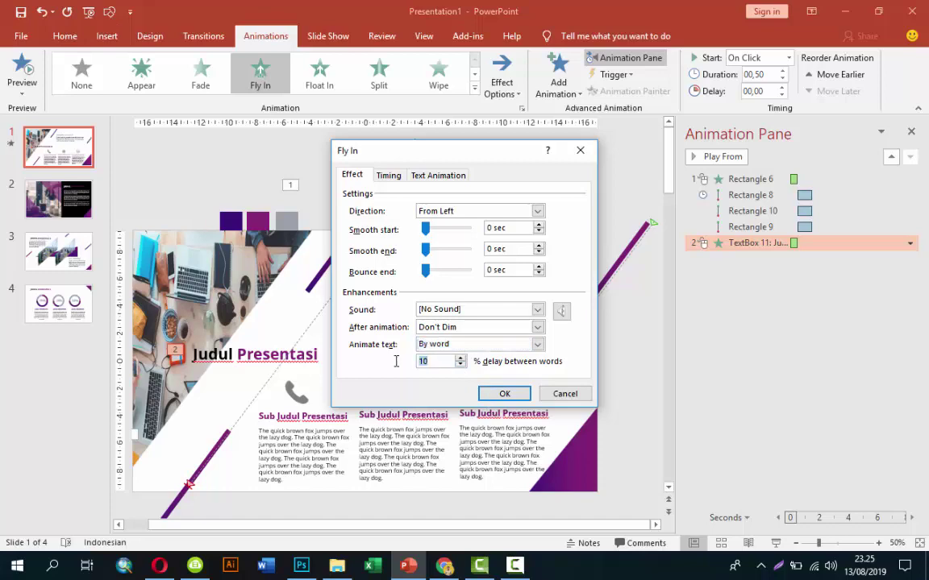
pyautogui.write('50')
pyautogui.click(501, 393)
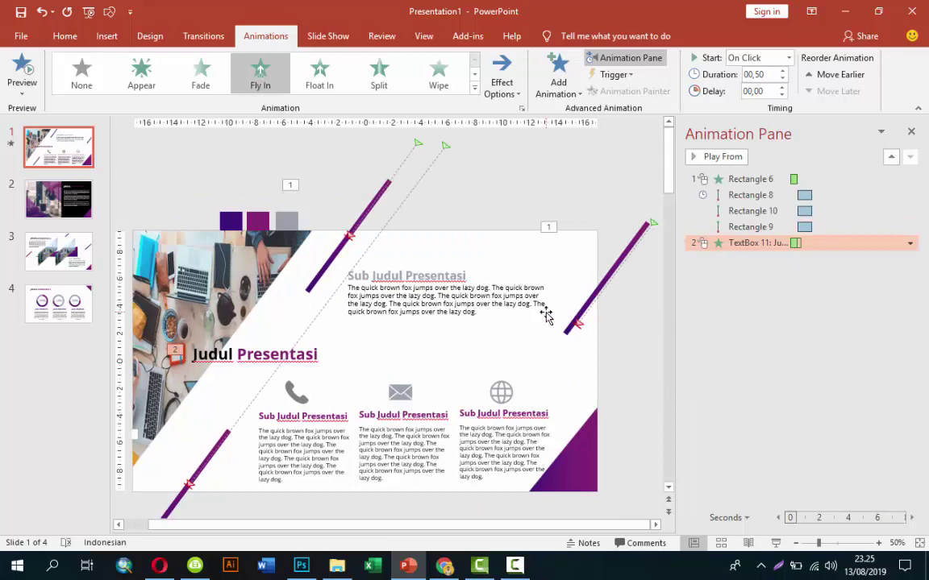
# Copy the title's Fly In onto the Sub Judul Presentasi heading with Animation Painter
pyautogui.click(427, 268)
pyautogui.click(295, 354)
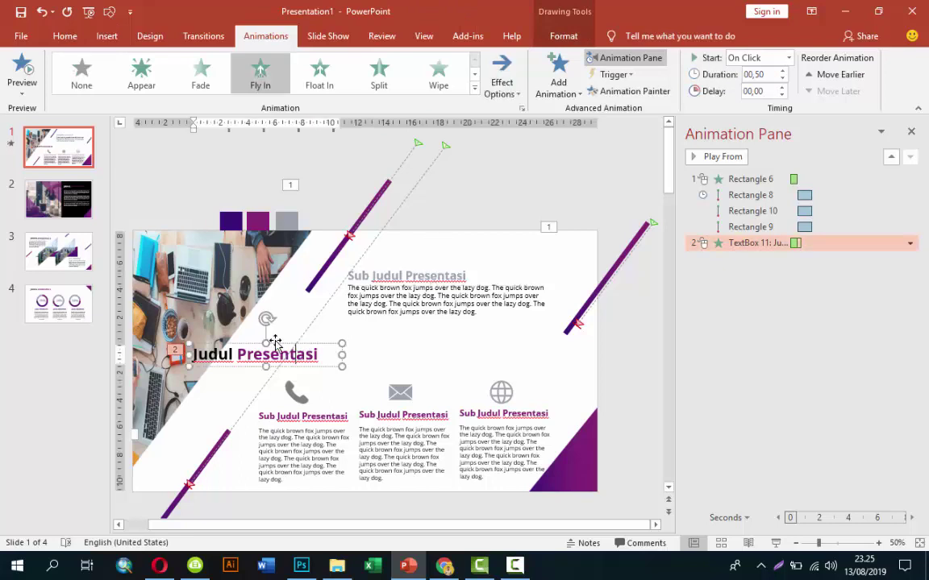
pyautogui.click(274, 343)
pyautogui.click(629, 91)
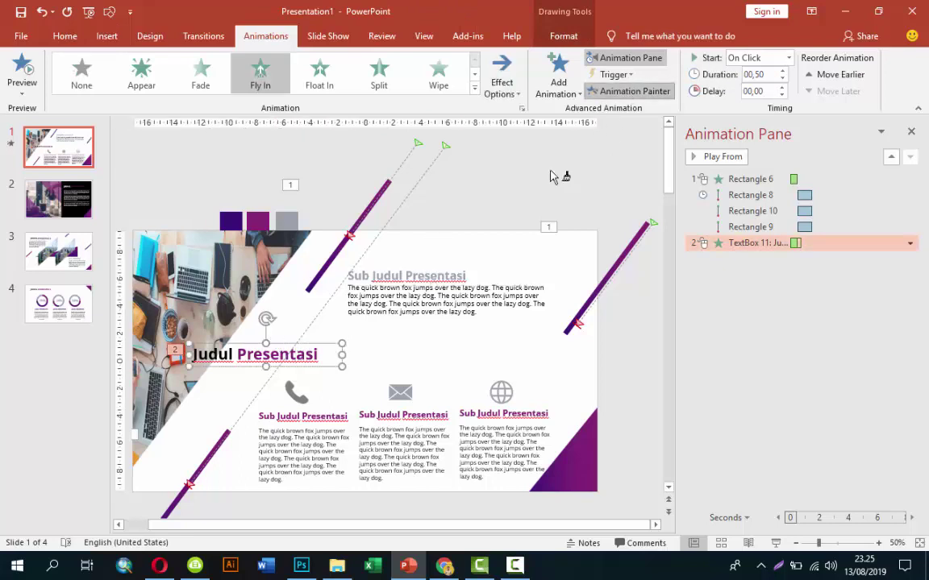
pyautogui.click(433, 280)
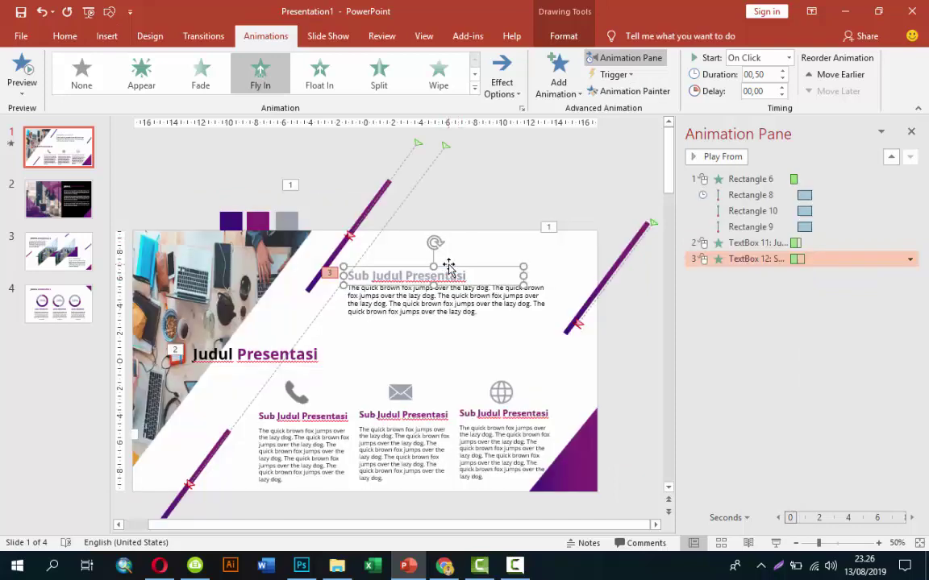
# Change the Sub Judul Presentasi heading's font colour to dark purple
pyautogui.click(65, 36)
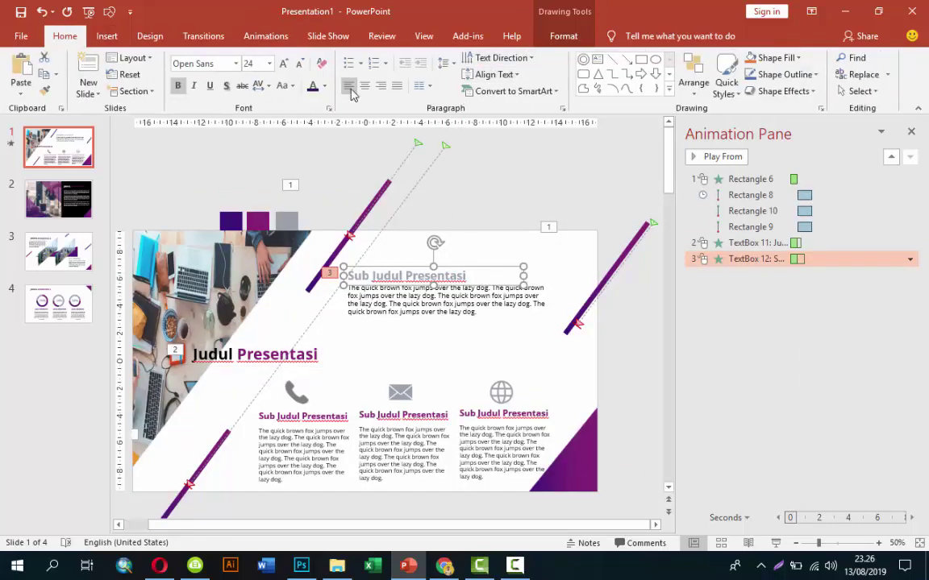
pyautogui.click(314, 90)
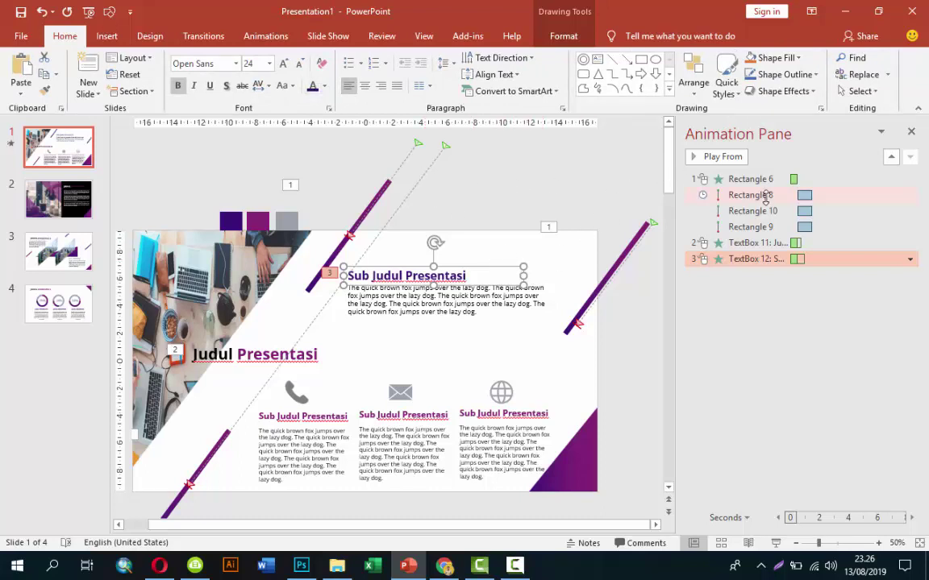
pyautogui.click(463, 295)
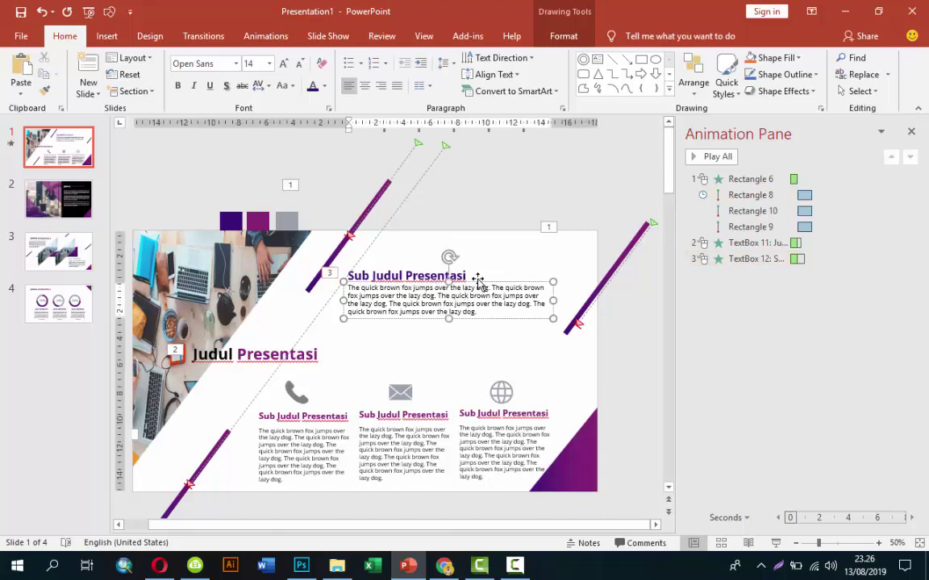
pyautogui.click(477, 278)
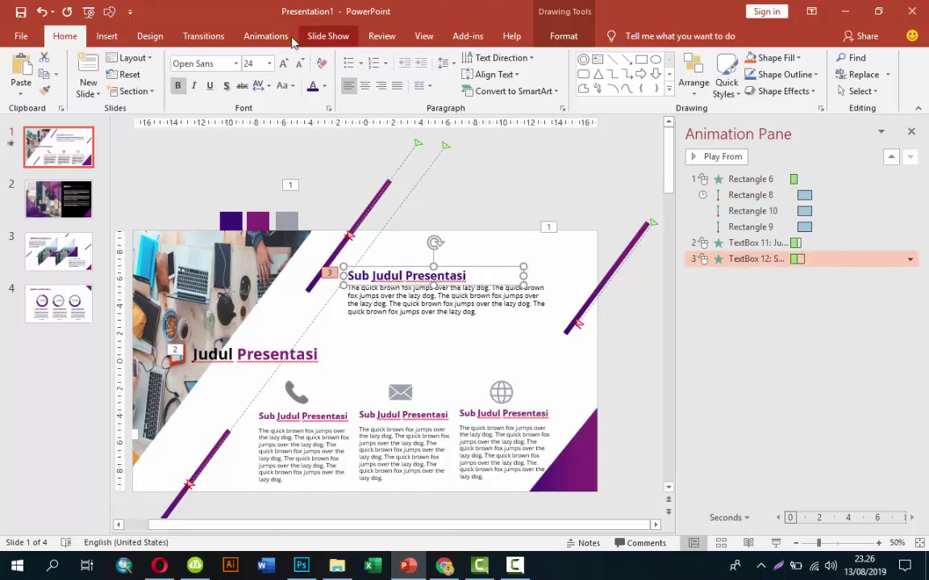
# Paint the heading's Fly In onto the body text, set duration 00,25, and preview
pyautogui.click(266, 35)
pyautogui.click(627, 91)
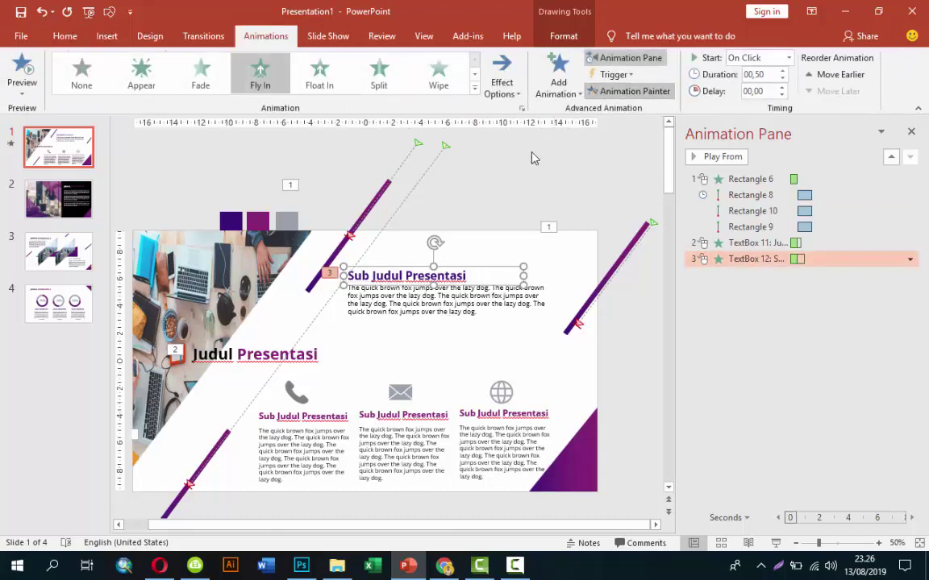
pyautogui.click(477, 317)
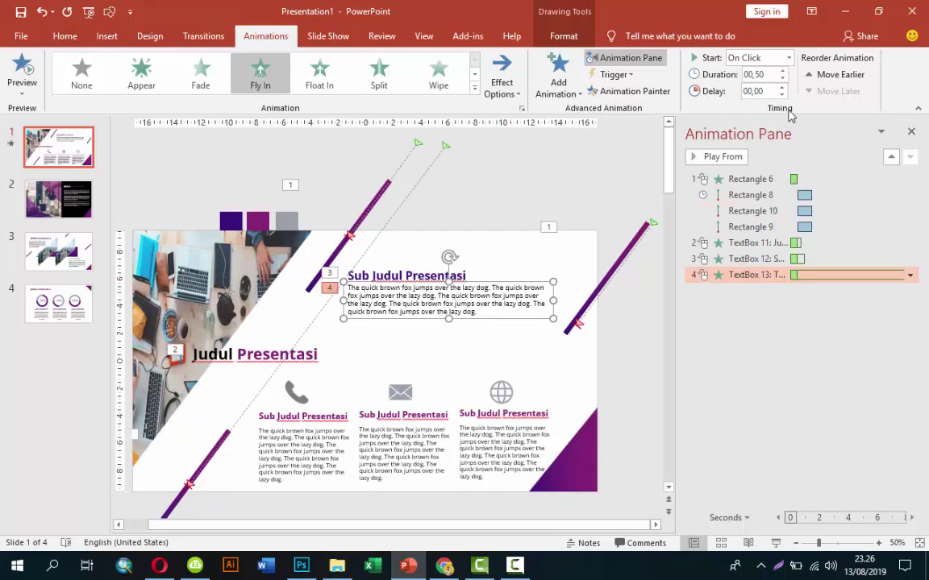
pyautogui.click(781, 79)
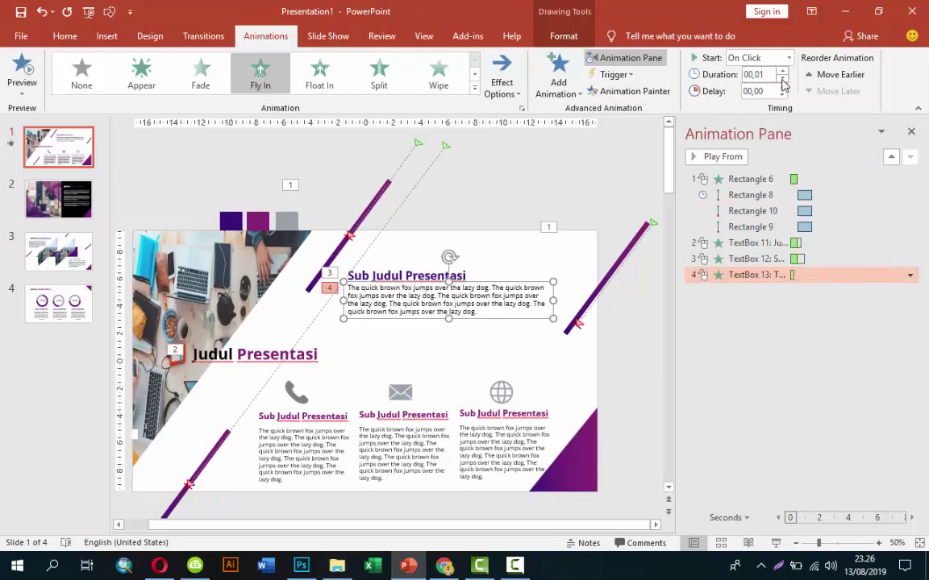
pyautogui.click(782, 71)
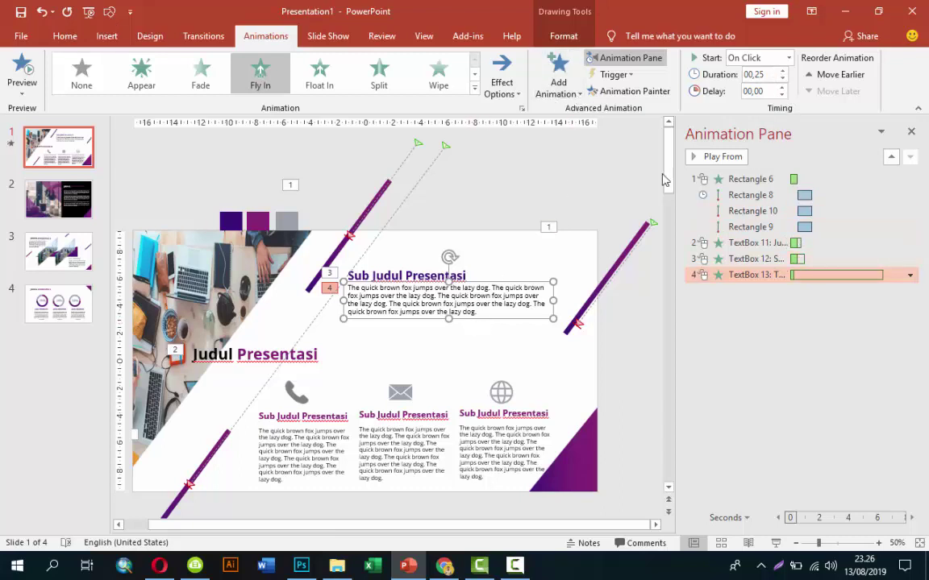
pyautogui.click(699, 156)
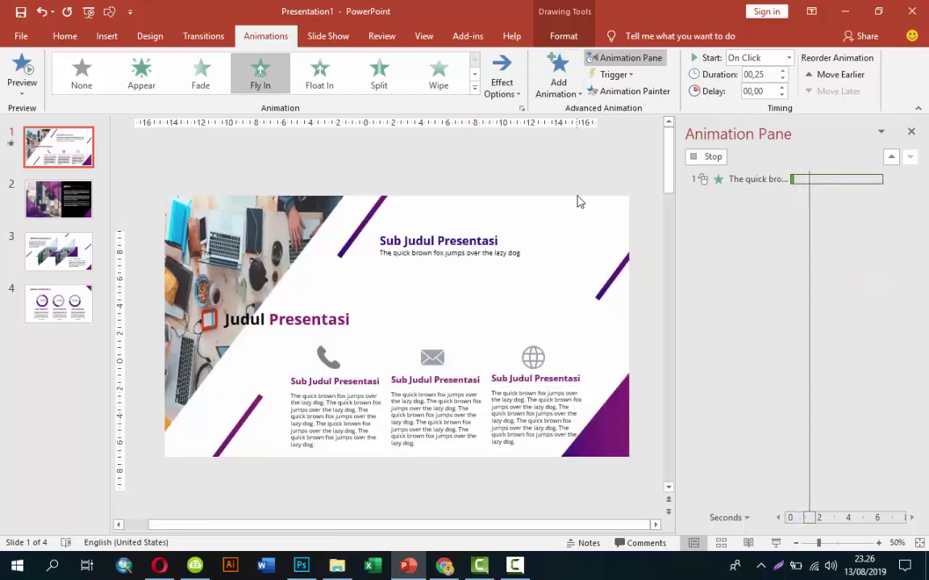
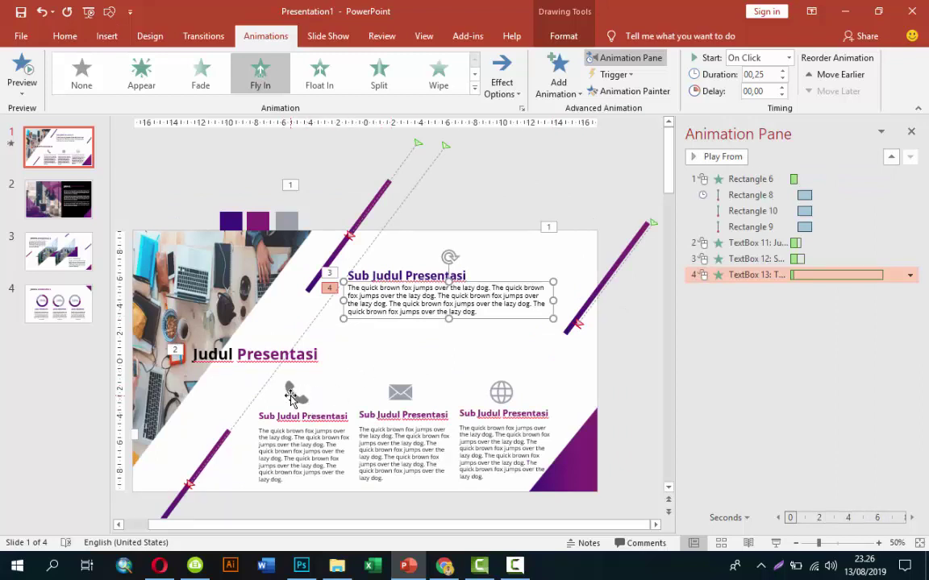
# Give the phone icon a Basic Zoom entrance effect from More Entrance Effects
pyautogui.click(294, 392)
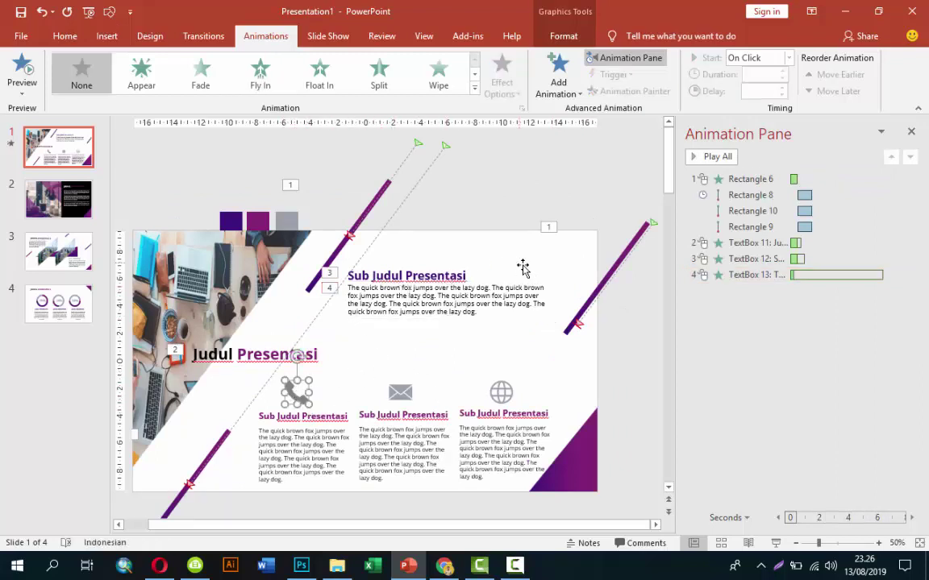
pyautogui.click(557, 81)
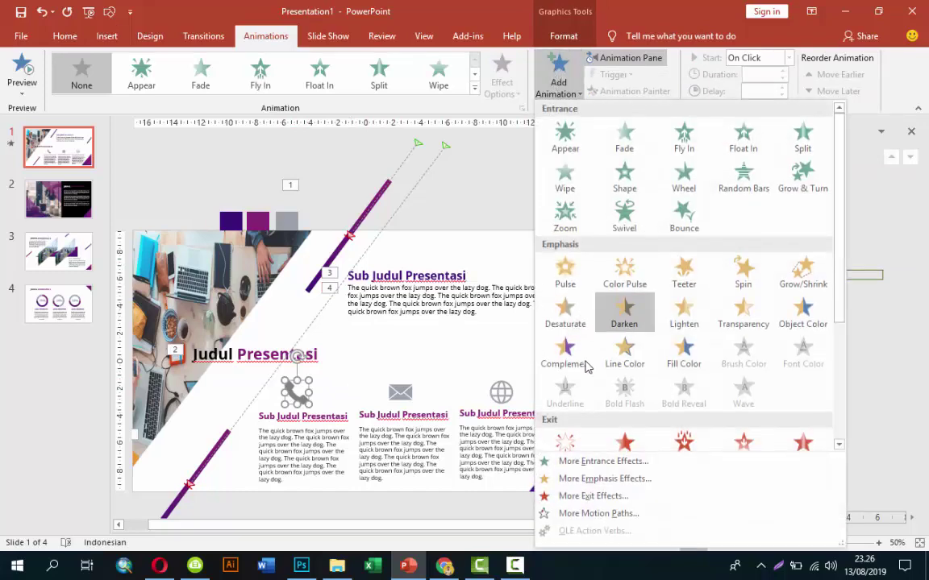
pyautogui.click(569, 466)
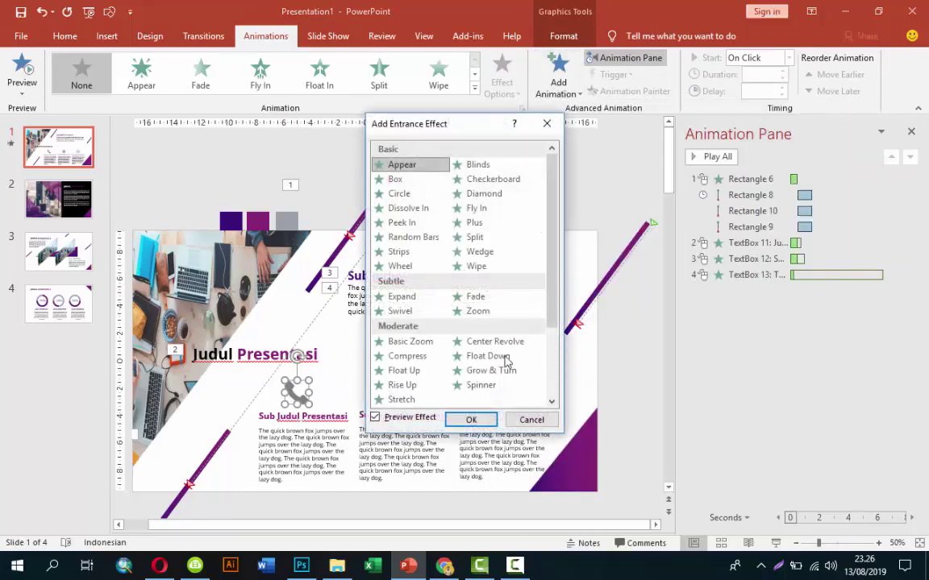
pyautogui.scroll(-3, 499, 354)
pyautogui.click(407, 241)
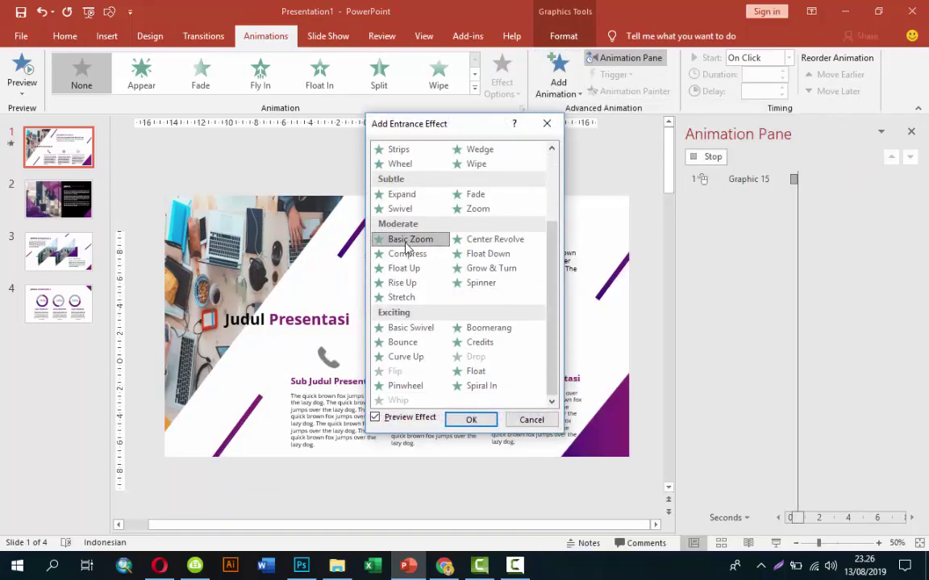
pyautogui.click(472, 420)
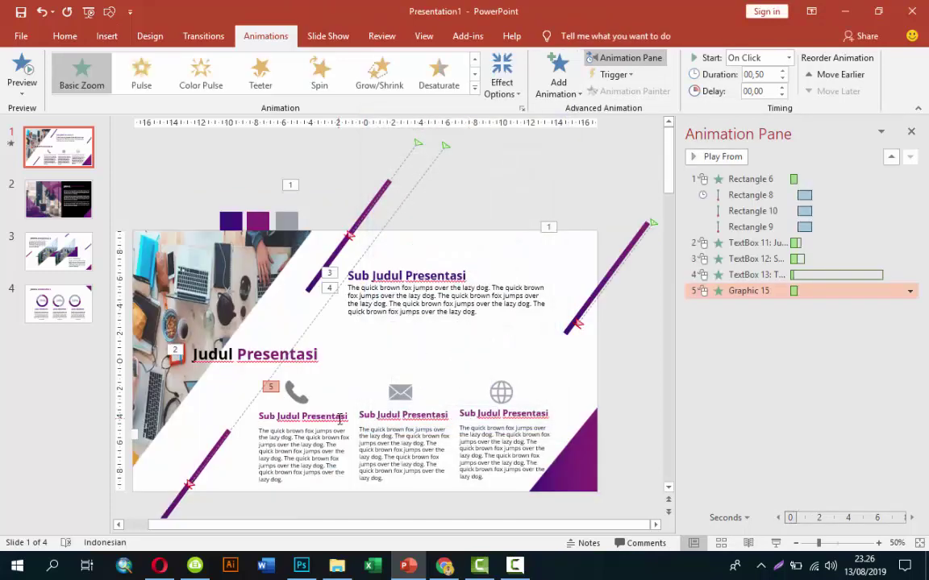
pyautogui.click(339, 419)
pyautogui.click(295, 389)
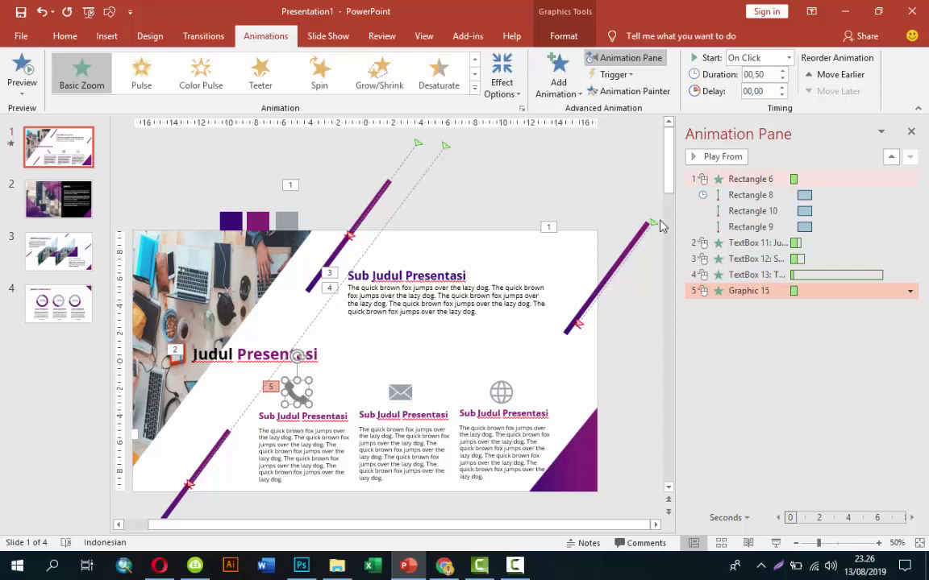
# Add a Bounce entrance to the heading under the phone icon, starting With Previous
pyautogui.click(327, 413)
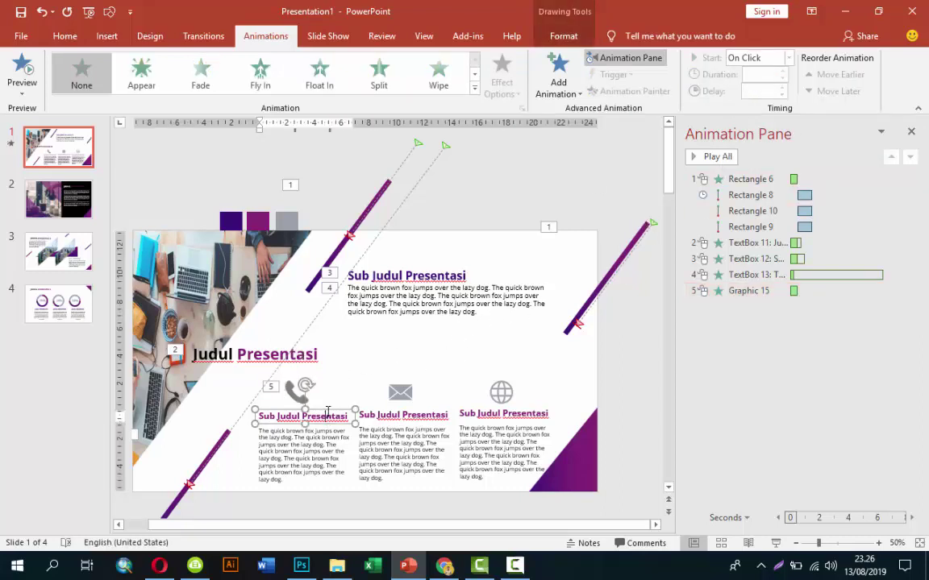
pyautogui.click(559, 89)
pyautogui.click(603, 461)
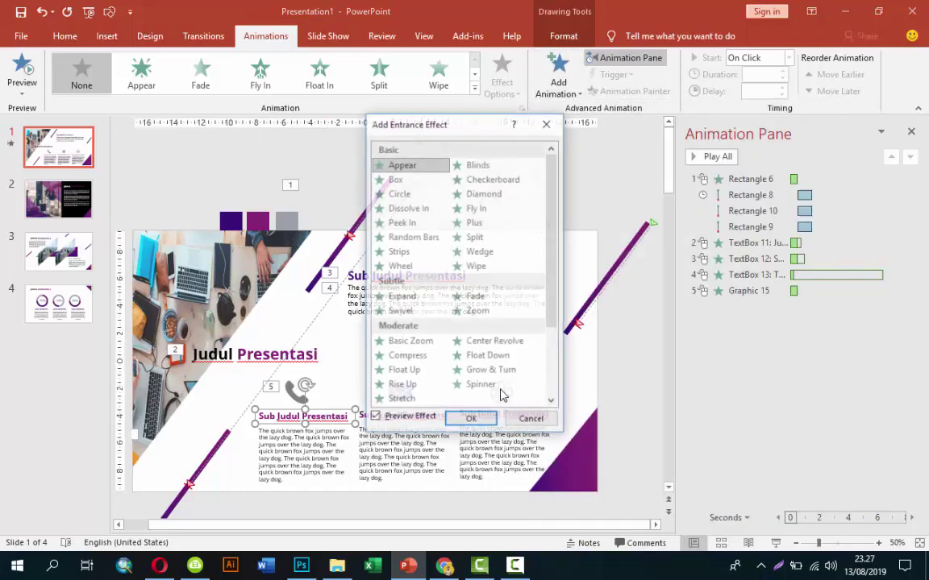
pyautogui.scroll(-2, 481, 274)
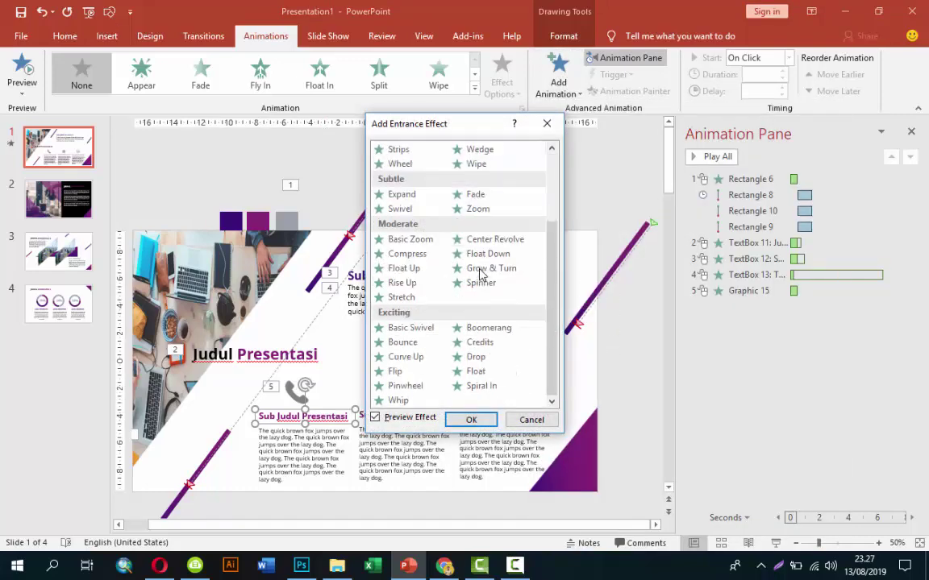
pyautogui.click(417, 351)
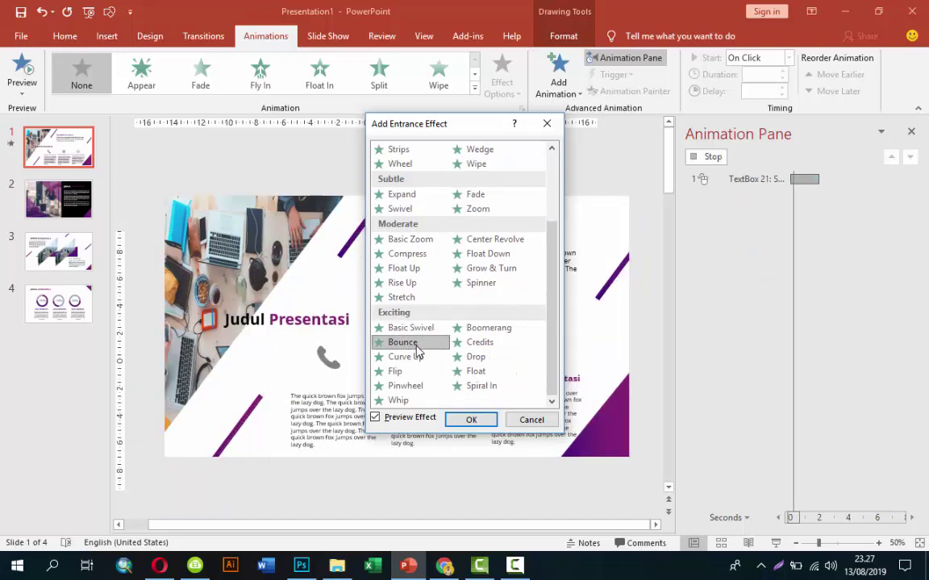
pyautogui.click(479, 427)
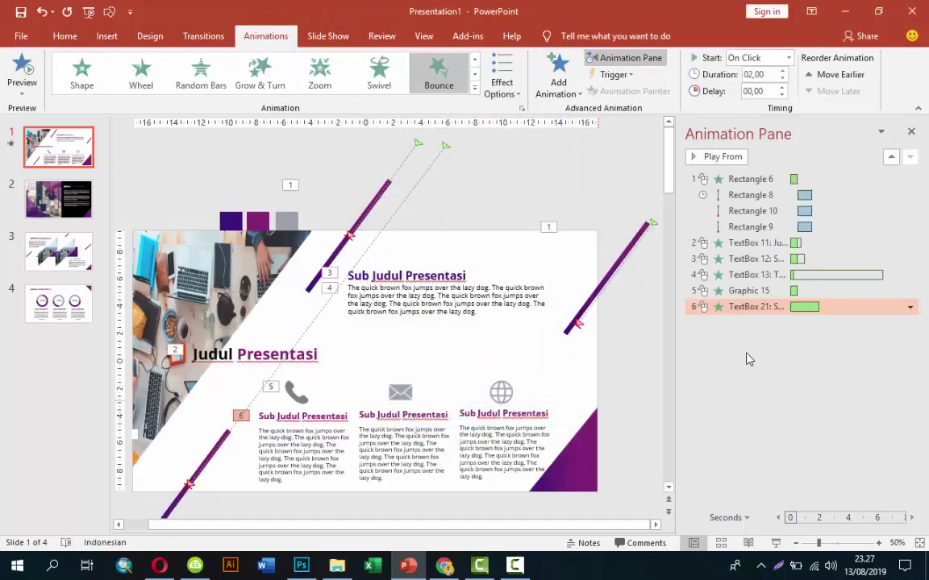
pyautogui.click(790, 59)
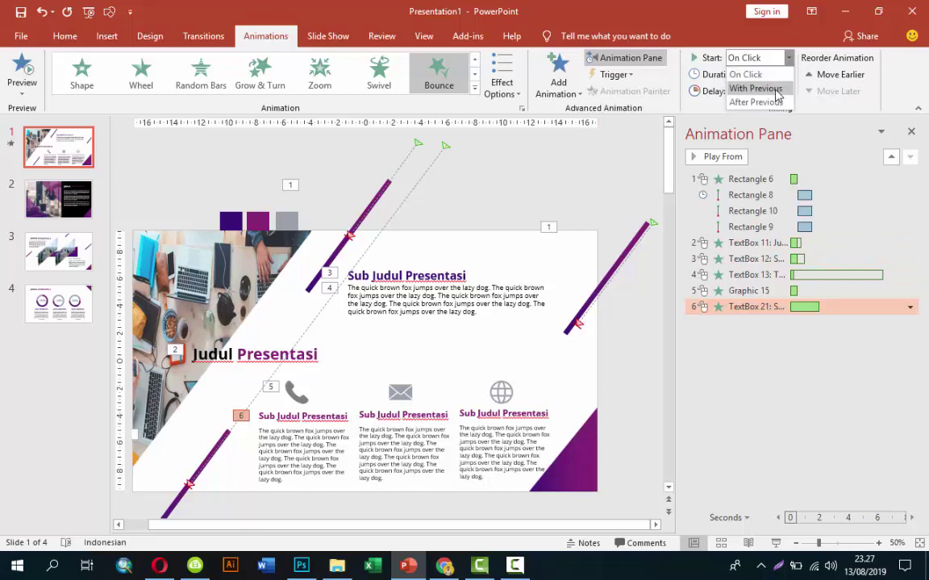
pyautogui.click(775, 90)
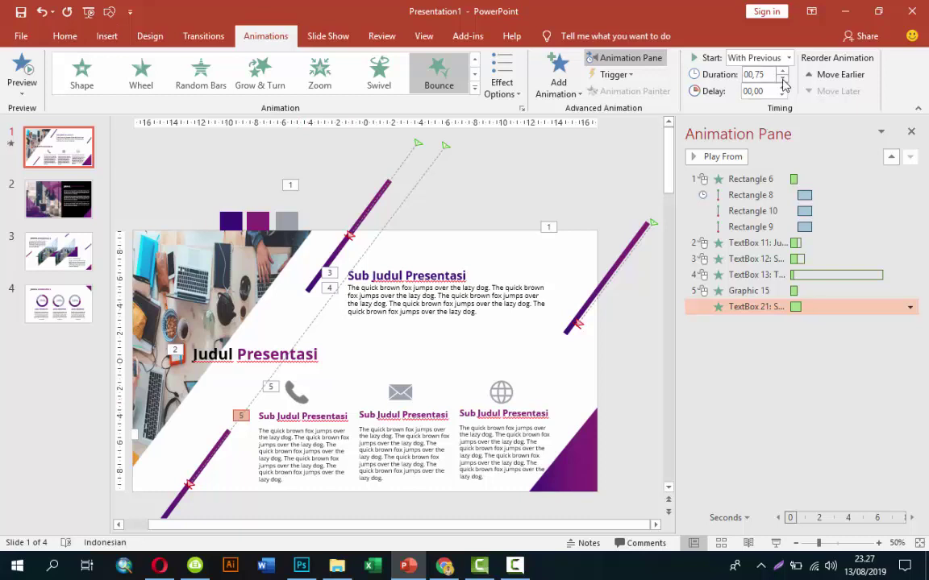
# Set the heading's Bounce to animate text By word, then preview the slide
pyautogui.rightClick(811, 307)
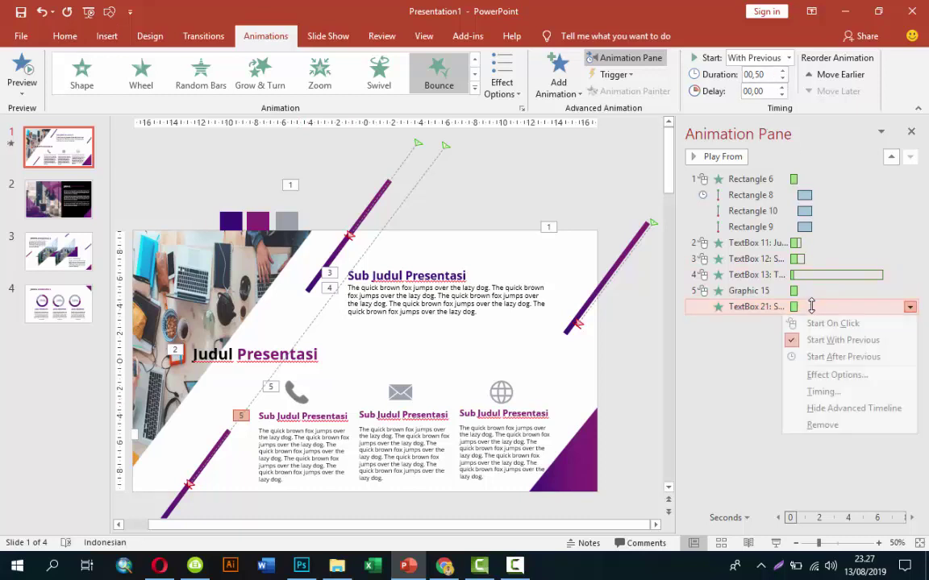
pyautogui.click(822, 375)
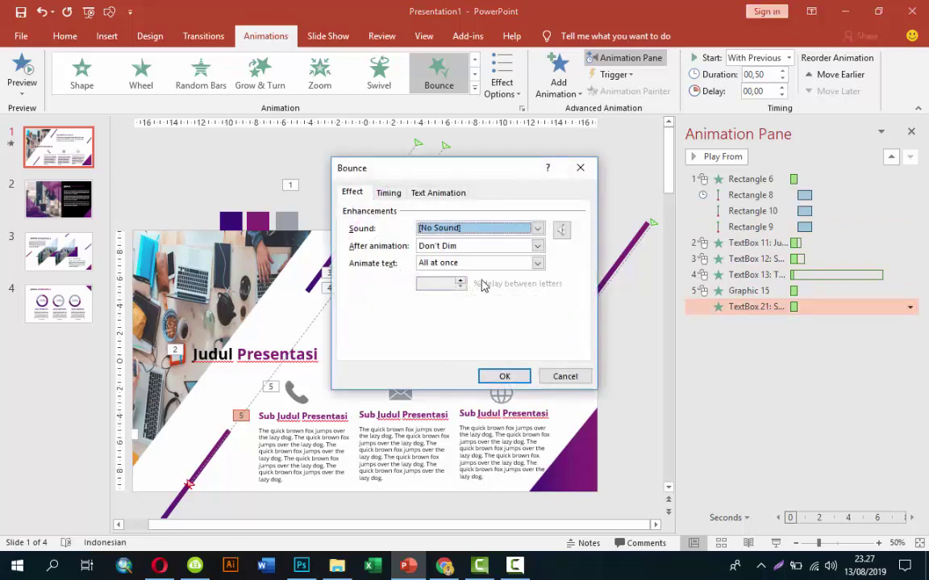
pyautogui.click(458, 266)
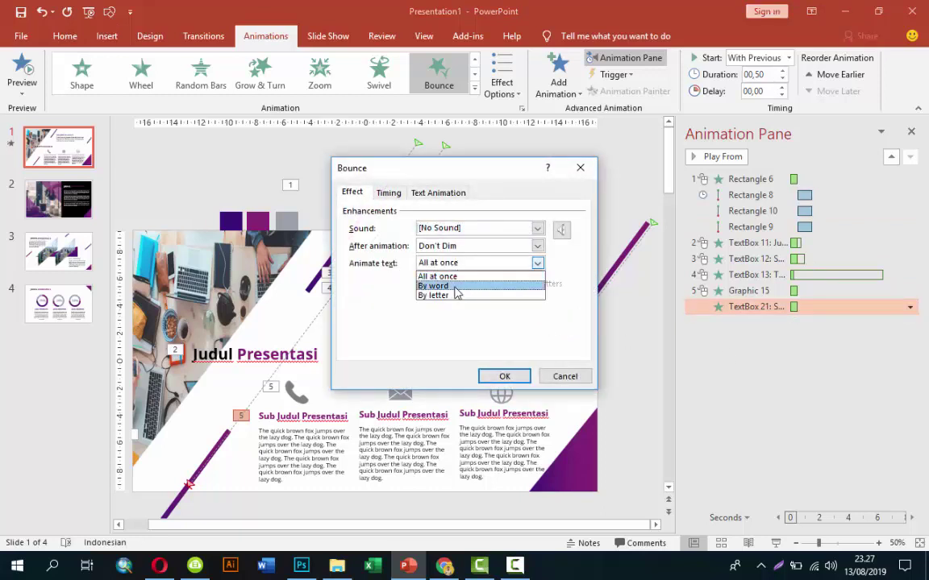
pyautogui.click(445, 287)
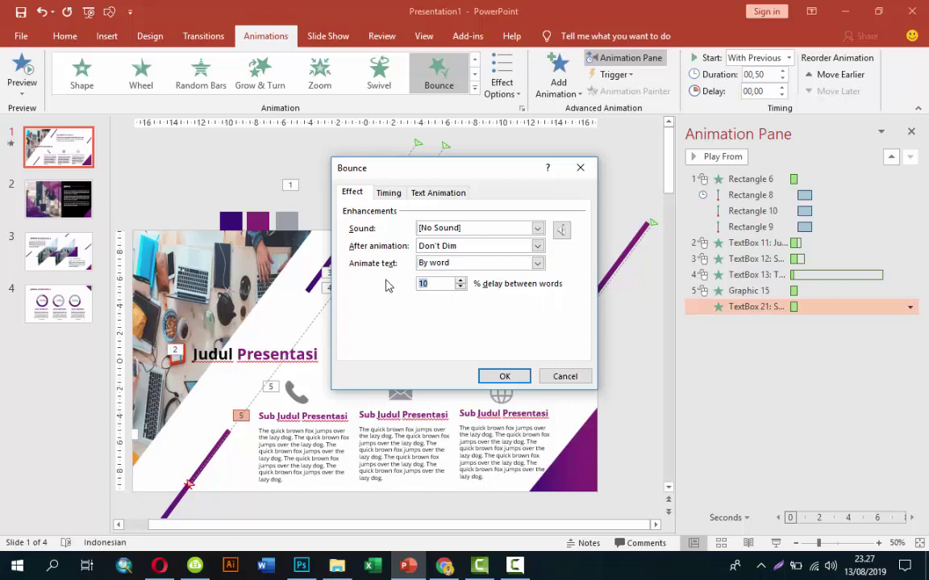
pyautogui.click(504, 377)
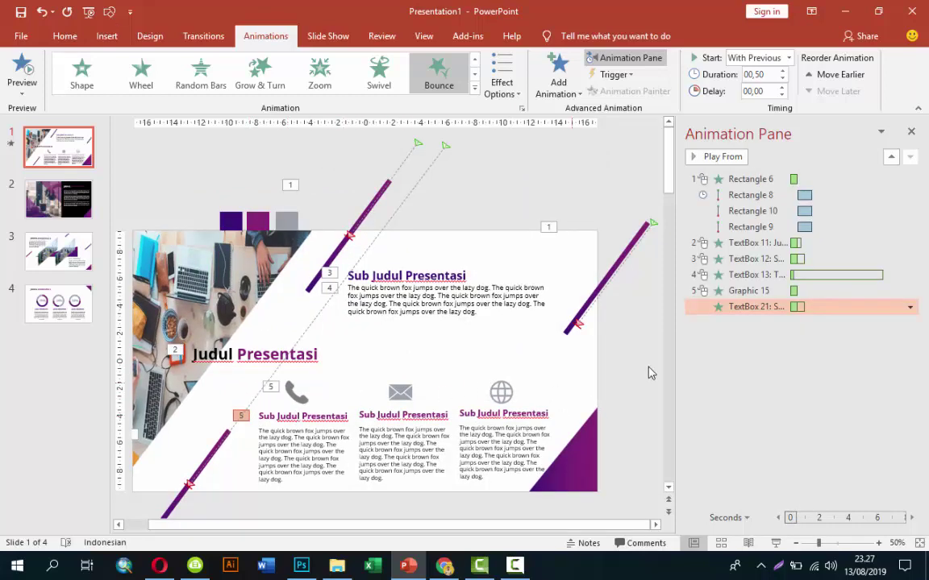
pyautogui.click(701, 158)
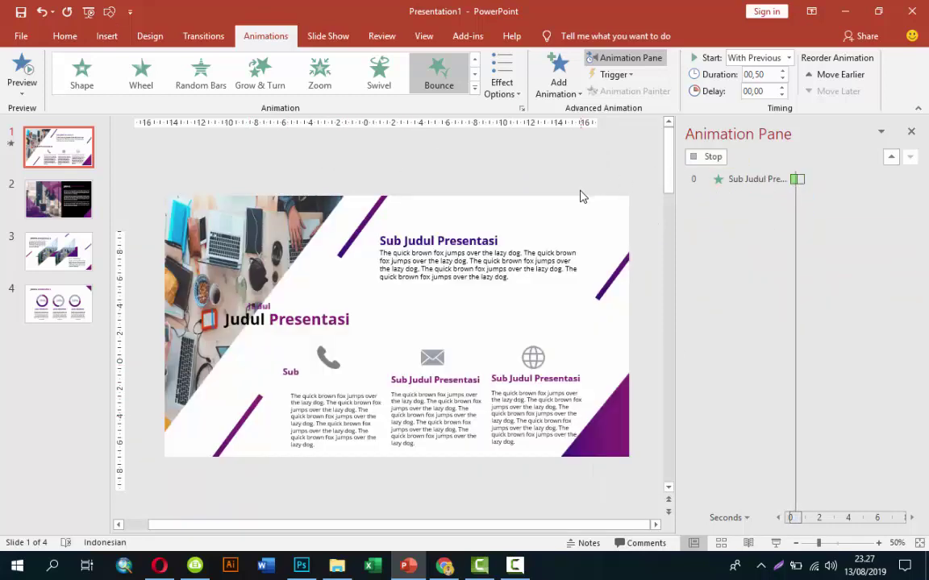
# Give the paragraph under the phone heading a Float Up entrance starting With Previous, then preview
pyautogui.click(328, 445)
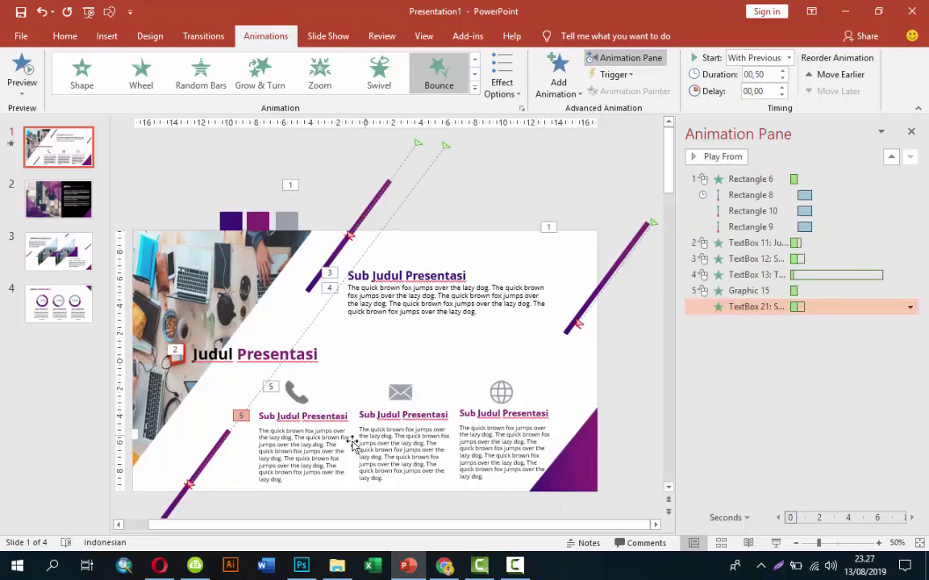
pyautogui.click(556, 77)
pyautogui.click(600, 461)
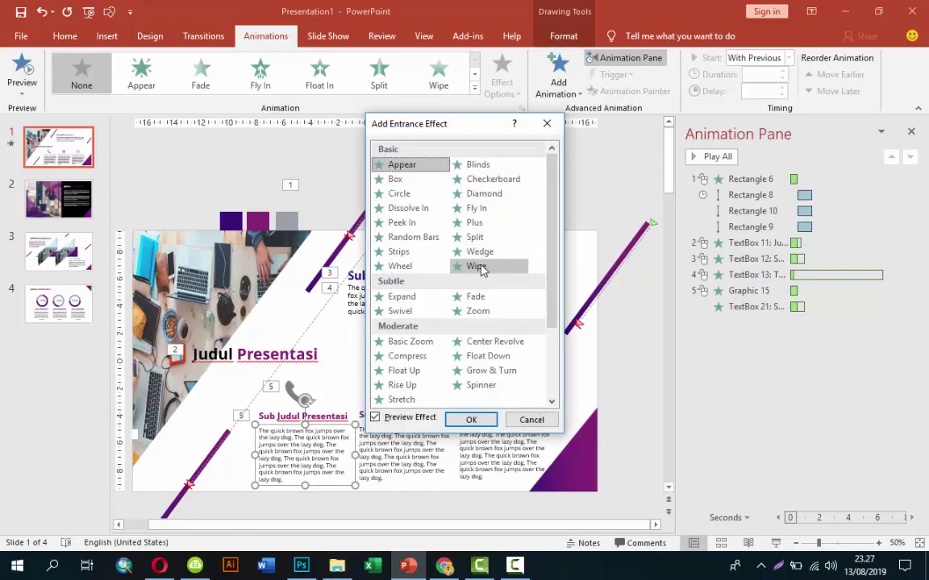
pyautogui.click(413, 375)
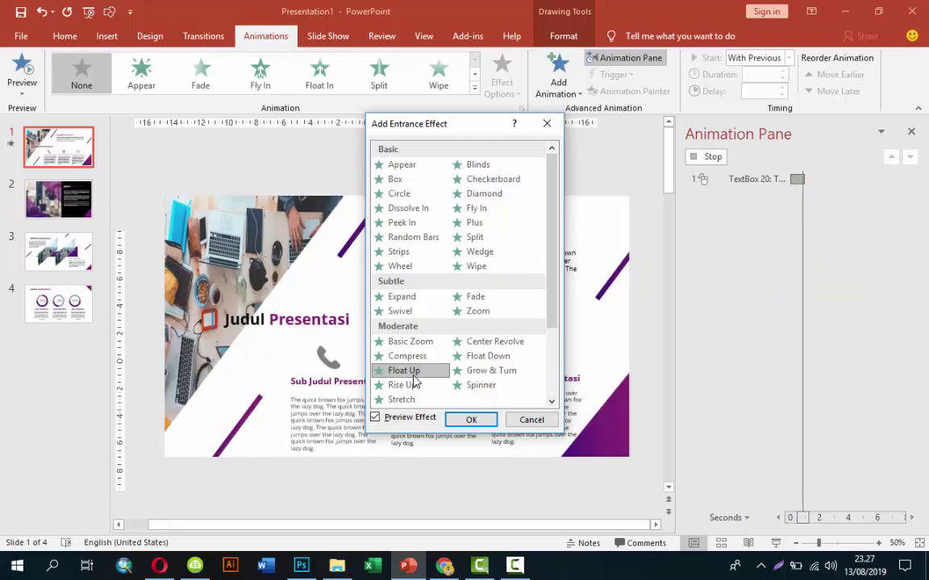
pyautogui.click(461, 424)
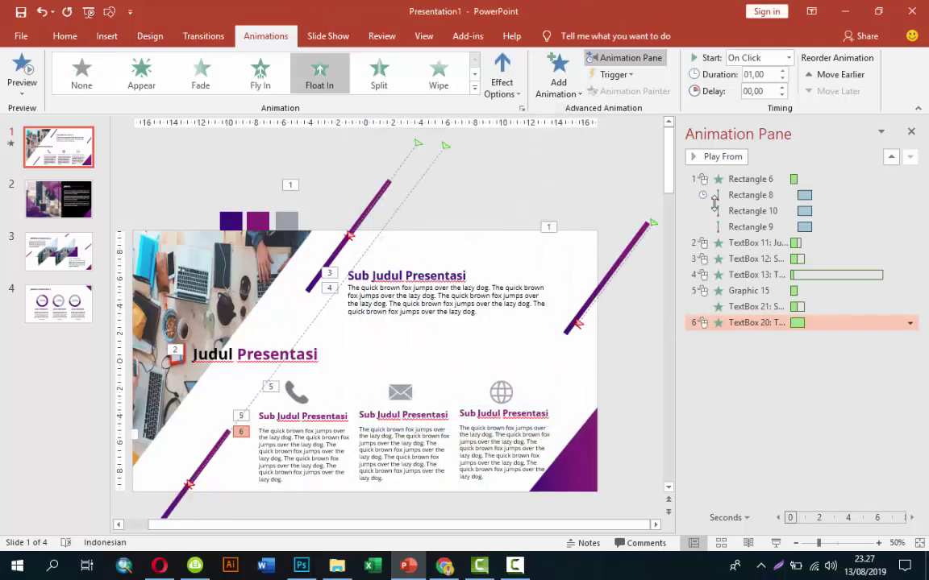
pyautogui.click(787, 58)
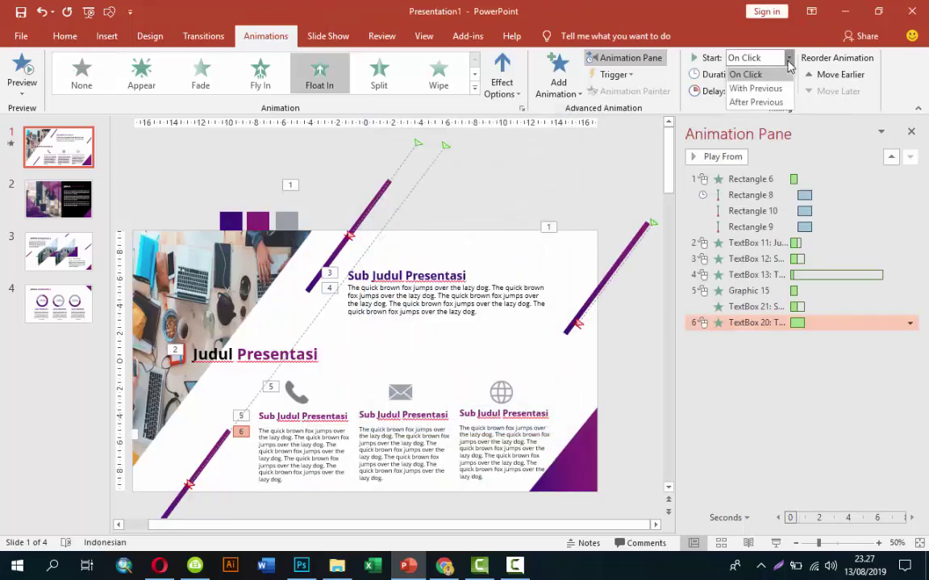
pyautogui.click(750, 87)
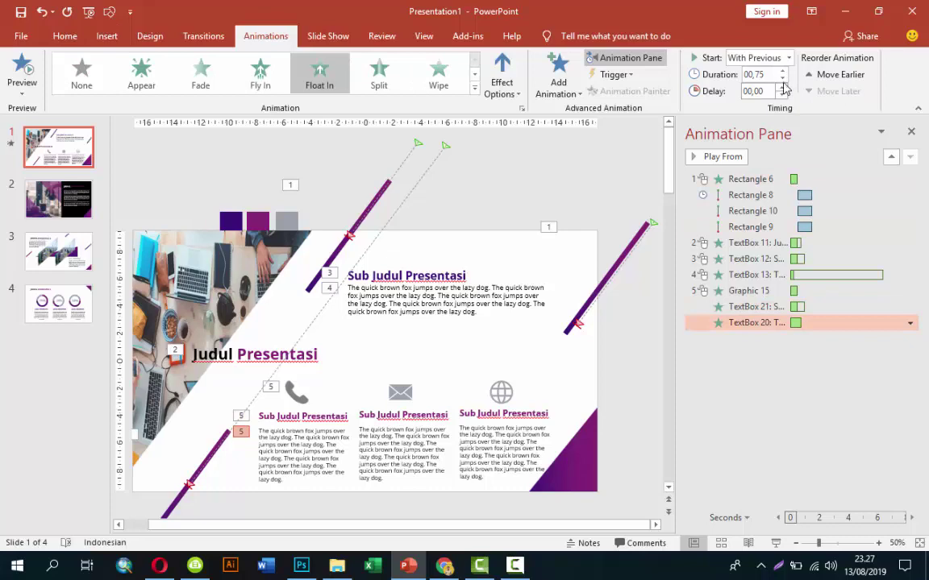
pyautogui.click(702, 157)
# Copy the phone column's icon, heading and body text animations onto the envelope column with Animation Painter
pyautogui.click(403, 399)
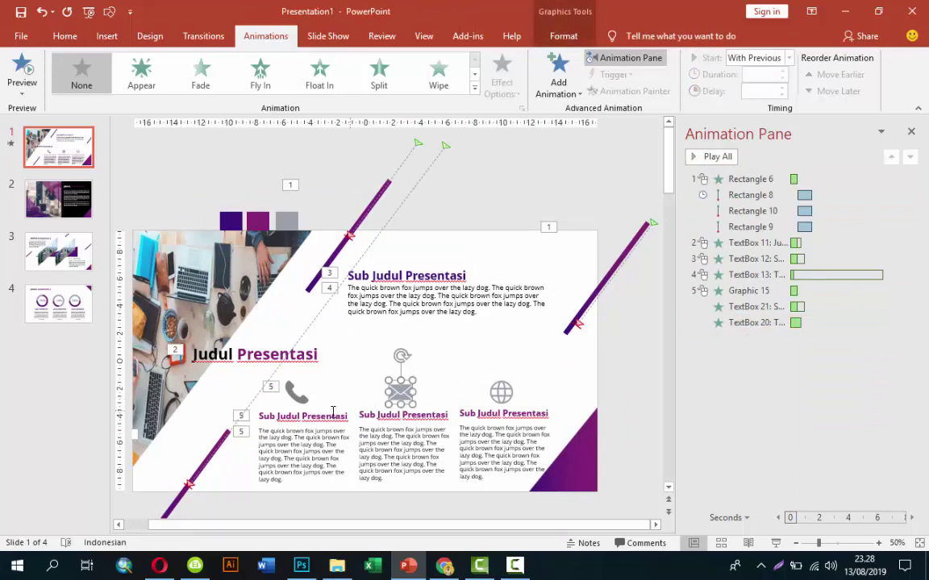
pyautogui.click(296, 393)
pyautogui.click(611, 91)
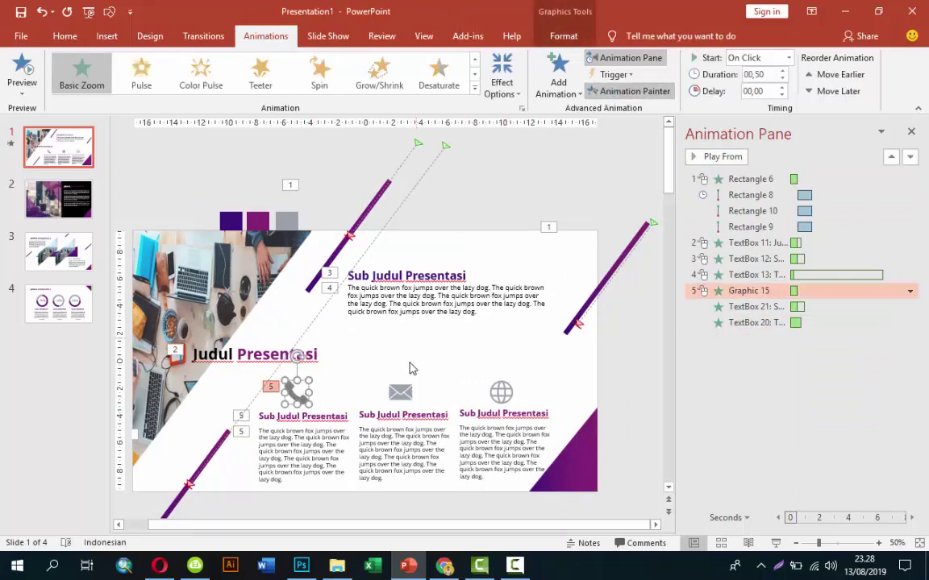
pyautogui.click(405, 393)
pyautogui.click(292, 419)
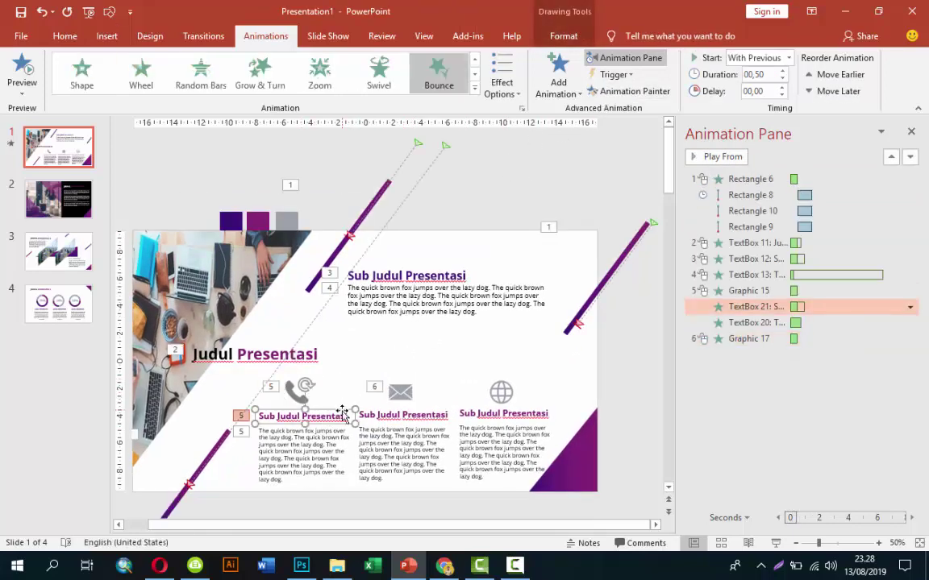
pyautogui.click(615, 91)
pyautogui.click(435, 415)
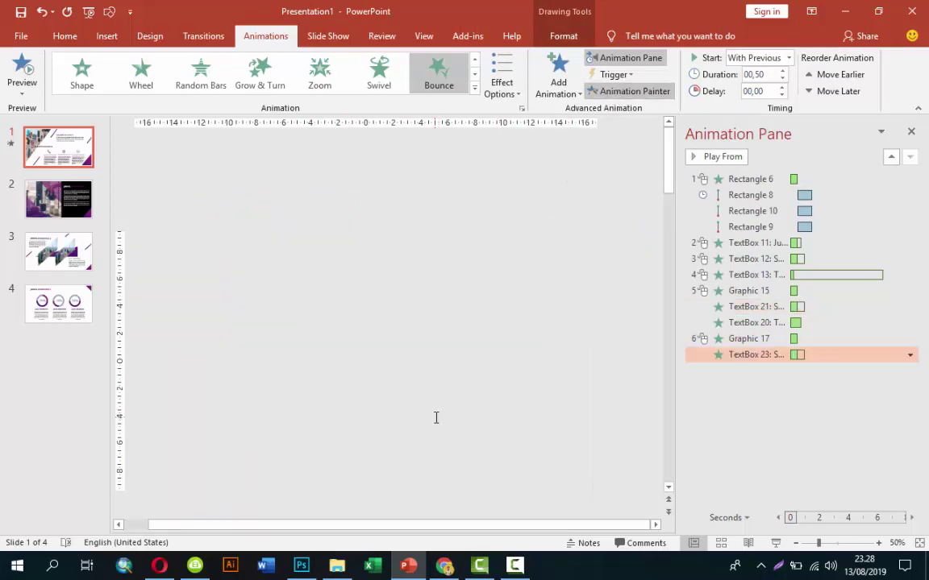
pyautogui.click(348, 435)
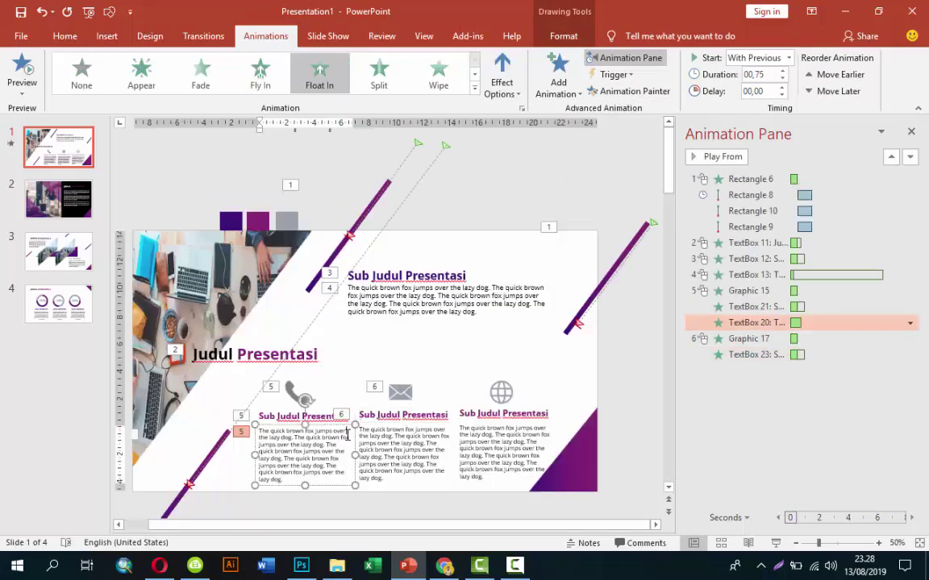
pyautogui.click(355, 437)
pyautogui.click(607, 92)
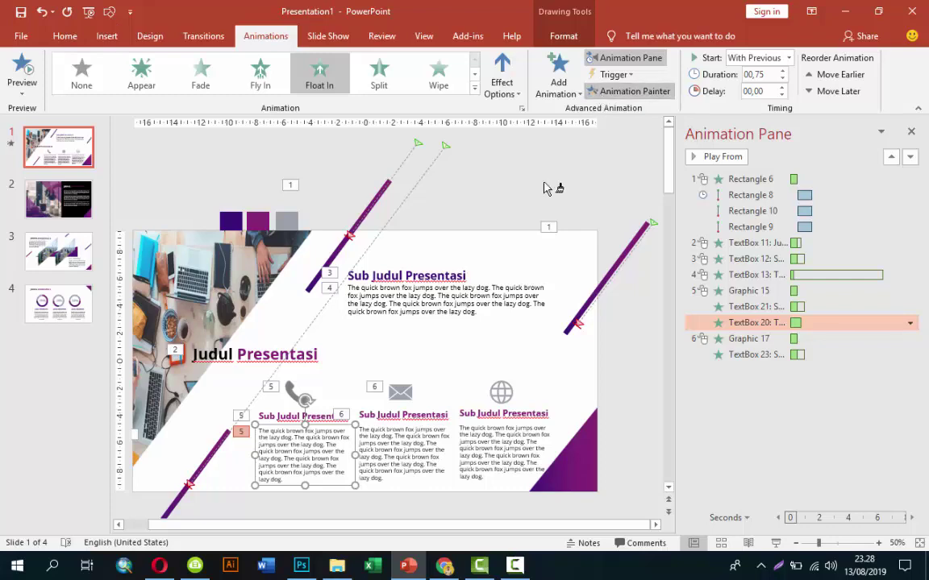
pyautogui.click(427, 445)
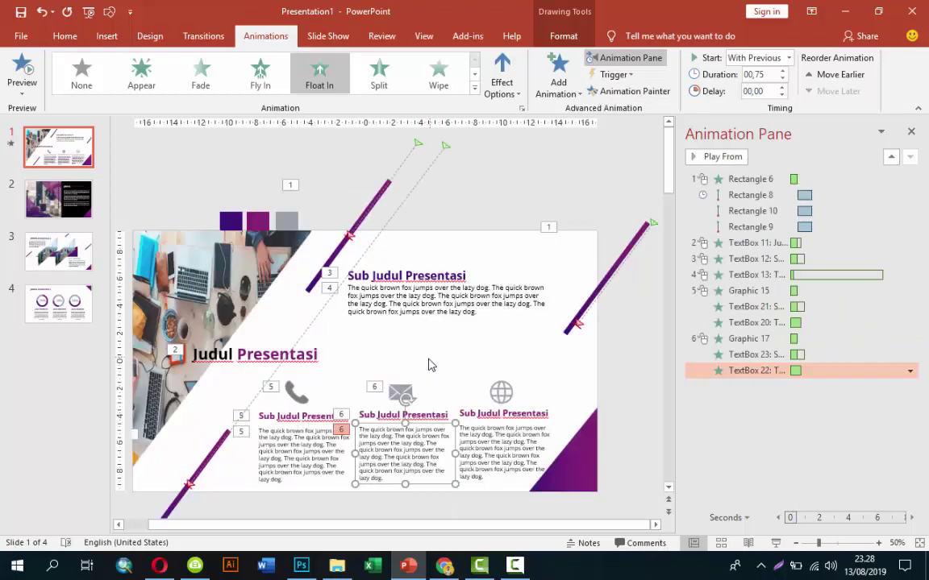
# Copy the envelope column's animations onto the globe icon, right heading and right body text, then go to slide 2
pyautogui.click(401, 391)
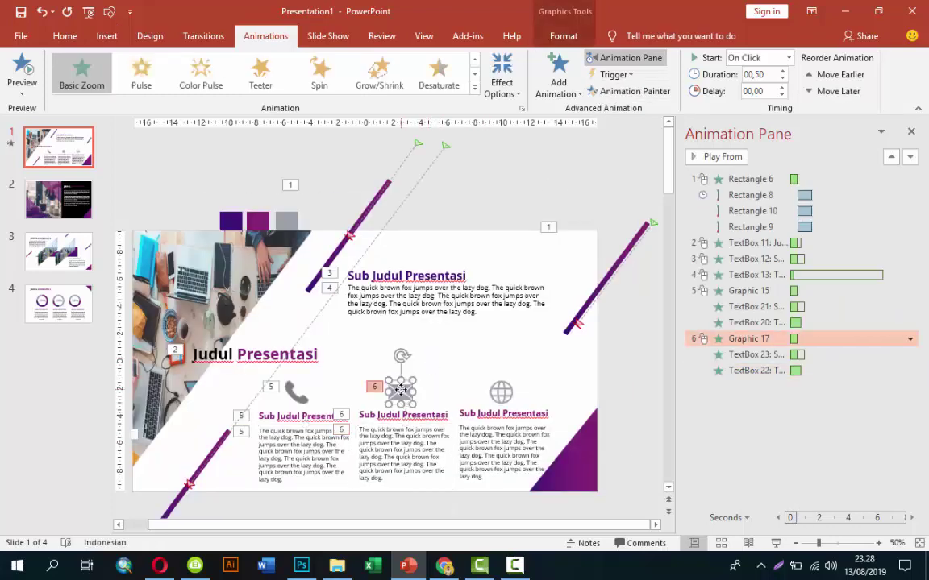
pyautogui.click(606, 92)
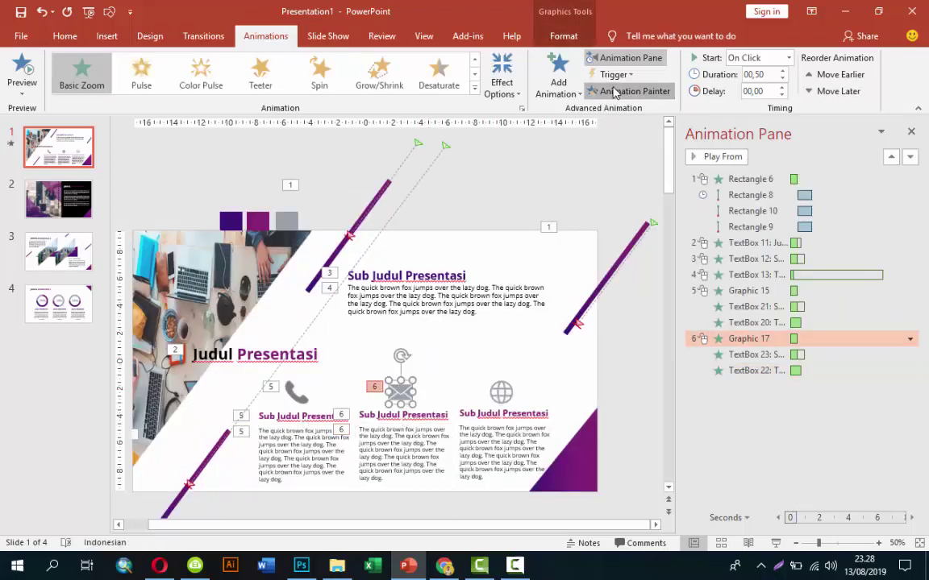
pyautogui.click(500, 398)
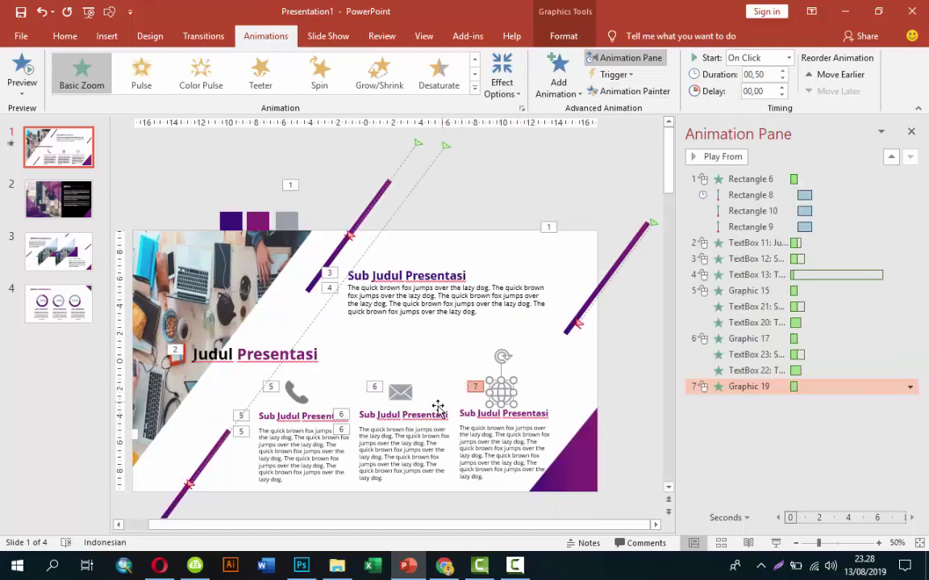
pyautogui.click(436, 413)
pyautogui.click(613, 91)
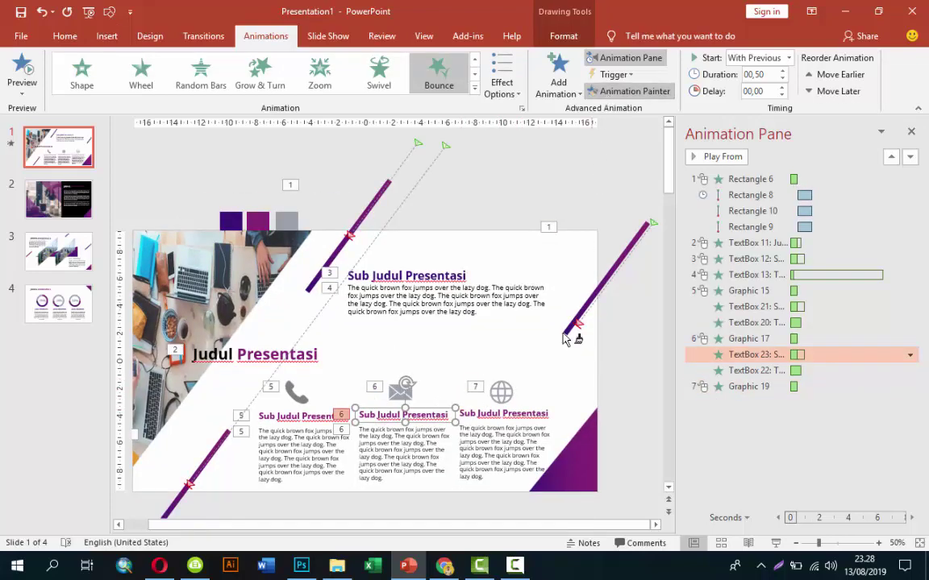
pyautogui.click(503, 415)
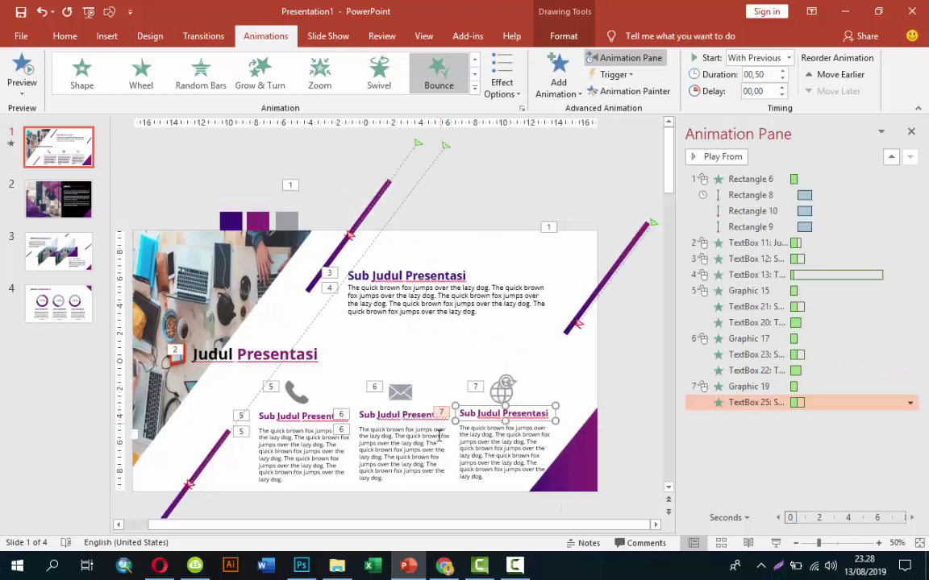
pyautogui.click(436, 436)
pyautogui.click(618, 90)
pyautogui.click(500, 439)
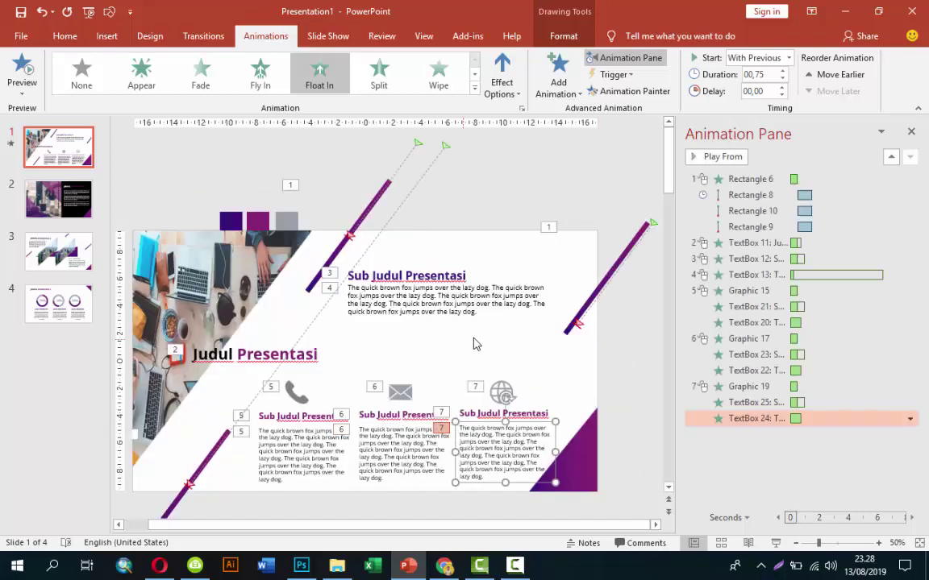
pyautogui.click(50, 197)
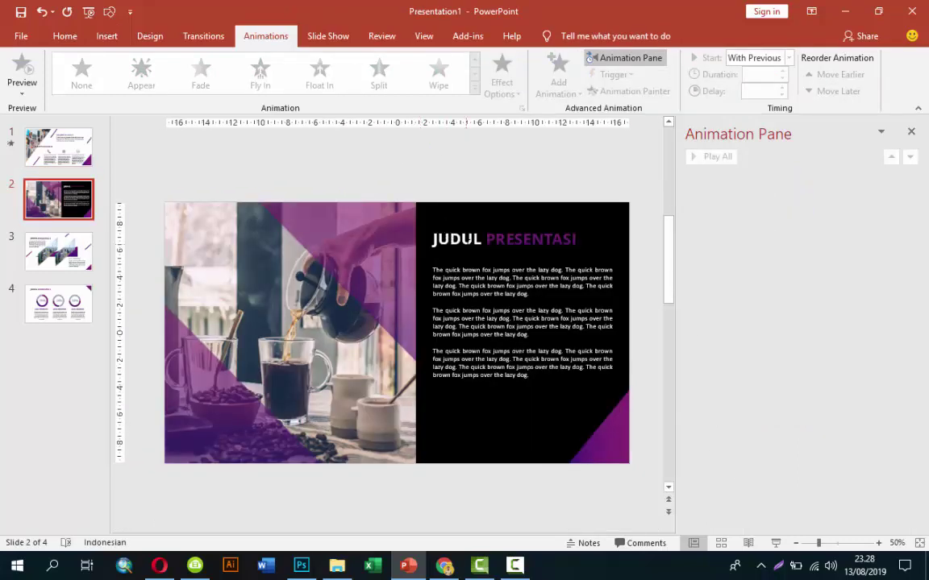
# Preview Swivel, Expand, Basic Zoom, Compress and Float Up on the JUDUL PRESENTASI title, then apply Rise Up
pyautogui.click(460, 239)
pyautogui.click(468, 228)
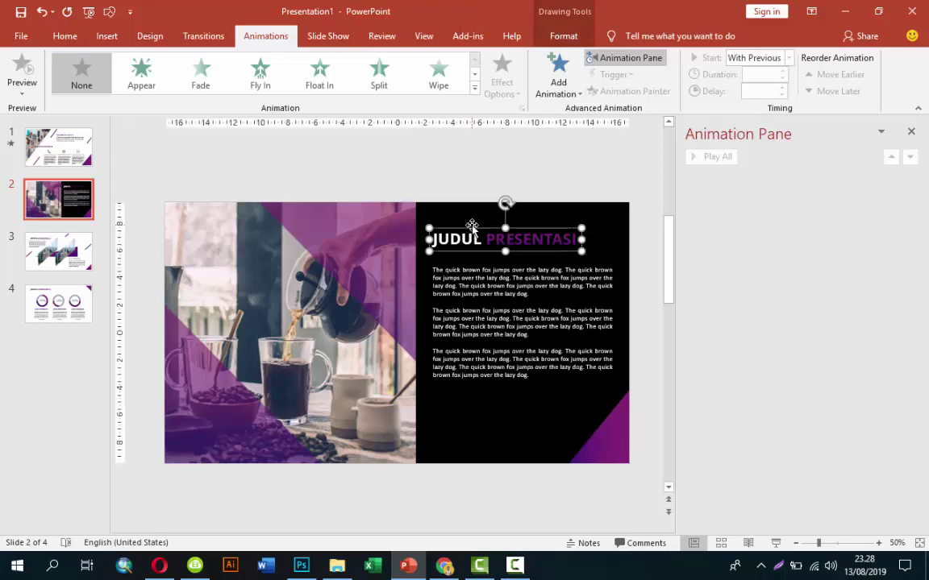
pyautogui.click(565, 76)
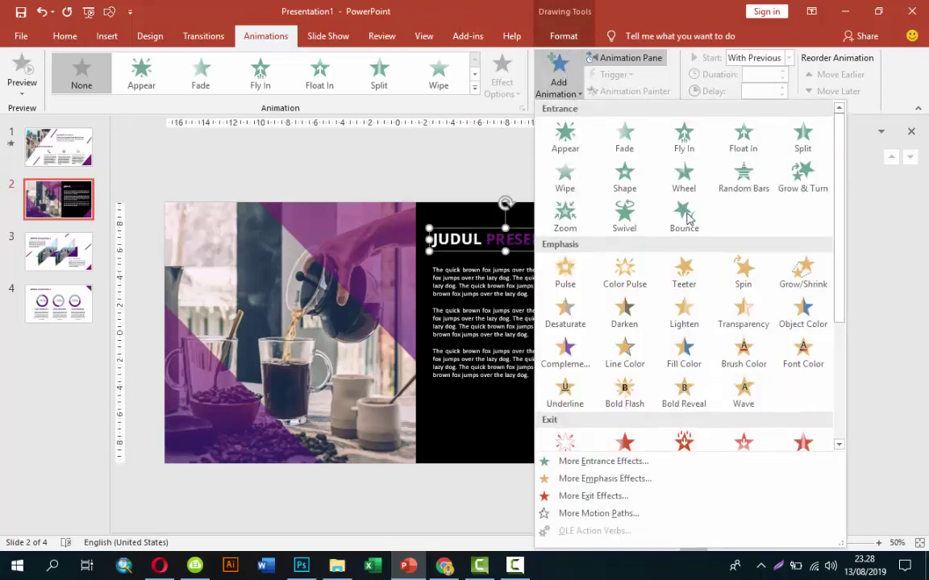
pyautogui.click(586, 469)
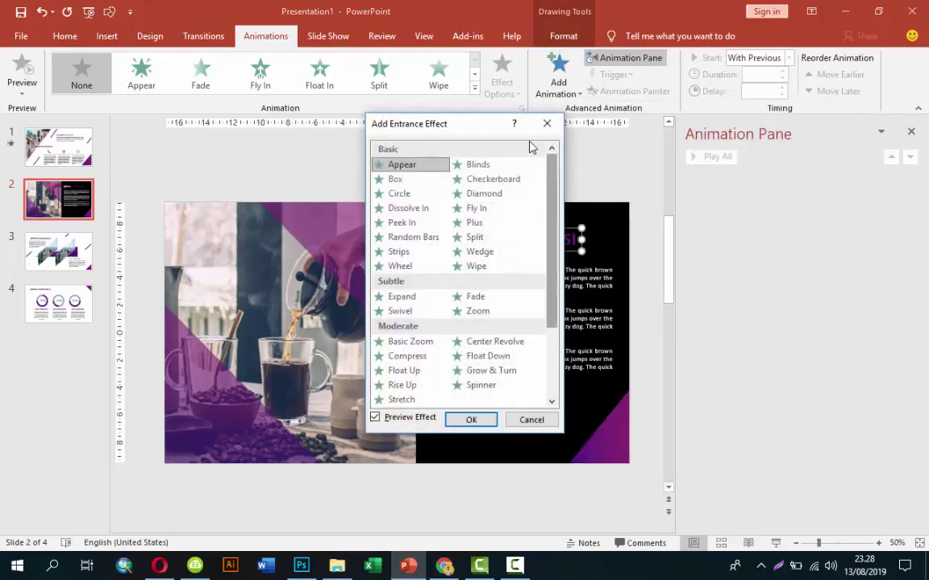
pyautogui.moveTo(426, 129); pyautogui.dragTo(212, 139)
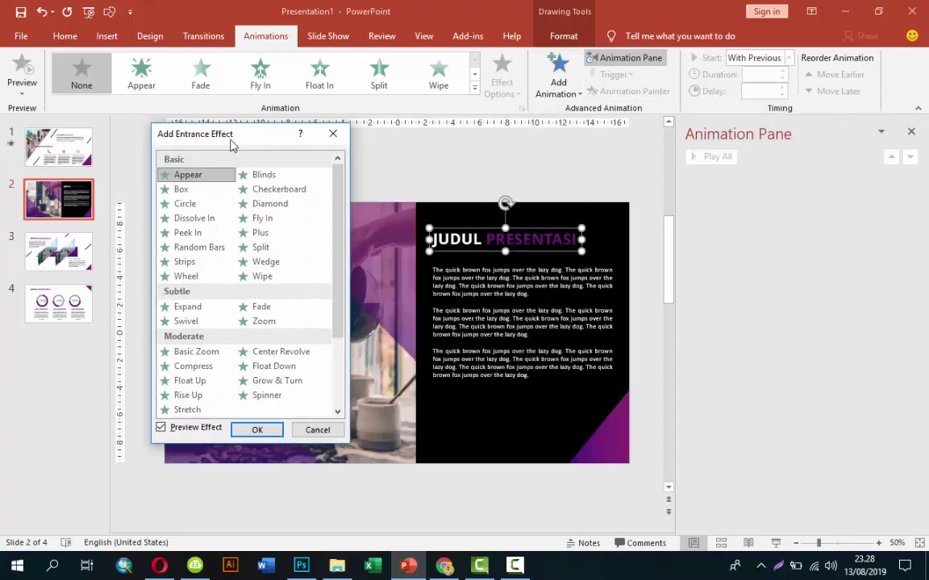
pyautogui.click(187, 321)
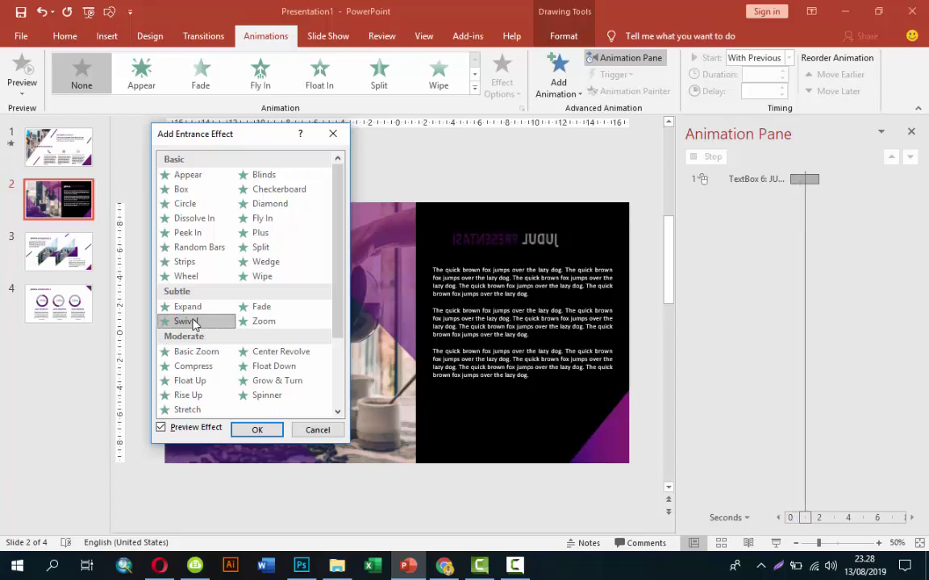
pyautogui.click(194, 308)
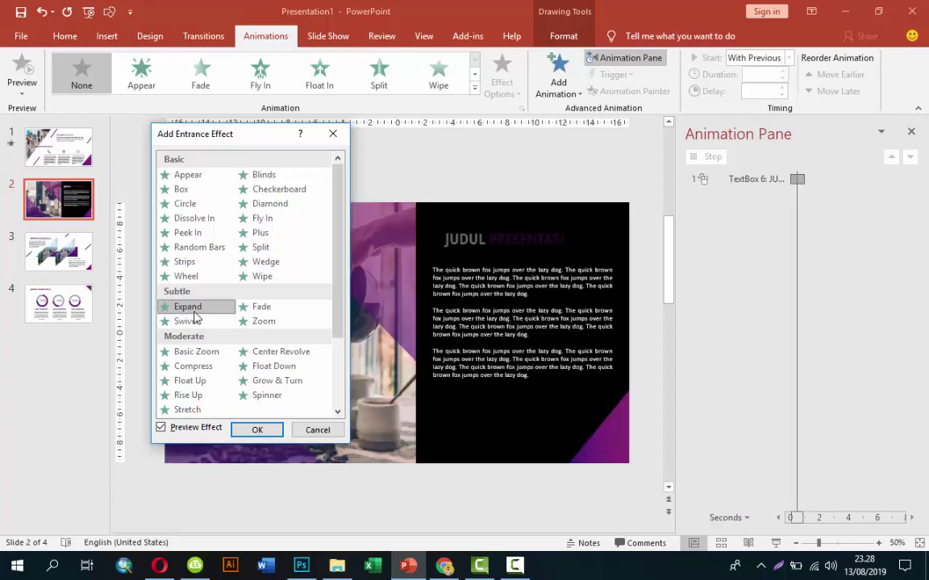
pyautogui.click(203, 353)
pyautogui.click(197, 366)
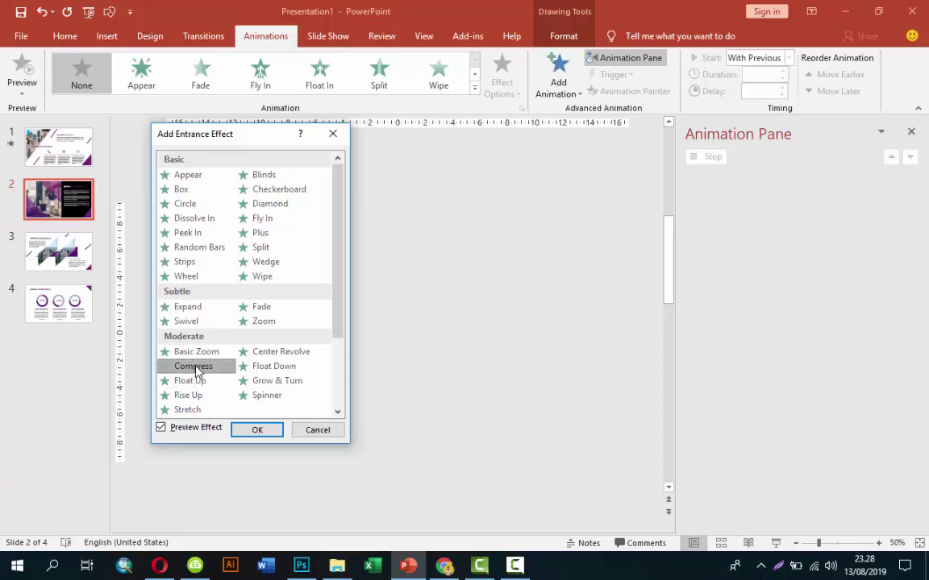
pyautogui.click(205, 382)
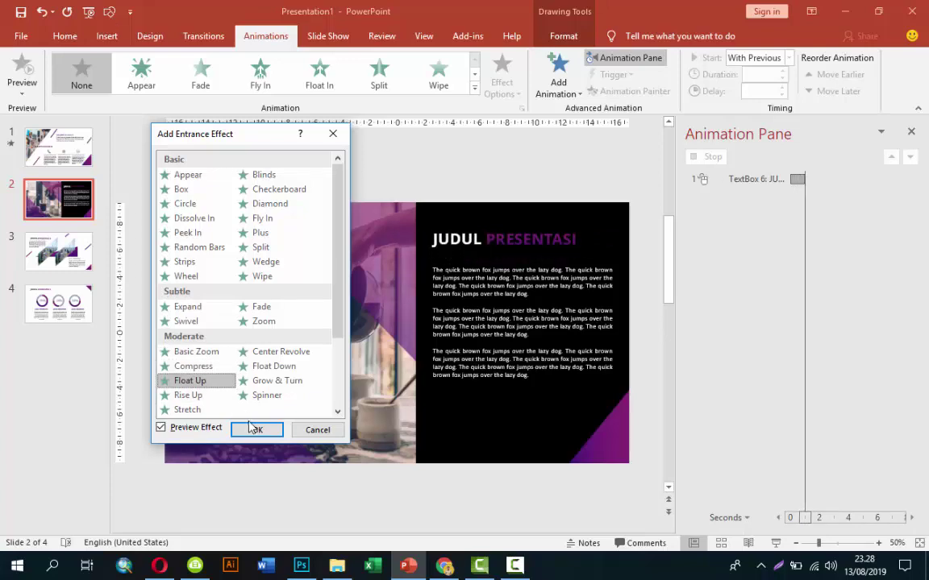
pyautogui.click(202, 398)
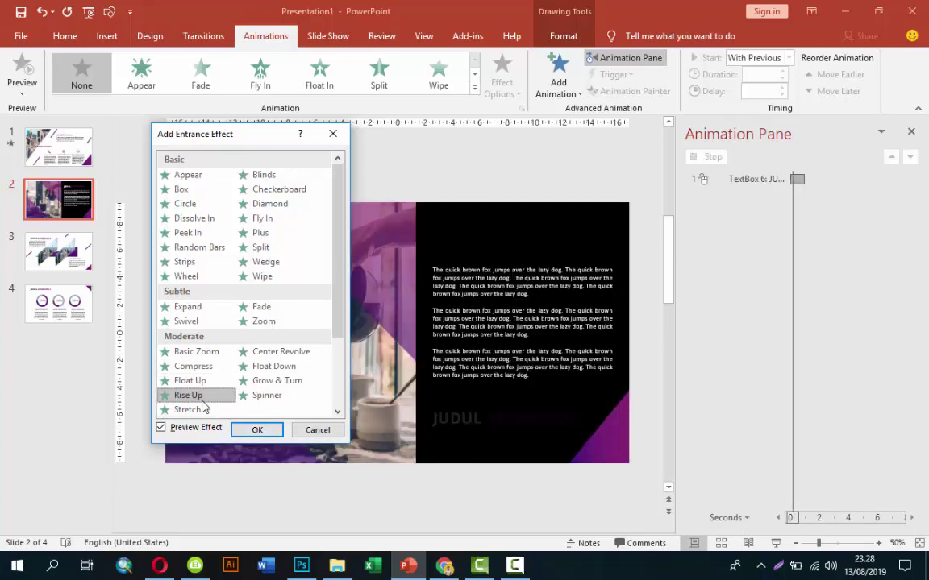
pyautogui.click(253, 427)
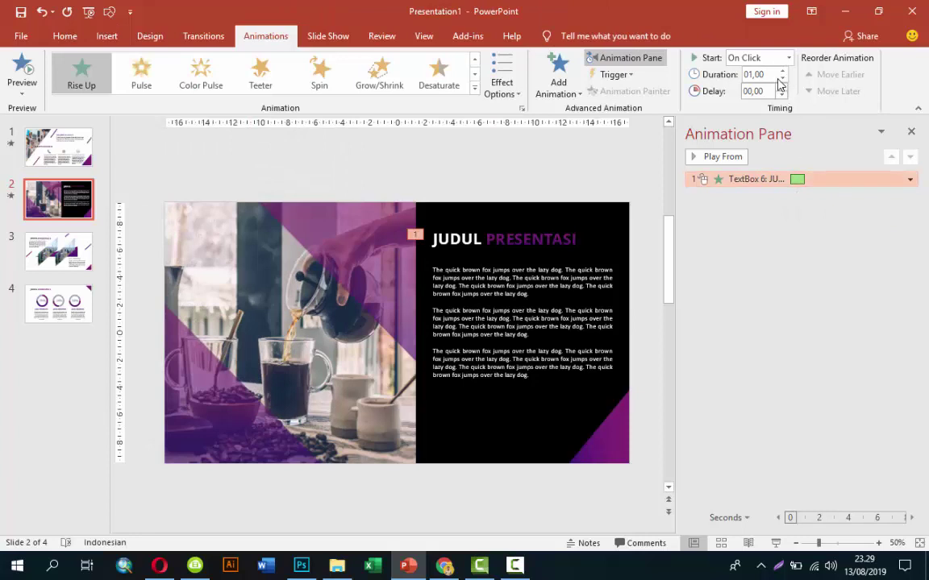
# Set the title's Rise Up to animate text By word with a 60% delay between words
pyautogui.click(823, 179)
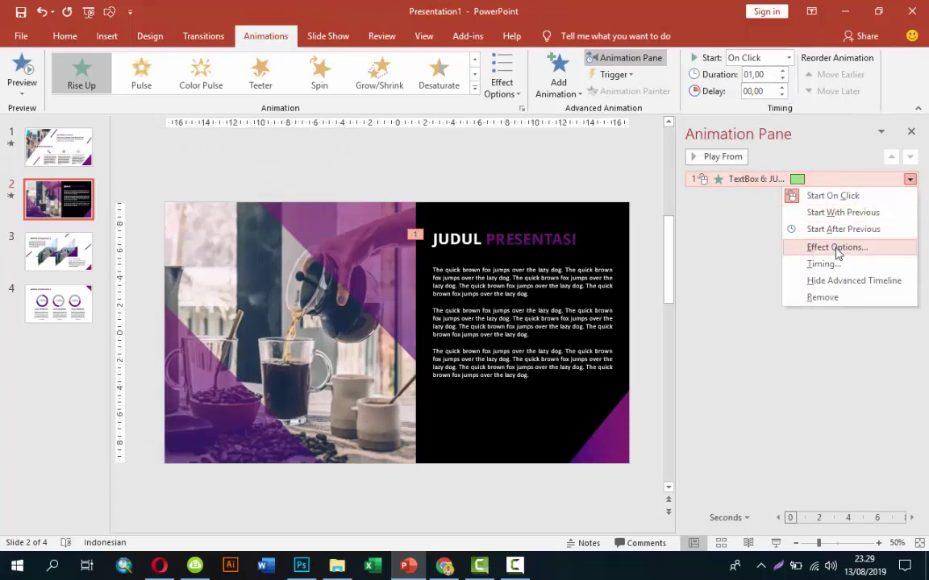
pyautogui.click(836, 248)
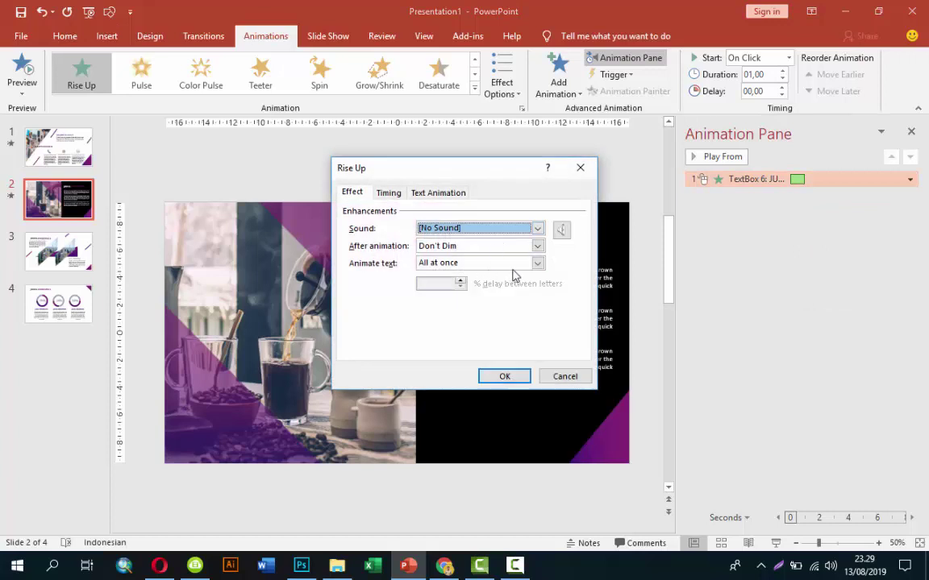
pyautogui.click(511, 263)
pyautogui.click(470, 286)
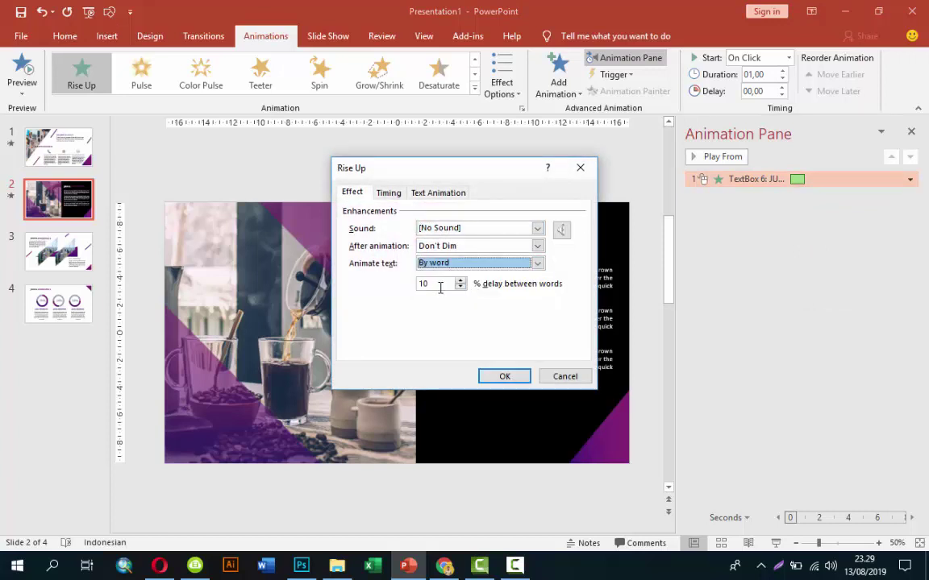
pyautogui.press('Tab')
pyautogui.write('60')
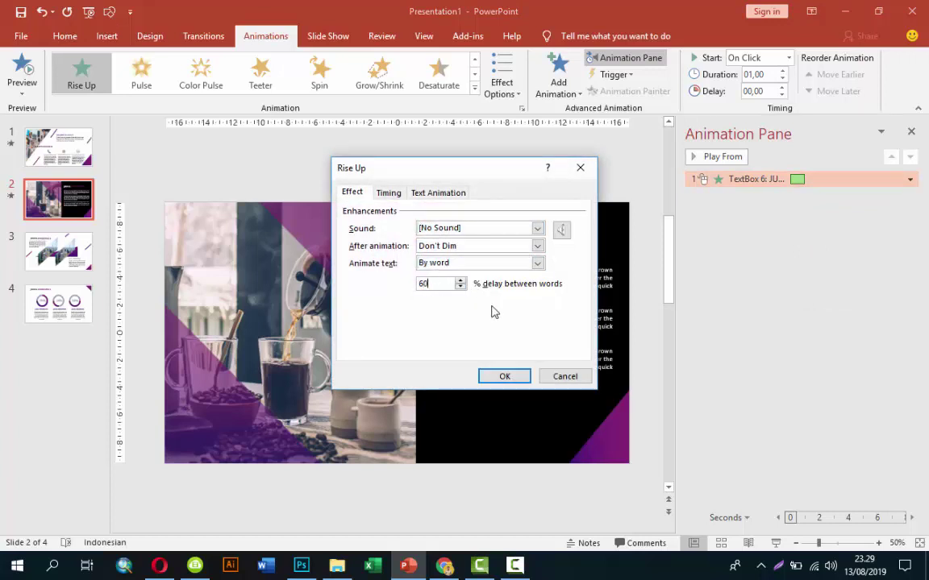
pyautogui.click(503, 376)
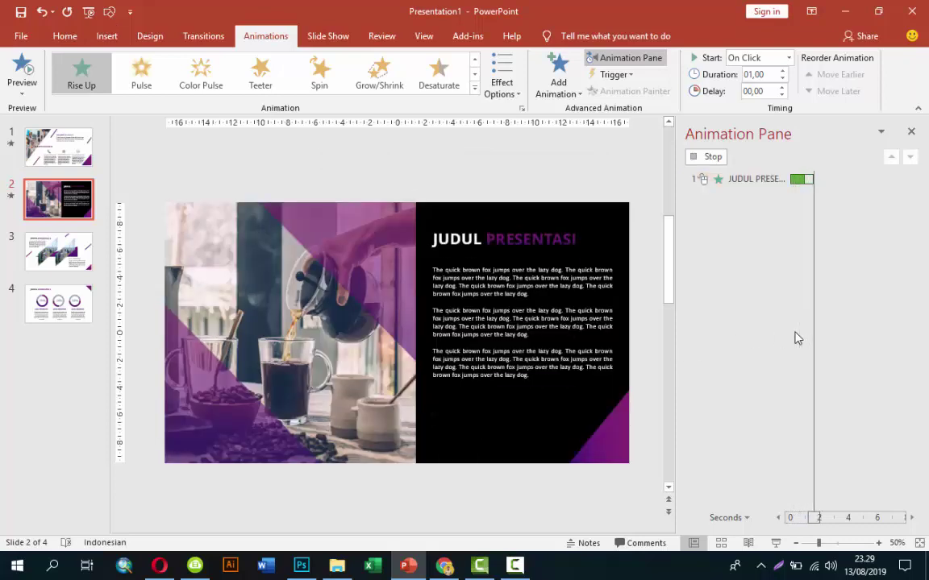
pyautogui.click(565, 264)
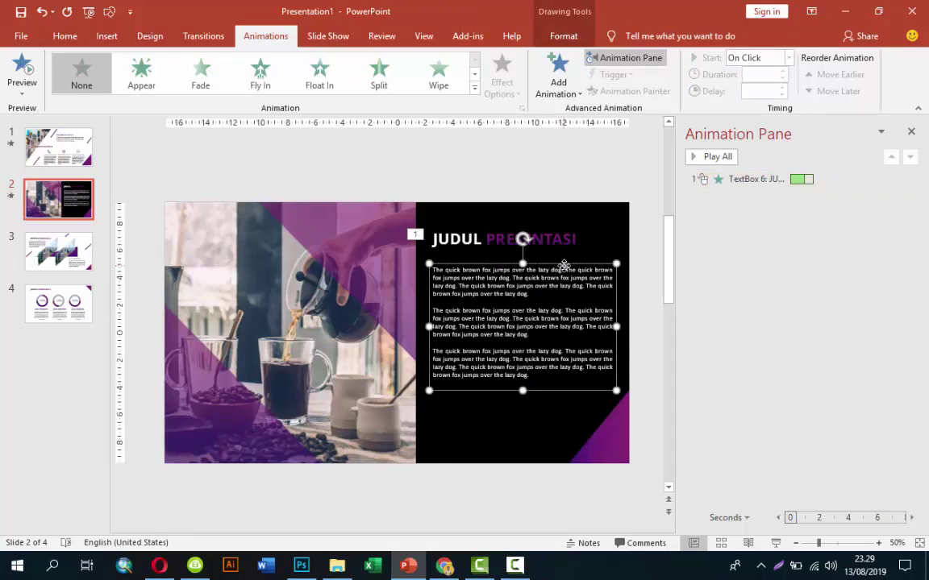
# Try Whip, Float, Drop and Spiral In on the slide 2 body text, then apply Boomerang
pyautogui.click(562, 90)
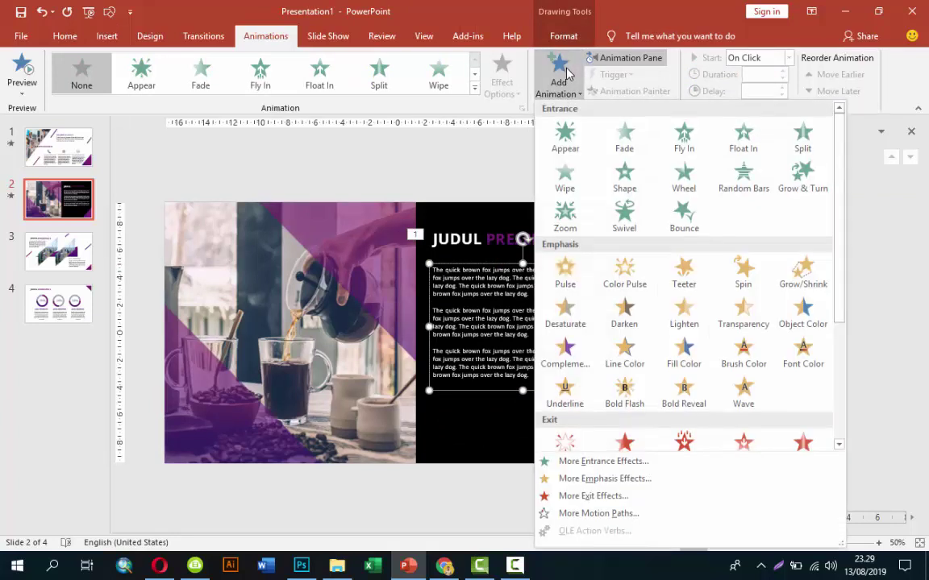
pyautogui.click(637, 463)
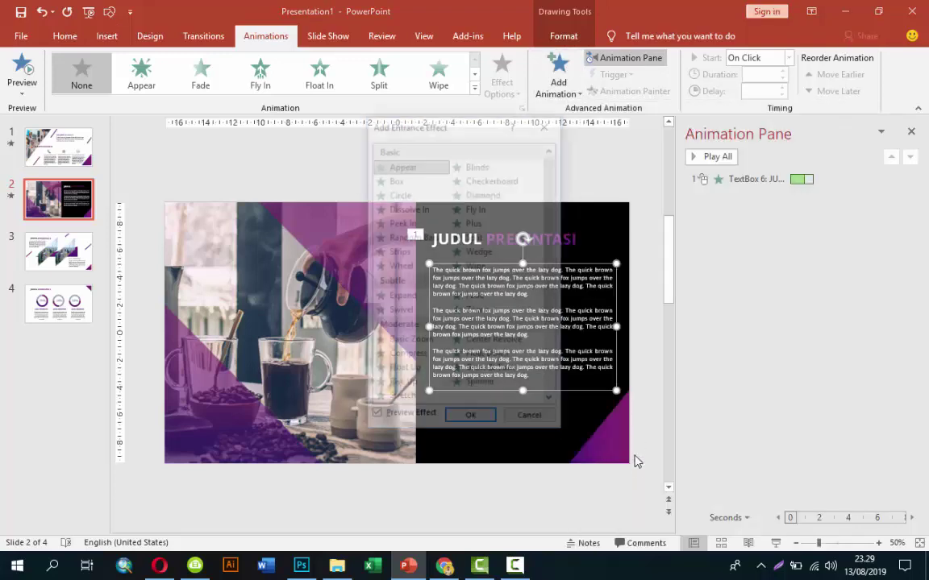
pyautogui.moveTo(468, 128); pyautogui.dragTo(307, 129)
pyautogui.scroll(-3, 339, 244)
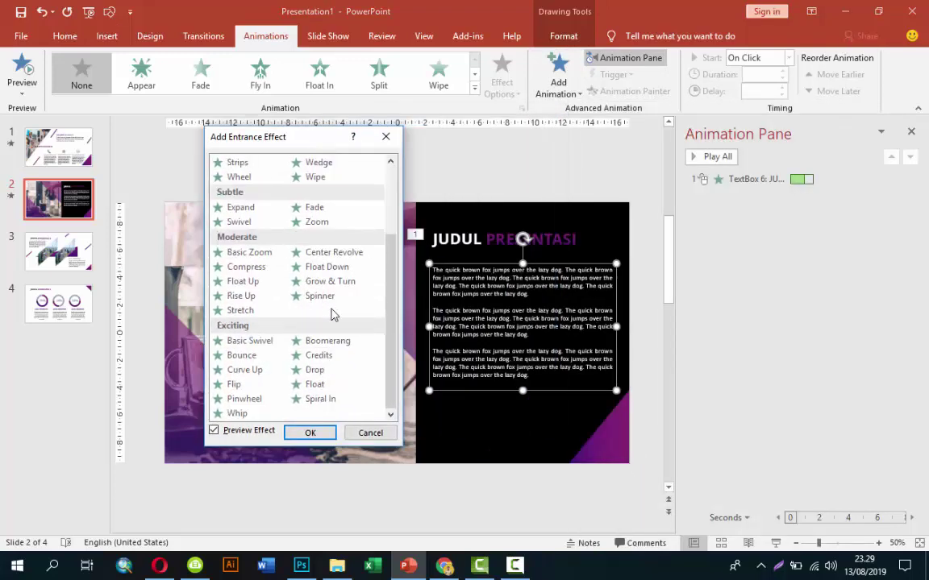
pyautogui.click(242, 414)
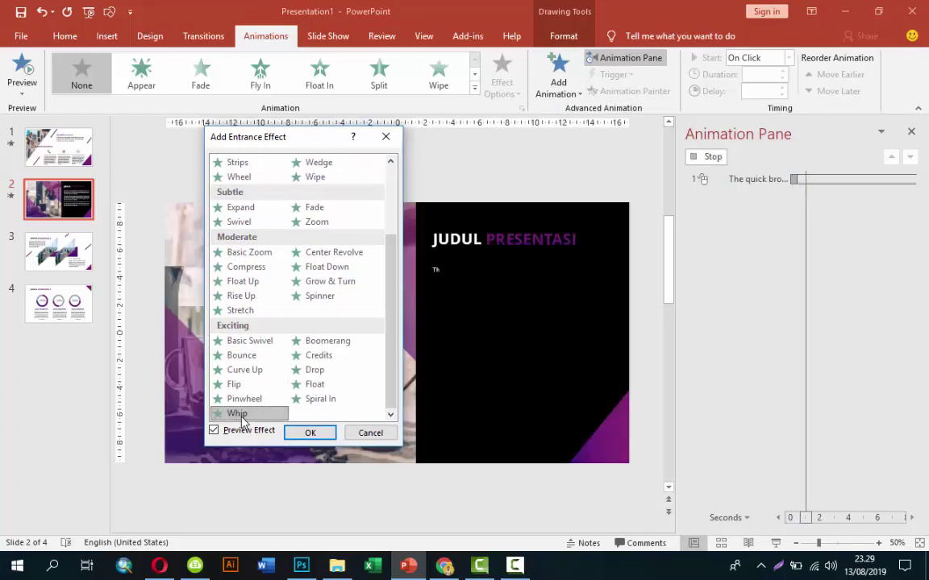
pyautogui.click(323, 386)
pyautogui.click(323, 372)
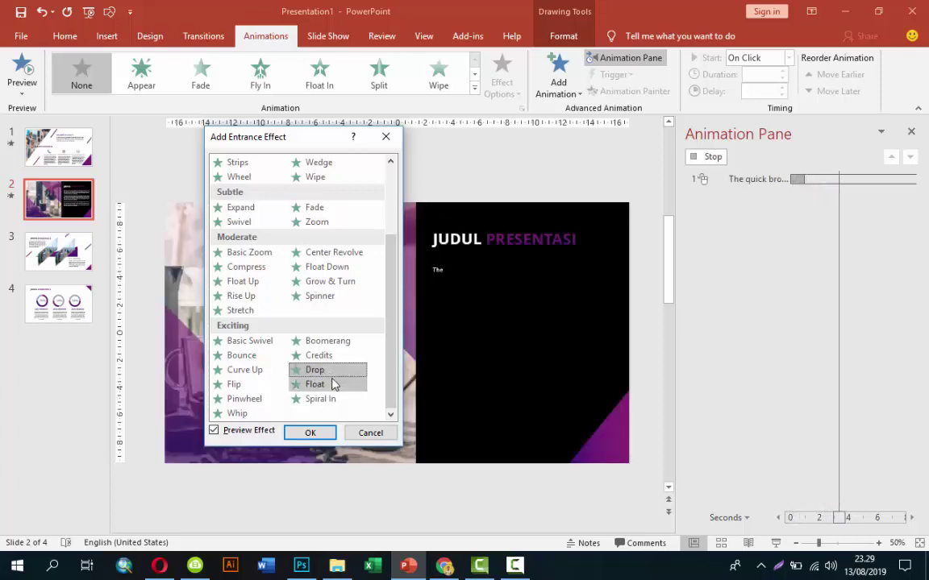
pyautogui.click(324, 399)
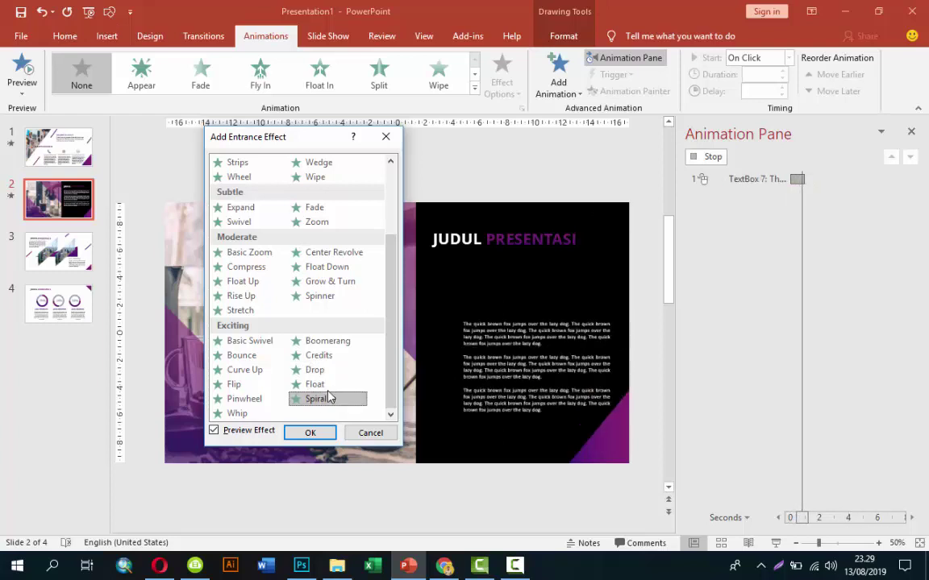
pyautogui.click(334, 341)
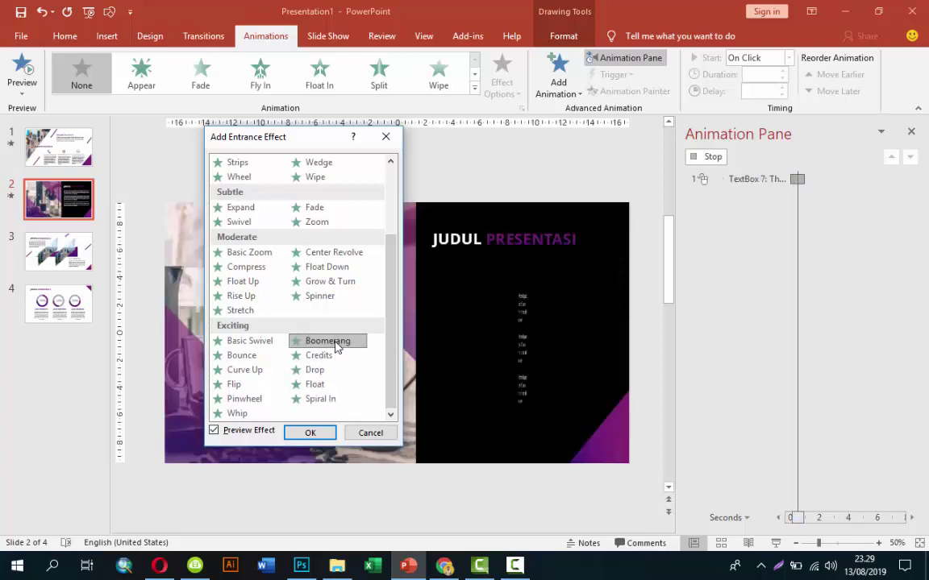
pyautogui.click(315, 432)
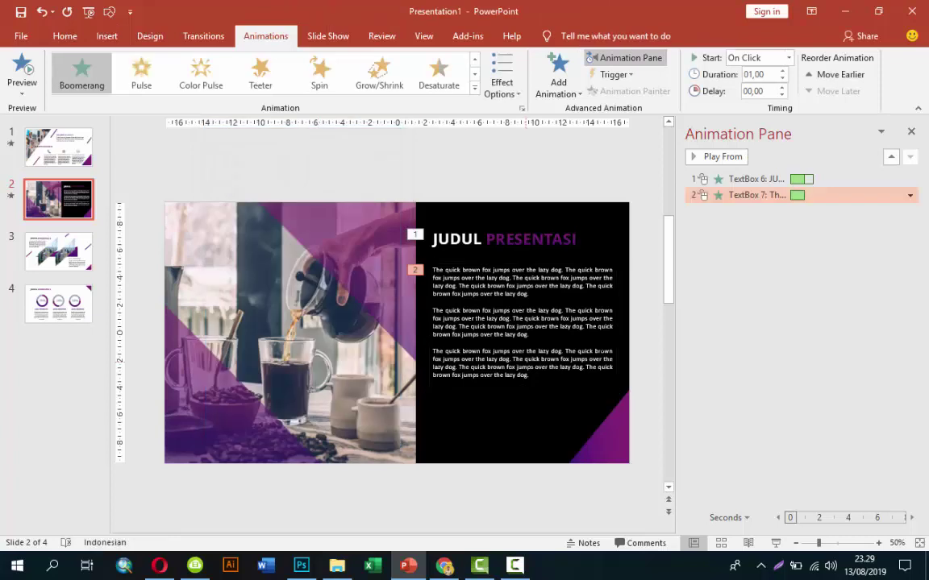
# Set the body text animation to start After Previous with a 0.75-second duration
pyautogui.click(789, 58)
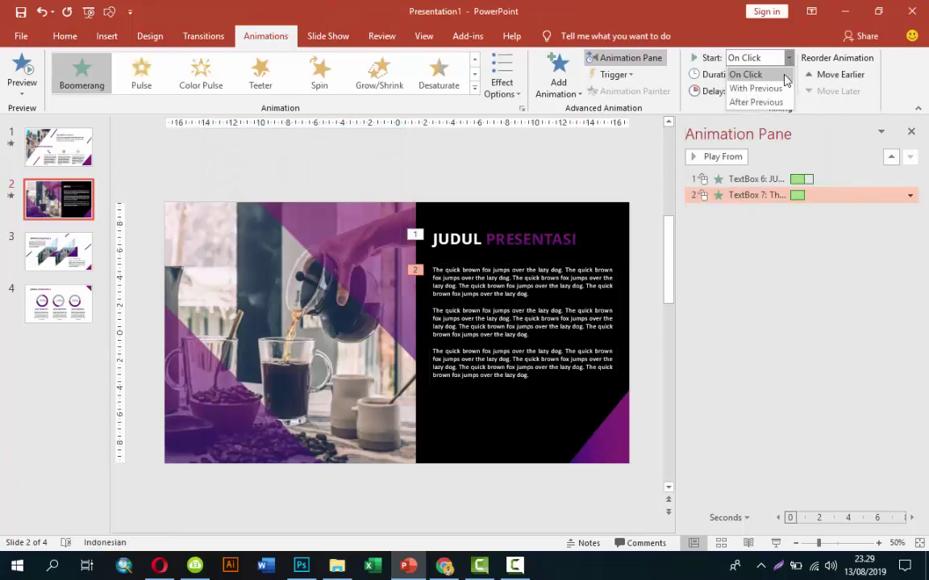
pyautogui.click(766, 102)
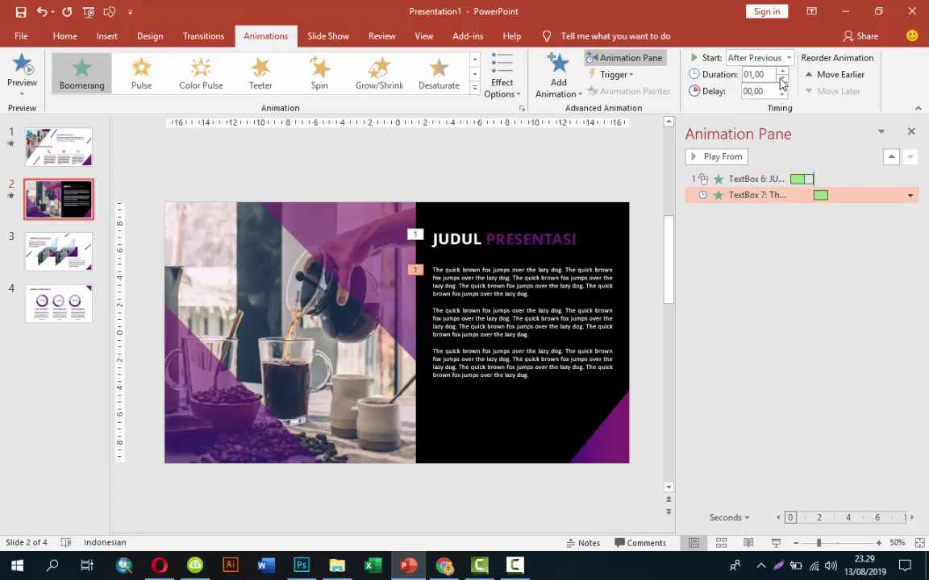
pyautogui.click(718, 157)
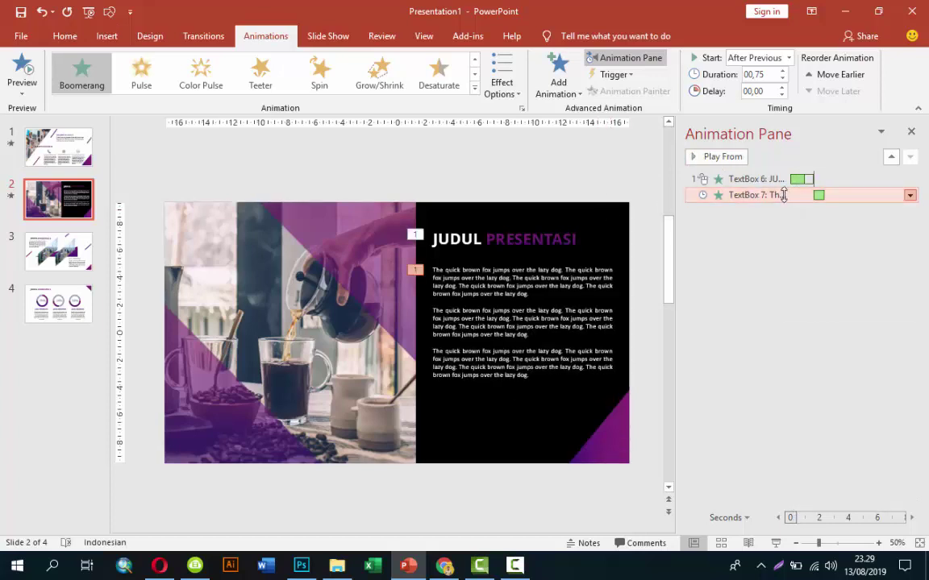
# Experiment with the Boomerang text animation and grouping options, leaving text animating all at once
pyautogui.click(908, 195)
pyautogui.click(806, 270)
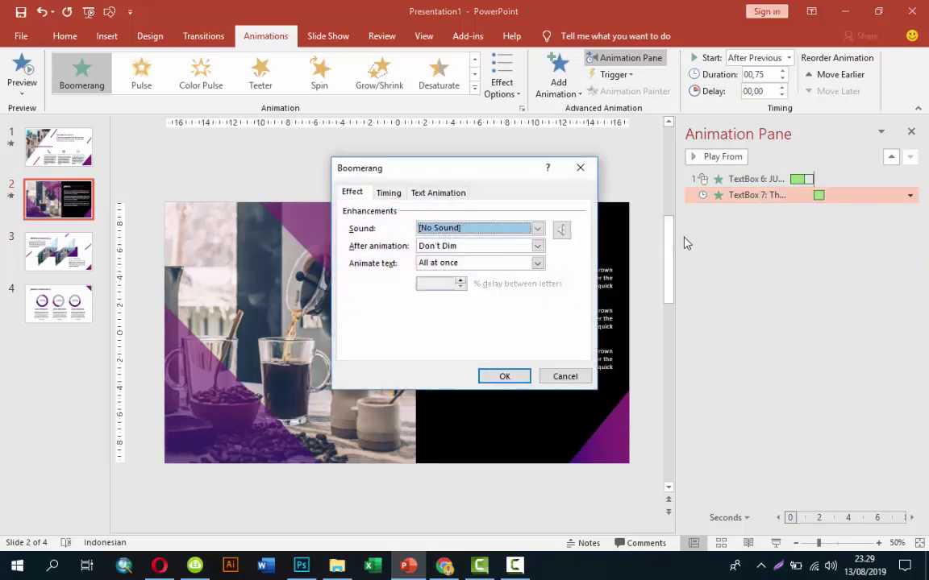
pyautogui.click(537, 266)
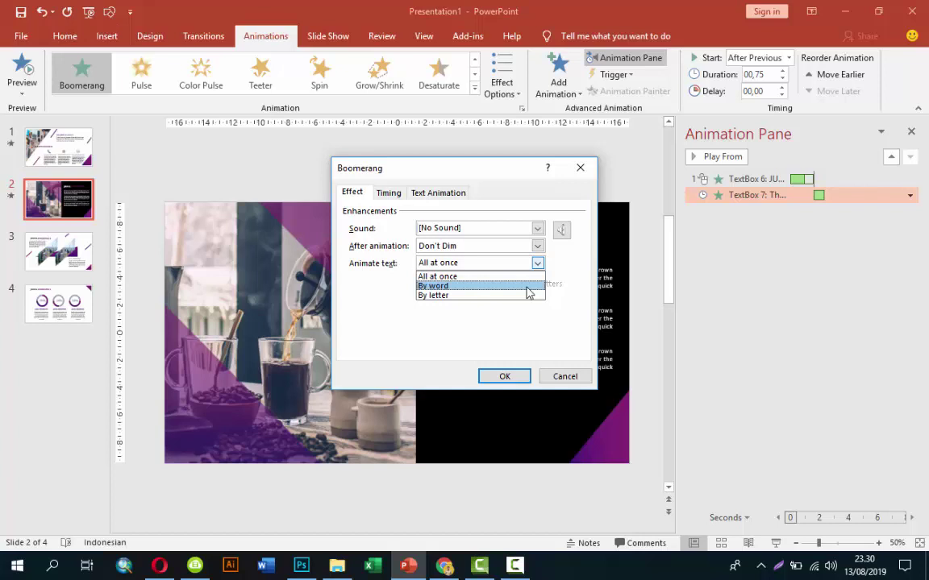
pyautogui.click(528, 291)
pyautogui.click(458, 194)
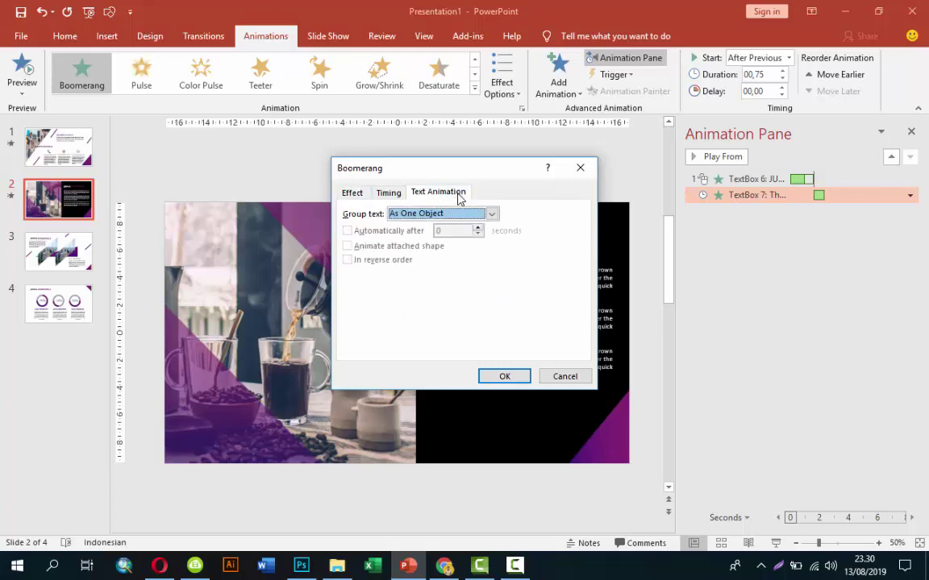
pyautogui.click(492, 213)
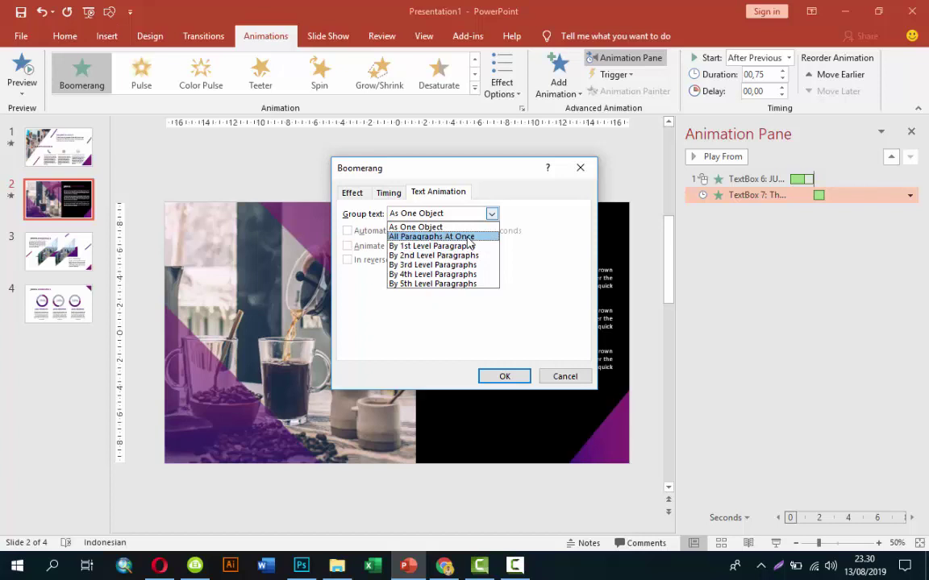
pyautogui.click(467, 237)
pyautogui.click(354, 195)
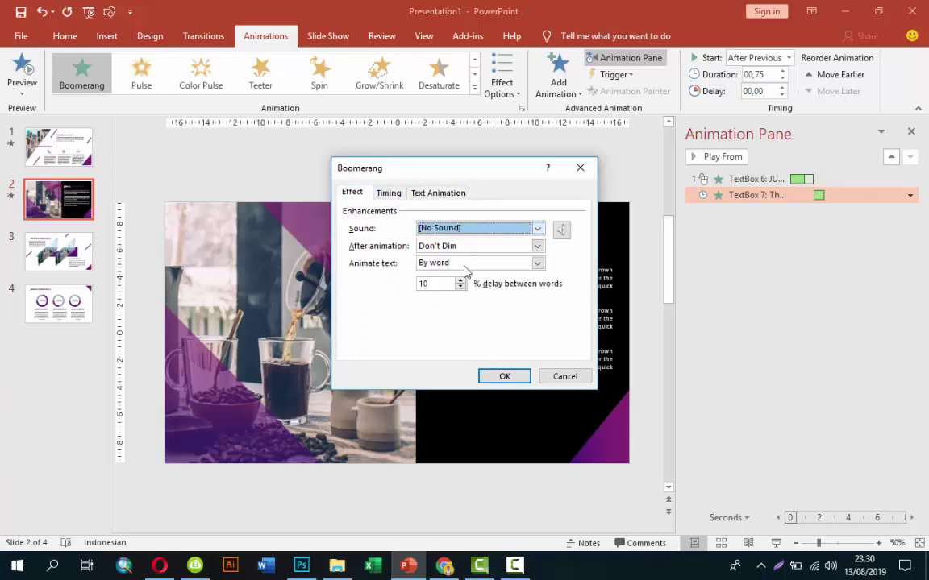
pyautogui.click(537, 264)
pyautogui.click(508, 274)
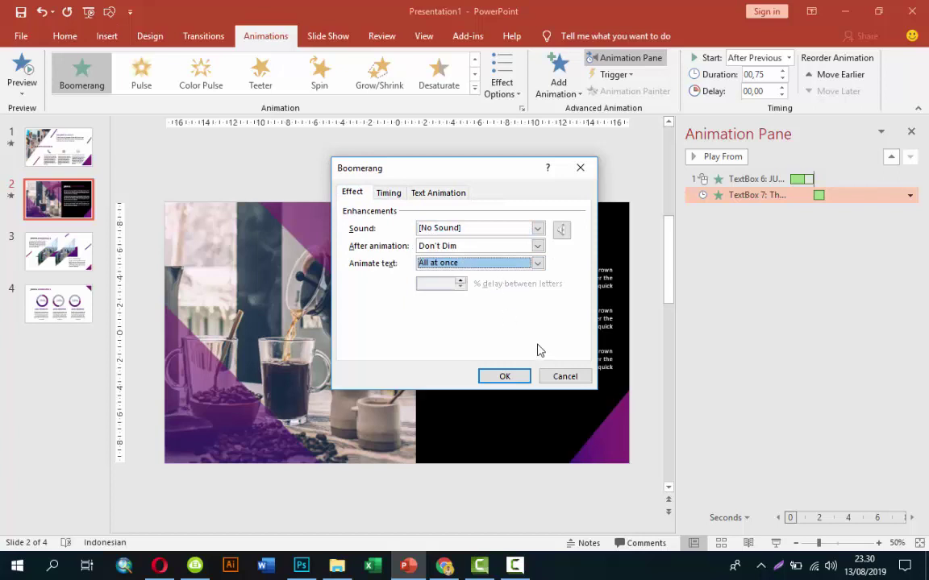
pyautogui.click(505, 377)
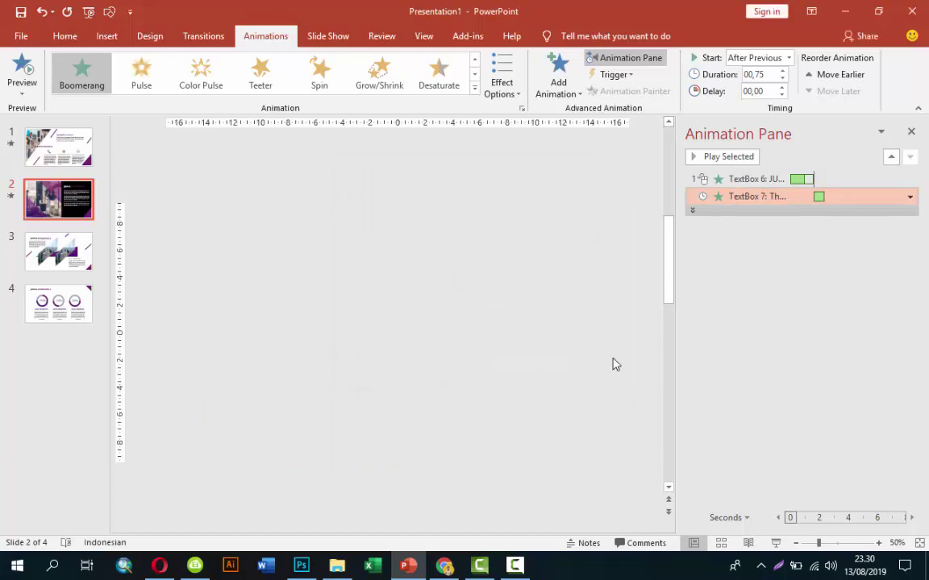
# Set the Boomerang text grouping to By 1st Level Paragraphs
pyautogui.rightClick(799, 197)
pyautogui.click(808, 264)
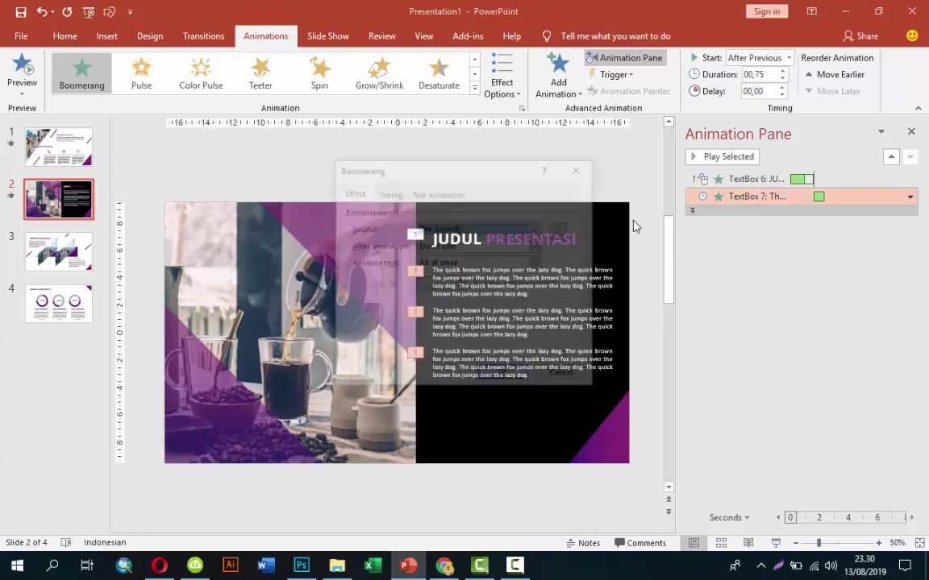
pyautogui.click(450, 196)
pyautogui.click(491, 213)
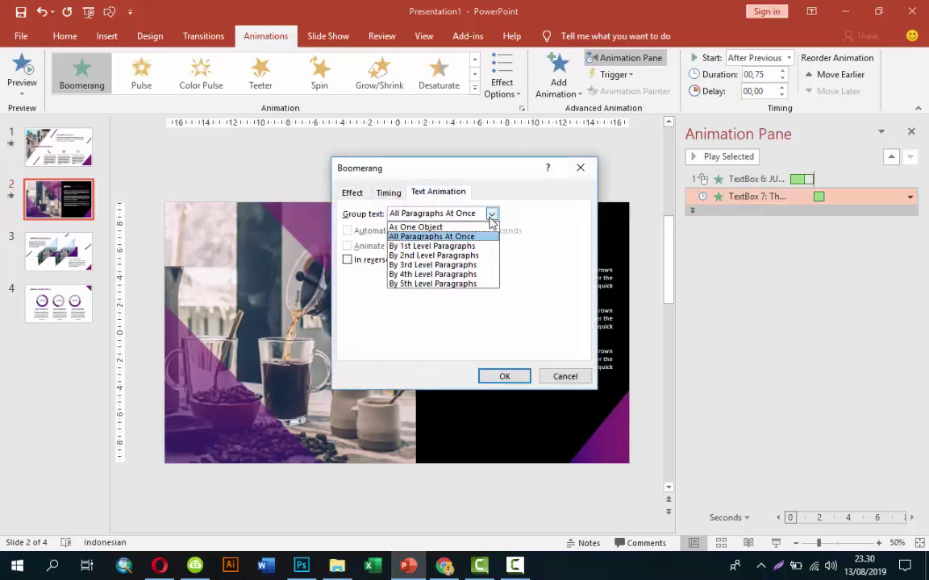
pyautogui.click(470, 246)
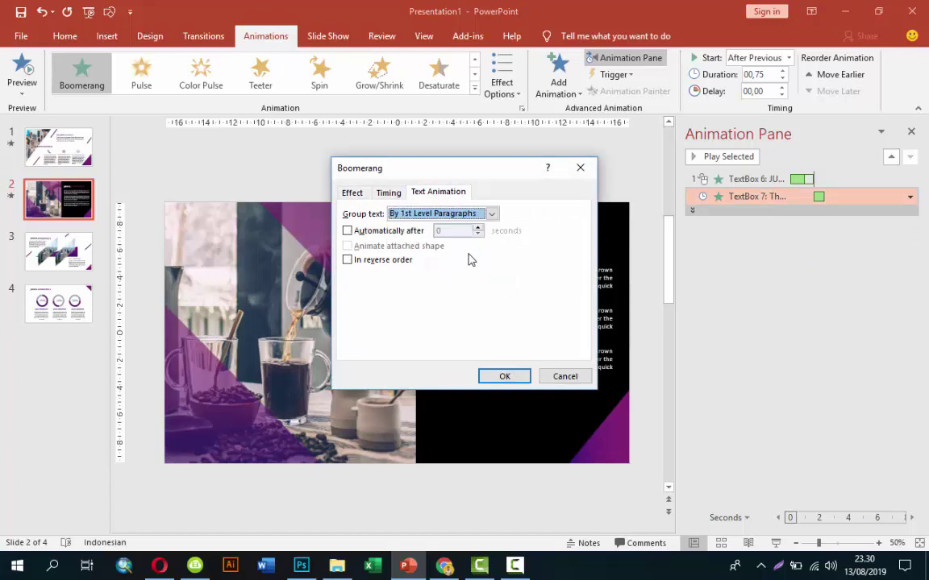
pyautogui.click(502, 377)
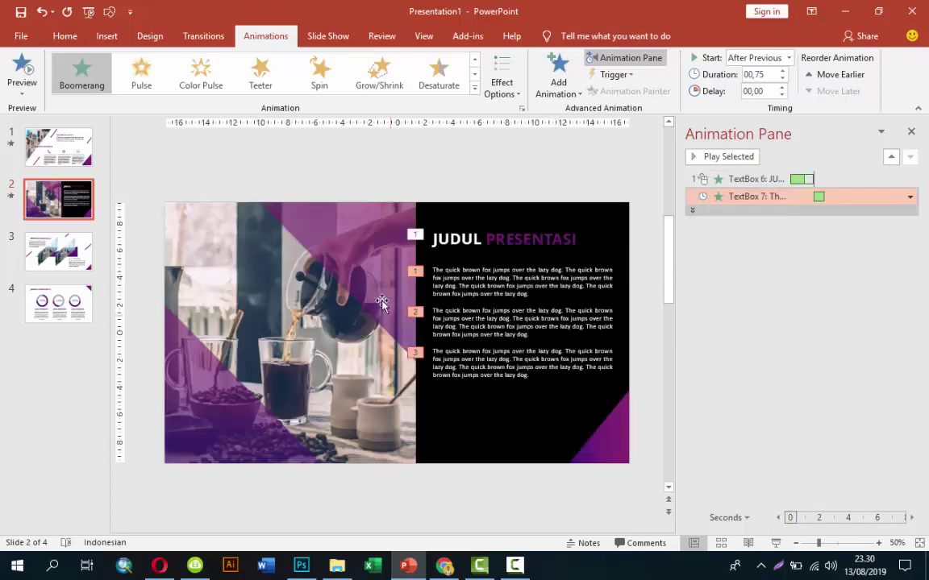
# On slide 3, give the left city image a Basic Zoom entrance zooming in from the screen centre
pyautogui.click(65, 241)
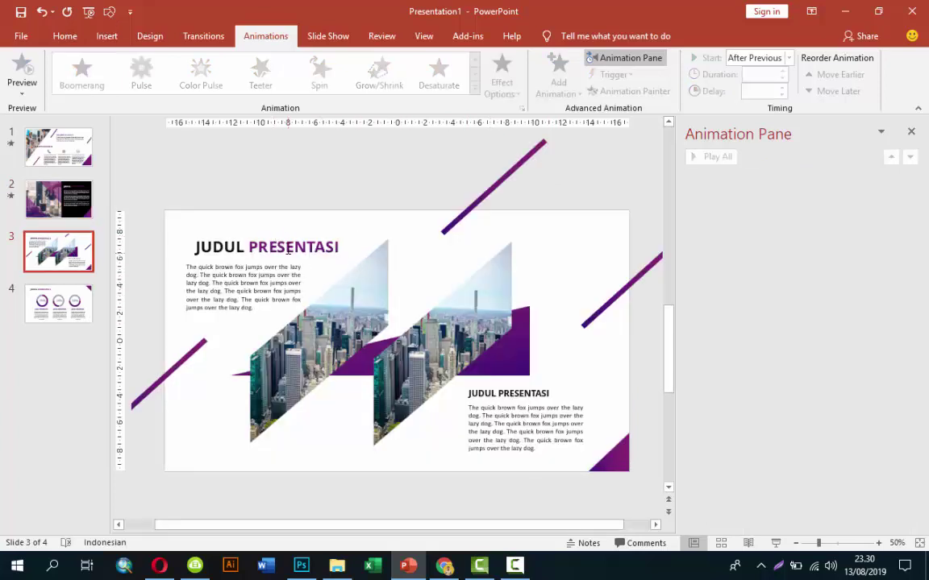
pyautogui.click(287, 249)
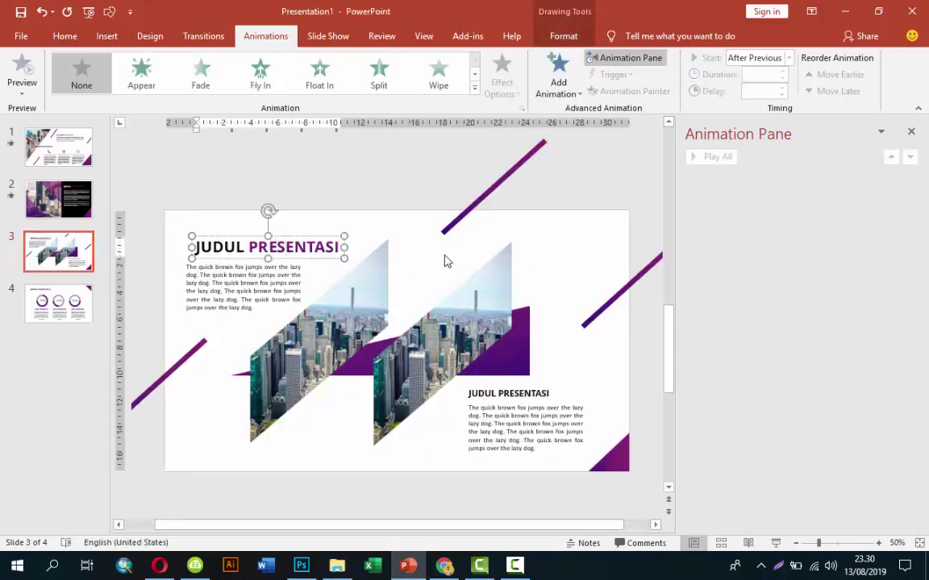
pyautogui.click(371, 291)
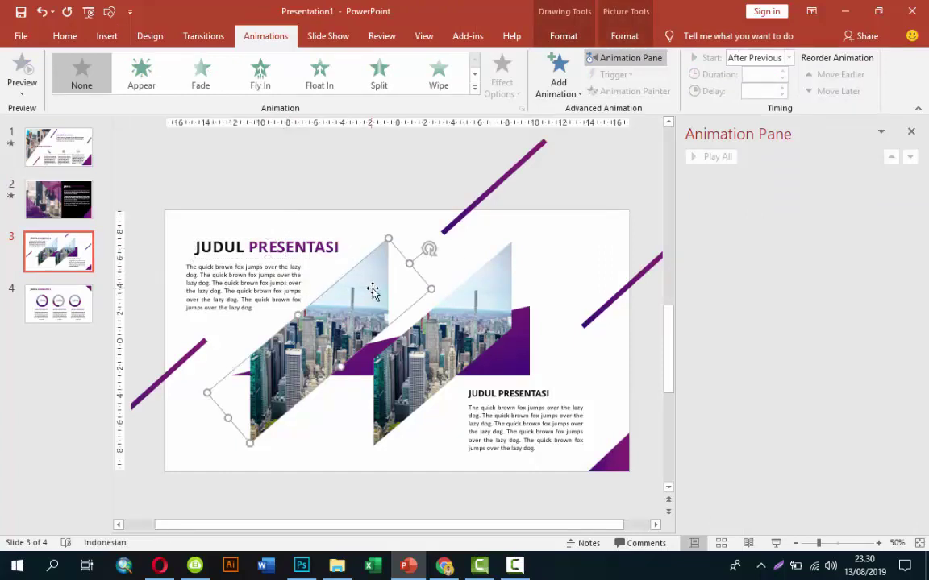
pyautogui.click(569, 78)
pyautogui.click(603, 461)
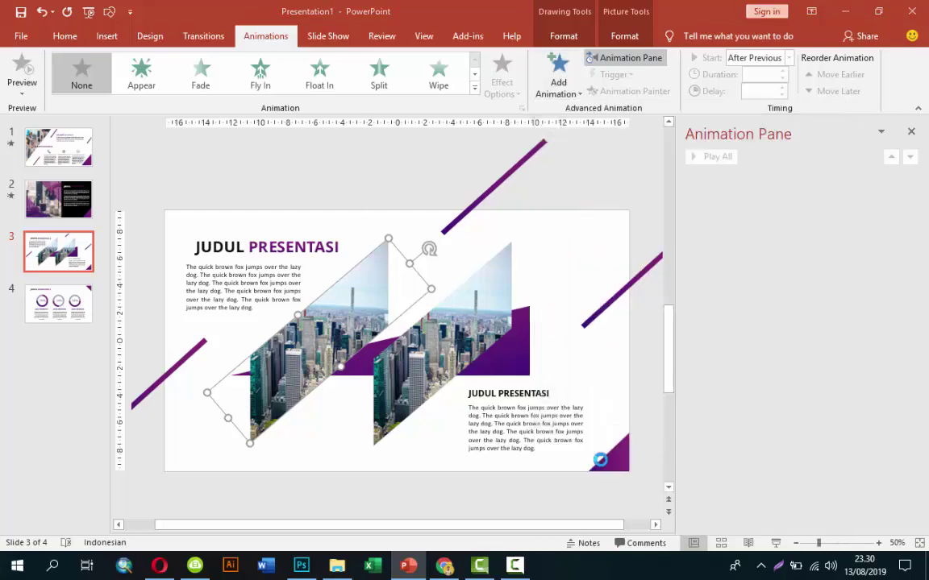
pyautogui.scroll(-3, 494, 366)
pyautogui.click(410, 240)
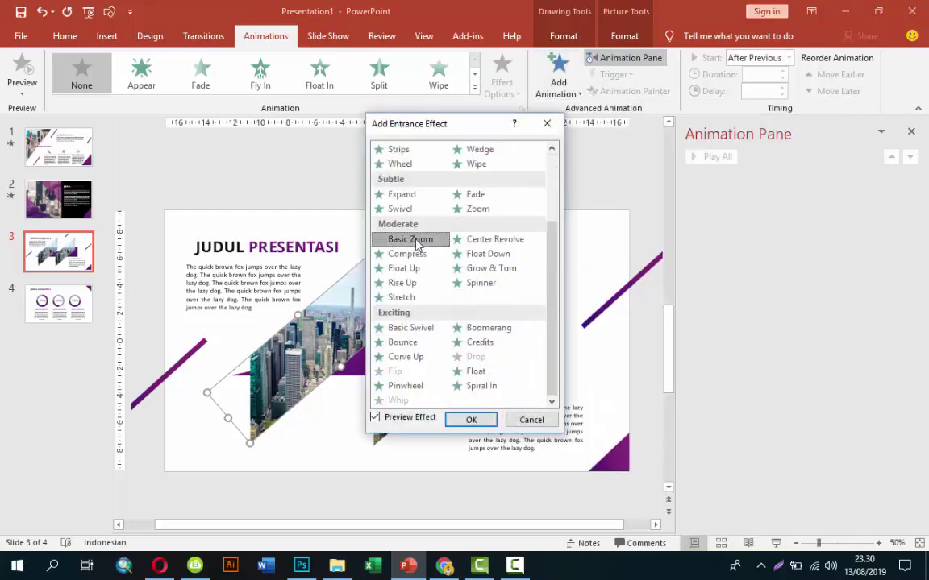
pyautogui.click(476, 420)
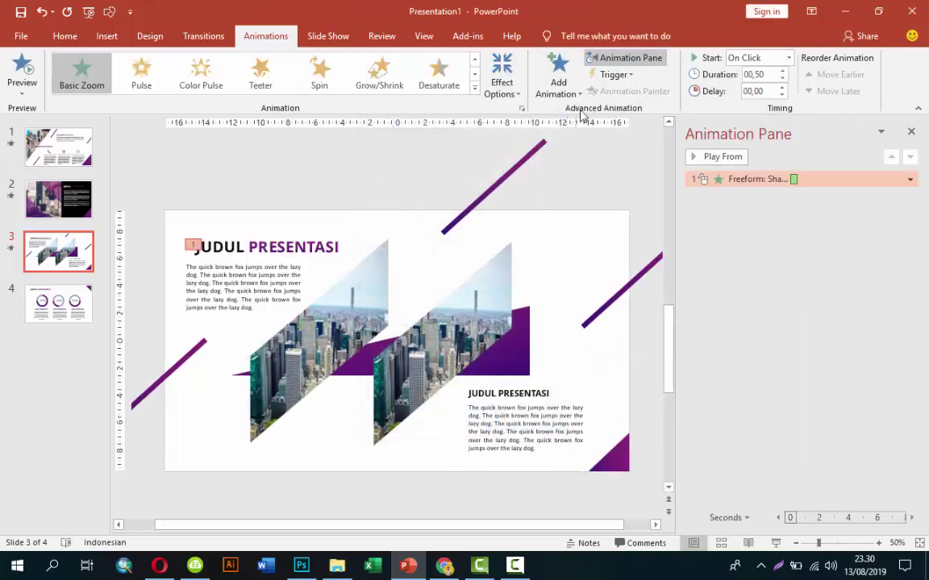
pyautogui.click(501, 79)
pyautogui.click(514, 179)
# Copy the zoom to the right city image with Animation Painter and start it With Previous
pyautogui.click(376, 281)
pyautogui.click(625, 91)
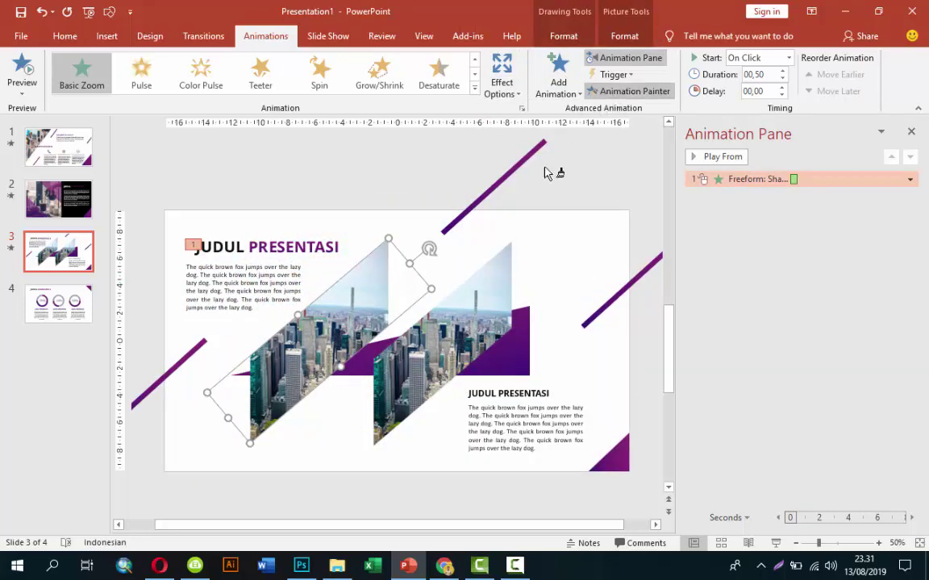
pyautogui.click(495, 296)
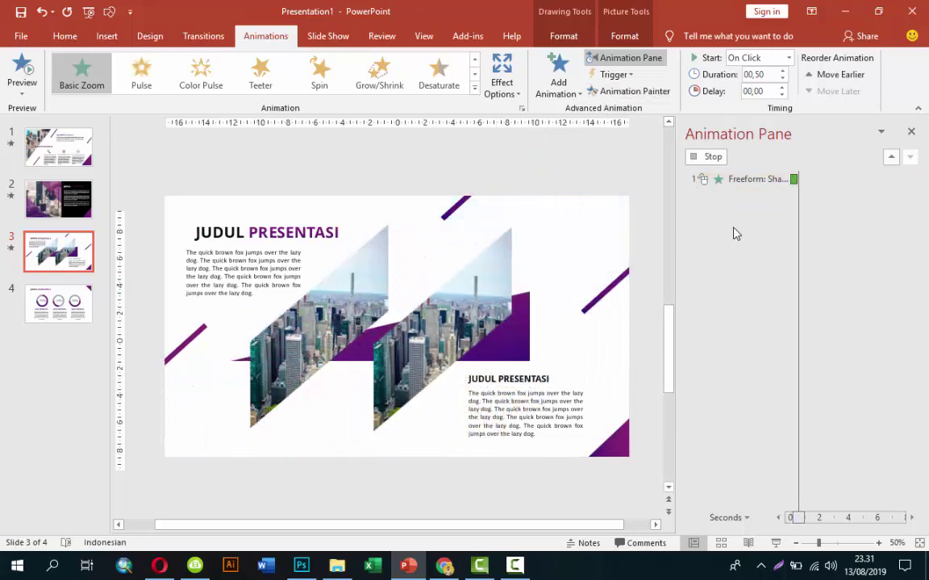
pyautogui.click(379, 278)
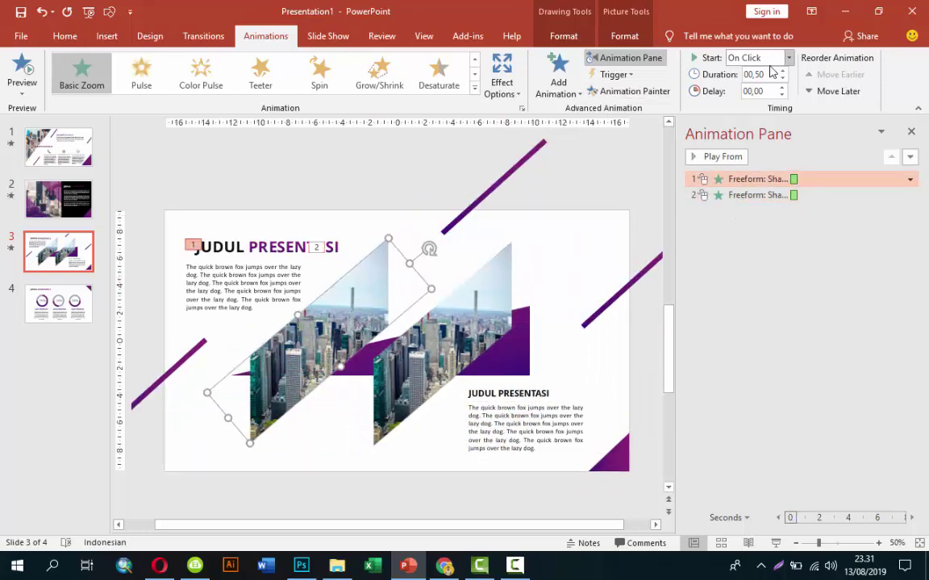
pyautogui.click(492, 305)
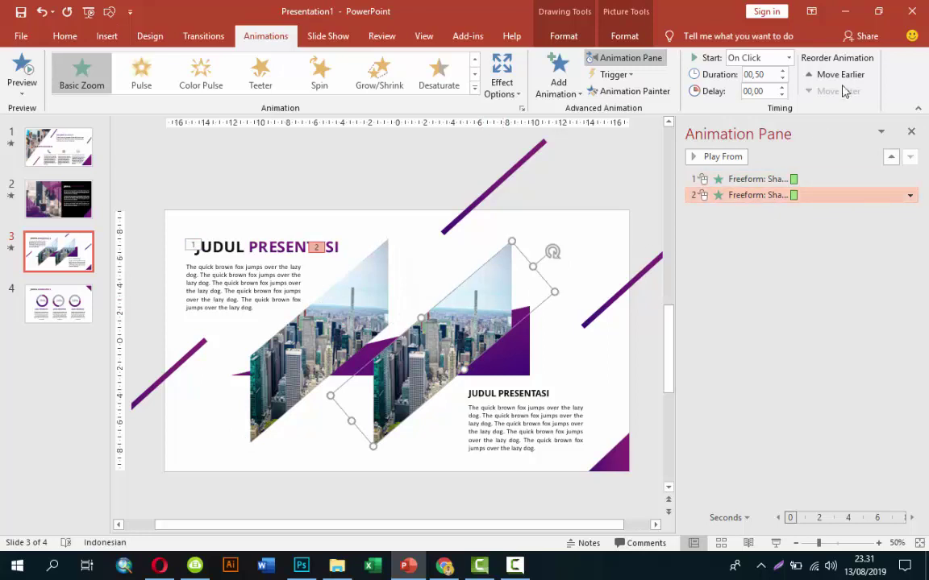
pyautogui.click(774, 58)
pyautogui.click(766, 88)
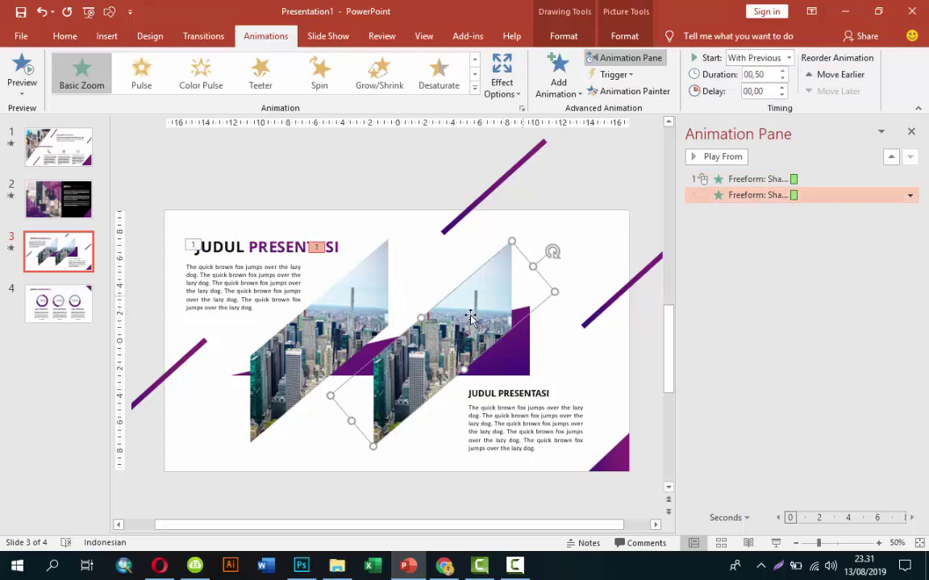
pyautogui.click(376, 311)
pyautogui.click(738, 196)
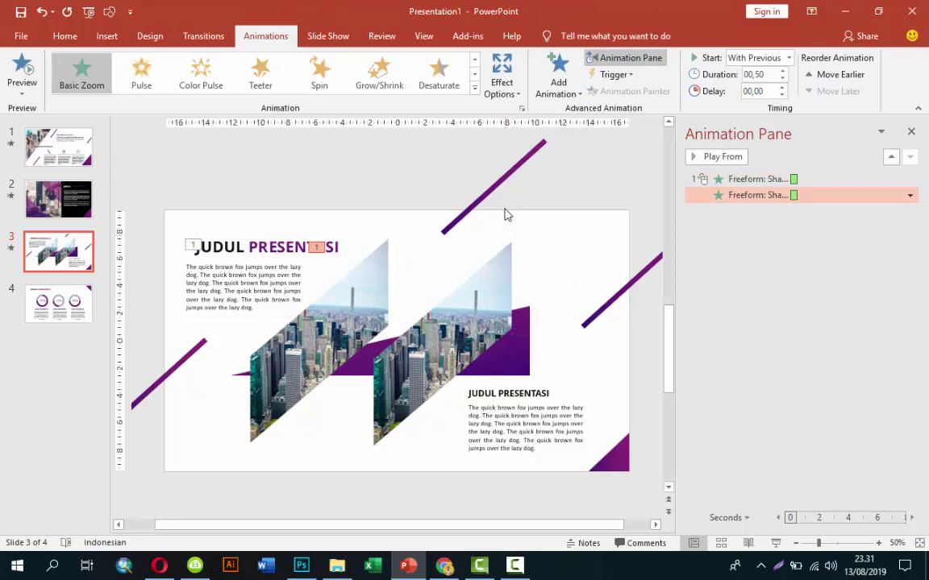
# Give the upper purple diagonal line a Lines motion path with direction Up
pyautogui.click(504, 176)
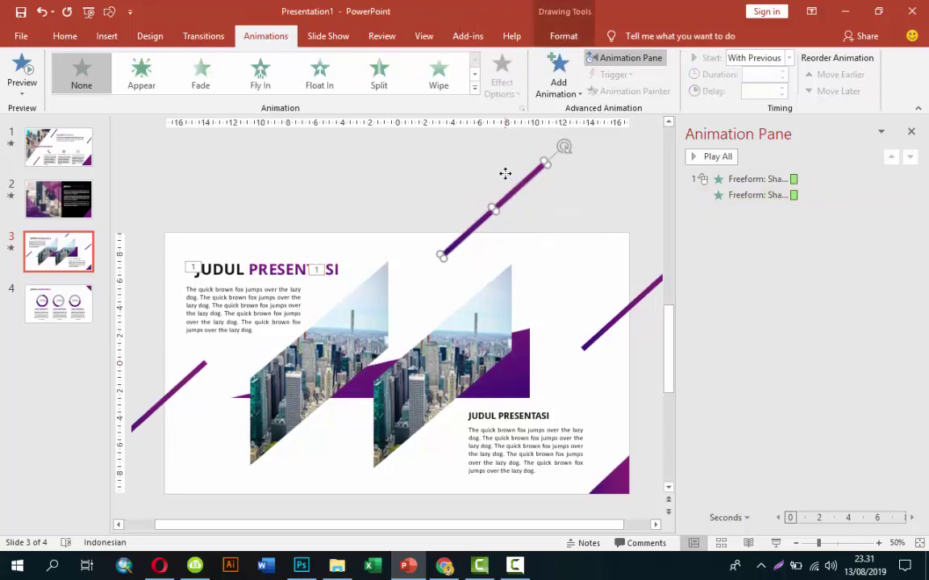
pyautogui.click(556, 81)
pyautogui.scroll(-3, 628, 386)
pyautogui.click(576, 410)
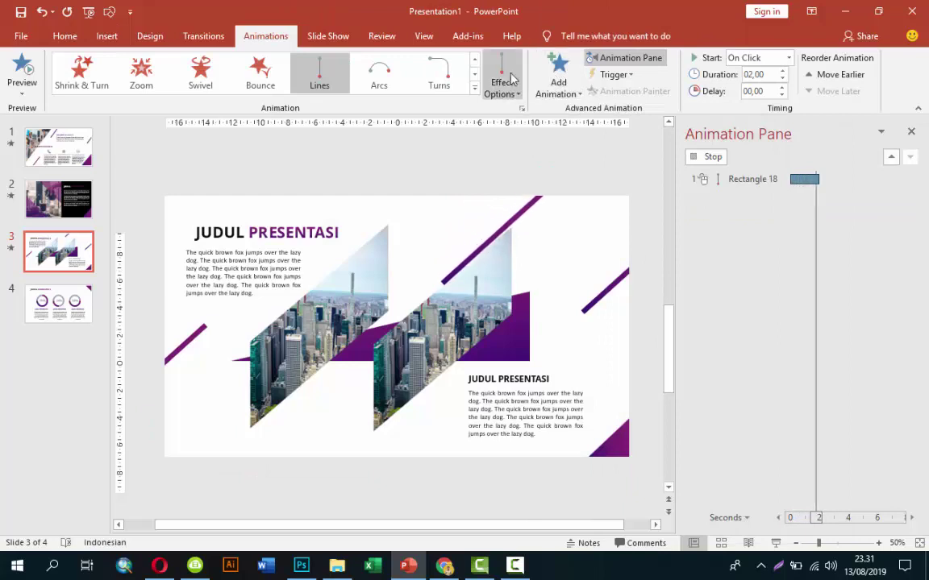
pyautogui.click(503, 77)
pyautogui.click(513, 235)
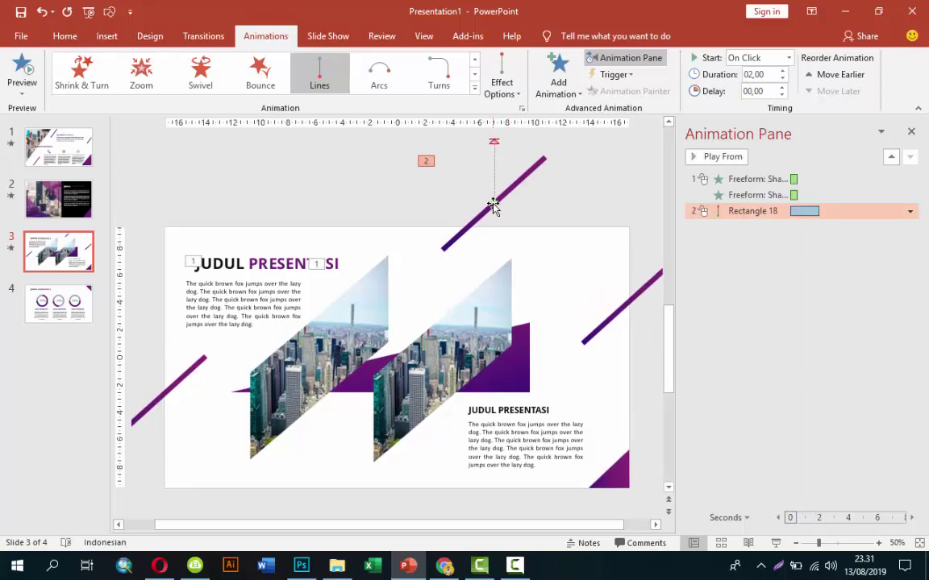
# Drag the motion path's endpoints so it runs along the diagonal into the line's place, then preview
pyautogui.click(493, 207)
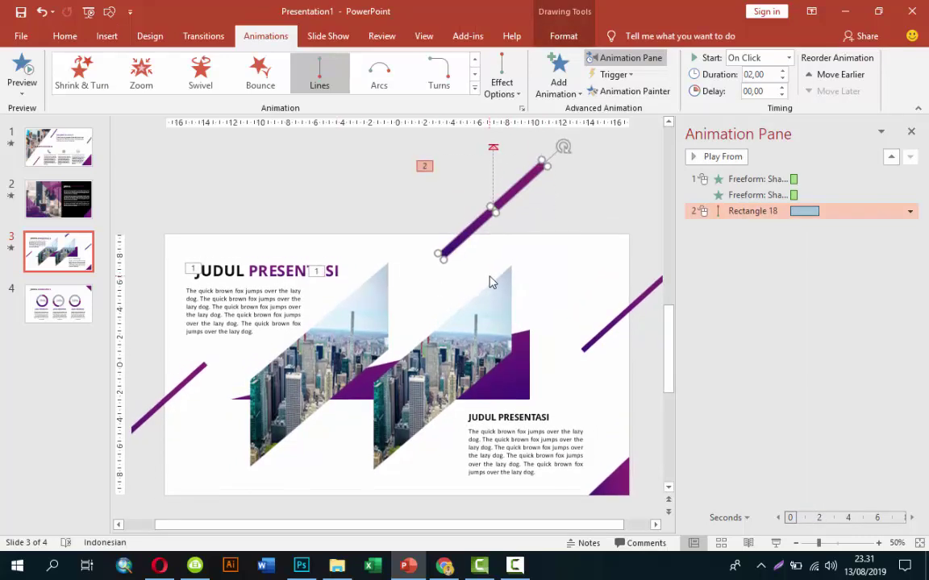
pyautogui.click(506, 211)
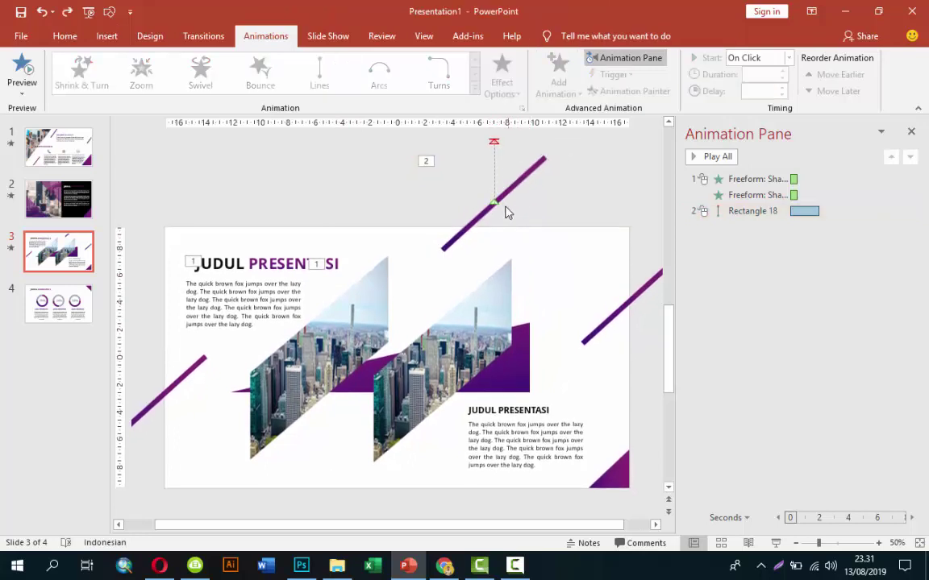
pyautogui.click(497, 206)
pyautogui.click(494, 173)
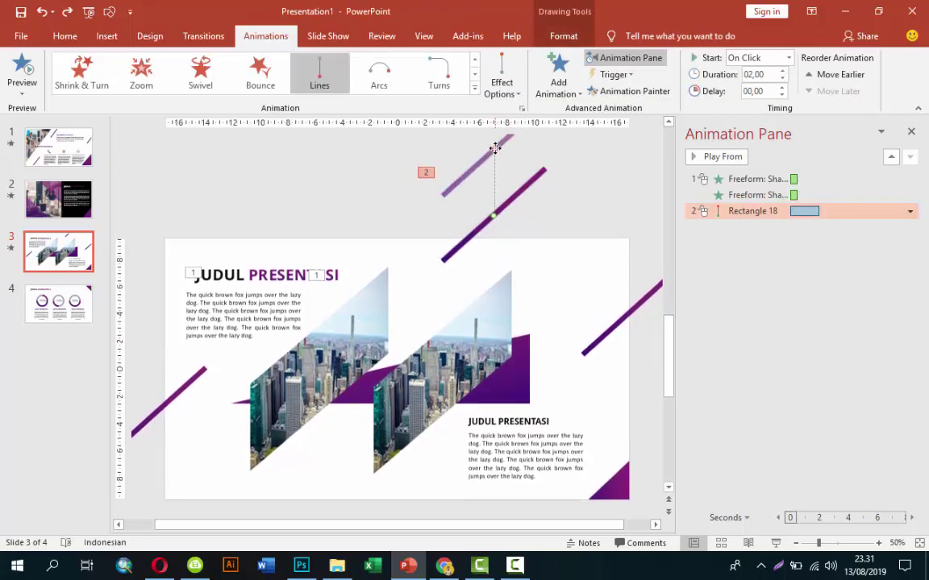
pyautogui.moveTo(494, 231); pyautogui.dragTo(165, 490)
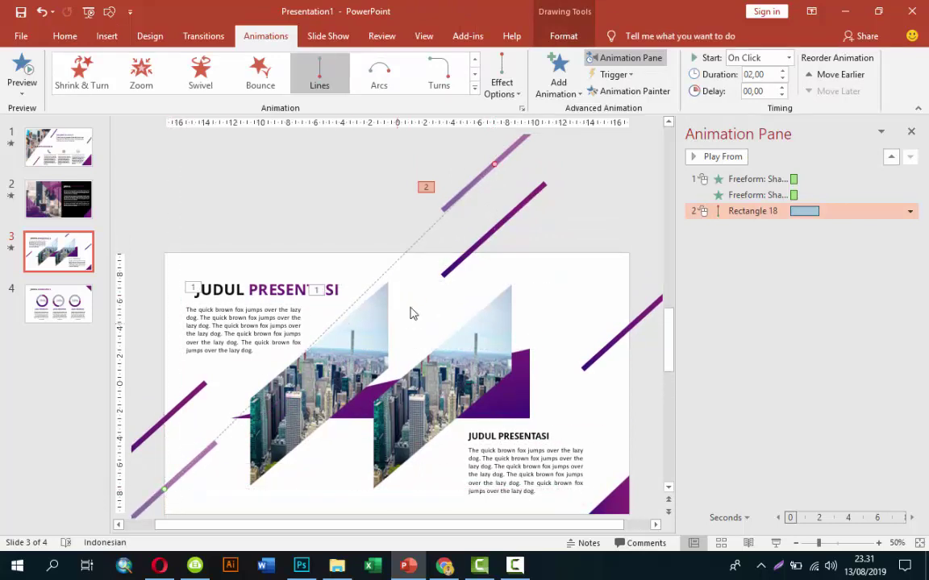
pyautogui.moveTo(494, 166); pyautogui.dragTo(499, 226)
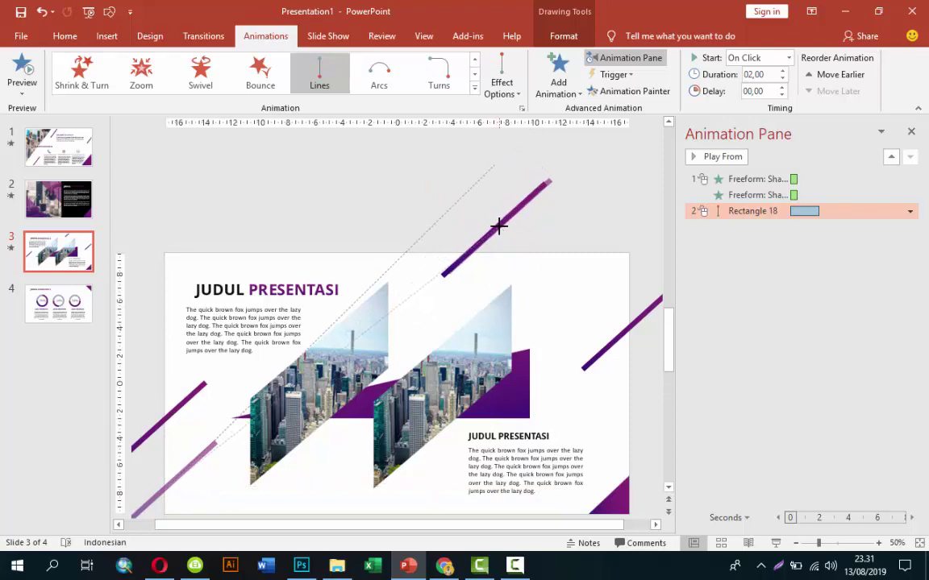
pyautogui.click(712, 159)
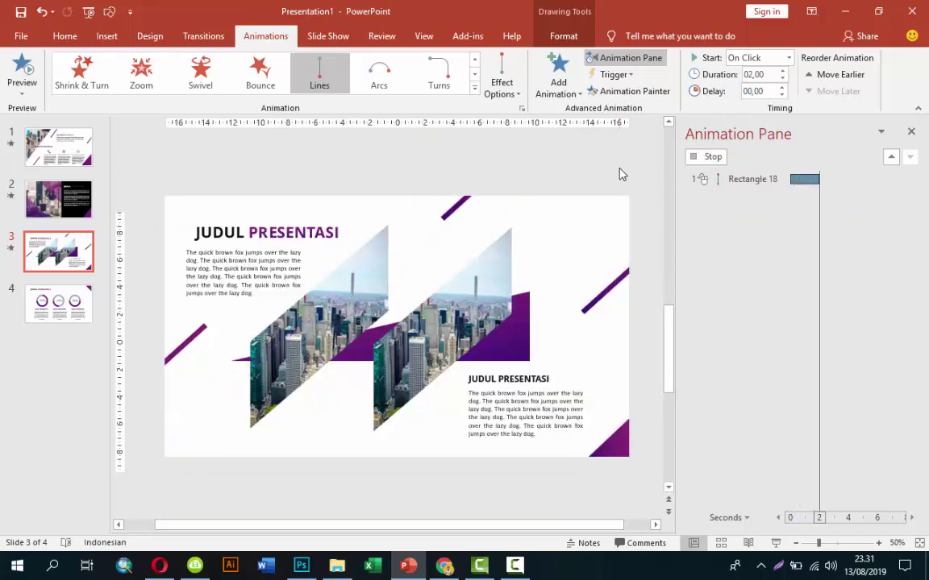
# Give the lower-left purple stripe a Lines motion path aligned along its diagonal, then preview it
pyautogui.click(184, 364)
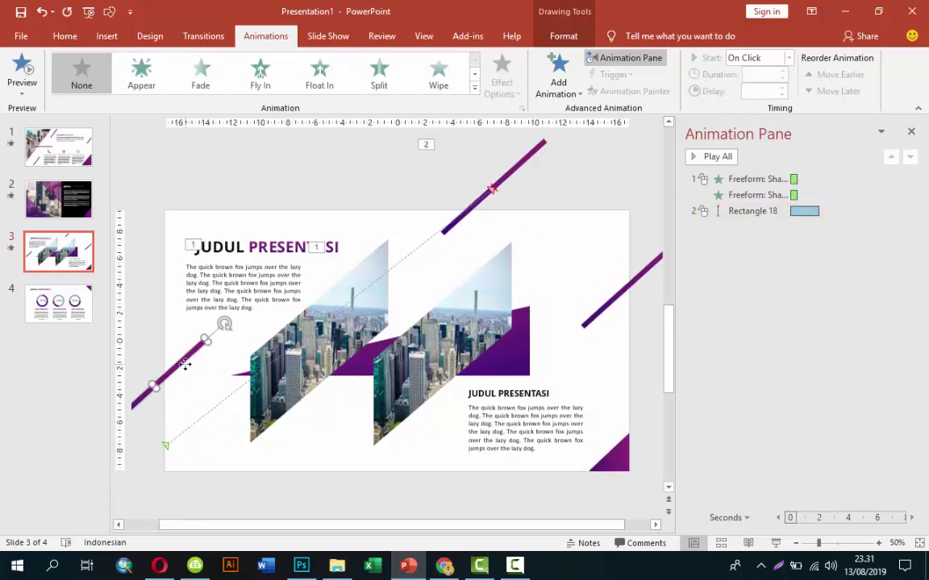
pyautogui.click(557, 68)
pyautogui.scroll(-4, 613, 379)
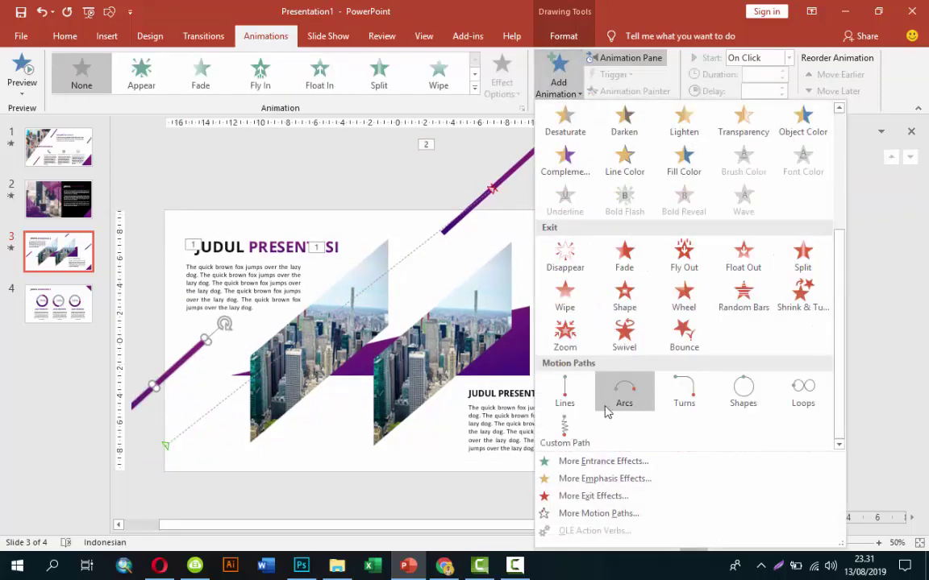
pyautogui.click(562, 399)
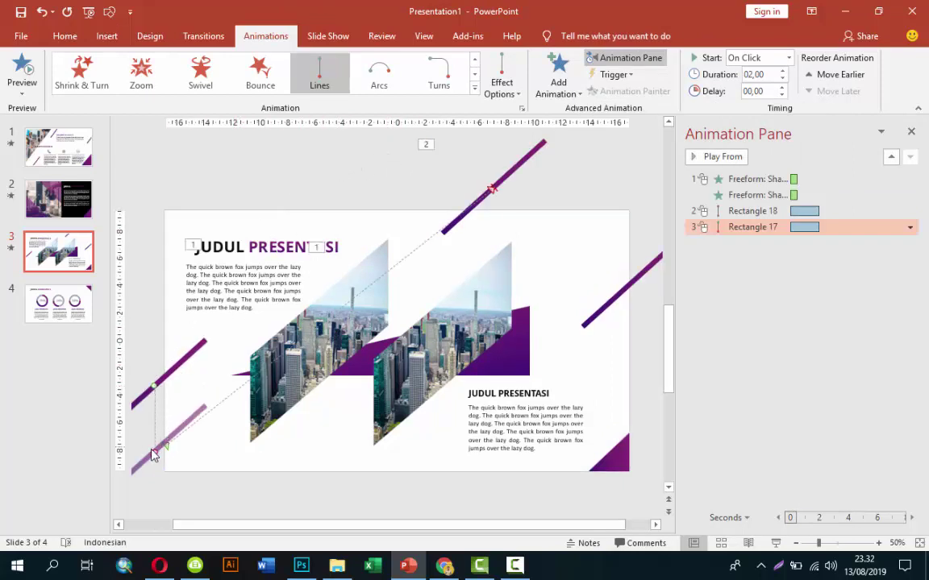
pyautogui.moveTo(169, 372); pyautogui.dragTo(405, 171)
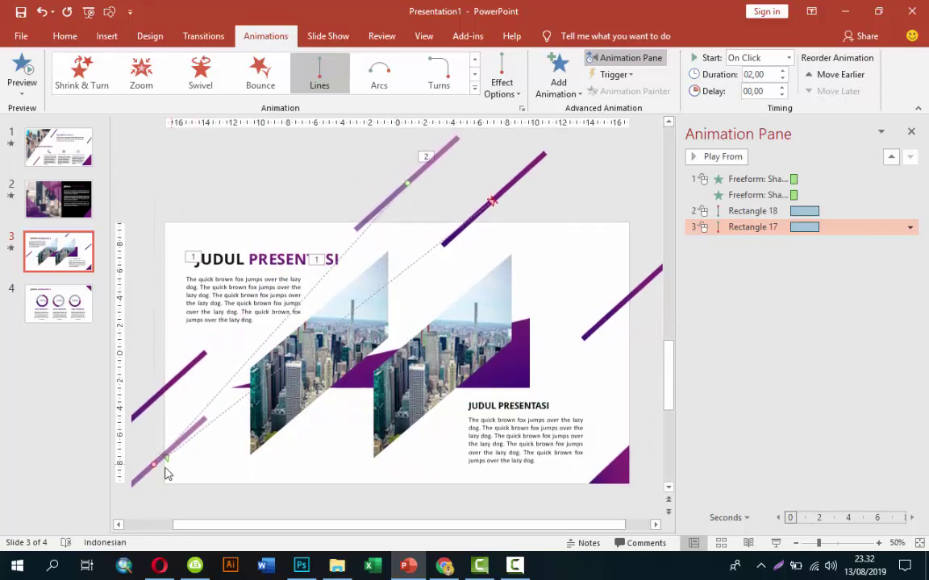
pyautogui.moveTo(152, 462); pyautogui.dragTo(160, 392)
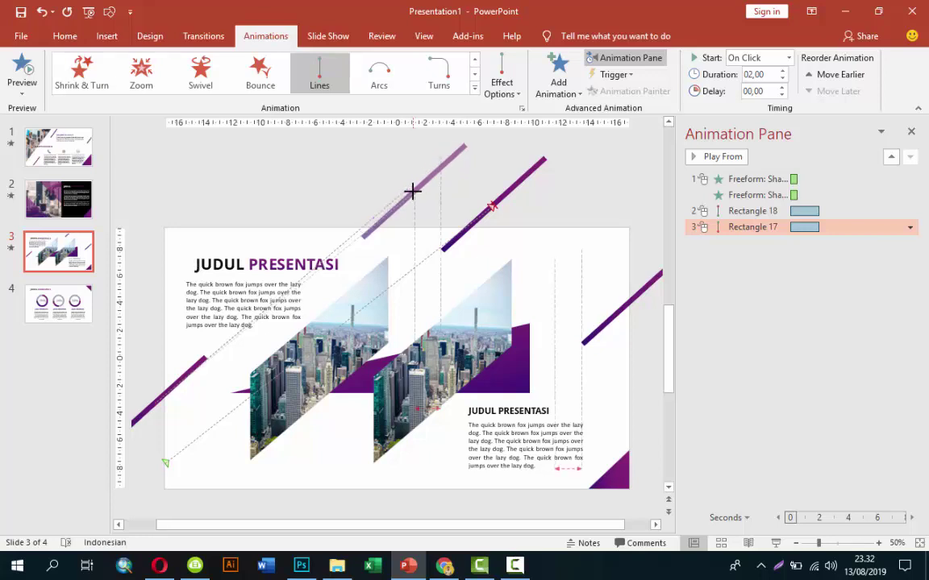
pyautogui.moveTo(407, 189); pyautogui.dragTo(414, 189)
pyautogui.click(732, 159)
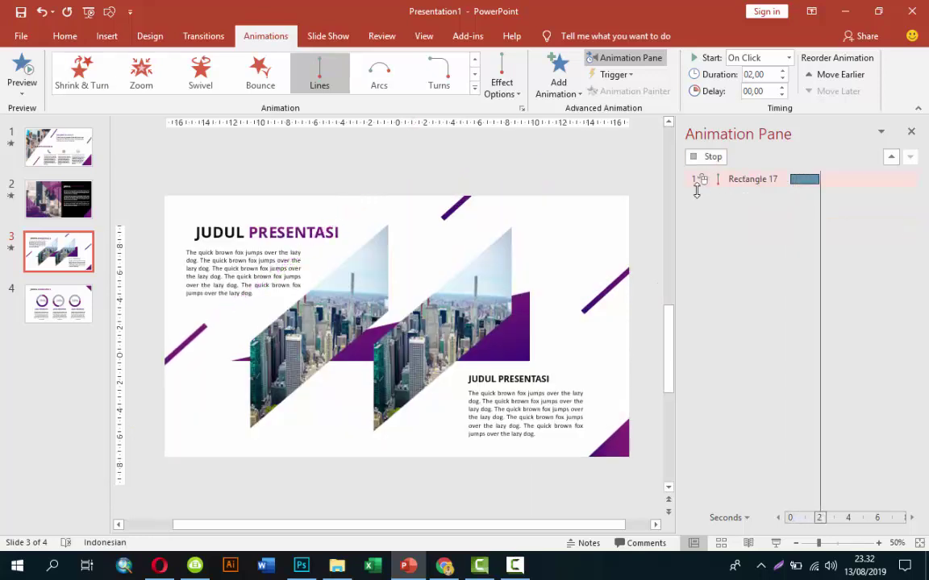
# Give the right-hand purple stripe an upward Lines motion path that starts below the slide
pyautogui.click(613, 318)
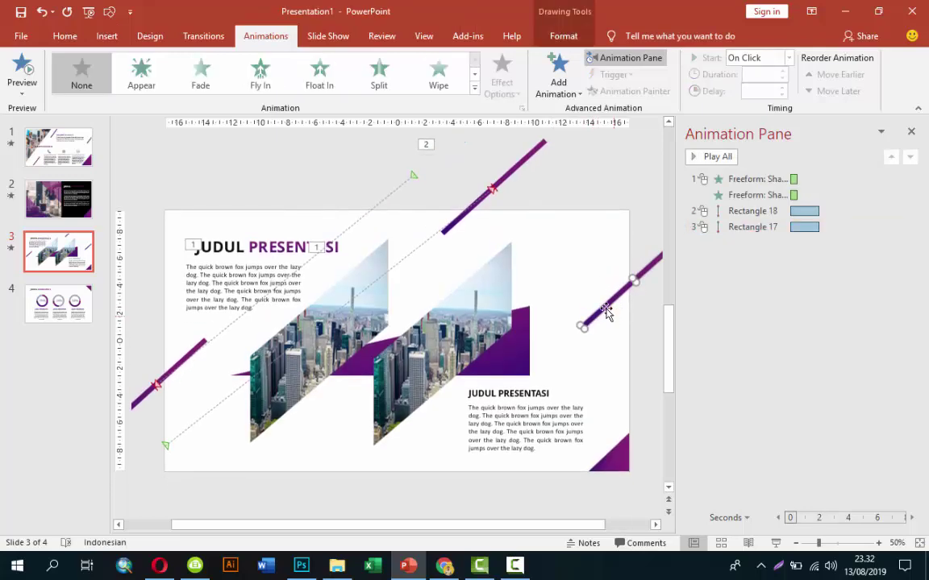
pyautogui.click(554, 87)
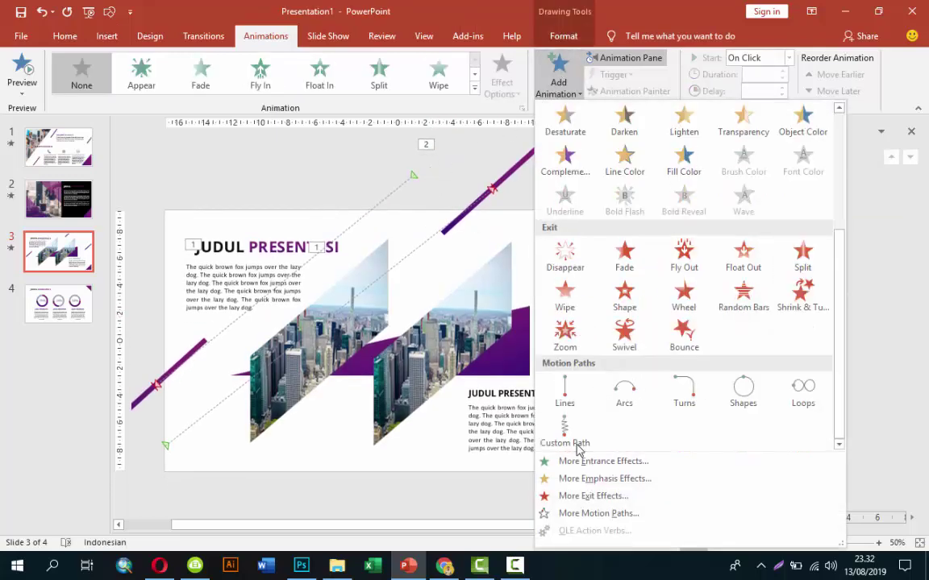
pyautogui.click(561, 401)
pyautogui.click(501, 83)
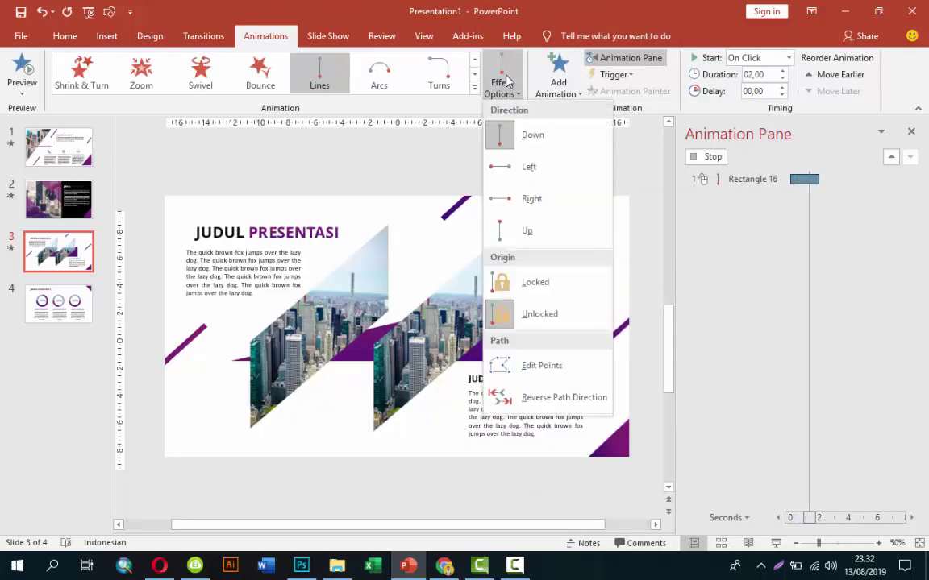
pyautogui.click(509, 233)
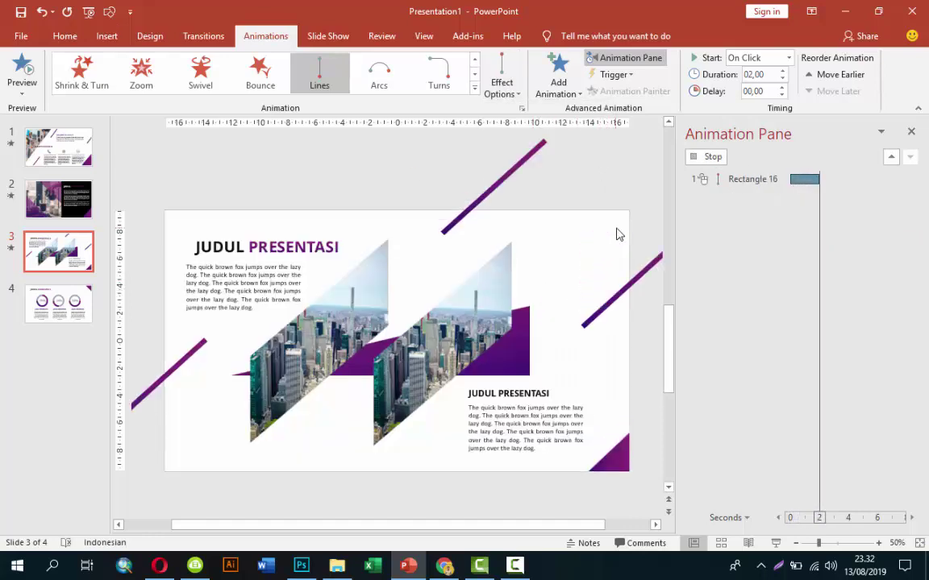
pyautogui.click(636, 284)
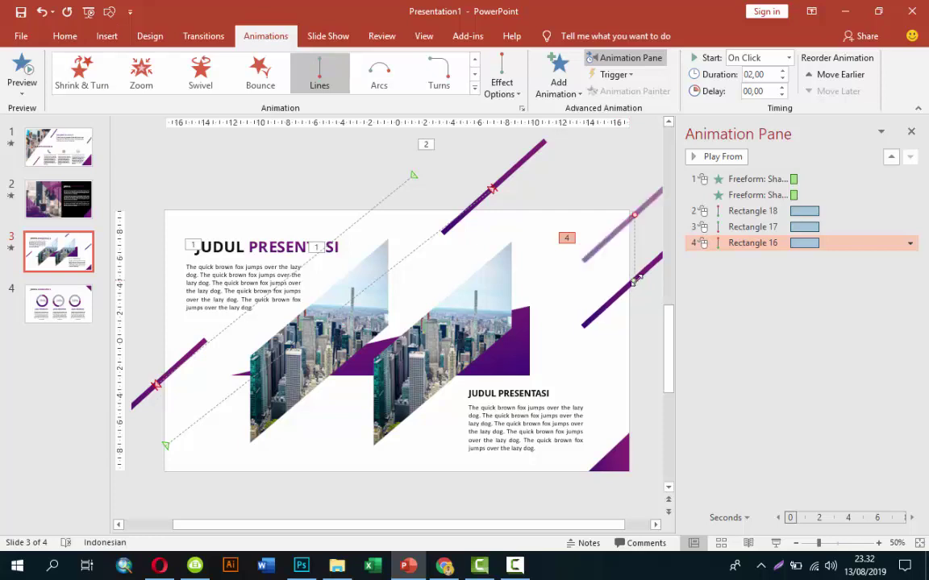
pyautogui.moveTo(636, 278); pyautogui.dragTo(393, 476)
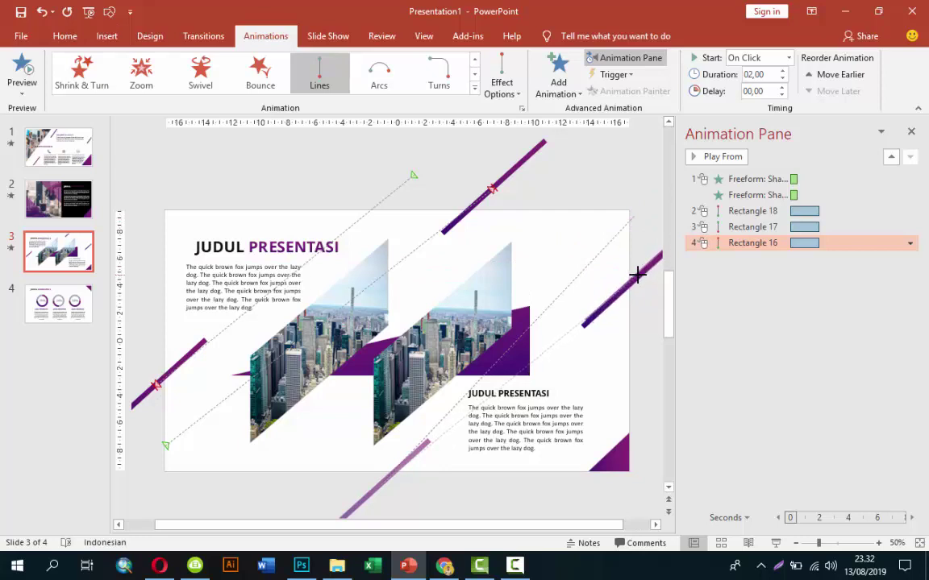
pyautogui.click(607, 204)
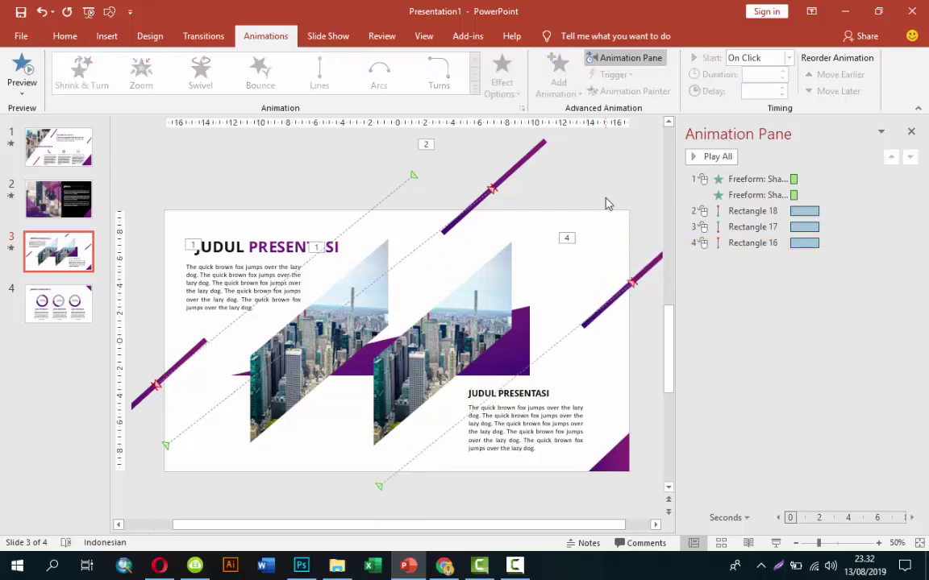
pyautogui.click(285, 248)
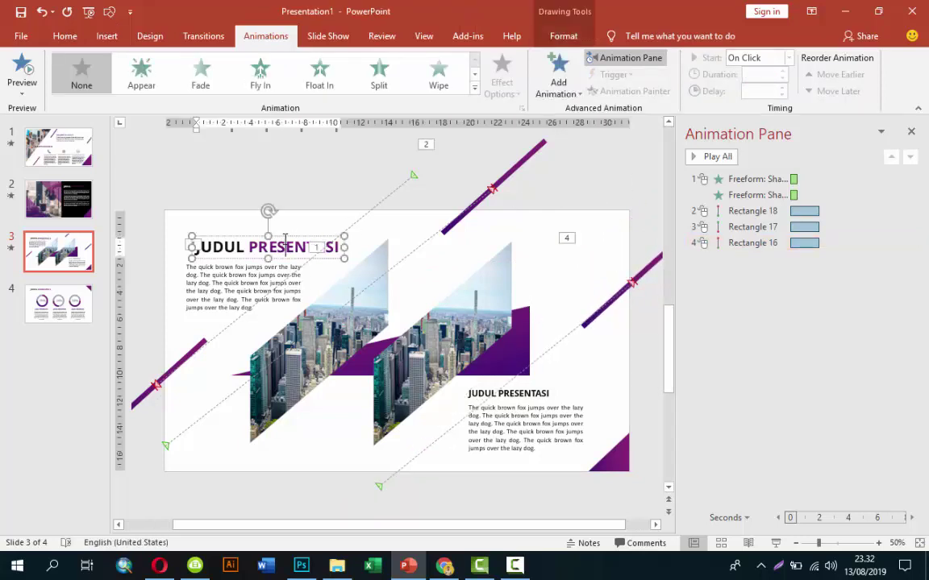
# Add a Fly In entrance from the top to the slide 3 JUDUL PRESENTASI title
pyautogui.click(558, 81)
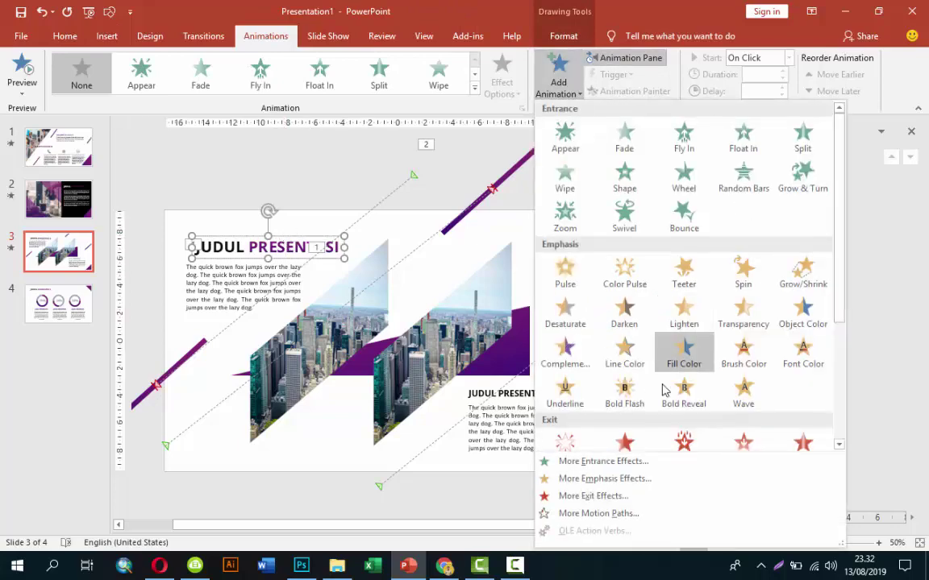
pyautogui.click(621, 465)
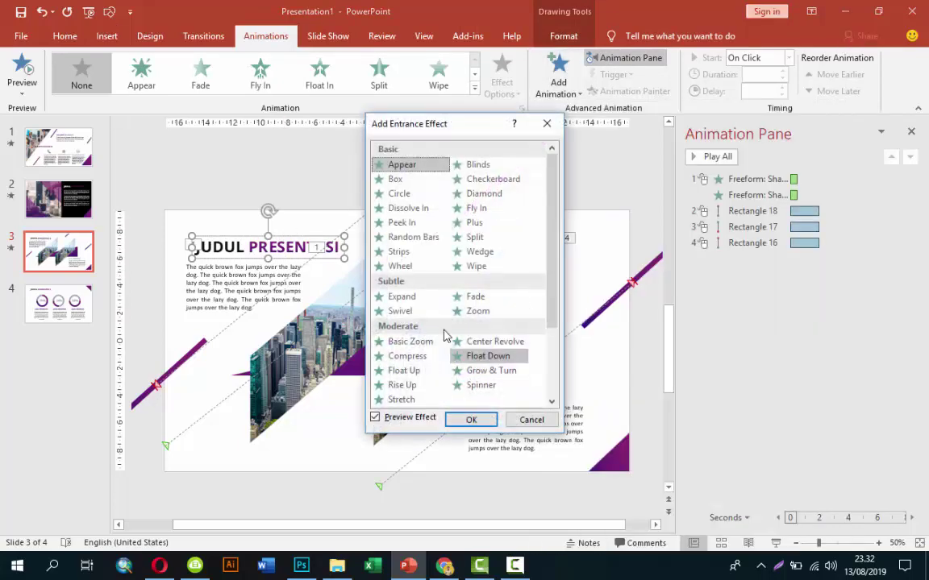
pyautogui.click(467, 208)
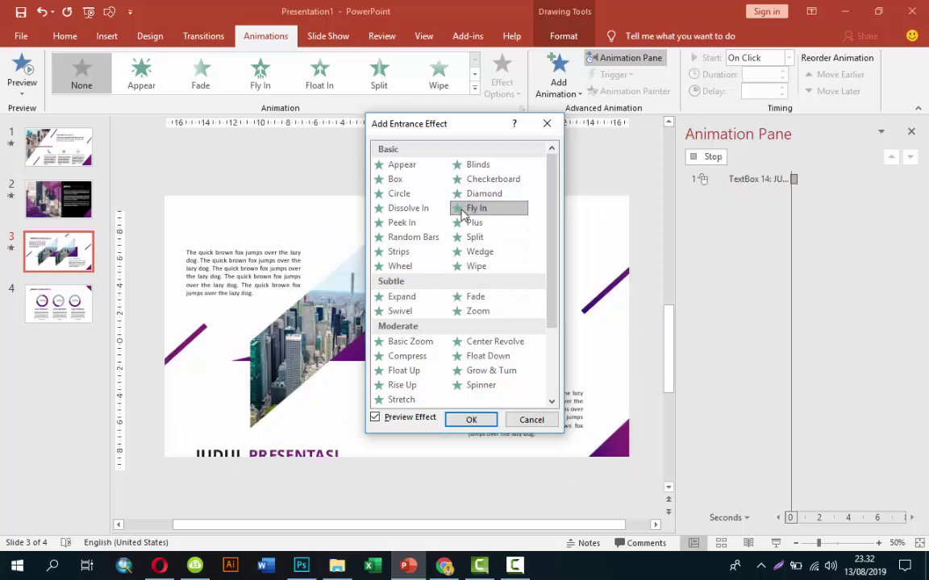
pyautogui.click(471, 419)
pyautogui.click(502, 73)
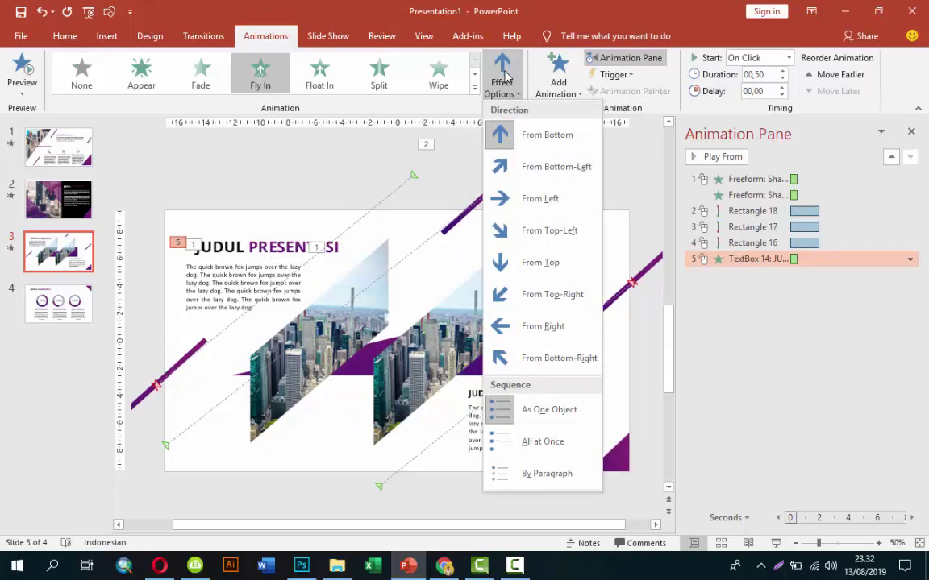
pyautogui.click(508, 263)
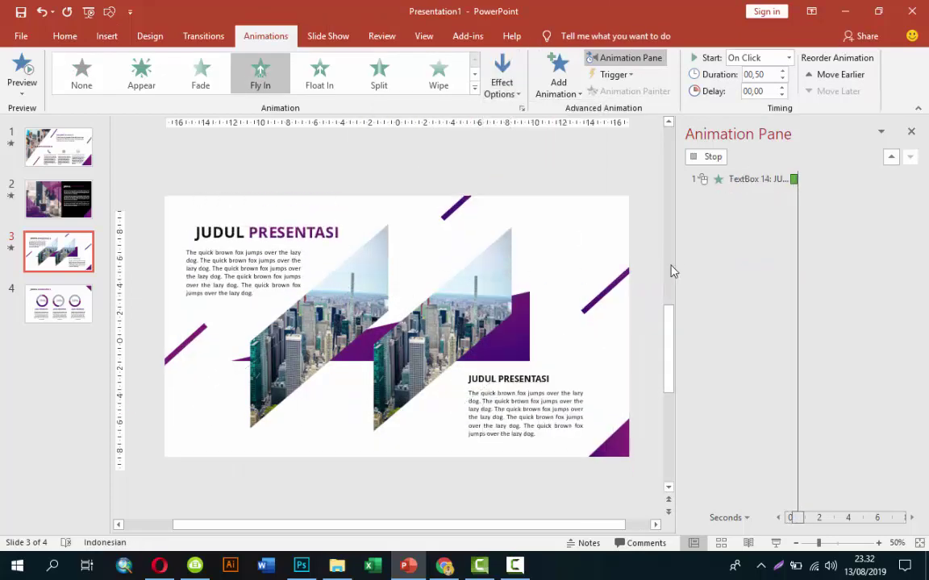
# In the Fly In effect settings, set the title's text to animate By word
pyautogui.rightClick(772, 258)
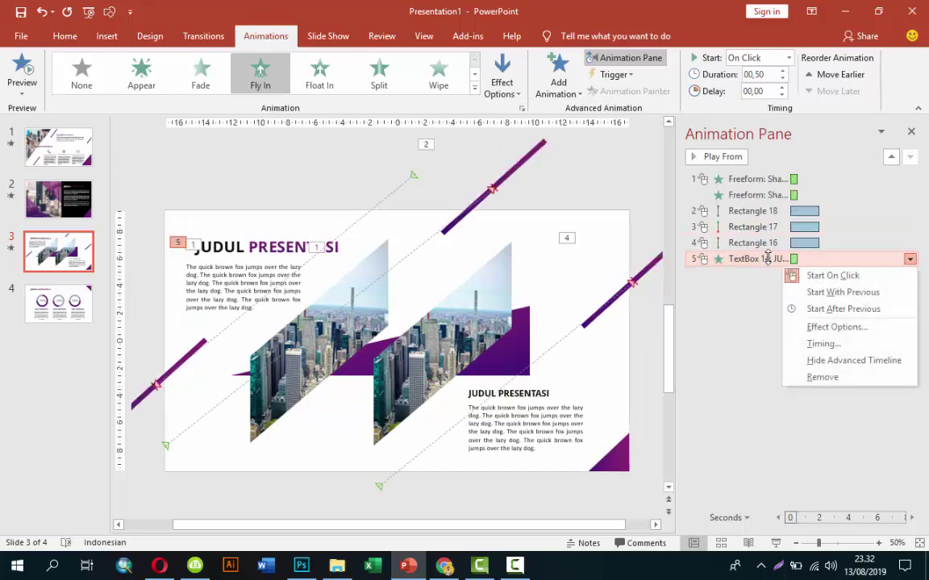
pyautogui.click(831, 327)
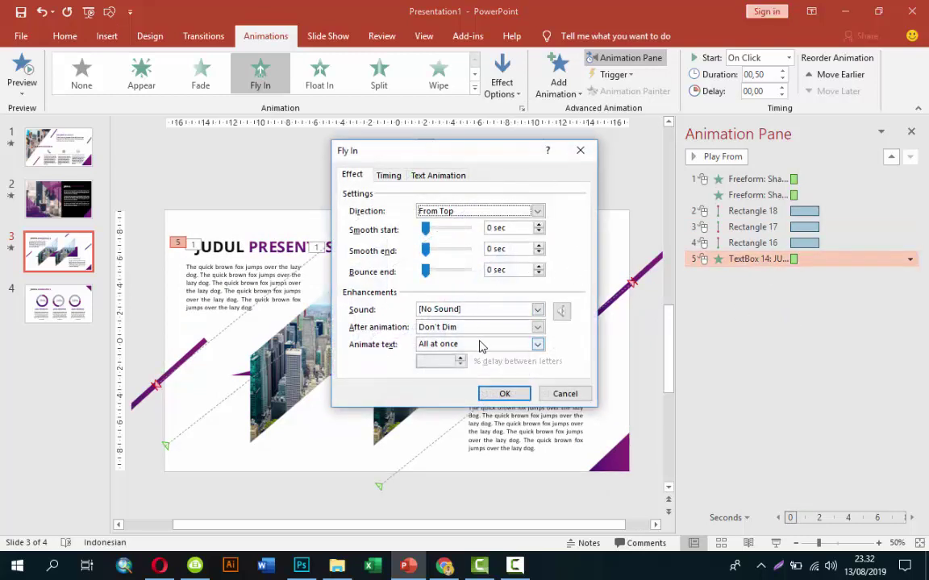
pyautogui.click(481, 344)
pyautogui.click(473, 368)
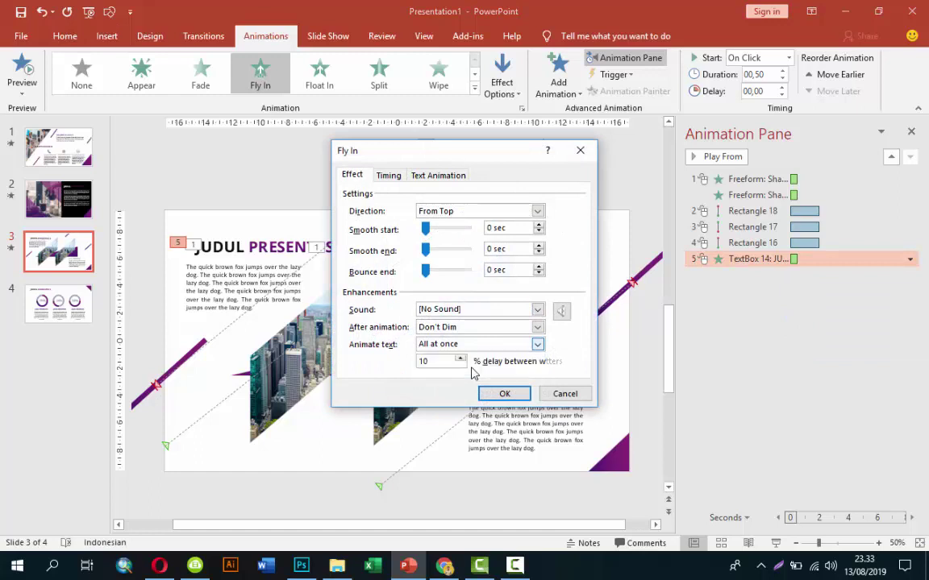
pyautogui.press('Tab')
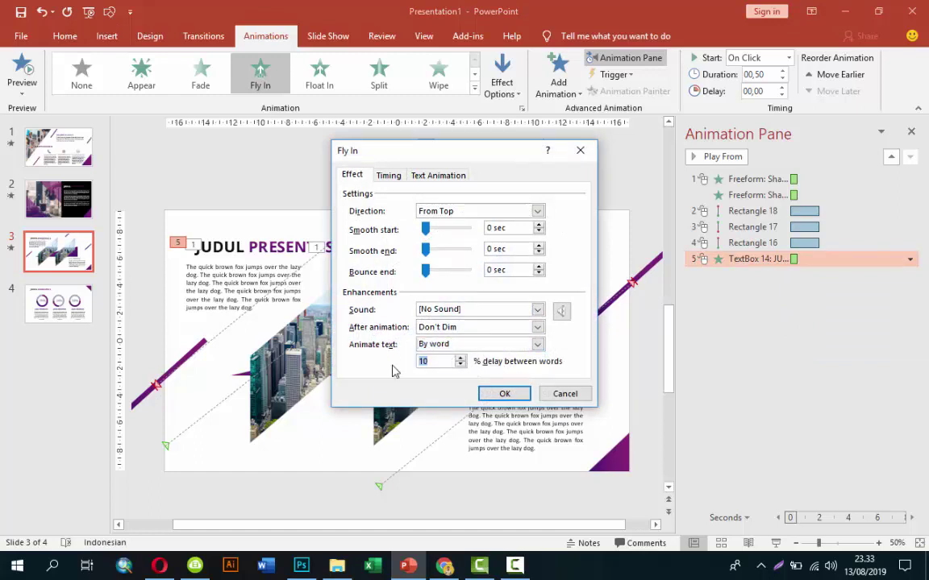
pyautogui.write('60')
pyautogui.click(514, 396)
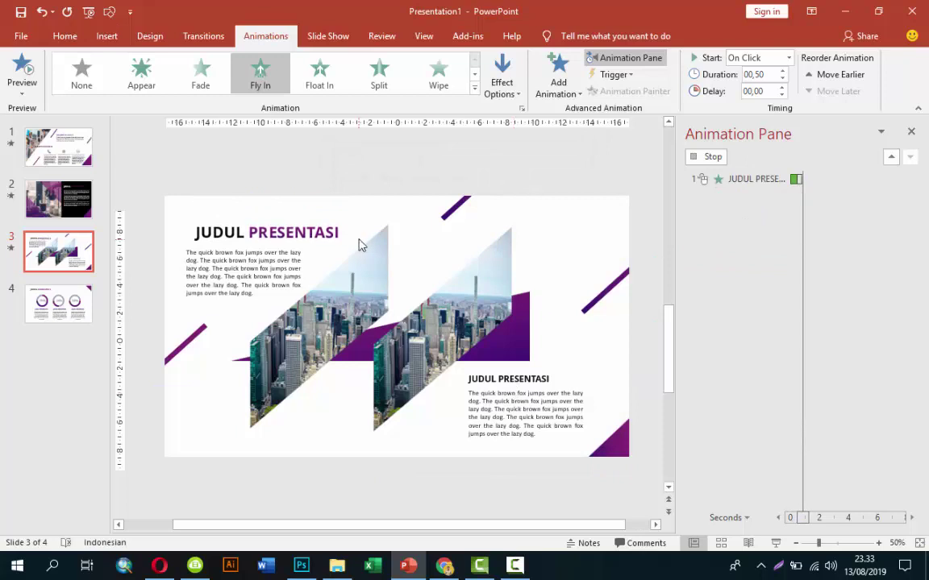
pyautogui.click(297, 237)
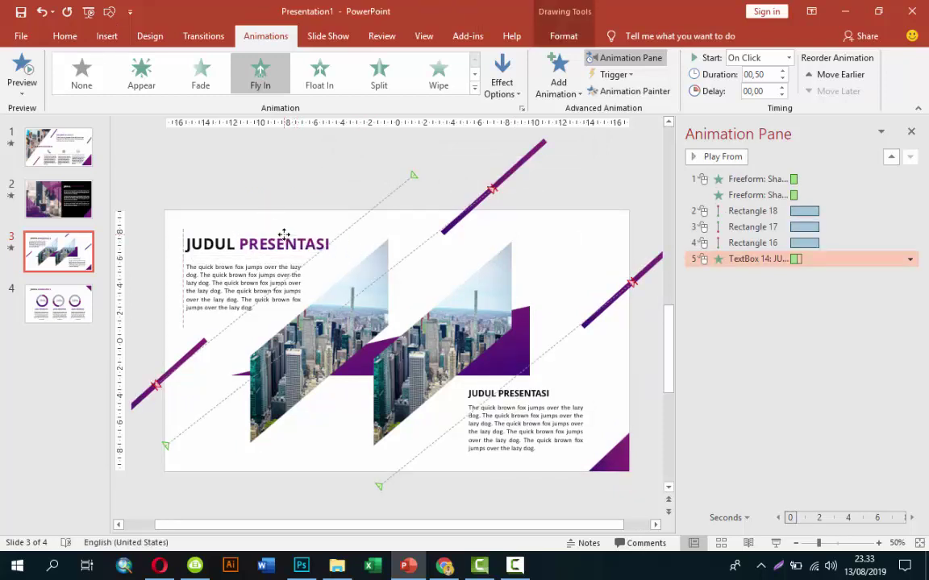
# Give the left body text on slide 3 a Wipe entrance From Left
pyautogui.click(283, 171)
pyautogui.click(258, 262)
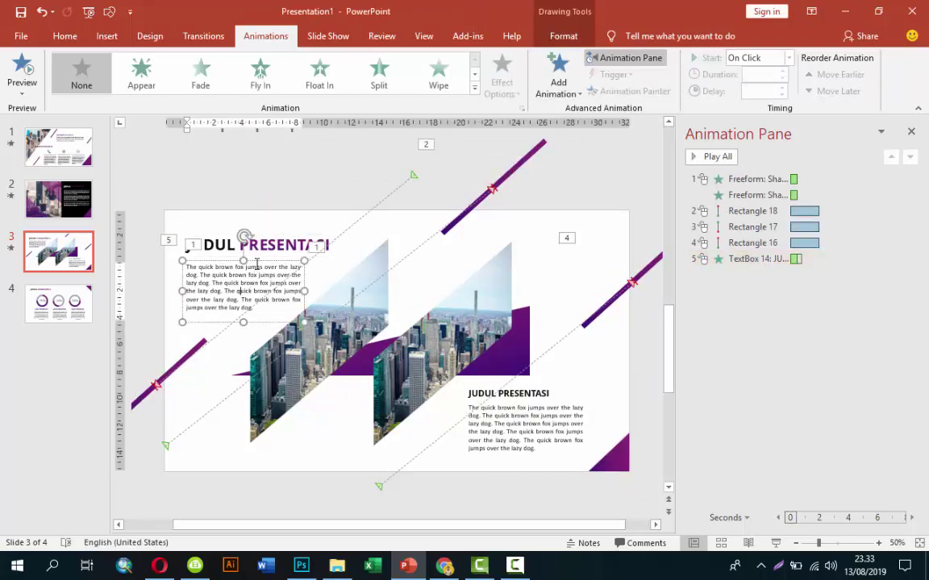
pyautogui.click(558, 74)
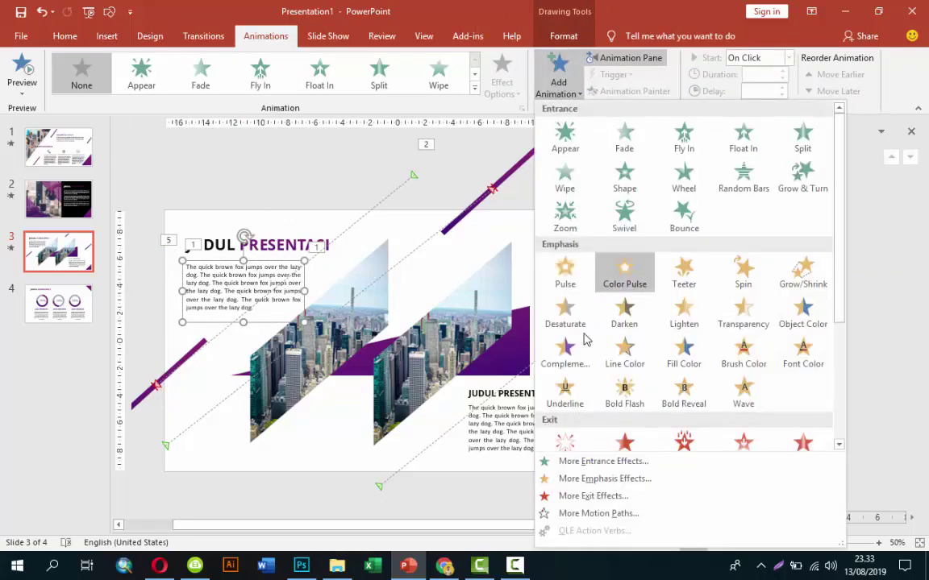
pyautogui.click(561, 178)
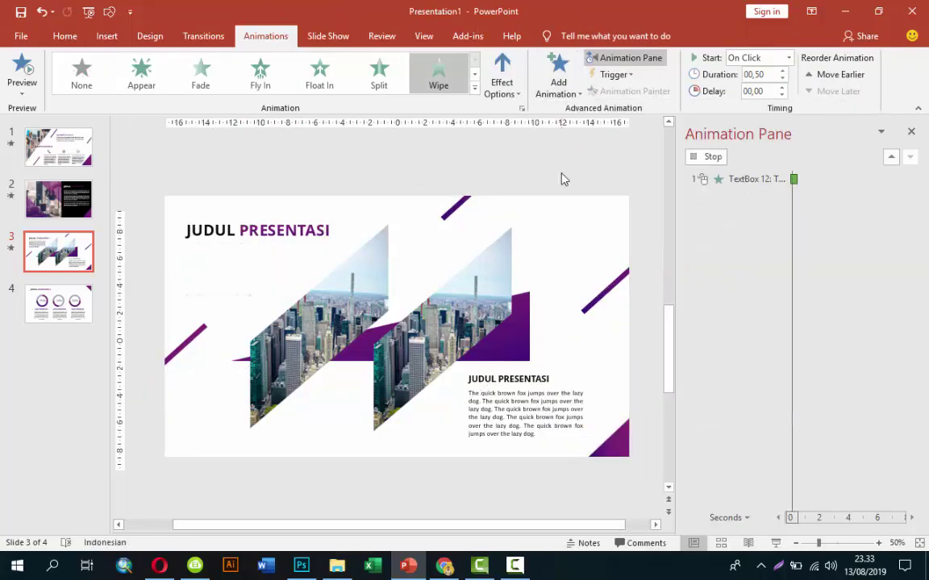
pyautogui.click(508, 70)
pyautogui.click(523, 170)
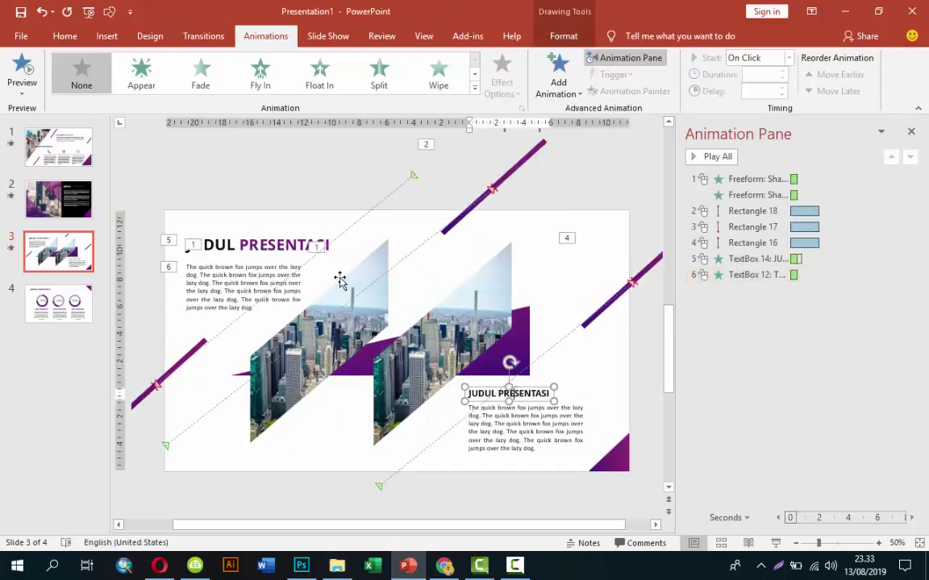
# Paint the title's fly-in onto the second heading and the wipe onto the lower-right body text, then go to slide 4
pyautogui.click(274, 241)
pyautogui.click(628, 91)
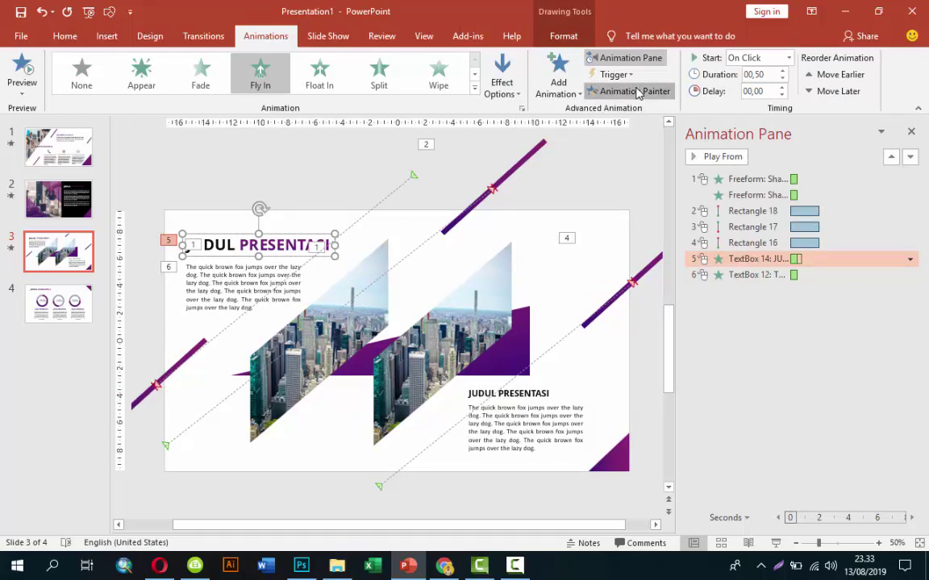
pyautogui.click(536, 397)
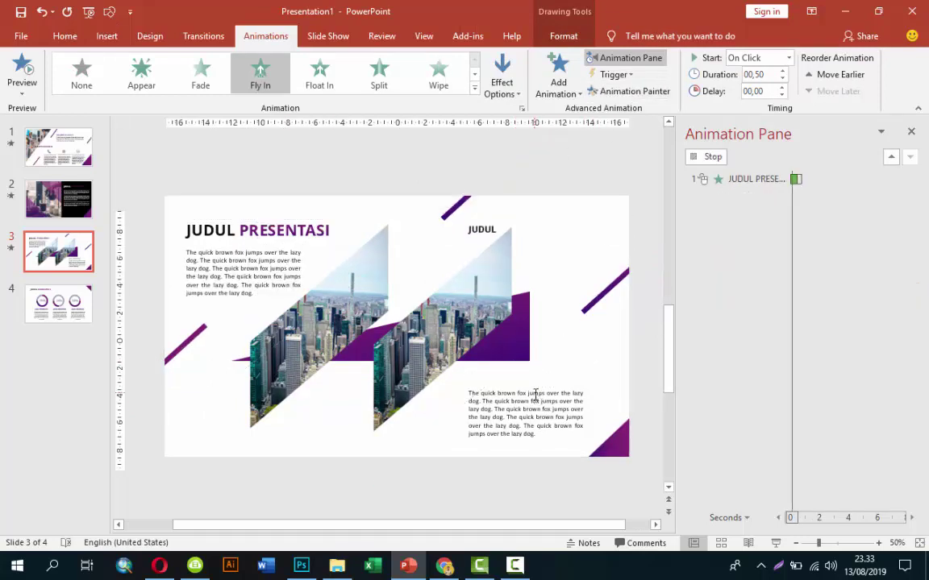
pyautogui.click(263, 290)
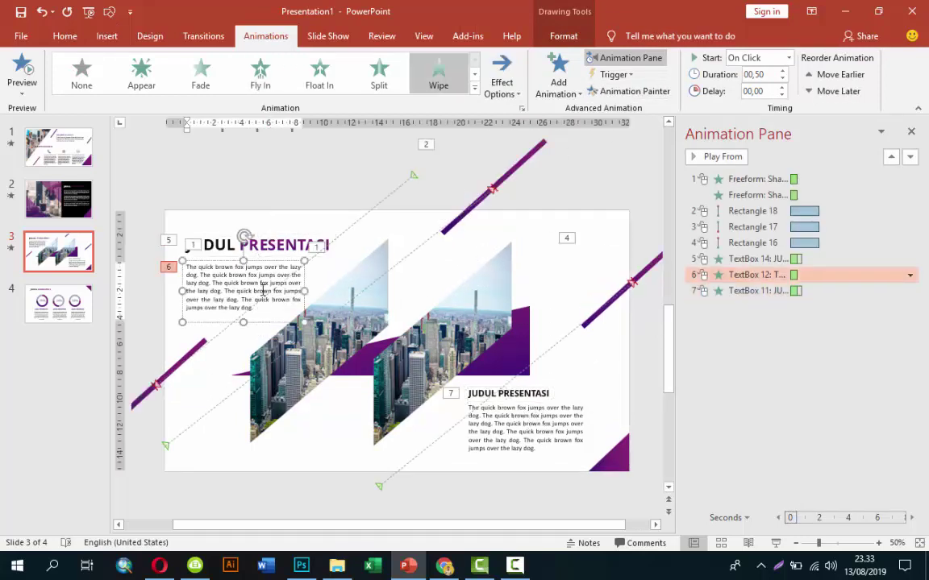
pyautogui.click(625, 91)
pyautogui.click(577, 435)
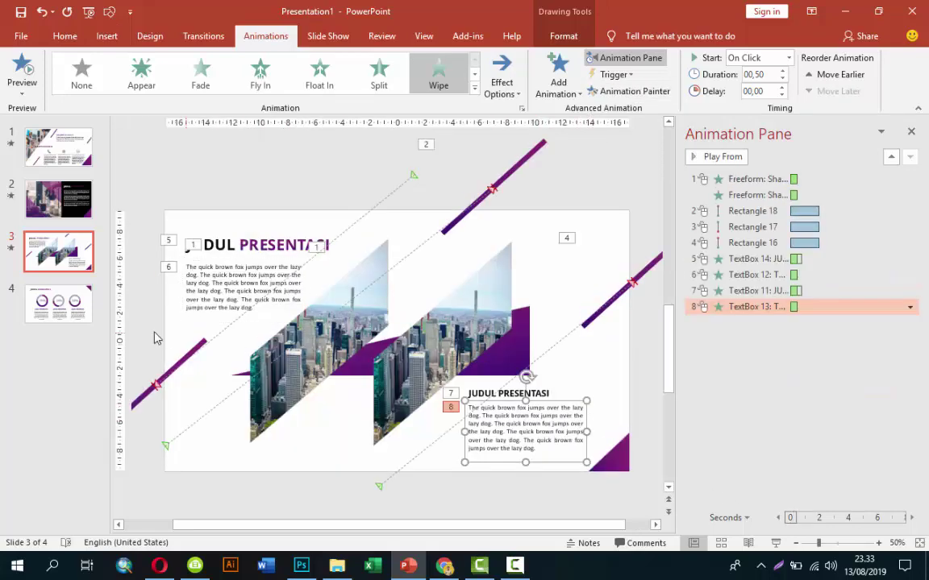
pyautogui.click(77, 297)
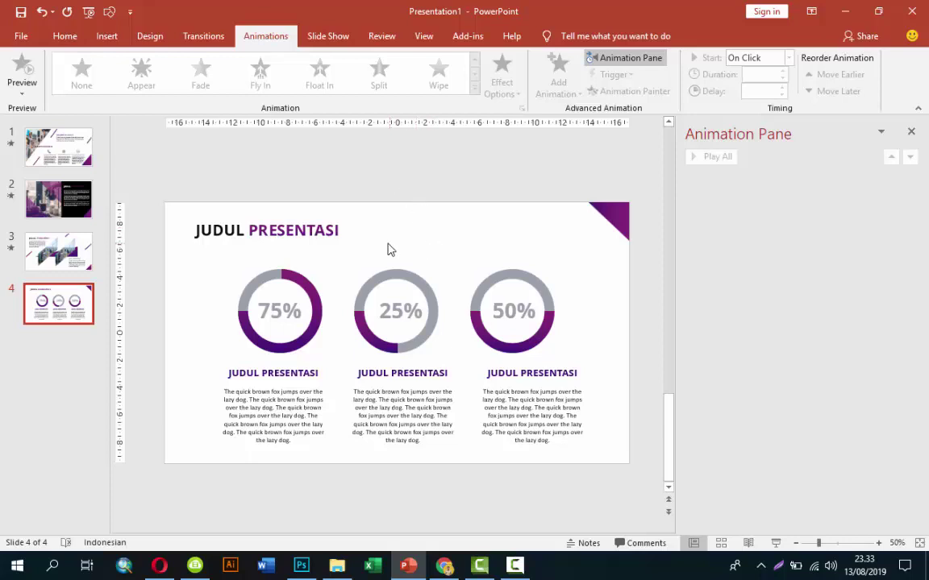
# After trying Plus and Bounce, give the slide 4 title a Drop entrance and preview it
pyautogui.click(242, 229)
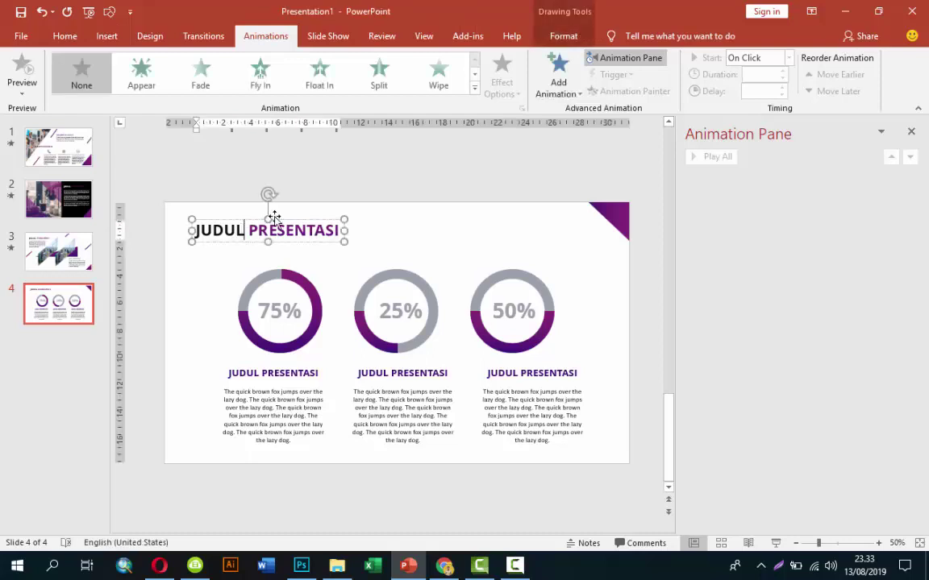
pyautogui.click(274, 216)
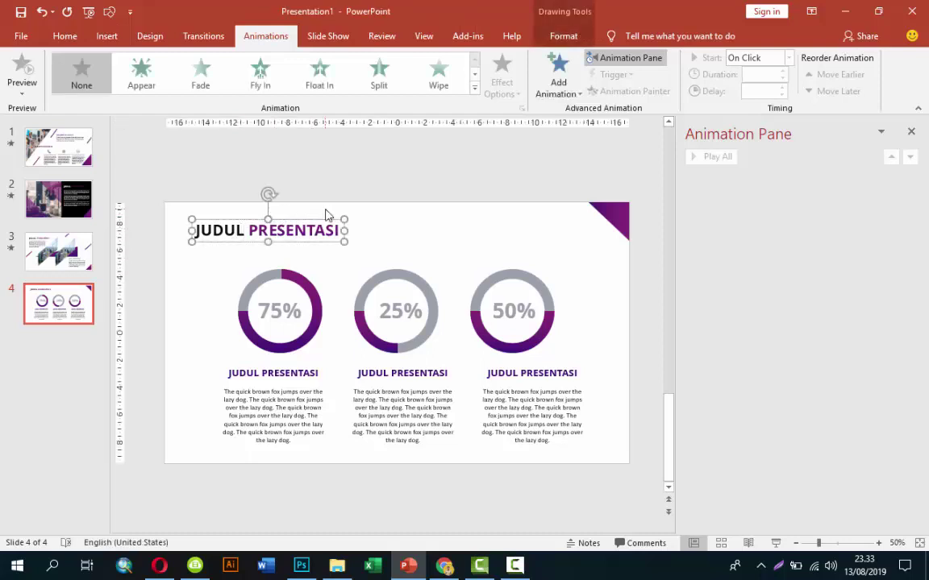
pyautogui.click(558, 76)
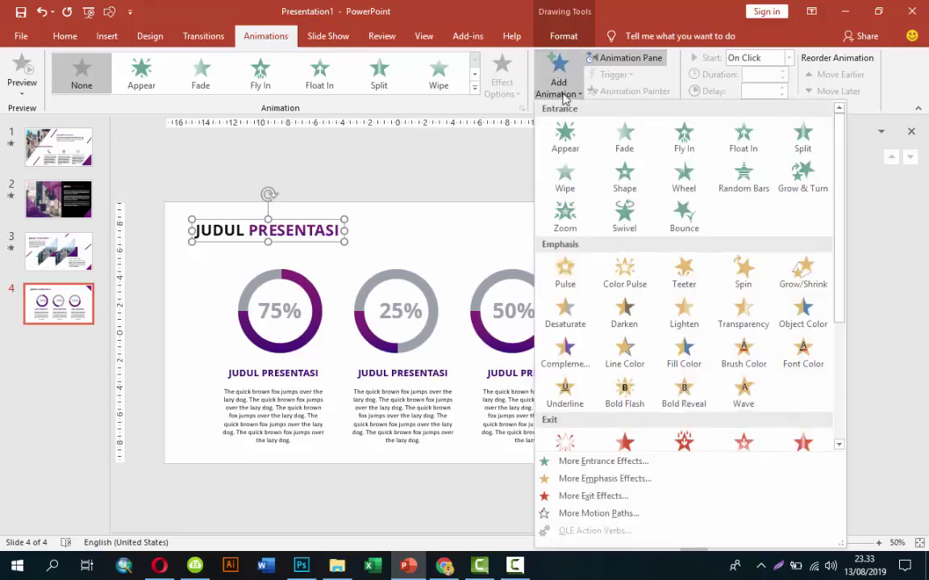
pyautogui.click(593, 466)
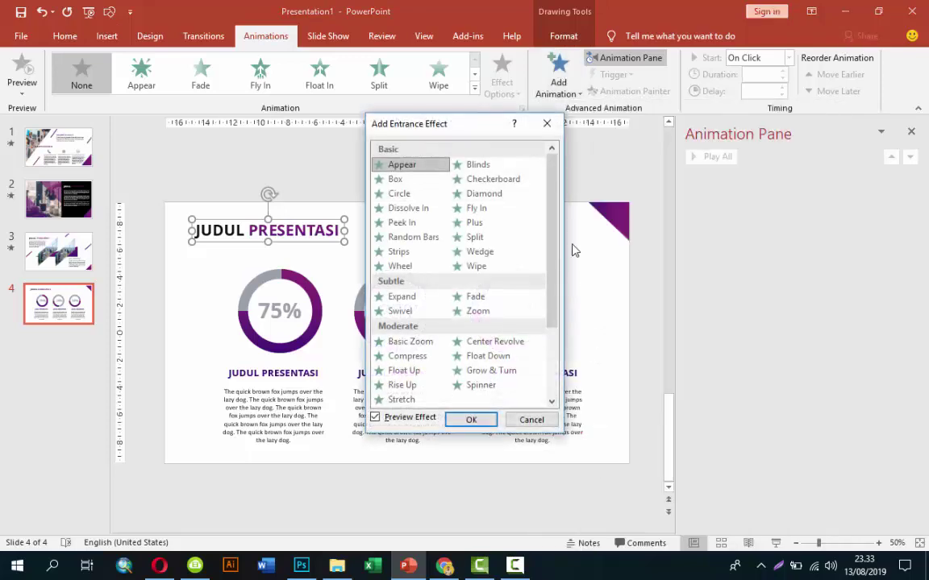
pyautogui.click(493, 223)
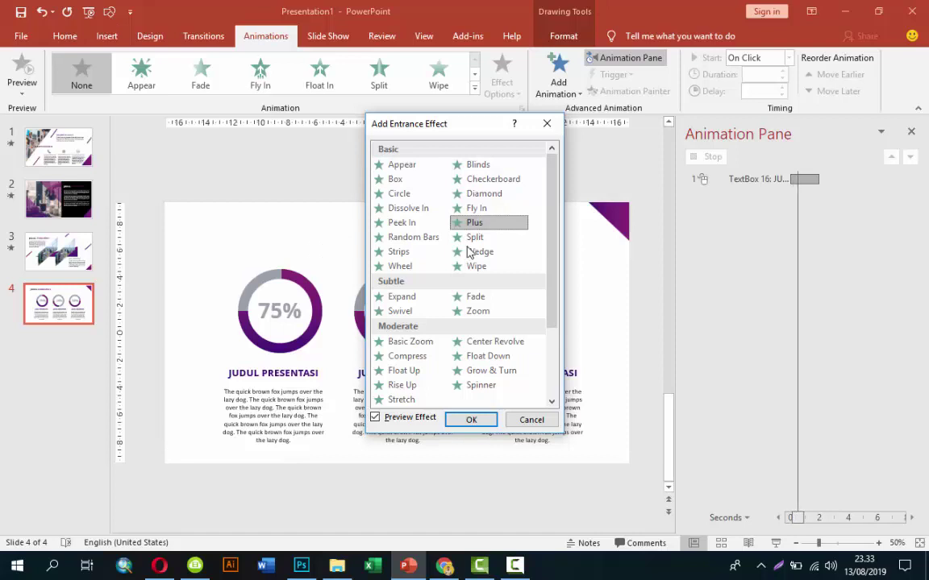
pyautogui.scroll(-3, 476, 339)
pyautogui.click(402, 342)
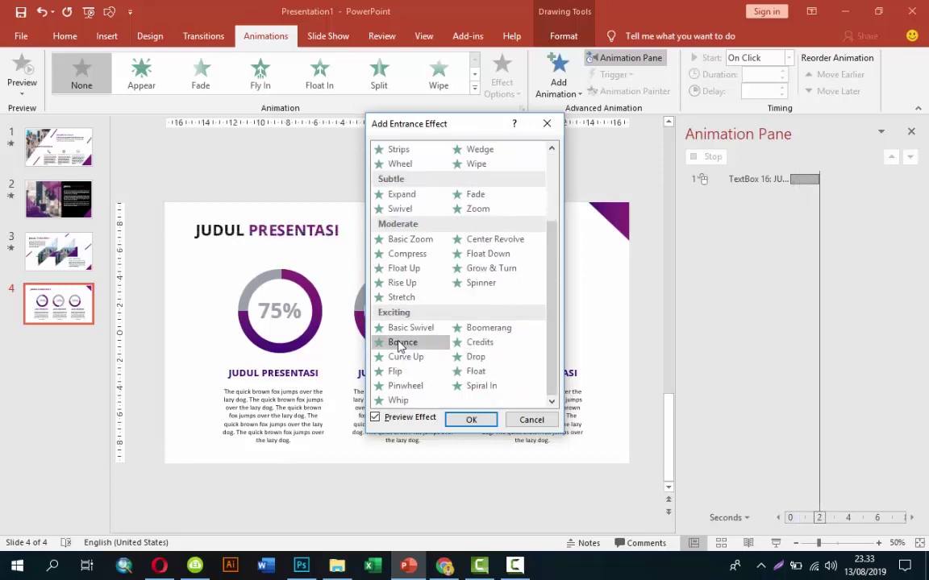
pyautogui.click(472, 359)
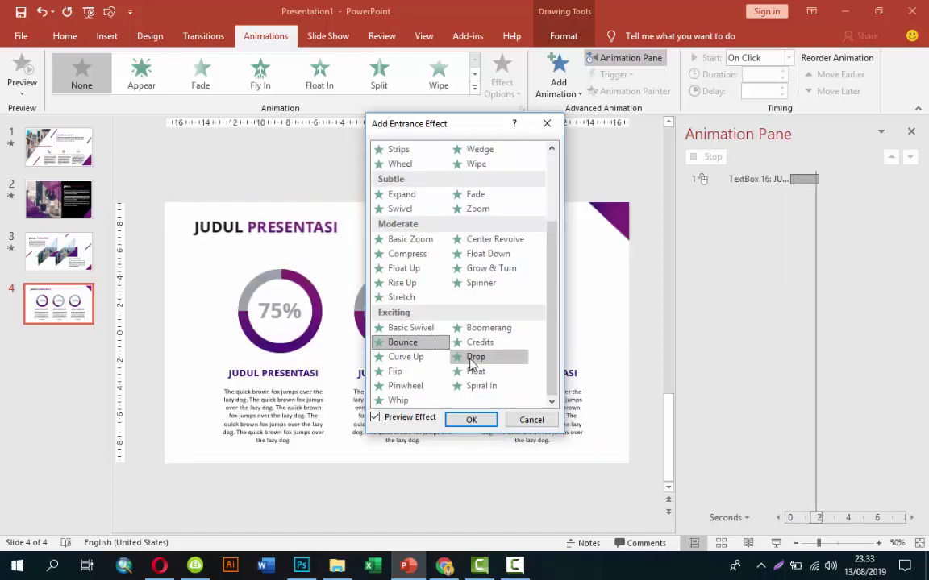
pyautogui.click(471, 420)
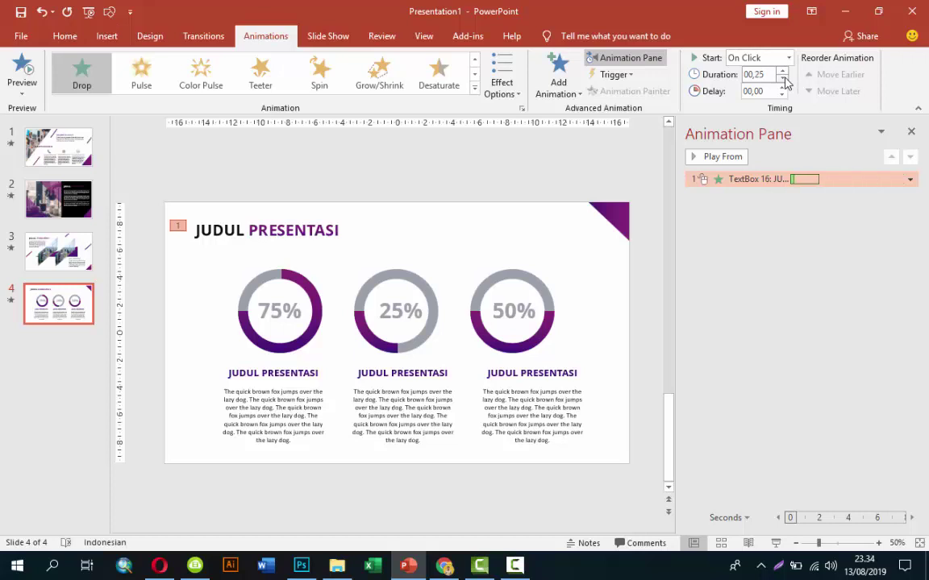
pyautogui.click(707, 157)
pyautogui.click(257, 288)
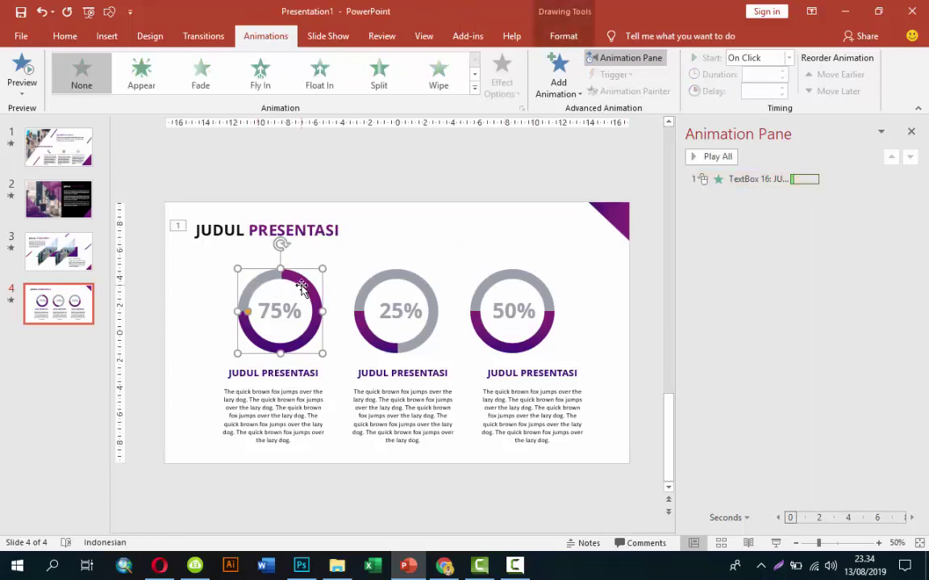
# Give the 75% ring shape a Wipe entrance From Top
pyautogui.click(329, 235)
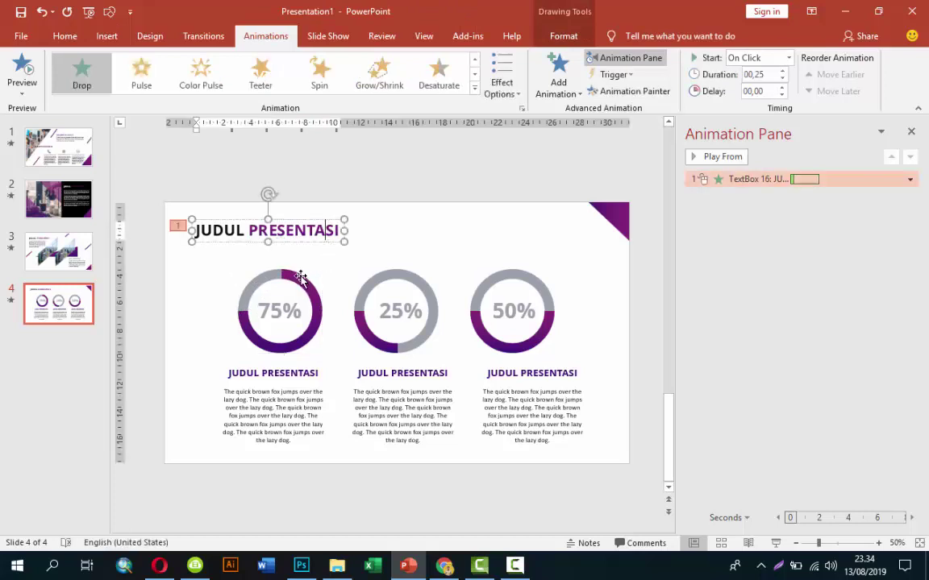
pyautogui.click(299, 277)
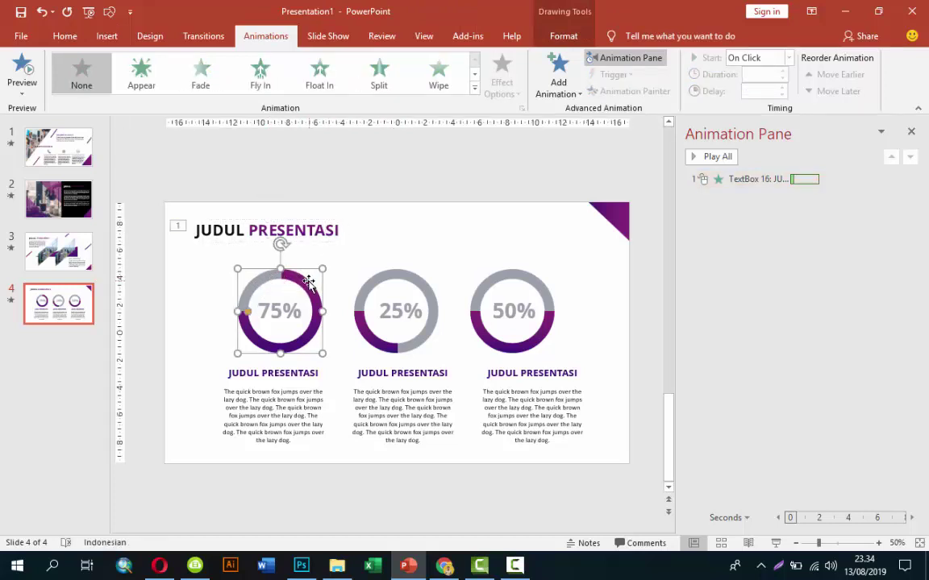
pyautogui.click(307, 281)
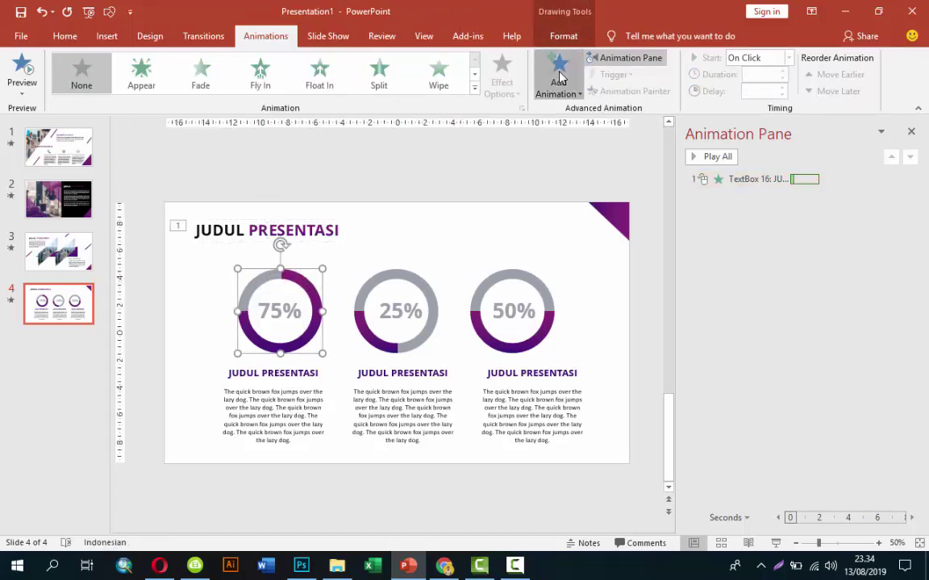
pyautogui.click(558, 77)
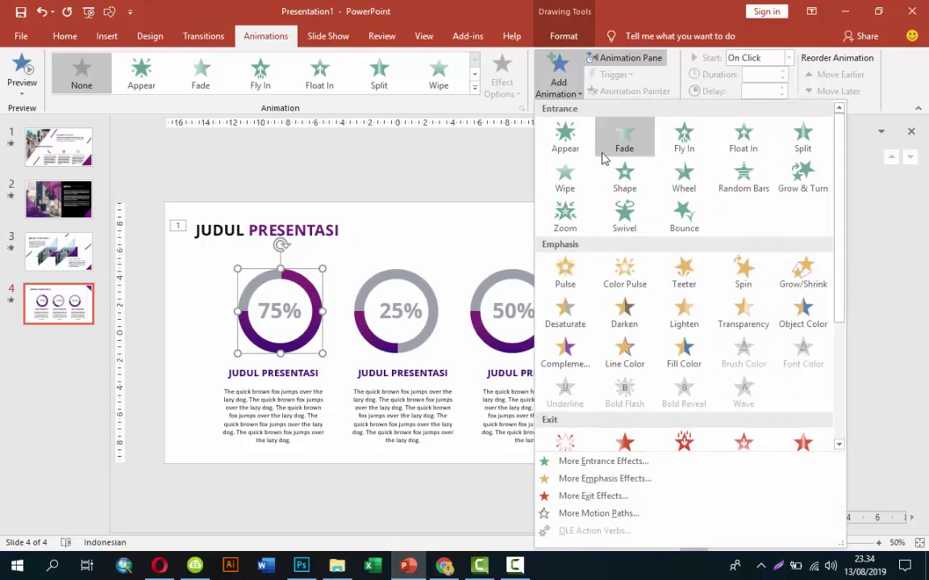
pyautogui.click(568, 182)
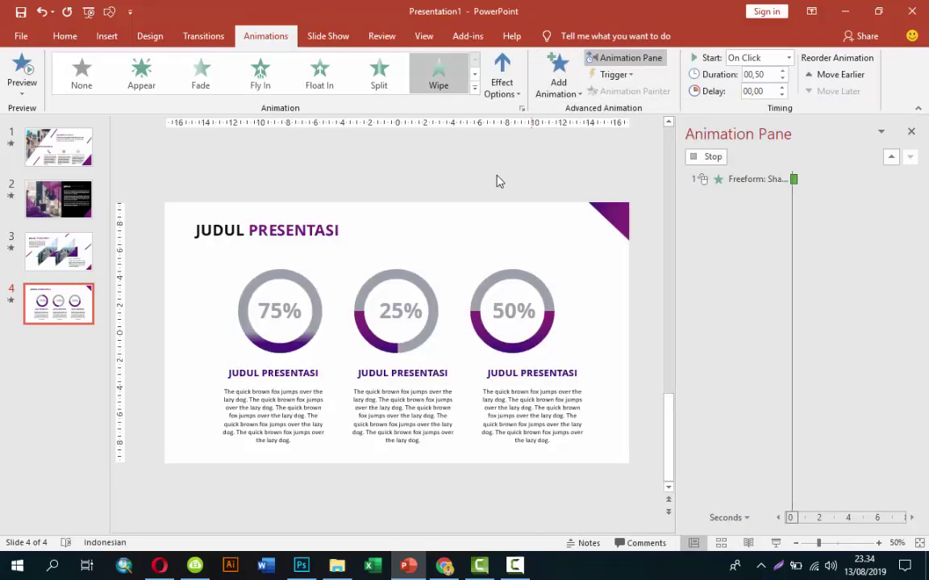
pyautogui.click(501, 76)
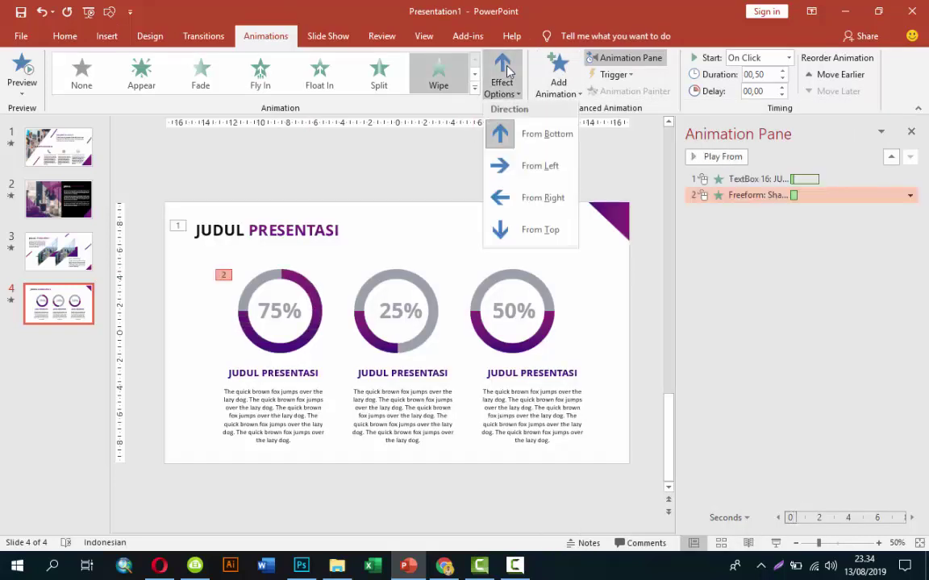
pyautogui.click(503, 230)
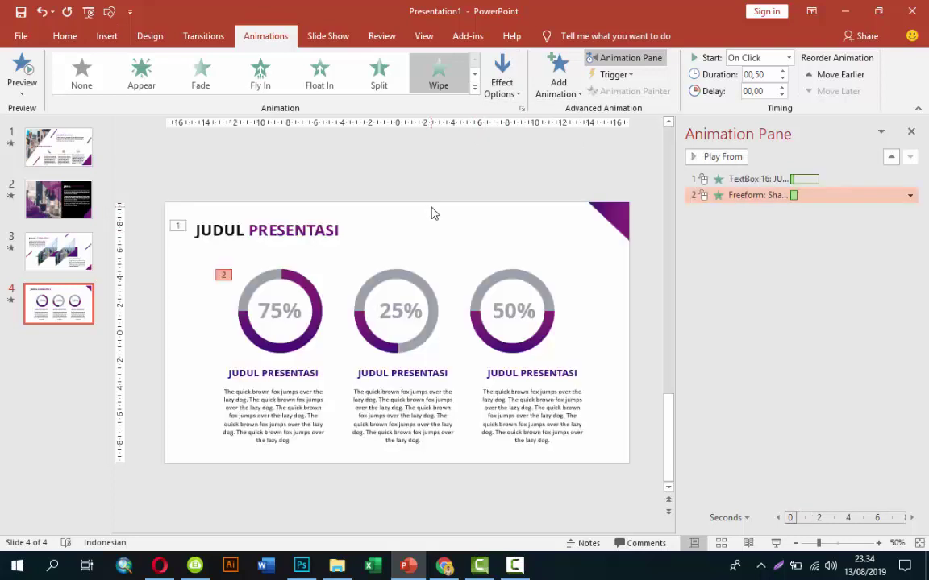
# Apply the Basic Zoom entrance to the 75% label inside the ring
pyautogui.click(280, 308)
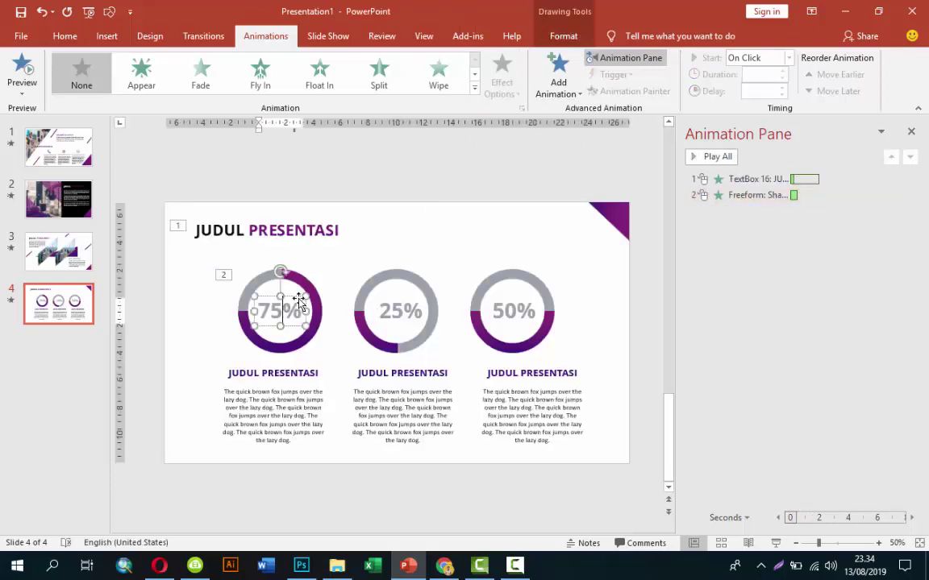
pyautogui.click(554, 87)
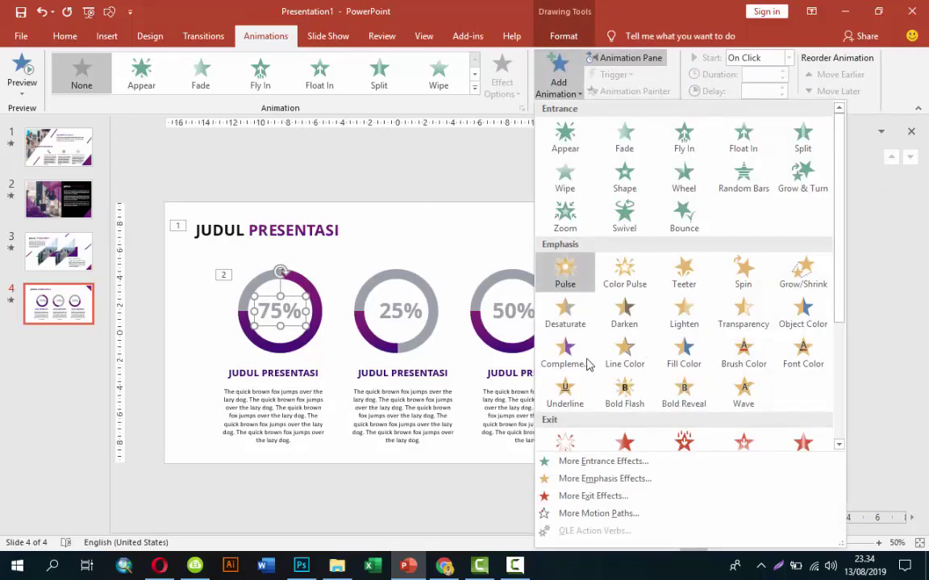
pyautogui.click(585, 460)
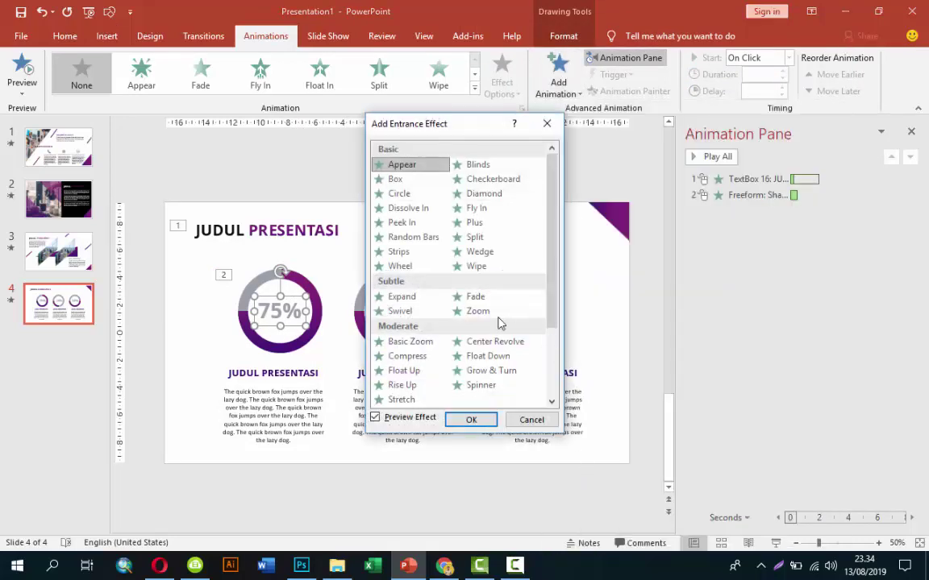
pyautogui.scroll(-2, 498, 323)
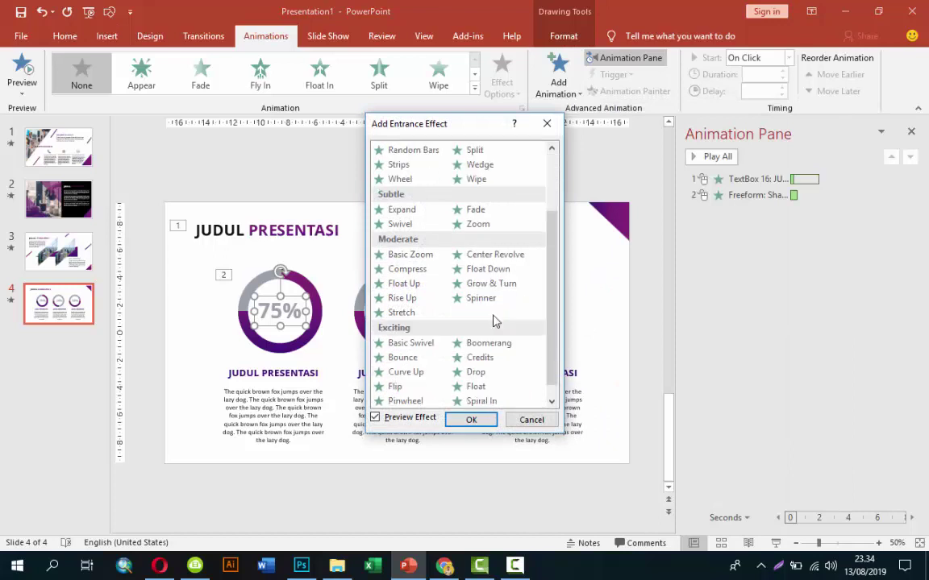
pyautogui.click(411, 254)
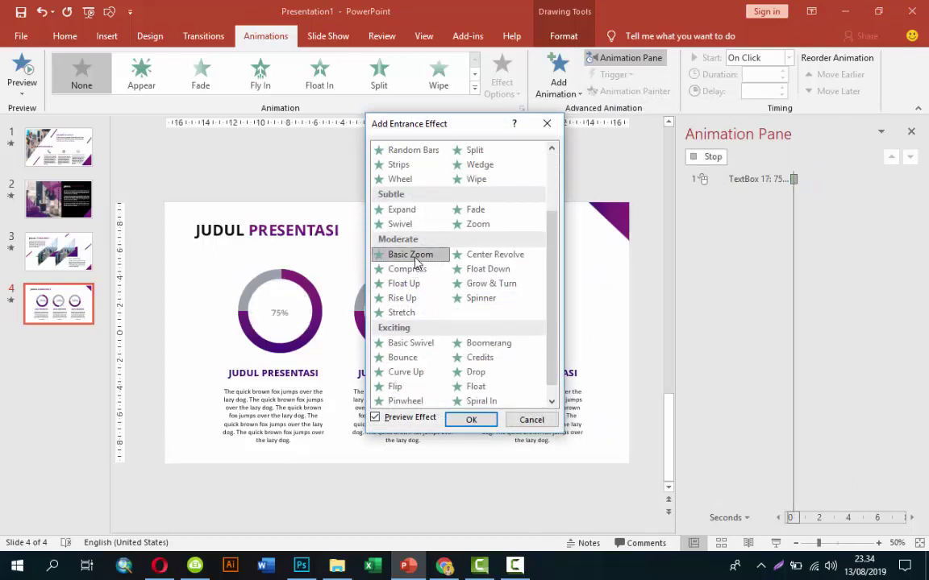
pyautogui.click(466, 421)
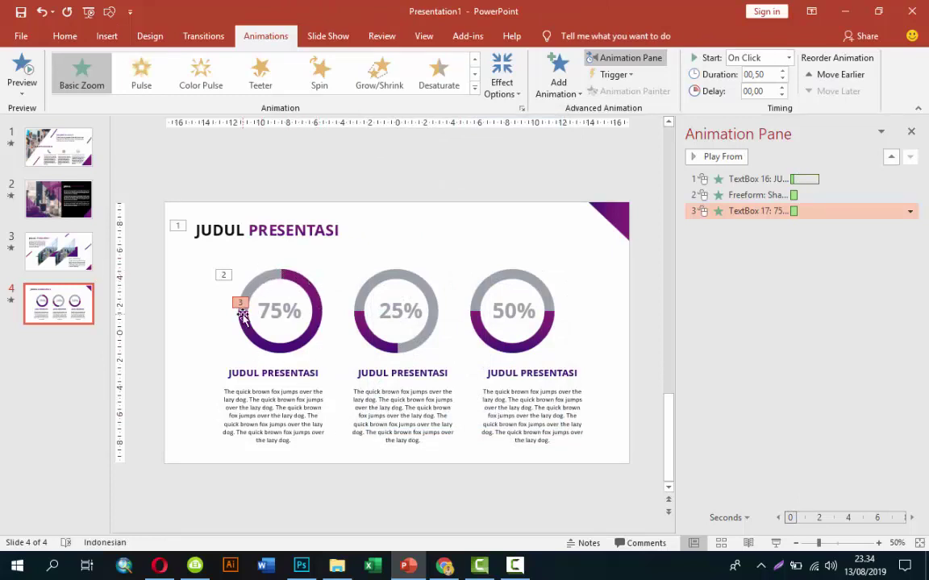
# Add a Fly In entrance to the JUDUL PRESENTASI heading under the first ring
pyautogui.click(307, 384)
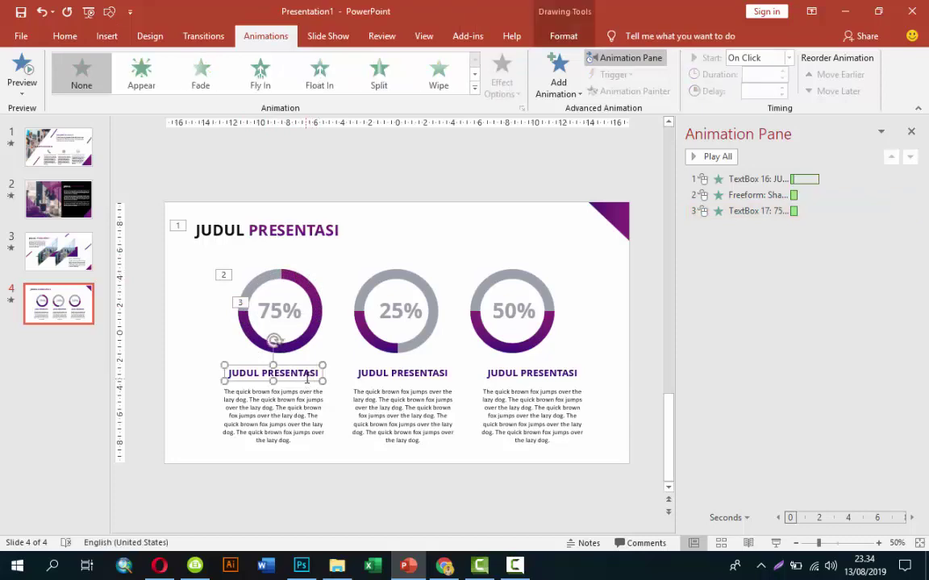
pyautogui.click(558, 87)
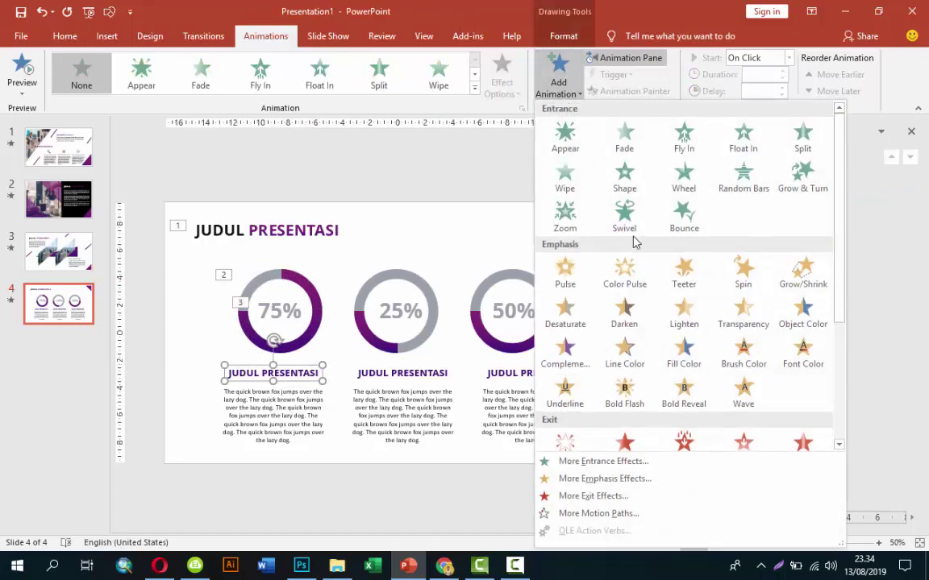
pyautogui.click(603, 461)
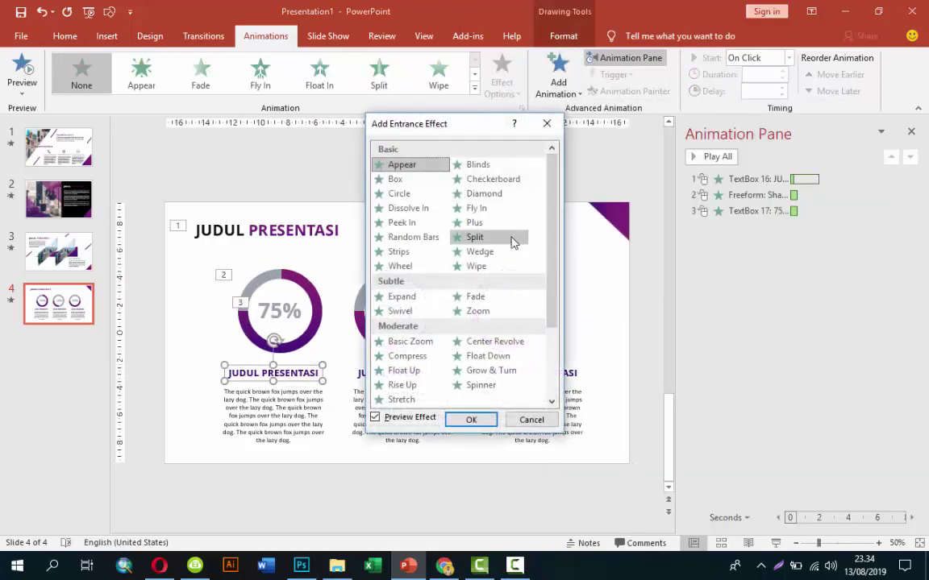
pyautogui.click(505, 211)
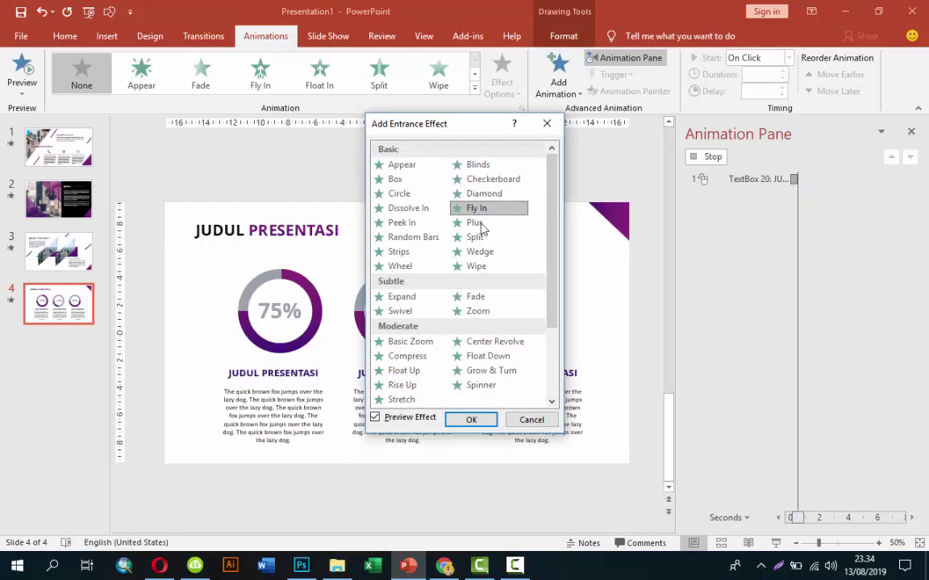
pyautogui.click(471, 420)
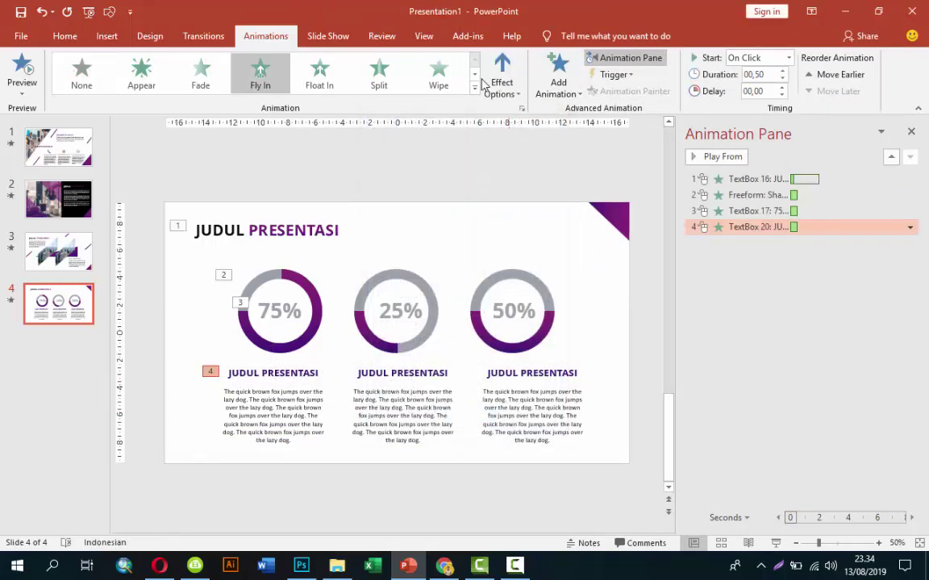
# Make the heading's fly-in animate By word with 6% delay, starting After Previous
pyautogui.rightClick(733, 228)
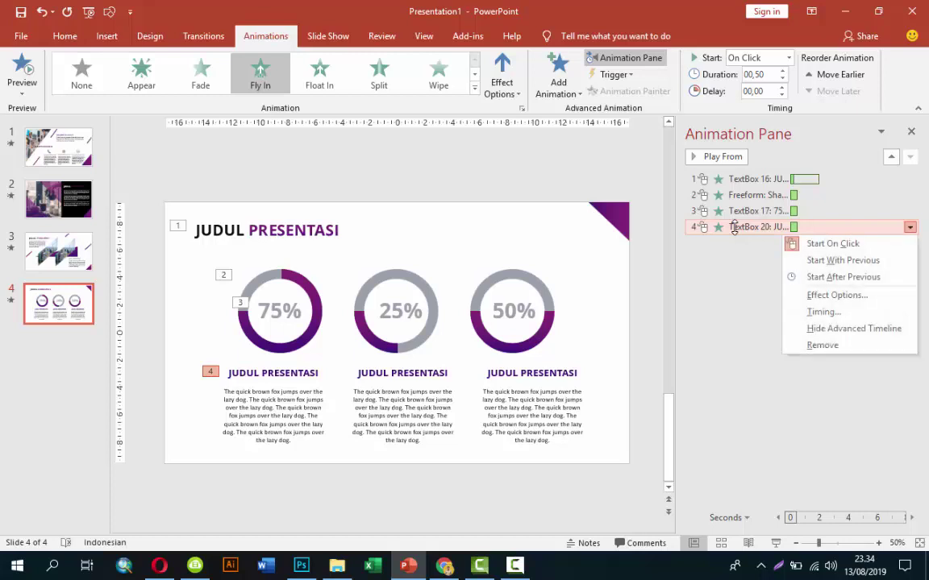
pyautogui.click(806, 295)
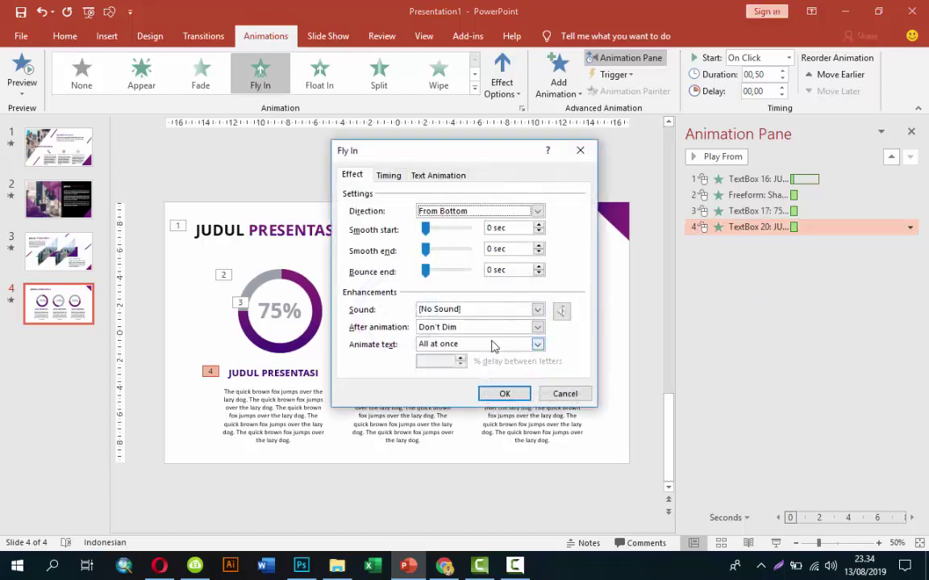
pyautogui.click(493, 345)
pyautogui.click(471, 368)
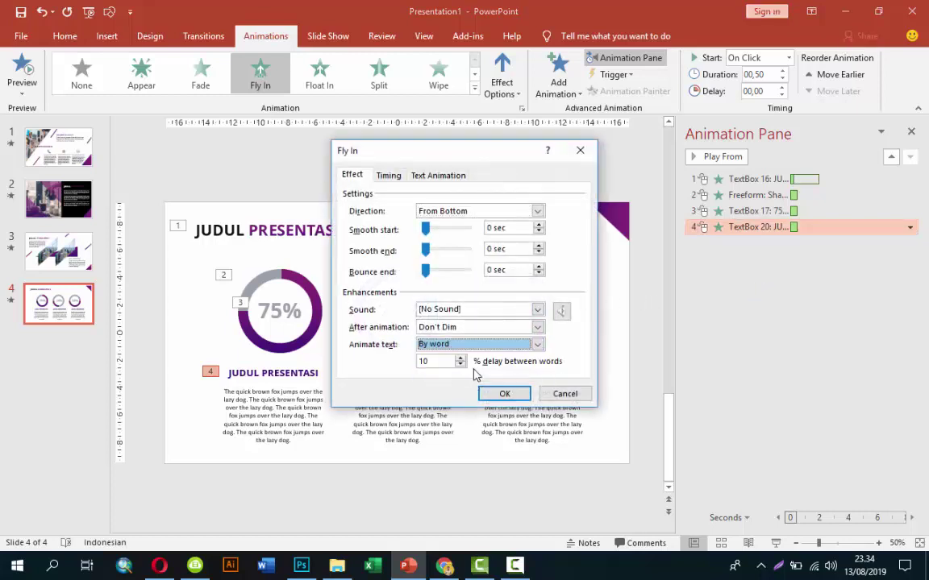
pyautogui.press('Tab')
pyautogui.write('6')
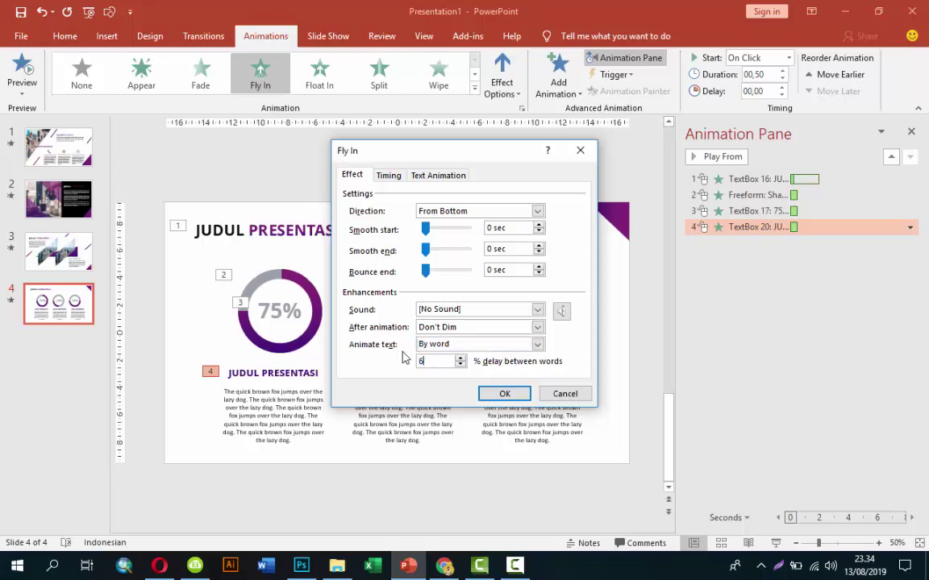
pyautogui.click(500, 393)
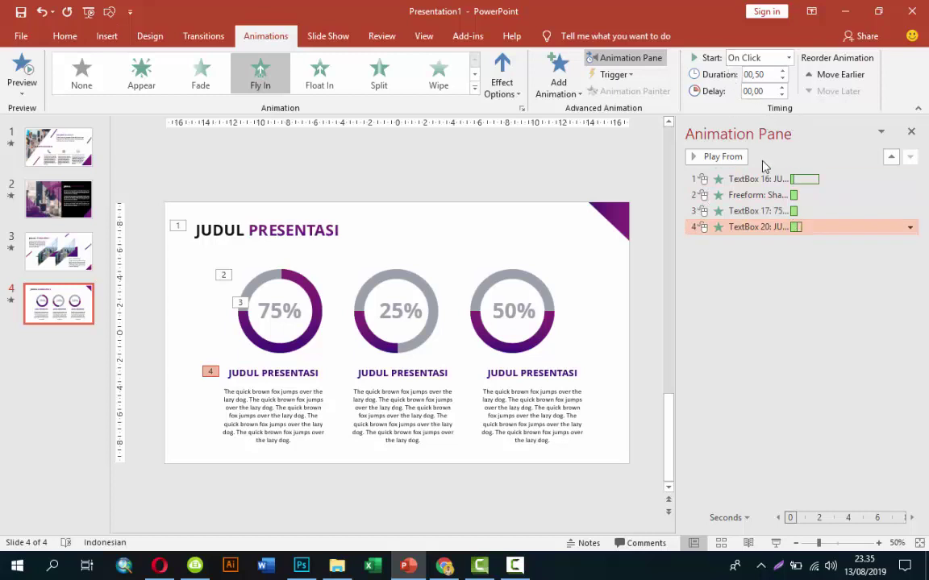
pyautogui.click(786, 58)
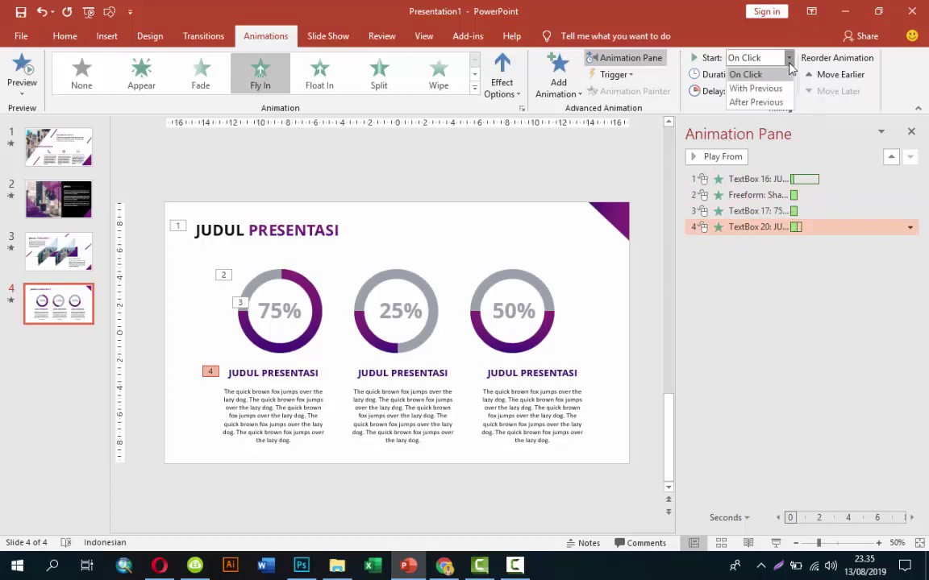
pyautogui.click(761, 102)
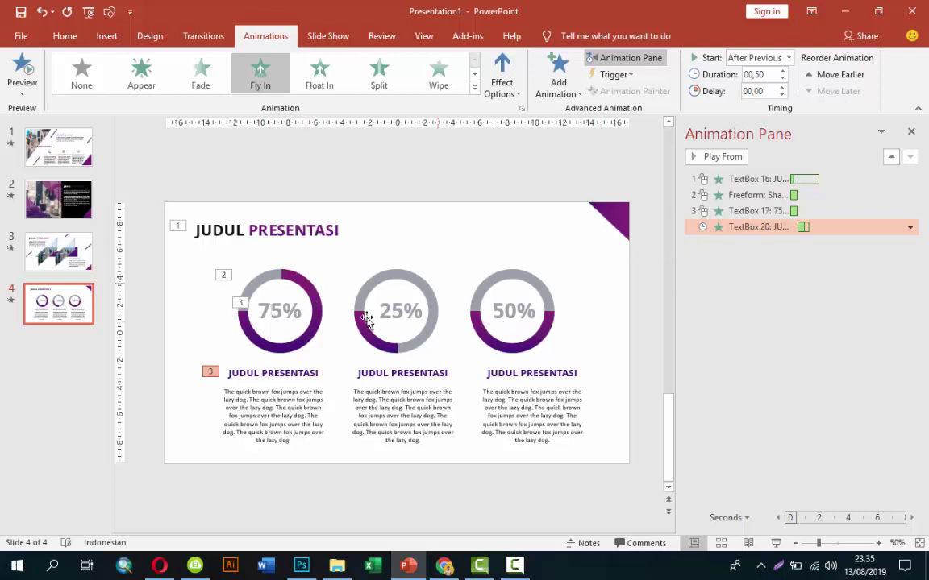
pyautogui.click(274, 394)
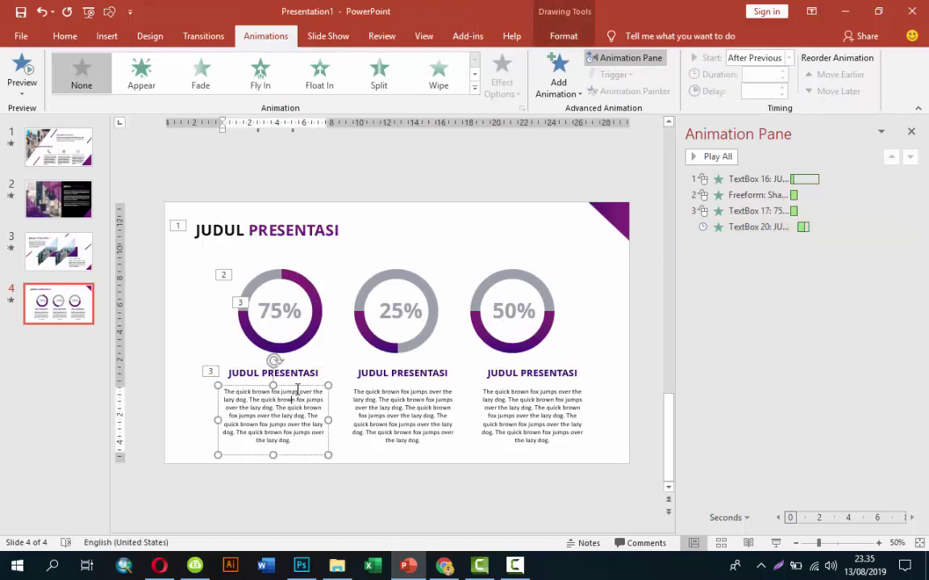
# After previewing several entrance effects, apply Peek In to the first-ring body text
pyautogui.click(557, 76)
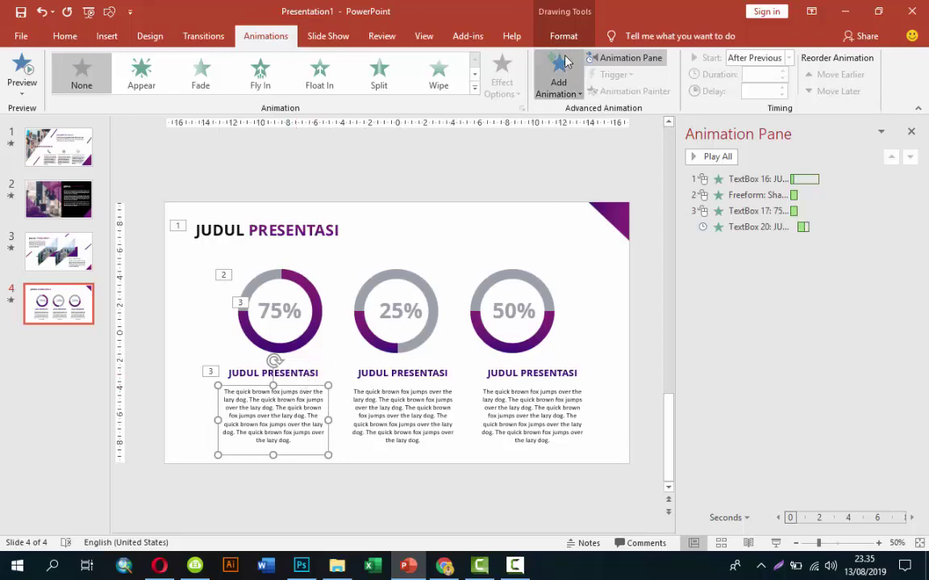
pyautogui.click(597, 461)
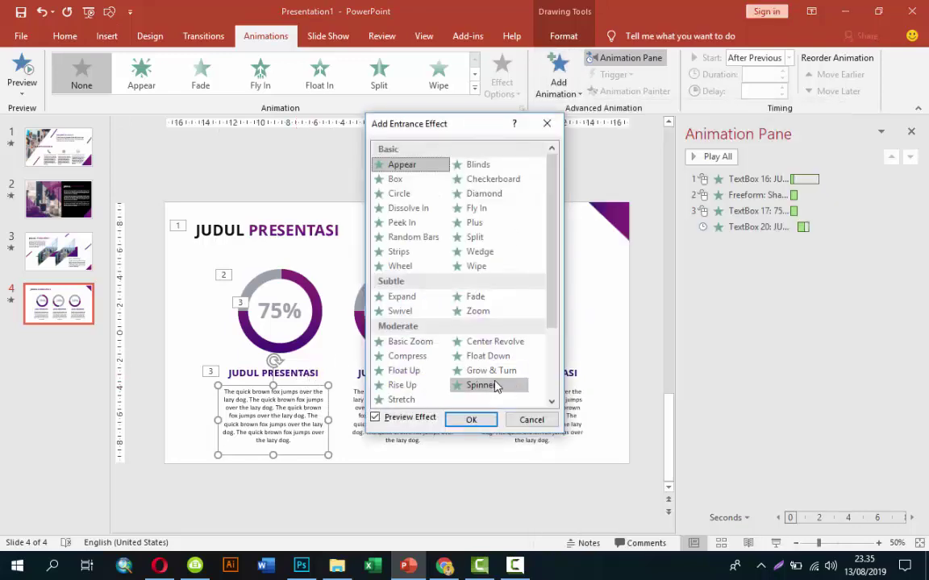
pyautogui.click(506, 387)
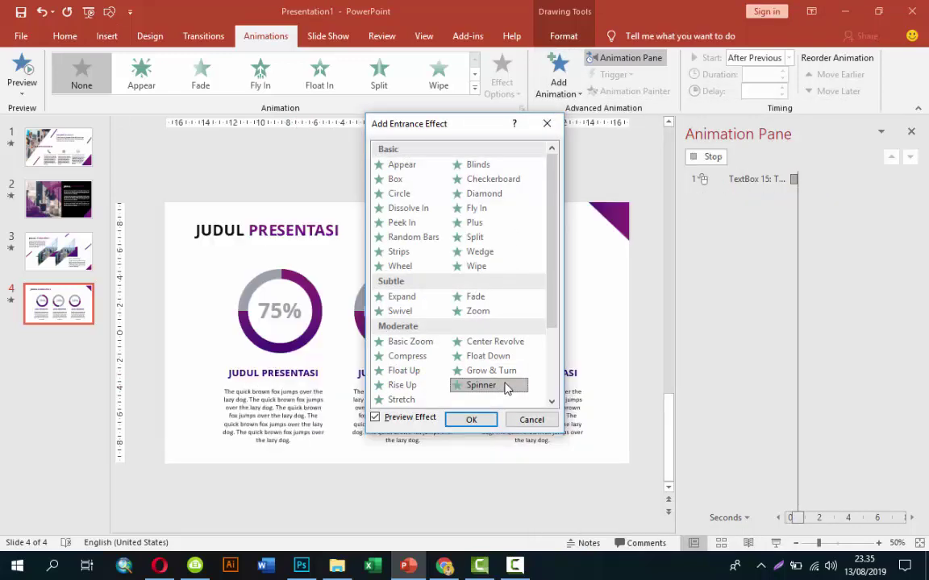
pyautogui.click(427, 387)
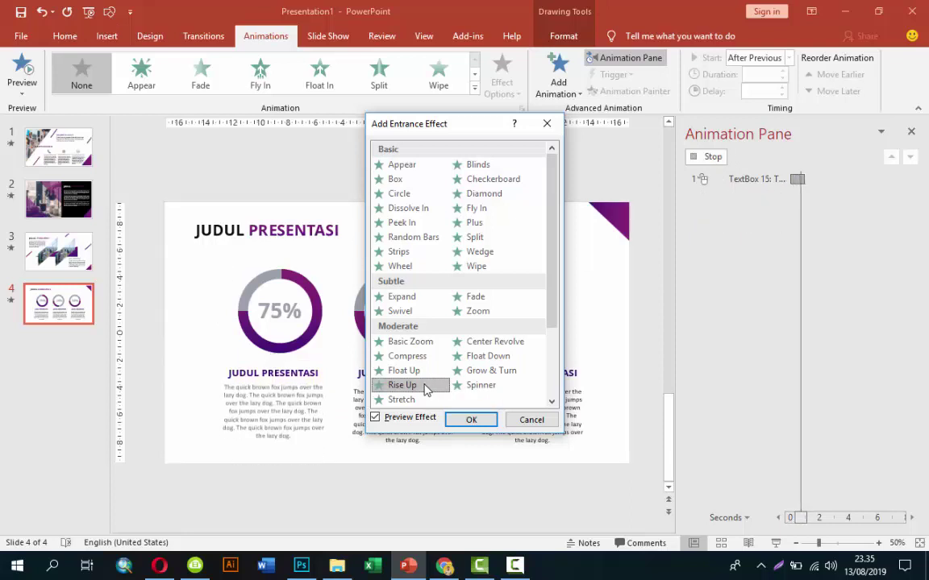
pyautogui.click(414, 400)
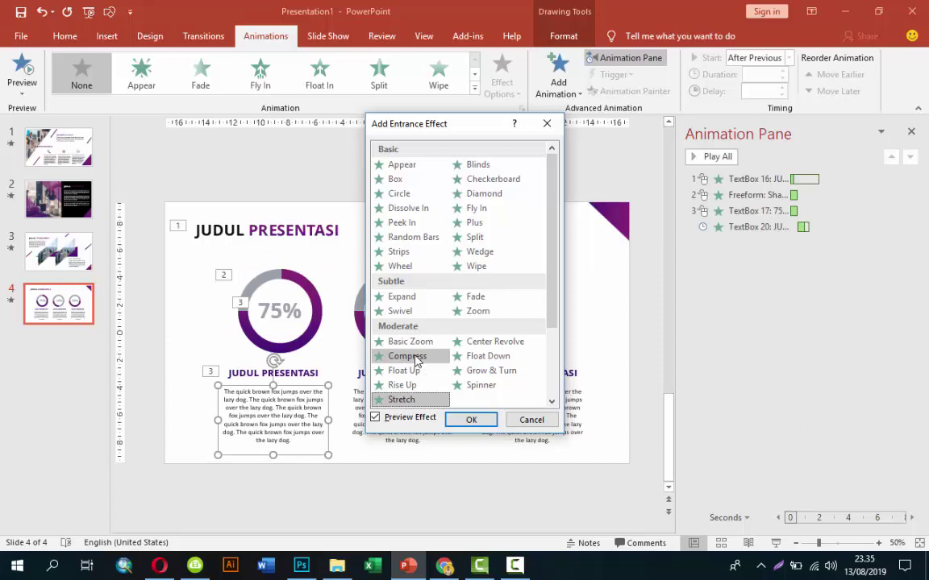
pyautogui.click(415, 357)
pyautogui.click(498, 342)
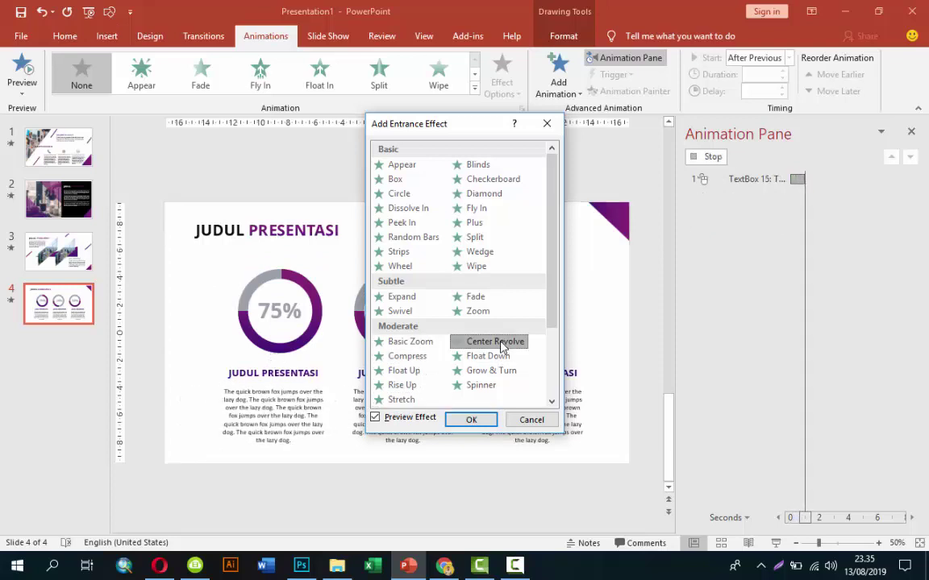
pyautogui.click(476, 266)
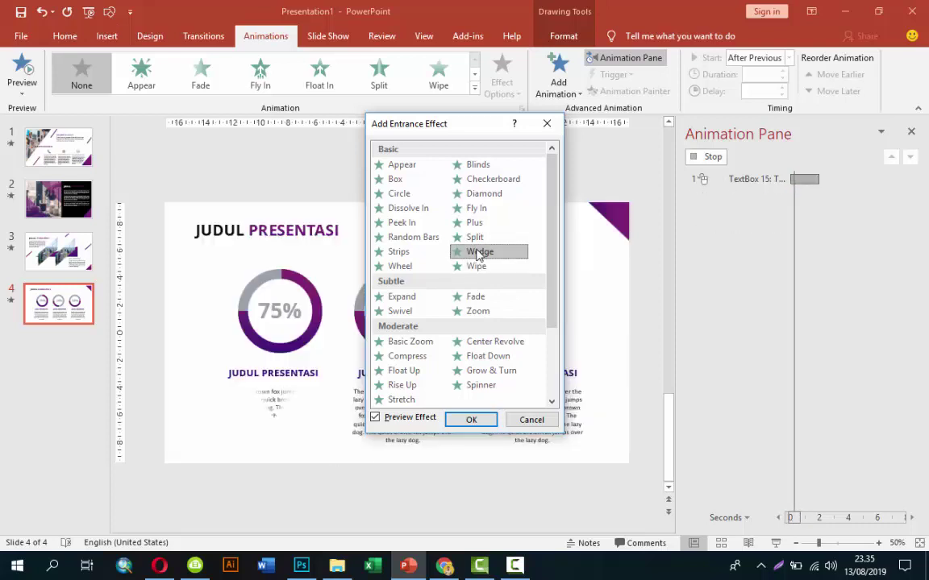
pyautogui.click(476, 240)
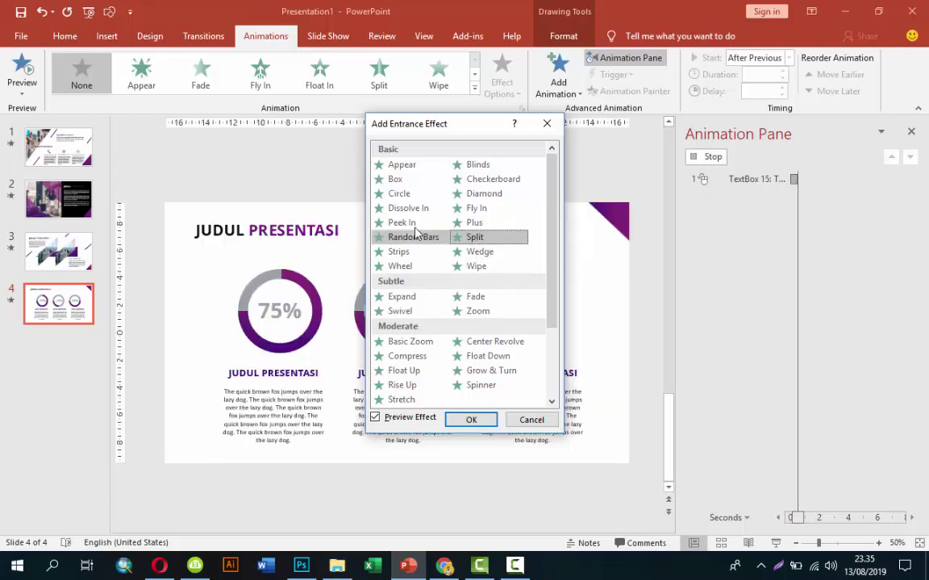
pyautogui.click(406, 225)
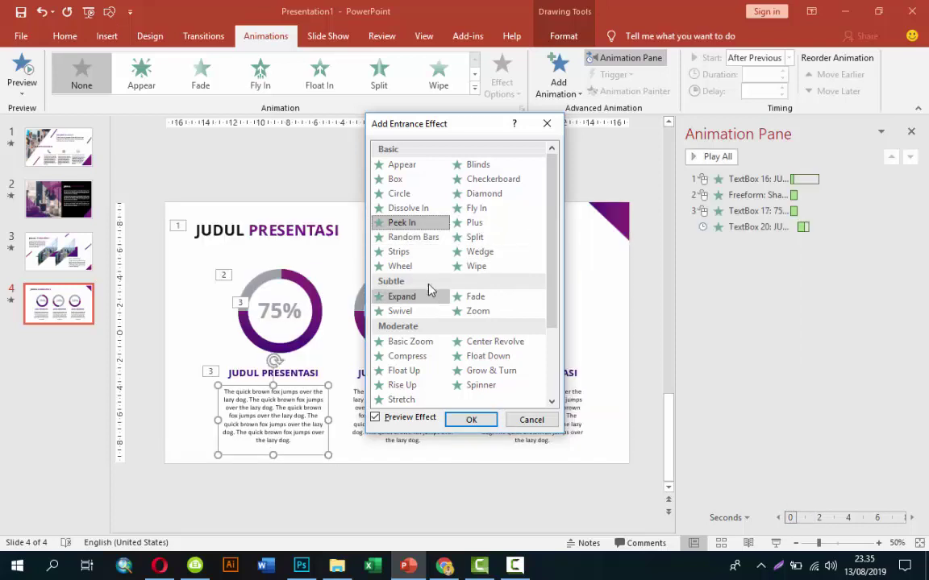
pyautogui.click(411, 209)
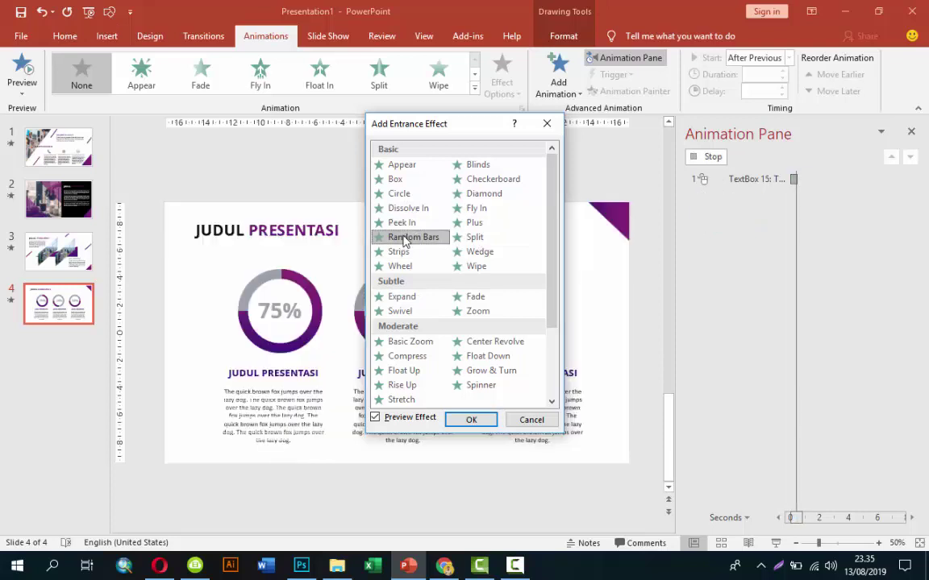
pyautogui.click(405, 223)
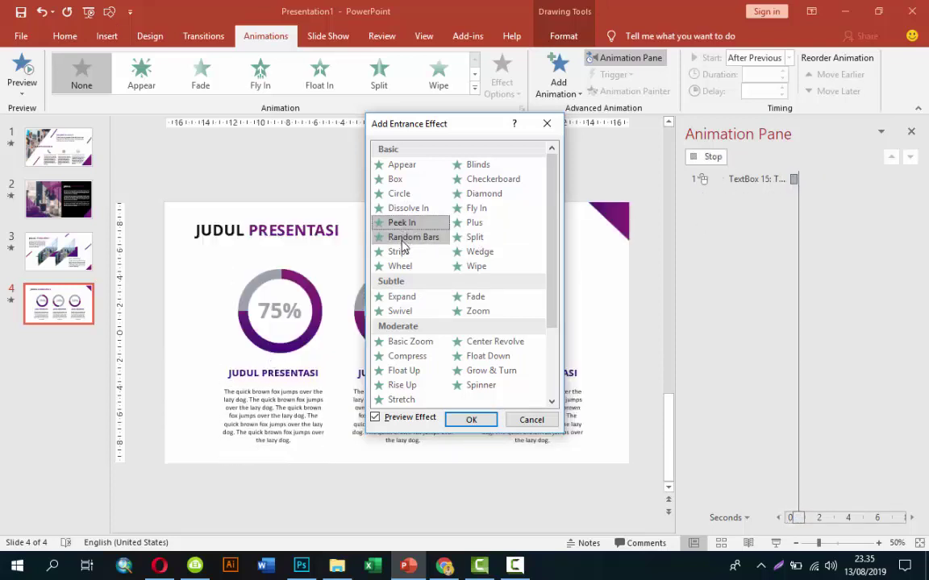
pyautogui.click(483, 416)
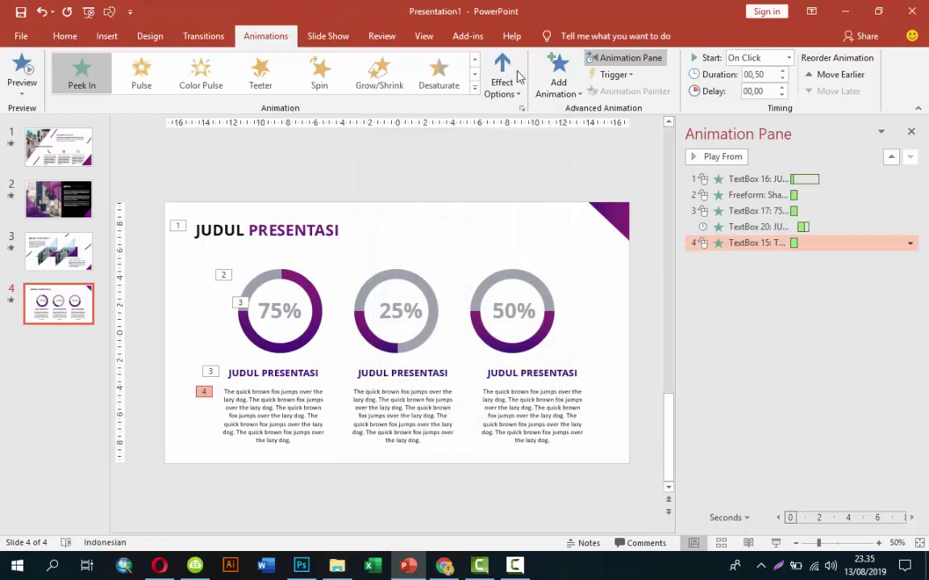
# Set the body text's Peek In direction to From Top, starting With Previous
pyautogui.click(513, 71)
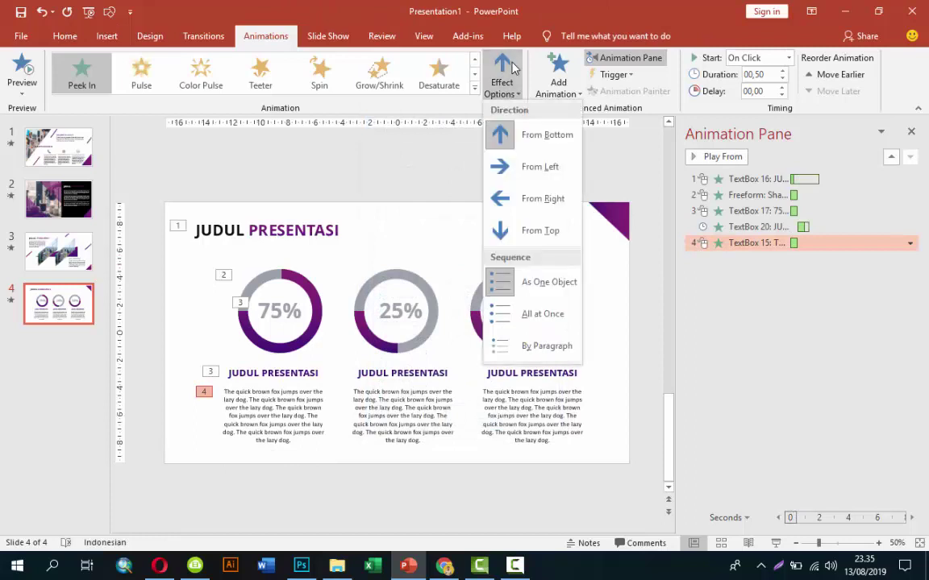
pyautogui.click(532, 229)
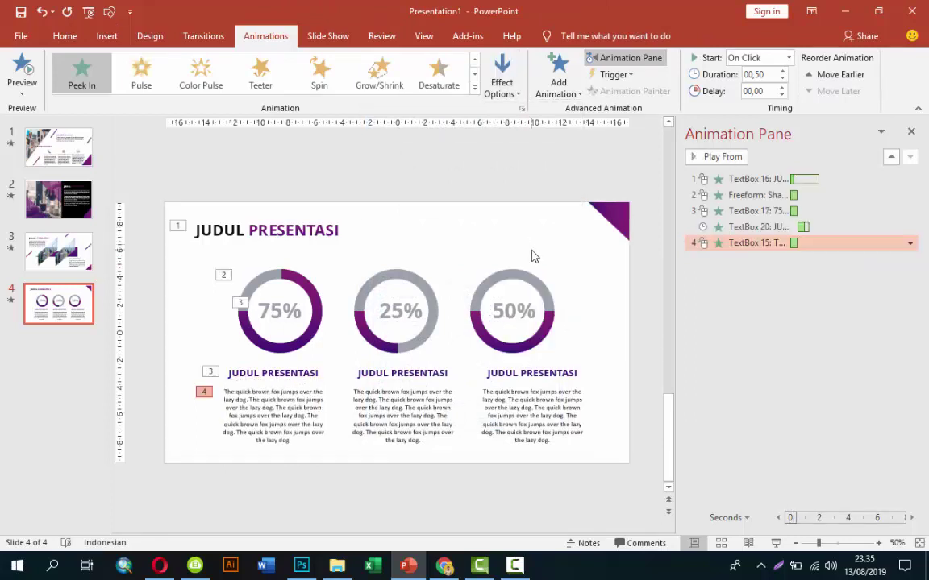
pyautogui.click(789, 58)
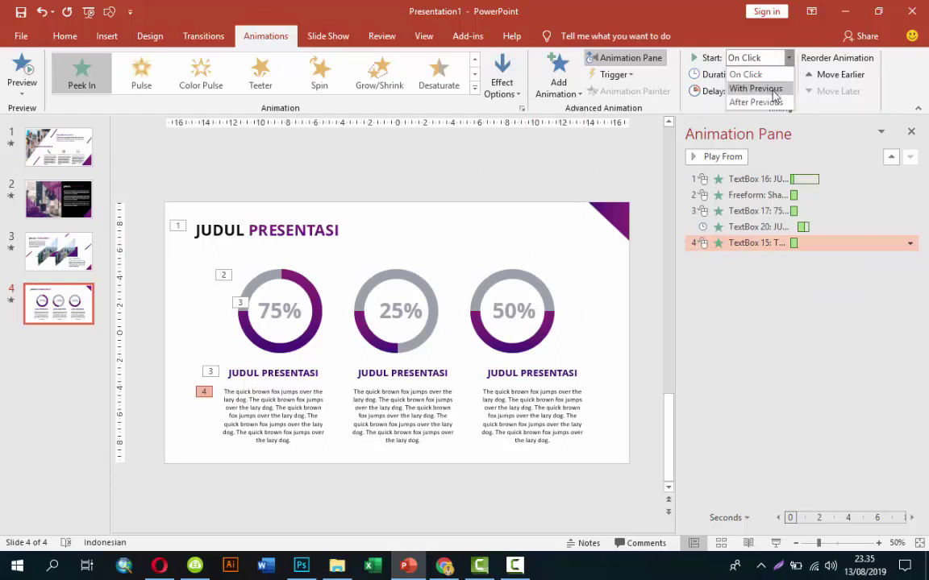
pyautogui.click(772, 90)
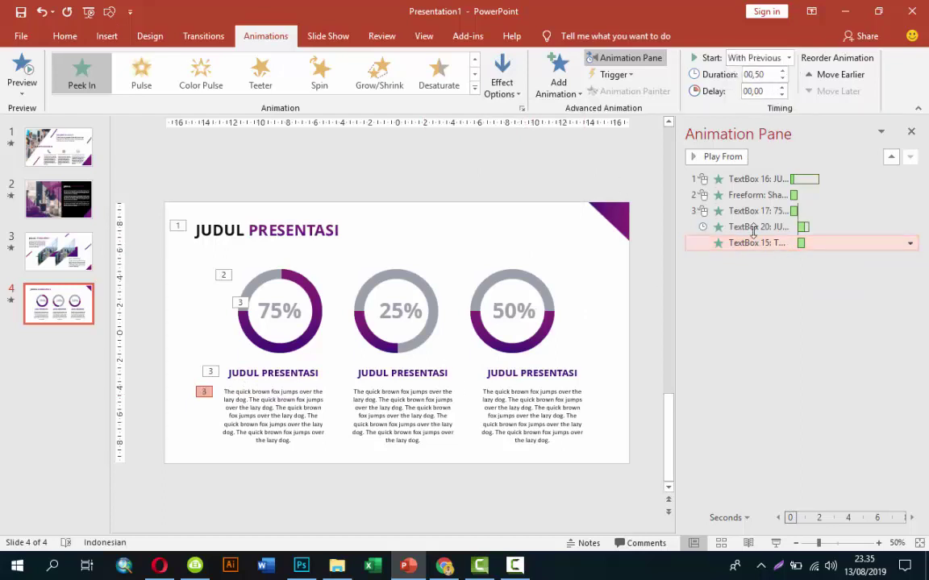
pyautogui.click(310, 293)
# Copy the 75% column's ring, label, heading and body-text animations onto the middle 25% column
pyautogui.click(619, 91)
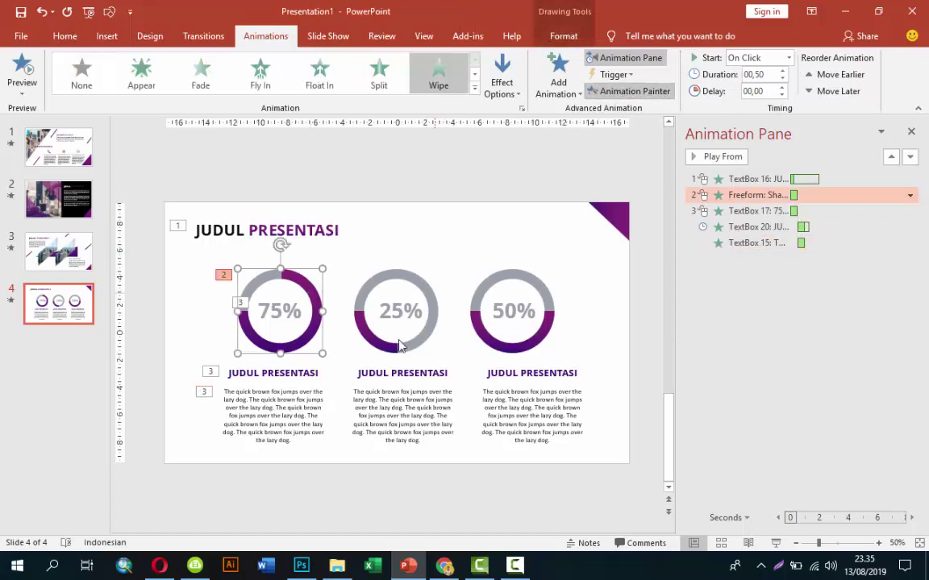
pyautogui.click(369, 339)
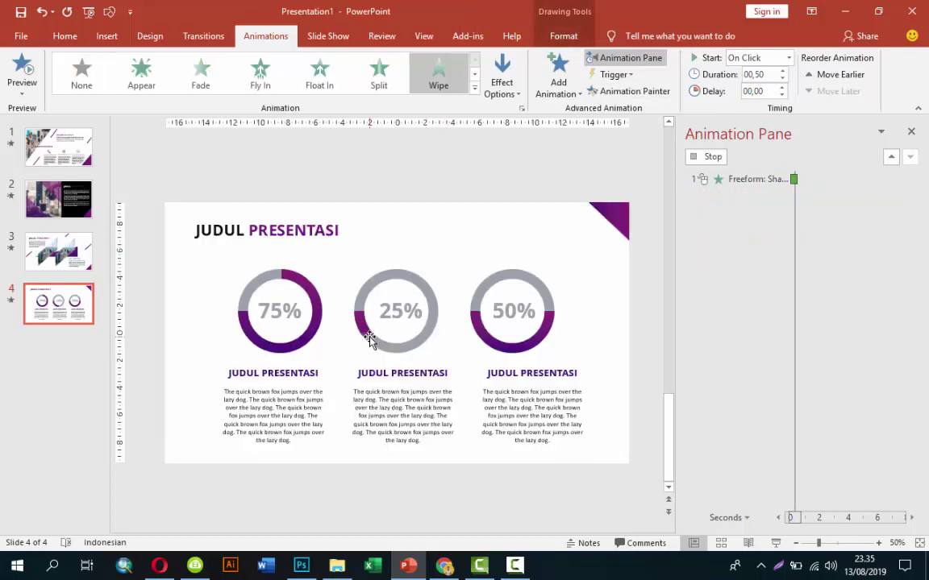
pyautogui.click(277, 306)
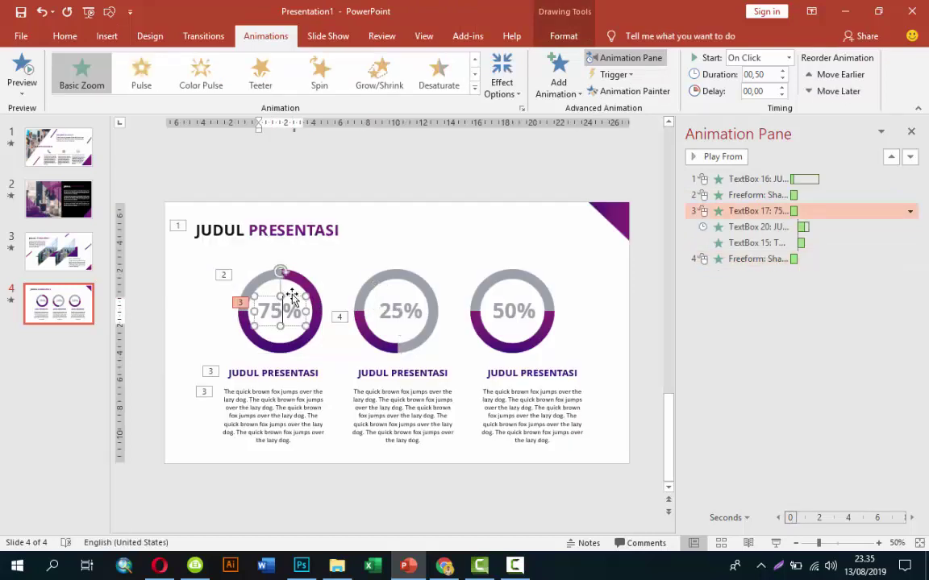
pyautogui.click(621, 91)
pyautogui.click(398, 320)
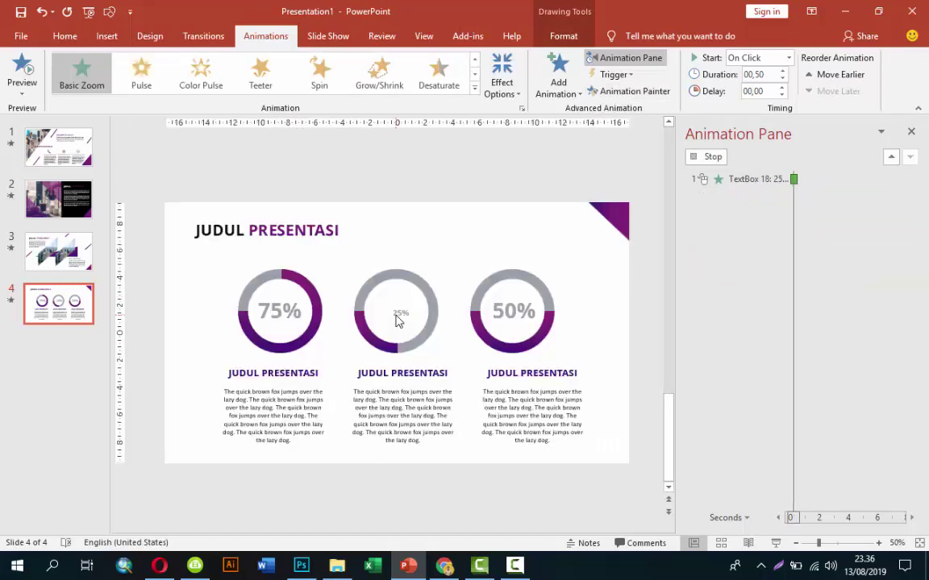
pyautogui.click(300, 376)
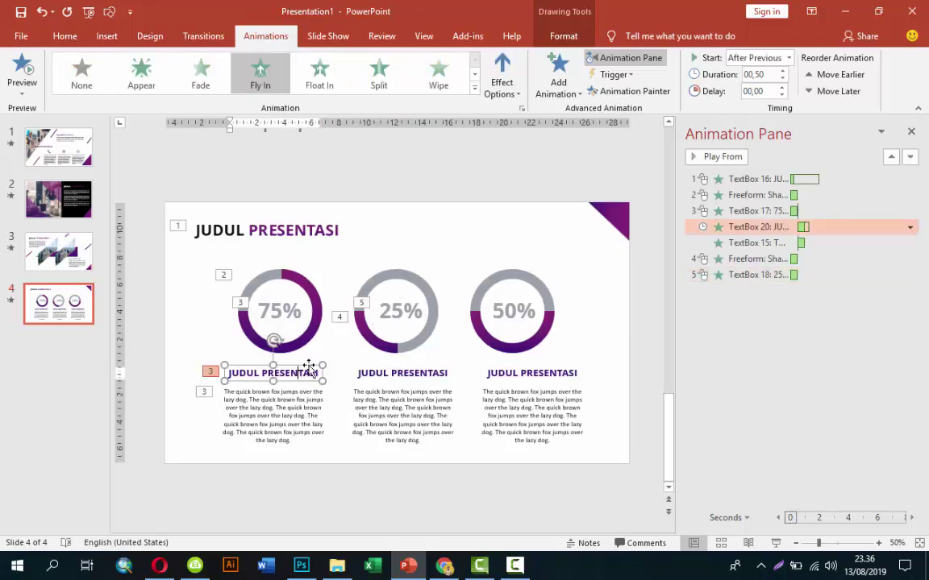
pyautogui.click(621, 91)
pyautogui.click(419, 373)
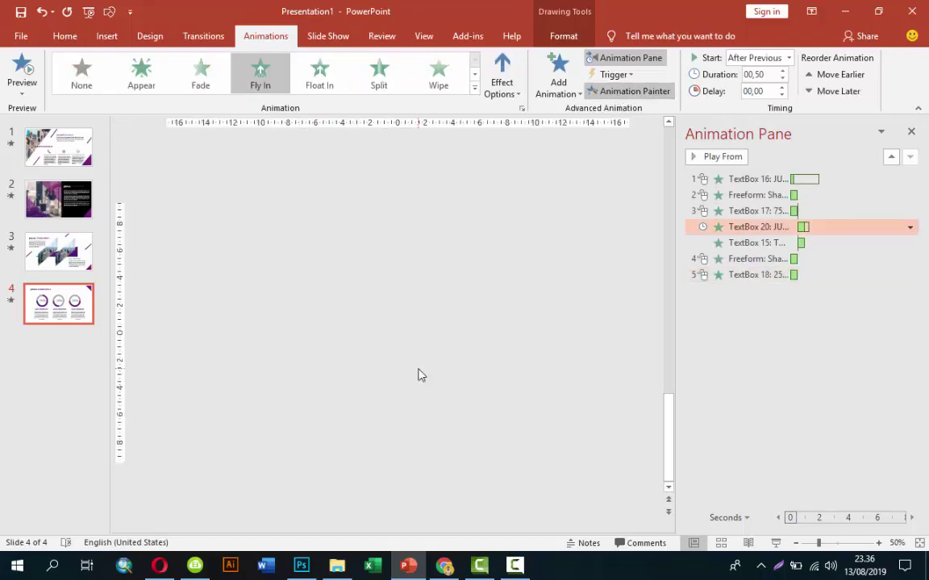
pyautogui.click(310, 406)
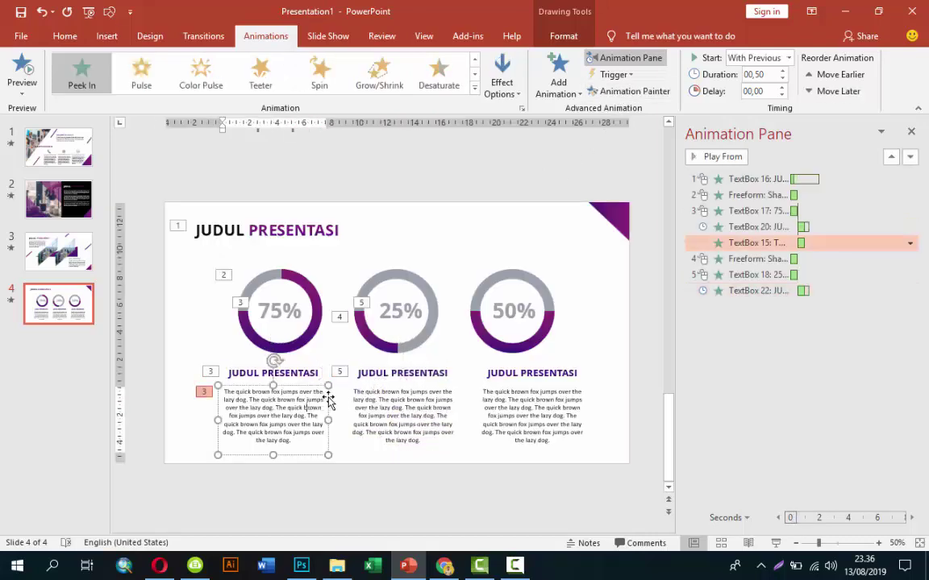
pyautogui.doubleClick(621, 91)
pyautogui.click(429, 405)
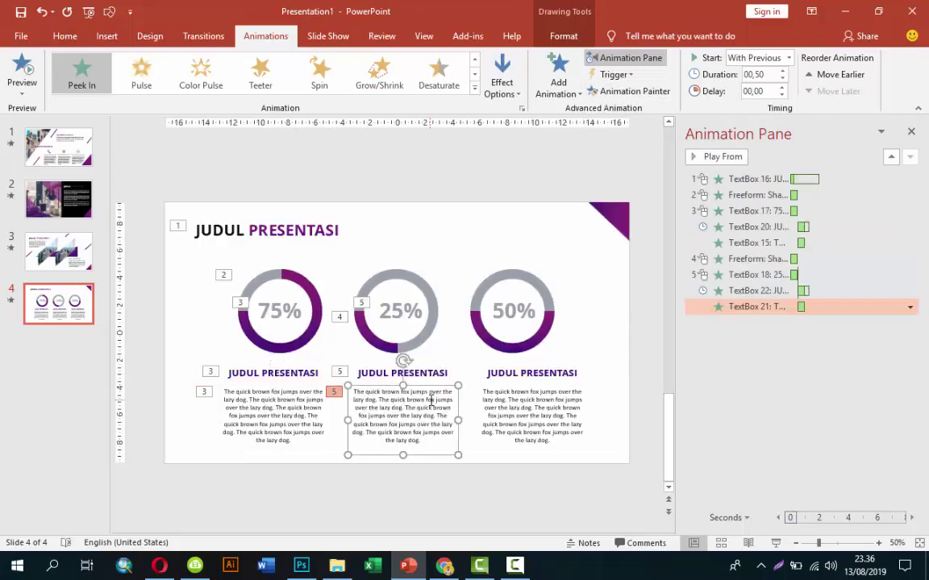
# Copy the same ring, label, heading and body-text animations onto the right 50% column
pyautogui.click(371, 335)
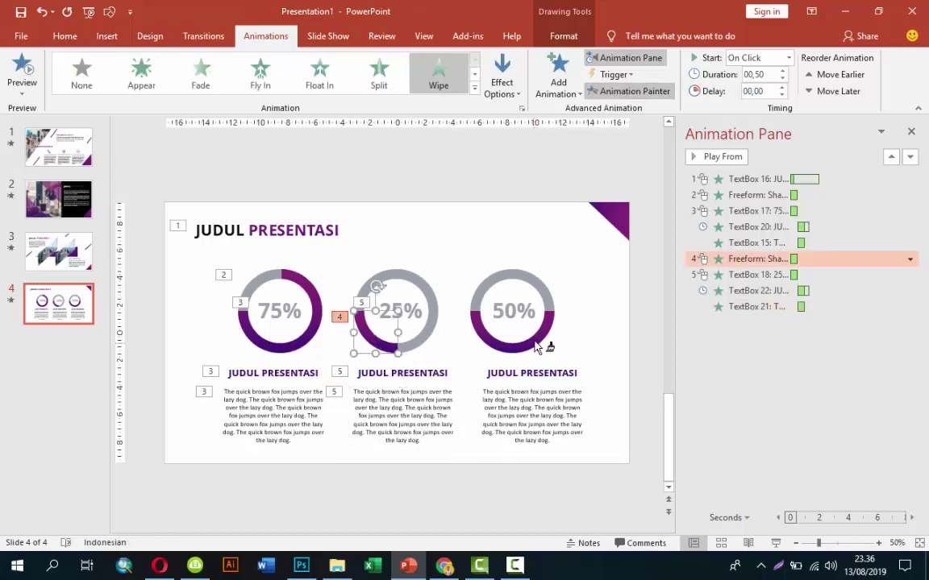
pyautogui.click(536, 345)
pyautogui.click(396, 310)
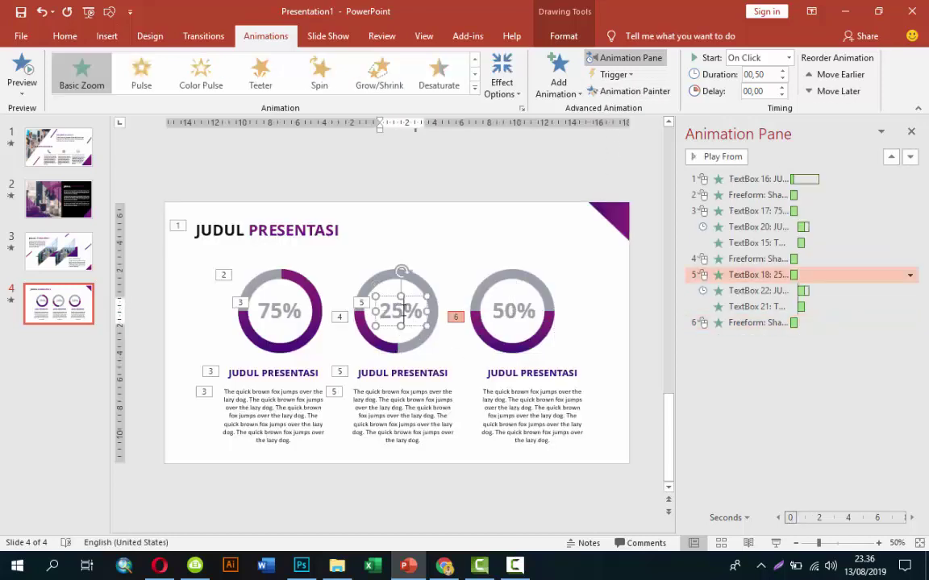
pyautogui.click(636, 92)
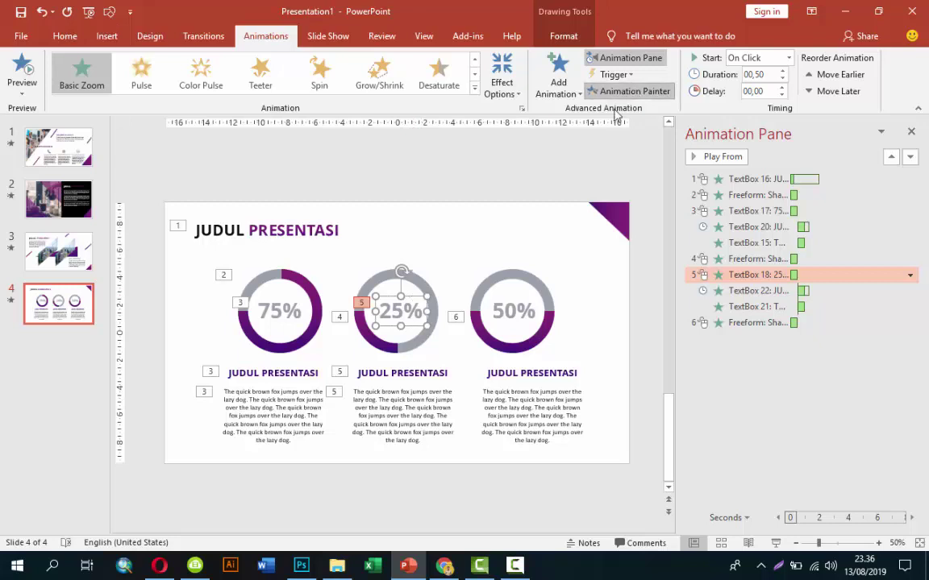
pyautogui.click(516, 319)
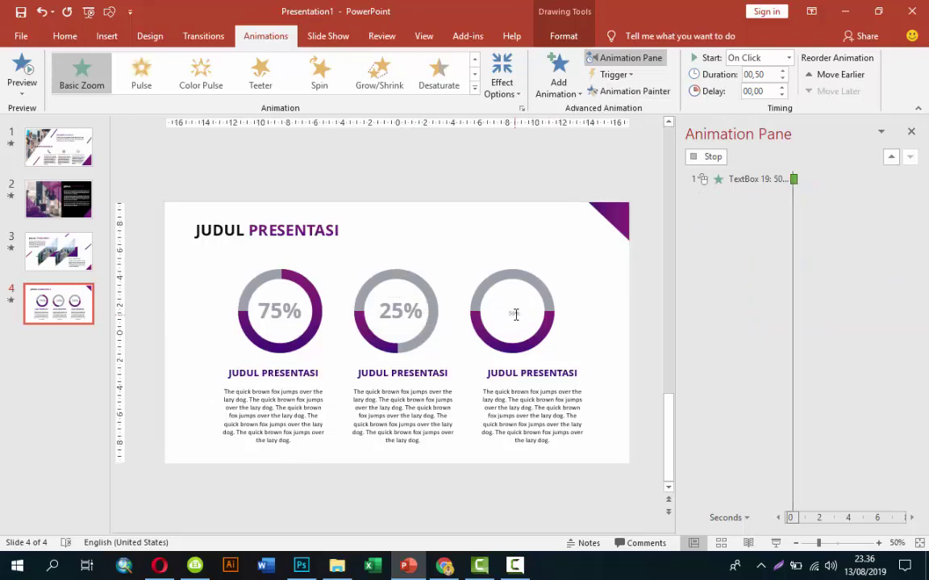
pyautogui.click(421, 373)
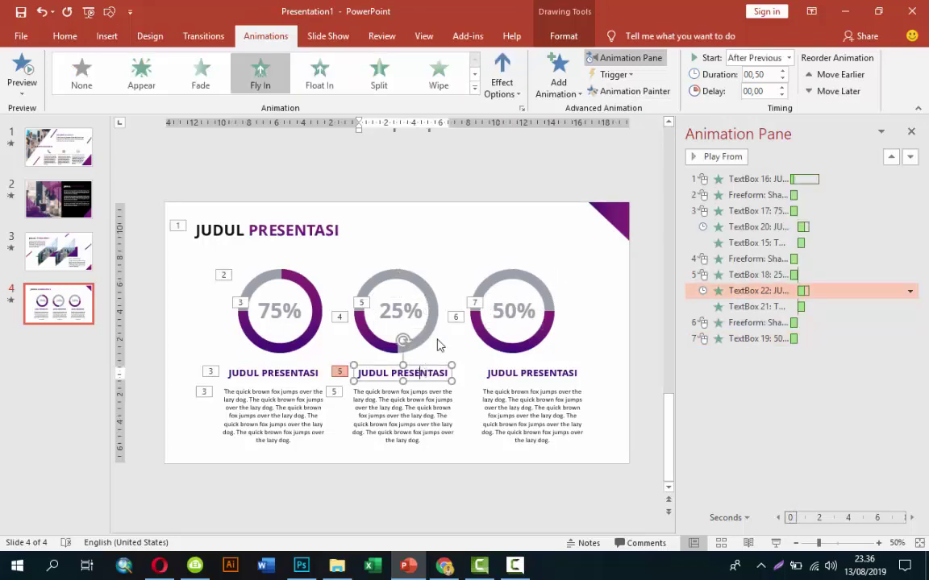
pyautogui.click(629, 91)
pyautogui.click(532, 374)
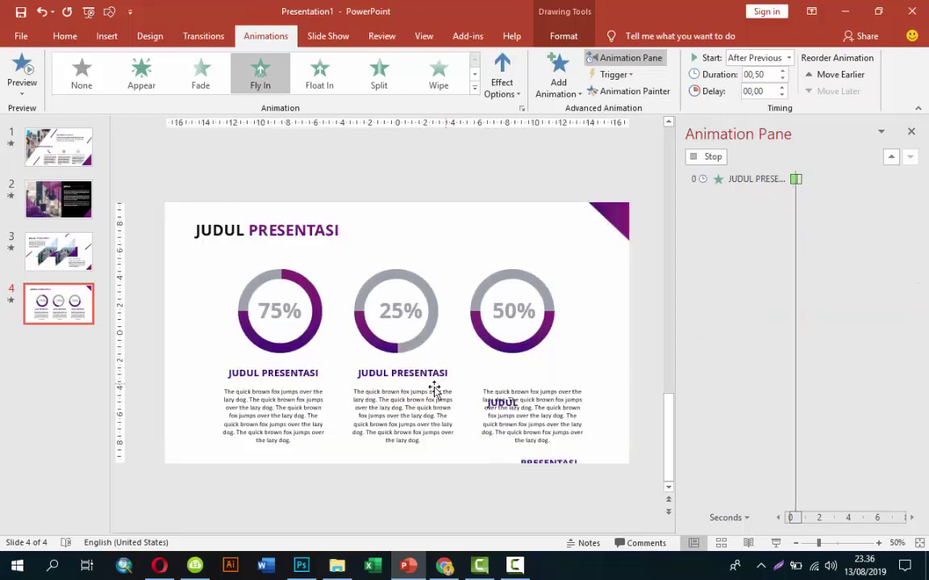
pyautogui.click(434, 395)
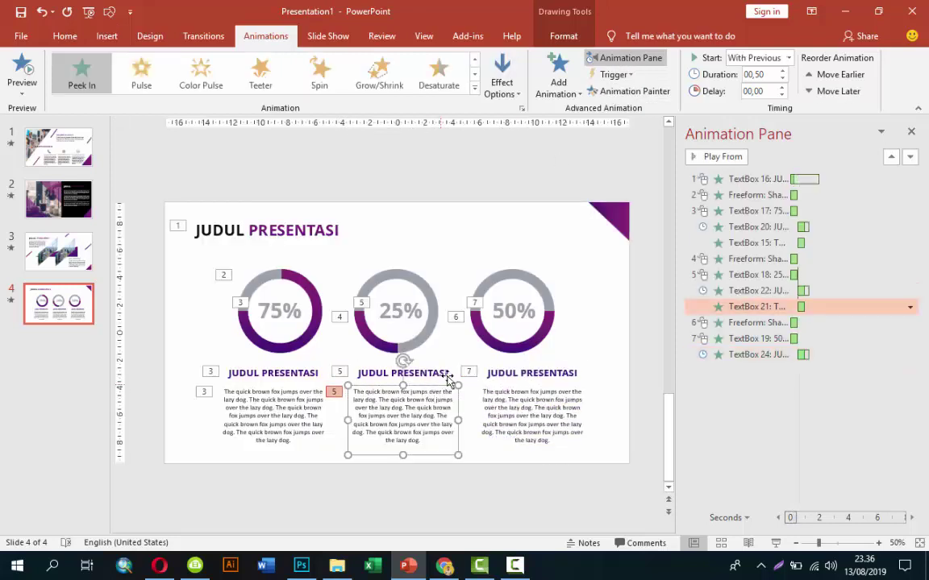
pyautogui.click(591, 90)
pyautogui.click(540, 403)
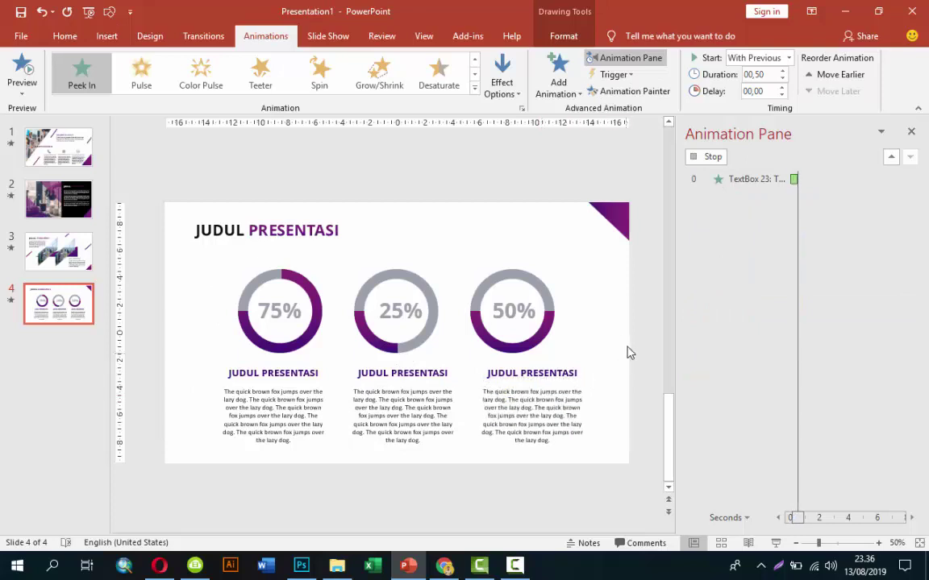
# Play slide 4's whole animation sequence from item 1, then return to slide 1
pyautogui.click(719, 178)
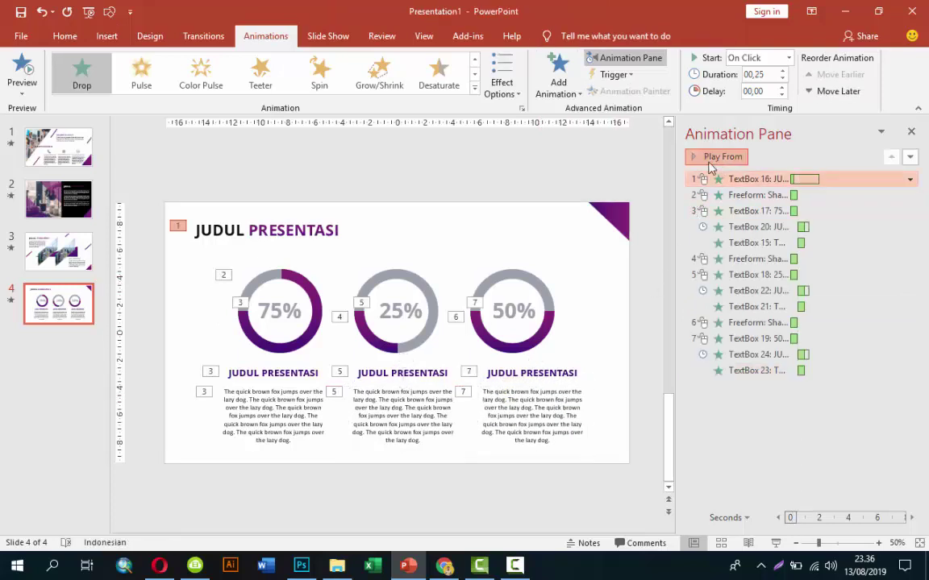
pyautogui.click(692, 157)
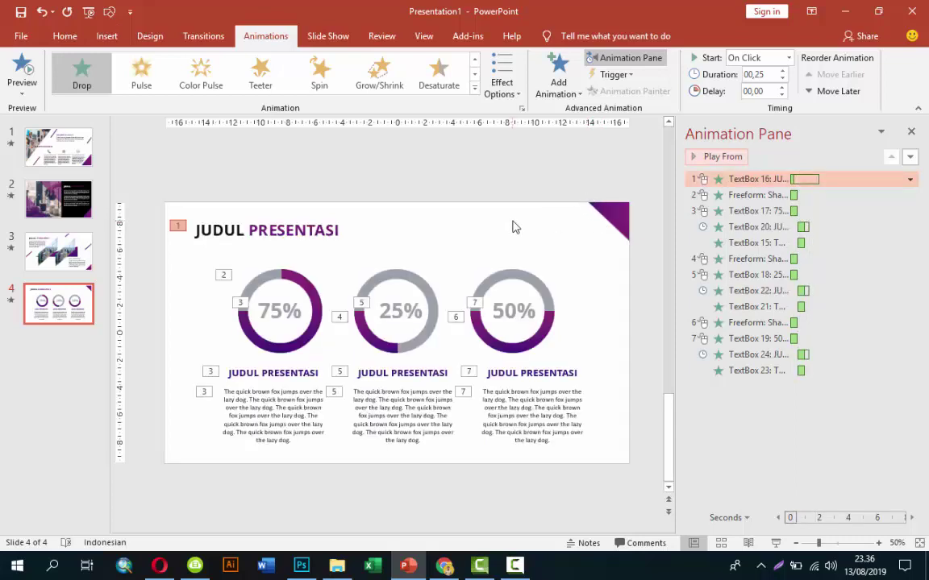
pyautogui.click(58, 148)
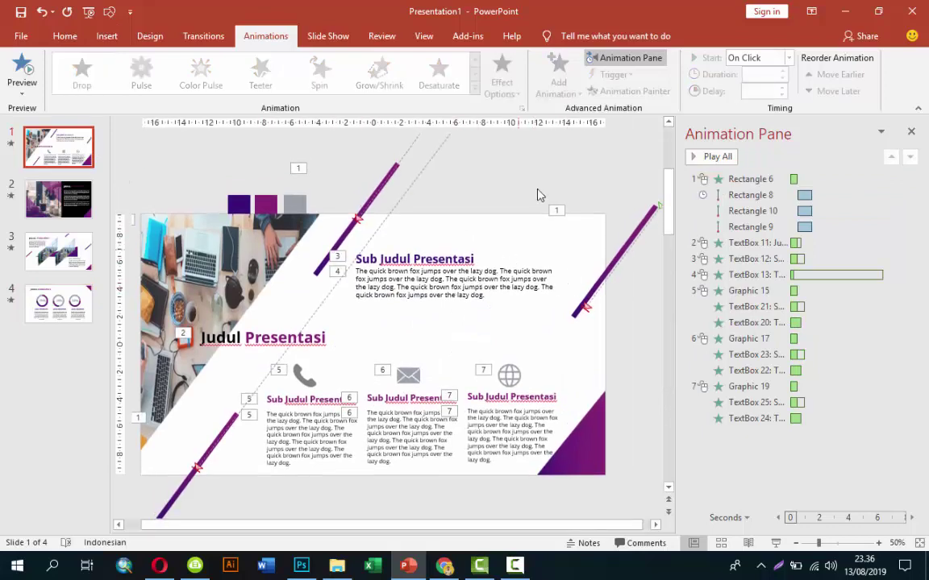
# Close the Animation Pane and run the slideshow from slide 1, 'Judul Presentasi'
pyautogui.click(909, 129)
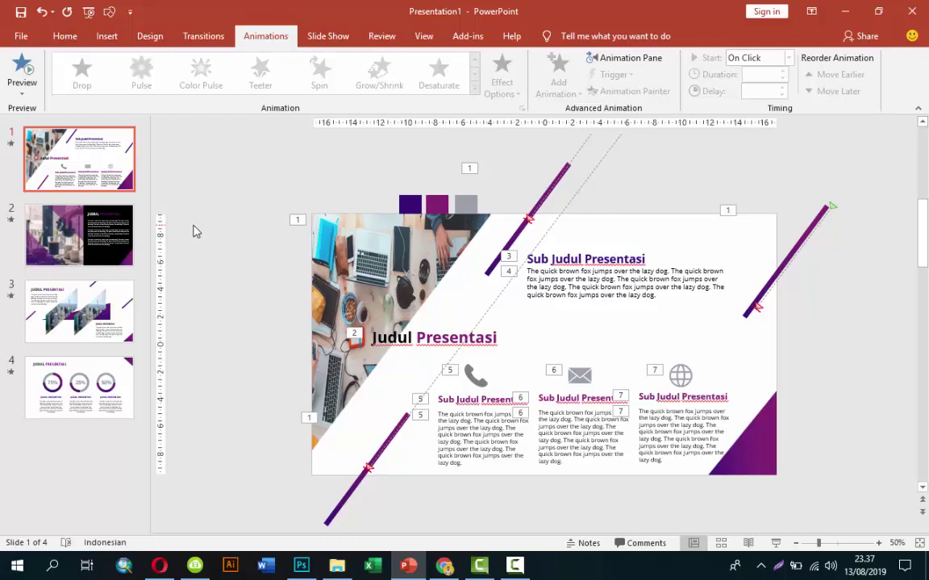
pyautogui.press('F5')
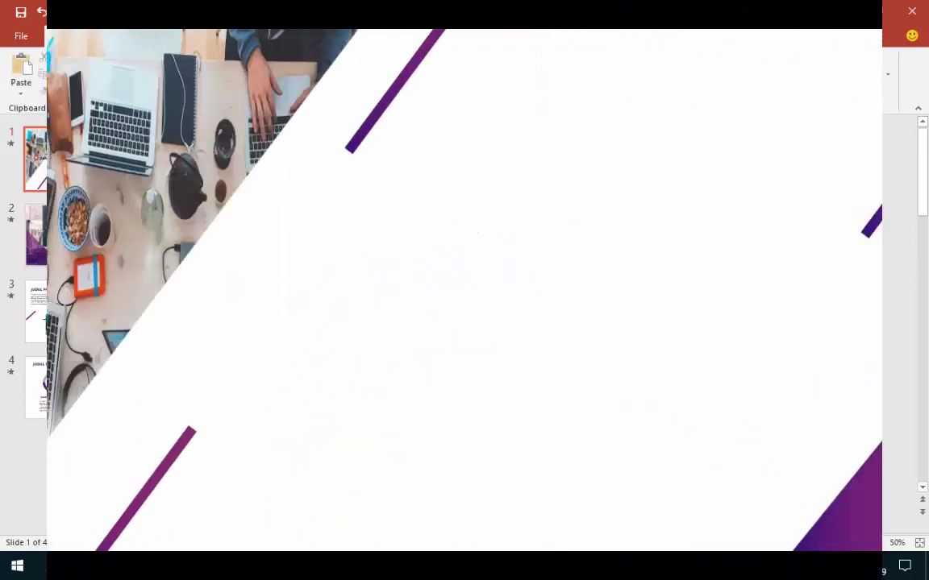